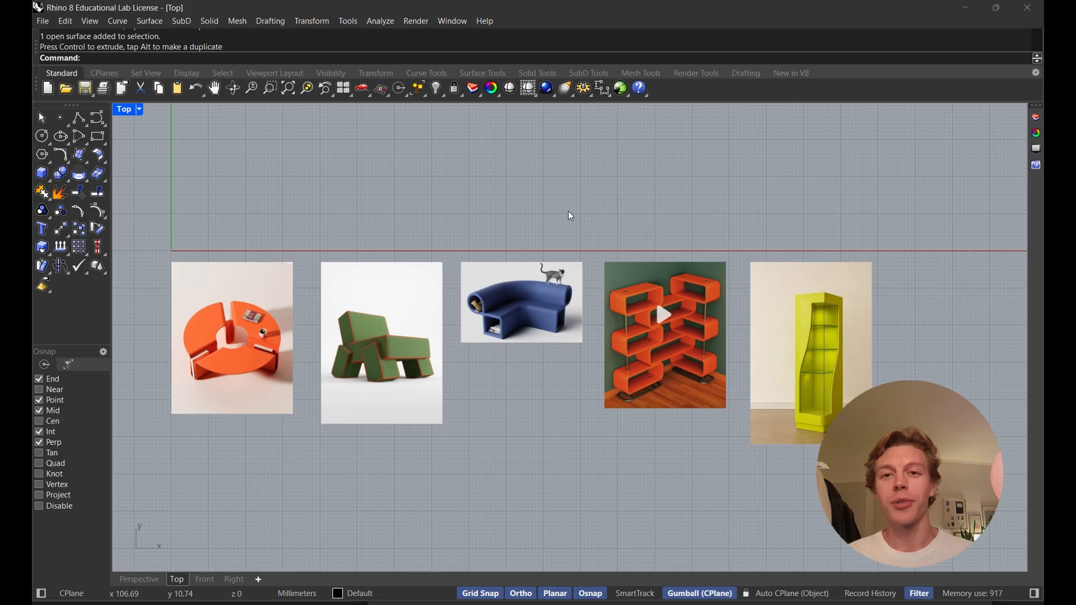
{"action": "right_click_drag", "start_coordinate": [509, 222], "coordinate": [533, 211]}
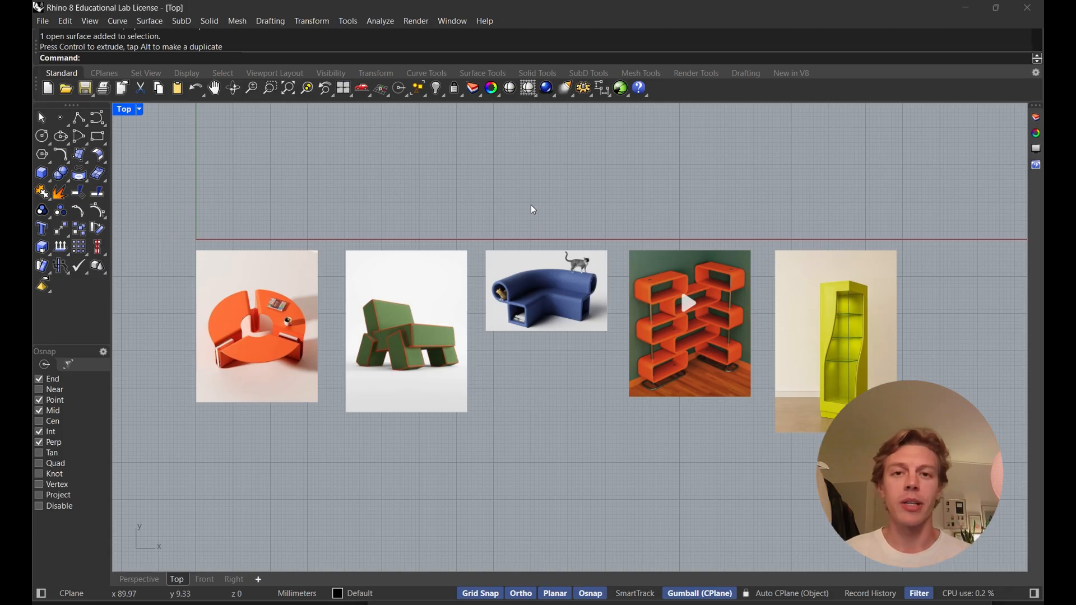
{"action": "right_click_drag", "start_coordinate": [545, 208], "coordinate": [542, 229]}
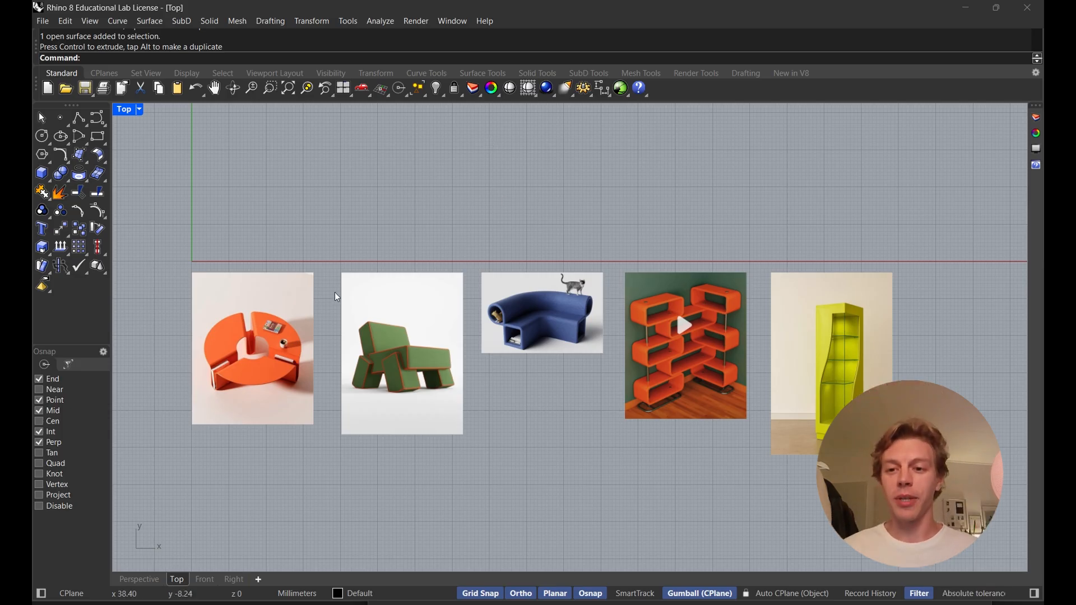
{"action": "scroll", "coordinate": [563, 304], "scroll_direction": "up", "scroll_amount": 4}
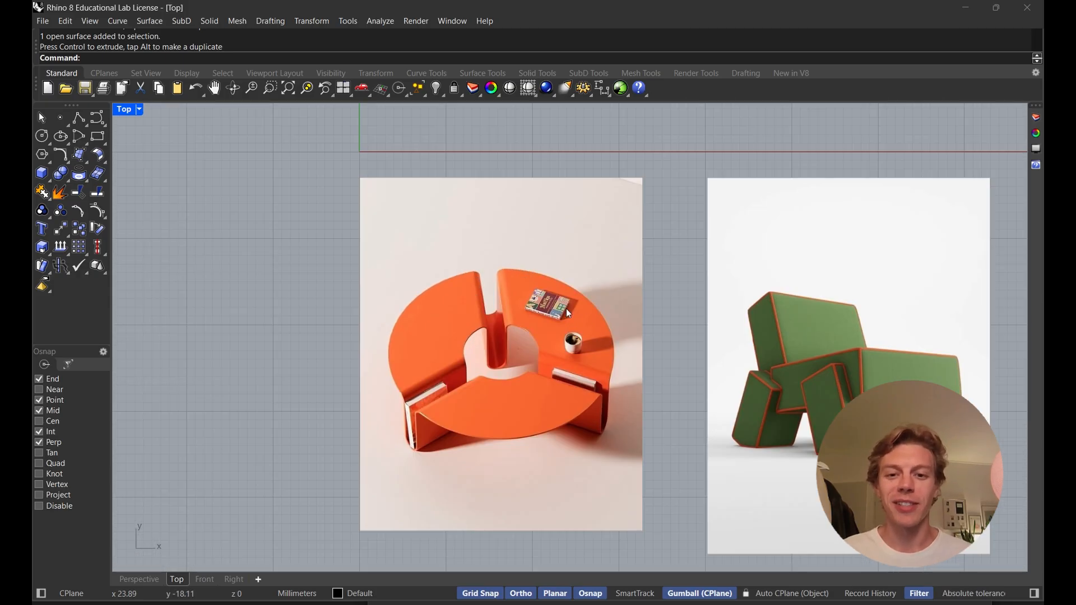
{"action": "scroll", "coordinate": [543, 360], "scroll_direction": "down", "scroll_amount": 1}
{"action": "right_click_drag", "start_coordinate": [544, 305], "coordinate": [540, 319]}
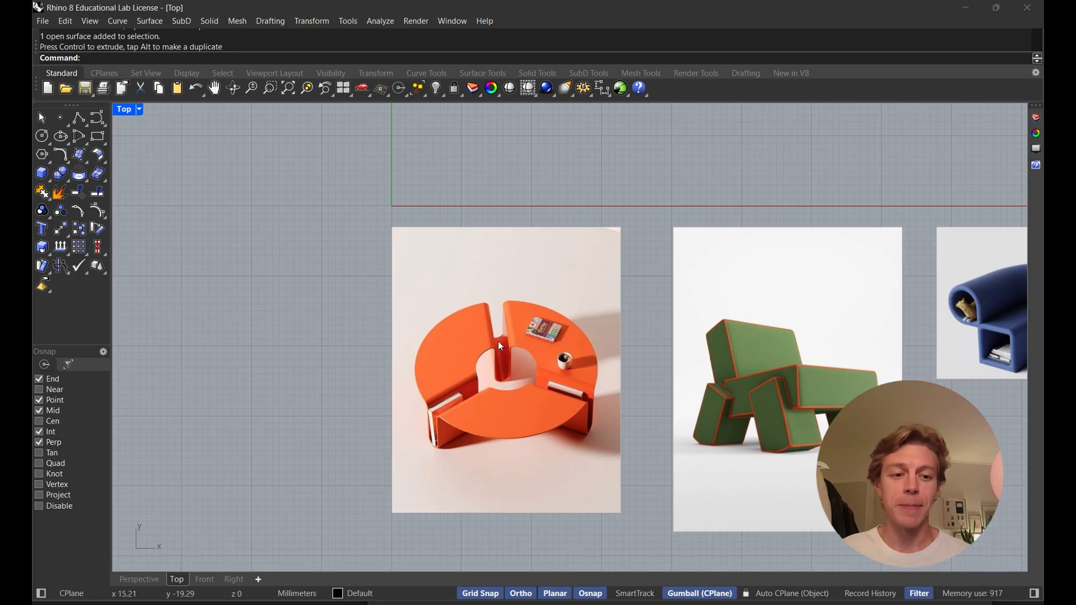
{"action": "right_click_drag", "start_coordinate": [522, 305], "coordinate": [522, 334]}
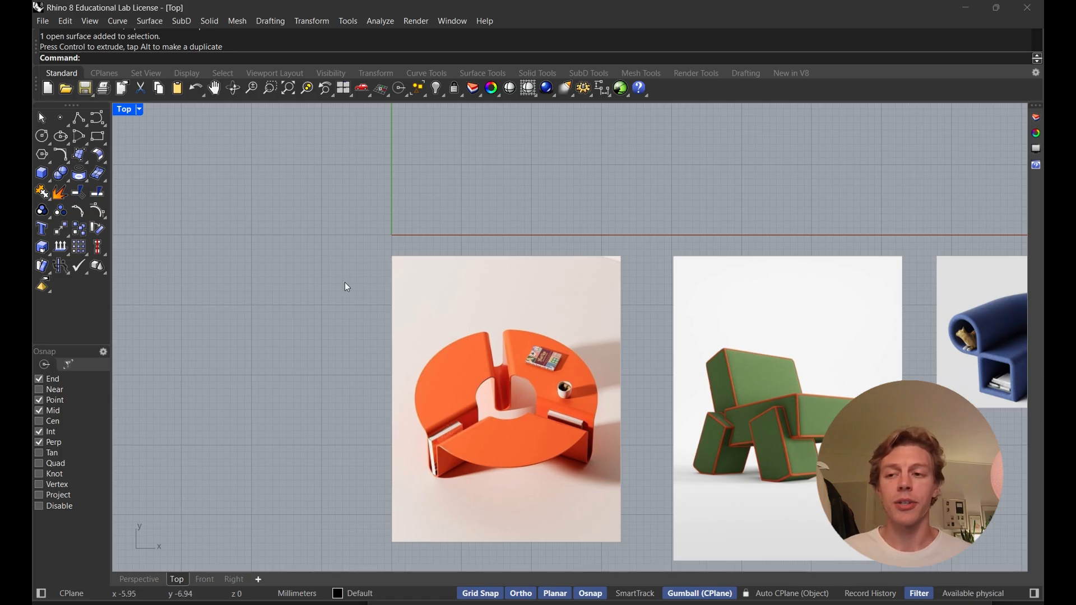
Draw a circle about 26 mm in diameter above the orange table reference image
{"action": "left_click", "coordinate": [41, 136]}
{"action": "right_click_drag", "start_coordinate": [390, 183], "coordinate": [396, 280], "text": "shift"}
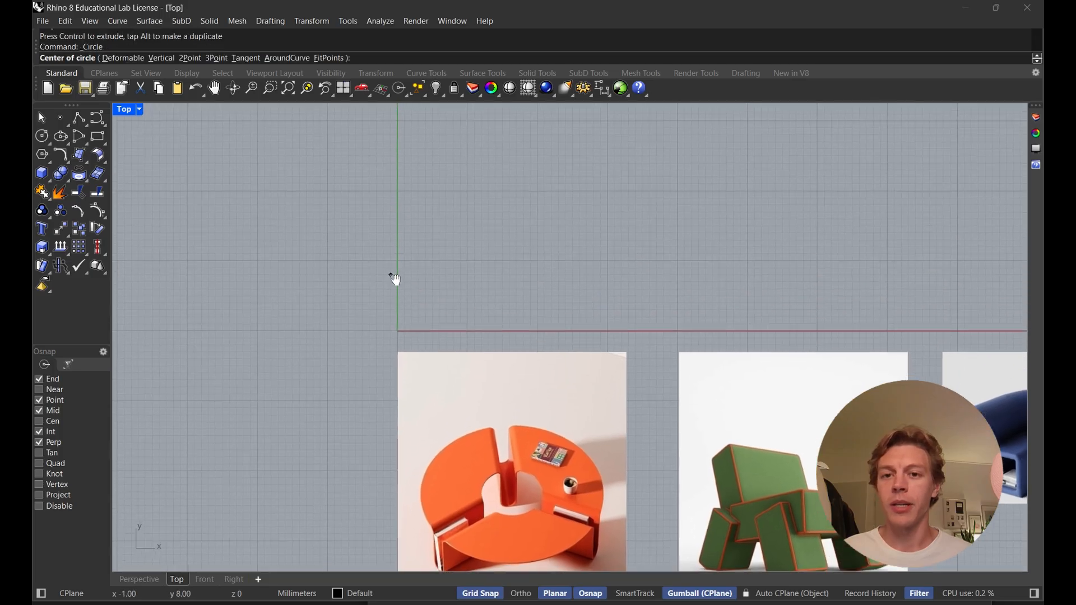
{"action": "left_click", "coordinate": [501, 223]}
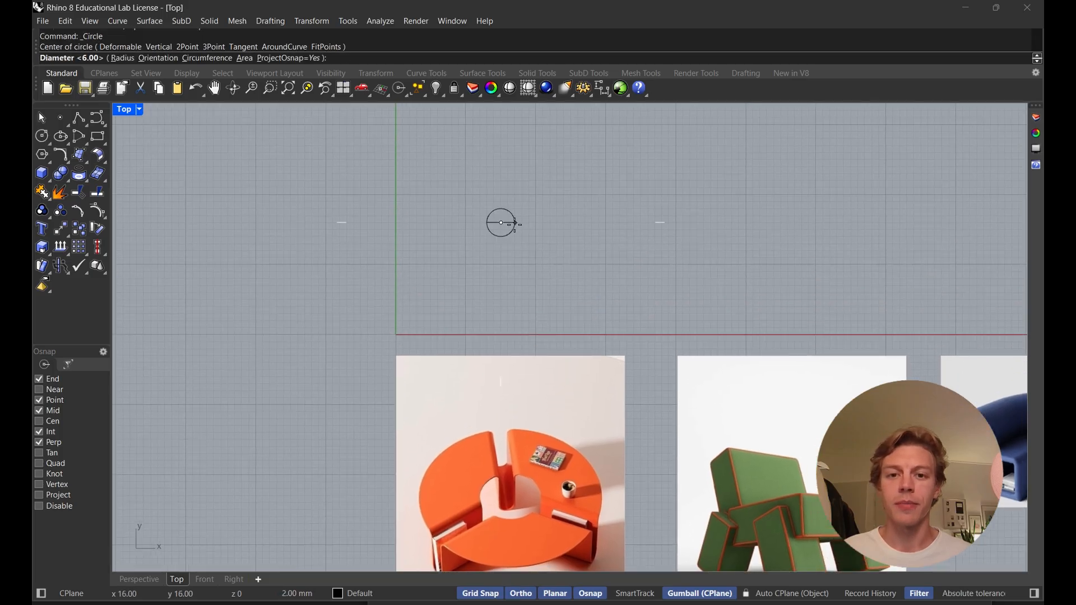
{"action": "left_click", "coordinate": [592, 223]}
Copy the circle in place and scale the copy down uniformly to a concentric circle about 10 mm in diameter
{"action": "right_click_drag", "start_coordinate": [644, 262], "coordinate": [630, 245]}
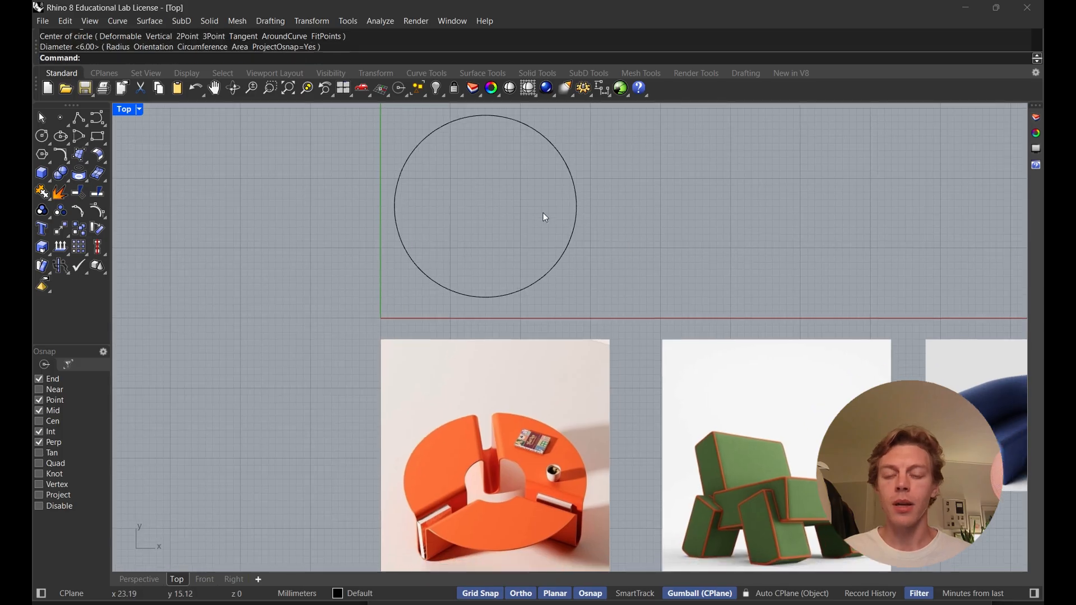
{"action": "left_click", "coordinate": [571, 171]}
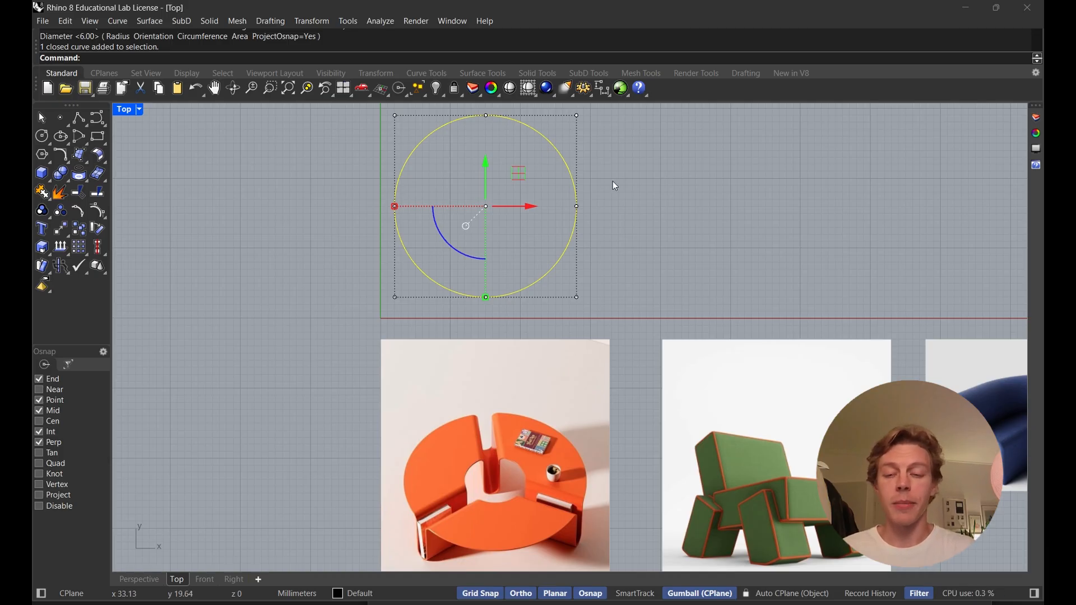
{"action": "key", "text": "ctrl+c"}
{"action": "key", "text": "ctrl+v"}
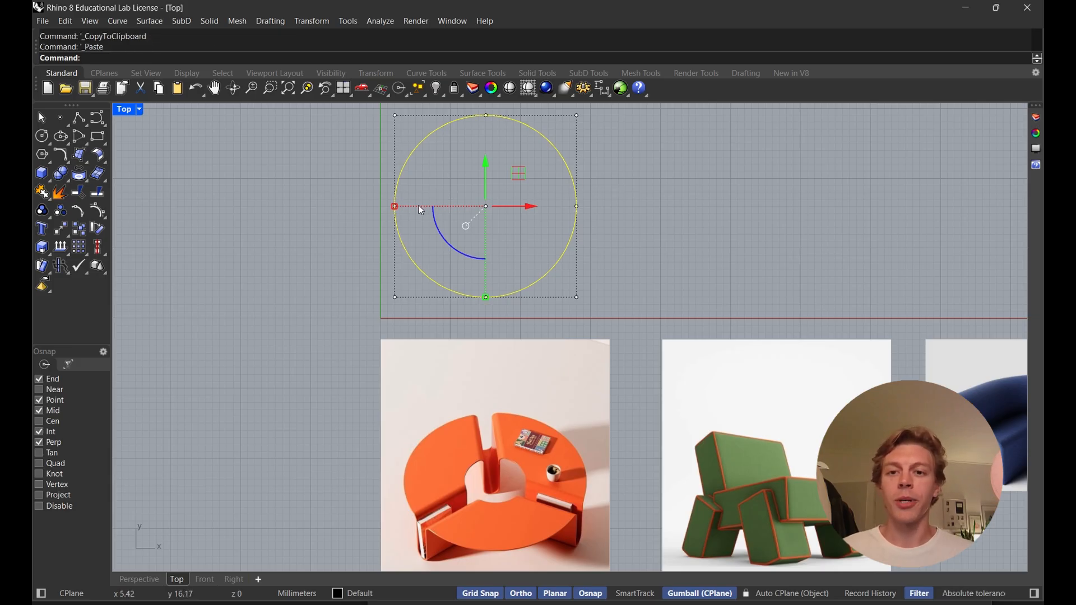
{"action": "left_click_drag", "start_coordinate": [395, 207], "coordinate": [450, 208]}
{"action": "left_click", "coordinate": [543, 232]}
Draw a narrow vertical rectangle about 2 by 28 mm, centred on both circles and extending slightly past the outer one
{"action": "right_click_drag", "start_coordinate": [545, 218], "coordinate": [539, 251]}
{"action": "scroll", "coordinate": [535, 228], "scroll_direction": "up", "scroll_amount": 2}
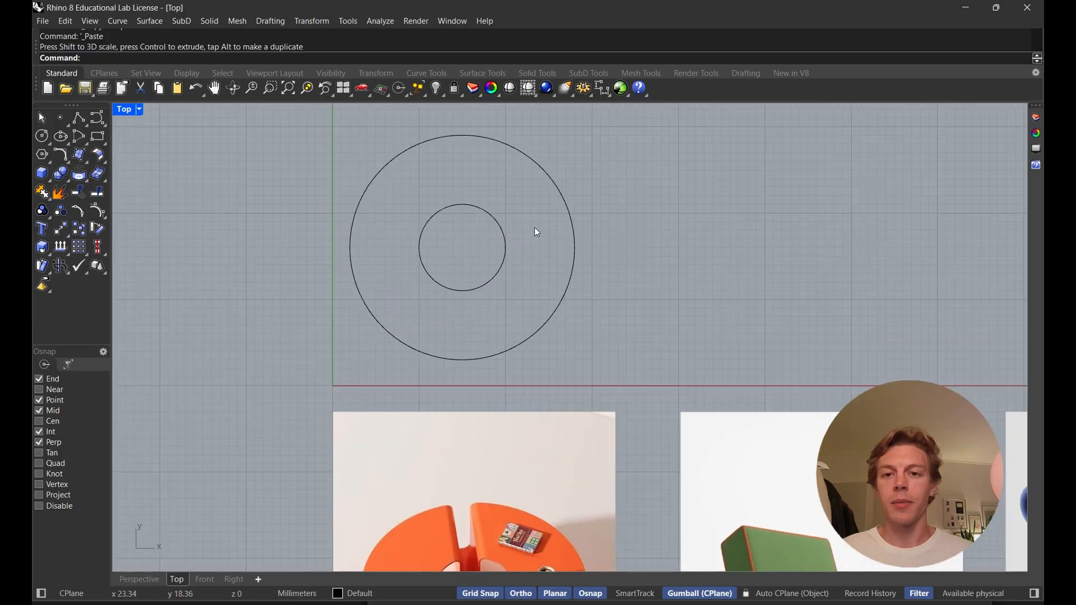
{"action": "scroll", "coordinate": [507, 214], "scroll_direction": "down", "scroll_amount": 2}
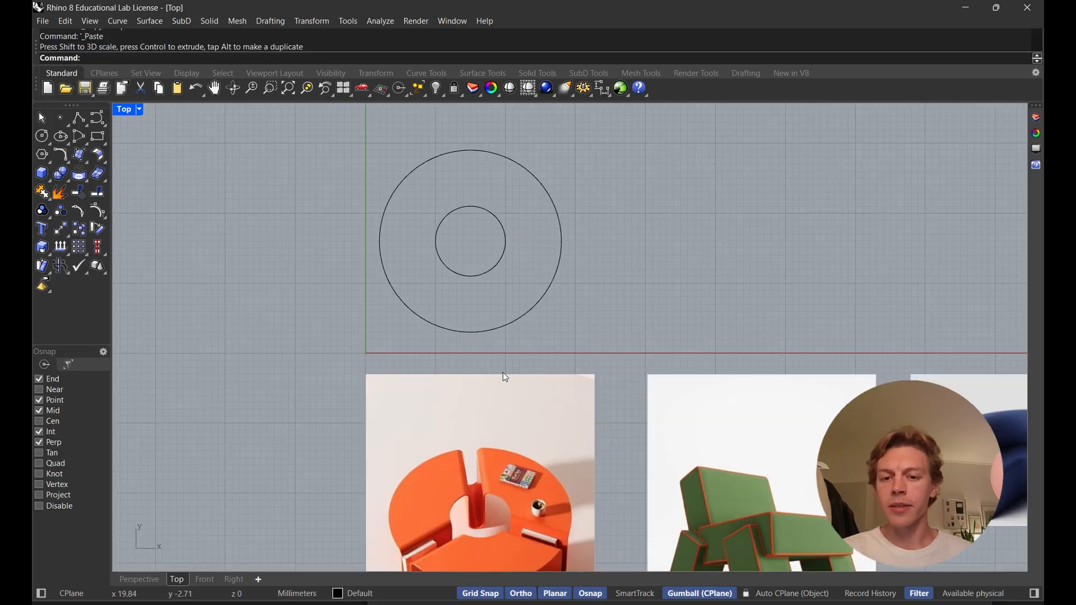
{"action": "right_click_drag", "start_coordinate": [507, 440], "coordinate": [491, 368]}
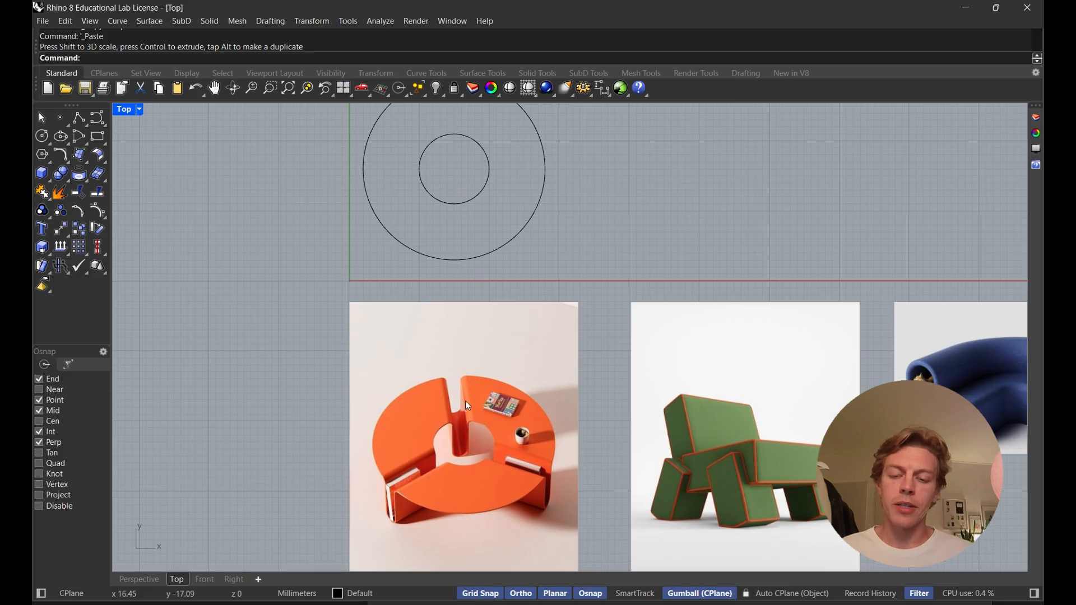
{"action": "right_click_drag", "start_coordinate": [486, 234], "coordinate": [497, 347]}
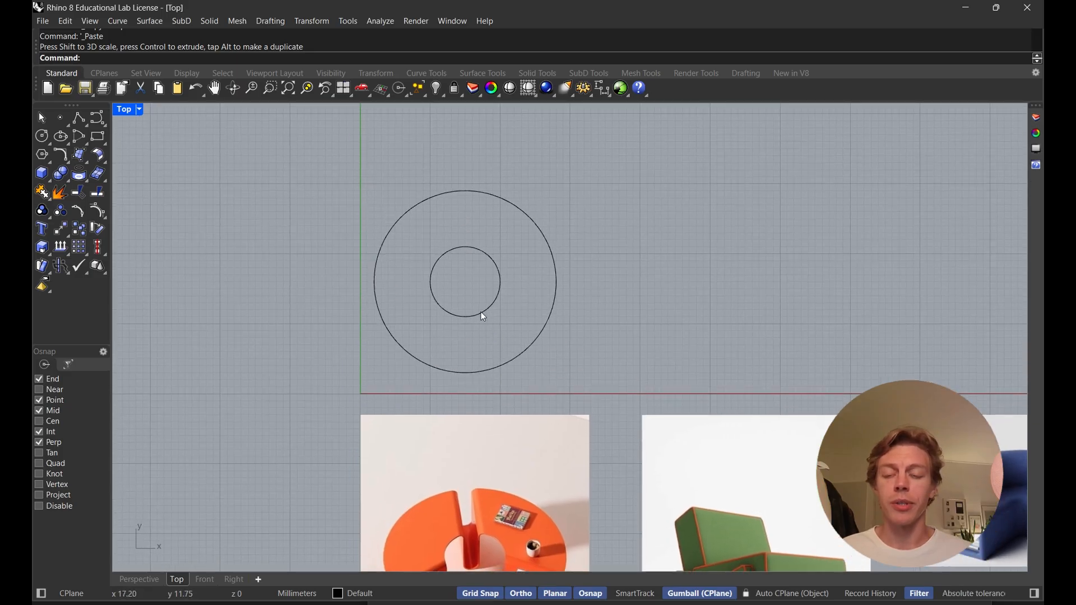
{"action": "left_click", "coordinate": [106, 138]}
{"action": "scroll", "coordinate": [433, 189], "scroll_direction": "up", "scroll_amount": 2}
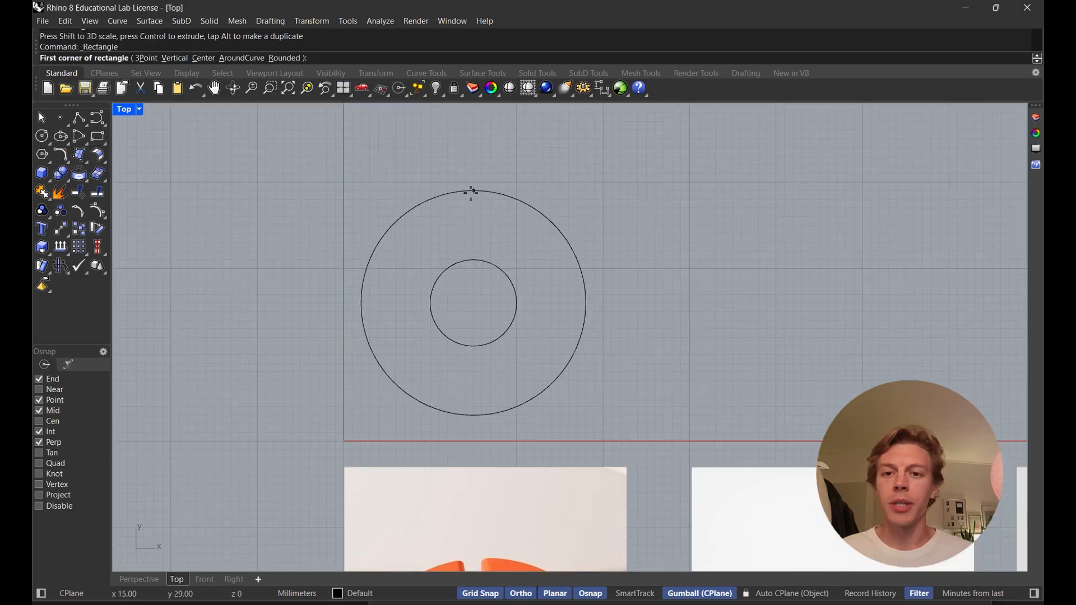
{"action": "left_click", "coordinate": [466, 182]}
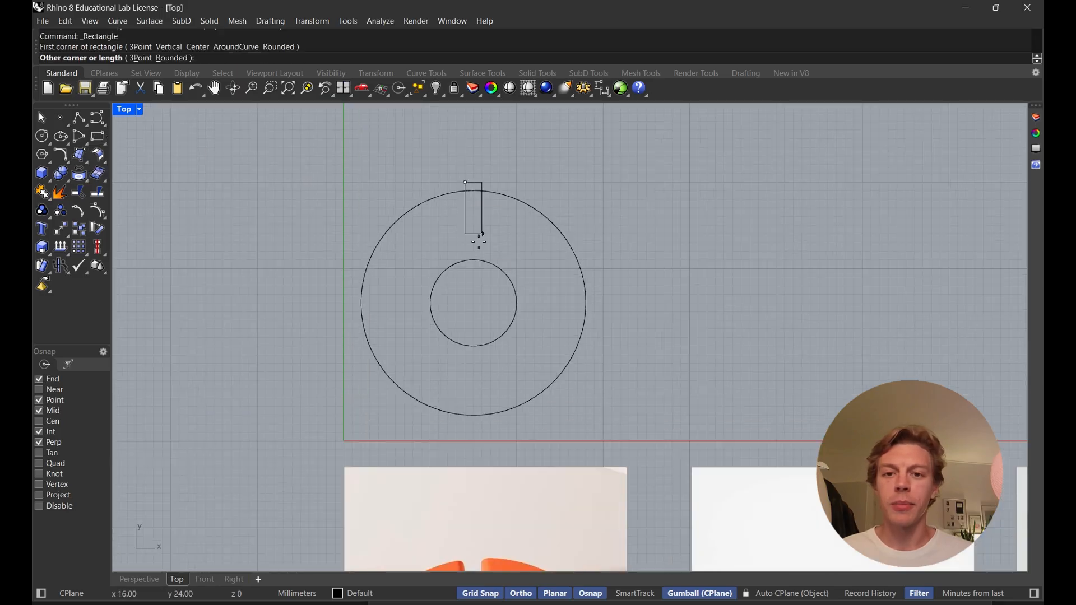
{"action": "left_click", "coordinate": [481, 424]}
Add a copy of the vertical bar rotated clockwise into a diagonal about the circles' centre, and delete the spare duplicate
{"action": "scroll", "coordinate": [494, 392], "scroll_direction": "down", "scroll_amount": 3}
{"action": "scroll", "coordinate": [509, 264], "scroll_direction": "up", "scroll_amount": 2}
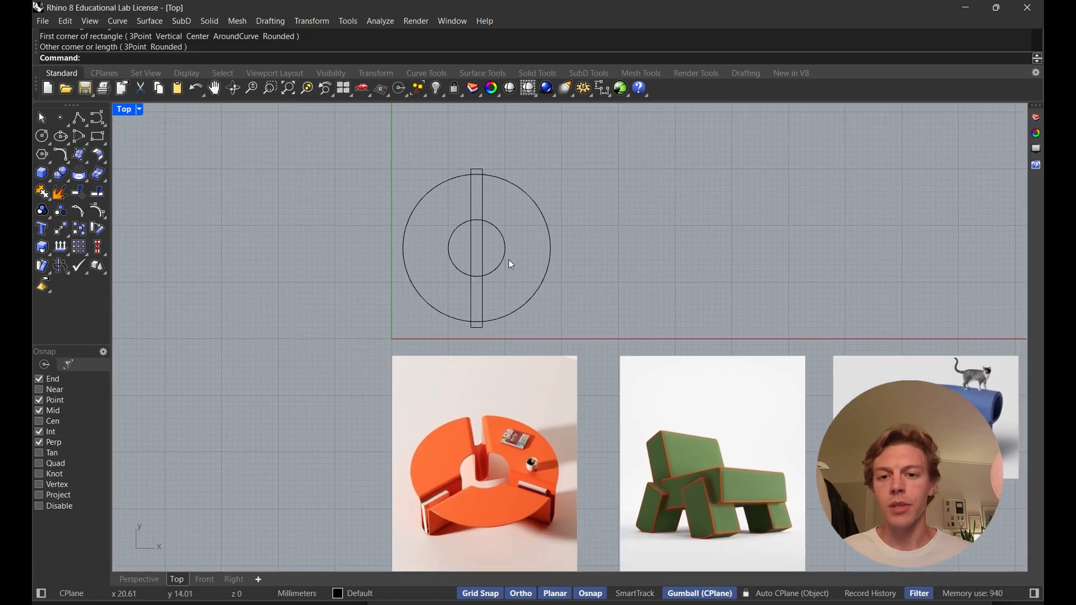
{"action": "right_click_drag", "start_coordinate": [509, 260], "coordinate": [500, 308]}
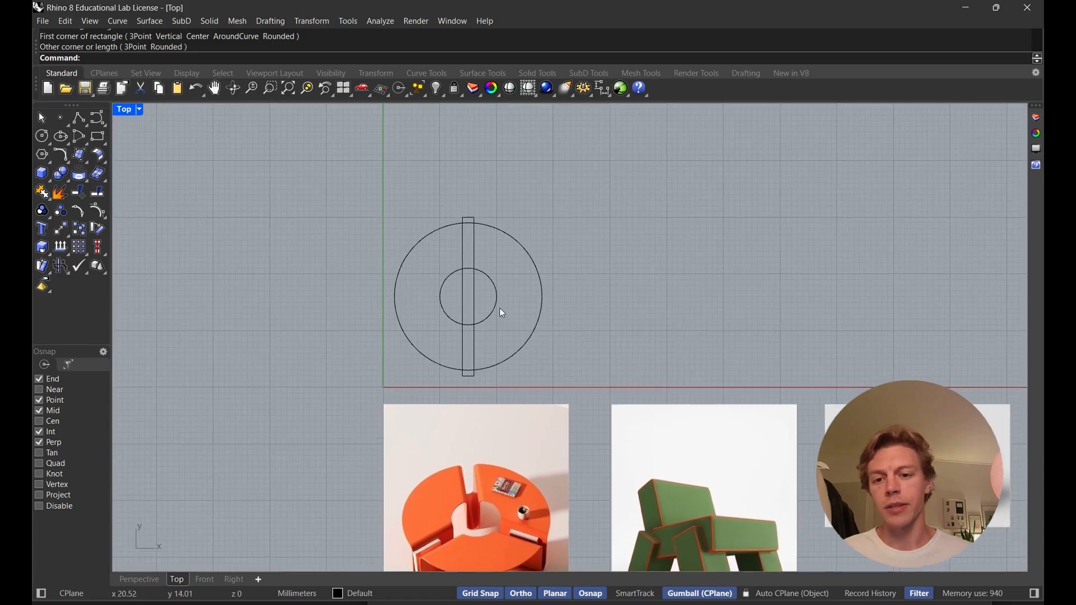
{"action": "left_click", "coordinate": [473, 290]}
{"action": "key", "text": "ctrl+c"}
{"action": "key", "text": "ctrl+v"}
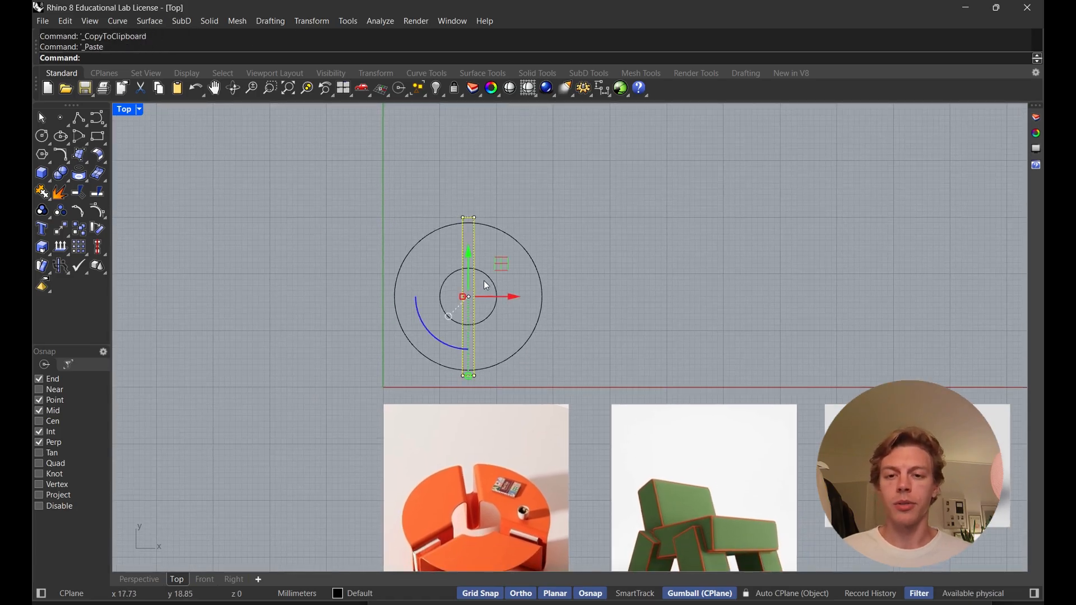
{"action": "key", "text": "ctrl+v"}
{"action": "scroll", "coordinate": [490, 317], "scroll_direction": "up", "scroll_amount": 2}
{"action": "left_click_drag", "start_coordinate": [428, 327], "coordinate": [368, 295]}
{"action": "left_click", "coordinate": [505, 159]}
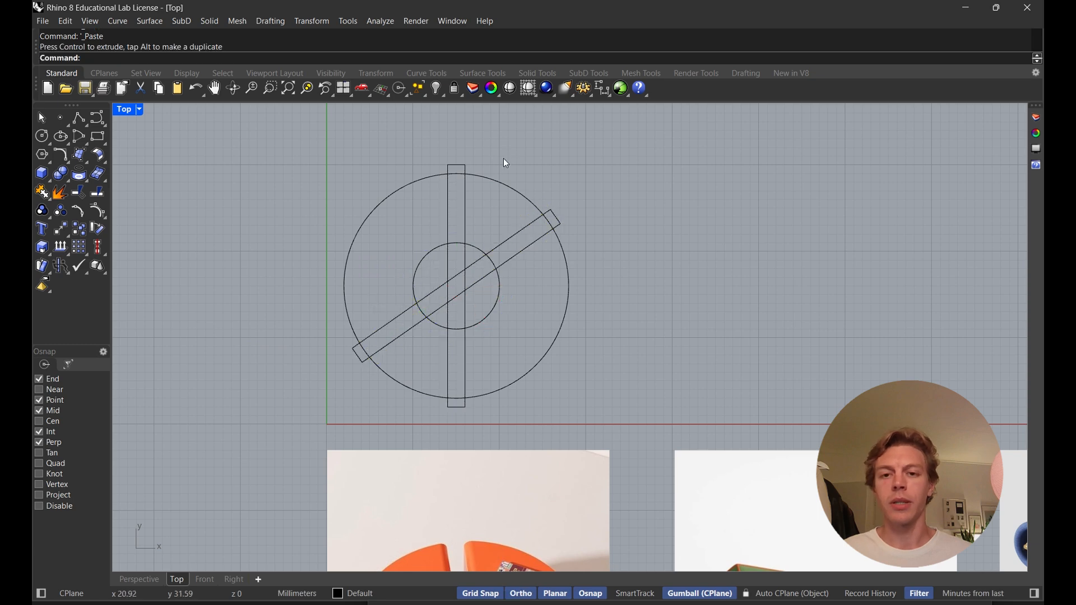
{"action": "left_click", "coordinate": [462, 221]}
{"action": "key", "text": "Delete"}
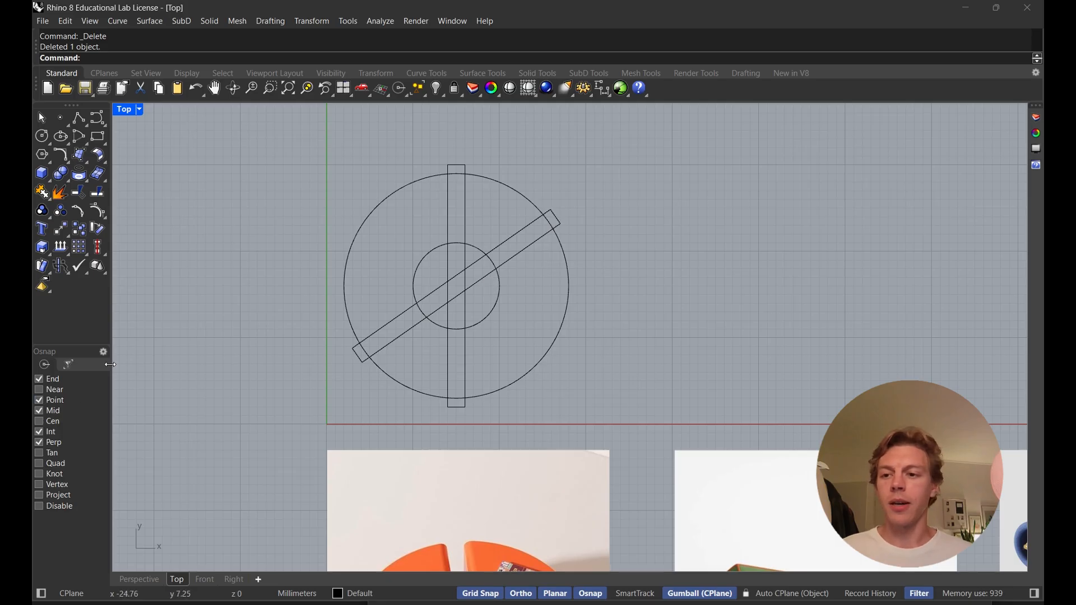
Enable the Cen object snap and mirror the diagonal bar across a vertical plane through the circles' centre, keeping the original
{"action": "left_click", "coordinate": [39, 422]}
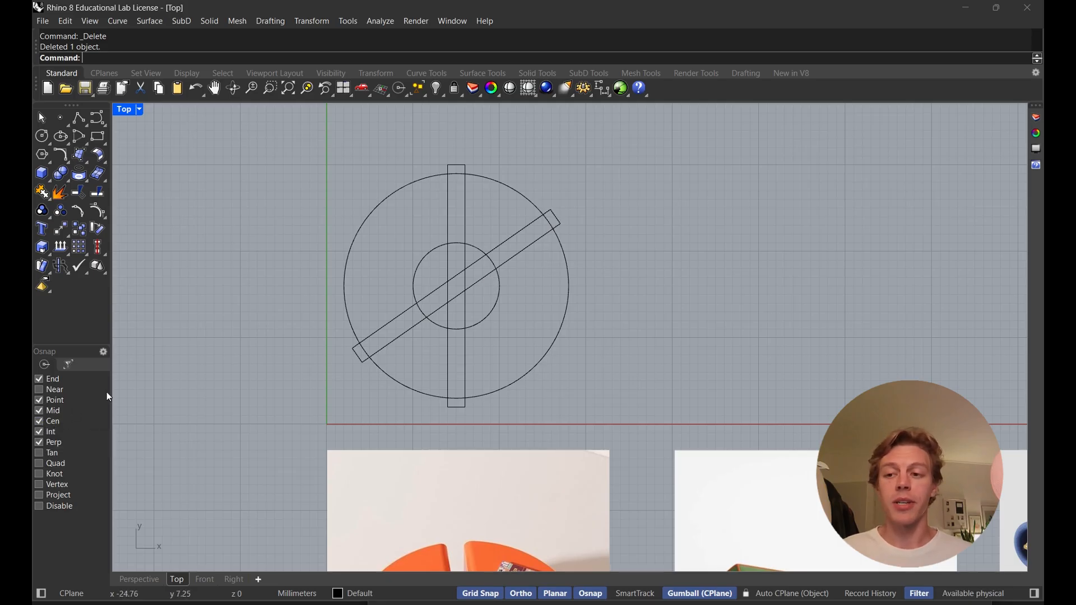
{"action": "left_click", "coordinate": [474, 286]}
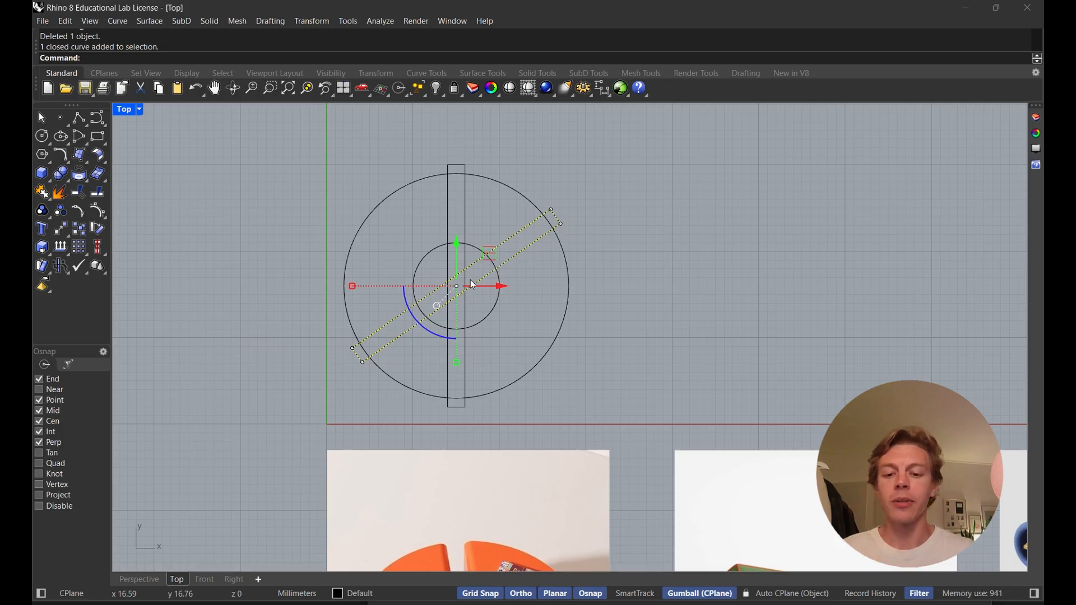
{"action": "type", "text": "Mirror"}
{"action": "key", "text": "Return"}
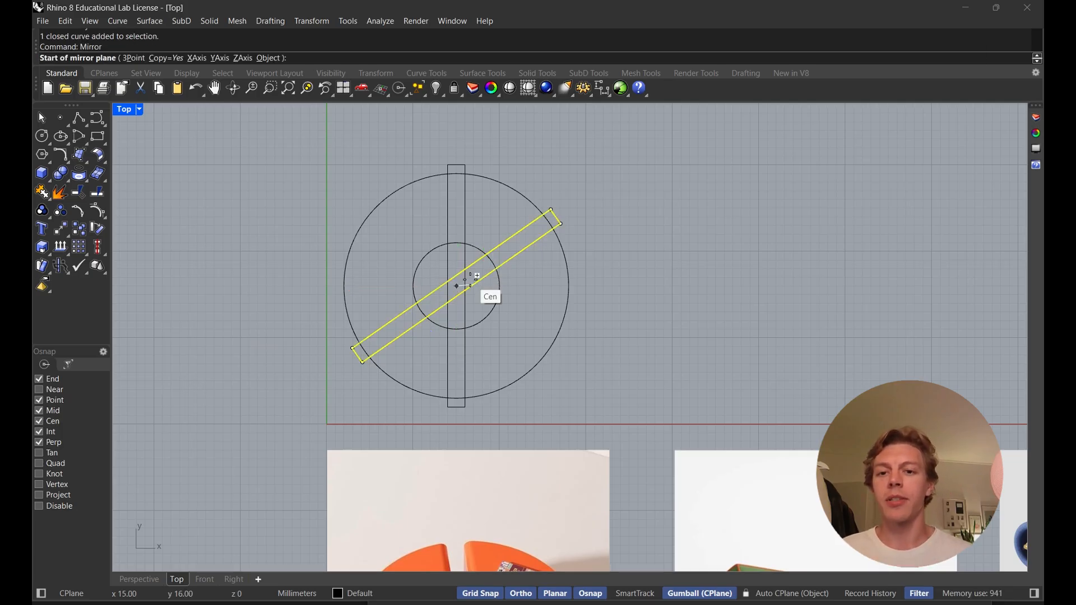
{"action": "left_click", "coordinate": [477, 277]}
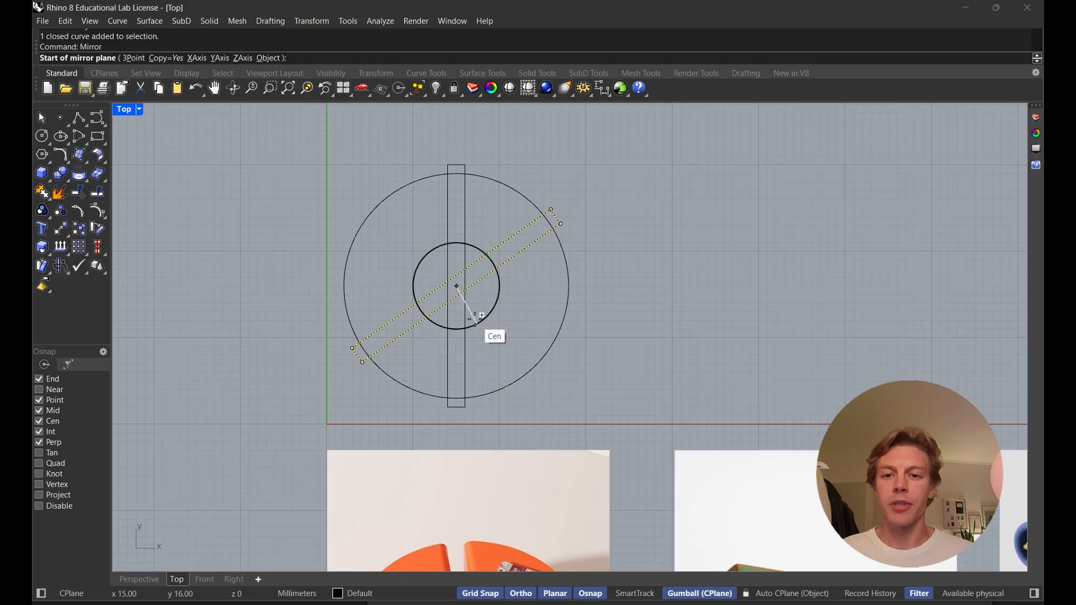
{"action": "left_click", "coordinate": [496, 302]}
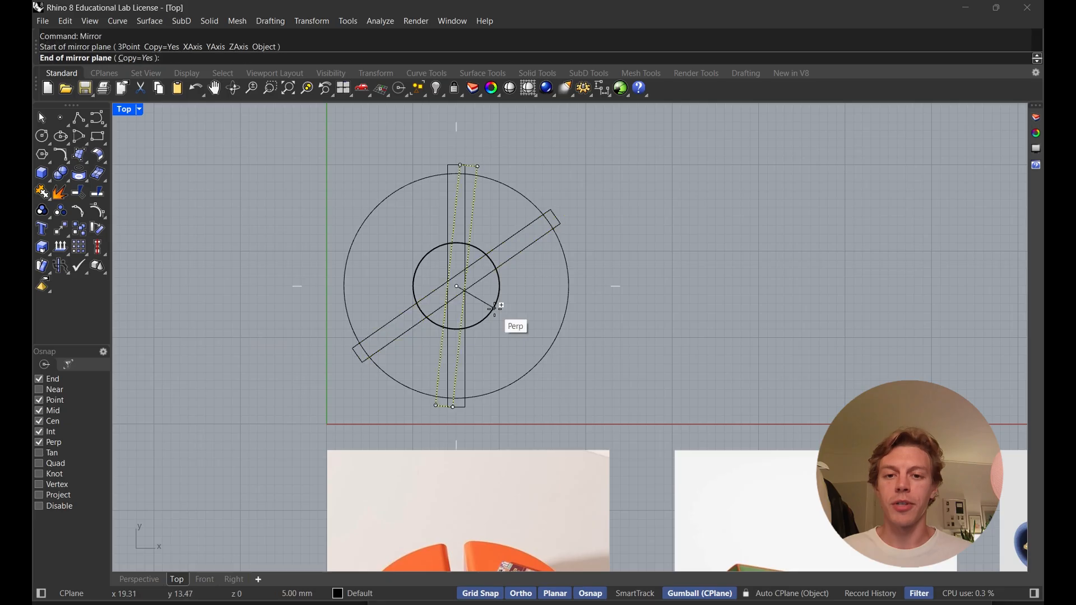
{"action": "left_click", "coordinate": [425, 239]}
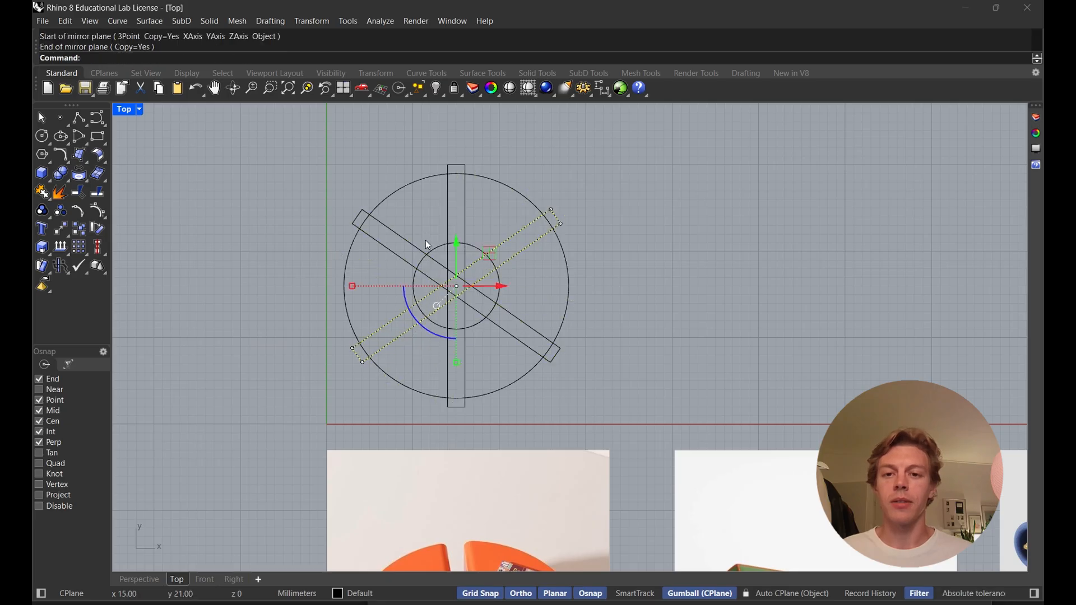
{"action": "left_click", "coordinate": [607, 282]}
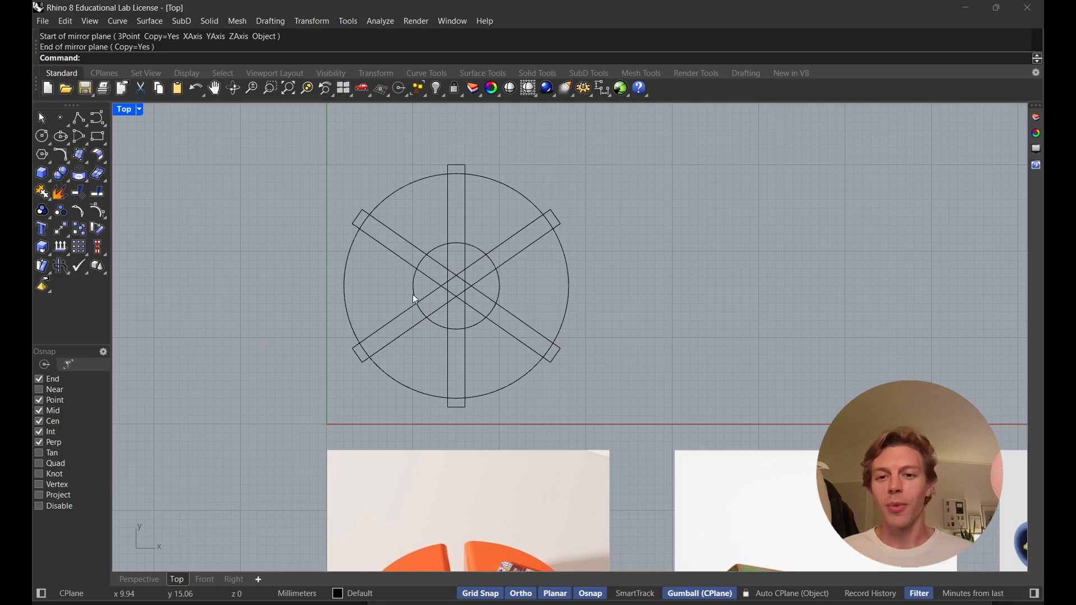
Trim with all circles and bars as cutting objects, opening the lower-left gap and removing the bar lines inside the inner circle
{"action": "scroll", "coordinate": [548, 265], "scroll_direction": "down", "scroll_amount": 3}
{"action": "scroll", "coordinate": [548, 257], "scroll_direction": "up", "scroll_amount": 2}
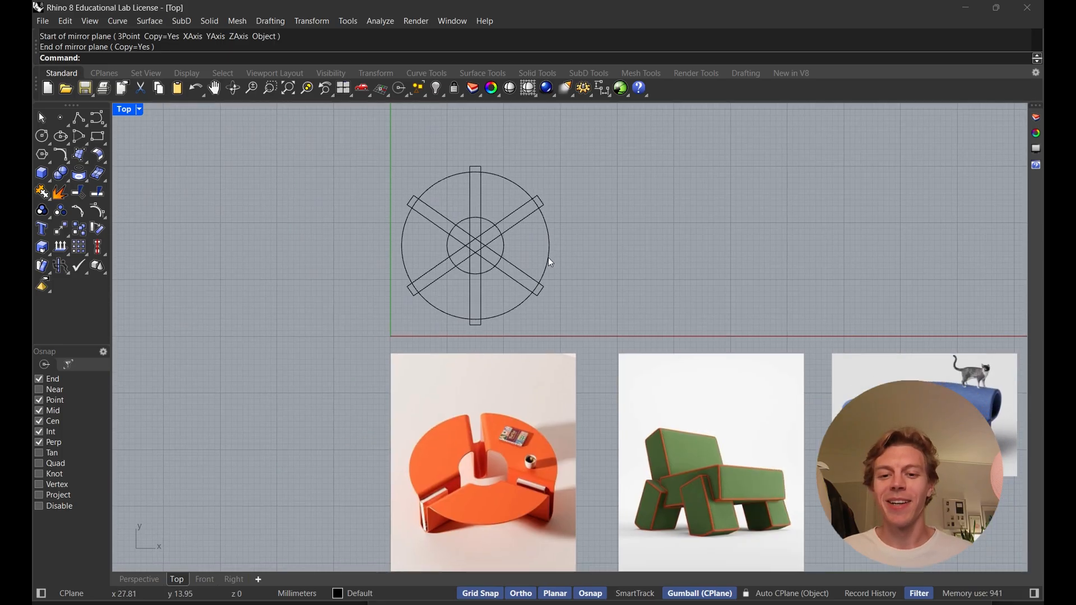
{"action": "scroll", "coordinate": [491, 288], "scroll_direction": "up", "scroll_amount": 1}
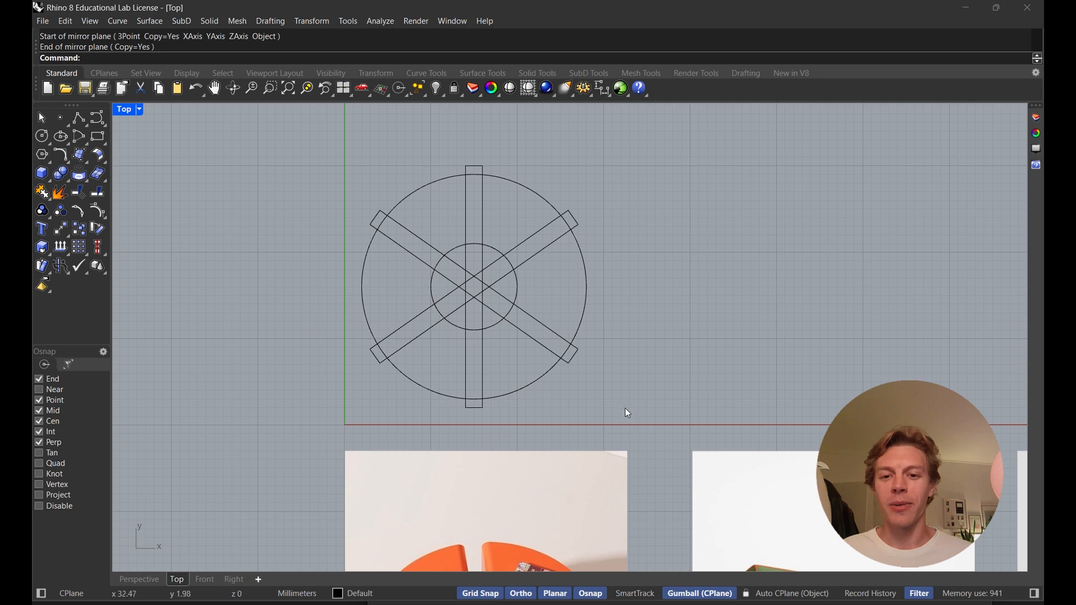
{"action": "left_click_drag", "start_coordinate": [628, 413], "coordinate": [330, 141]}
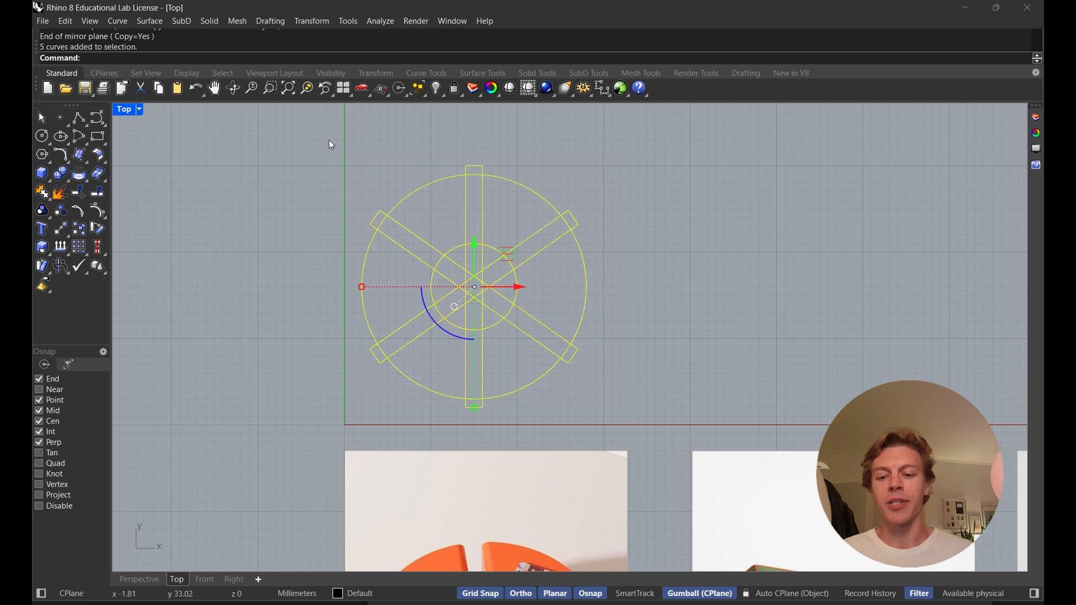
{"action": "type", "text": "Mtrim"}
{"action": "key", "text": "Return"}
{"action": "type", "text": "Trim"}
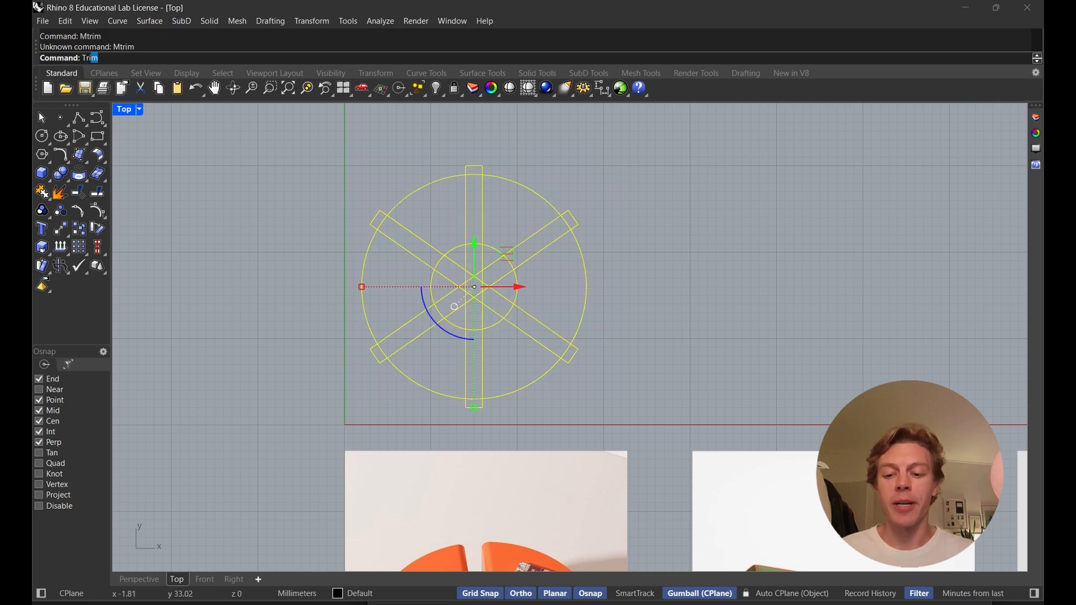
{"action": "key", "text": "Return"}
{"action": "scroll", "coordinate": [399, 305], "scroll_direction": "up", "scroll_amount": 5}
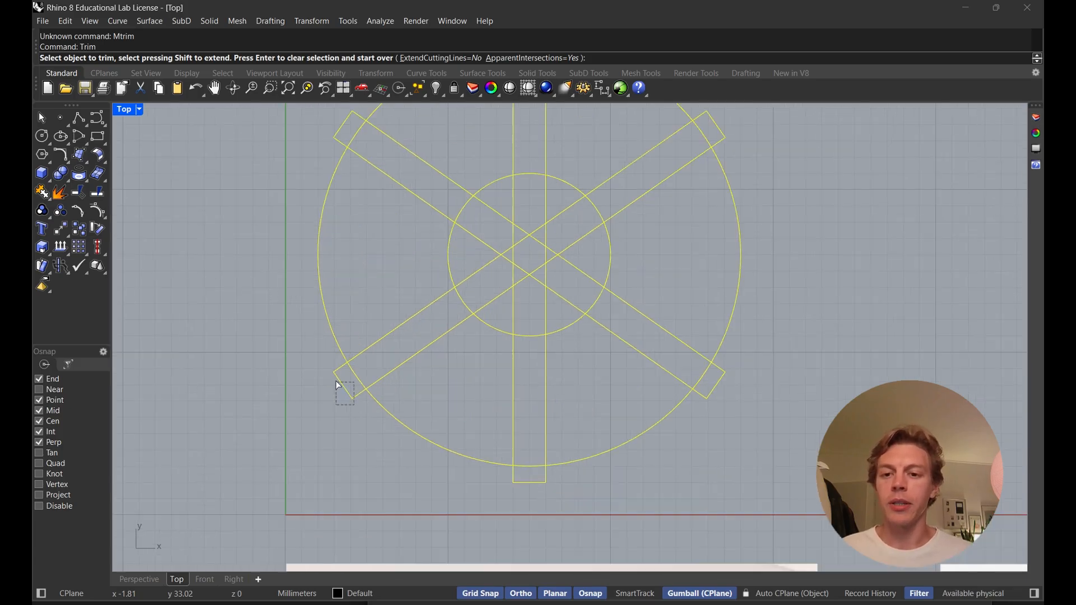
{"action": "left_click", "coordinate": [343, 388]}
{"action": "left_click", "coordinate": [469, 308]}
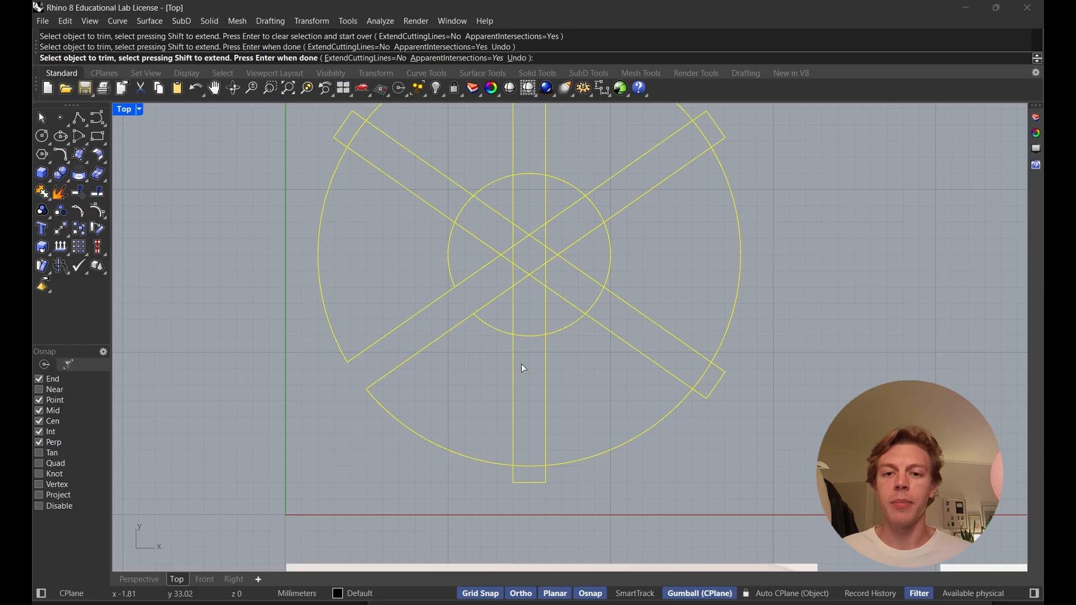
{"action": "left_click_drag", "start_coordinate": [562, 308], "coordinate": [496, 210]}
Trim the arc pieces and bar ends at the upper vertical bar and the lower-right diagonal to open both gaps
{"action": "right_click_drag", "start_coordinate": [465, 204], "coordinate": [437, 335]}
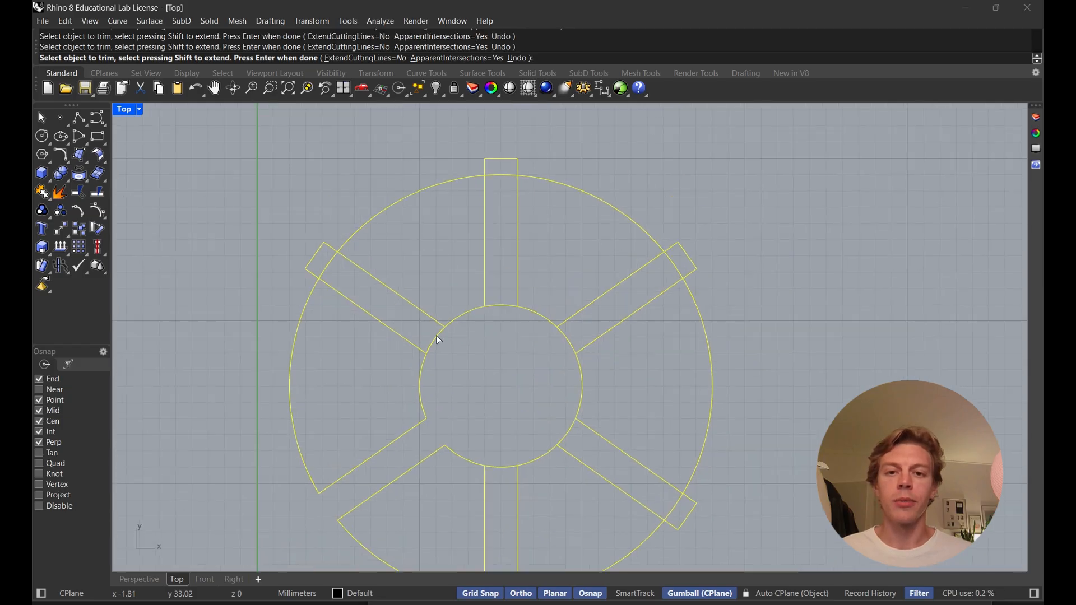
{"action": "left_click", "coordinate": [501, 307]}
{"action": "left_click", "coordinate": [501, 168]}
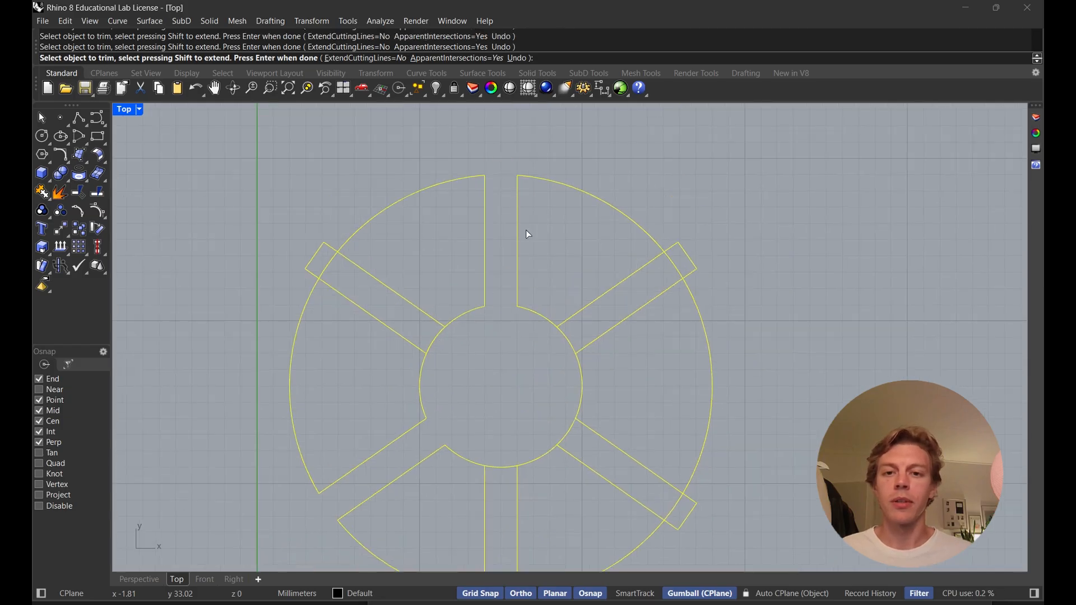
{"action": "right_click_drag", "start_coordinate": [569, 366], "coordinate": [550, 290]}
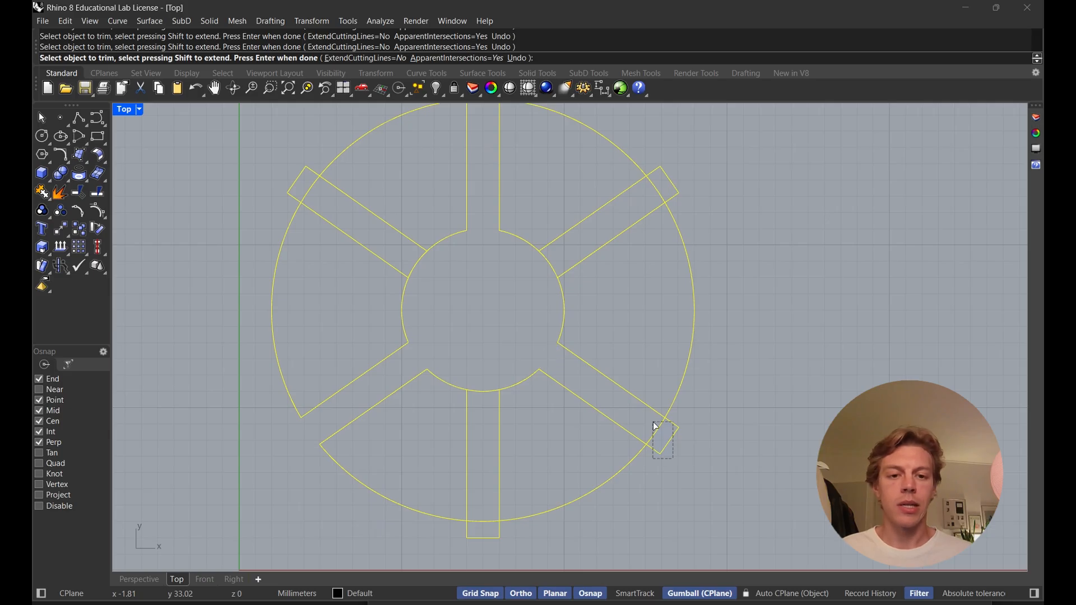
Trim away the lower vertical bar and the upper-left and upper-right diagonal bars, leaving three ring segments, and finish trimming
{"action": "left_click_drag", "start_coordinate": [516, 448], "coordinate": [401, 453]}
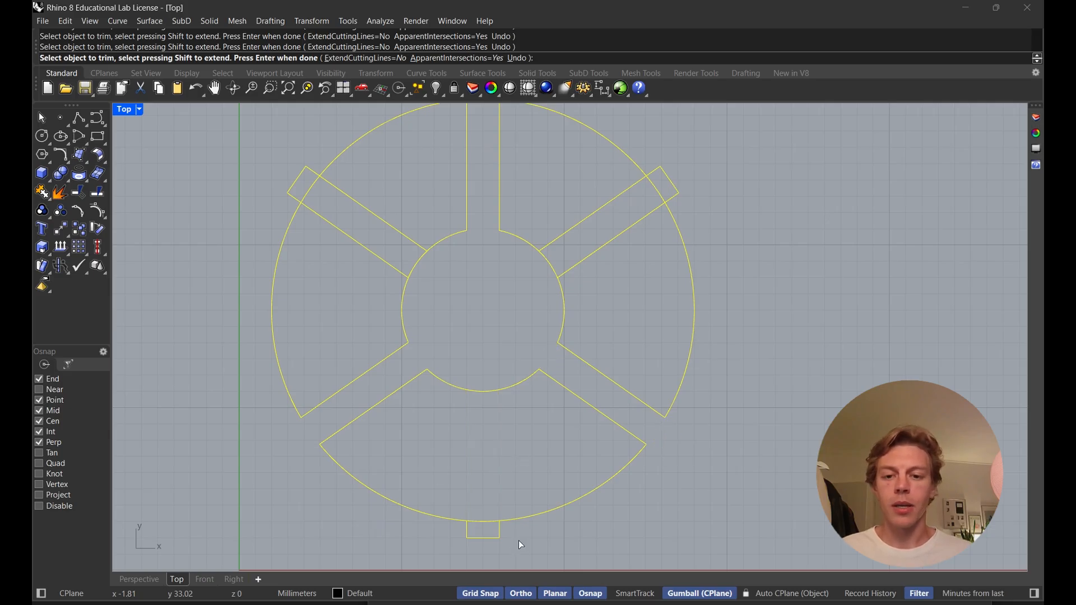
{"action": "left_click", "coordinate": [496, 539]}
{"action": "left_click", "coordinate": [360, 244]}
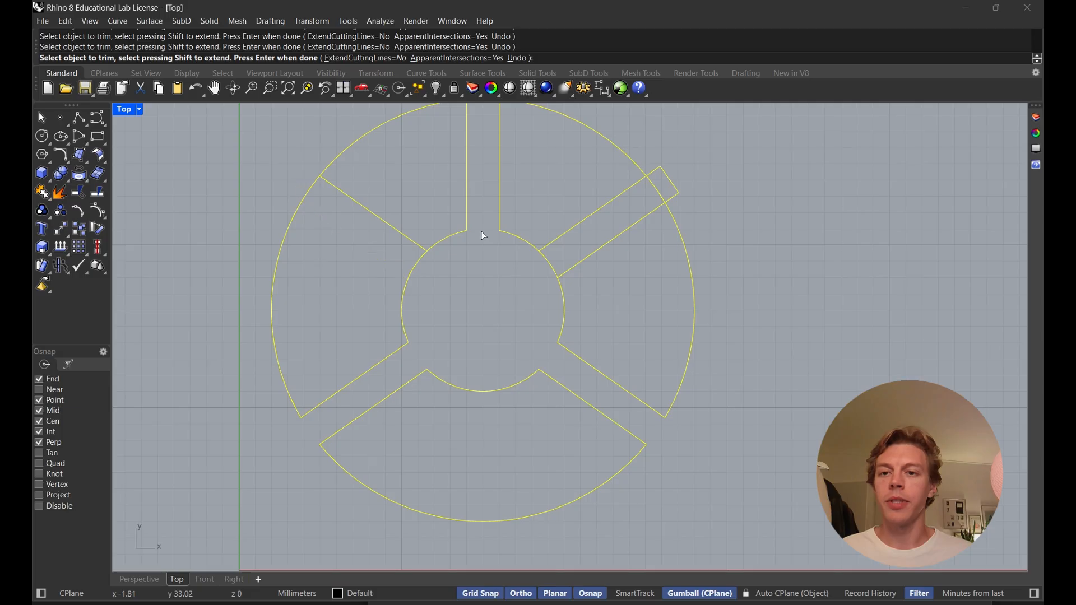
{"action": "left_click", "coordinate": [391, 226]}
{"action": "left_click", "coordinate": [566, 233]}
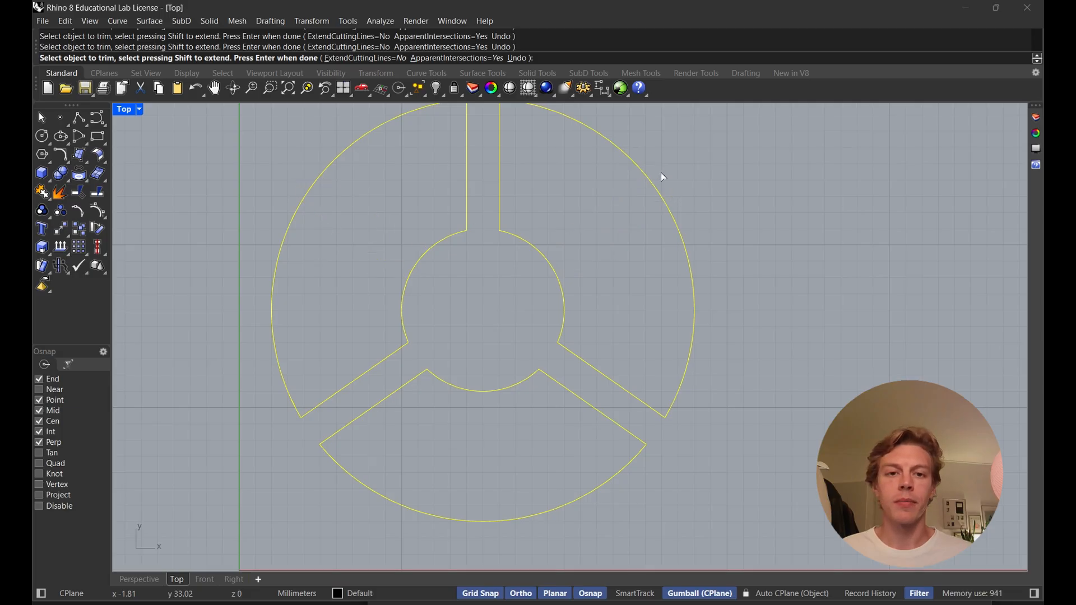
{"action": "scroll", "coordinate": [660, 215], "scroll_direction": "down", "scroll_amount": 4}
{"action": "key", "text": "Return"}
Select individual arcs and edges of the ring segments to check whether each outline is still made of separate curves
{"action": "left_click", "coordinate": [693, 312]}
{"action": "scroll", "coordinate": [694, 315], "scroll_direction": "down", "scroll_amount": 2}
{"action": "right_click_drag", "start_coordinate": [696, 318], "coordinate": [602, 233]}
{"action": "scroll", "coordinate": [602, 233], "scroll_direction": "down", "scroll_amount": 2}
{"action": "right_click_drag", "start_coordinate": [522, 197], "coordinate": [522, 259]}
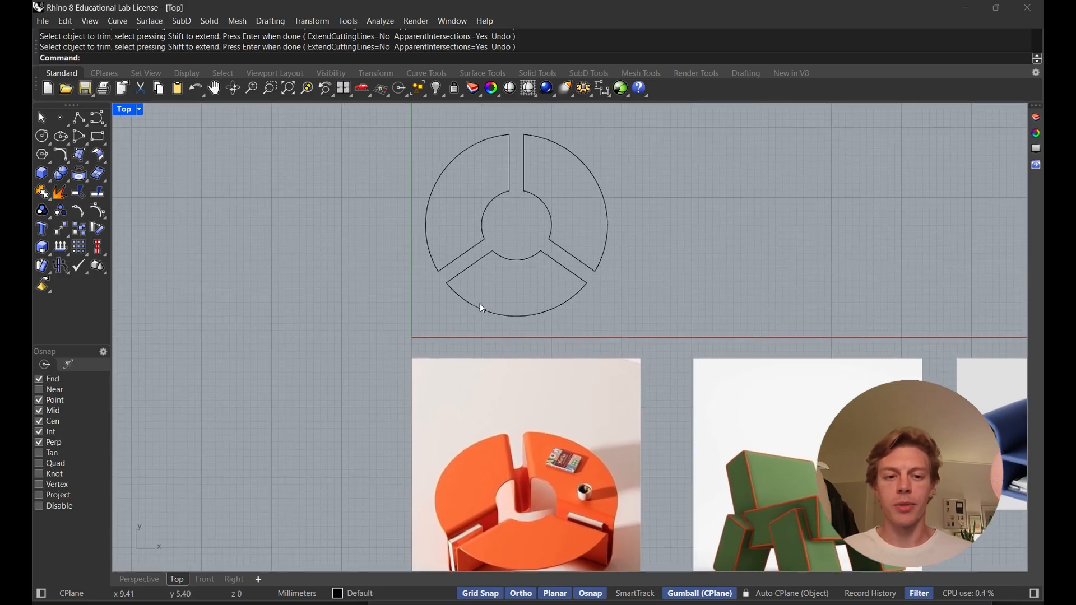
{"action": "right_click_drag", "start_coordinate": [524, 296], "coordinate": [505, 367]}
{"action": "scroll", "coordinate": [526, 297], "scroll_direction": "up", "scroll_amount": 4}
{"action": "left_click", "coordinate": [569, 345]}
{"action": "left_click", "coordinate": [528, 269]}
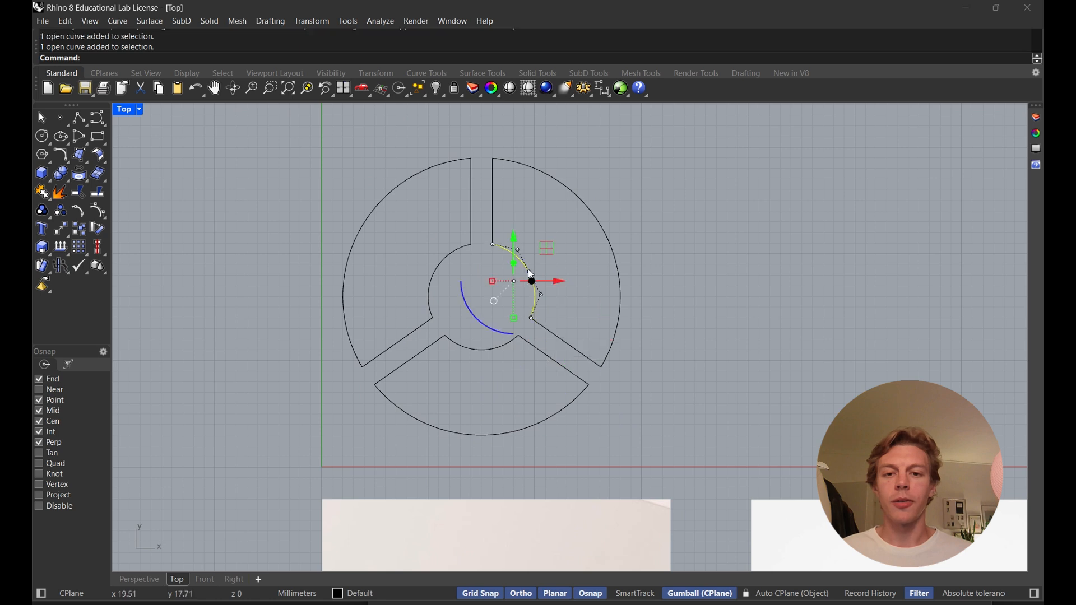
{"action": "left_click", "coordinate": [493, 187]}
{"action": "left_click", "coordinate": [560, 178]}
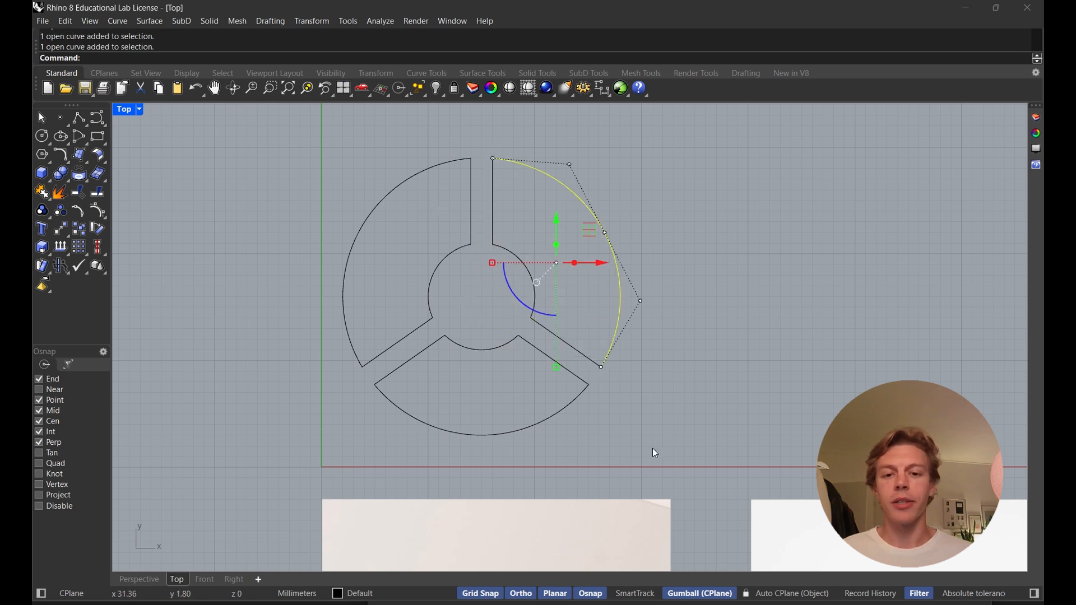
Compare crossing and window selection on the segment curves, clearing the selection after each try
{"action": "left_click_drag", "start_coordinate": [654, 453], "coordinate": [298, 153]}
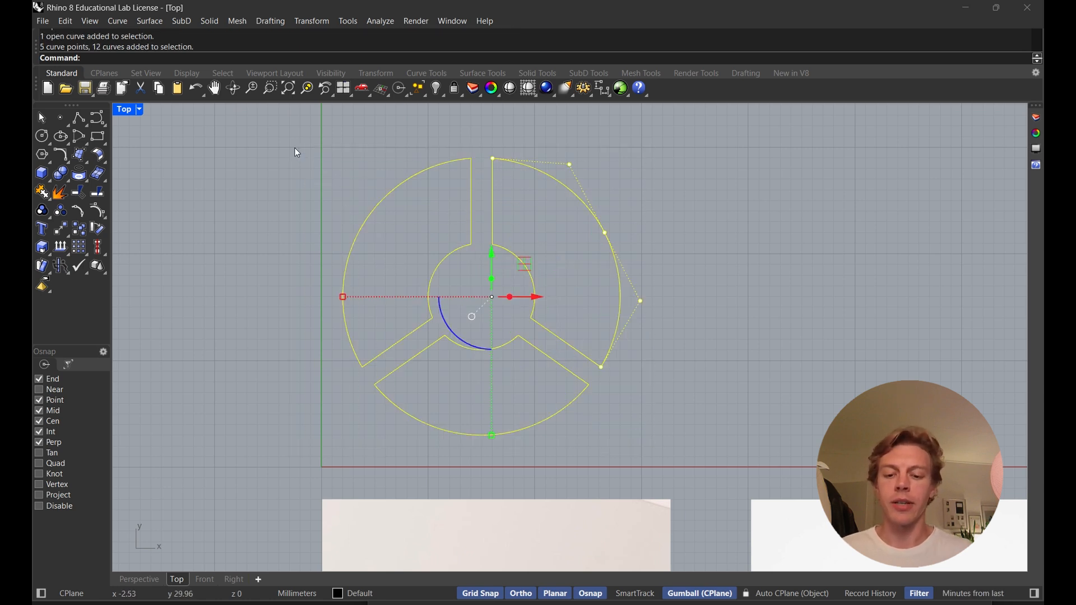
{"action": "key", "text": "Escape"}
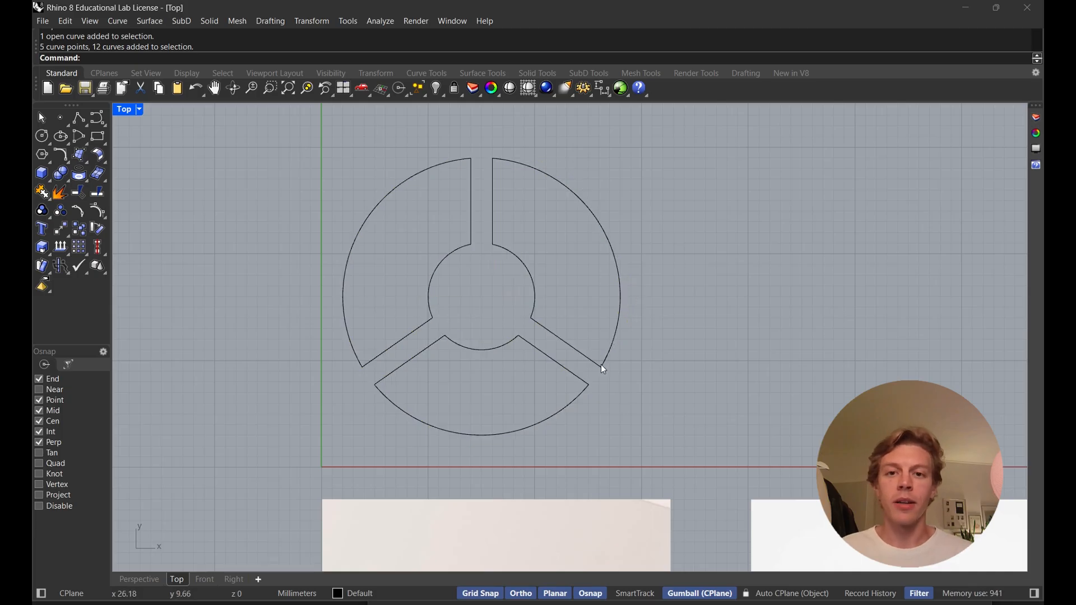
{"action": "left_click_drag", "start_coordinate": [617, 399], "coordinate": [314, 160]}
{"action": "key", "text": "Escape"}
{"action": "mouse_move", "coordinate": [680, 361]}
{"action": "left_mouse_down"}
{"action": "mouse_move", "coordinate": [528, 321]}
{"action": "mouse_move", "coordinate": [362, 240]}
{"action": "mouse_move", "coordinate": [286, 224]}
{"action": "left_mouse_up"}
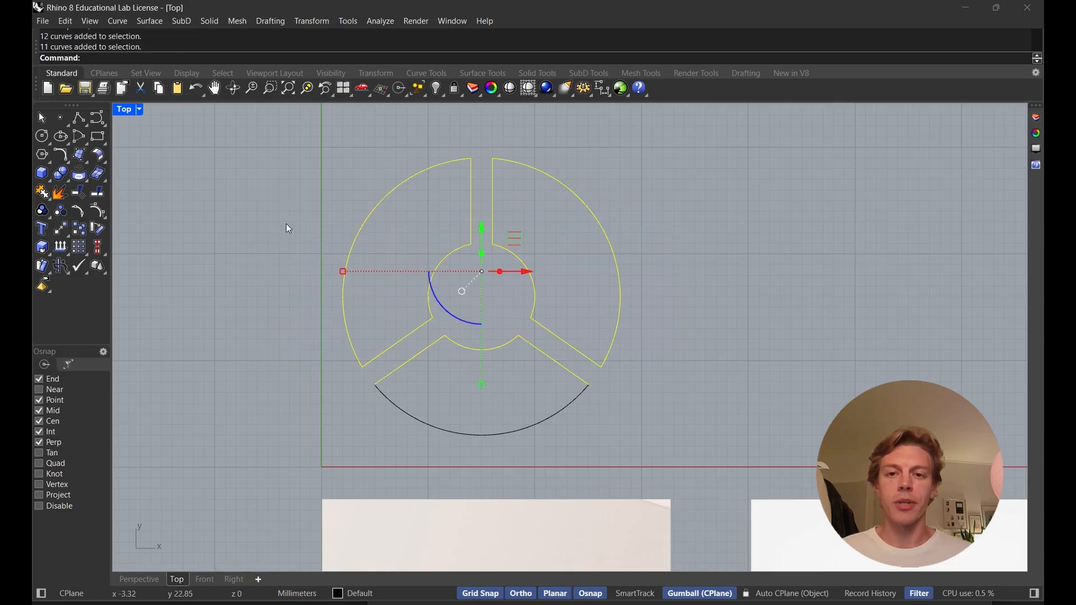
{"action": "key", "text": "Escape"}
{"action": "mouse_move", "coordinate": [246, 118]}
{"action": "left_mouse_down"}
{"action": "mouse_move", "coordinate": [373, 238]}
{"action": "mouse_move", "coordinate": [542, 463]}
{"action": "left_mouse_up"}
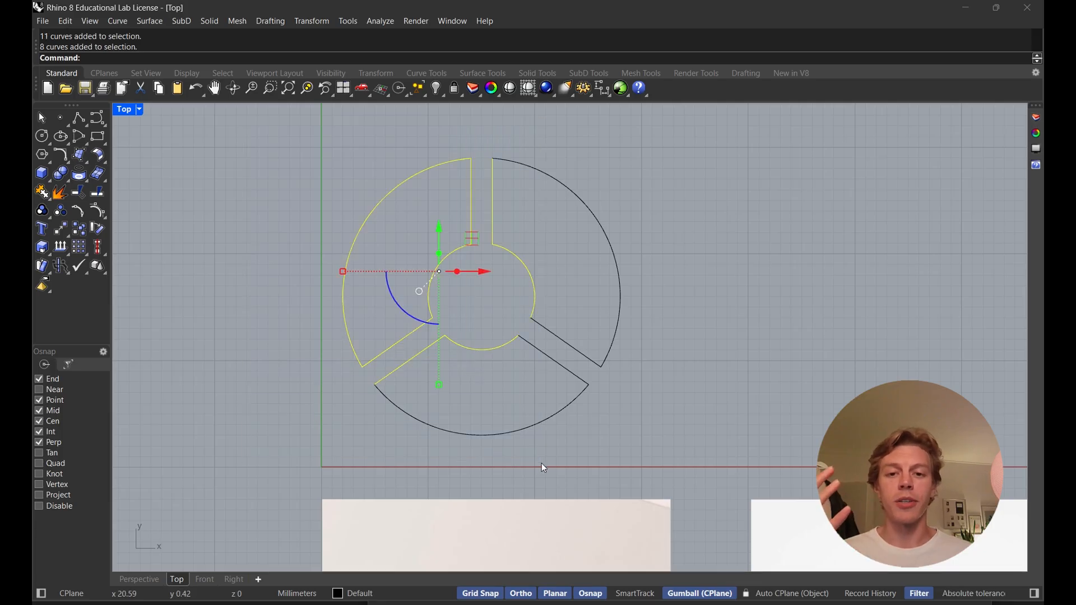
{"action": "key", "text": "Escape"}
Join all the trimmed curves into three closed segment outlines and select each one to check it
{"action": "mouse_move", "coordinate": [652, 436]}
{"action": "left_mouse_down"}
{"action": "mouse_move", "coordinate": [447, 312]}
{"action": "mouse_move", "coordinate": [259, 132]}
{"action": "left_mouse_up"}
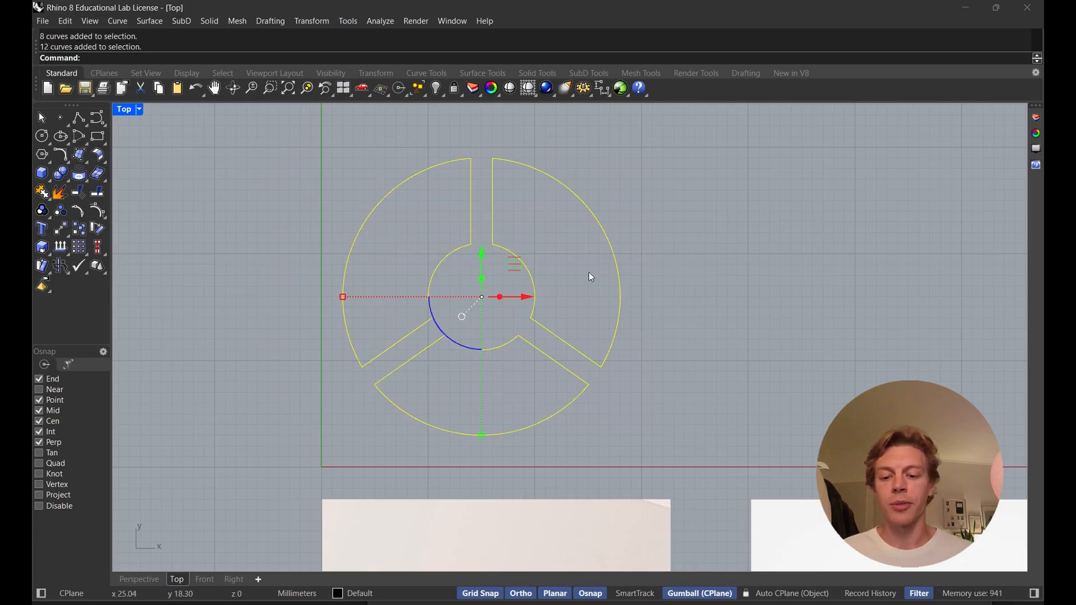
{"action": "key", "text": "ctrl+j"}
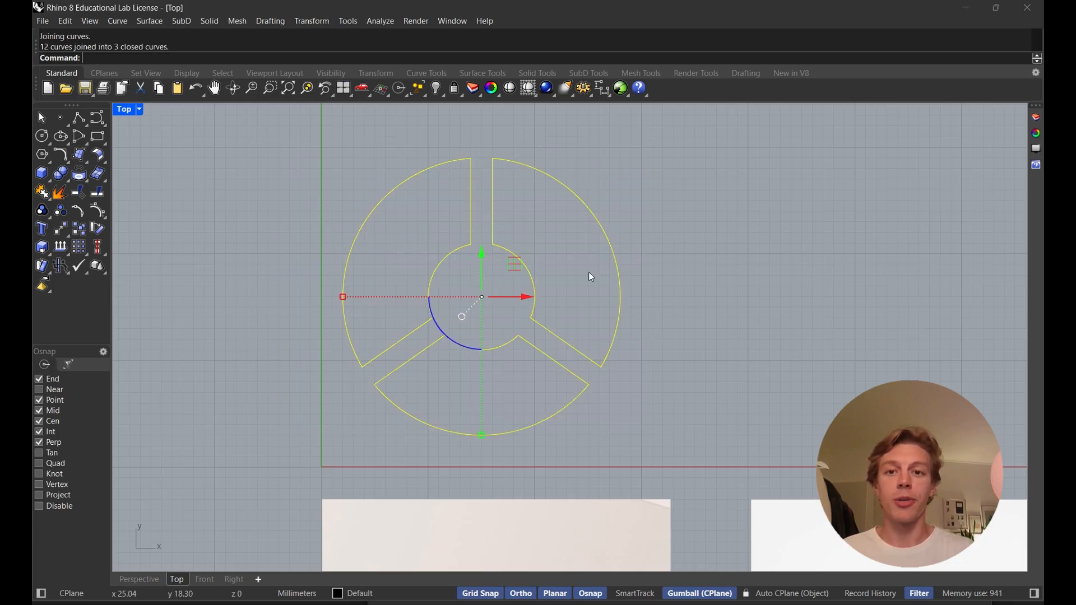
{"action": "left_click", "coordinate": [520, 269]}
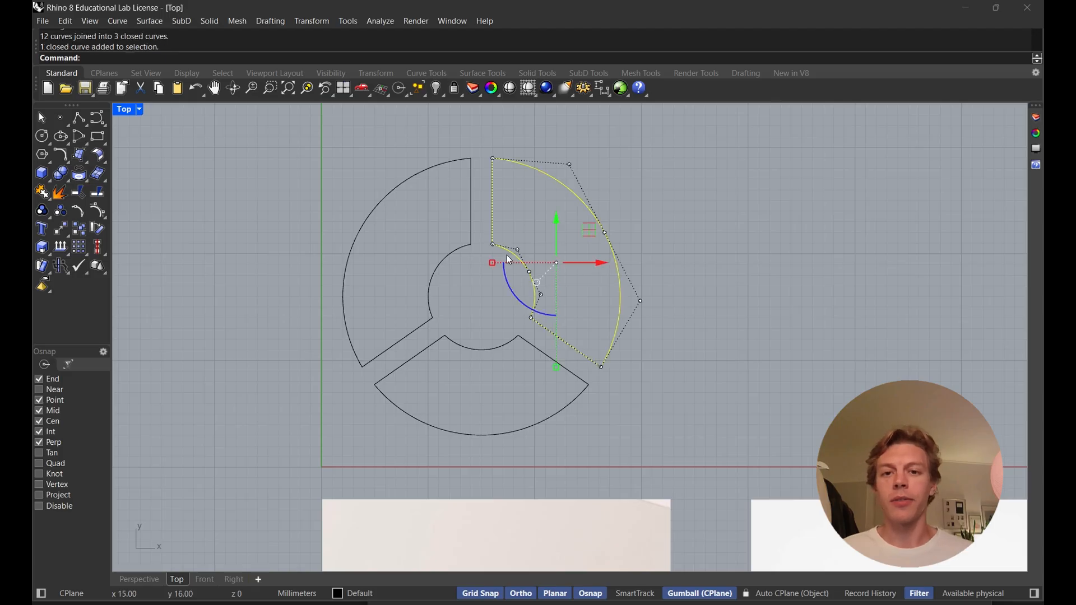
{"action": "left_click", "coordinate": [460, 244]}
{"action": "left_click", "coordinate": [487, 348]}
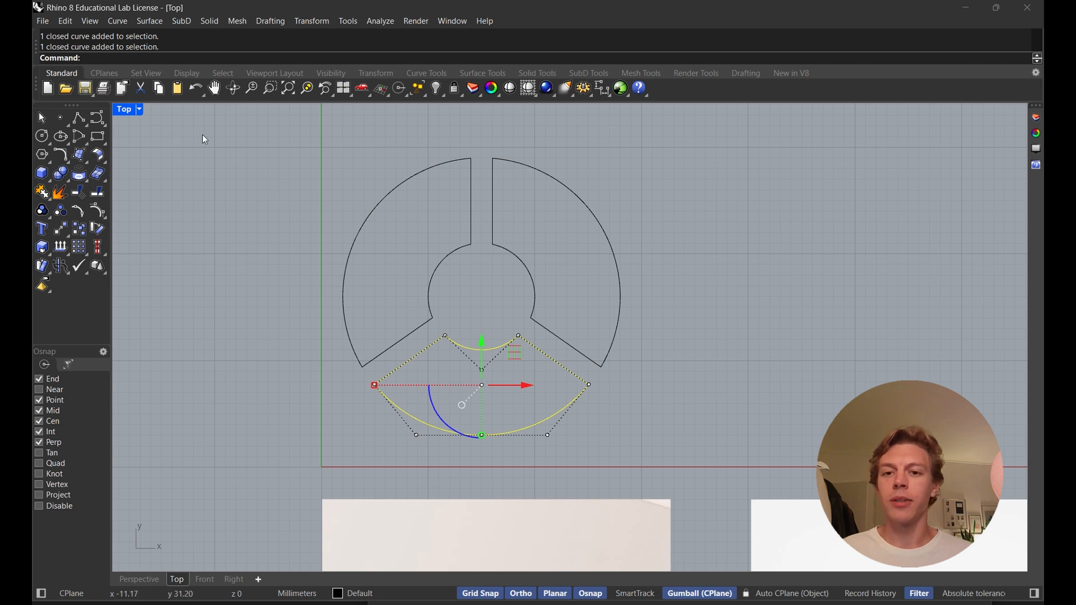
In the Perspective view, select all three closed outlines and move them straight up above the ground plane
{"action": "double_click", "coordinate": [135, 110]}
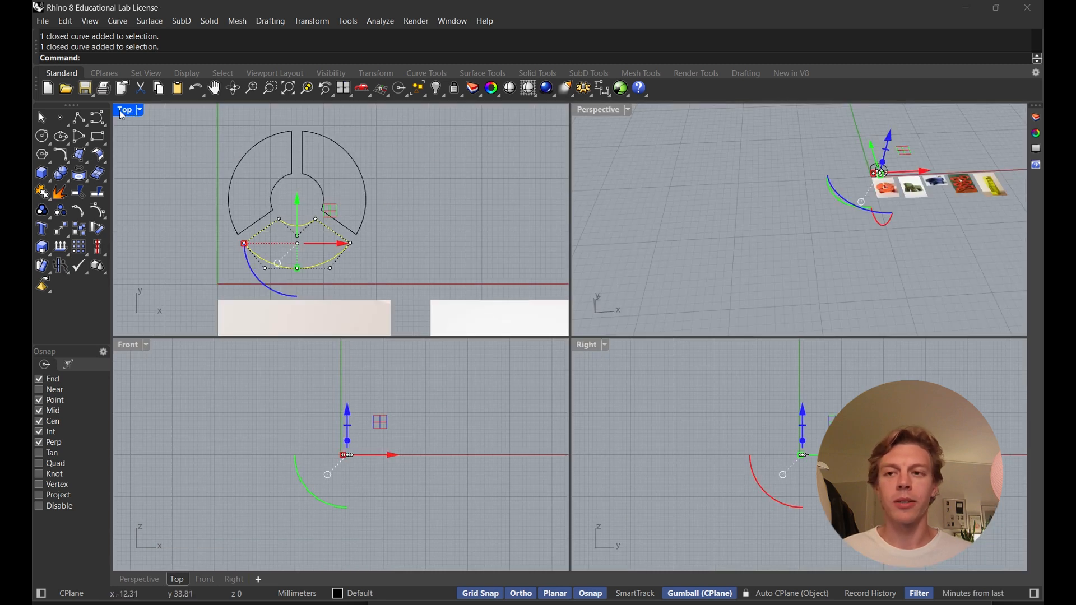
{"action": "double_click", "coordinate": [598, 110]}
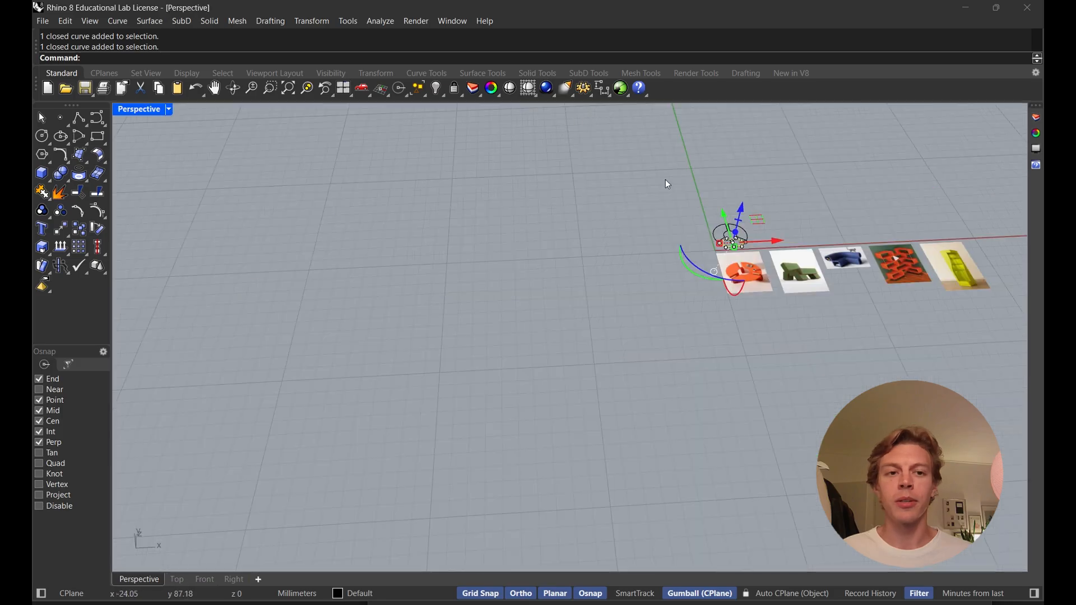
{"action": "scroll", "coordinate": [667, 235], "scroll_direction": "up", "scroll_amount": 5}
{"action": "right_click_drag", "start_coordinate": [665, 239], "coordinate": [684, 215]}
{"action": "scroll", "coordinate": [614, 301], "scroll_direction": "up", "scroll_amount": 4}
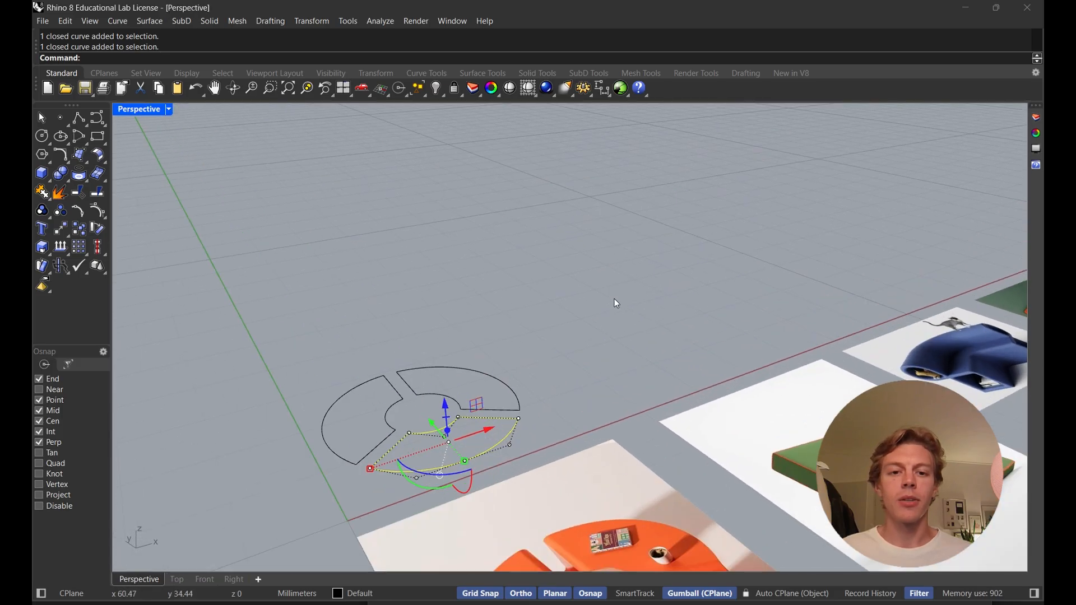
{"action": "right_click_drag", "start_coordinate": [615, 301], "coordinate": [678, 174]}
{"action": "right_click_drag", "start_coordinate": [676, 224], "coordinate": [748, 149], "text": "shift"}
{"action": "left_click", "coordinate": [699, 228]}
{"action": "scroll", "coordinate": [698, 228], "scroll_direction": "up", "scroll_amount": 2}
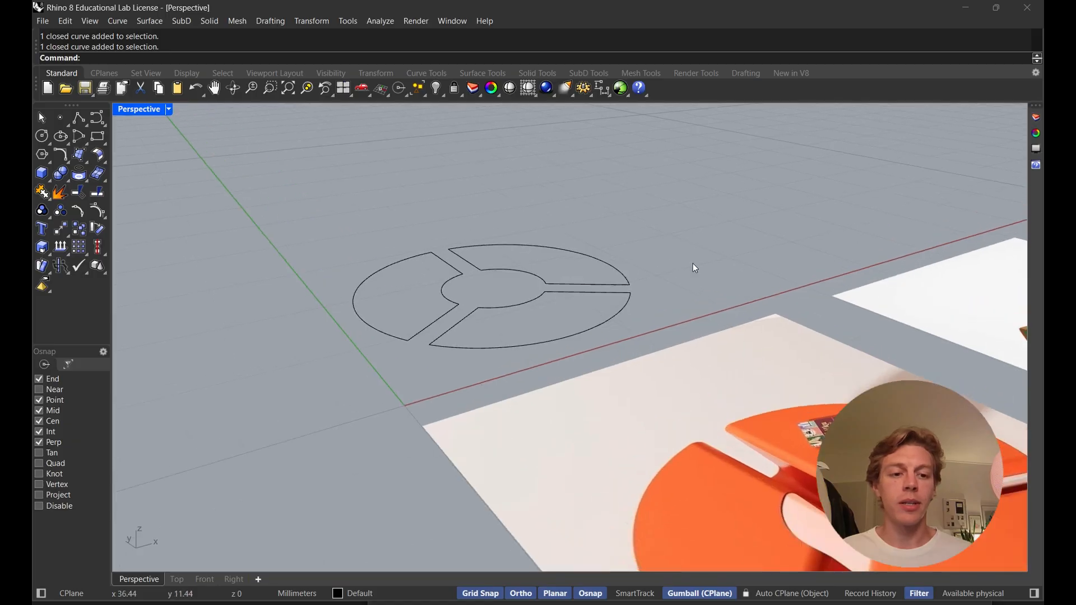
{"action": "left_click", "coordinate": [544, 284]}
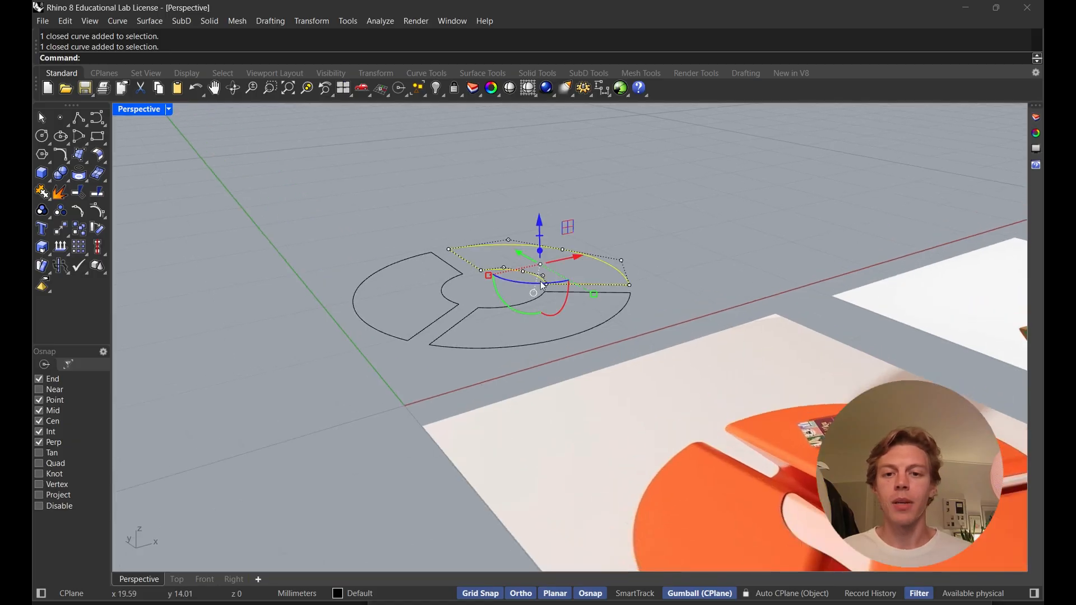
{"action": "left_click", "coordinate": [486, 308], "text": "shift"}
{"action": "left_click", "coordinate": [446, 281], "text": "shift"}
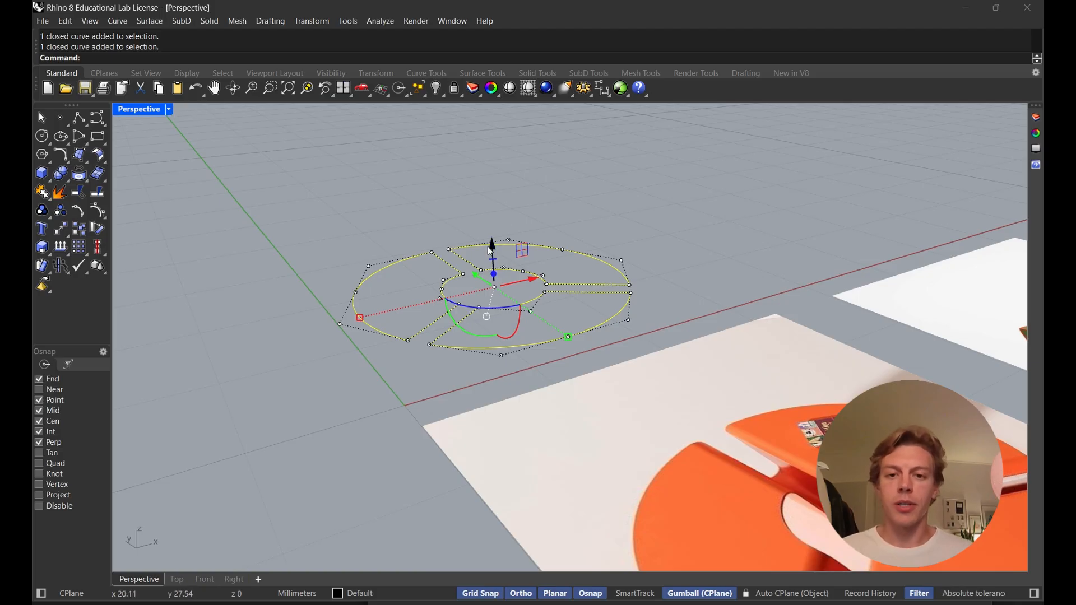
{"action": "left_click_drag", "start_coordinate": [492, 250], "coordinate": [506, 148]}
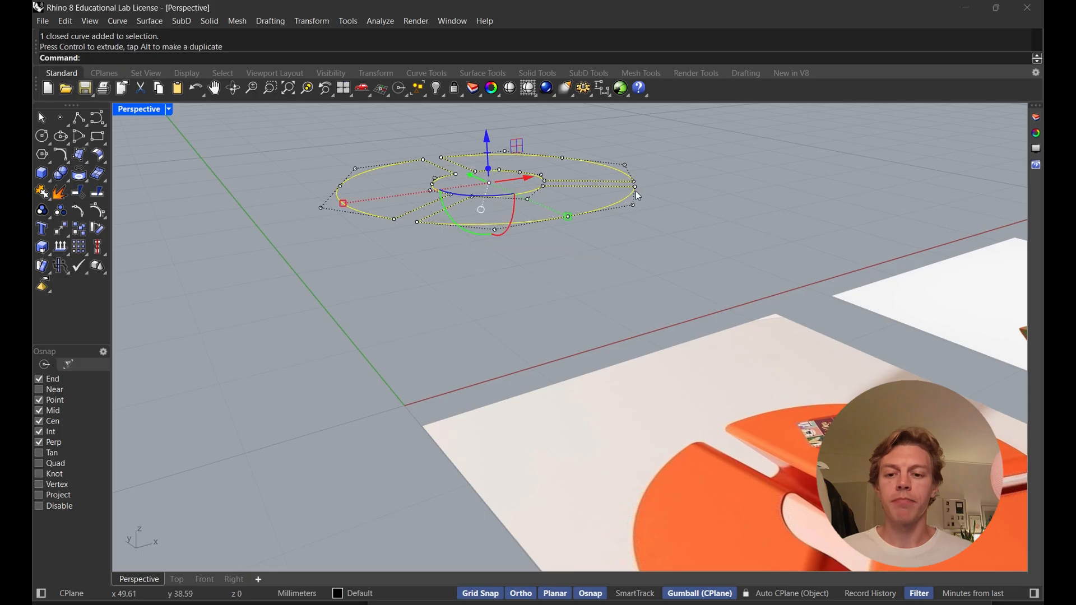
Create a planar surface from the raised front segment outline with PlanarSrf and select the surface
{"action": "right_click_drag", "start_coordinate": [639, 196], "coordinate": [712, 337]}
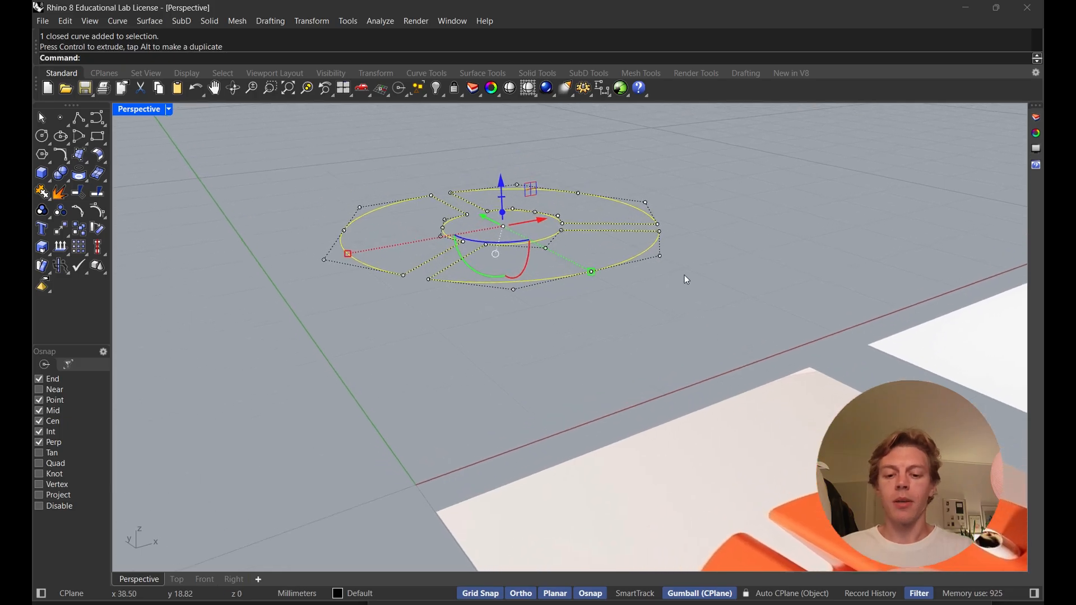
{"action": "left_click", "coordinate": [627, 263]}
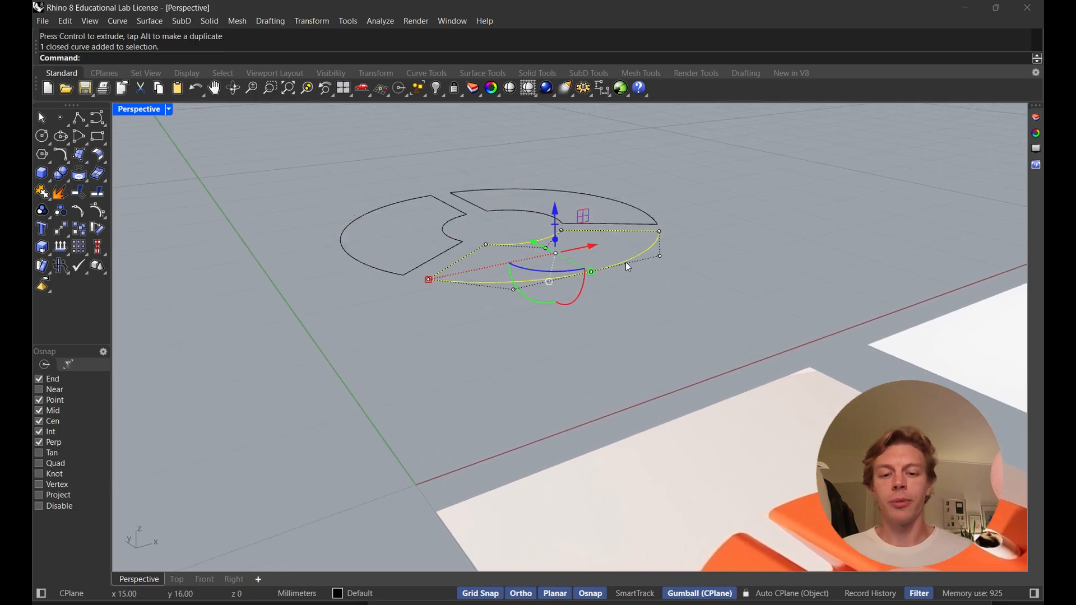
{"action": "type", "text": "PlanarSrf"}
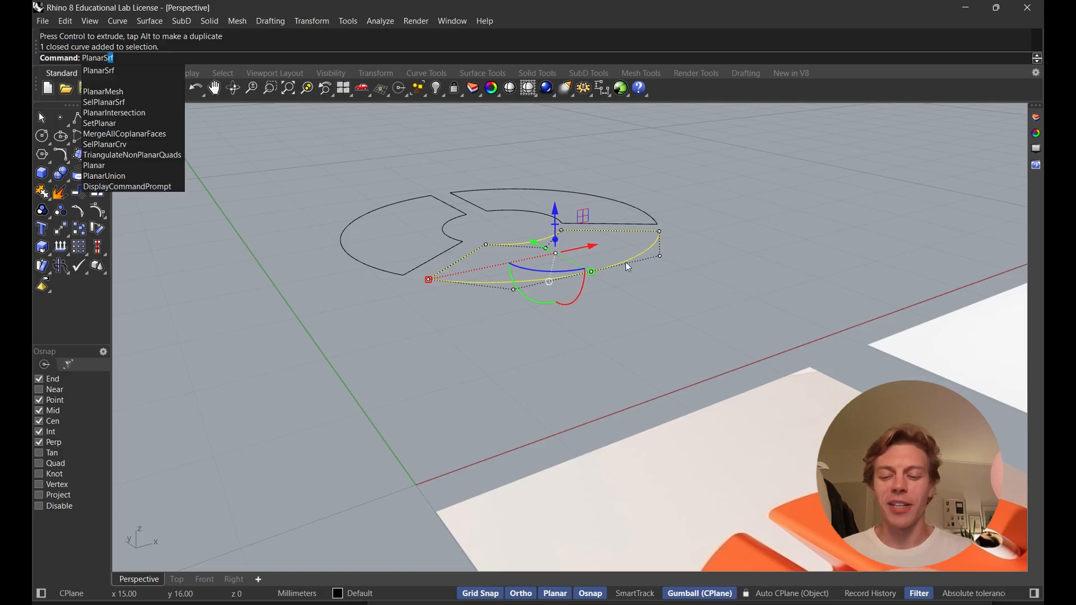
{"action": "key", "text": "Return"}
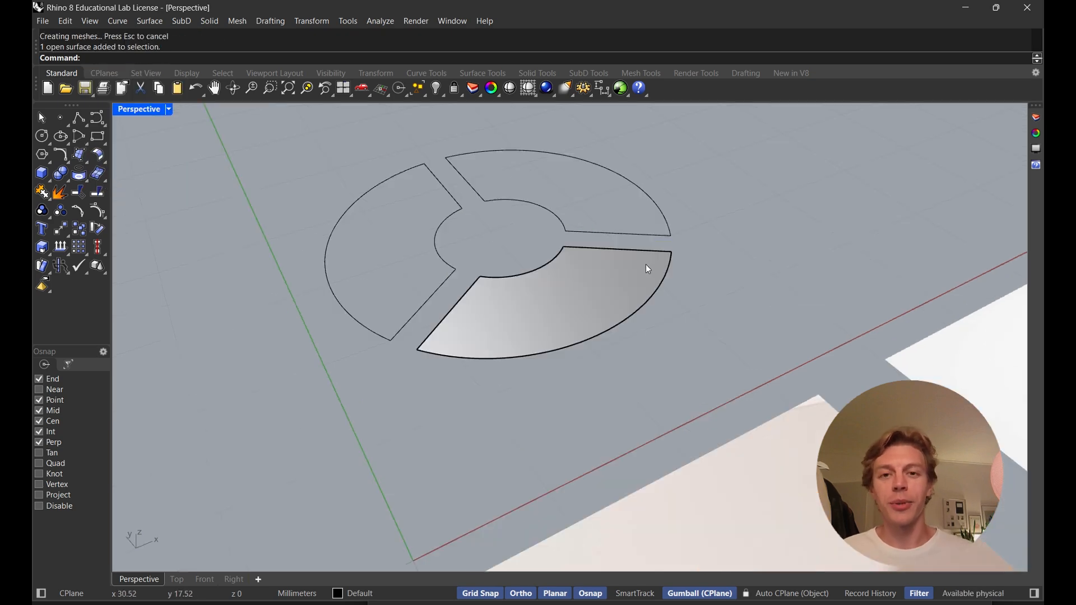
{"action": "left_click", "coordinate": [645, 262]}
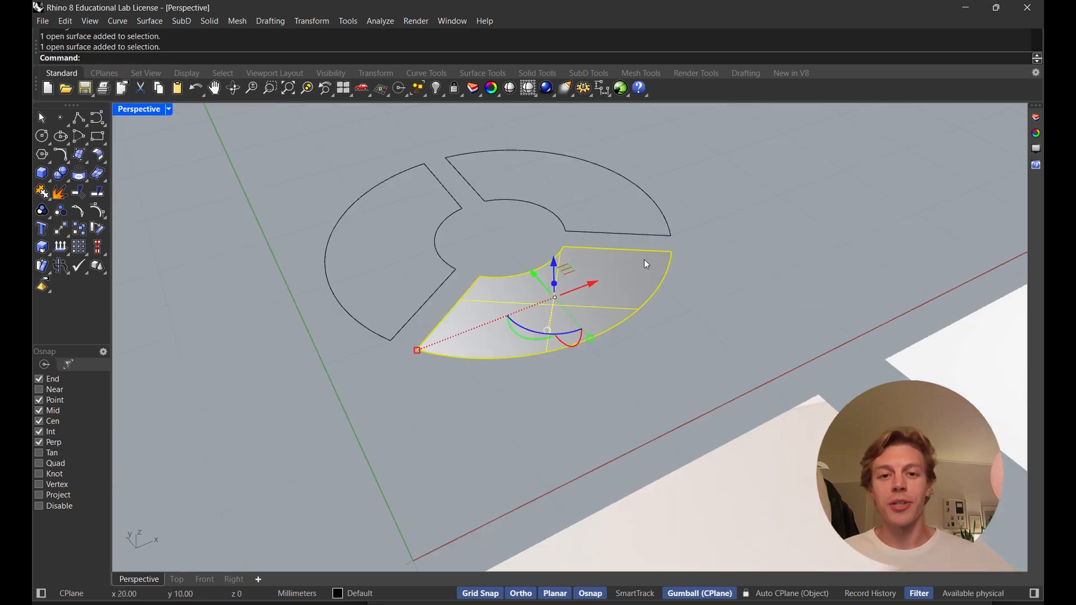
Create planar surfaces from the remaining two raised segment outlines with PlanarSrf and clear the selection
{"action": "key", "text": "Escape"}
{"action": "left_click", "coordinate": [625, 232]}
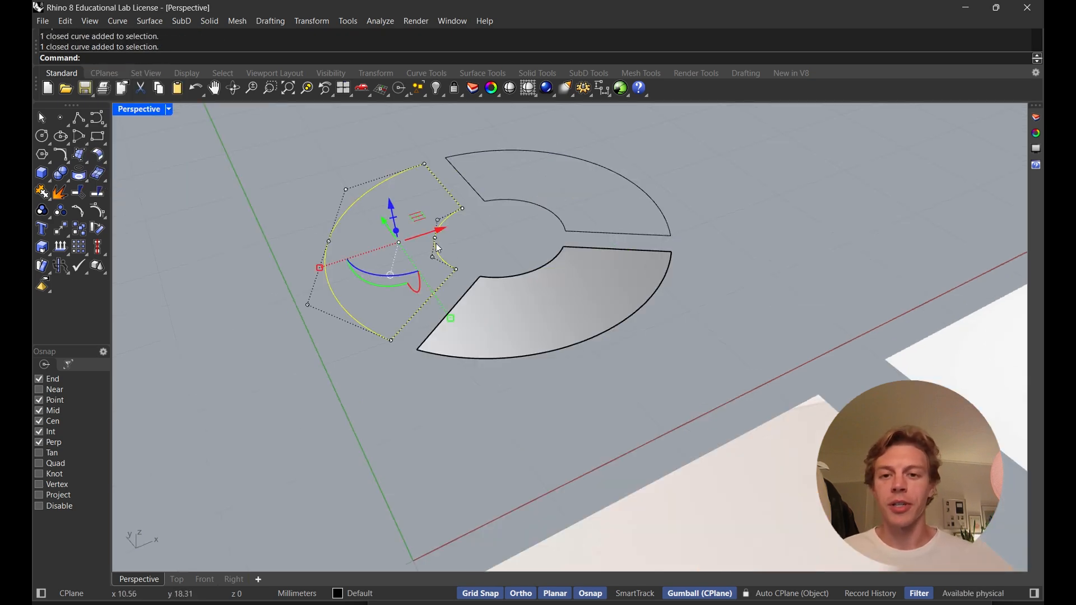
{"action": "key", "text": "Return"}
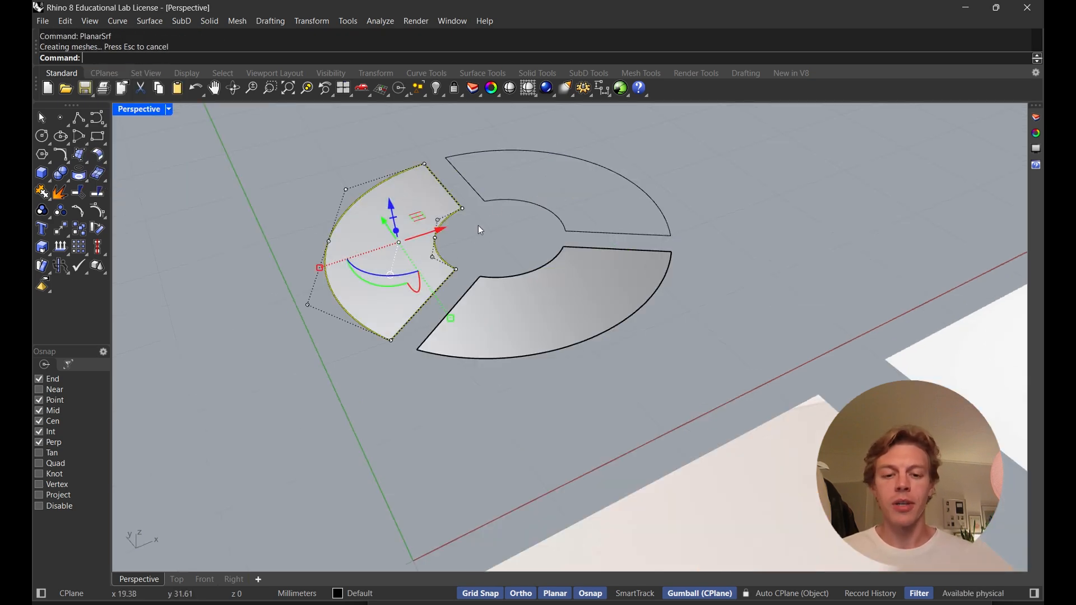
{"action": "key", "text": "Escape"}
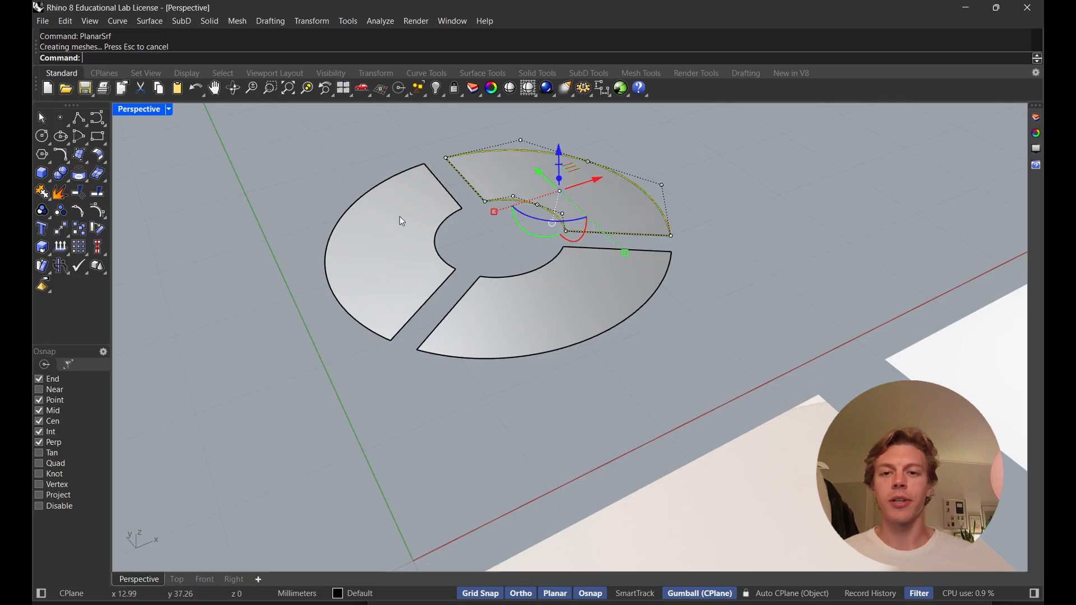
{"action": "mouse_move", "coordinate": [452, 313]}
{"action": "right_mouse_down"}
{"action": "mouse_move", "coordinate": [467, 303]}
{"action": "mouse_move", "coordinate": [436, 319]}
{"action": "right_mouse_up"}
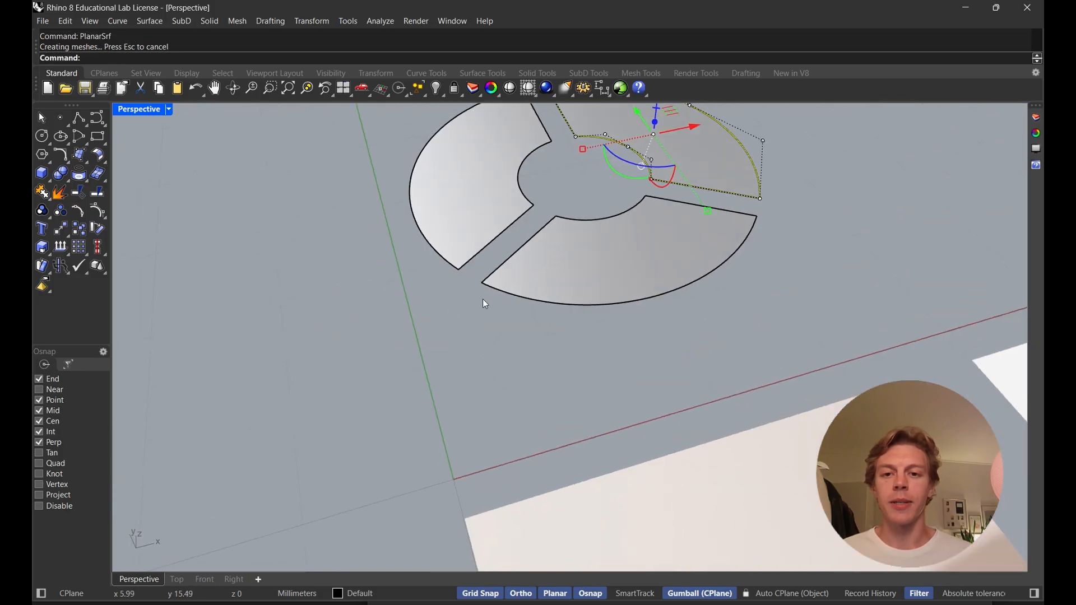
{"action": "right_click_drag", "start_coordinate": [549, 307], "coordinate": [573, 276]}
{"action": "right_click_drag", "start_coordinate": [573, 276], "coordinate": [607, 231], "text": "shift"}
{"action": "left_click", "coordinate": [499, 422]}
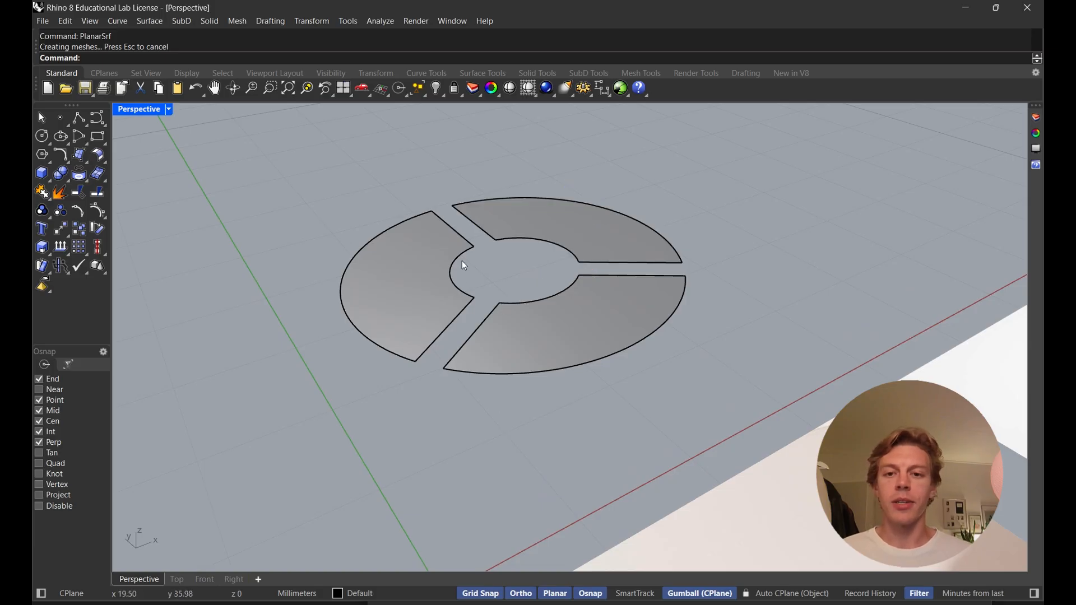
Check the legs in the orange table reference, and sub-select the facing straight edges of the left and front segments
{"action": "scroll", "coordinate": [465, 280], "scroll_direction": "down", "scroll_amount": 6}
{"action": "right_click_drag", "start_coordinate": [600, 404], "coordinate": [529, 274], "text": "shift"}
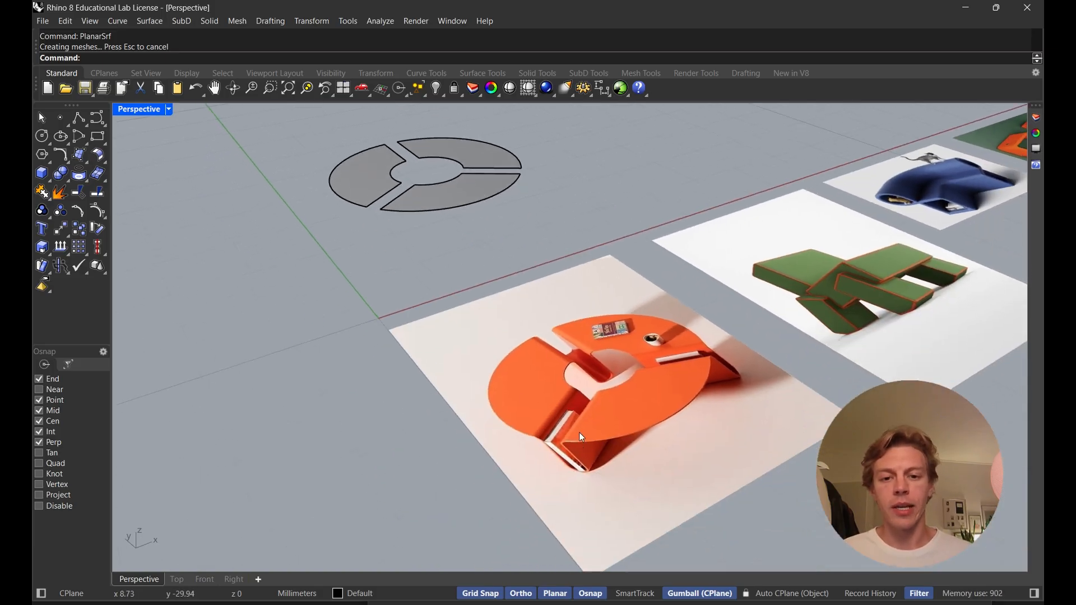
{"action": "scroll", "coordinate": [564, 364], "scroll_direction": "up", "scroll_amount": 8}
{"action": "left_click", "coordinate": [489, 245], "text": "ctrl+shift"}
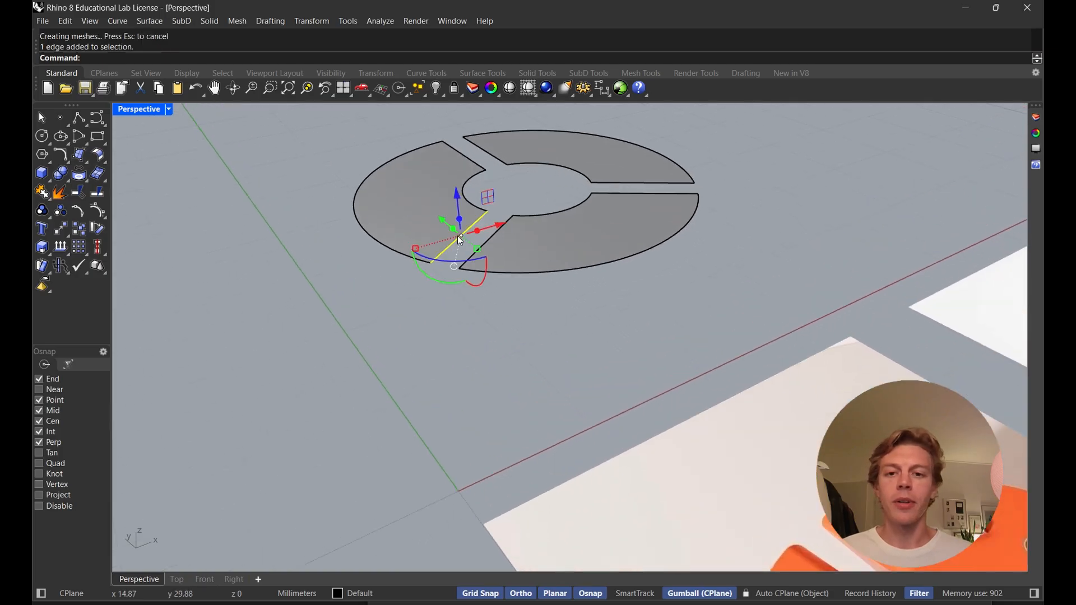
{"action": "left_click", "coordinate": [493, 236], "text": "ctrl+shift"}
{"action": "left_click", "coordinate": [516, 190]}
Try sub-object selection on the straight surface edges beside the front and rear gaps, clearing the selection after each try
{"action": "right_click_drag", "start_coordinate": [530, 247], "coordinate": [532, 364]}
{"action": "left_click", "coordinate": [462, 319]}
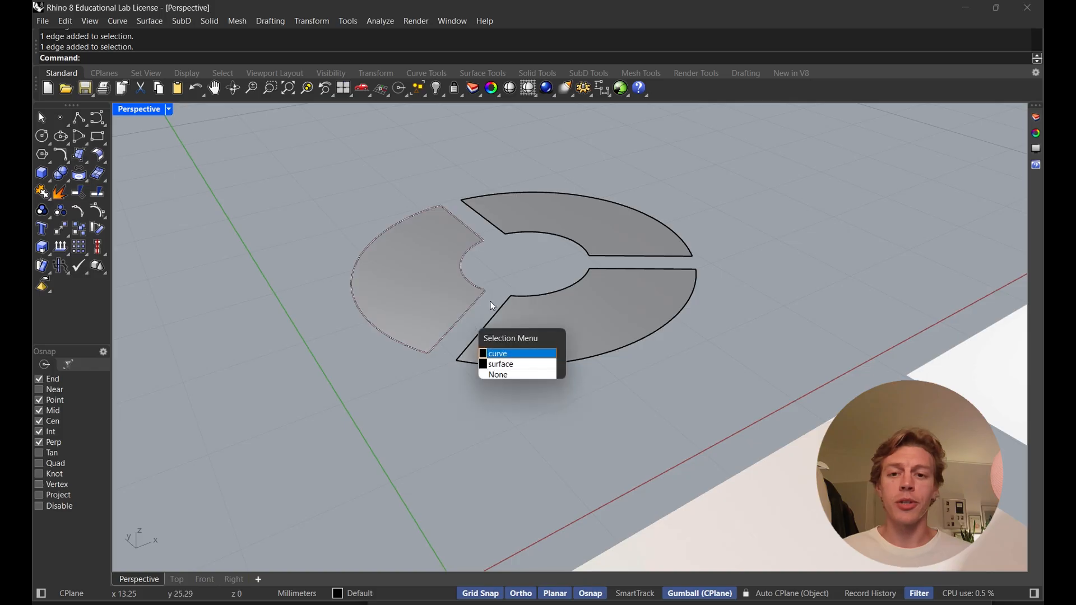
{"action": "left_click", "coordinate": [490, 301]}
{"action": "left_click", "coordinate": [460, 318], "text": "ctrl+shift"}
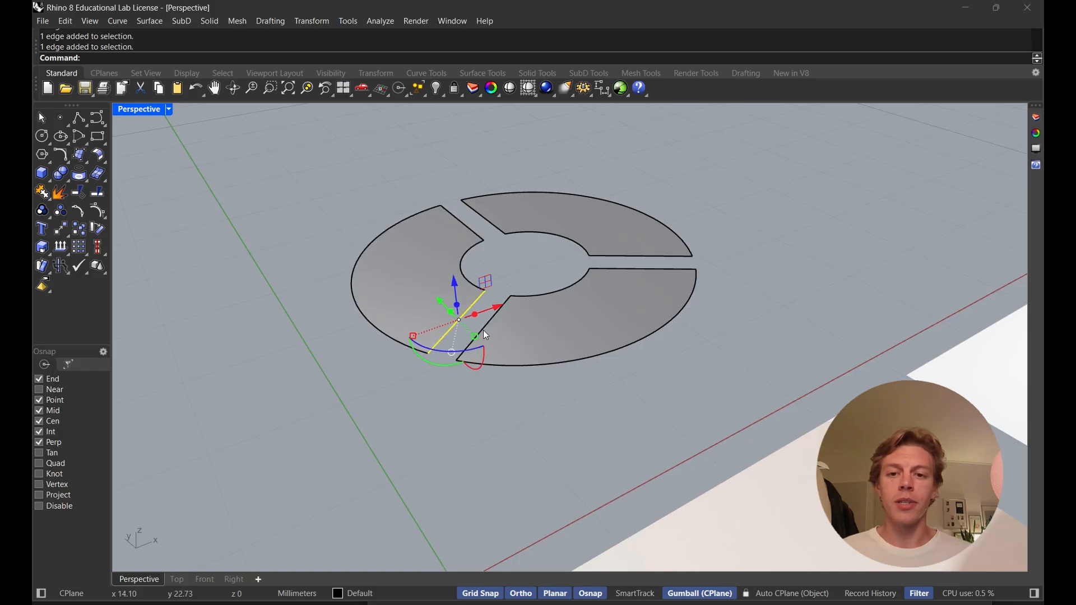
{"action": "key", "text": "Escape"}
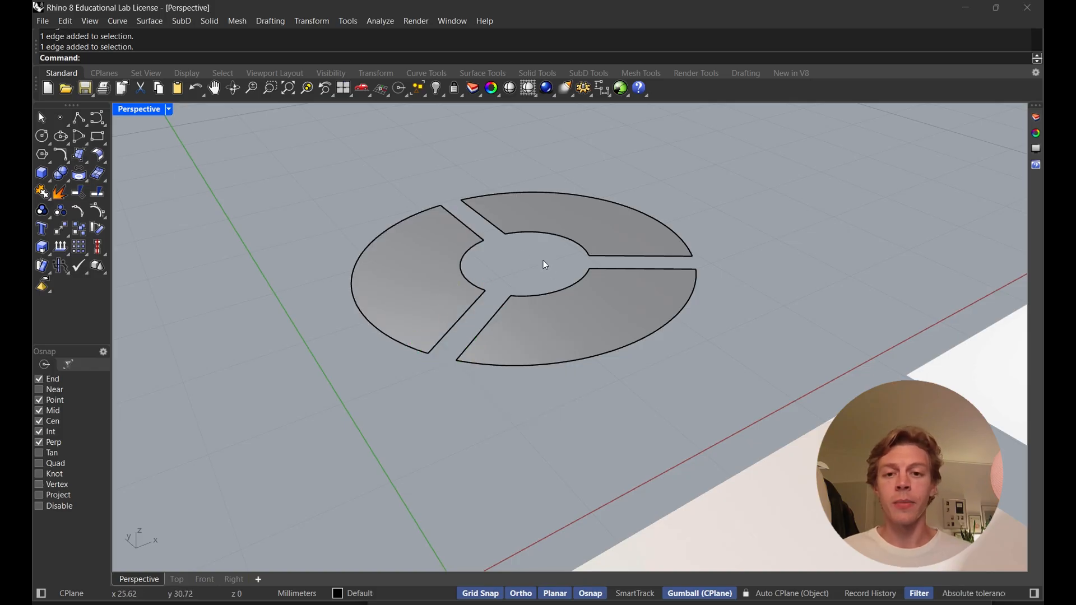
{"action": "left_click", "coordinate": [476, 213], "text": "ctrl+shift"}
{"action": "left_click", "coordinate": [464, 222], "text": "ctrl+shift"}
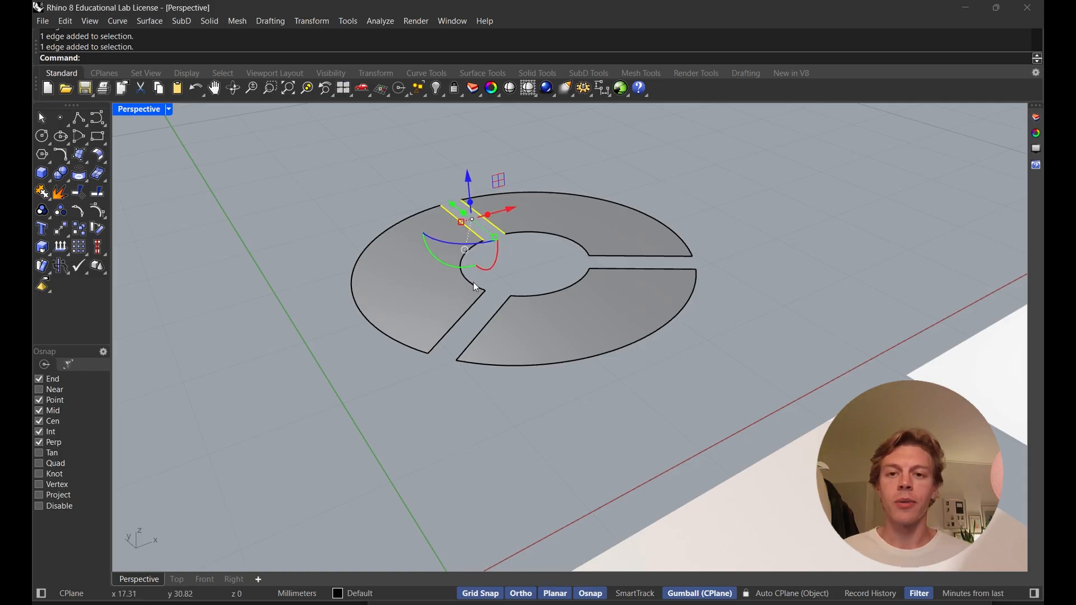
{"action": "left_click", "coordinate": [471, 295], "text": "ctrl+shift"}
{"action": "left_click", "coordinate": [509, 276]}
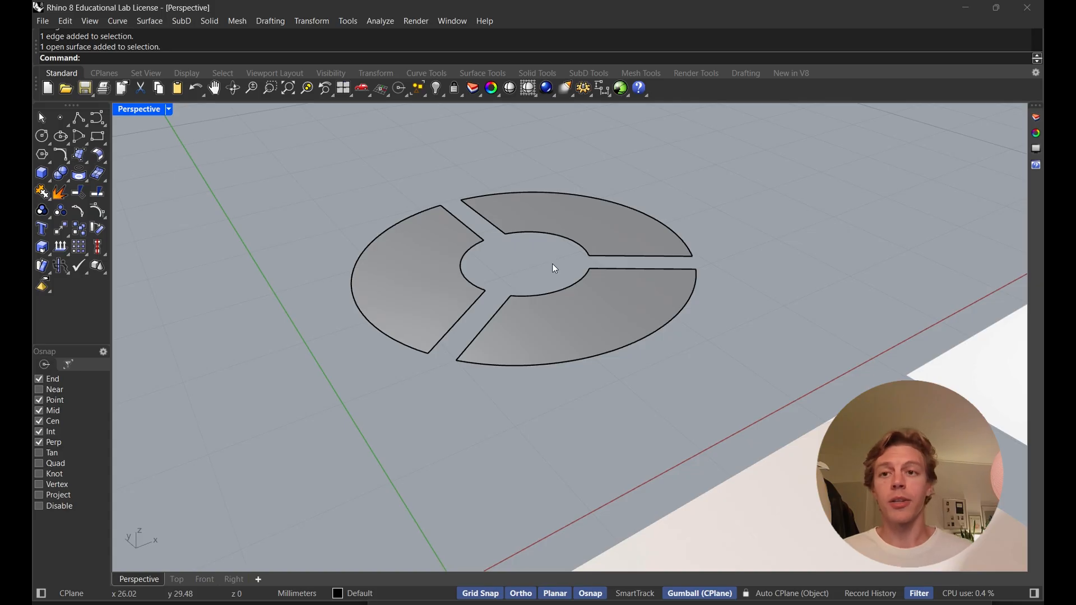
Duplicate the six straight surface edges along the three gaps as curves with DupEdge
{"action": "type", "text": "DupEd"}
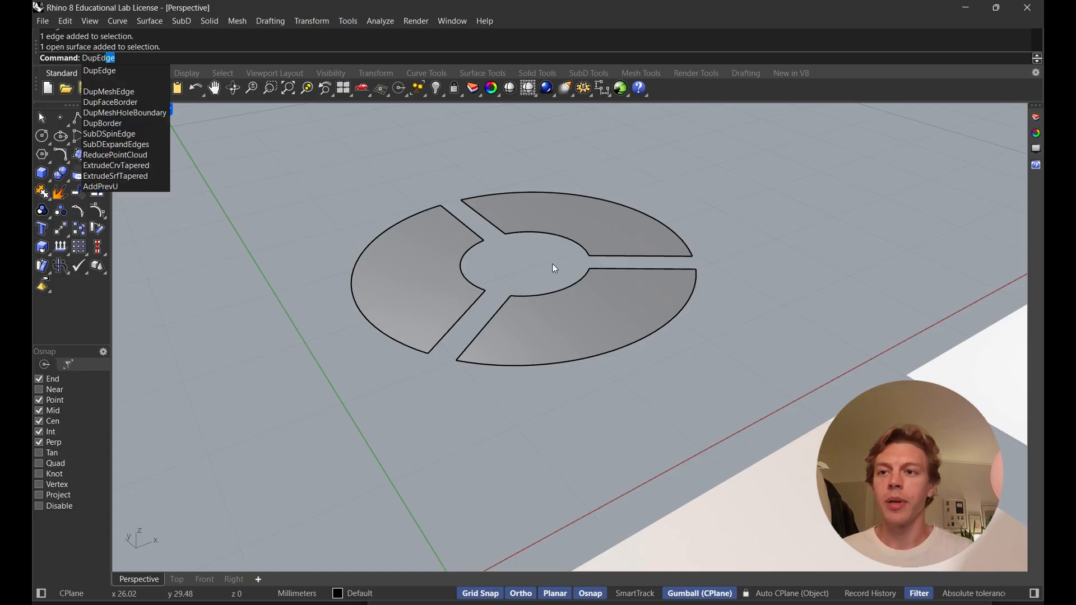
{"action": "key", "text": "Return"}
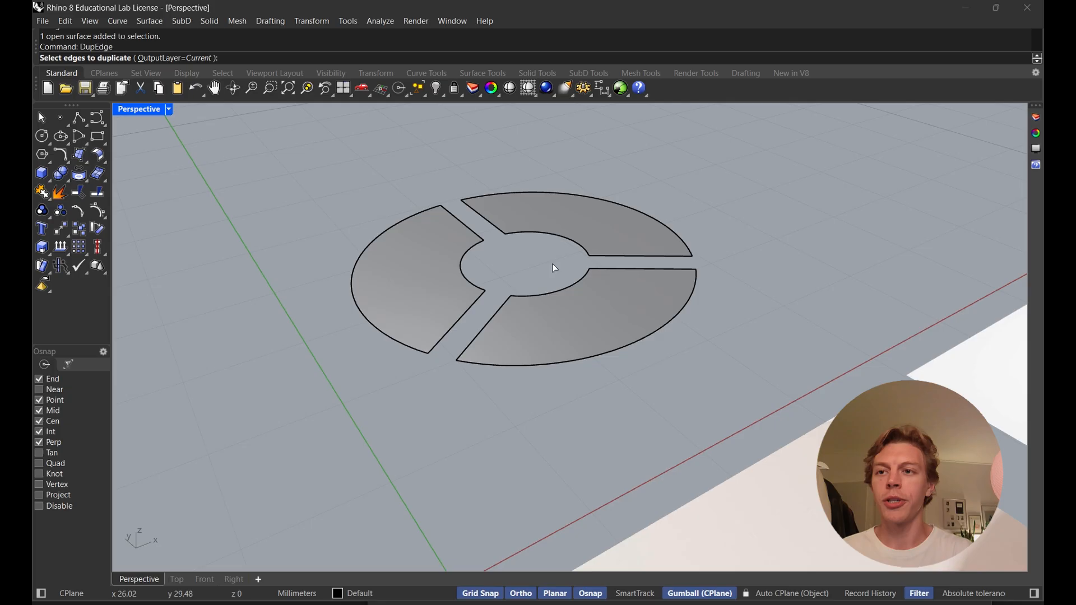
{"action": "left_click", "coordinate": [462, 223]}
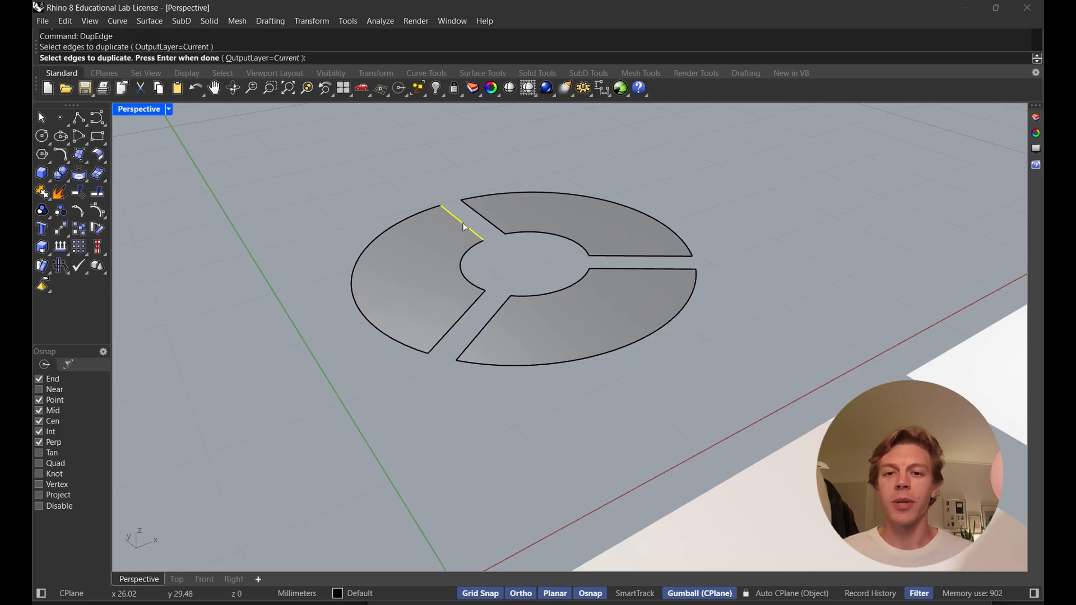
{"action": "left_click", "coordinate": [489, 219]}
{"action": "left_click", "coordinate": [465, 311]}
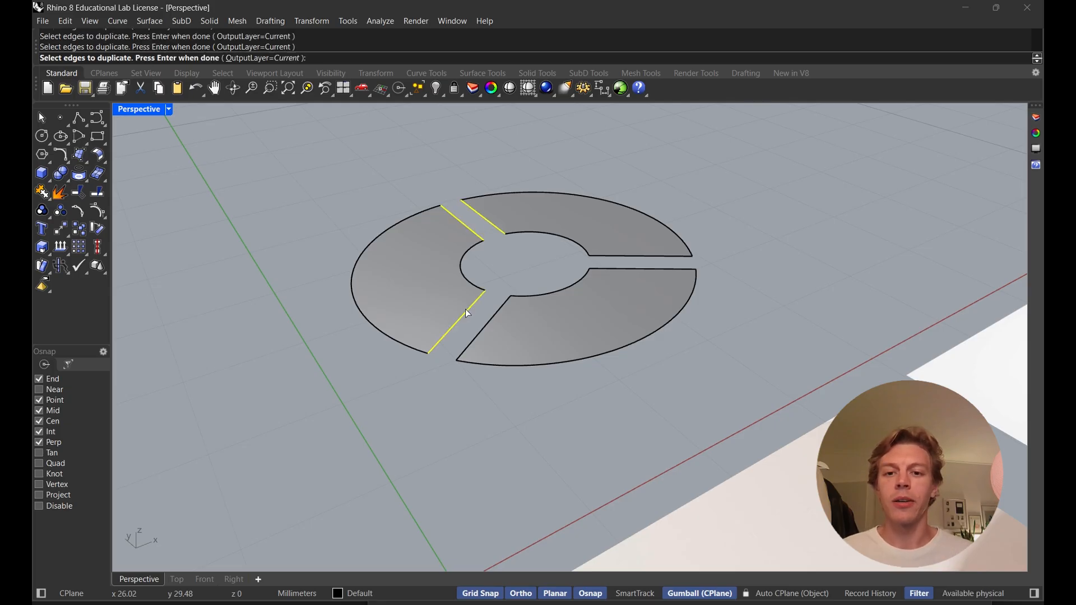
{"action": "left_click", "coordinate": [495, 320]}
{"action": "left_click", "coordinate": [623, 269]}
{"action": "left_click", "coordinate": [624, 254]}
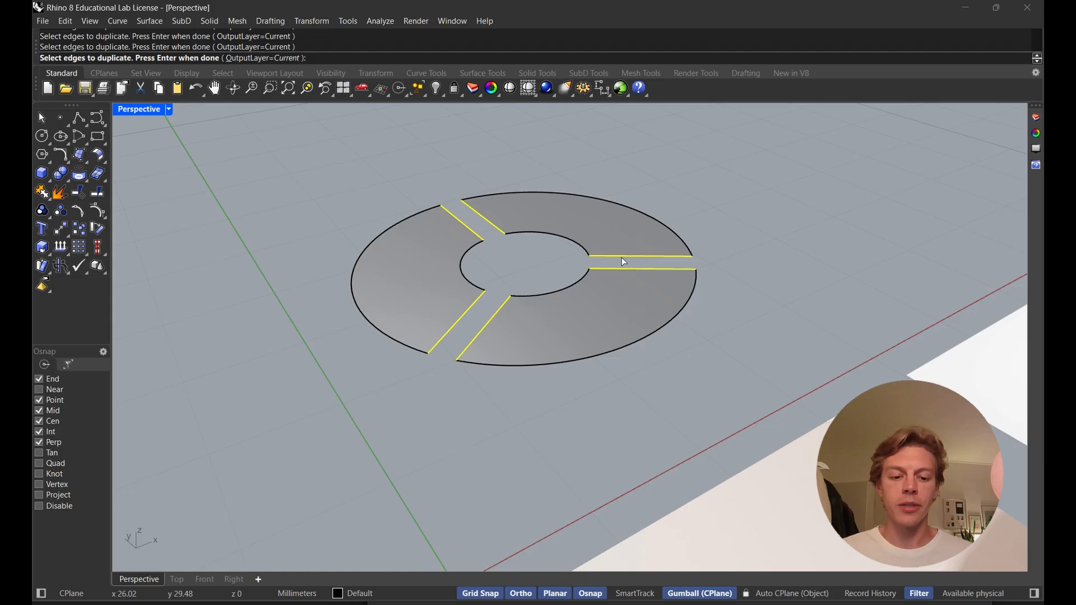
{"action": "key", "text": "Return"}
Try to extrude the six duplicated edge curves downward with the gumball, and undo the extrusion
{"action": "right_click_drag", "start_coordinate": [484, 289], "coordinate": [460, 287]}
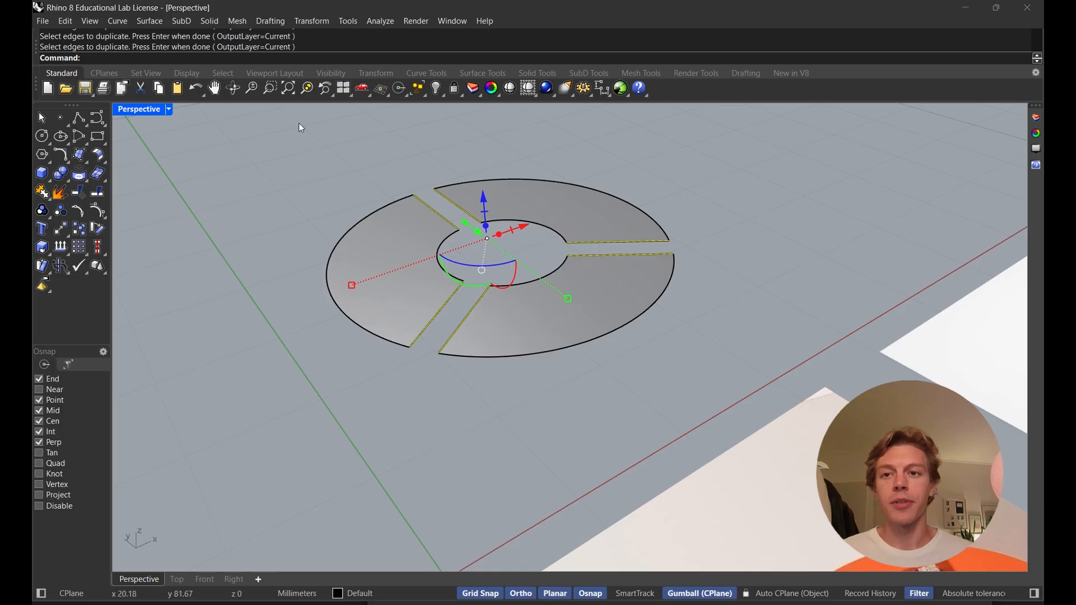
{"action": "left_click", "coordinate": [309, 88]}
{"action": "scroll", "coordinate": [500, 276], "scroll_direction": "down", "scroll_amount": 3}
{"action": "right_click_drag", "start_coordinate": [499, 276], "coordinate": [550, 231]}
{"action": "left_click_drag", "start_coordinate": [549, 231], "coordinate": [546, 326]}
{"action": "mouse_move", "coordinate": [584, 337]}
{"action": "right_mouse_down"}
{"action": "mouse_move", "coordinate": [670, 337]}
{"action": "mouse_move", "coordinate": [614, 334]}
{"action": "mouse_move", "coordinate": [591, 352]}
{"action": "right_mouse_up"}
{"action": "key", "text": "ctrl+z"}
Select the left segment's duplicated edge curve from the overlapping objects, check neighbouring objects, and clear the selection
{"action": "left_click", "coordinate": [501, 308]}
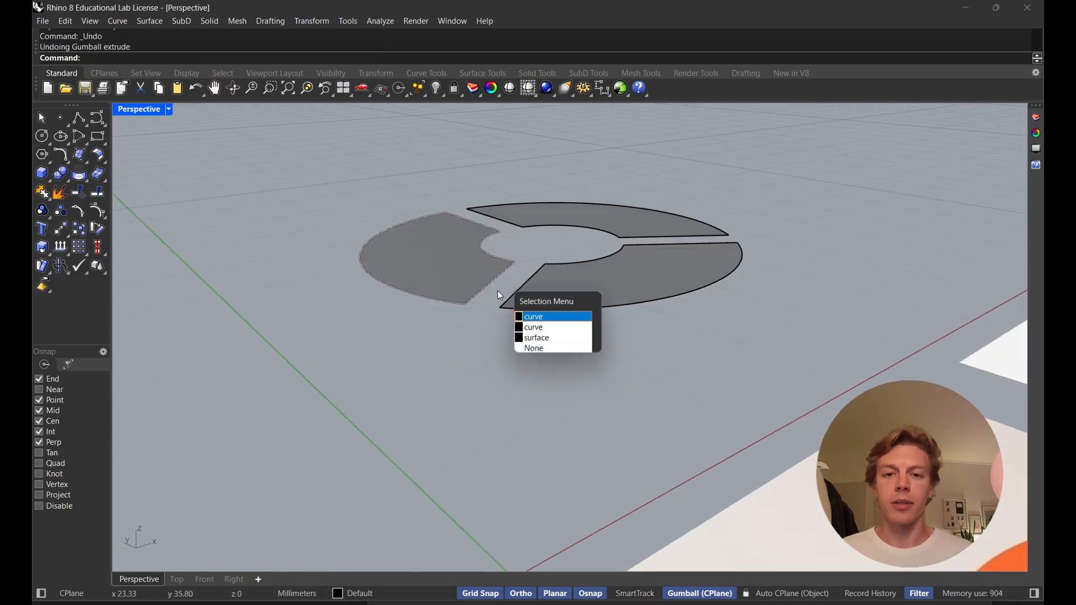
{"action": "left_click", "coordinate": [545, 329]}
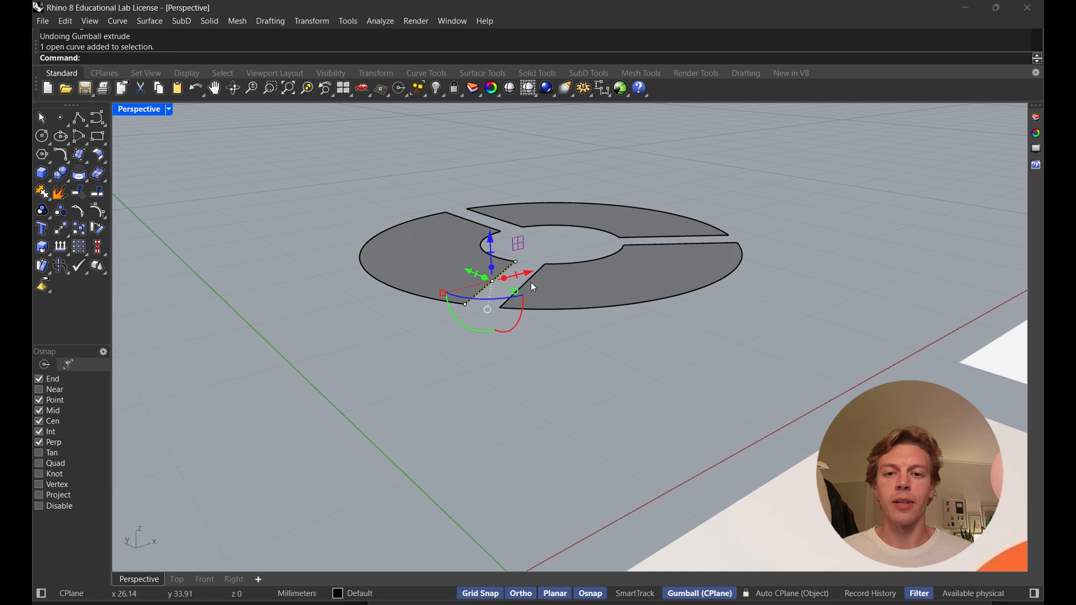
{"action": "left_click", "coordinate": [565, 297]}
{"action": "right_click_drag", "start_coordinate": [566, 299], "coordinate": [537, 387]}
{"action": "left_click", "coordinate": [533, 413]}
{"action": "left_click", "coordinate": [519, 327]}
{"action": "left_click", "coordinate": [581, 400]}
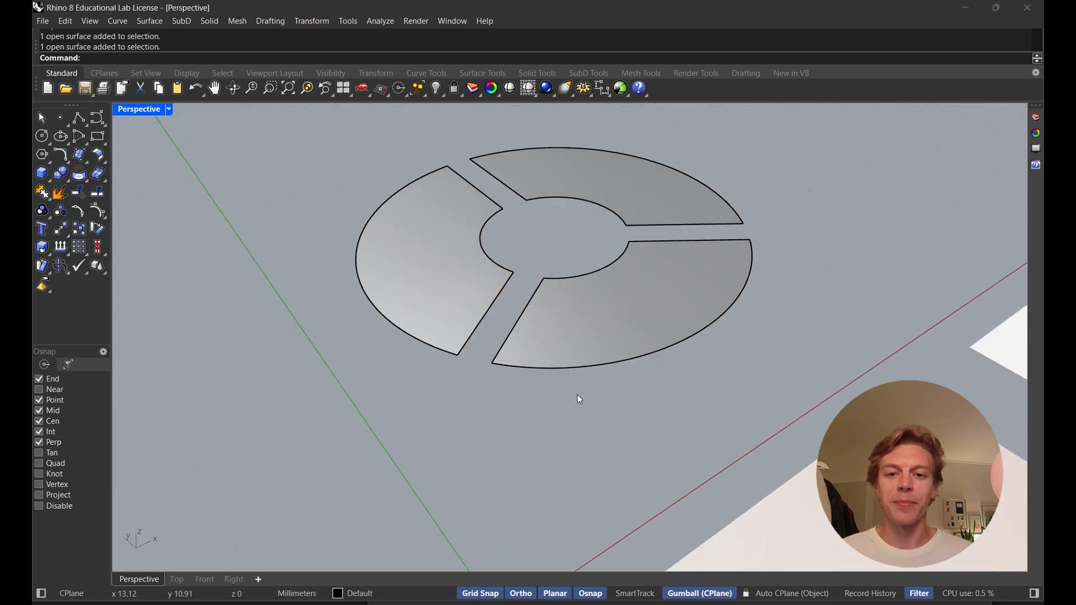
Select the whole tabletop, then deselect its three surfaces and three closed outlines, keeping only the six duplicated edge curves selected
{"action": "left_click_drag", "start_coordinate": [788, 365], "coordinate": [336, 172]}
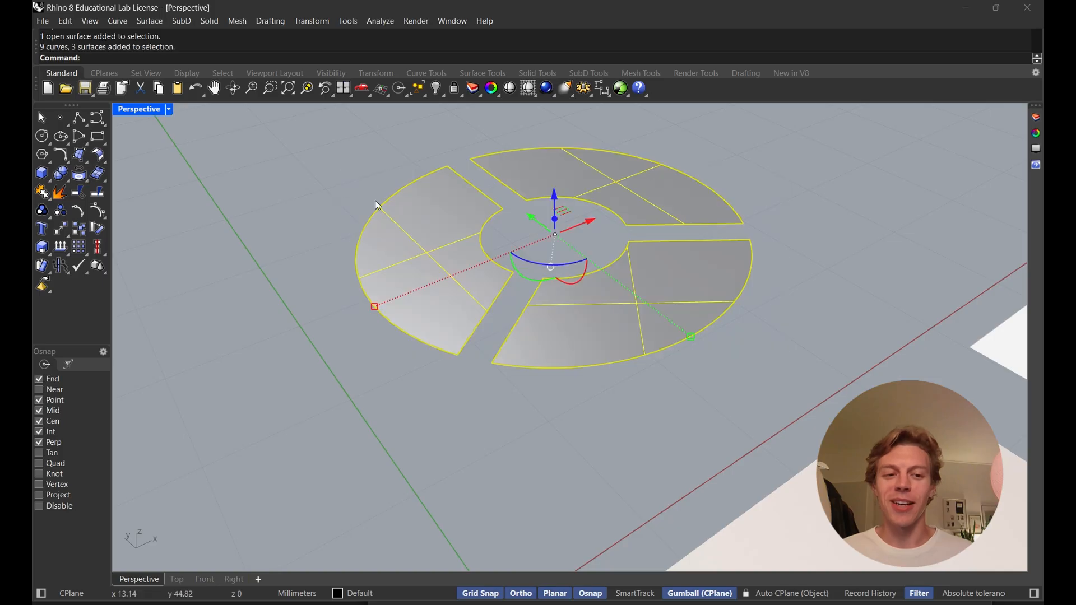
{"action": "left_click", "coordinate": [621, 342], "text": "ctrl"}
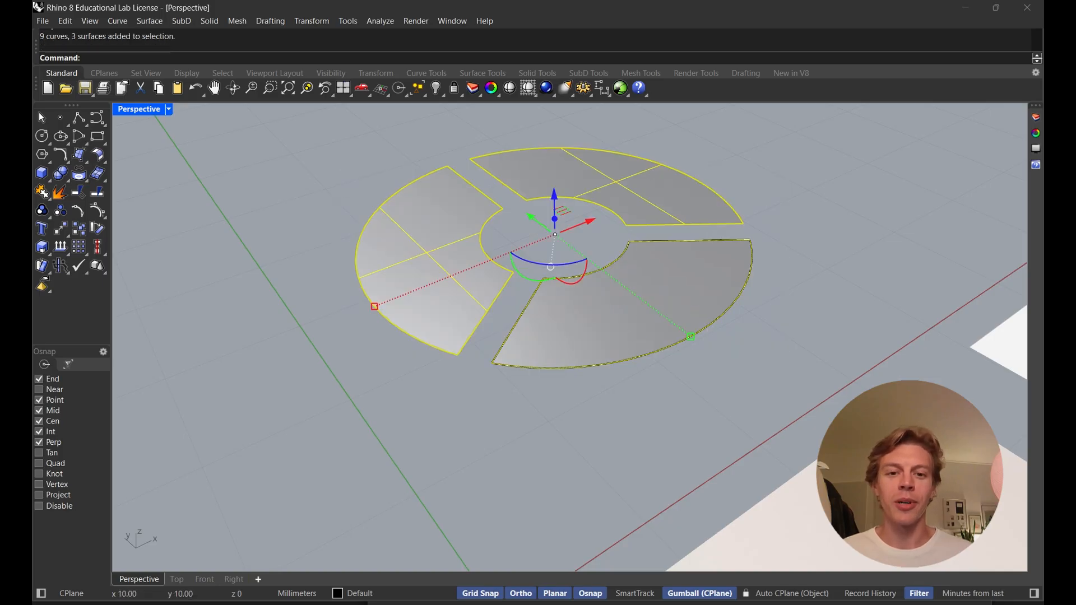
{"action": "left_click", "coordinate": [433, 252], "text": "ctrl"}
{"action": "left_click", "coordinate": [599, 203], "text": "ctrl"}
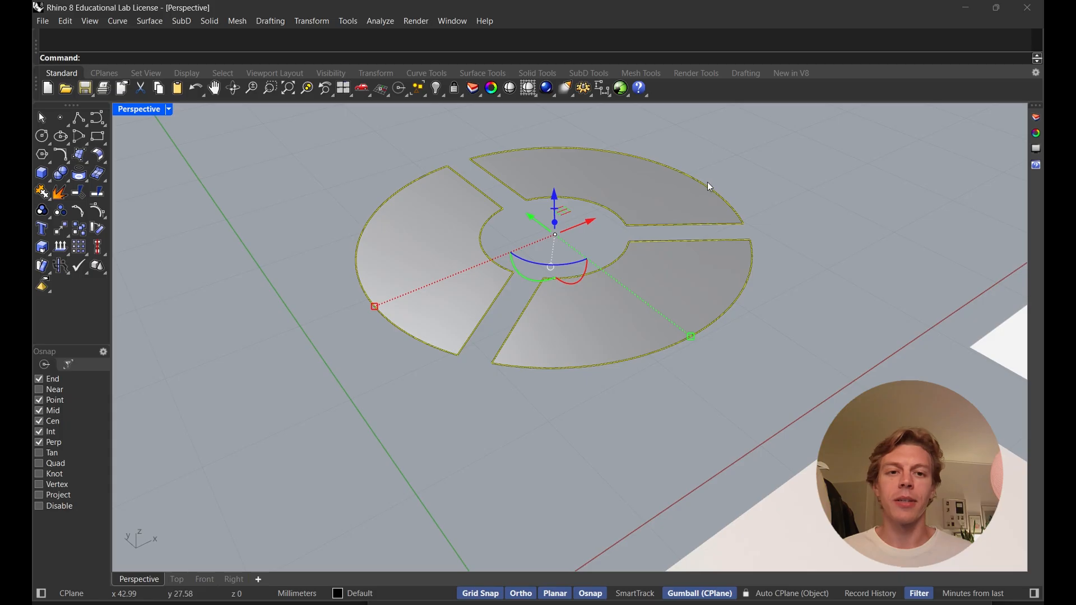
{"action": "left_click", "coordinate": [708, 183], "text": "ctrl"}
{"action": "left_click", "coordinate": [752, 252], "text": "ctrl"}
{"action": "left_click_drag", "start_coordinate": [376, 211], "coordinate": [366, 209], "text": "ctrl"}
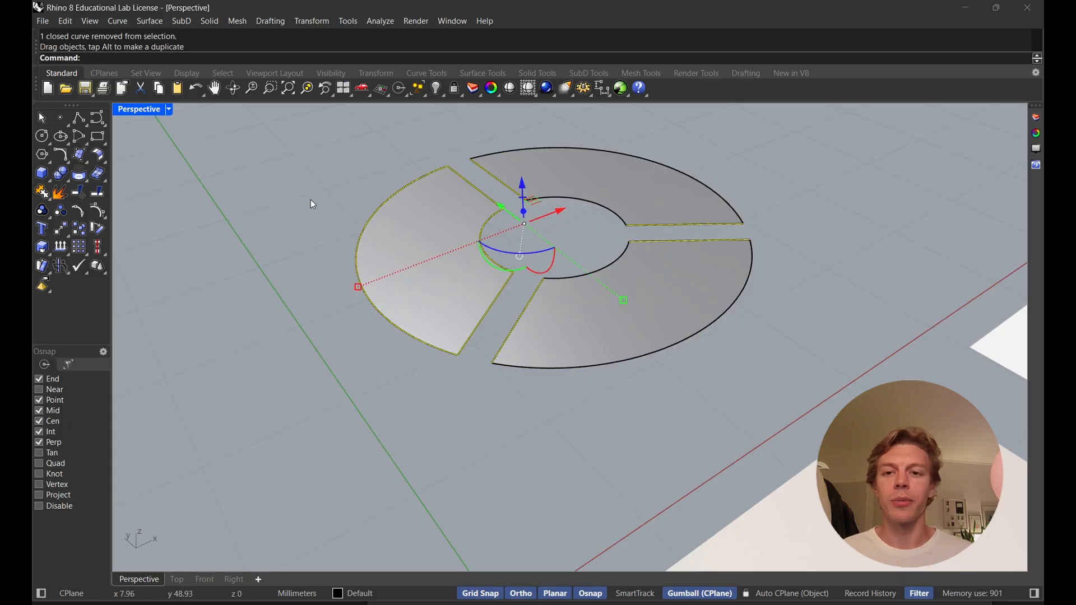
{"action": "left_click_drag", "start_coordinate": [347, 289], "coordinate": [347, 285], "text": "ctrl"}
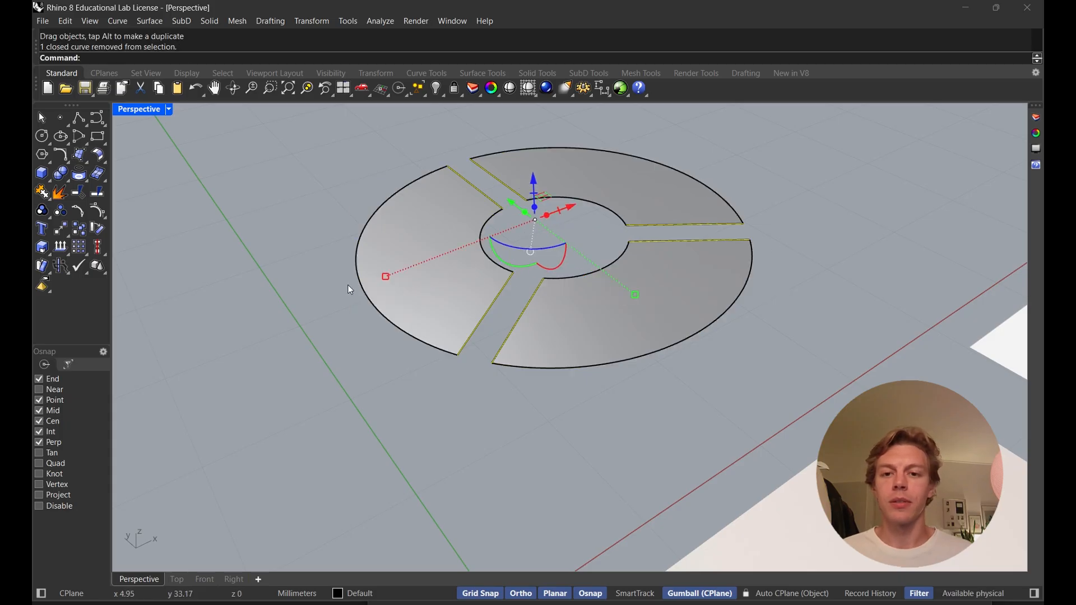
Extrude the six selected edge curves straight down with ExtrudeCrv to form the vertical leg panels
{"action": "right_click_drag", "start_coordinate": [495, 291], "coordinate": [548, 263]}
{"action": "type", "text": "ExtrudeCrv"}
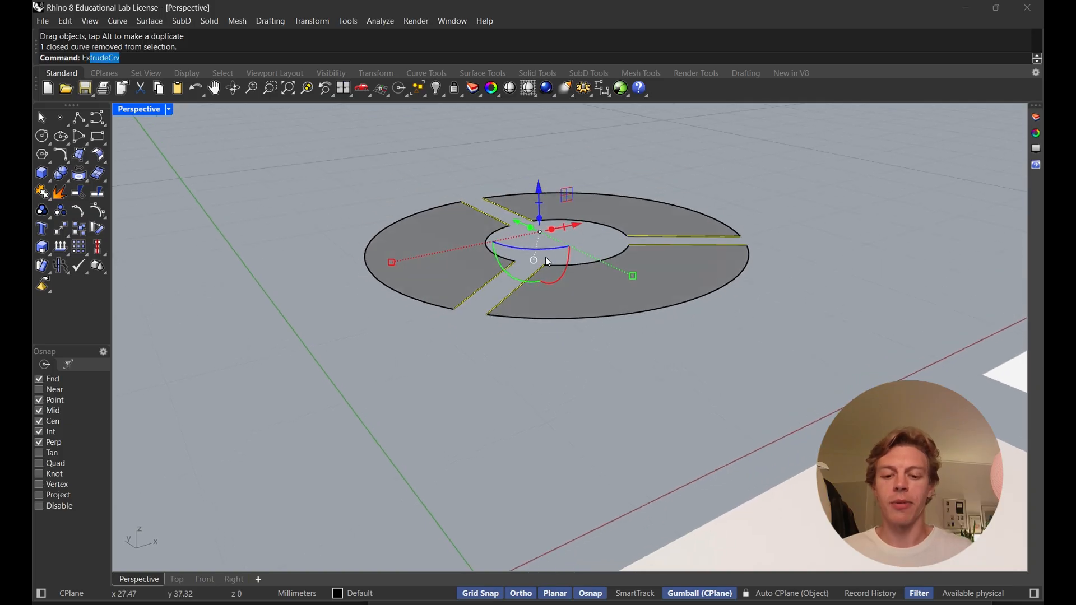
{"action": "key", "text": "Return"}
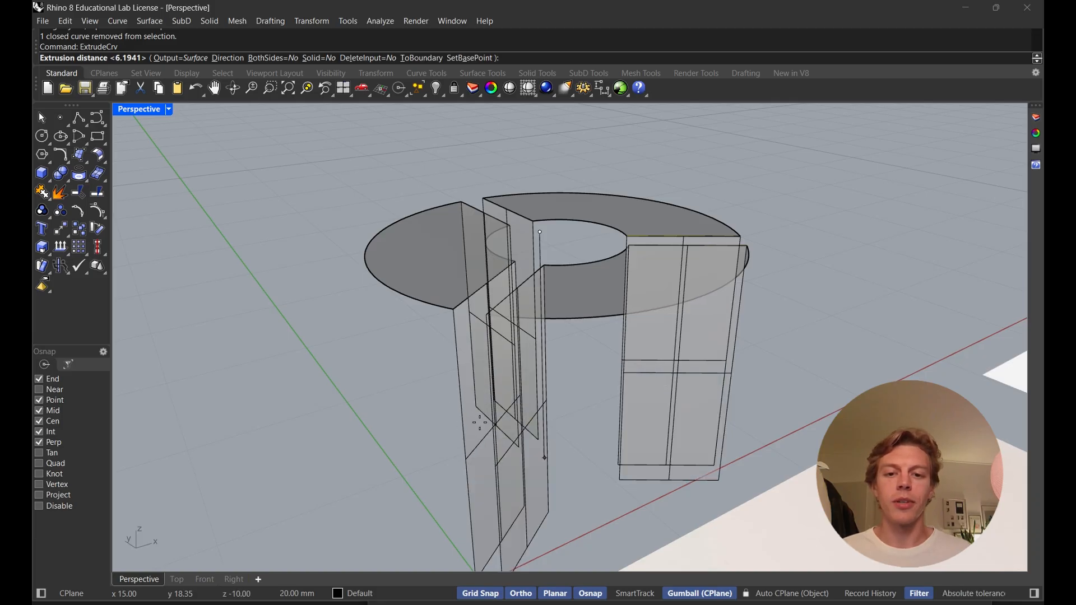
{"action": "left_click", "coordinate": [474, 393]}
{"action": "right_click_drag", "start_coordinate": [560, 420], "coordinate": [600, 420]}
{"action": "scroll", "coordinate": [603, 418], "scroll_direction": "down", "scroll_amount": 7}
{"action": "right_click_drag", "start_coordinate": [606, 415], "coordinate": [555, 419], "text": "shift"}
Close the bottom between the two leg panels at the left and front segments' gap with a four-corner SrfPt surface
{"action": "left_click", "coordinate": [495, 387]}
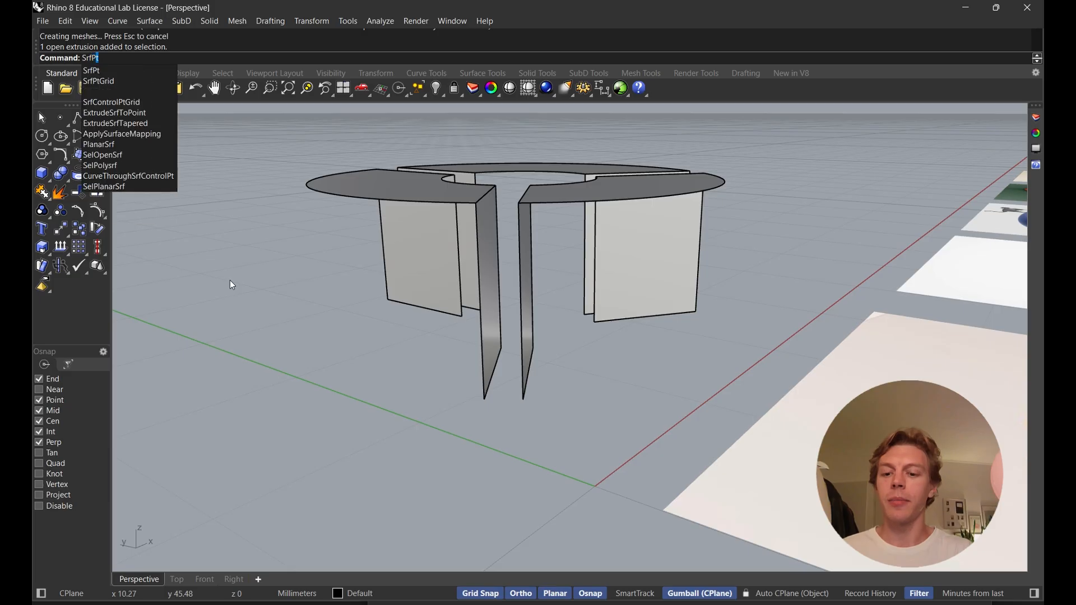
{"action": "key", "text": "Return"}
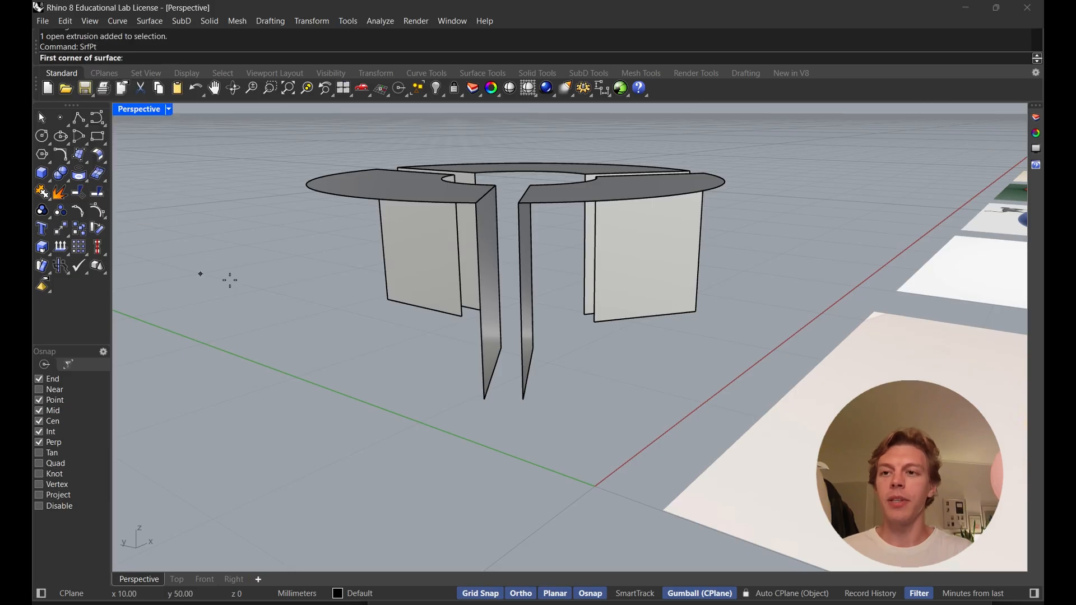
{"action": "left_click", "coordinate": [501, 352]}
{"action": "scroll", "coordinate": [493, 409], "scroll_direction": "up", "scroll_amount": 3}
{"action": "right_click_drag", "start_coordinate": [515, 391], "coordinate": [564, 301]}
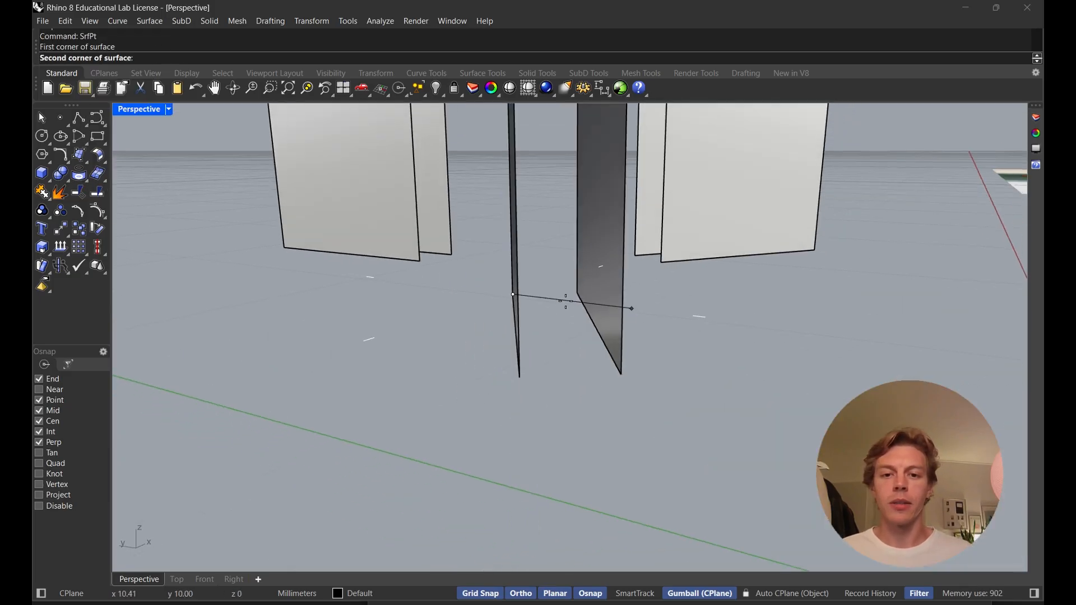
{"action": "left_click", "coordinate": [578, 293]}
{"action": "left_click", "coordinate": [622, 375]}
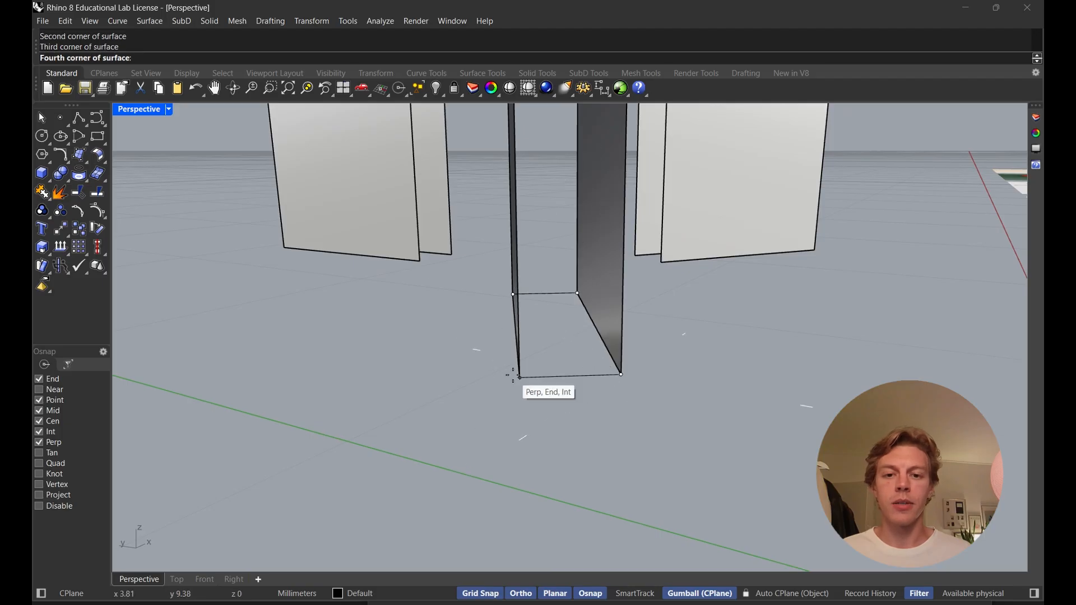
{"action": "left_click", "coordinate": [520, 377]}
Close the bottom of the leg between the front and back segments with another four-corner surface
{"action": "right_click_drag", "start_coordinate": [611, 351], "coordinate": [577, 329]}
{"action": "key", "text": "Return"}
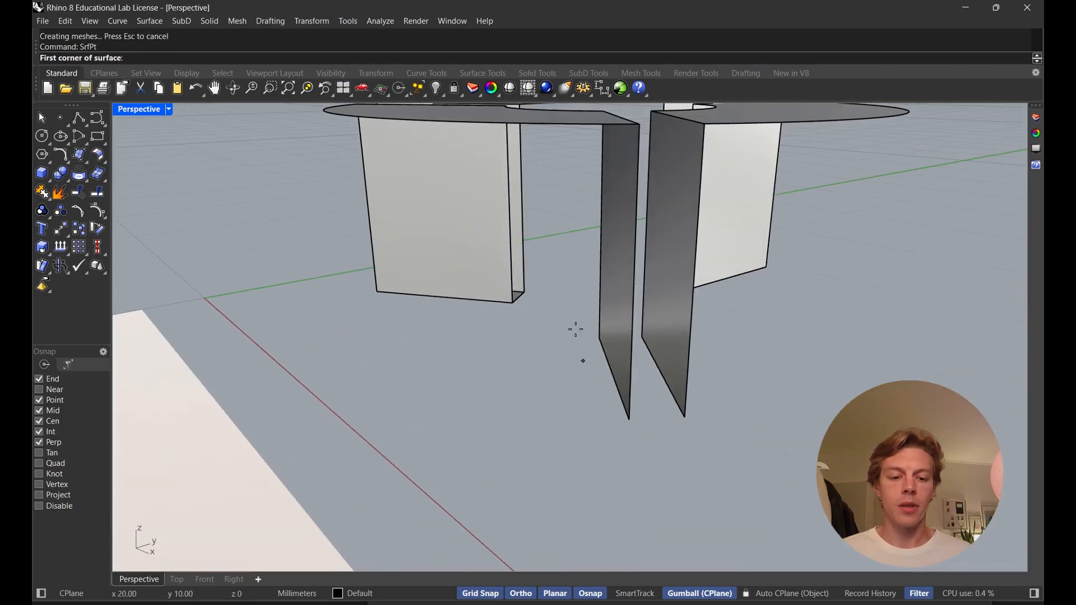
{"action": "left_click", "coordinate": [600, 338]}
{"action": "left_click", "coordinate": [642, 337]}
{"action": "left_click", "coordinate": [685, 418]}
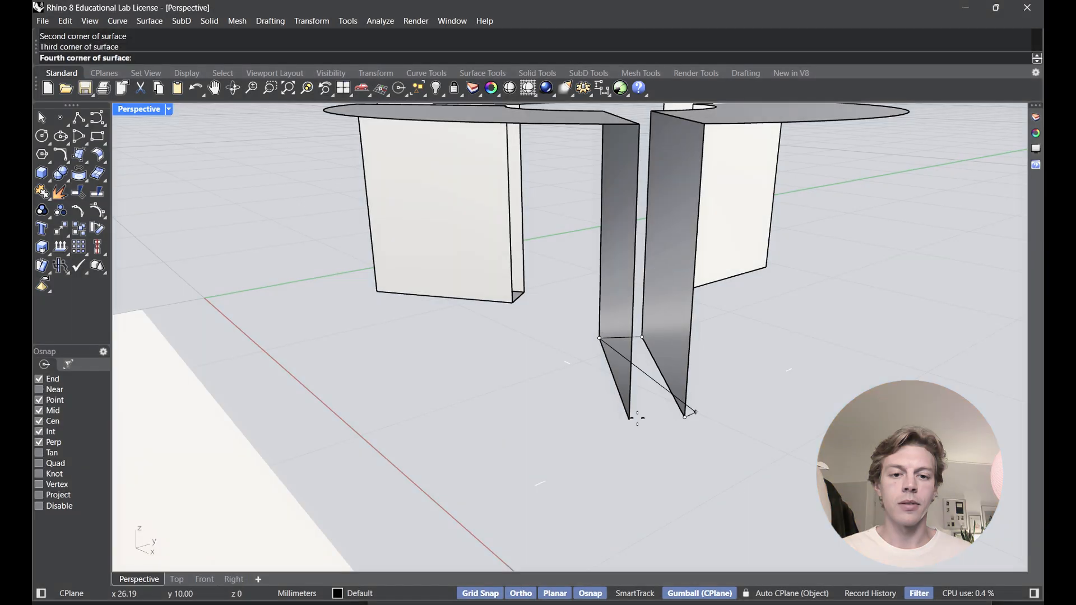
{"action": "left_click", "coordinate": [630, 420]}
Add the last four-corner bottom surface between the leg panels at the back and left segments' gap
{"action": "key", "text": "Return"}
{"action": "left_click", "coordinate": [527, 333]}
{"action": "left_click", "coordinate": [575, 355]}
{"action": "left_click", "coordinate": [585, 401]}
{"action": "left_click", "coordinate": [526, 397]}
{"action": "right_click_drag", "start_coordinate": [579, 367], "coordinate": [729, 418]}
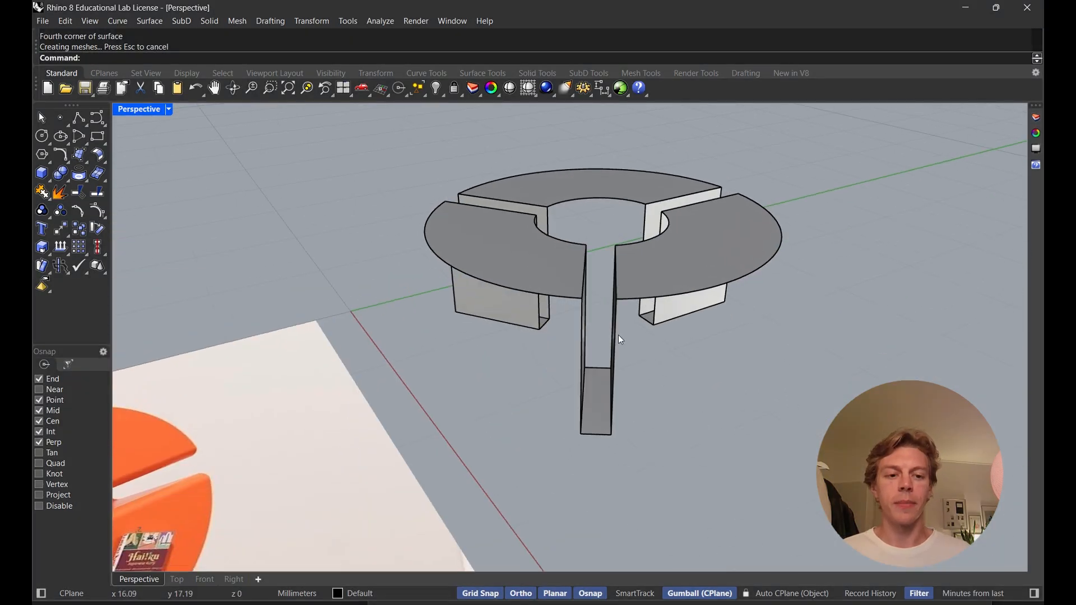
Check whether the tabletop surfaces and leg panels are separate objects by selecting them one by one
{"action": "right_click_drag", "start_coordinate": [617, 335], "coordinate": [696, 331]}
{"action": "left_click", "coordinate": [611, 273]}
{"action": "left_click", "coordinate": [683, 238]}
{"action": "key", "text": "Escape"}
{"action": "left_click", "coordinate": [502, 197]}
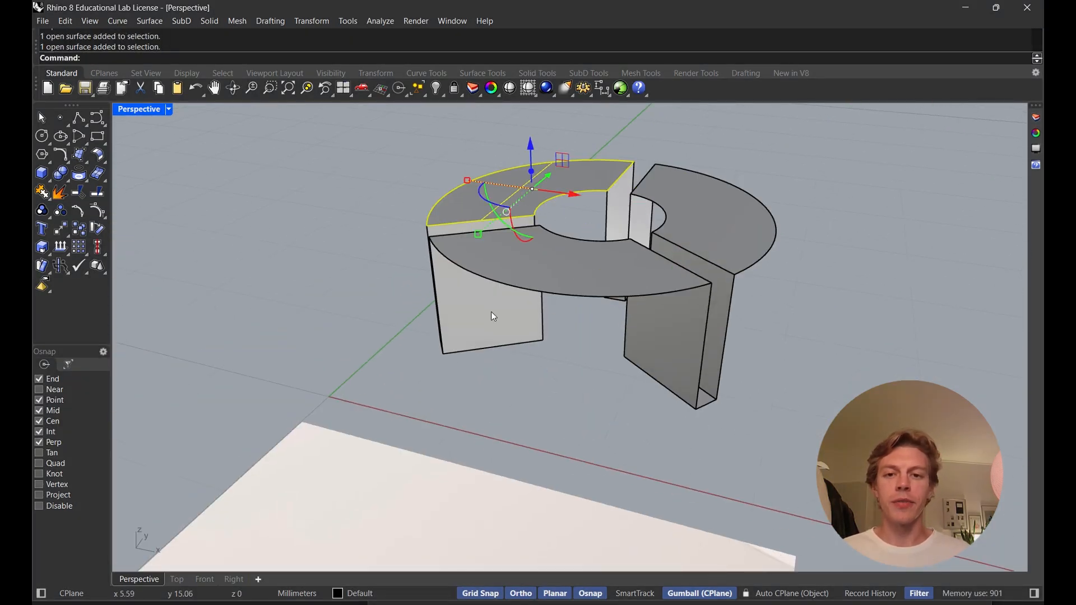
{"action": "left_click", "coordinate": [491, 312]}
{"action": "right_click_drag", "start_coordinate": [491, 312], "coordinate": [635, 283]}
{"action": "left_click", "coordinate": [635, 284]}
{"action": "left_click", "coordinate": [563, 207]}
{"action": "left_click", "coordinate": [530, 313]}
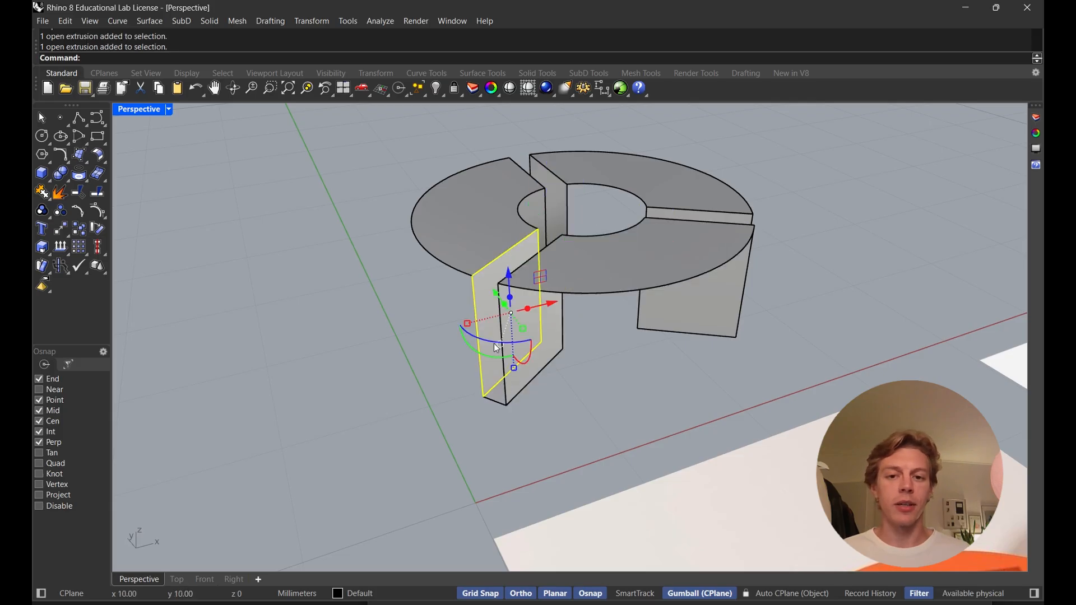
{"action": "left_click", "coordinate": [731, 354]}
Select all of the table's curves, surfaces and extrusions and join them
{"action": "left_click_drag", "start_coordinate": [783, 367], "coordinate": [437, 157]}
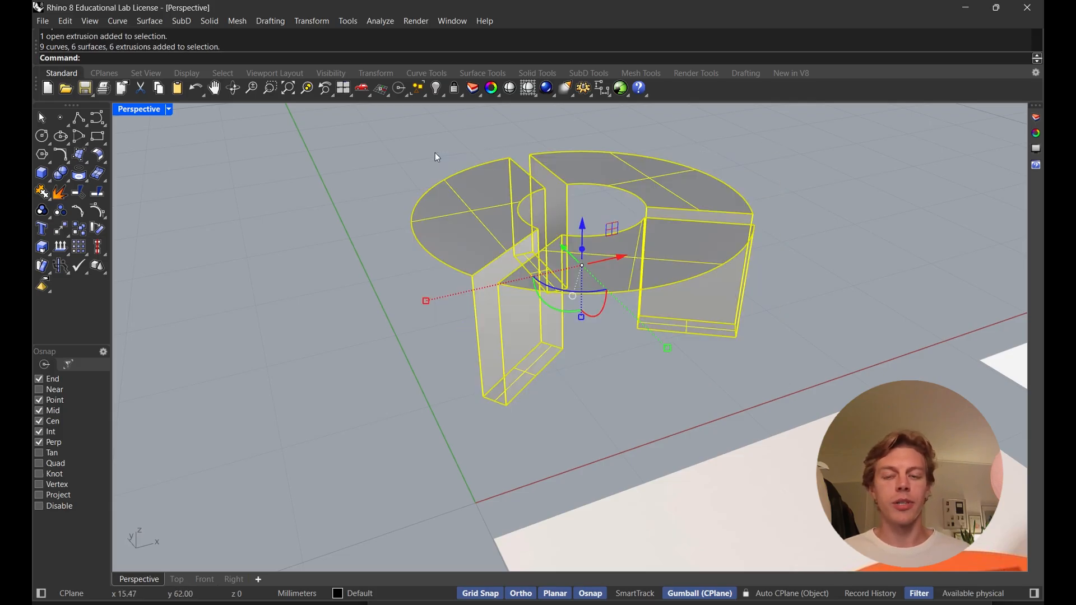
{"action": "key", "text": "ctrl+j"}
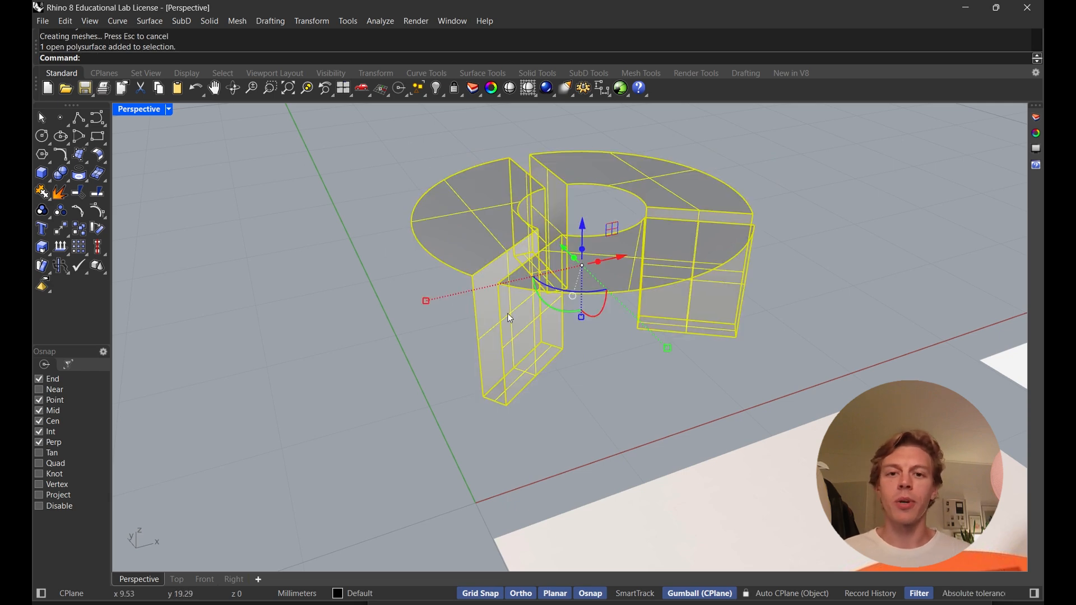
{"action": "right_click_drag", "start_coordinate": [450, 221], "coordinate": [541, 186]}
{"action": "left_click", "coordinate": [627, 149]}
{"action": "right_click", "coordinate": [540, 186]}
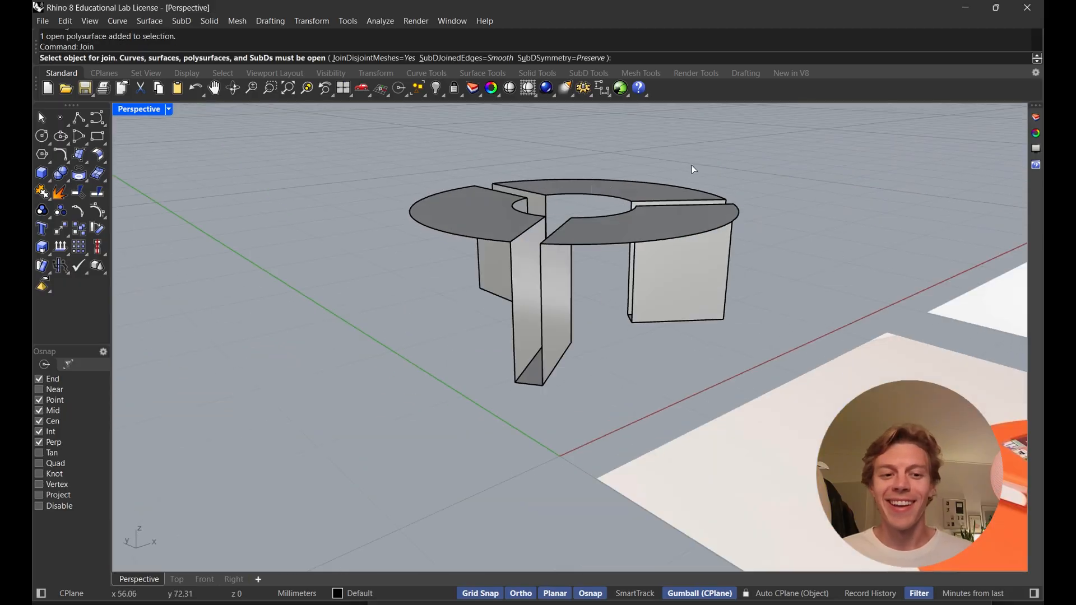
{"action": "right_click_drag", "start_coordinate": [614, 179], "coordinate": [611, 254]}
{"action": "right_click", "coordinate": [695, 188]}
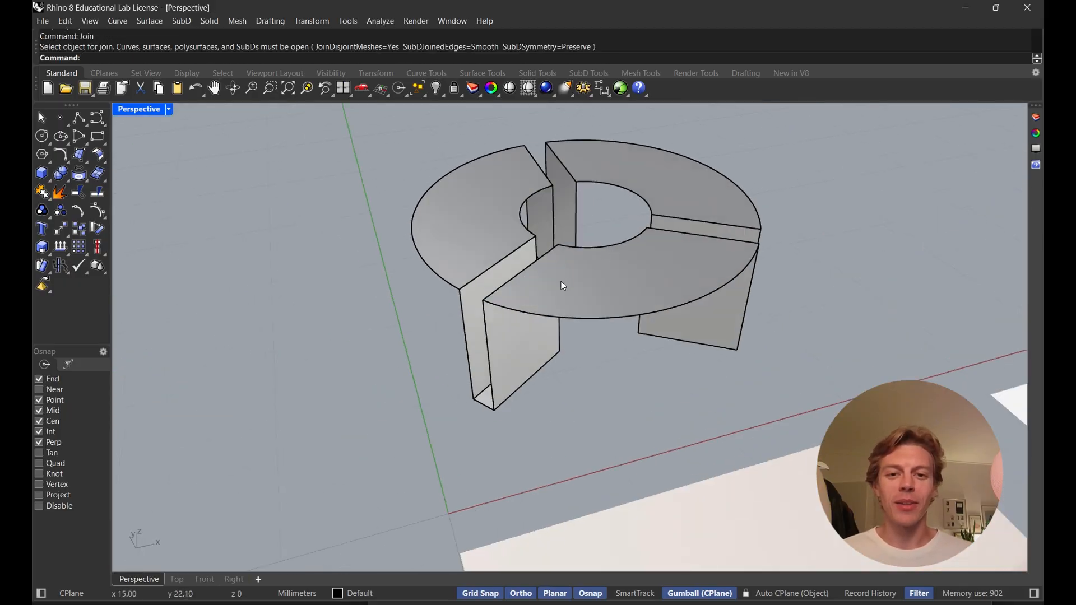
Examine the bends between the tabletop and legs in the orange table reference image and compare them with the model
{"action": "scroll", "coordinate": [561, 281], "scroll_direction": "down", "scroll_amount": 6}
{"action": "right_click_drag", "start_coordinate": [644, 317], "coordinate": [509, 209], "text": "shift"}
{"action": "scroll", "coordinate": [531, 322], "scroll_direction": "up", "scroll_amount": 9}
{"action": "right_click_drag", "start_coordinate": [513, 322], "coordinate": [527, 266]}
{"action": "scroll", "coordinate": [561, 219], "scroll_direction": "down", "scroll_amount": 4}
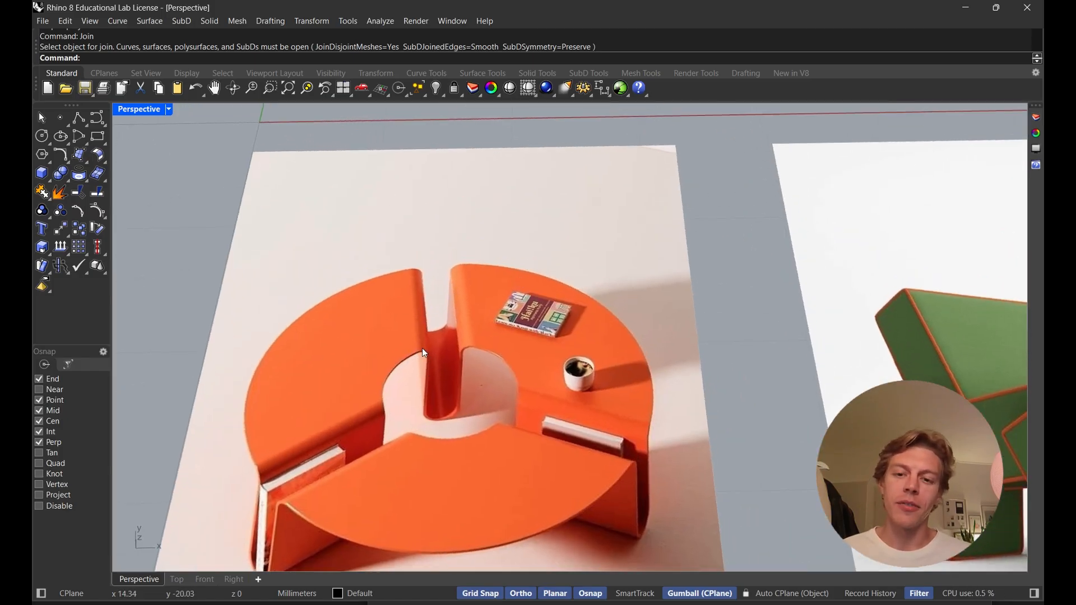
{"action": "scroll", "coordinate": [419, 259], "scroll_direction": "down", "scroll_amount": 7}
{"action": "right_click_drag", "start_coordinate": [464, 182], "coordinate": [526, 270], "text": "shift"}
{"action": "scroll", "coordinate": [482, 283], "scroll_direction": "up", "scroll_amount": 7}
{"action": "scroll", "coordinate": [520, 285], "scroll_direction": "up", "scroll_amount": 5}
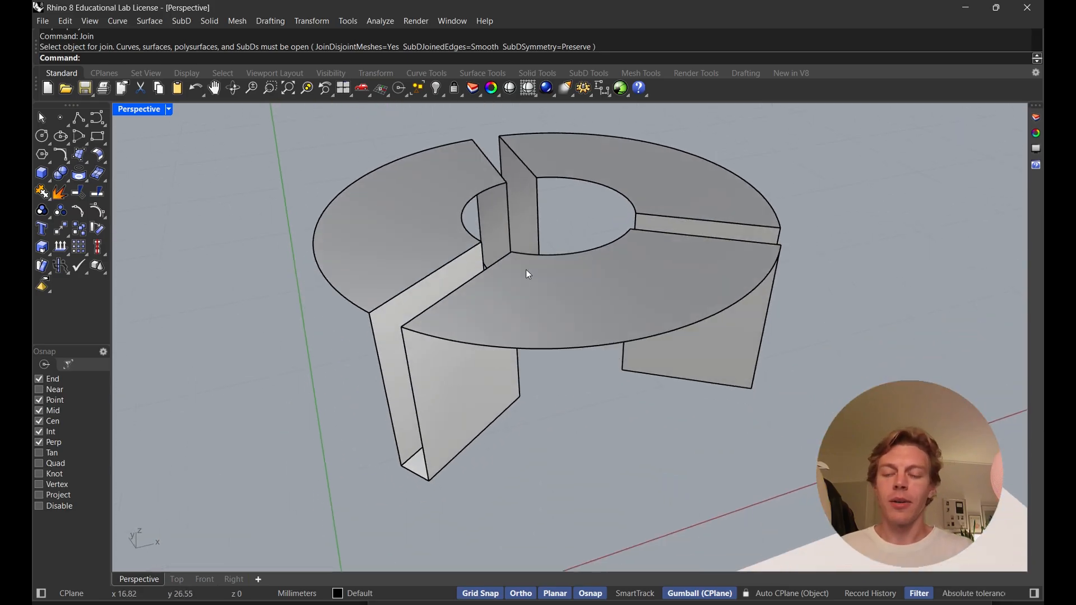
Fillet the edge between the left tabletop segment and its front leg panel with FilletEdge at radius 1
{"action": "type", "text": "filletedge"}
{"action": "key", "text": "Return"}
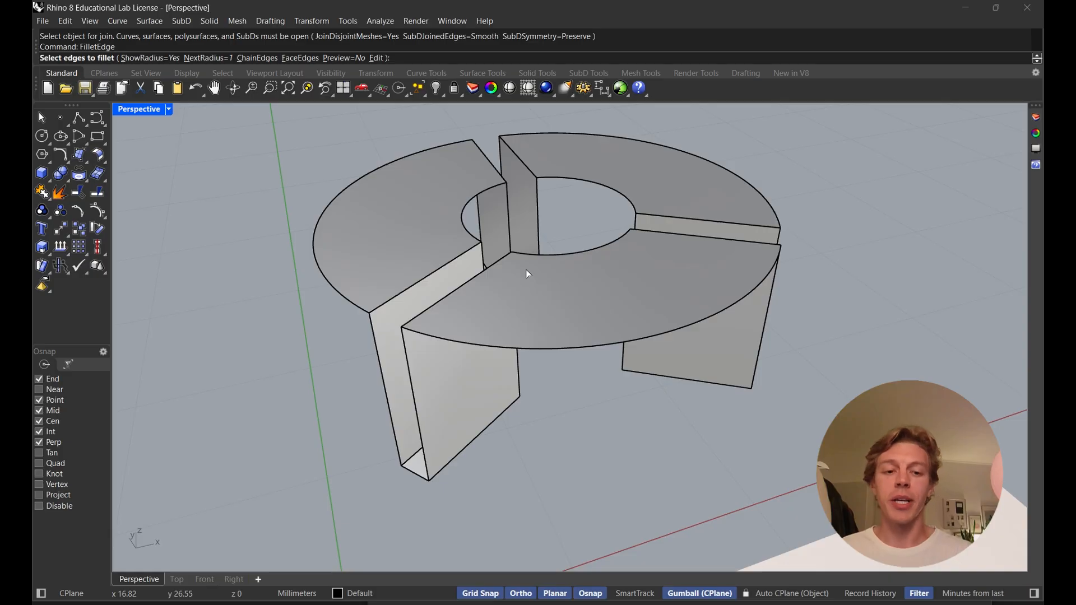
{"action": "right_click_drag", "start_coordinate": [463, 285], "coordinate": [493, 280]}
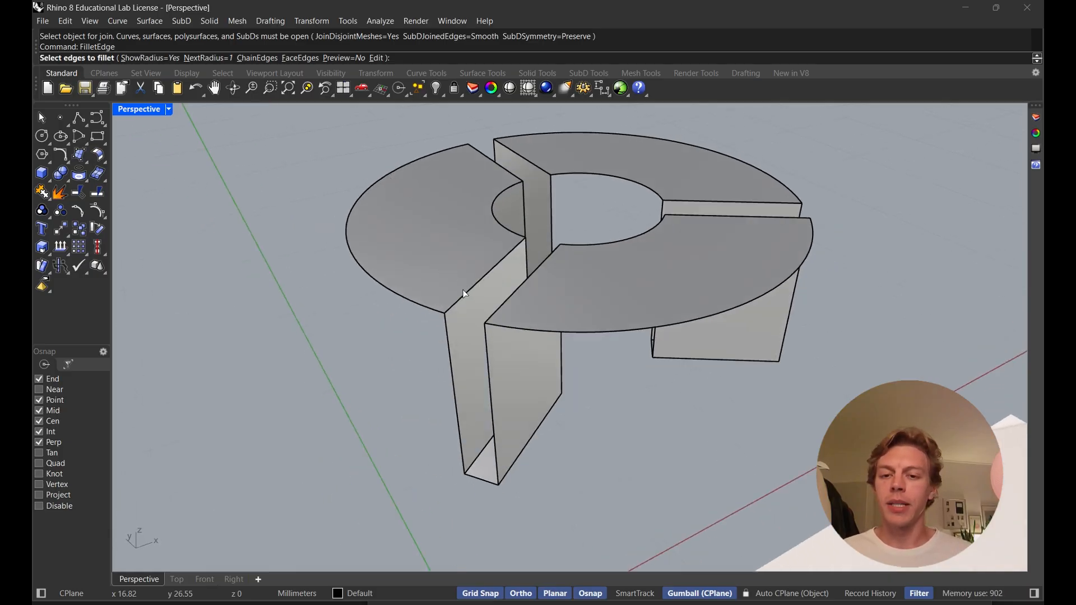
{"action": "left_click", "coordinate": [477, 284]}
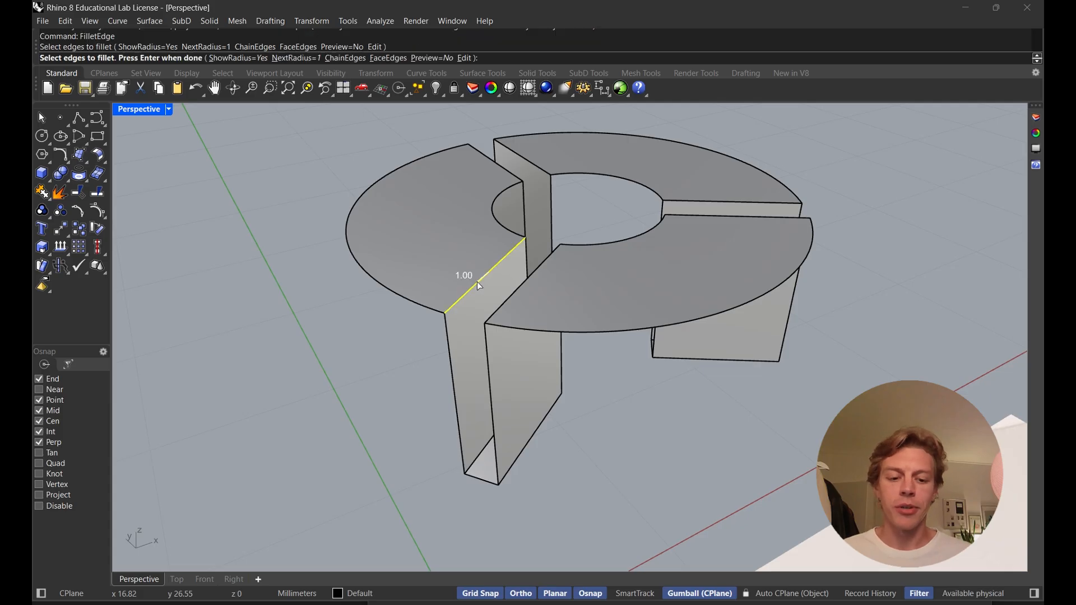
{"action": "key", "text": "Return"}
{"action": "key", "text": "Return"}
{"action": "right_click_drag", "start_coordinate": [478, 284], "coordinate": [504, 273]}
{"action": "scroll", "coordinate": [502, 277], "scroll_direction": "down", "scroll_amount": 7}
{"action": "right_click_drag", "start_coordinate": [624, 329], "coordinate": [543, 310], "text": "shift"}
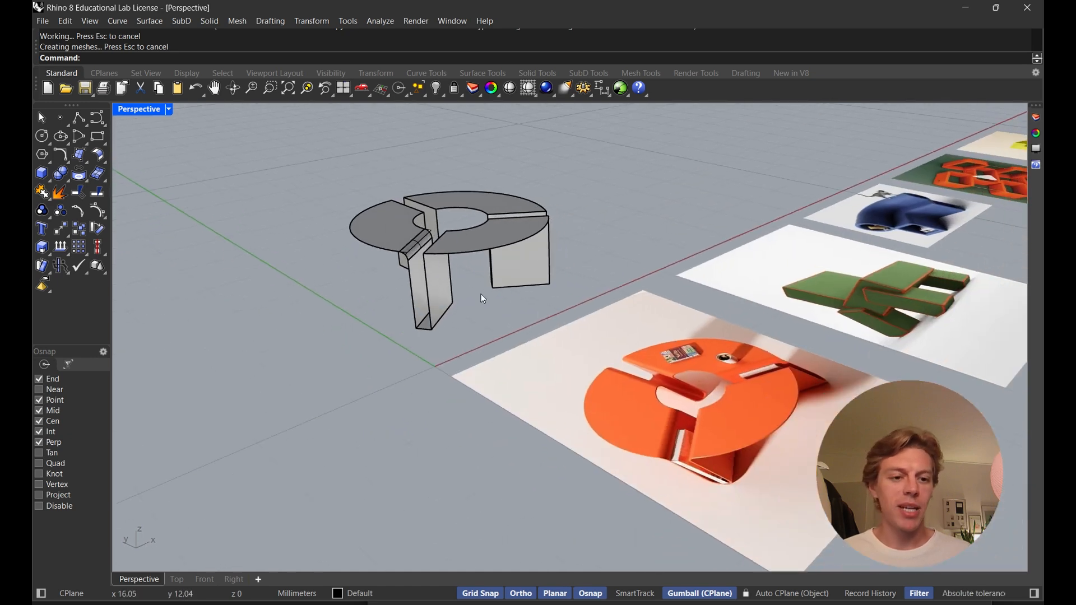
Delete the leftover construction curves at the newly filleted corner of the left tabletop segment
{"action": "scroll", "coordinate": [448, 278], "scroll_direction": "up", "scroll_amount": 5}
{"action": "right_click_drag", "start_coordinate": [449, 278], "coordinate": [578, 243], "text": "shift"}
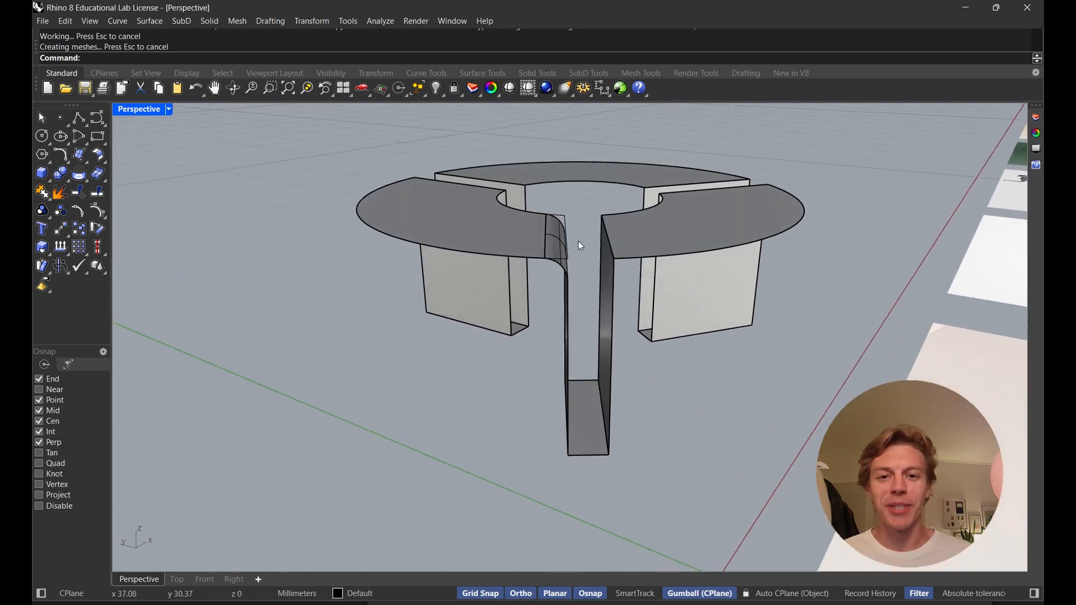
{"action": "left_click", "coordinate": [566, 213]}
{"action": "left_click", "coordinate": [599, 246]}
{"action": "key", "text": "Delete"}
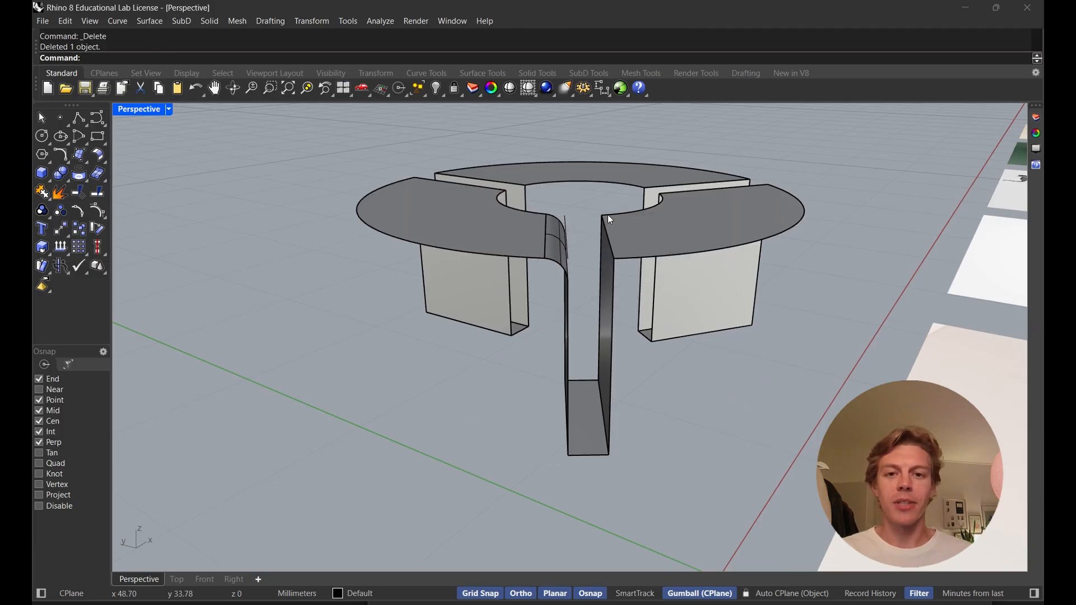
{"action": "left_click", "coordinate": [566, 215]}
{"action": "key", "text": "Delete"}
{"action": "left_click", "coordinate": [607, 214]}
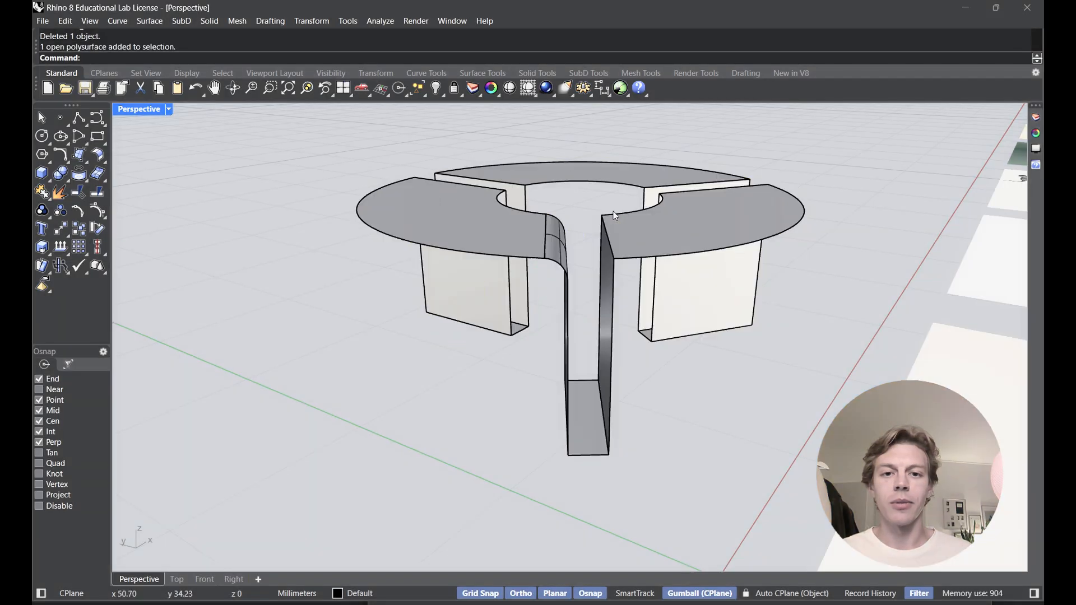
{"action": "left_click", "coordinate": [607, 185]}
Fillet all remaining tabletop-to-leg edges and the bottom edges of the three legs with FilletEdge at radius 1
{"action": "left_click", "coordinate": [653, 229]}
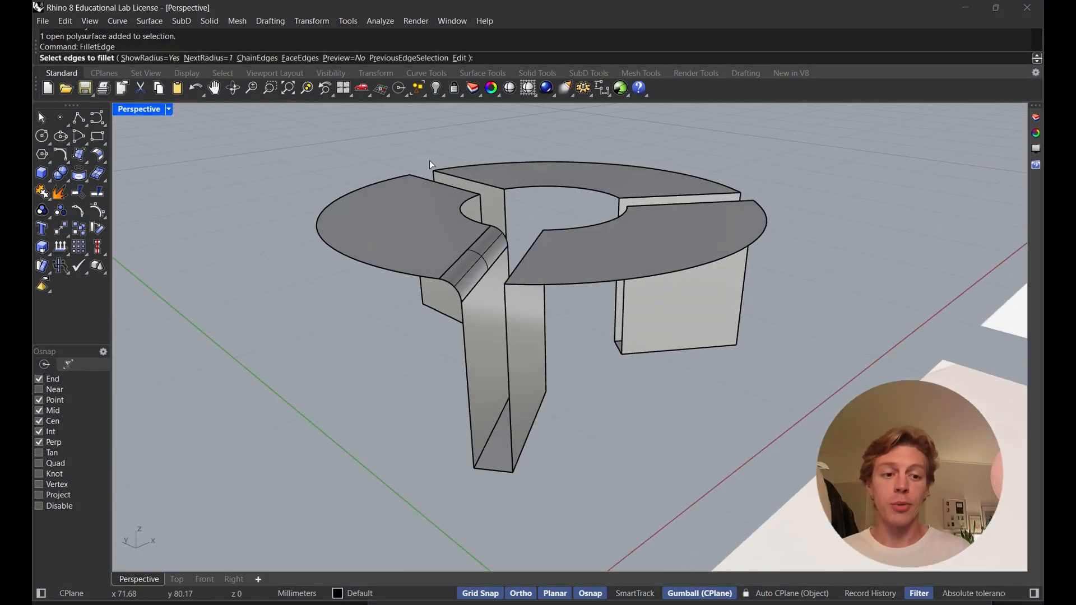
{"action": "key", "text": "Escape"}
{"action": "type", "text": "FilletEdge"}
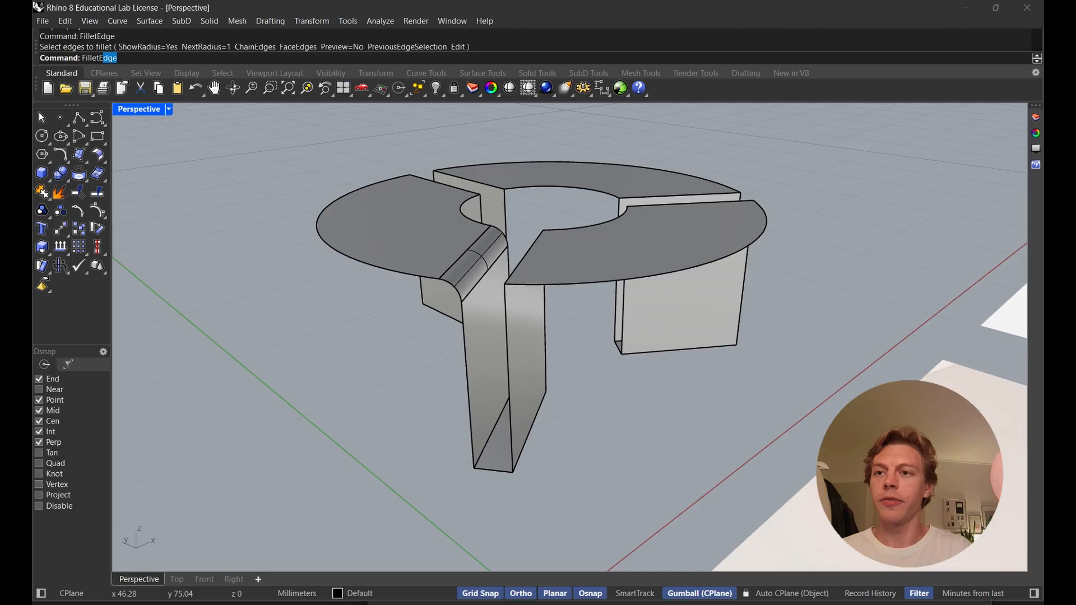
{"action": "key", "text": "Return"}
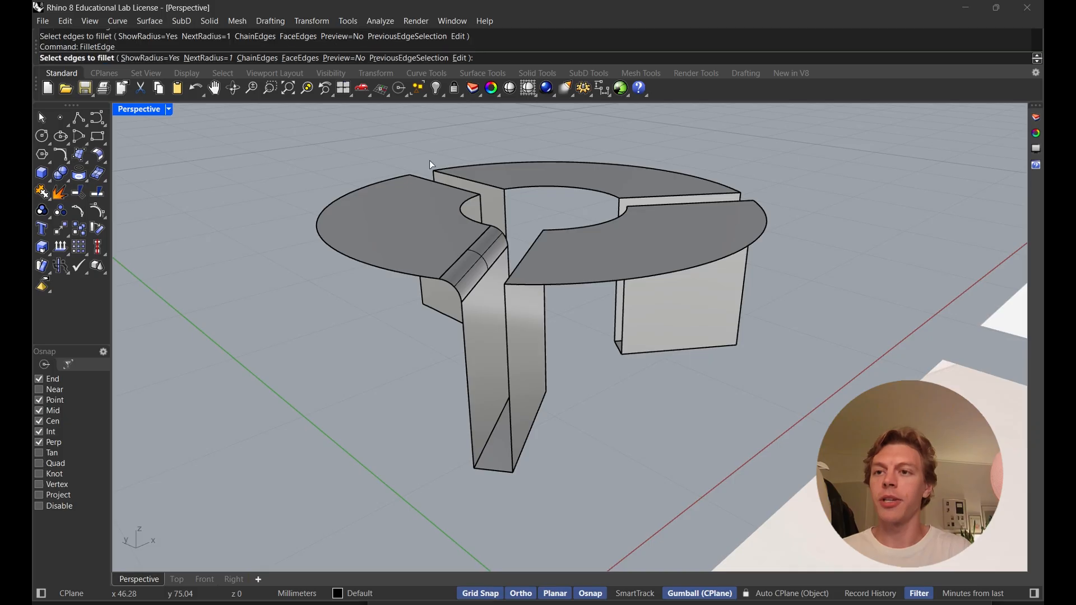
{"action": "left_click", "coordinate": [494, 425]}
{"action": "left_click", "coordinate": [527, 440]}
{"action": "left_click", "coordinate": [525, 257]}
{"action": "right_click_drag", "start_coordinate": [645, 261], "coordinate": [531, 262]}
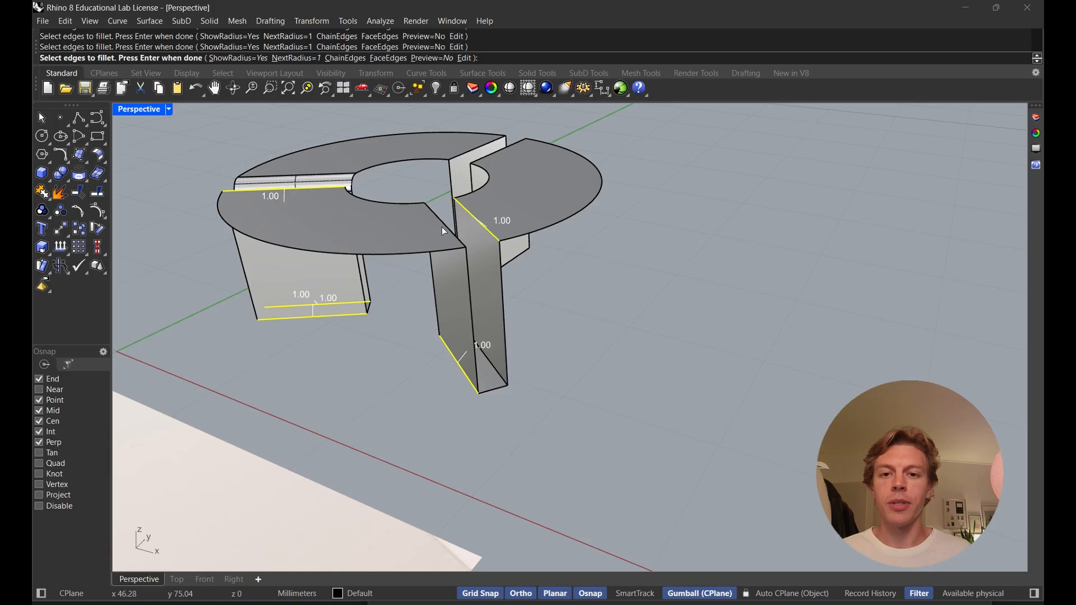
{"action": "right_click_drag", "start_coordinate": [496, 360], "coordinate": [635, 150]}
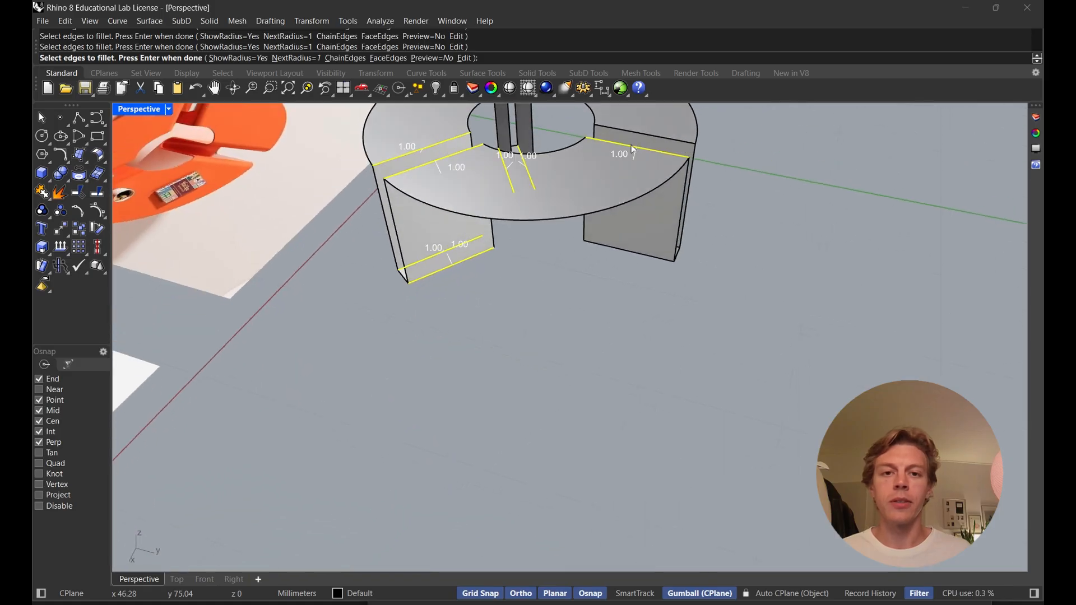
{"action": "right_click_drag", "start_coordinate": [710, 223], "coordinate": [533, 345]}
{"action": "key", "text": "Return"}
{"action": "key", "text": "Return"}
Compare the rounded edges of the table model with the orange table reference image
{"action": "scroll", "coordinate": [584, 287], "scroll_direction": "down", "scroll_amount": 5}
{"action": "scroll", "coordinate": [585, 351], "scroll_direction": "up", "scroll_amount": 6}
{"action": "scroll", "coordinate": [575, 415], "scroll_direction": "up", "scroll_amount": 7}
{"action": "right_click_drag", "start_coordinate": [575, 415], "coordinate": [576, 425], "text": "shift"}
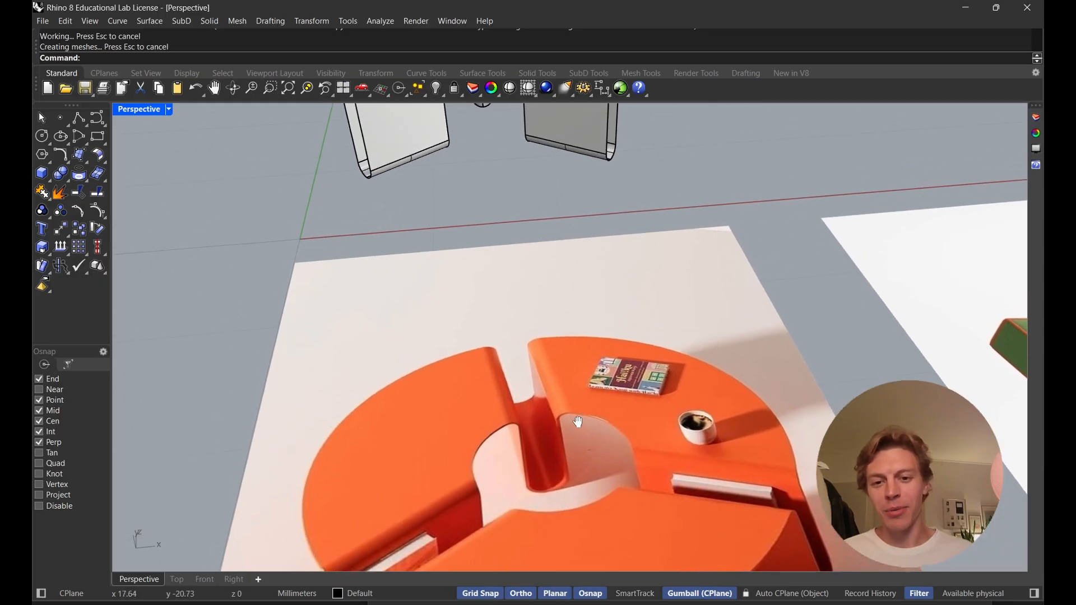
{"action": "right_click_drag", "start_coordinate": [558, 384], "coordinate": [555, 293]}
{"action": "right_click_drag", "start_coordinate": [505, 224], "coordinate": [583, 326], "text": "shift"}
{"action": "scroll", "coordinate": [610, 334], "scroll_direction": "up", "scroll_amount": 5}
{"action": "scroll", "coordinate": [599, 269], "scroll_direction": "up", "scroll_amount": 7}
{"action": "right_click_drag", "start_coordinate": [606, 271], "coordinate": [620, 304], "text": "shift"}
{"action": "scroll", "coordinate": [620, 305], "scroll_direction": "down", "scroll_amount": 10}
Thicken the whole table polysurface into a solid with OffsetSrf, using a distance of 0.3 and the existing offset directions
{"action": "left_click", "coordinate": [604, 322]}
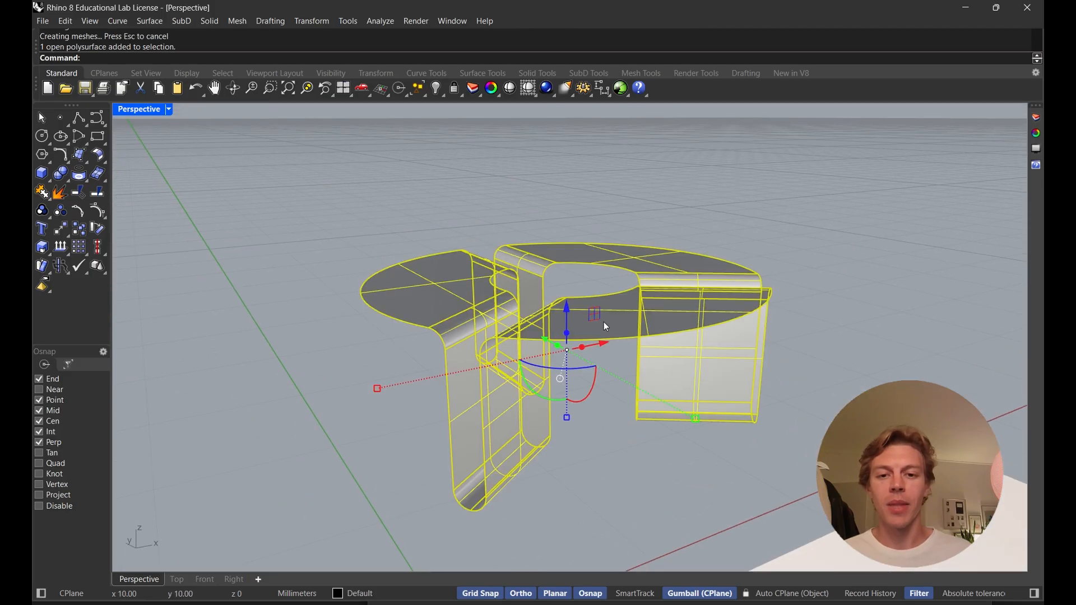
{"action": "left_click", "coordinate": [628, 186]}
{"action": "left_click", "coordinate": [604, 257]}
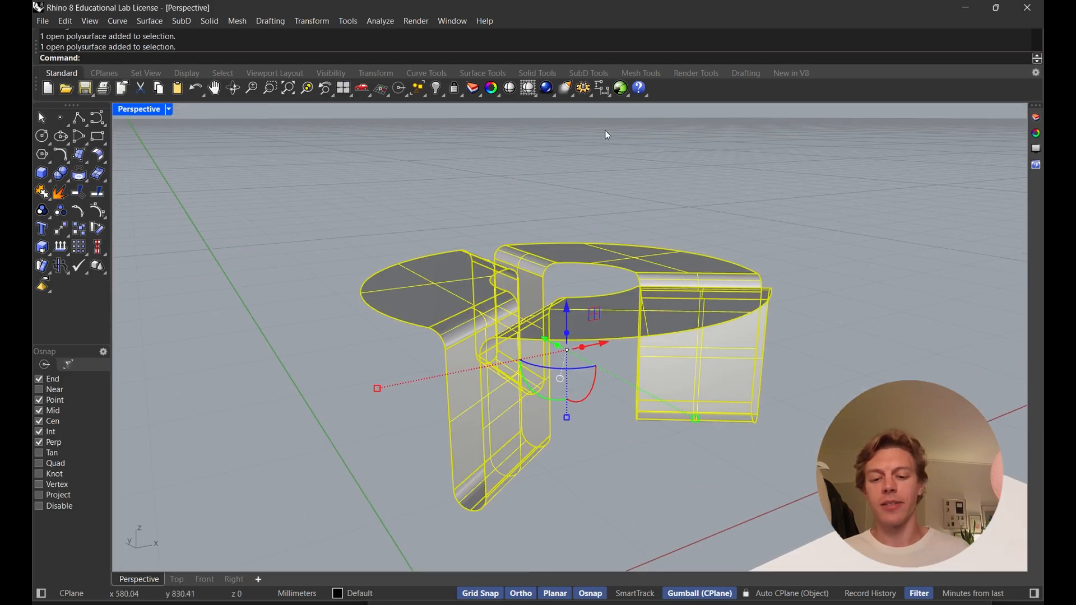
{"action": "type", "text": "OffsetSrf"}
{"action": "key", "text": "Return"}
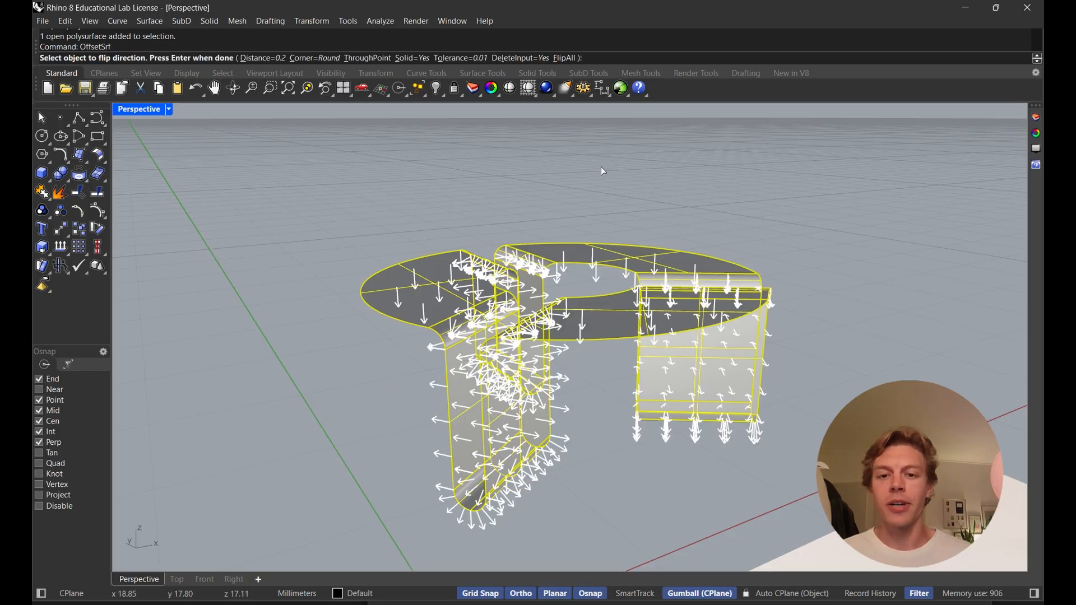
{"action": "right_click_drag", "start_coordinate": [604, 130], "coordinate": [545, 348]}
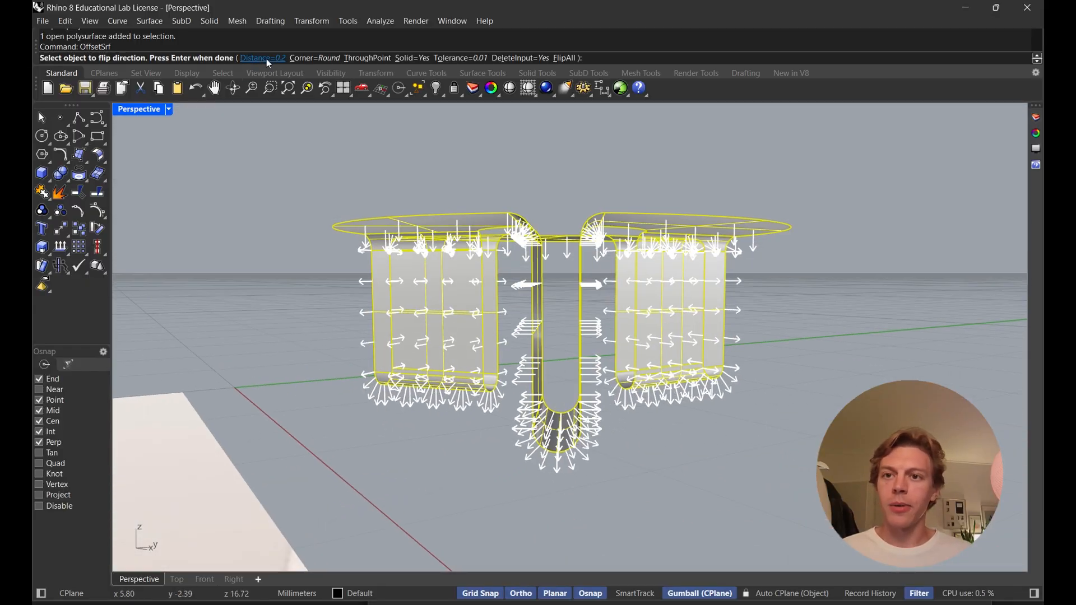
{"action": "right_click_drag", "start_coordinate": [369, 143], "coordinate": [360, 107]}
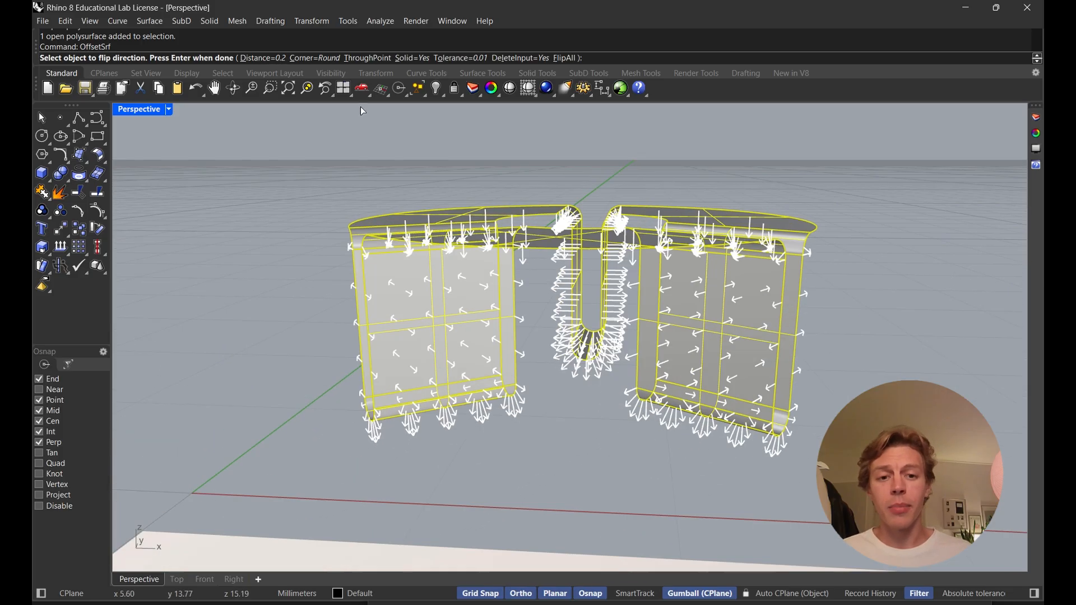
{"action": "left_click", "coordinate": [273, 59]}
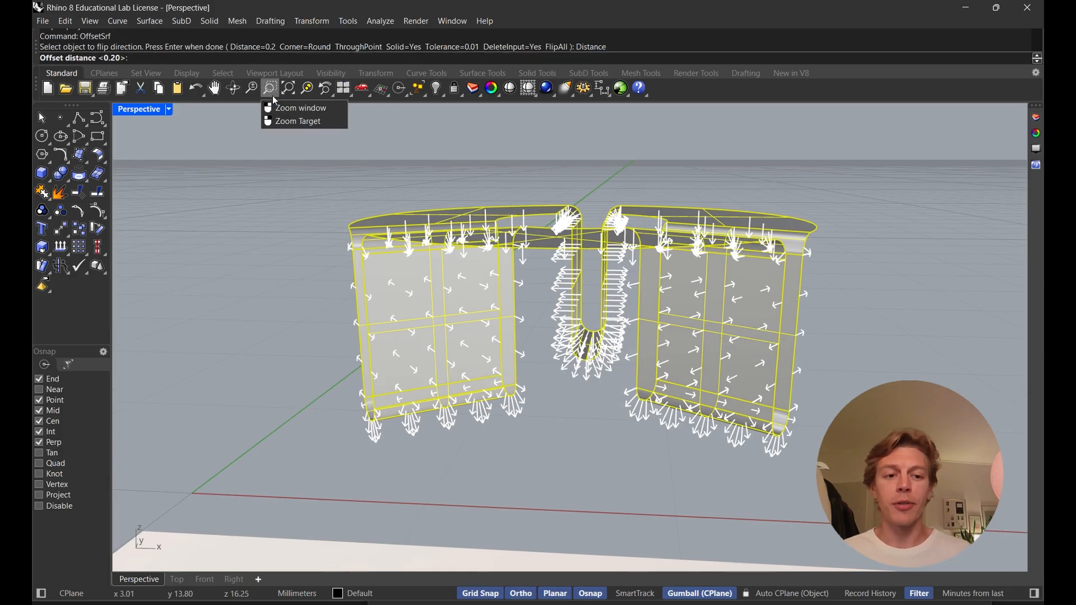
{"action": "type", "text": ".3"}
{"action": "key", "text": "Return"}
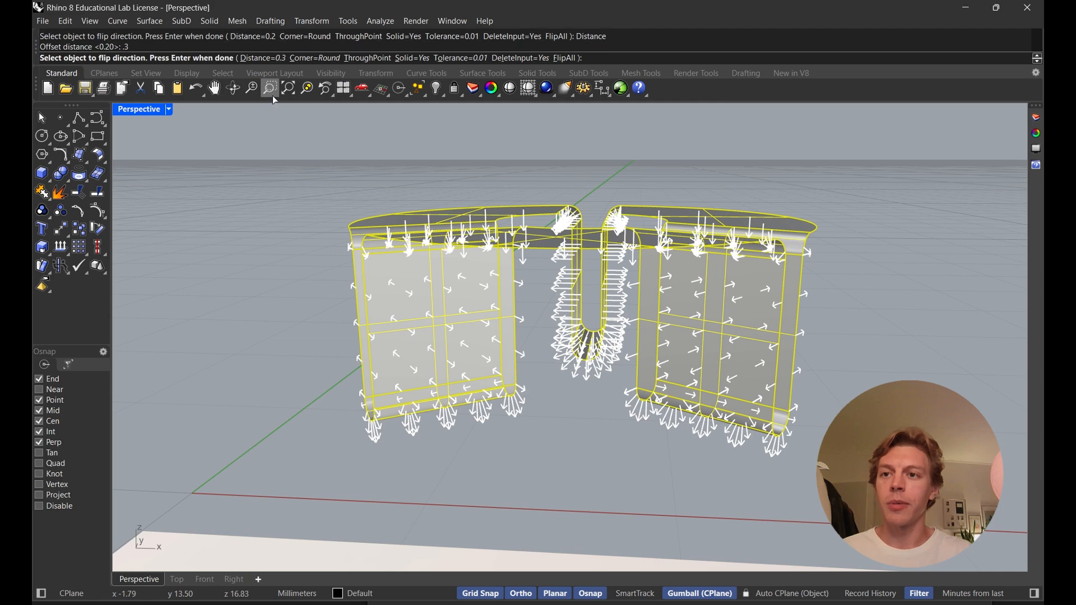
{"action": "right_click_drag", "start_coordinate": [273, 95], "coordinate": [617, 355]}
{"action": "key", "text": "Return"}
{"action": "key", "text": "Escape"}
Draw a 20 × 20 mm box, 10 mm high, on the ground plane behind the green chair image
{"action": "right_click_drag", "start_coordinate": [657, 302], "coordinate": [638, 324]}
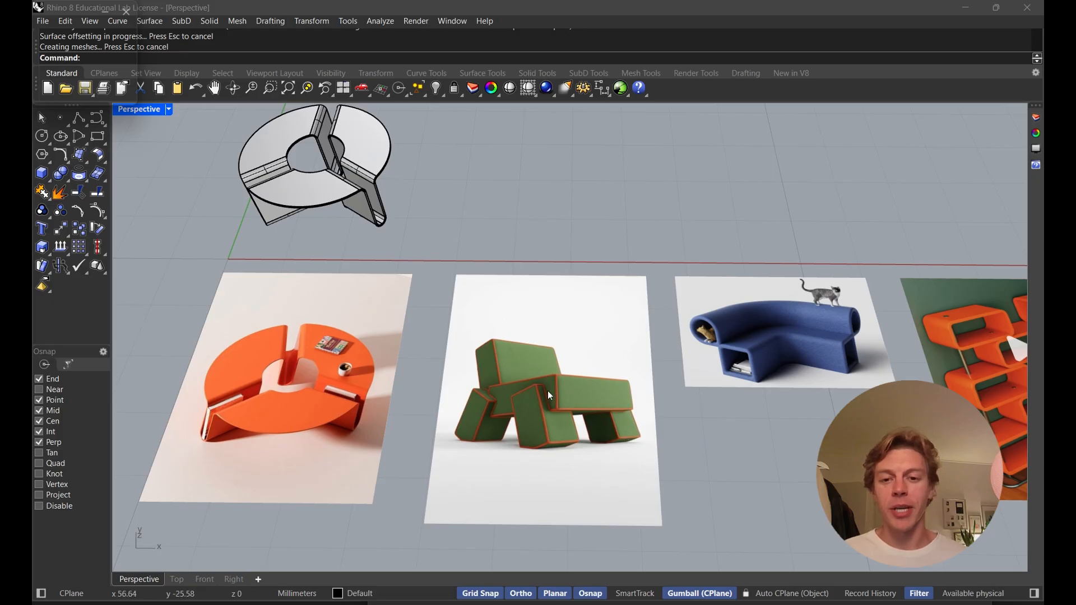
{"action": "scroll", "coordinate": [547, 361], "scroll_direction": "up", "scroll_amount": 5}
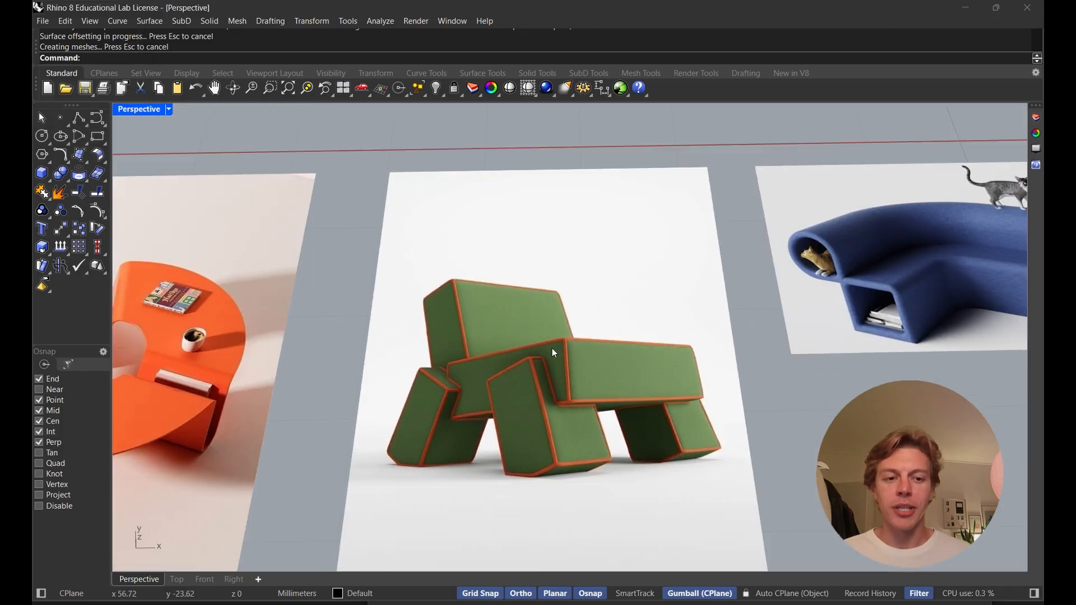
{"action": "right_click_drag", "start_coordinate": [553, 350], "coordinate": [558, 369], "text": "shift"}
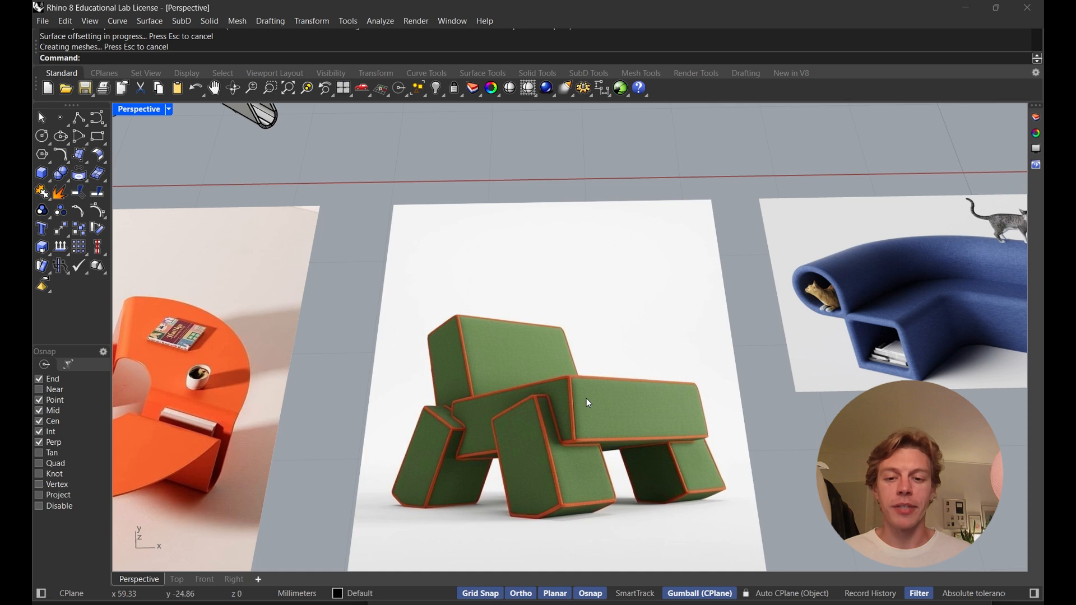
{"action": "scroll", "coordinate": [596, 336], "scroll_direction": "down", "scroll_amount": 5}
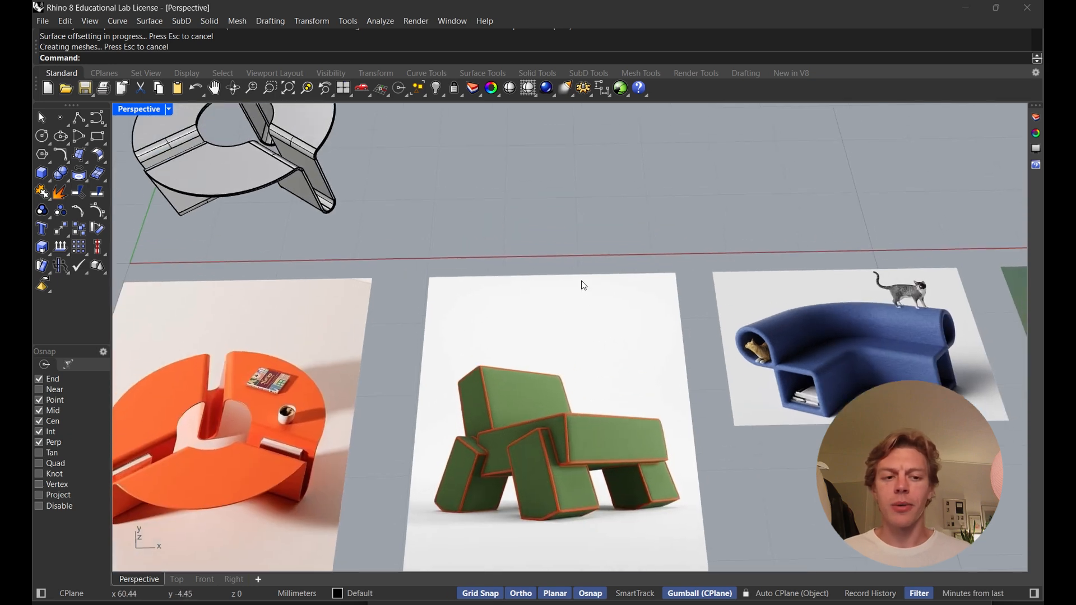
{"action": "right_click_drag", "start_coordinate": [584, 286], "coordinate": [572, 401], "text": "shift"}
{"action": "left_click", "coordinate": [51, 181]}
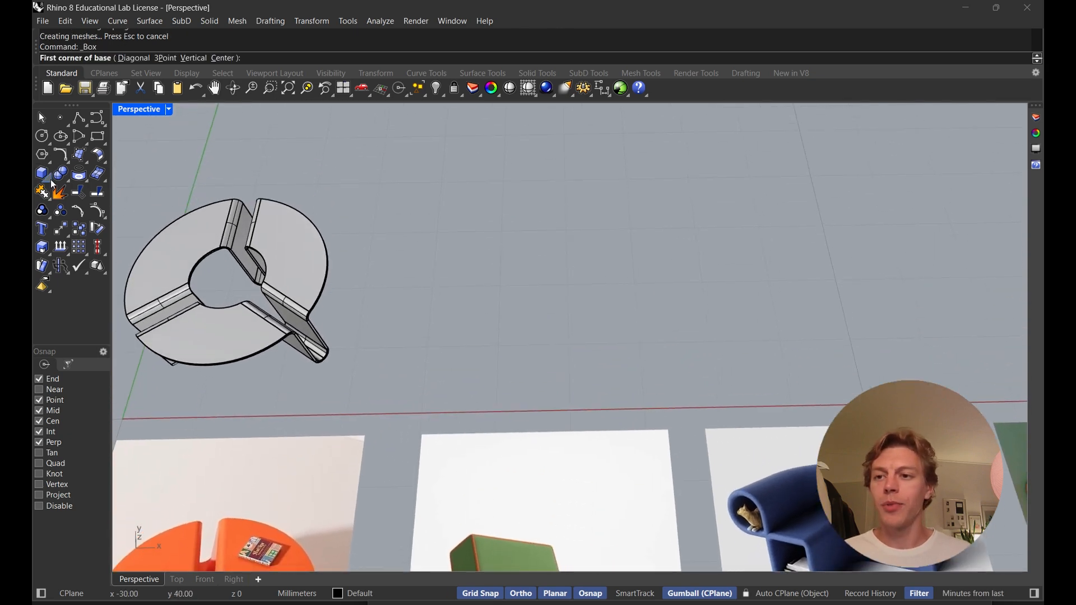
{"action": "right_click_drag", "start_coordinate": [498, 279], "coordinate": [497, 301], "text": "shift"}
{"action": "left_click", "coordinate": [497, 235]}
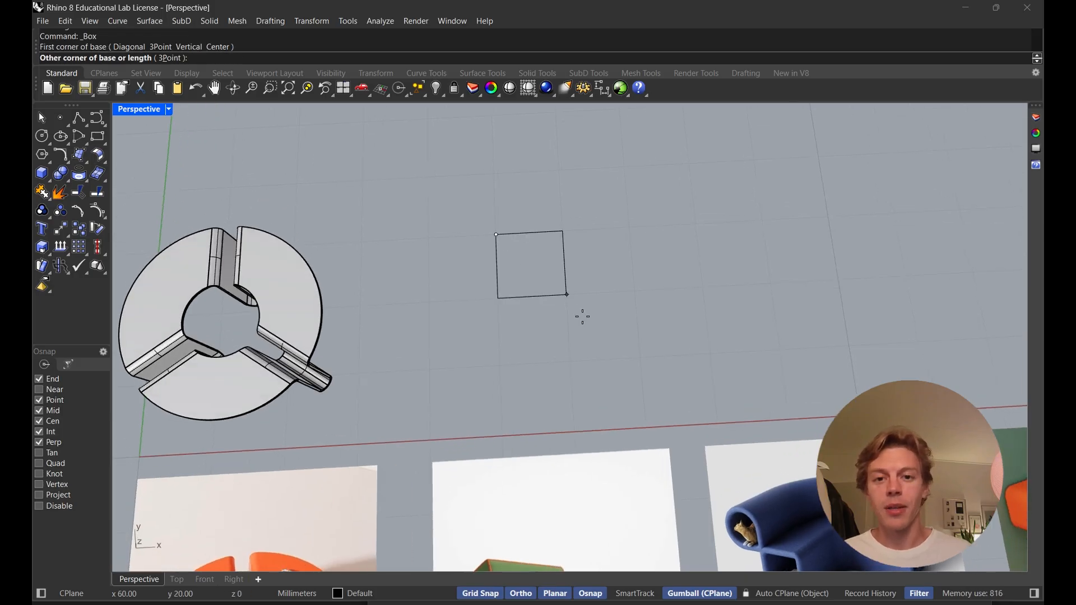
{"action": "left_click", "coordinate": [641, 357]}
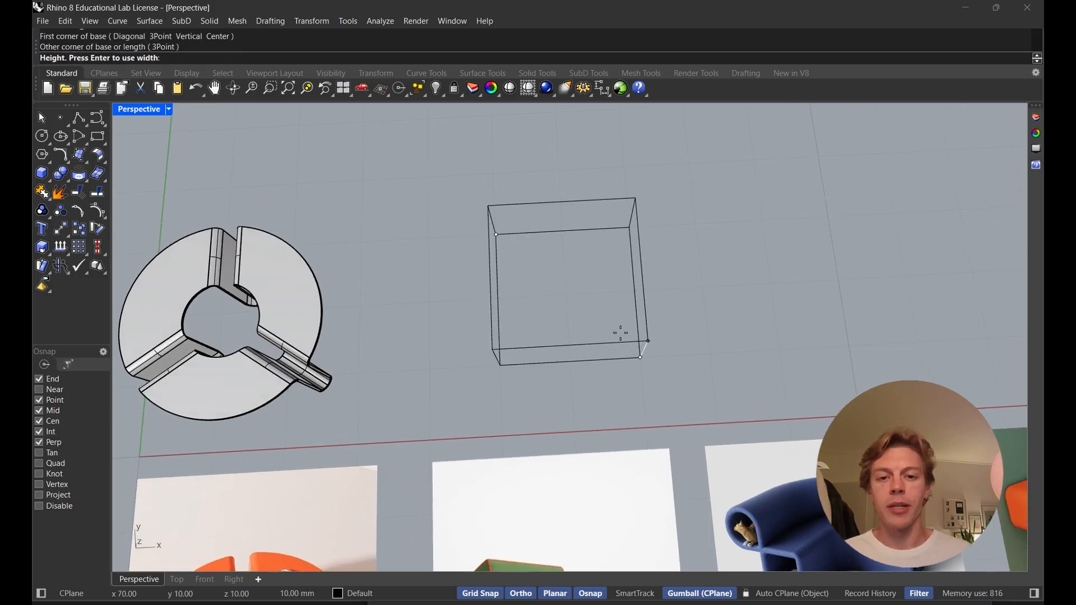
{"action": "left_click", "coordinate": [620, 333]}
{"action": "right_click_drag", "start_coordinate": [620, 317], "coordinate": [562, 237]}
{"action": "scroll", "coordinate": [420, 335], "scroll_direction": "up", "scroll_amount": 3}
{"action": "right_click_drag", "start_coordinate": [420, 335], "coordinate": [640, 260]}
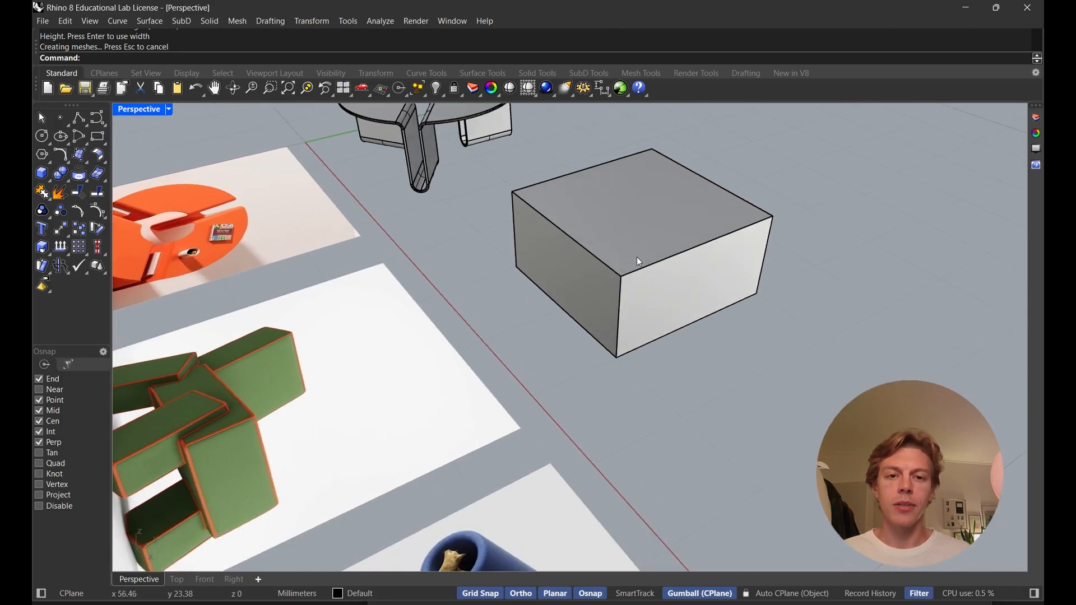
{"action": "right_click_drag", "start_coordinate": [758, 374], "coordinate": [762, 284]}
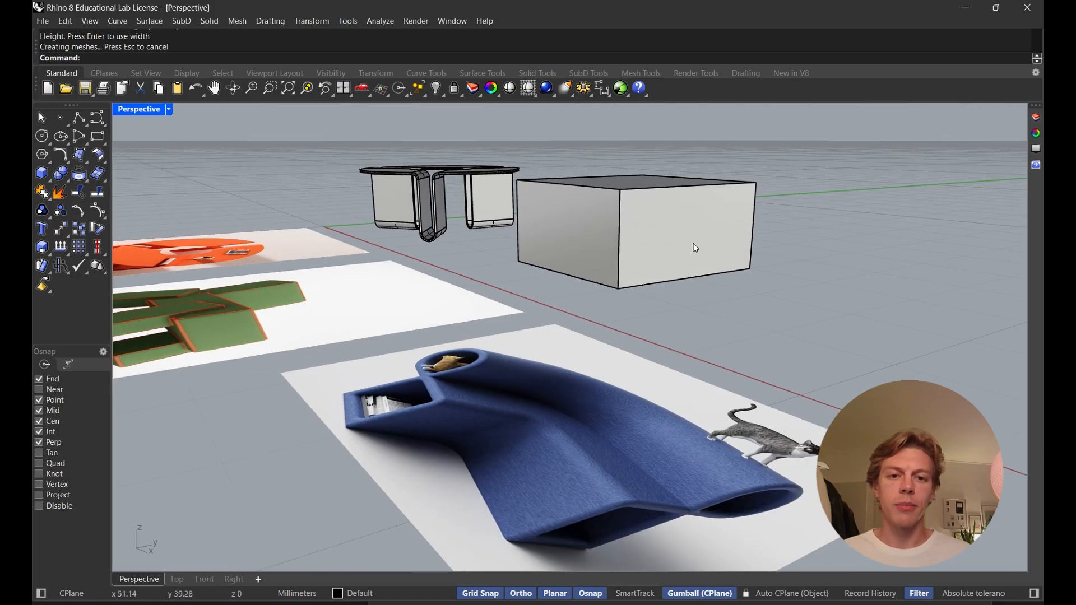
{"action": "right_click_drag", "start_coordinate": [696, 248], "coordinate": [598, 268]}
{"action": "left_click", "coordinate": [599, 269]}
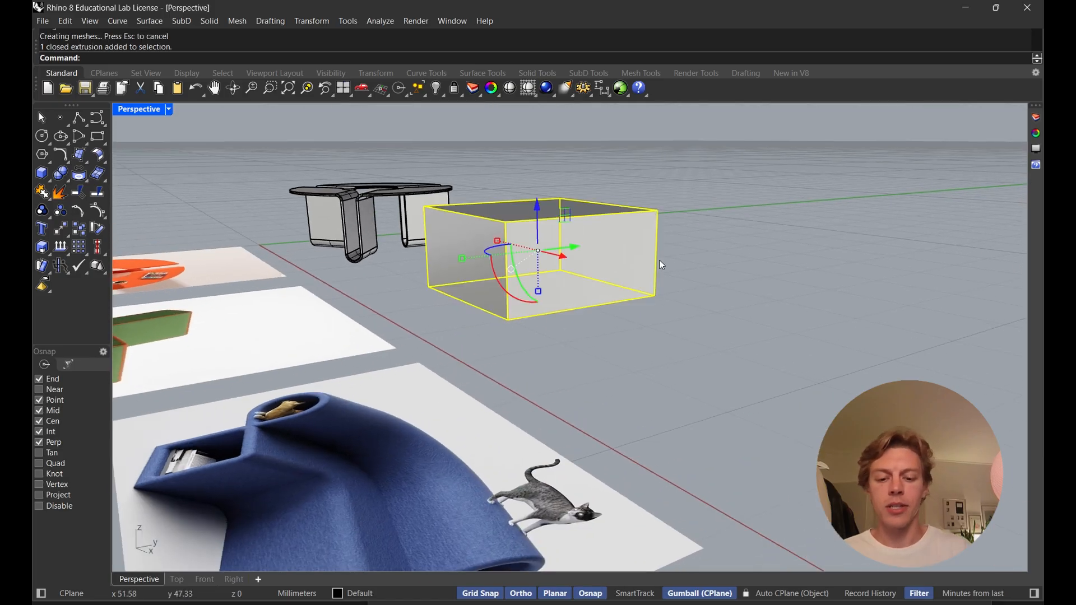
{"action": "type", "text": "Scale1D"}
{"action": "key", "text": "Return"}
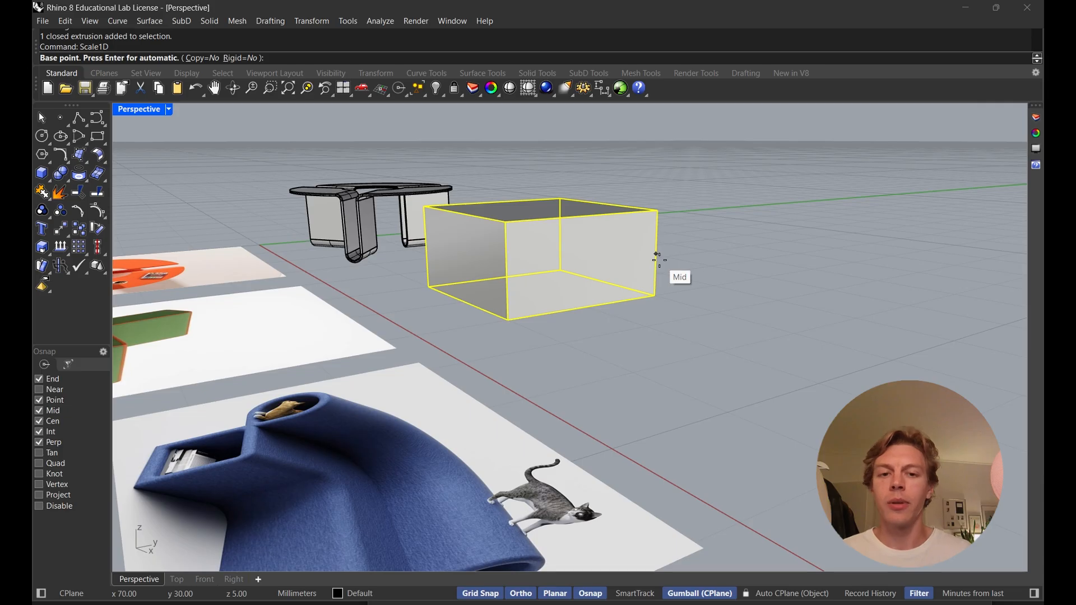
{"action": "left_click", "coordinate": [656, 295]}
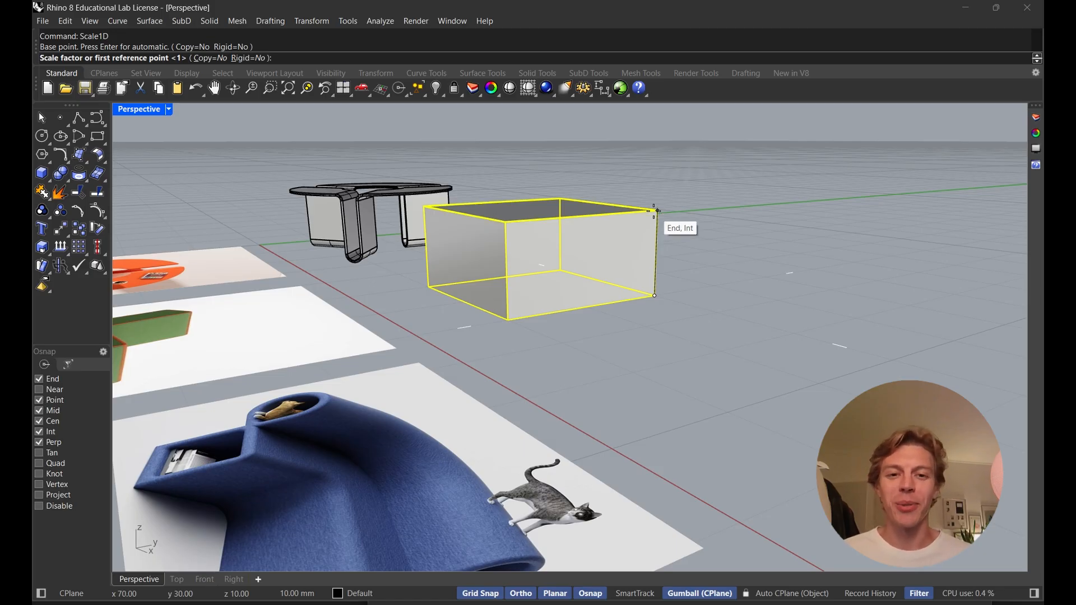
{"action": "key", "text": "Escape"}
{"action": "right_click_drag", "start_coordinate": [655, 211], "coordinate": [711, 198]}
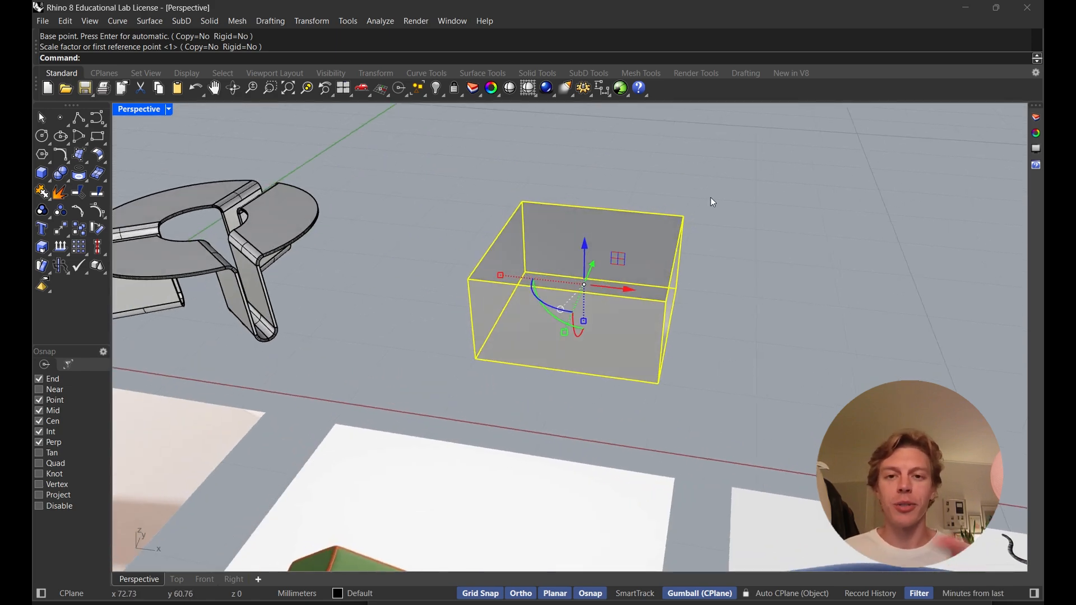
{"action": "right_click_drag", "start_coordinate": [443, 300], "coordinate": [546, 290]}
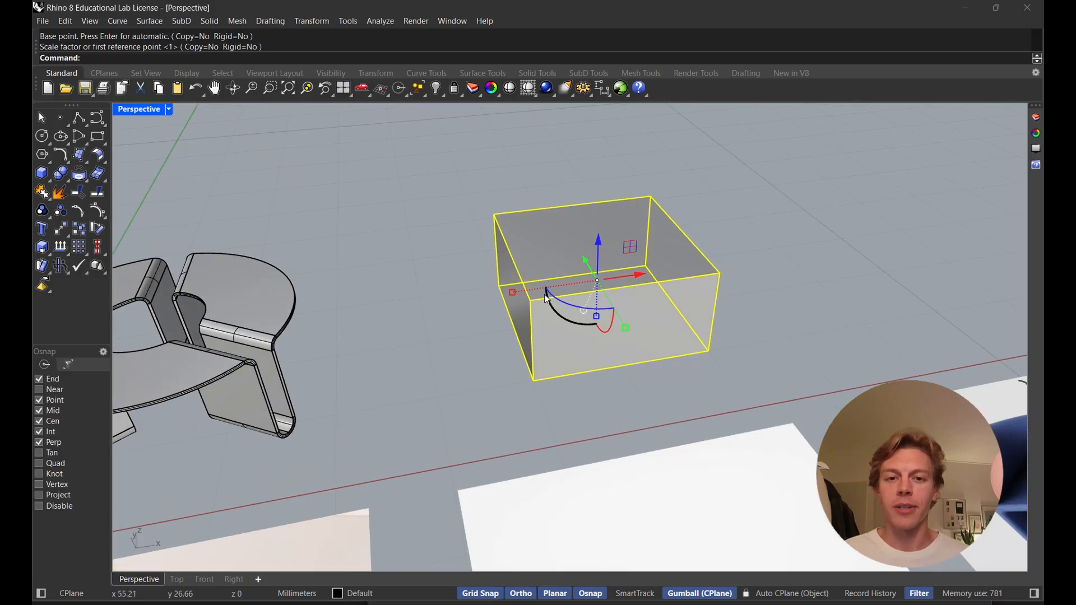
{"action": "right_click_drag", "start_coordinate": [511, 374], "coordinate": [560, 336]}
{"action": "key", "text": "Escape"}
Switch the model units to Centimeters with the "Change unit system only" option
{"action": "right_click_drag", "start_coordinate": [652, 331], "coordinate": [676, 318]}
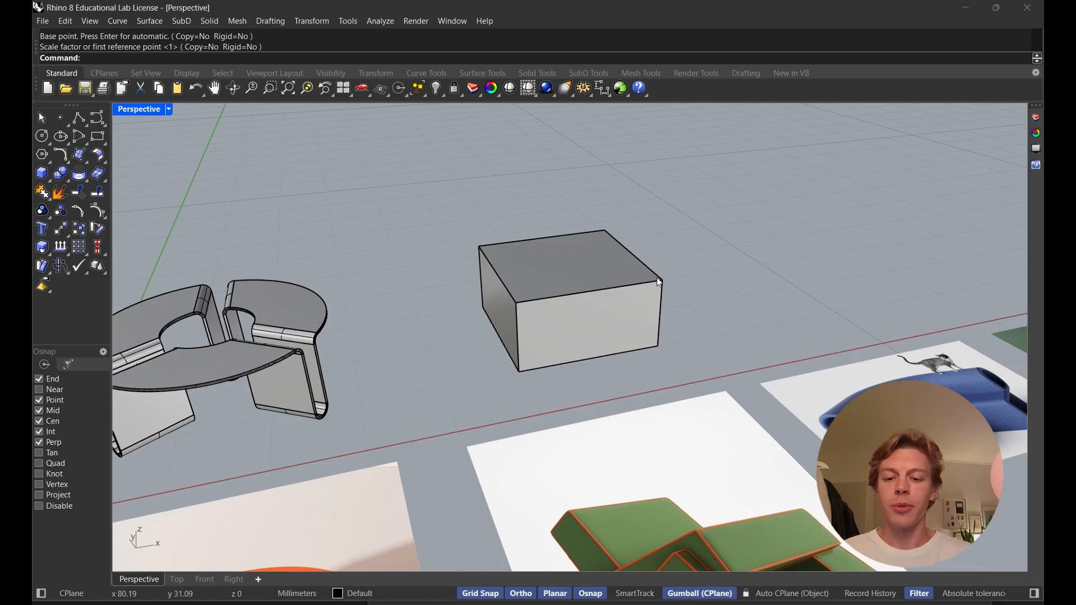
{"action": "type", "text": "units"}
{"action": "key", "text": "Return"}
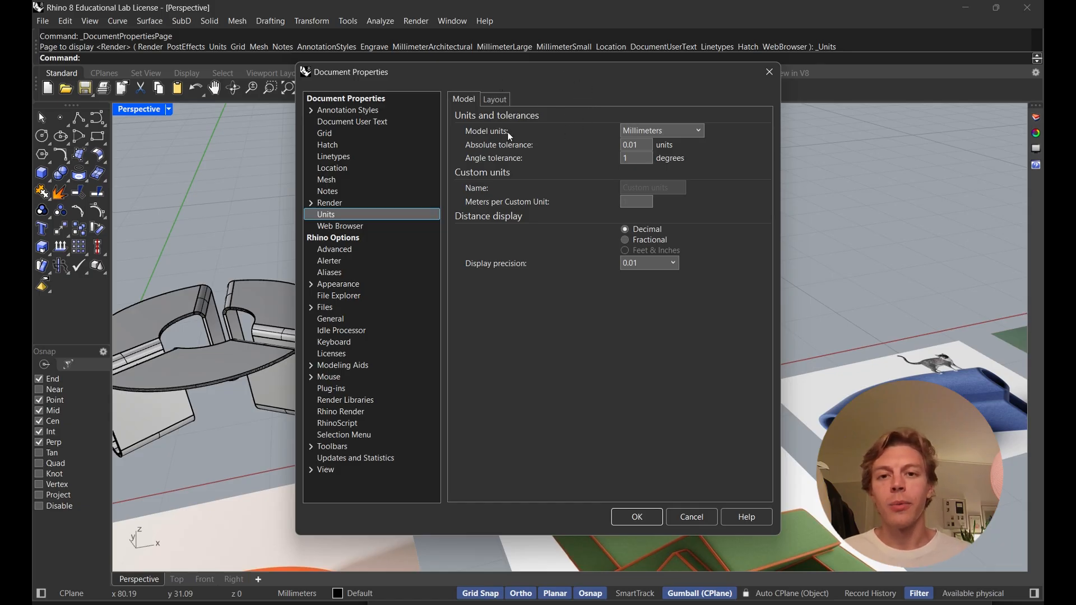
{"action": "left_click", "coordinate": [641, 133]}
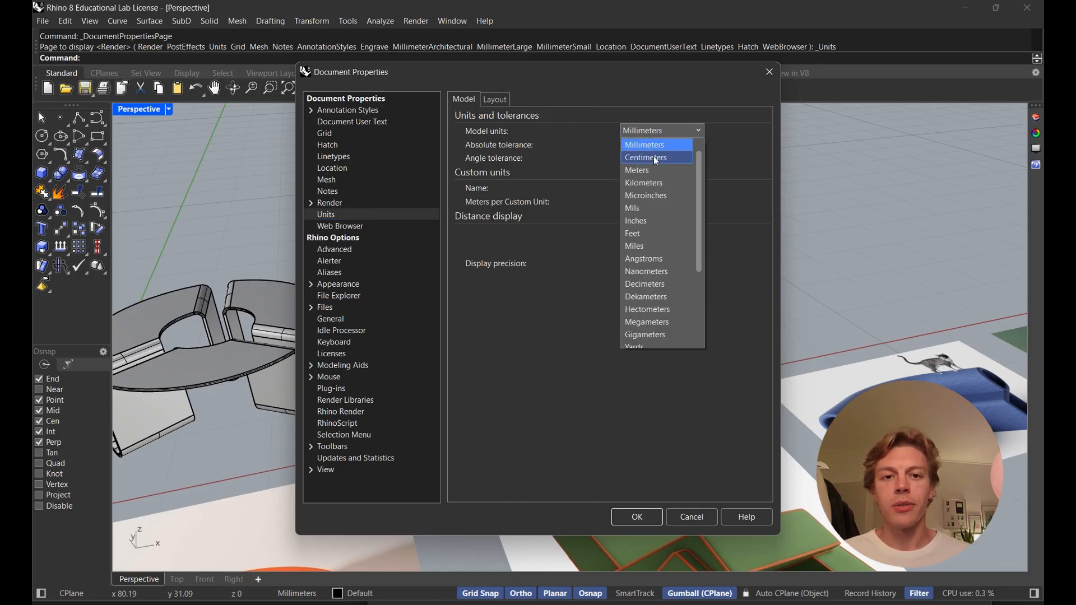
{"action": "left_click", "coordinate": [653, 155]}
{"action": "left_click", "coordinate": [653, 134]}
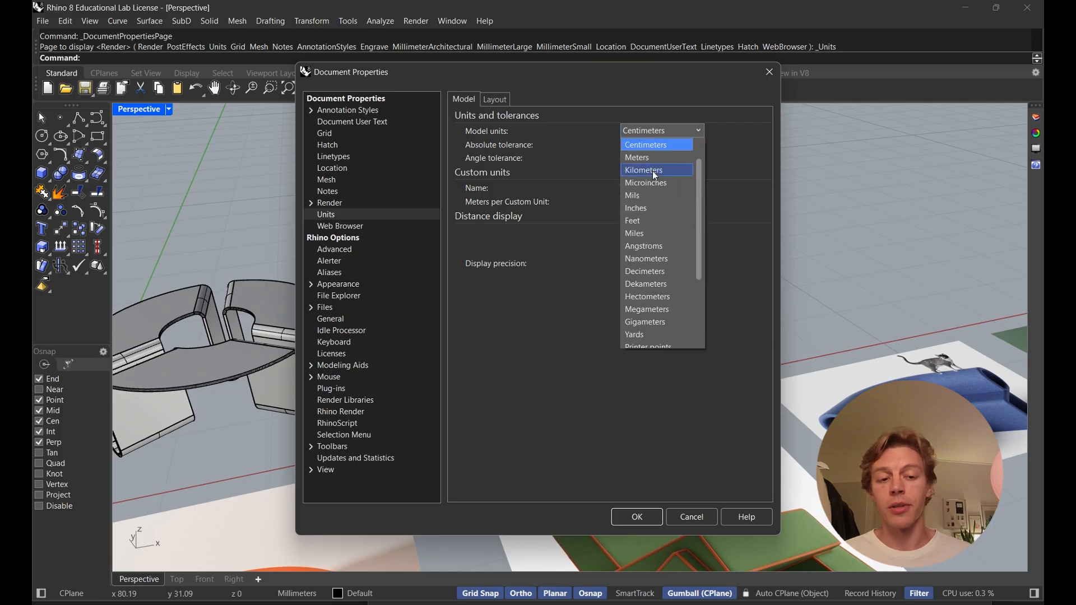
{"action": "left_click", "coordinate": [651, 130]}
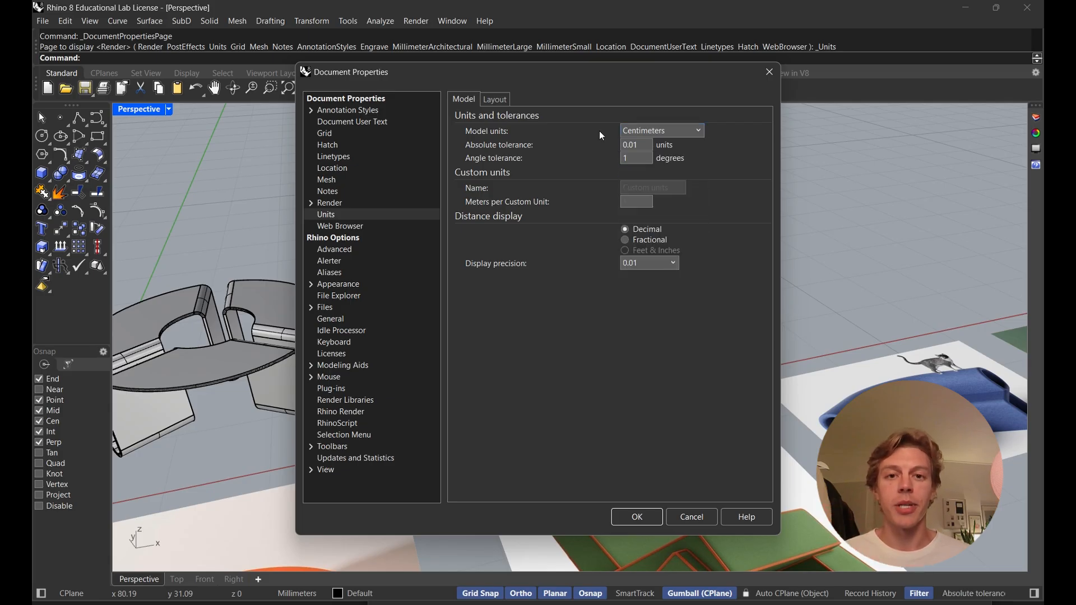
{"action": "left_click", "coordinate": [637, 515]}
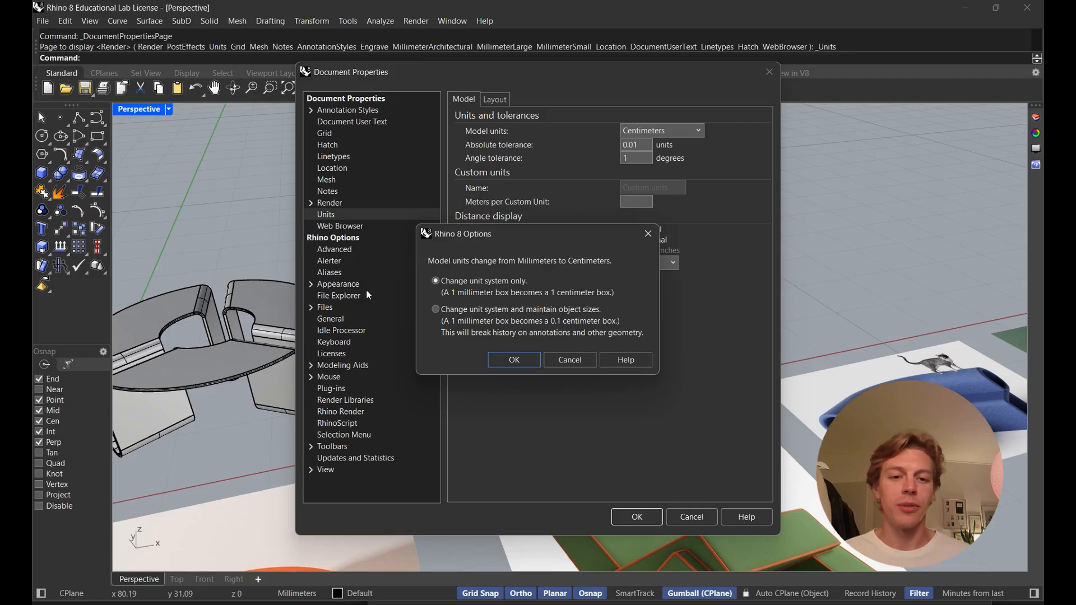
{"action": "left_click", "coordinate": [451, 312]}
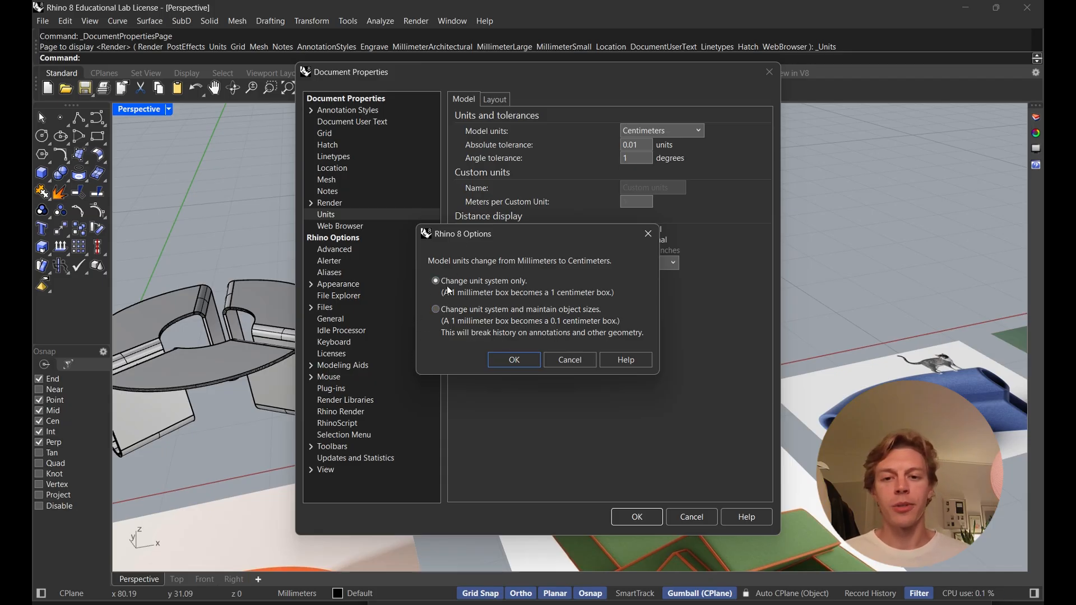
{"action": "left_click", "coordinate": [511, 364]}
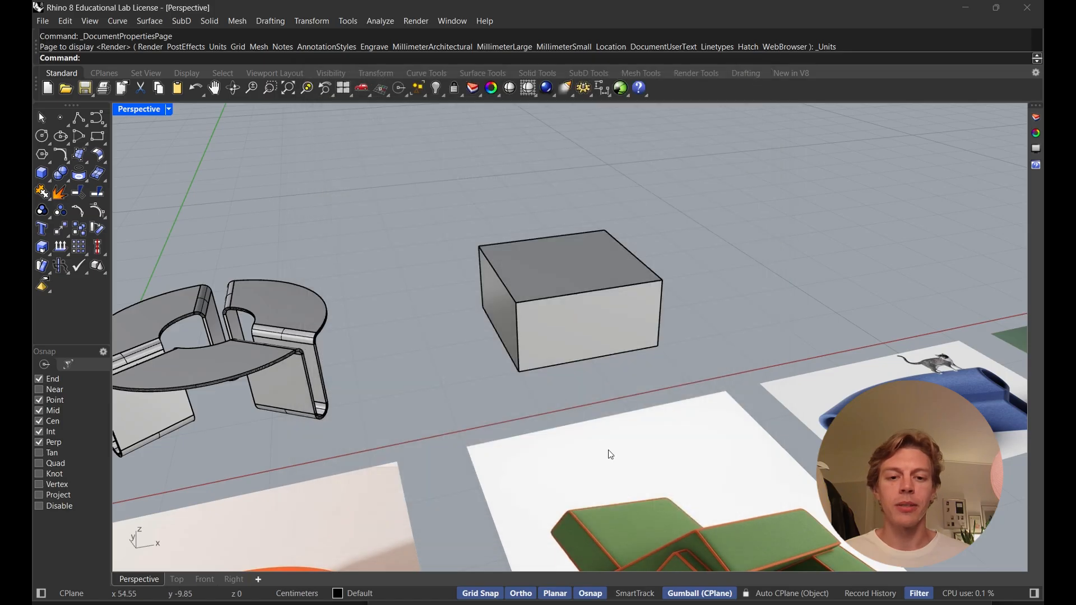
Turn off Grid Snap and scale the box vertically from a bottom corner with Scale1D to a height of 8 cm
{"action": "left_click", "coordinate": [572, 329]}
{"action": "right_click_drag", "start_coordinate": [570, 328], "coordinate": [591, 303]}
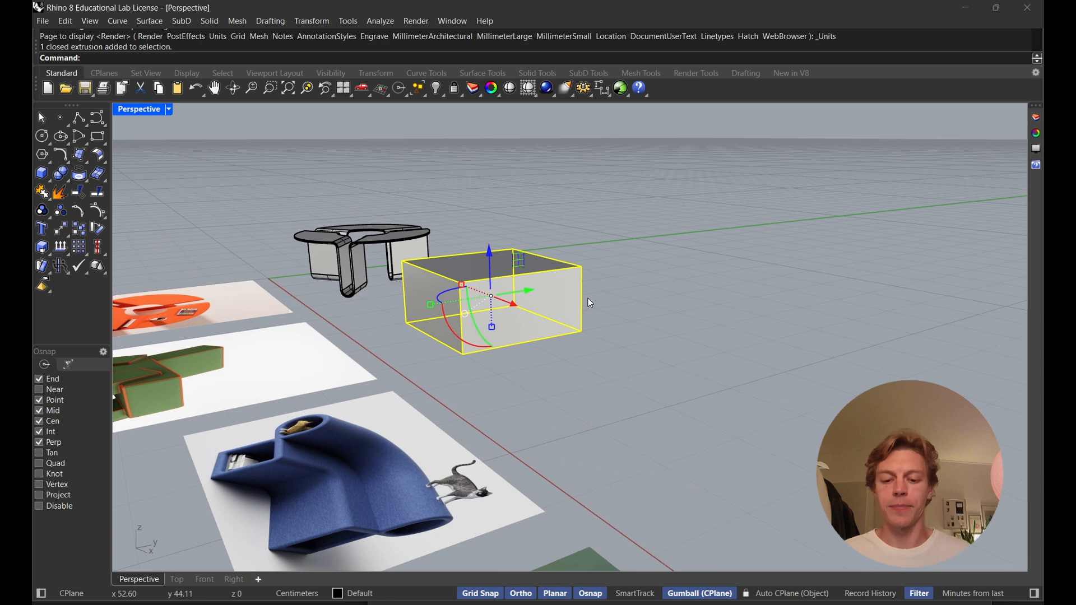
{"action": "type", "text": "Scale1D"}
{"action": "key", "text": "Return"}
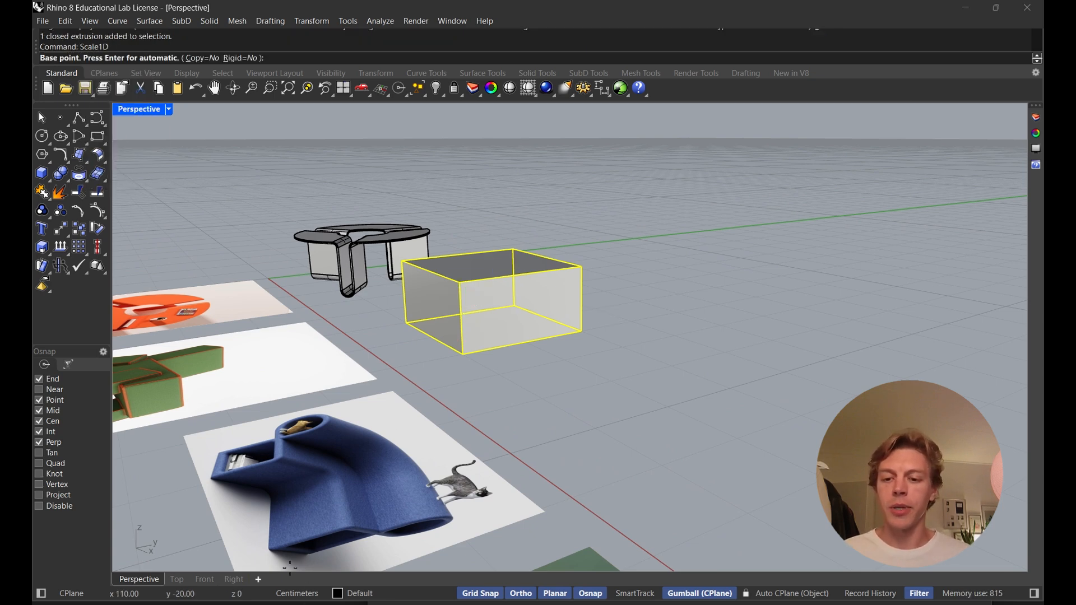
{"action": "left_click", "coordinate": [581, 331]}
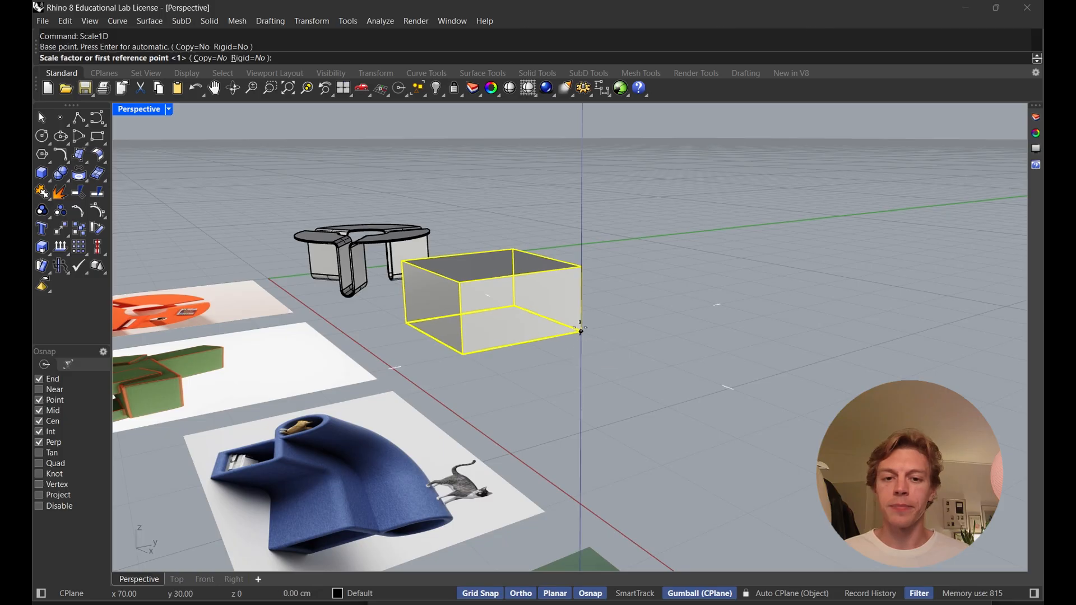
{"action": "left_click", "coordinate": [584, 267]}
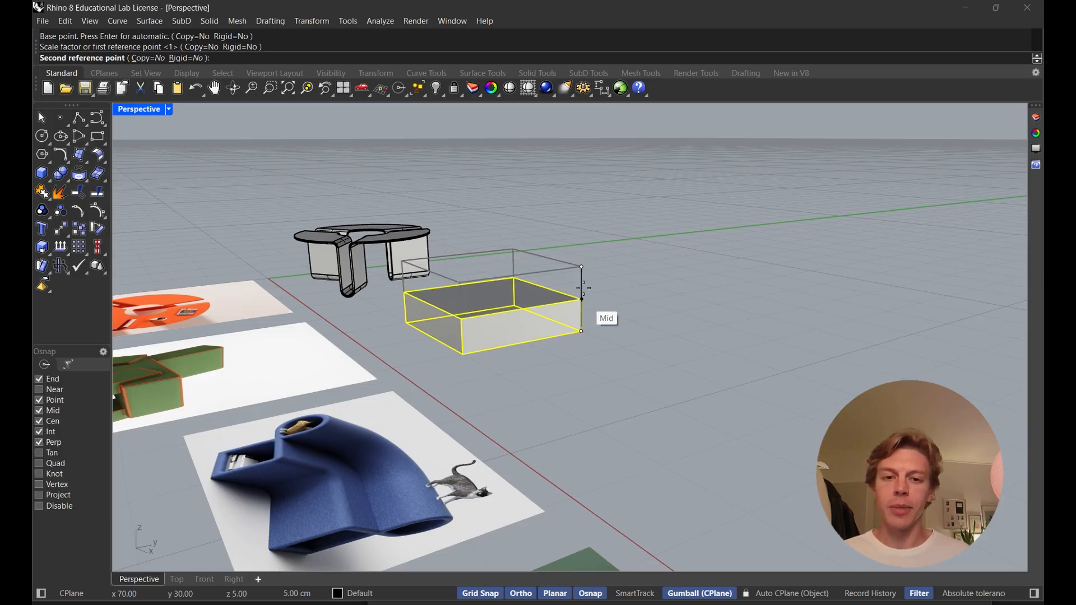
{"action": "left_click", "coordinate": [480, 594]}
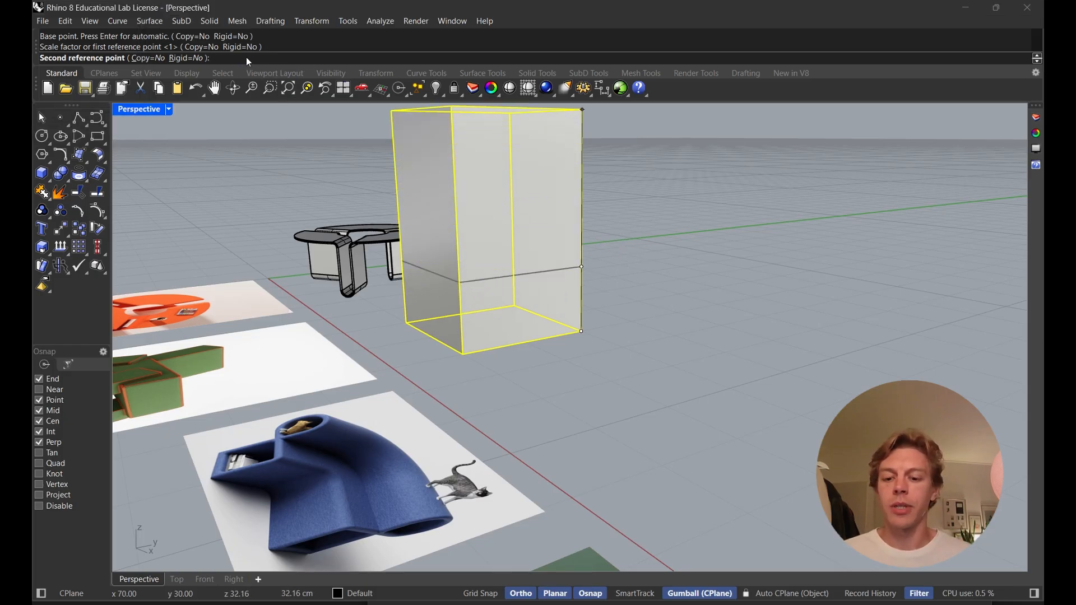
{"action": "type", "text": "8"}
Raise the box vertically above the ground plane to leave room for the chair legs
{"action": "right_click_drag", "start_coordinate": [586, 310], "coordinate": [532, 364]}
{"action": "scroll", "coordinate": [549, 357], "scroll_direction": "up", "scroll_amount": 2}
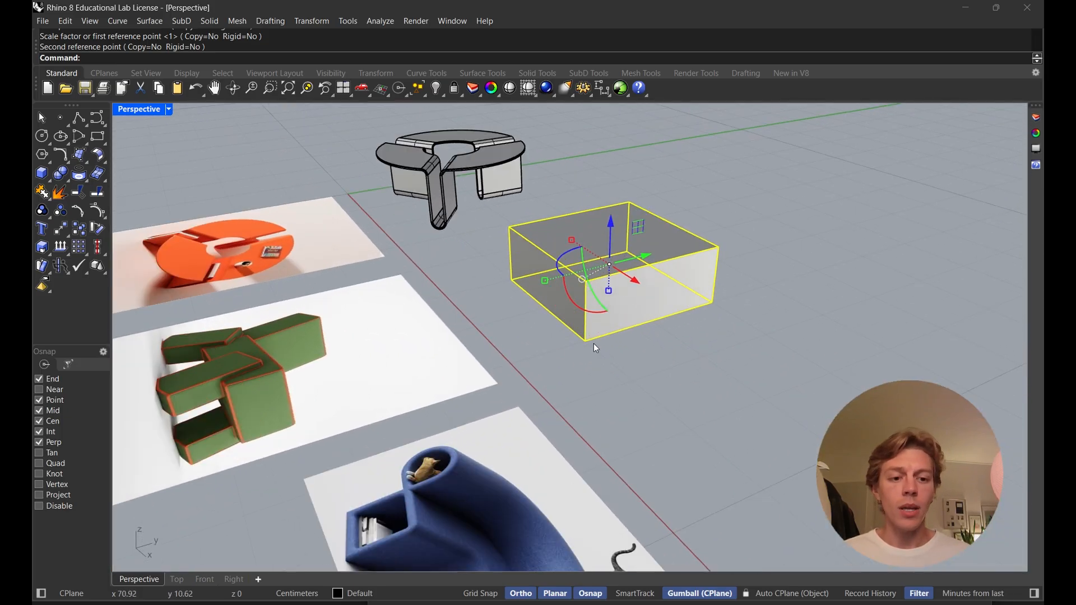
{"action": "right_click_drag", "start_coordinate": [593, 344], "coordinate": [580, 306]}
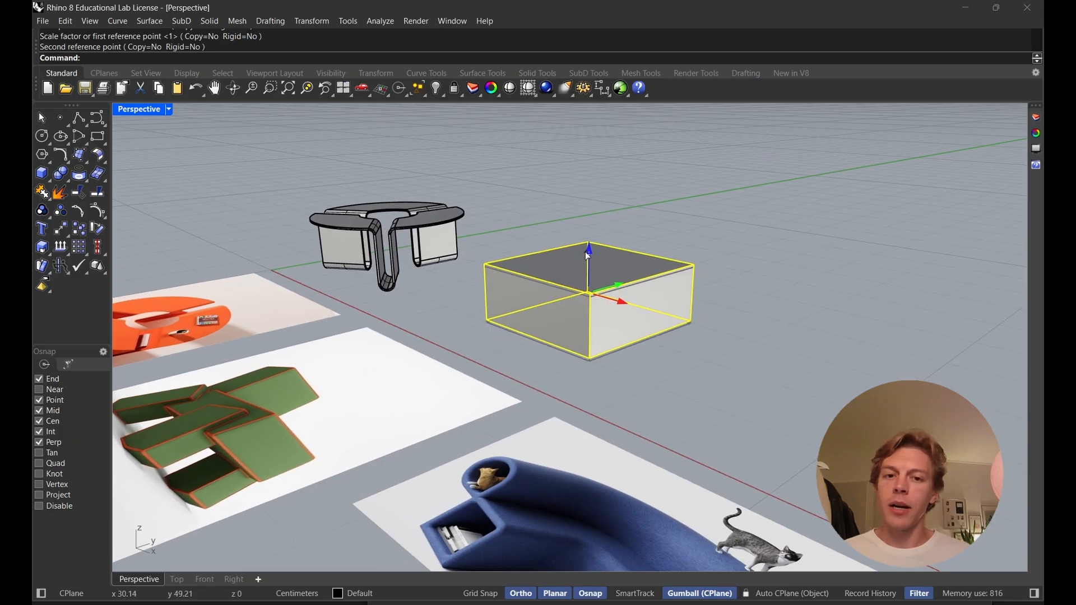
{"action": "left_click_drag", "start_coordinate": [585, 252], "coordinate": [588, 197]}
Turn off Ortho and tilt the box slightly about the X axis, with its back lower, following the green chair reference
{"action": "right_click_drag", "start_coordinate": [489, 270], "coordinate": [531, 269]}
{"action": "scroll", "coordinate": [534, 272], "scroll_direction": "up", "scroll_amount": 5}
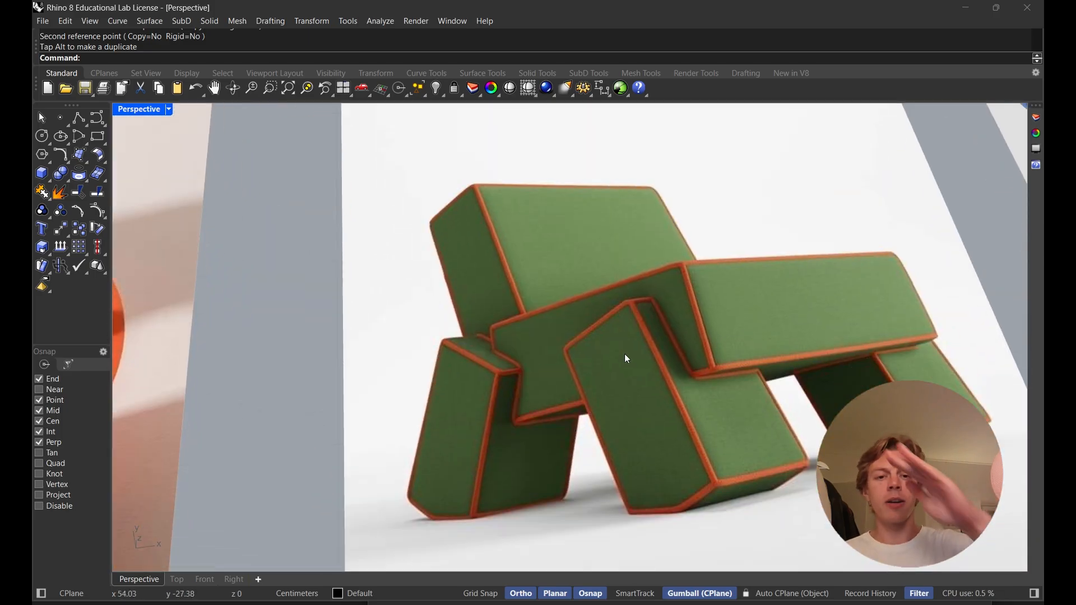
{"action": "right_click_drag", "start_coordinate": [661, 252], "coordinate": [639, 348], "text": "shift"}
{"action": "scroll", "coordinate": [639, 348], "scroll_direction": "down", "scroll_amount": 5}
{"action": "right_click_drag", "start_coordinate": [668, 175], "coordinate": [667, 314], "text": "shift"}
{"action": "right_click_drag", "start_coordinate": [667, 314], "coordinate": [461, 275]}
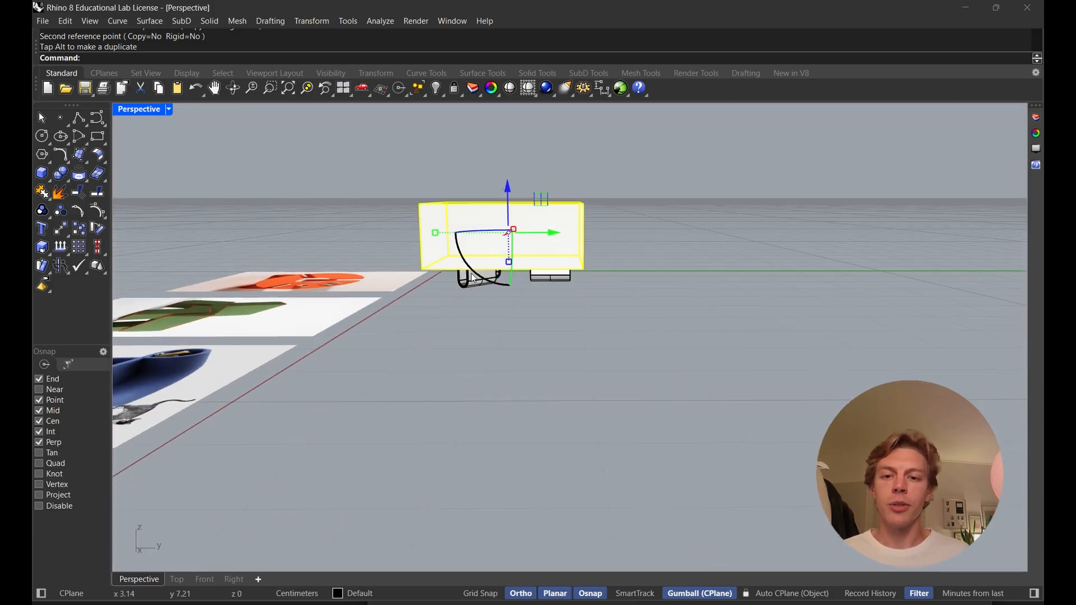
{"action": "left_click_drag", "start_coordinate": [470, 268], "coordinate": [455, 288]}
{"action": "key", "text": "ctrl+z"}
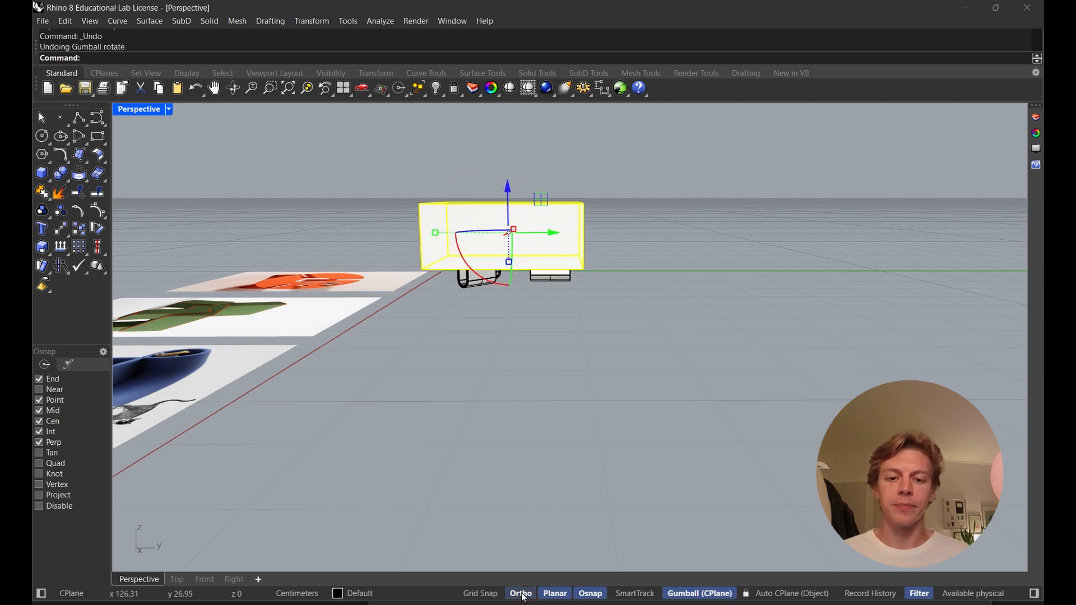
{"action": "left_click_drag", "start_coordinate": [477, 277], "coordinate": [467, 271]}
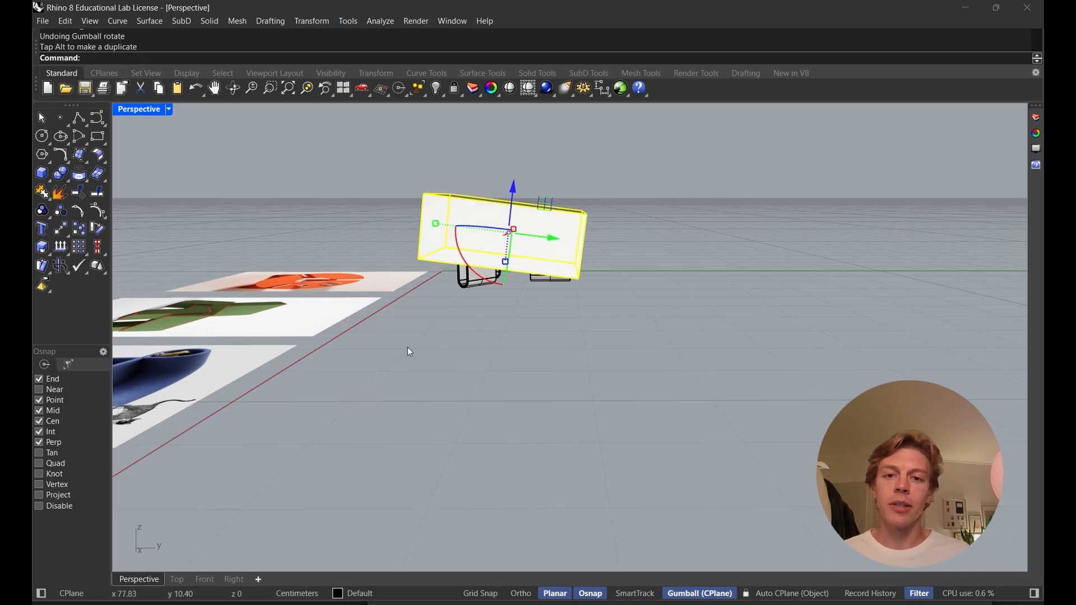
Move the tilted seat box slightly down, deselect it and compare it with the green chair image
{"action": "right_click_drag", "start_coordinate": [409, 348], "coordinate": [480, 301]}
{"action": "left_click_drag", "start_coordinate": [548, 190], "coordinate": [547, 210]}
{"action": "right_click_drag", "start_coordinate": [623, 226], "coordinate": [787, 297]}
{"action": "left_click", "coordinate": [790, 319]}
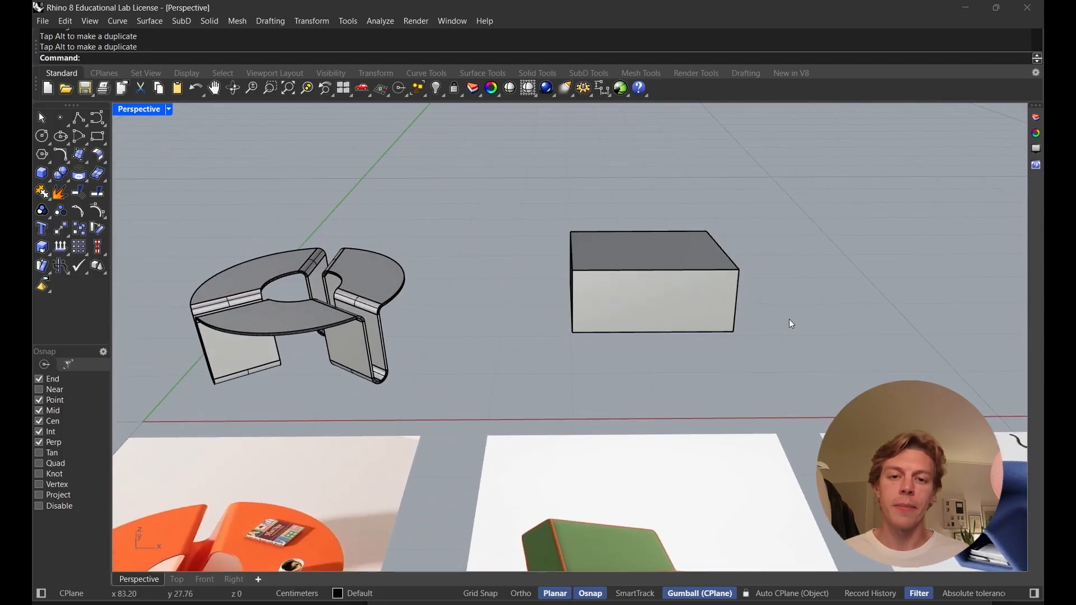
{"action": "scroll", "coordinate": [785, 325], "scroll_direction": "down", "scroll_amount": 5}
{"action": "right_click_drag", "start_coordinate": [774, 339], "coordinate": [698, 274], "text": "shift"}
{"action": "scroll", "coordinate": [594, 377], "scroll_direction": "up", "scroll_amount": 5}
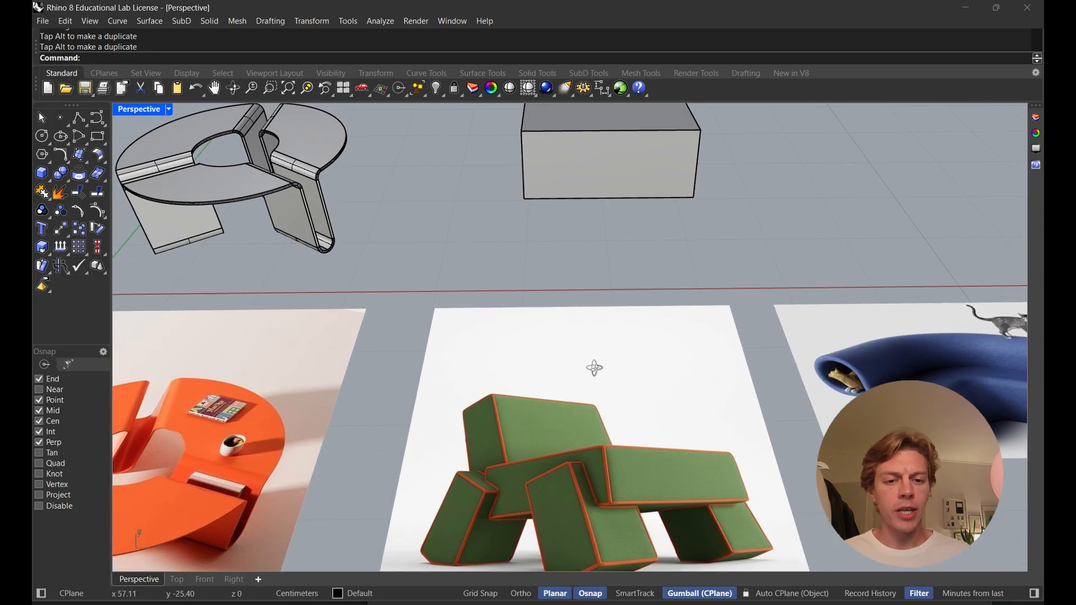
Select the tilted seat box and duplicate it toward the chair's back, offset along the Y axis, as a backrest blank
{"action": "right_click_drag", "start_coordinate": [515, 426], "coordinate": [511, 404], "text": "shift"}
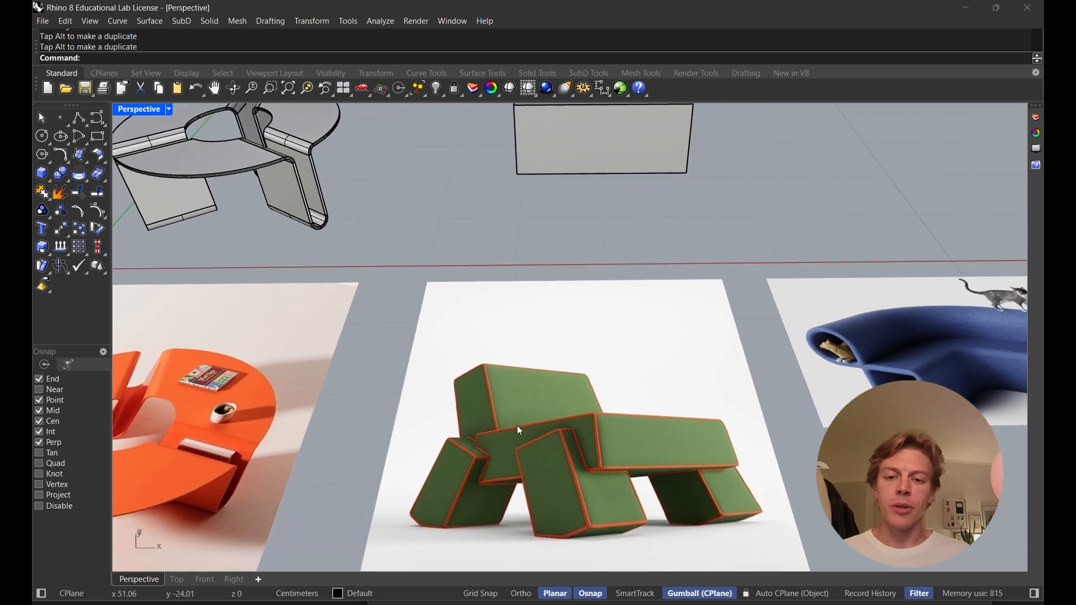
{"action": "right_click_drag", "start_coordinate": [607, 254], "coordinate": [555, 499], "text": "shift"}
{"action": "left_click", "coordinate": [594, 355]}
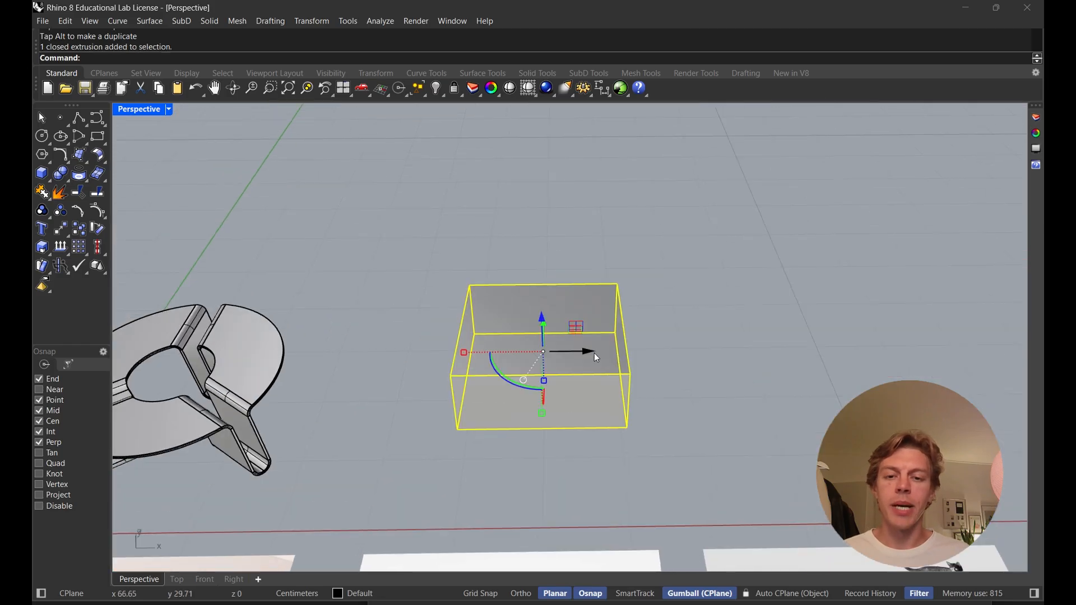
{"action": "right_click_drag", "start_coordinate": [595, 354], "coordinate": [463, 307]}
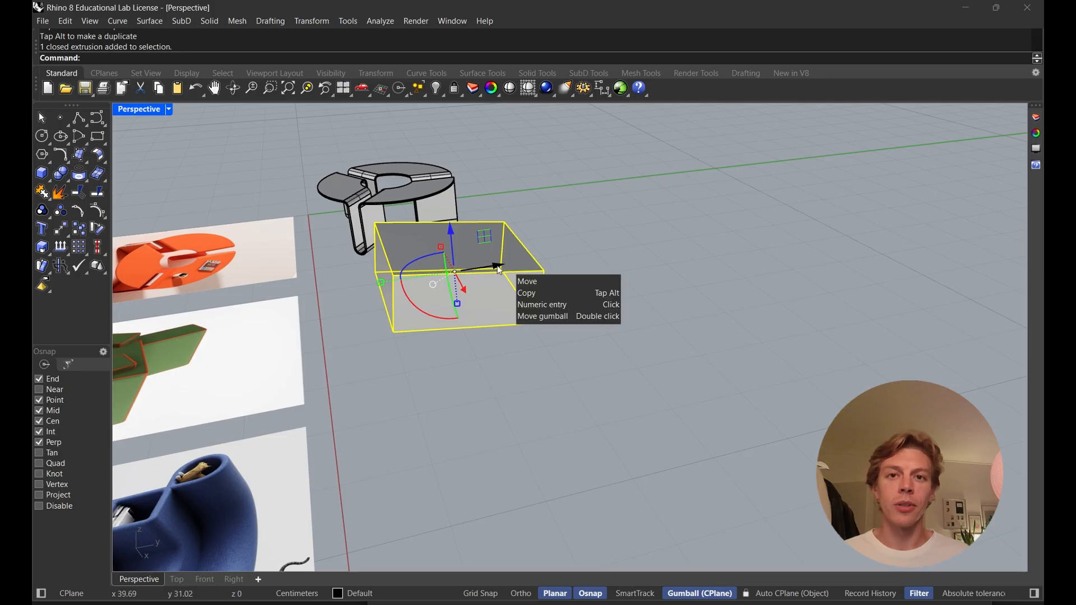
{"action": "left_click_drag", "start_coordinate": [500, 271], "coordinate": [562, 256]}
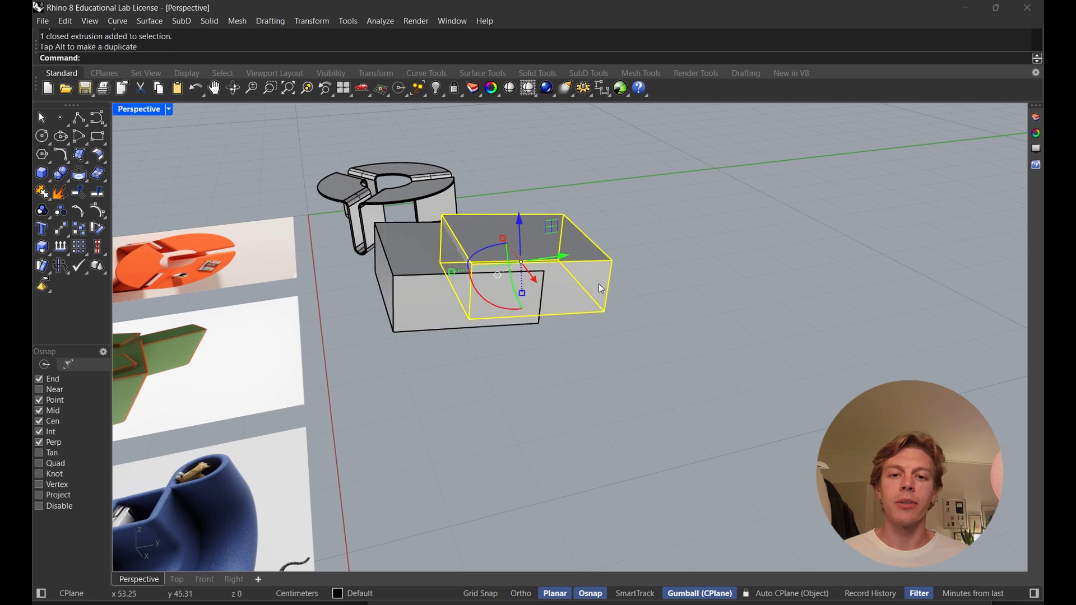
Rotate the duplicated box about the X axis into a reclined backrest at the seat's rear, and raise it
{"action": "mouse_move", "coordinate": [599, 284]}
{"action": "right_mouse_down"}
{"action": "mouse_move", "coordinate": [574, 245]}
{"action": "mouse_move", "coordinate": [529, 277]}
{"action": "mouse_move", "coordinate": [502, 334]}
{"action": "right_mouse_up"}
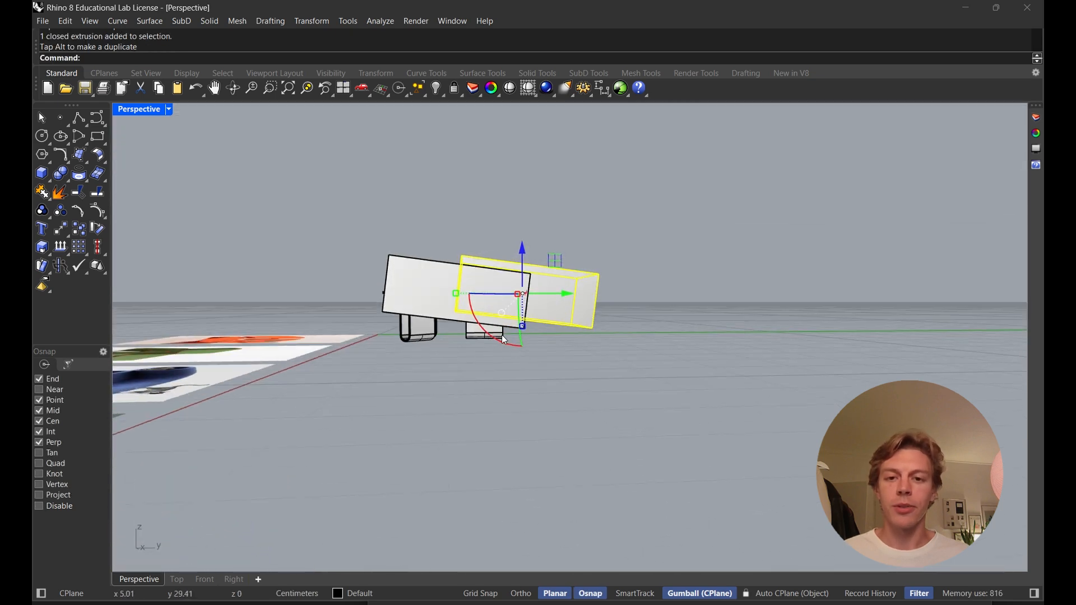
{"action": "left_click_drag", "start_coordinate": [494, 338], "coordinate": [544, 338]}
{"action": "mouse_move", "coordinate": [543, 338]}
{"action": "right_mouse_down"}
{"action": "mouse_move", "coordinate": [701, 372]}
{"action": "mouse_move", "coordinate": [695, 384]}
{"action": "mouse_move", "coordinate": [547, 320]}
{"action": "right_mouse_up"}
{"action": "left_click_drag", "start_coordinate": [528, 263], "coordinate": [533, 224]}
Scale the backrest slightly smaller in width and height to match the green chair reference, lower it a little and deselect it
{"action": "right_click_drag", "start_coordinate": [465, 297], "coordinate": [599, 347]}
{"action": "right_click_drag", "start_coordinate": [600, 348], "coordinate": [597, 260], "text": "shift"}
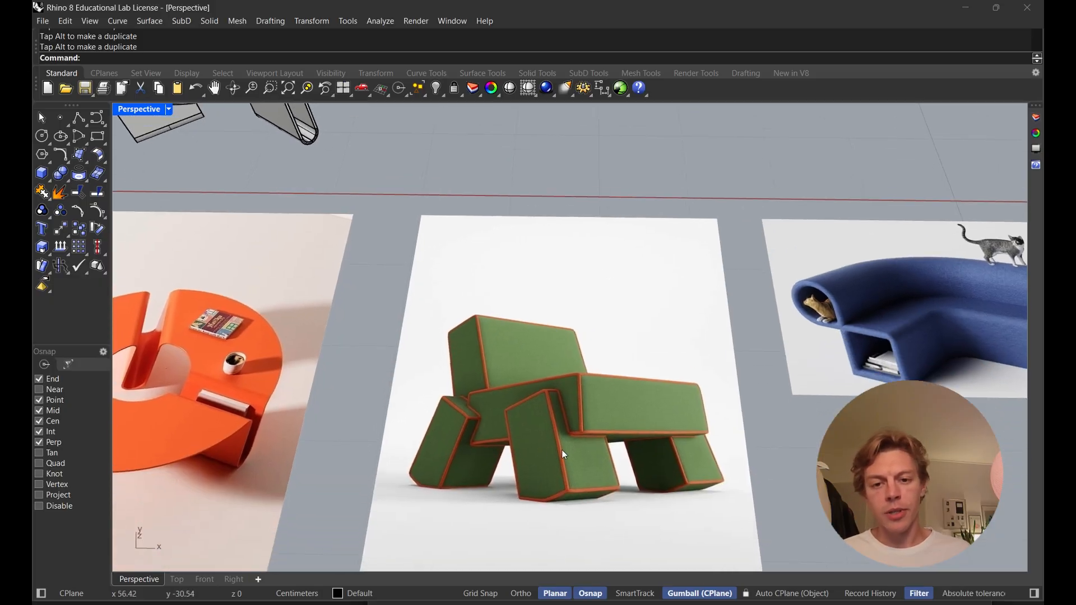
{"action": "right_click_drag", "start_coordinate": [553, 353], "coordinate": [572, 377], "text": "shift"}
{"action": "right_click_drag", "start_coordinate": [611, 263], "coordinate": [586, 243], "text": "shift"}
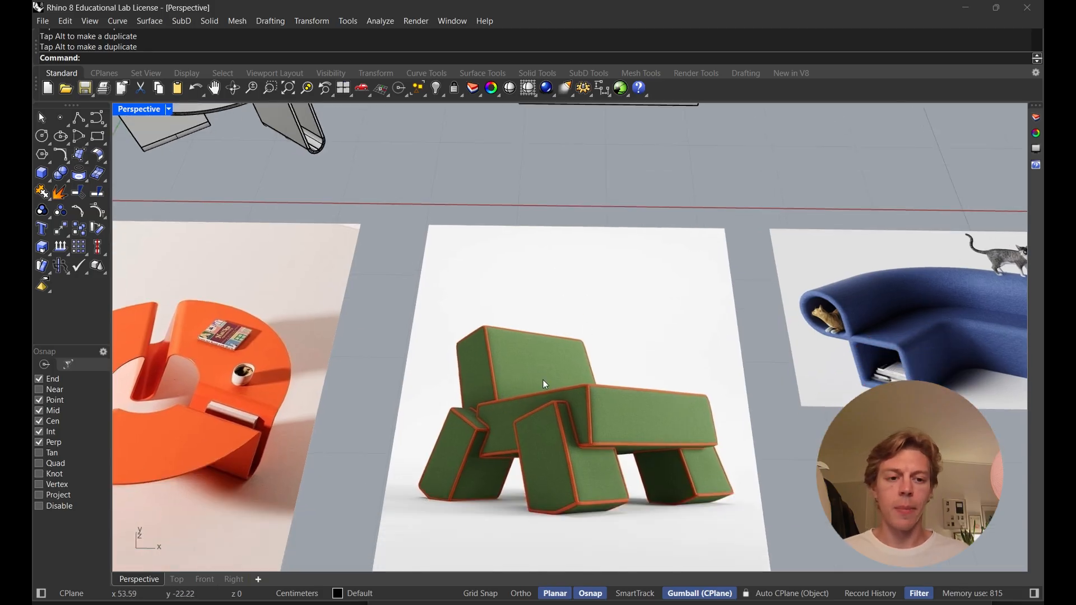
{"action": "right_click_drag", "start_coordinate": [627, 266], "coordinate": [544, 567], "text": "shift"}
{"action": "left_click_drag", "start_coordinate": [438, 281], "coordinate": [447, 282]}
{"action": "right_click_drag", "start_coordinate": [588, 293], "coordinate": [507, 227]}
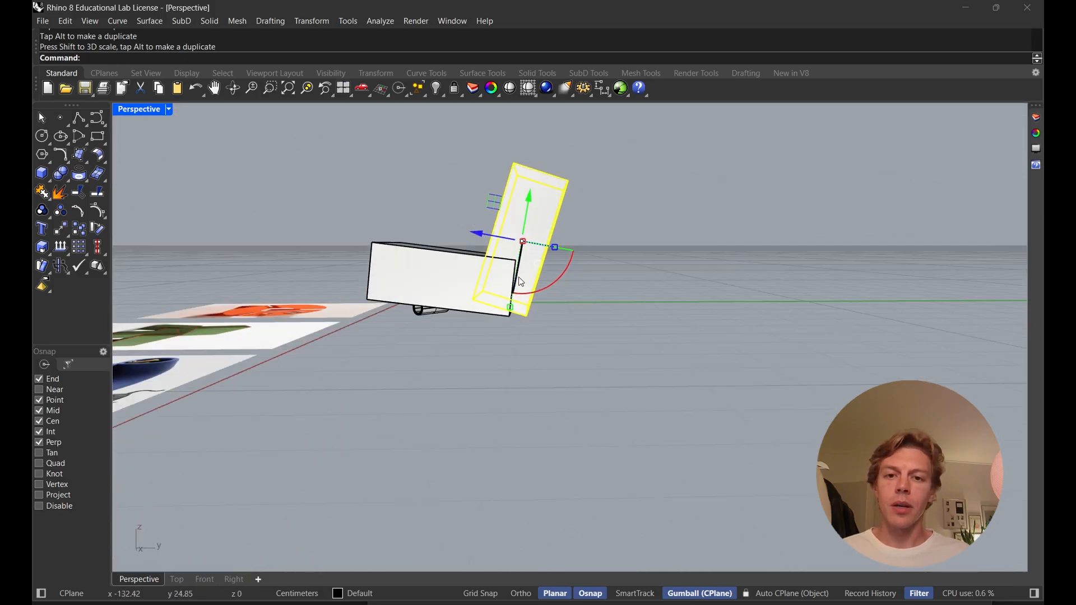
{"action": "left_click_drag", "start_coordinate": [511, 307], "coordinate": [512, 301]}
{"action": "left_click_drag", "start_coordinate": [531, 206], "coordinate": [530, 212]}
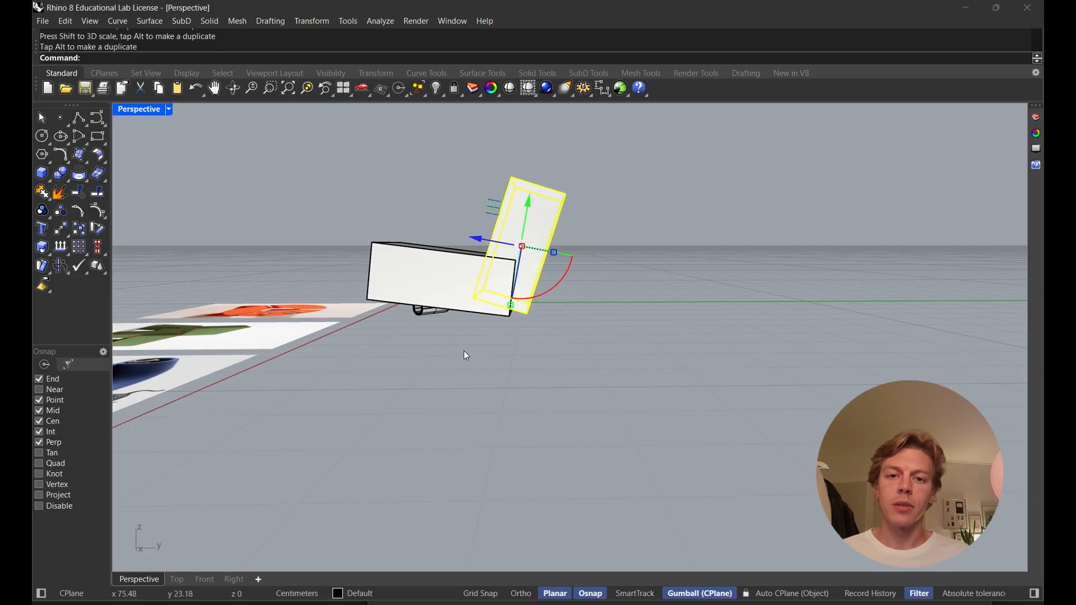
{"action": "right_click_drag", "start_coordinate": [465, 352], "coordinate": [692, 374]}
{"action": "left_click", "coordinate": [718, 343]}
Turn on Grid Snap and try starting a leg box beside the seat on the 10 cm snap grid
{"action": "right_click_drag", "start_coordinate": [717, 343], "coordinate": [567, 264]}
{"action": "scroll", "coordinate": [702, 303], "scroll_direction": "down", "scroll_amount": 4}
{"action": "scroll", "coordinate": [646, 291], "scroll_direction": "up", "scroll_amount": 6}
{"action": "scroll", "coordinate": [564, 289], "scroll_direction": "down", "scroll_amount": 6}
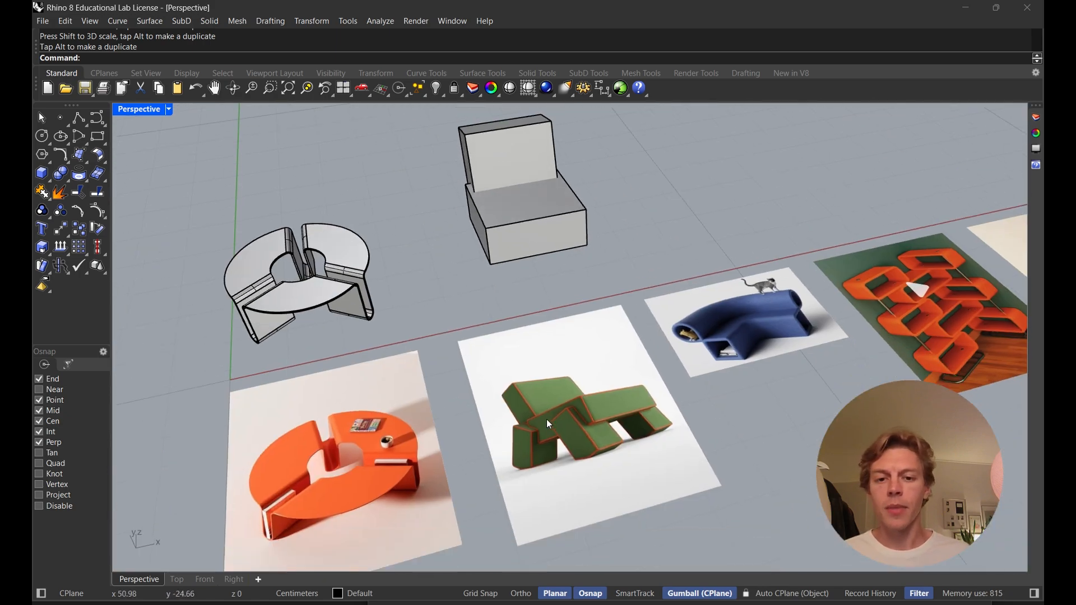
{"action": "left_click", "coordinate": [45, 176]}
{"action": "right_click_drag", "start_coordinate": [392, 264], "coordinate": [414, 277]}
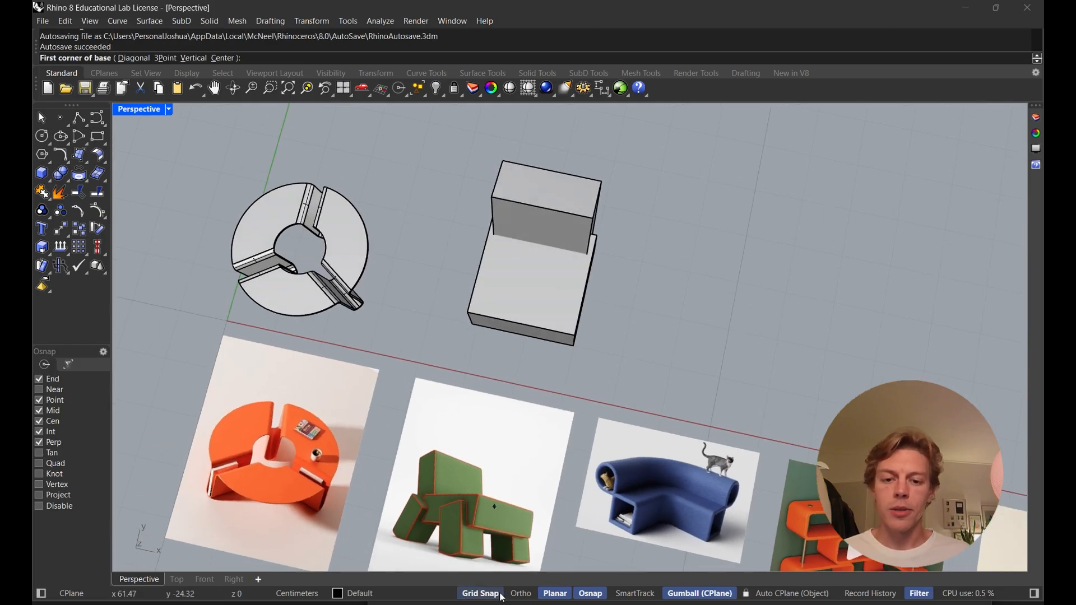
{"action": "right_click_drag", "start_coordinate": [606, 367], "coordinate": [647, 372]}
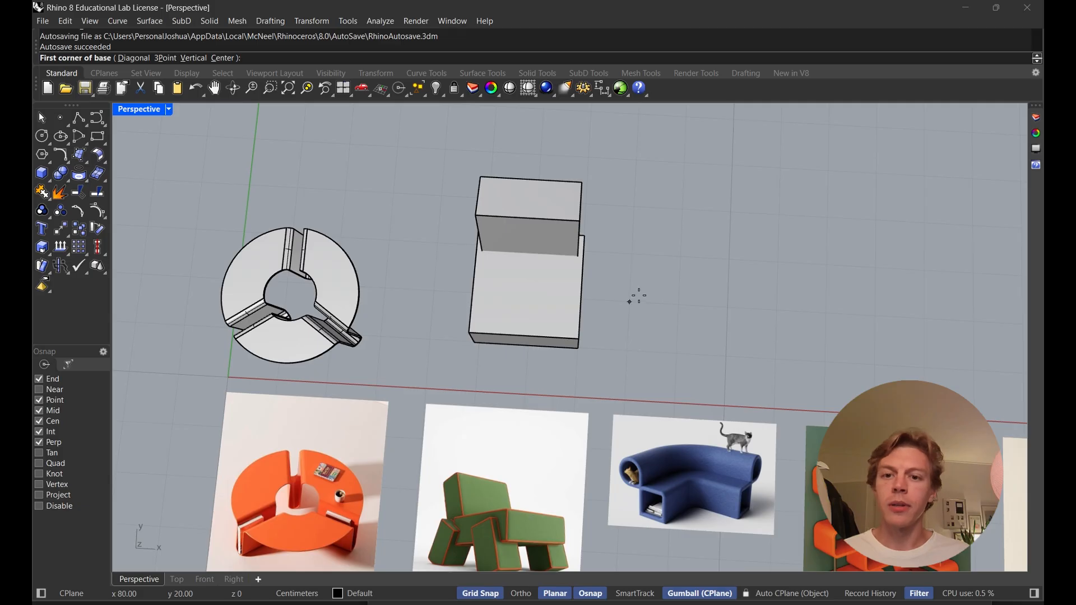
{"action": "scroll", "coordinate": [641, 351], "scroll_direction": "up", "scroll_amount": 5}
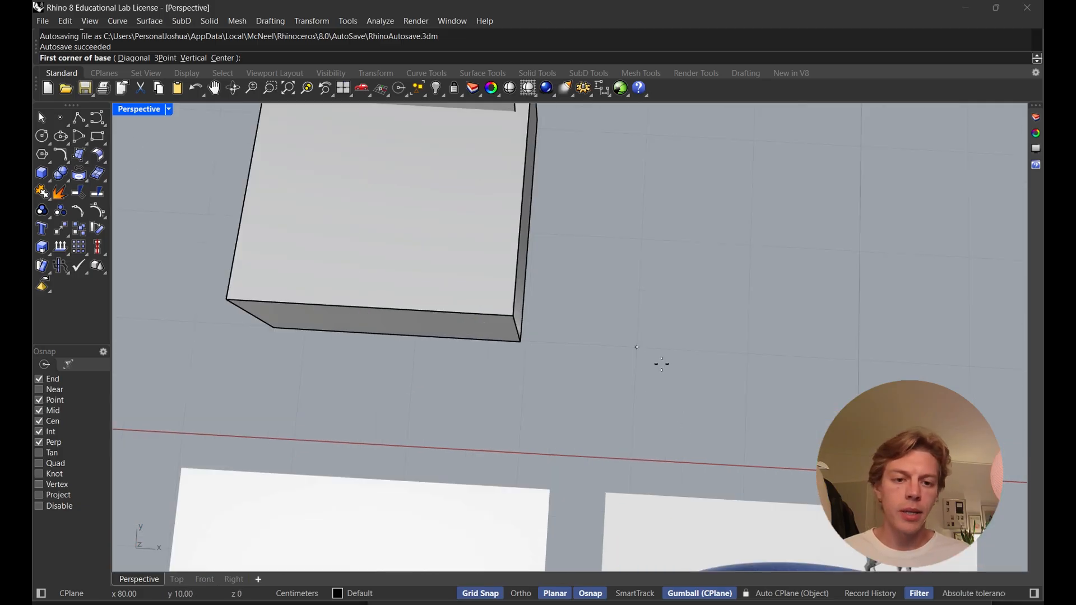
{"action": "left_click", "coordinate": [626, 362]}
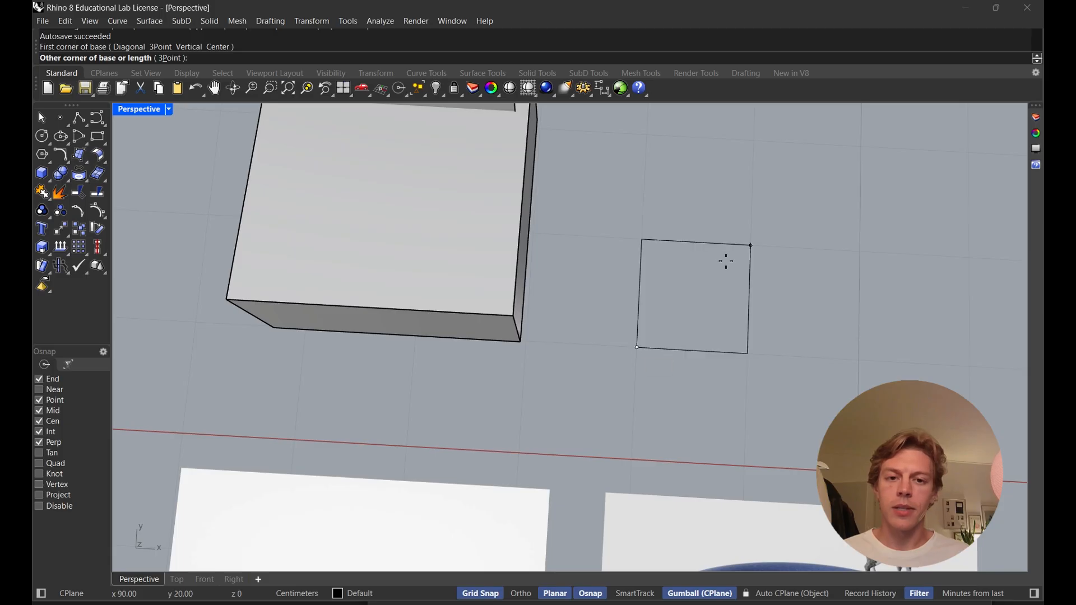
{"action": "key", "text": "Escape"}
Set the active viewport's grid snap spacing to 1 cm with the Grid command
{"action": "scroll", "coordinate": [654, 258], "scroll_direction": "down", "scroll_amount": 2}
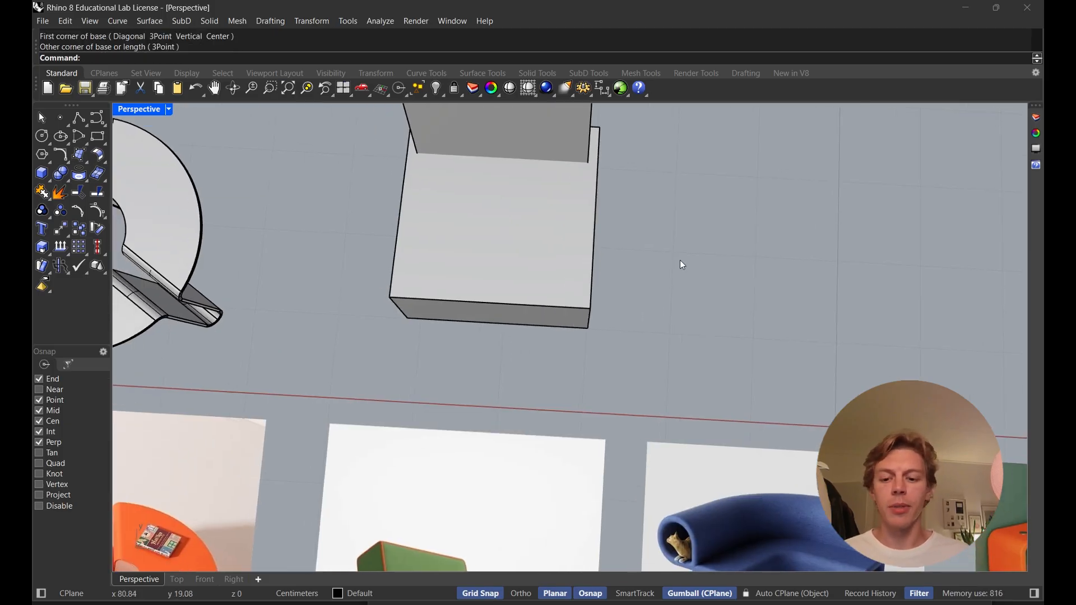
{"action": "type", "text": "Grid"}
{"action": "key", "text": "Return"}
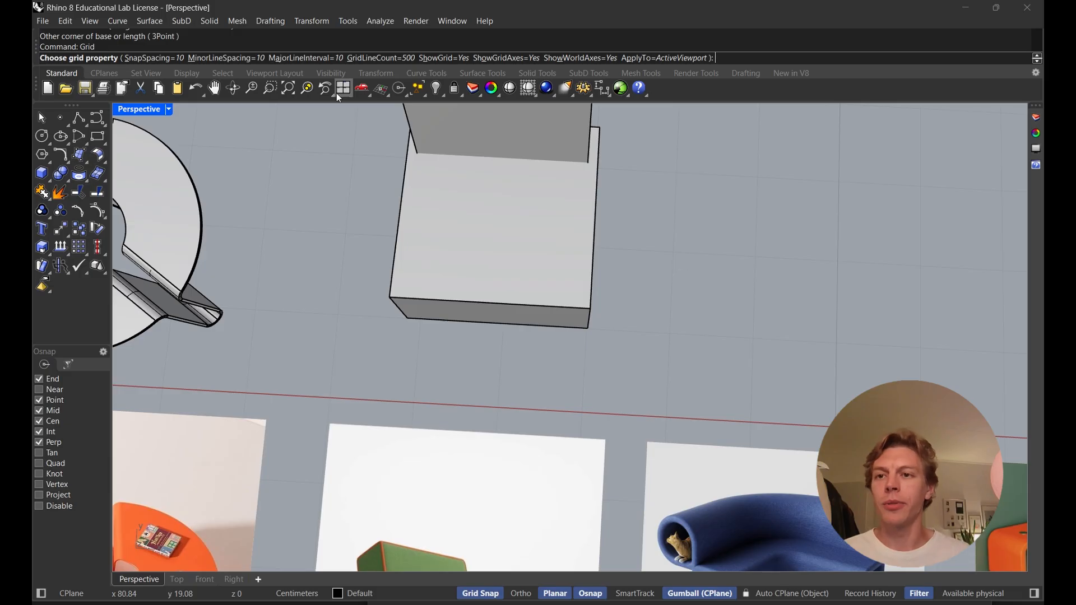
{"action": "left_click", "coordinate": [159, 59]}
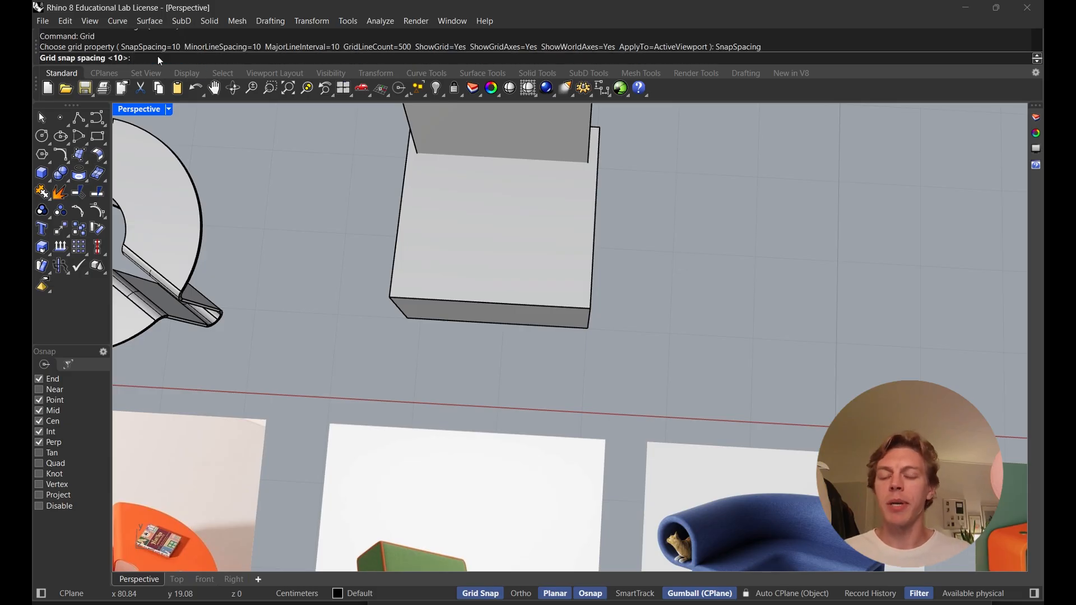
{"action": "type", "text": "1"}
{"action": "key", "text": "Return"}
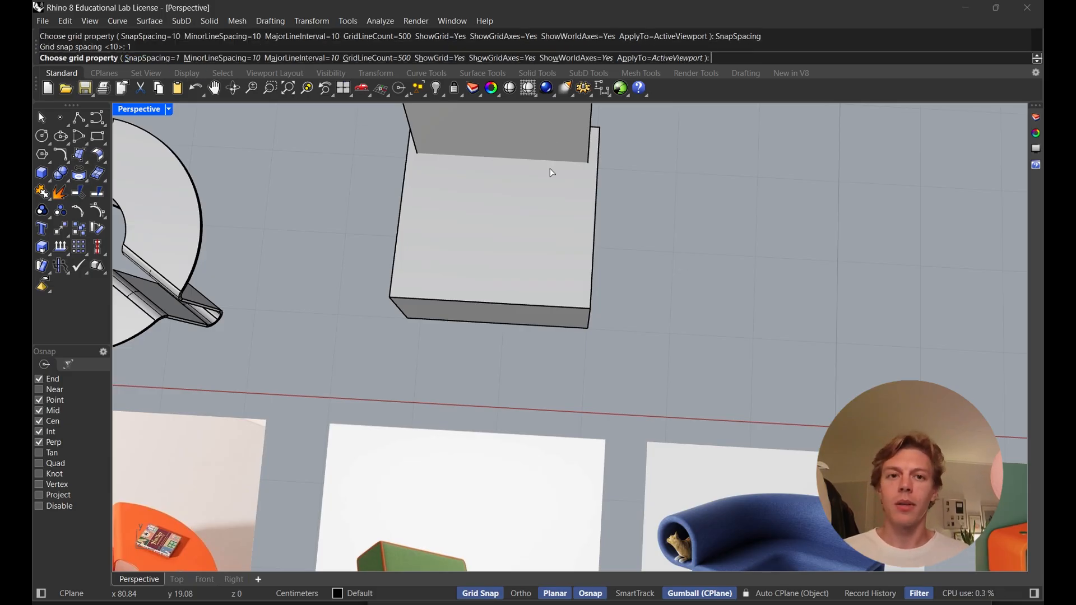
{"action": "key", "text": "Return"}
Draw an upright box with a base of about 8 by 8 cm beside the seat as a chair leg
{"action": "right_click_drag", "start_coordinate": [694, 249], "coordinate": [202, 170], "text": "shift"}
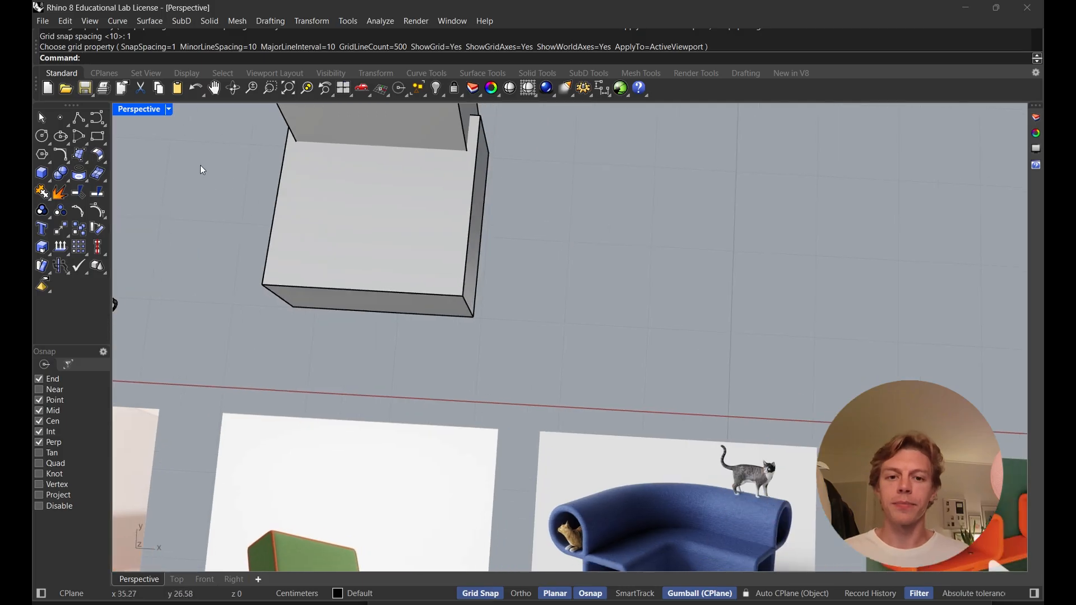
{"action": "left_click", "coordinate": [99, 138]}
{"action": "left_click", "coordinate": [45, 176]}
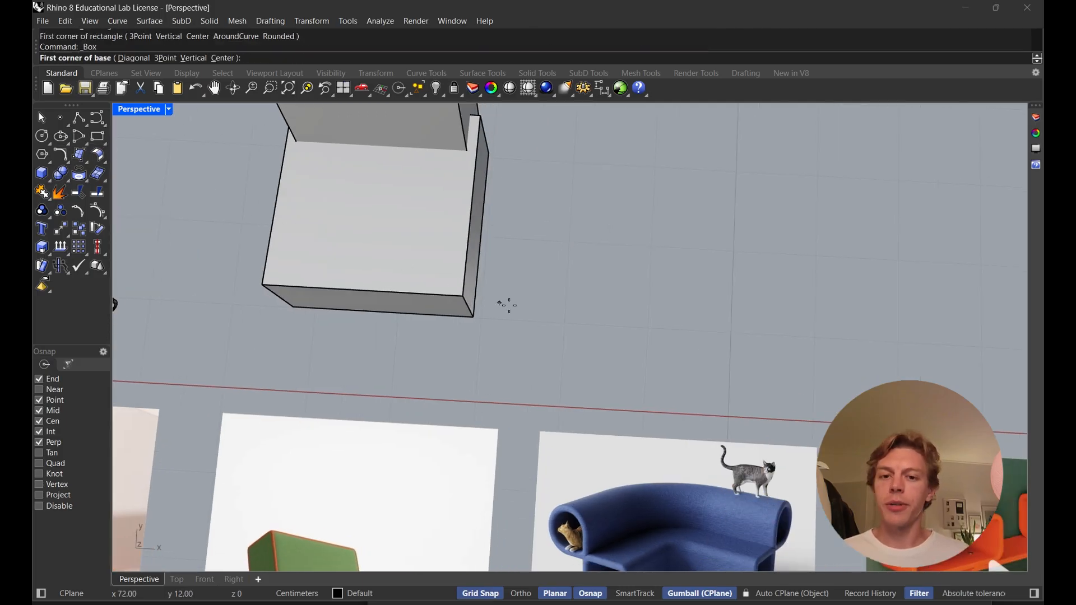
{"action": "left_click", "coordinate": [565, 323]}
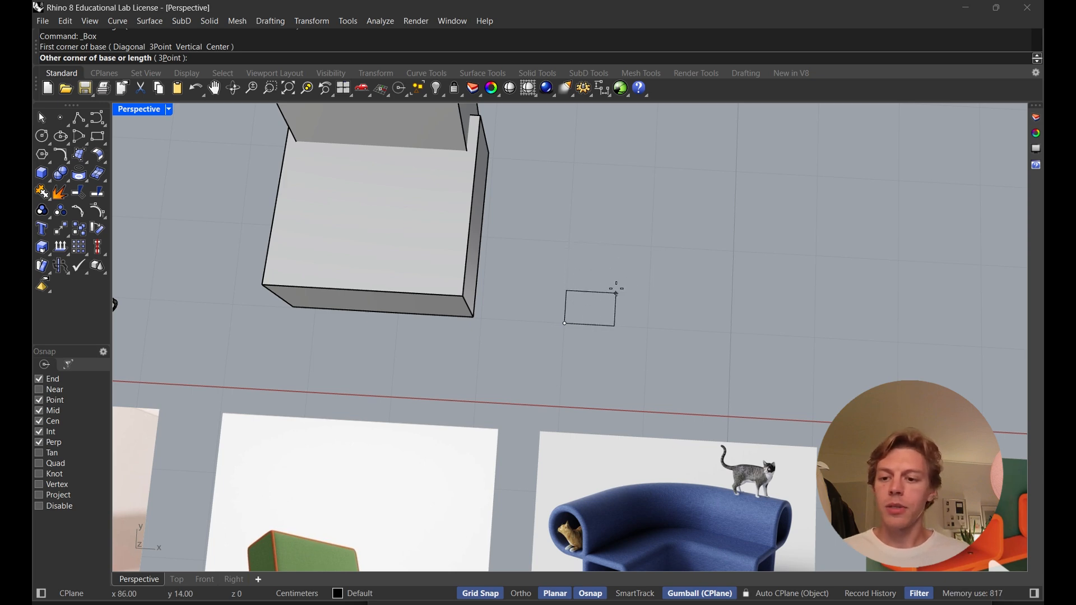
{"action": "left_click", "coordinate": [634, 263]}
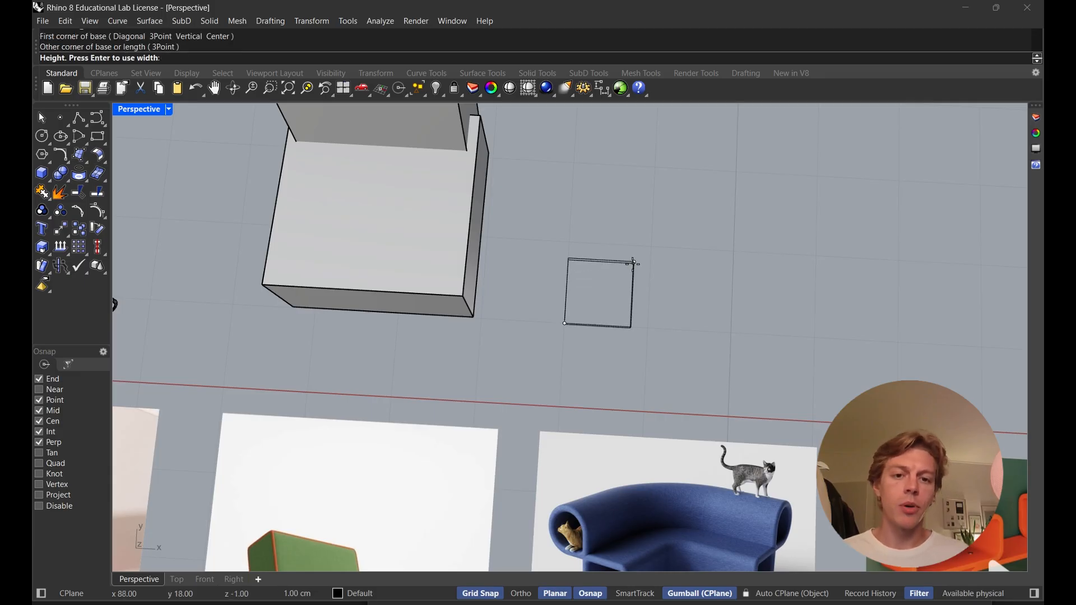
{"action": "left_click", "coordinate": [627, 227]}
Move the leg box along the X and Y axes so it overlaps the seat's side near the front corner
{"action": "right_click_drag", "start_coordinate": [617, 223], "coordinate": [527, 157]}
{"action": "right_click_drag", "start_coordinate": [540, 205], "coordinate": [652, 250]}
{"action": "left_click", "coordinate": [689, 273]}
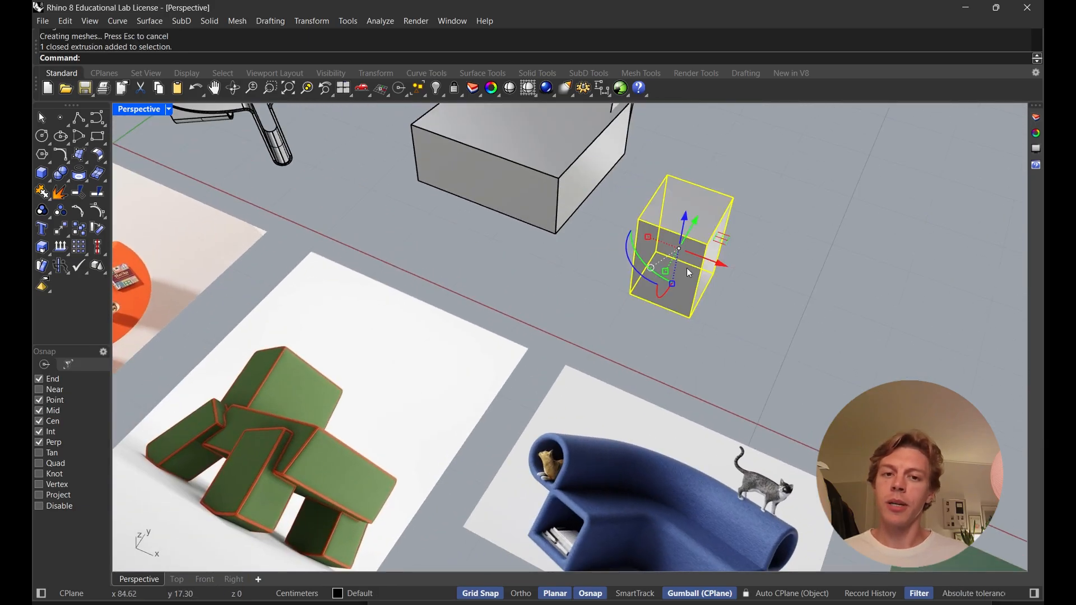
{"action": "left_click_drag", "start_coordinate": [723, 272], "coordinate": [561, 222]}
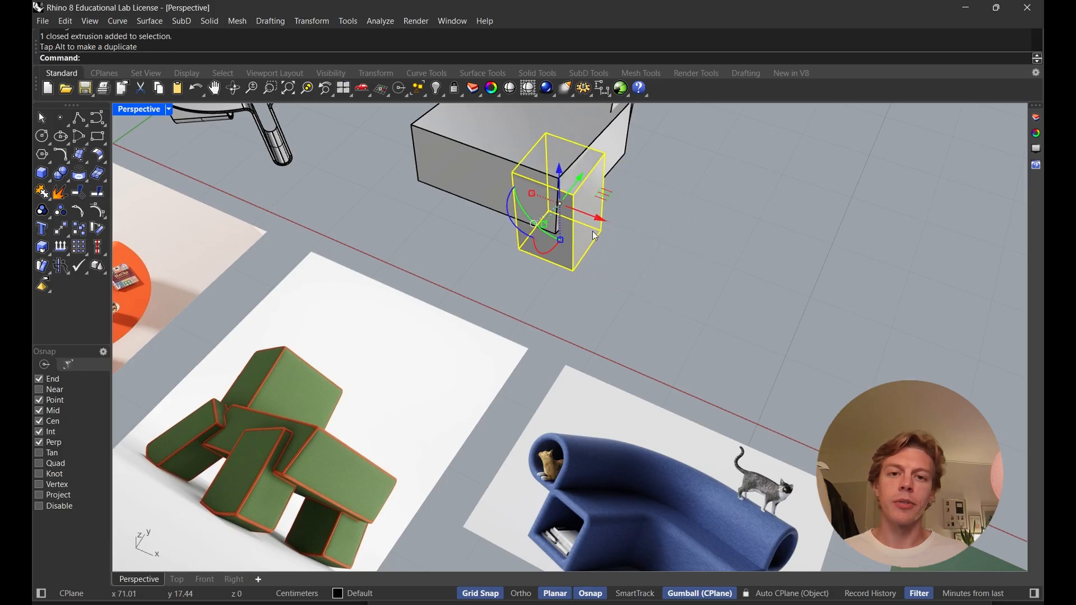
{"action": "right_click_drag", "start_coordinate": [560, 222], "coordinate": [534, 257]}
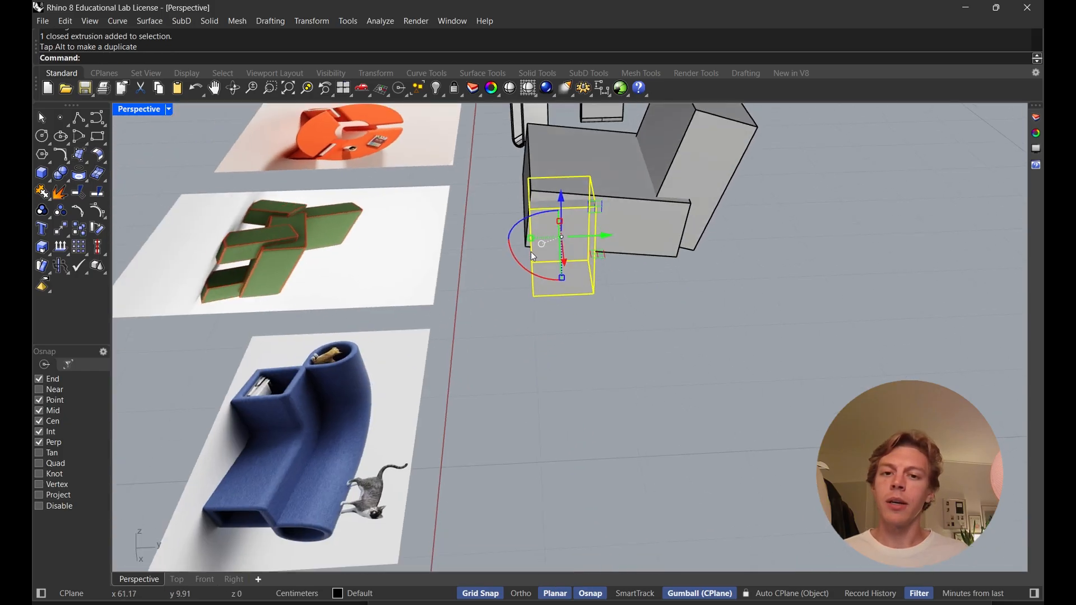
{"action": "left_click_drag", "start_coordinate": [610, 241], "coordinate": [583, 237]}
{"action": "right_click_drag", "start_coordinate": [583, 236], "coordinate": [519, 168]}
{"action": "left_click_drag", "start_coordinate": [661, 198], "coordinate": [693, 199]}
Tilt the front leg about the X axis so its foot angles forward, and lower it slightly
{"action": "right_click_drag", "start_coordinate": [673, 241], "coordinate": [530, 207]}
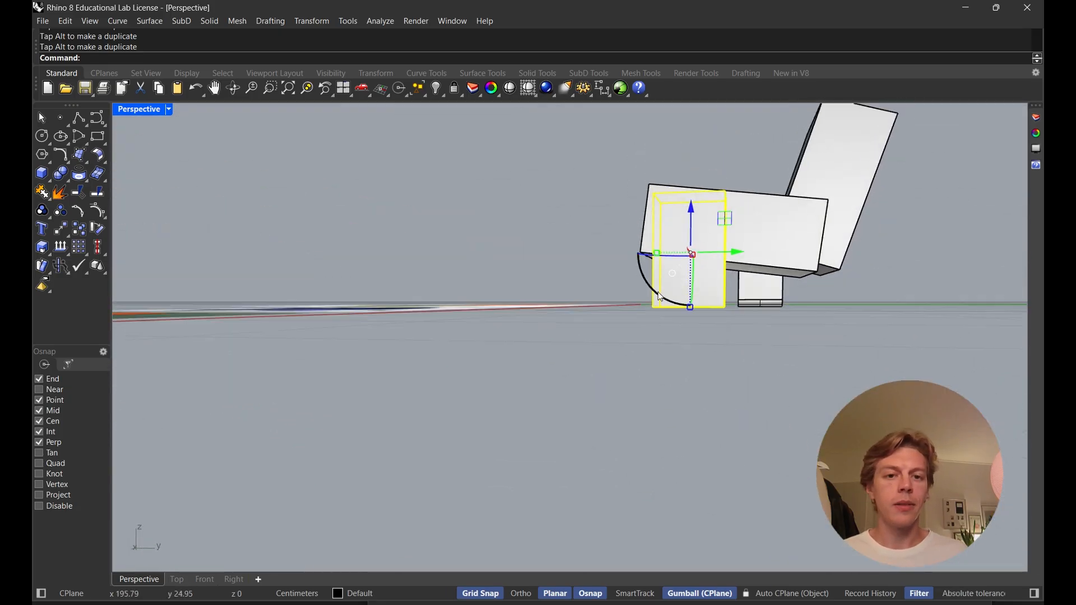
{"action": "left_click_drag", "start_coordinate": [661, 297], "coordinate": [628, 280]}
{"action": "right_click_drag", "start_coordinate": [628, 281], "coordinate": [549, 266]}
{"action": "left_click_drag", "start_coordinate": [727, 225], "coordinate": [720, 241]}
Duplicate the tilted front leg about 14 cm along the Y axis toward the back of the seat
{"action": "right_click_drag", "start_coordinate": [634, 270], "coordinate": [743, 322]}
{"action": "left_click", "coordinate": [831, 311]}
{"action": "right_click_drag", "start_coordinate": [829, 312], "coordinate": [677, 312]}
{"action": "left_click", "coordinate": [788, 308]}
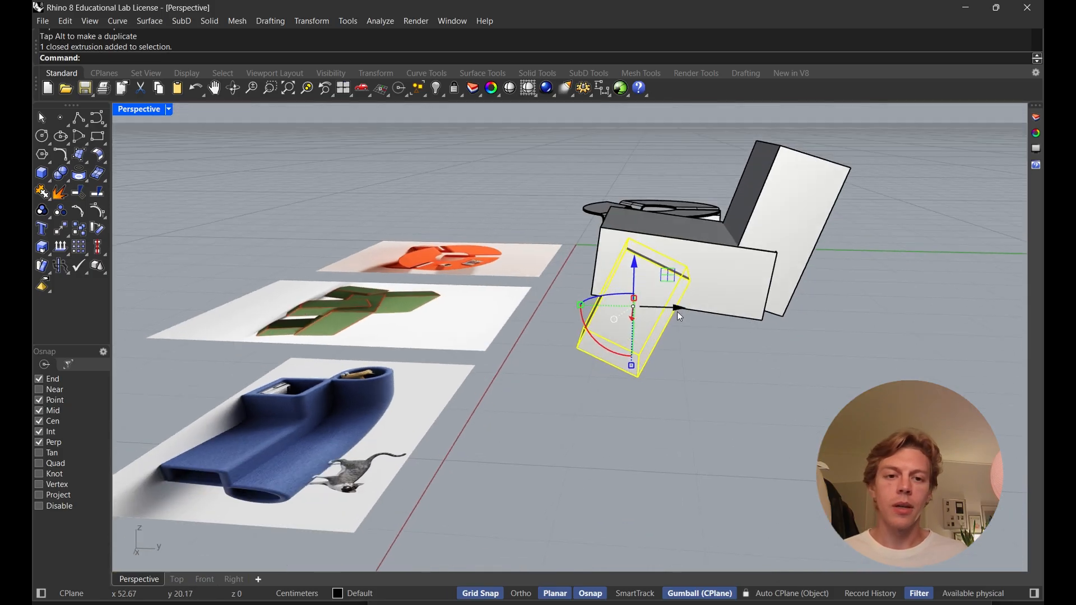
{"action": "left_click_drag", "start_coordinate": [673, 308], "coordinate": [798, 324]}
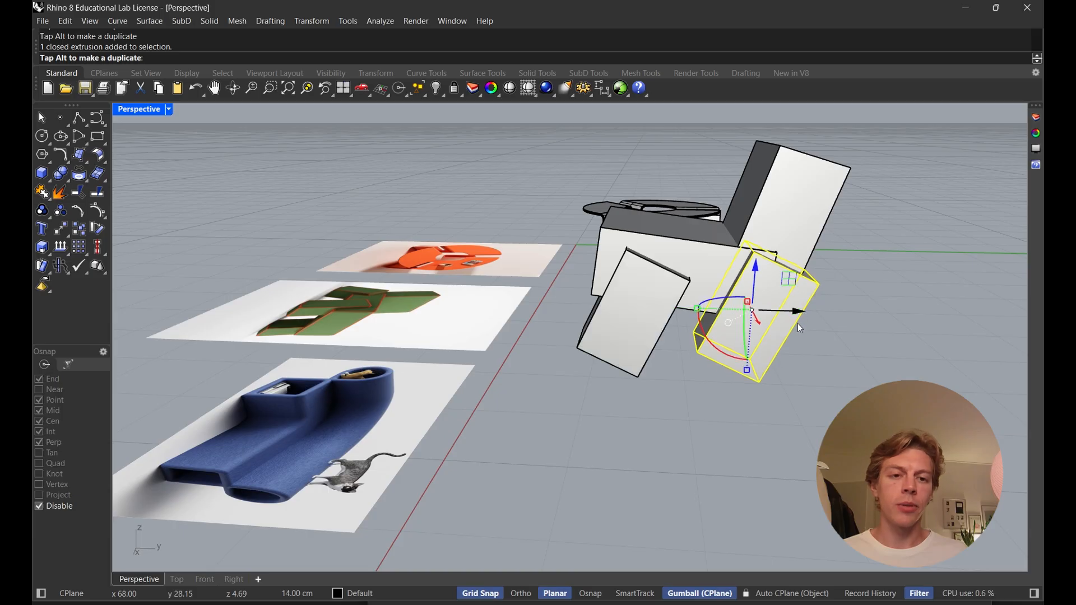
Rotate the rear leg about the X axis so its foot angles backward, lower it slightly and deselect it
{"action": "right_click_drag", "start_coordinate": [798, 324], "coordinate": [605, 312]}
{"action": "left_click_drag", "start_coordinate": [606, 312], "coordinate": [717, 292]}
{"action": "left_click", "coordinate": [709, 282]}
{"action": "left_click", "coordinate": [601, 288]}
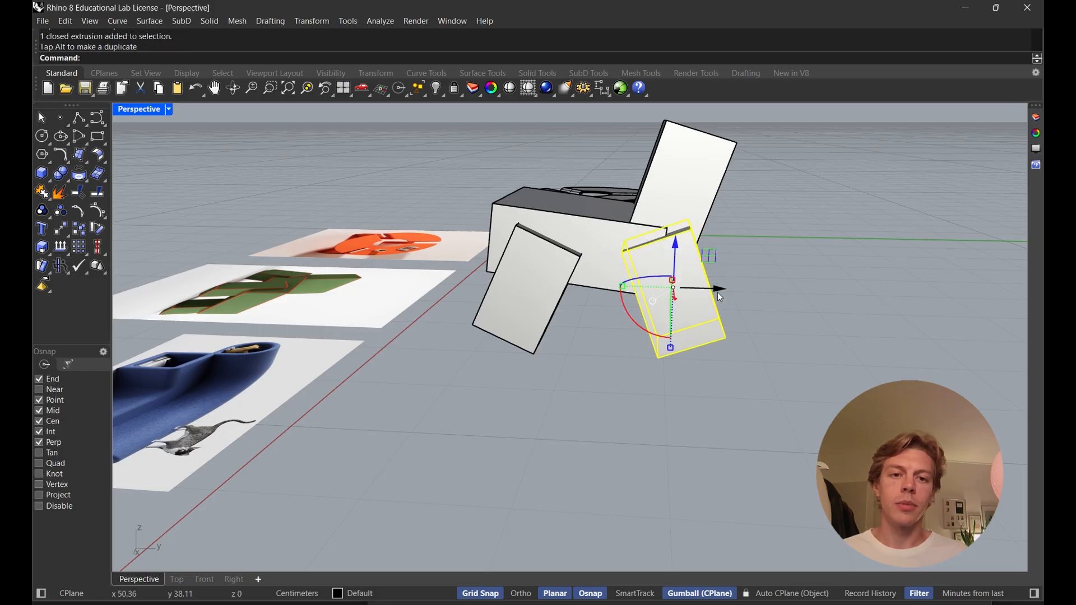
{"action": "right_click_drag", "start_coordinate": [426, 264], "coordinate": [633, 252]}
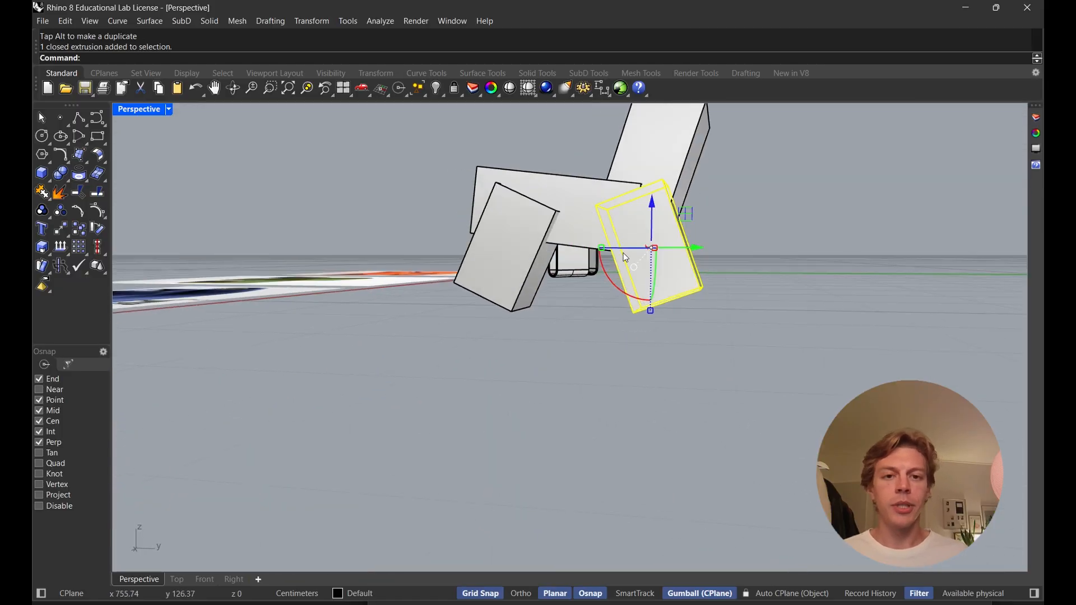
{"action": "left_click_drag", "start_coordinate": [610, 280], "coordinate": [614, 284]}
{"action": "right_click_drag", "start_coordinate": [614, 285], "coordinate": [681, 218]}
{"action": "left_click_drag", "start_coordinate": [672, 203], "coordinate": [674, 213]}
{"action": "left_click", "coordinate": [605, 143]}
Mirror the front and rear legs to the seat's other side about a plane through the front edge's midpoint, keeping the originals
{"action": "right_click_drag", "start_coordinate": [605, 151], "coordinate": [656, 312]}
{"action": "left_click", "coordinate": [613, 322]}
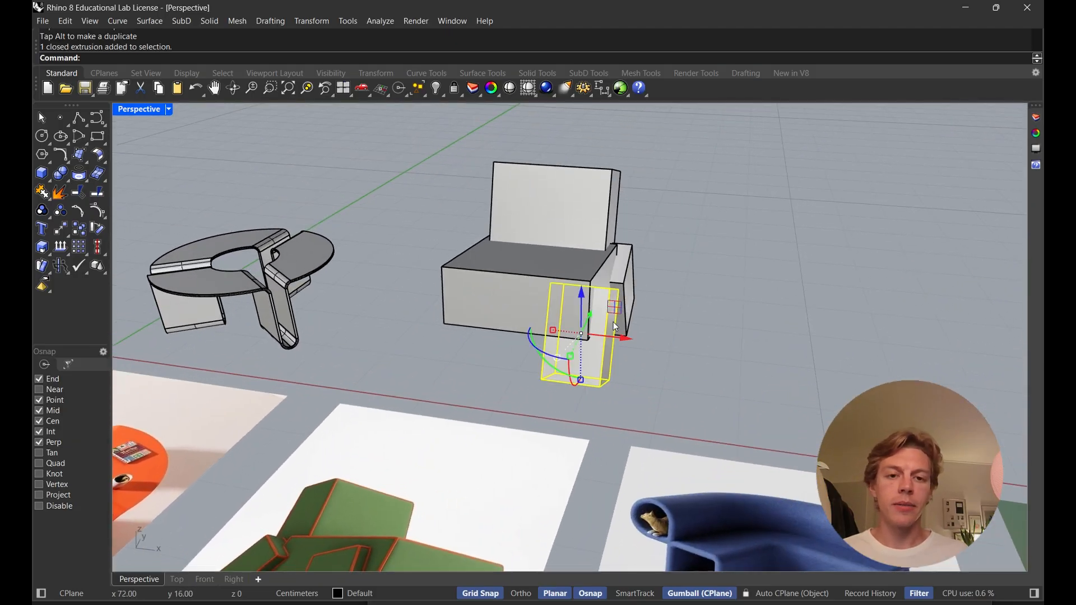
{"action": "left_click", "coordinate": [628, 281], "text": "shift"}
{"action": "right_click_drag", "start_coordinate": [645, 251], "coordinate": [696, 272]}
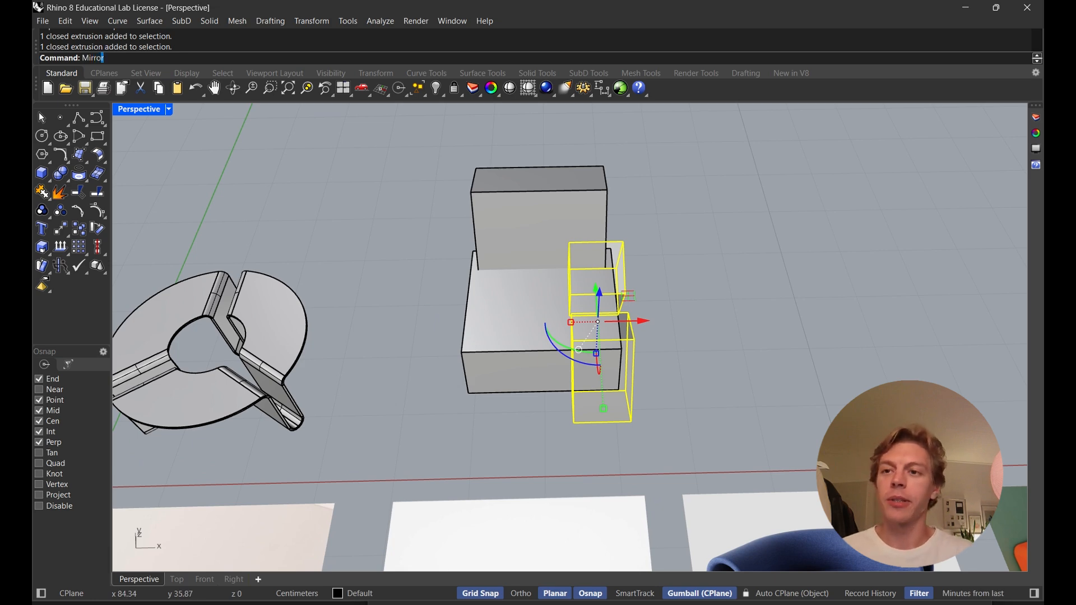
{"action": "type", "text": "r"}
{"action": "key", "text": "Return"}
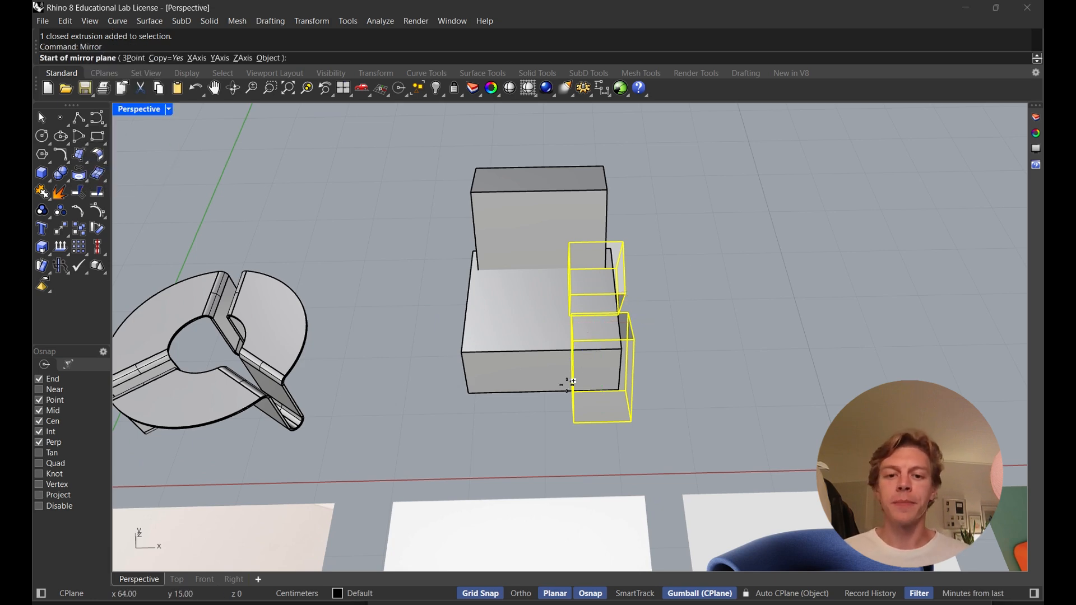
{"action": "right_click_drag", "start_coordinate": [571, 382], "coordinate": [544, 336]}
{"action": "left_click", "coordinate": [547, 346]}
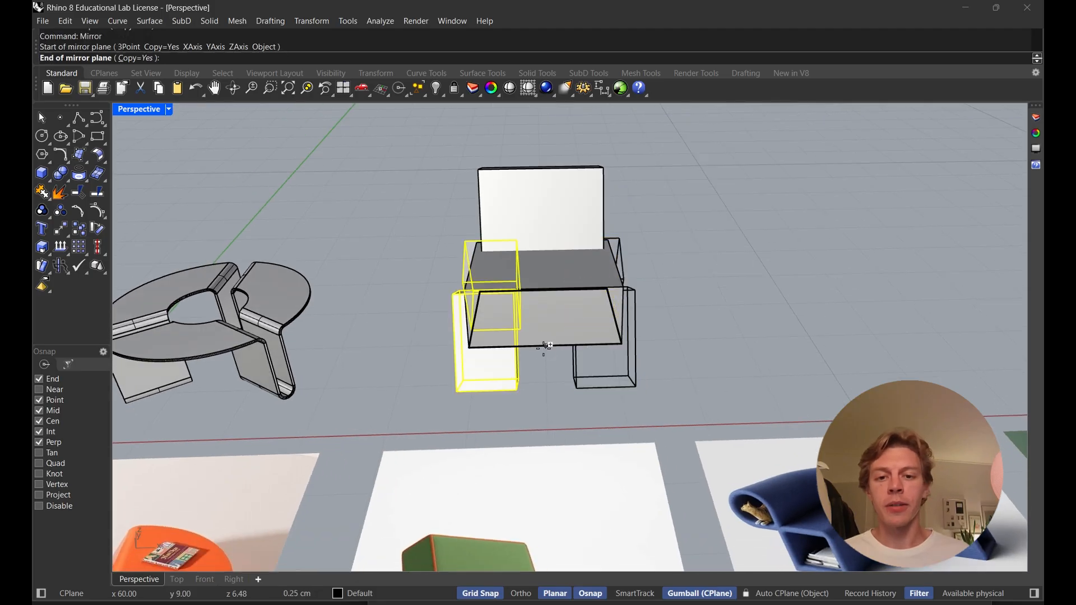
{"action": "left_click", "coordinate": [547, 410]}
{"action": "right_click_drag", "start_coordinate": [547, 410], "coordinate": [666, 388]}
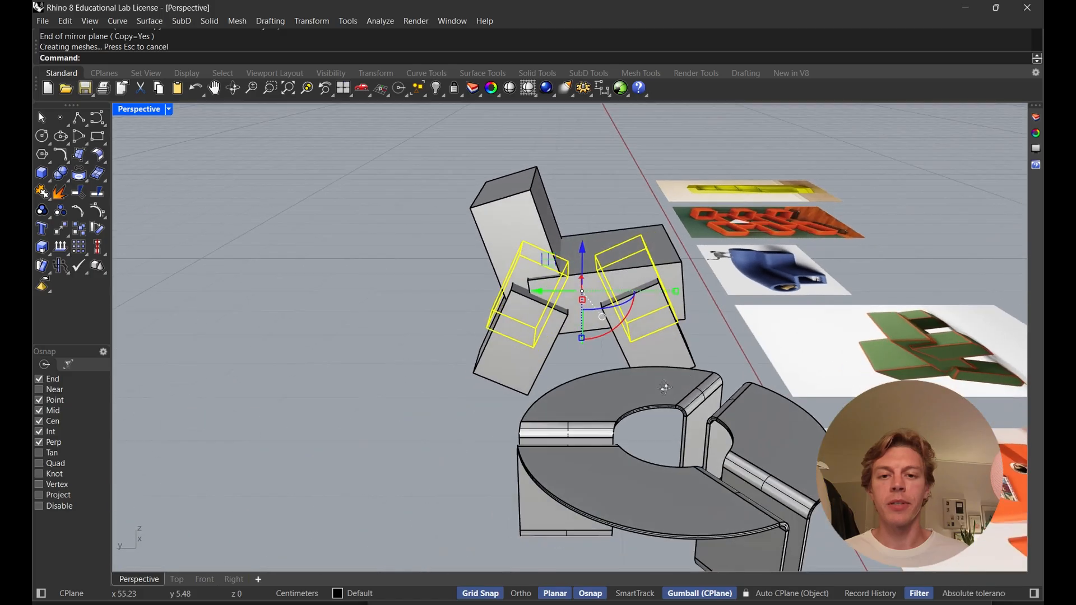
Select the whole chair, raise it slightly along the Z axis and deselect it
{"action": "right_click_drag", "start_coordinate": [644, 177], "coordinate": [466, 351]}
{"action": "right_click_drag", "start_coordinate": [630, 314], "coordinate": [581, 343]}
{"action": "scroll", "coordinate": [582, 344], "scroll_direction": "up", "scroll_amount": 5}
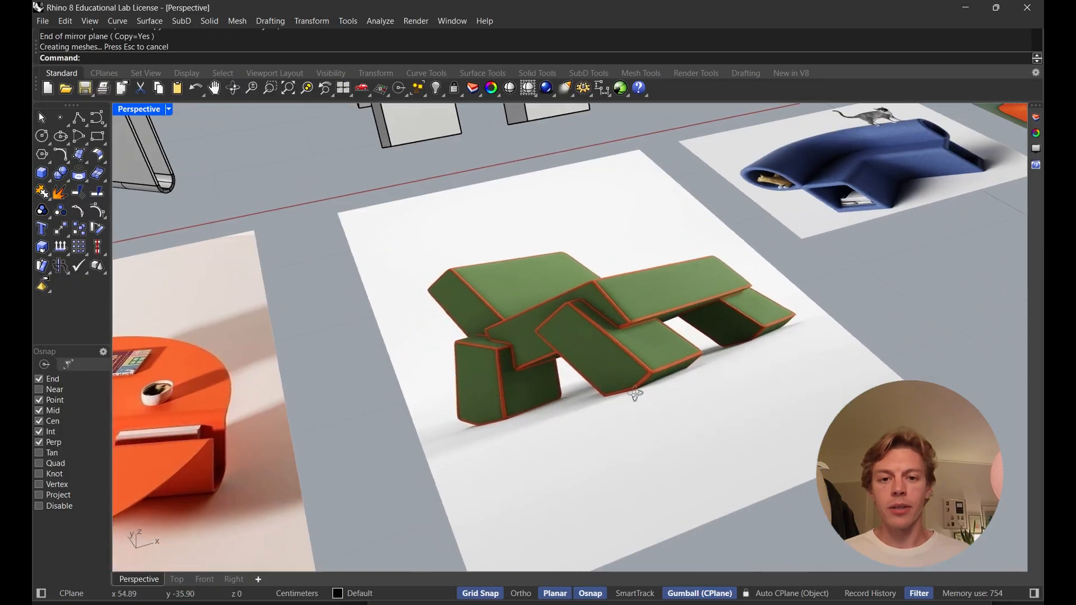
{"action": "right_click_drag", "start_coordinate": [636, 396], "coordinate": [596, 427]}
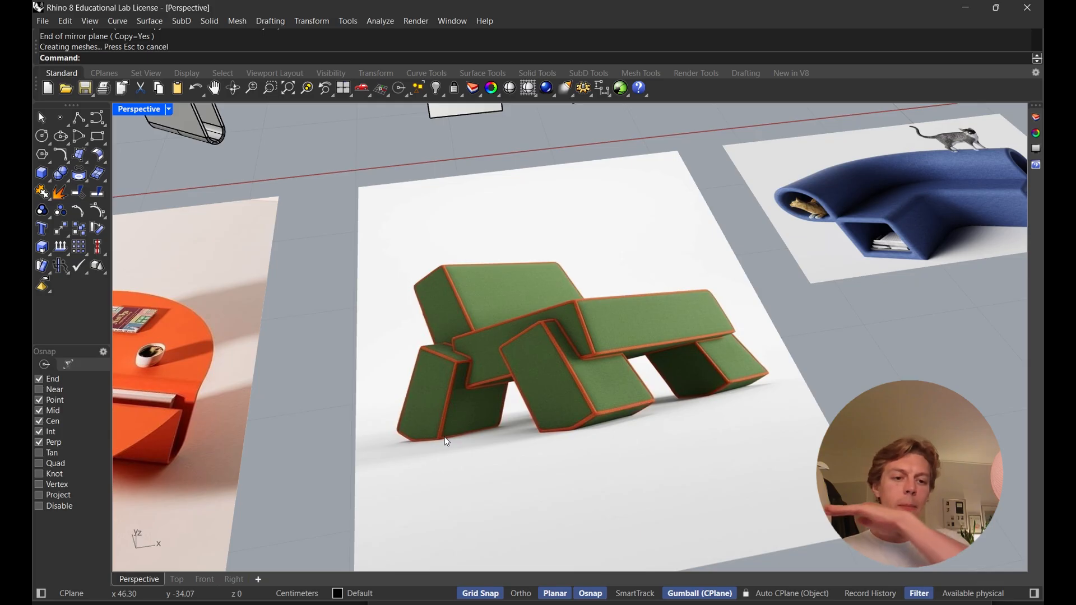
{"action": "right_click_drag", "start_coordinate": [489, 145], "coordinate": [684, 252], "text": "shift"}
{"action": "right_click_drag", "start_coordinate": [505, 275], "coordinate": [772, 308]}
{"action": "left_click", "coordinate": [436, 307]}
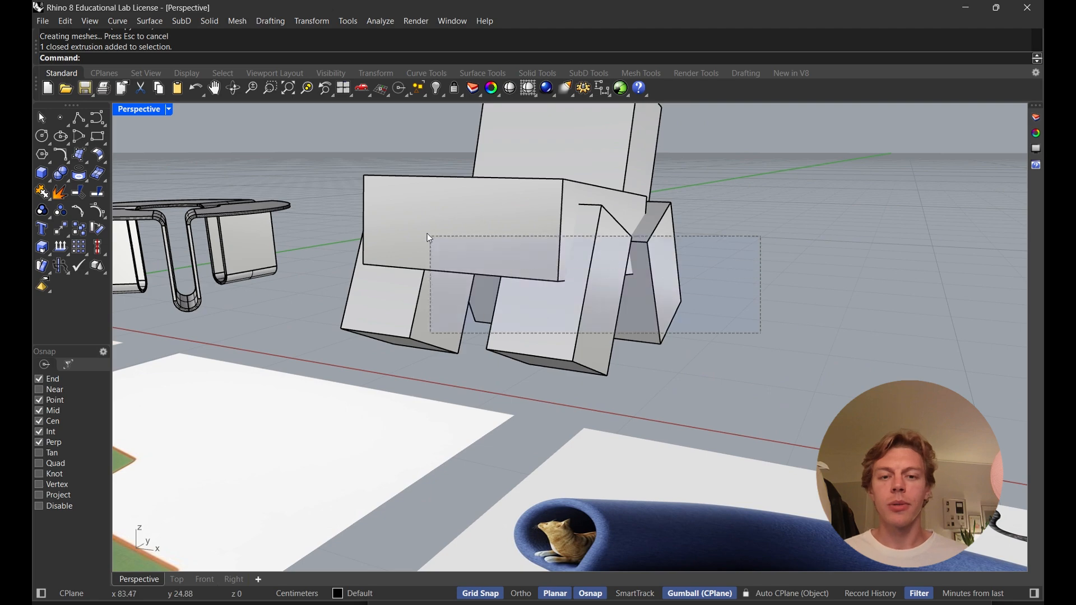
{"action": "left_click_drag", "start_coordinate": [427, 234], "coordinate": [426, 233]}
{"action": "mouse_move", "coordinate": [522, 208]}
{"action": "right_mouse_down"}
{"action": "mouse_move", "coordinate": [403, 203]}
{"action": "mouse_move", "coordinate": [542, 202]}
{"action": "right_mouse_up"}
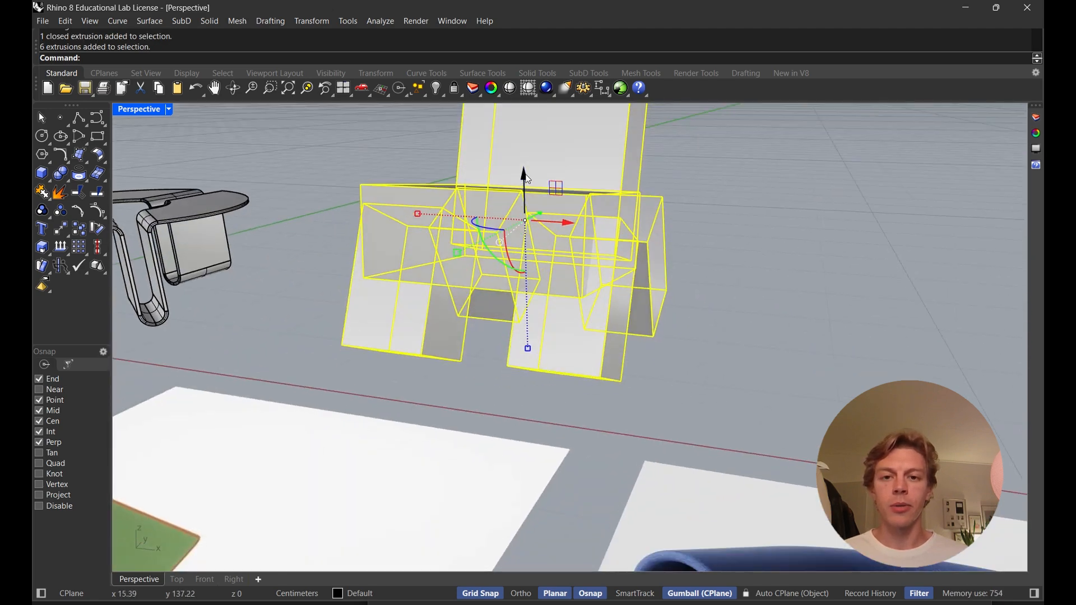
{"action": "left_click_drag", "start_coordinate": [525, 175], "coordinate": [525, 164]}
{"action": "right_click_drag", "start_coordinate": [684, 237], "coordinate": [578, 280]}
{"action": "left_click", "coordinate": [761, 250]}
{"action": "scroll", "coordinate": [574, 281], "scroll_direction": "down", "scroll_amount": 3}
Select both front legs together, shift them slightly relative to the seat and deselect them
{"action": "left_click", "coordinate": [537, 280]}
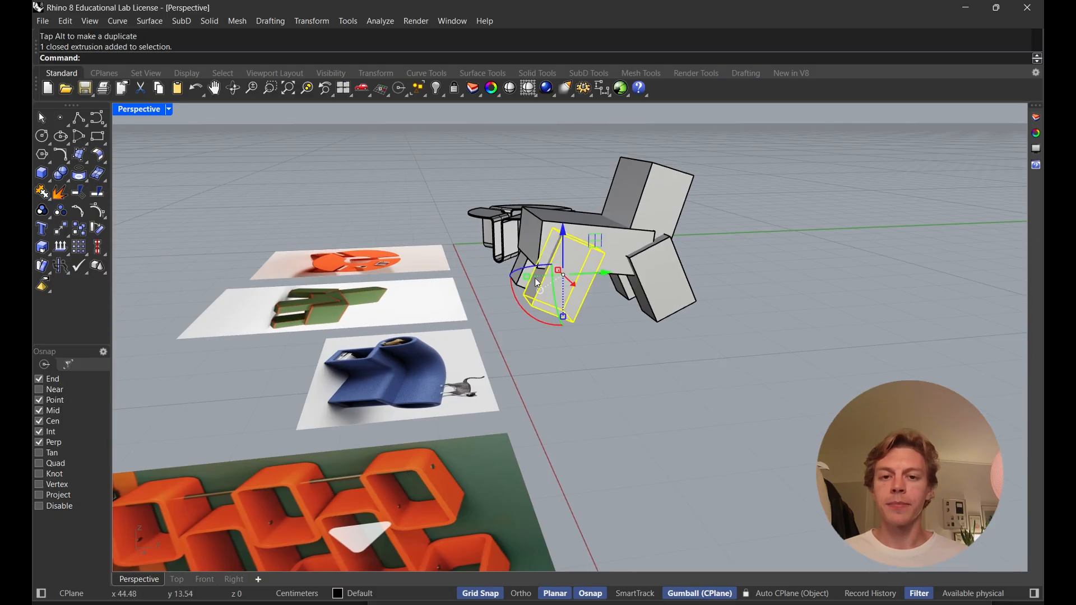
{"action": "left_click", "coordinate": [523, 262], "text": "shift"}
{"action": "left_click_drag", "start_coordinate": [523, 282], "coordinate": [555, 229]}
{"action": "left_click", "coordinate": [735, 246]}
{"action": "right_click_drag", "start_coordinate": [735, 245], "coordinate": [897, 248]}
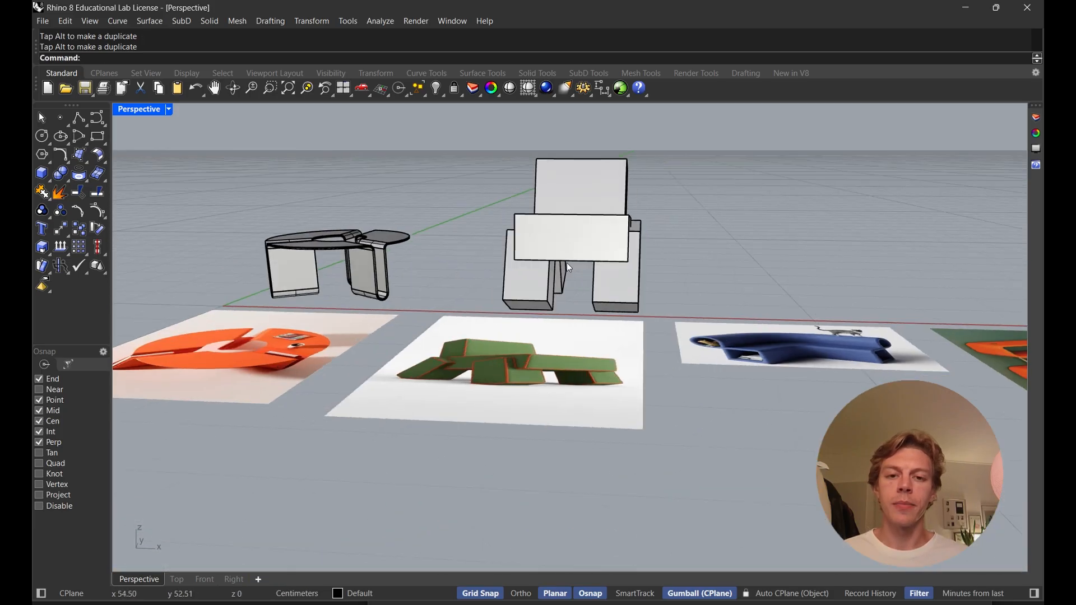
Try to raise a single edge of one leg along the Z axis, and undo that move
{"action": "right_click_drag", "start_coordinate": [569, 268], "coordinate": [573, 316]}
{"action": "left_click", "coordinate": [603, 289], "text": "ctrl+shift"}
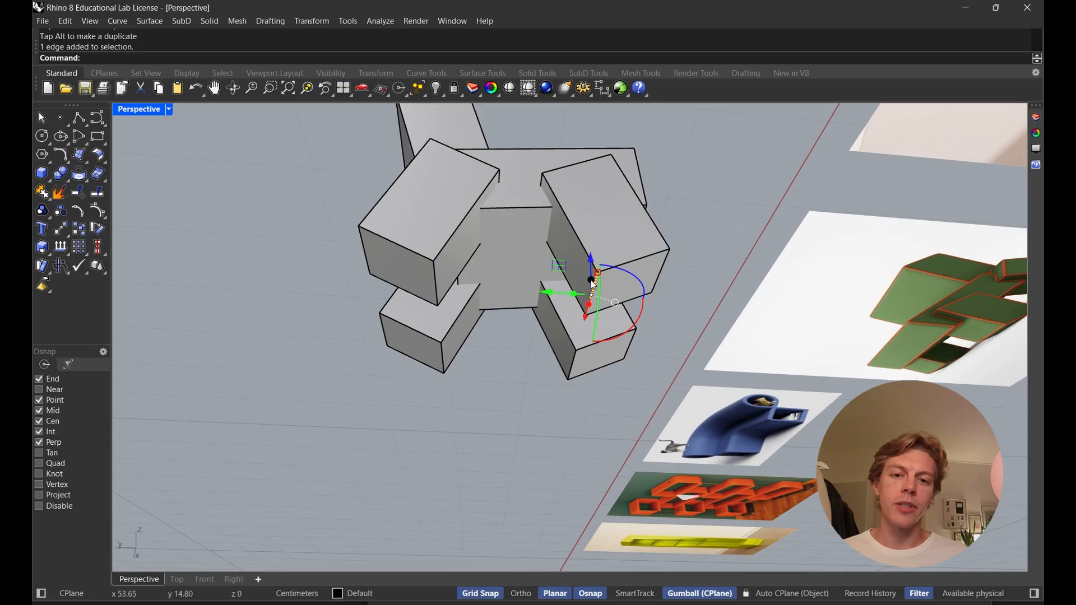
{"action": "left_click_drag", "start_coordinate": [591, 260], "coordinate": [592, 234]}
{"action": "right_click_drag", "start_coordinate": [628, 342], "coordinate": [347, 231]}
{"action": "key", "text": "ctrl+z"}
{"action": "scroll", "coordinate": [667, 287], "scroll_direction": "up", "scroll_amount": 3}
{"action": "left_click", "coordinate": [700, 298]}
Draw a large box under the chair, reaching past all four legs and extending down from the ground plane
{"action": "scroll", "coordinate": [701, 299], "scroll_direction": "down", "scroll_amount": 5}
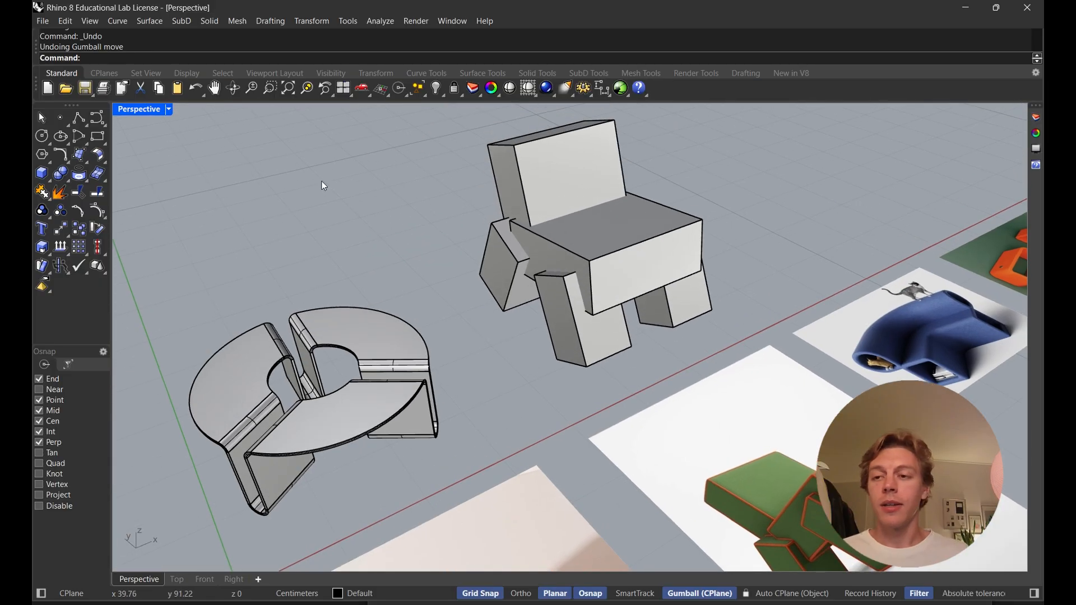
{"action": "left_click", "coordinate": [42, 173]}
{"action": "right_click_drag", "start_coordinate": [281, 192], "coordinate": [380, 239]}
{"action": "left_click", "coordinate": [459, 179]}
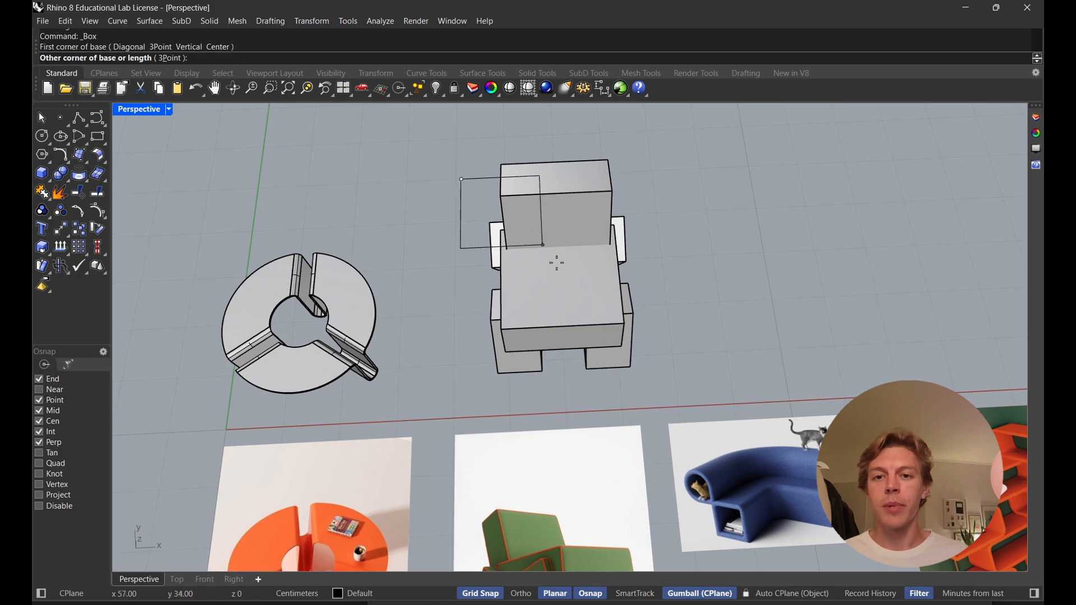
{"action": "left_click", "coordinate": [687, 395]}
{"action": "mouse_move", "coordinate": [687, 394]}
{"action": "right_mouse_down"}
{"action": "mouse_move", "coordinate": [646, 319]}
{"action": "mouse_move", "coordinate": [597, 366]}
{"action": "mouse_move", "coordinate": [678, 391]}
{"action": "mouse_move", "coordinate": [822, 400]}
{"action": "mouse_move", "coordinate": [920, 426]}
{"action": "right_mouse_up"}
{"action": "left_click", "coordinate": [621, 385]}
{"action": "scroll", "coordinate": [639, 359], "scroll_direction": "up", "scroll_amount": 4}
{"action": "right_click_drag", "start_coordinate": [634, 358], "coordinate": [773, 308]}
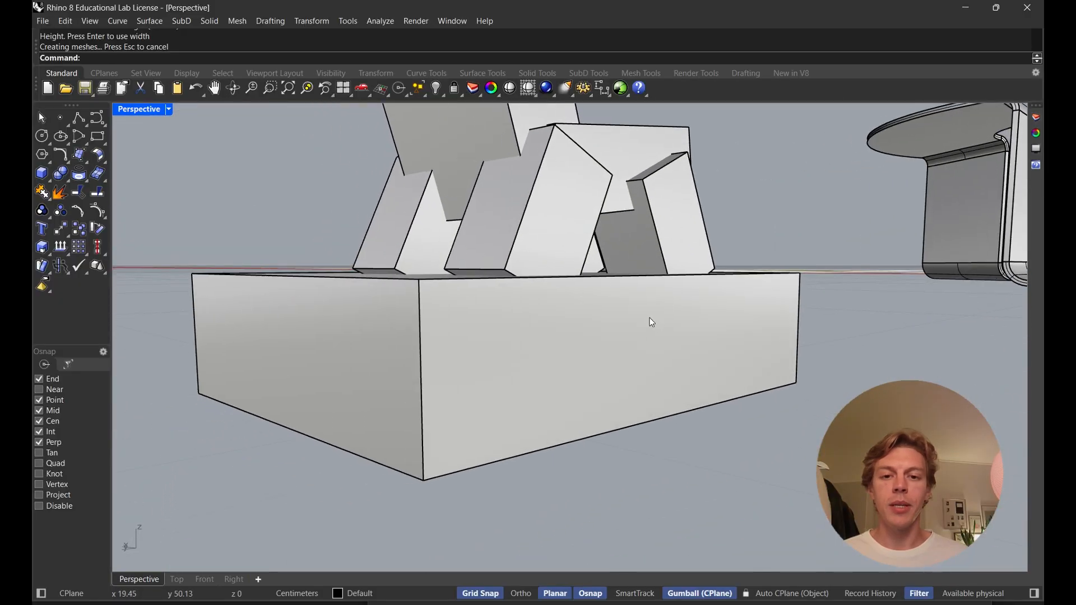
{"action": "right_click_drag", "start_coordinate": [650, 317], "coordinate": [752, 359]}
Set the front view to Shaded display and maximize it to check the leg ends against the box's top
{"action": "double_click", "coordinate": [130, 110]}
{"action": "left_click", "coordinate": [146, 344]}
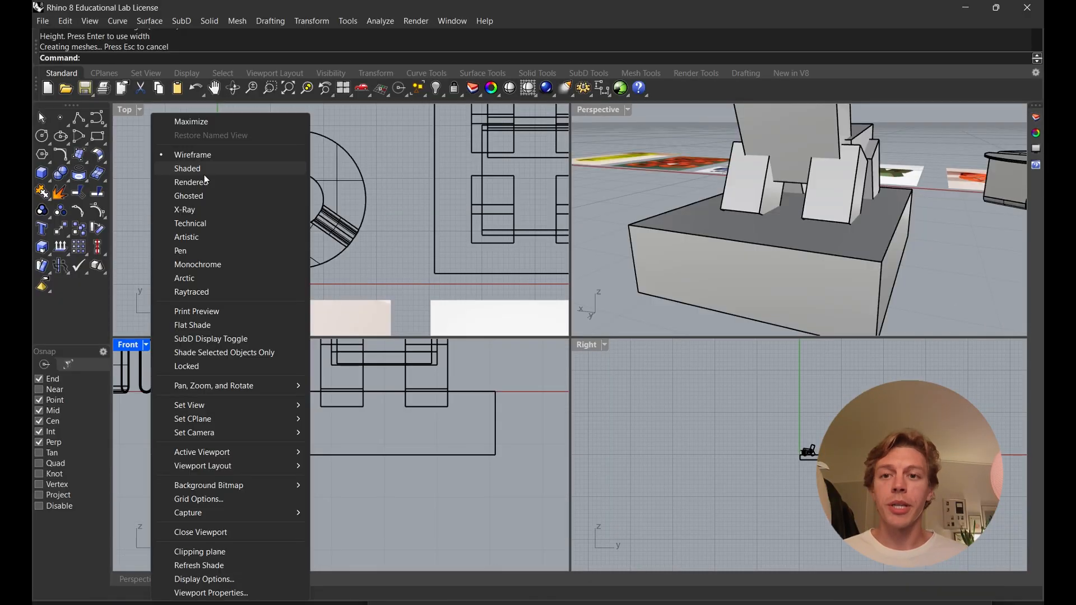
{"action": "left_click", "coordinate": [213, 169]}
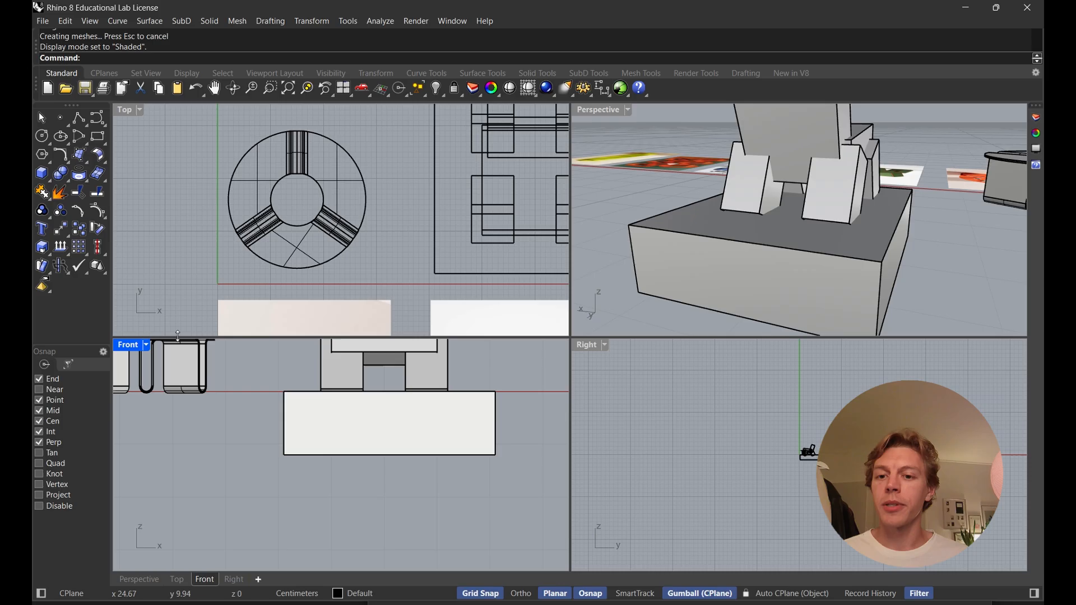
{"action": "double_click", "coordinate": [143, 347]}
{"action": "right_click_drag", "start_coordinate": [449, 265], "coordinate": [385, 335]}
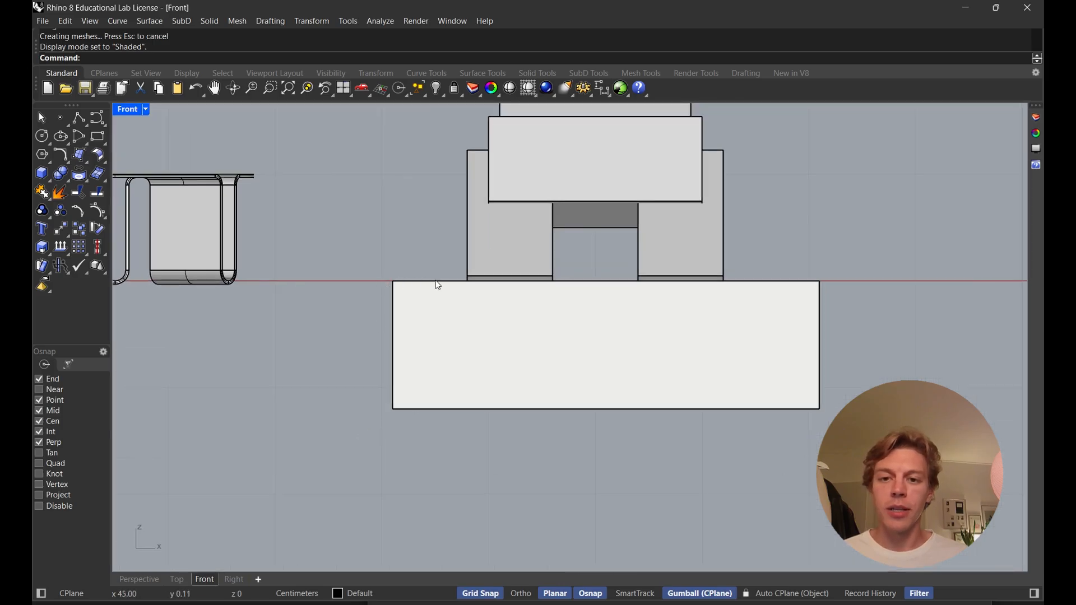
{"action": "right_click_drag", "start_coordinate": [733, 281], "coordinate": [631, 317]}
Select both front legs and raise them slightly in the perspective view
{"action": "left_click", "coordinate": [564, 295]}
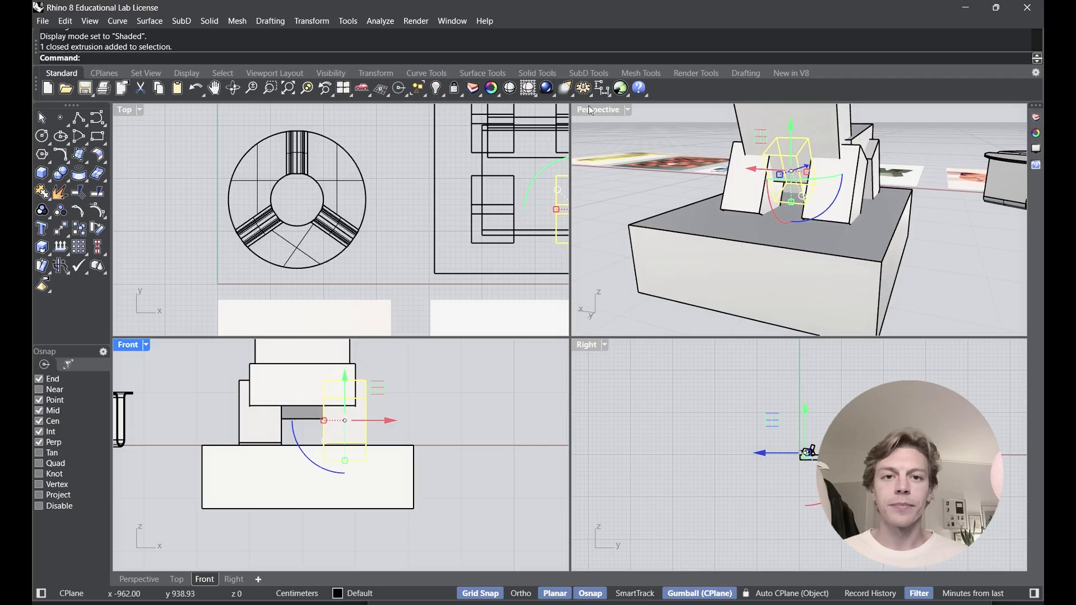
{"action": "double_click", "coordinate": [598, 110]}
{"action": "right_click_drag", "start_coordinate": [387, 241], "coordinate": [715, 307]}
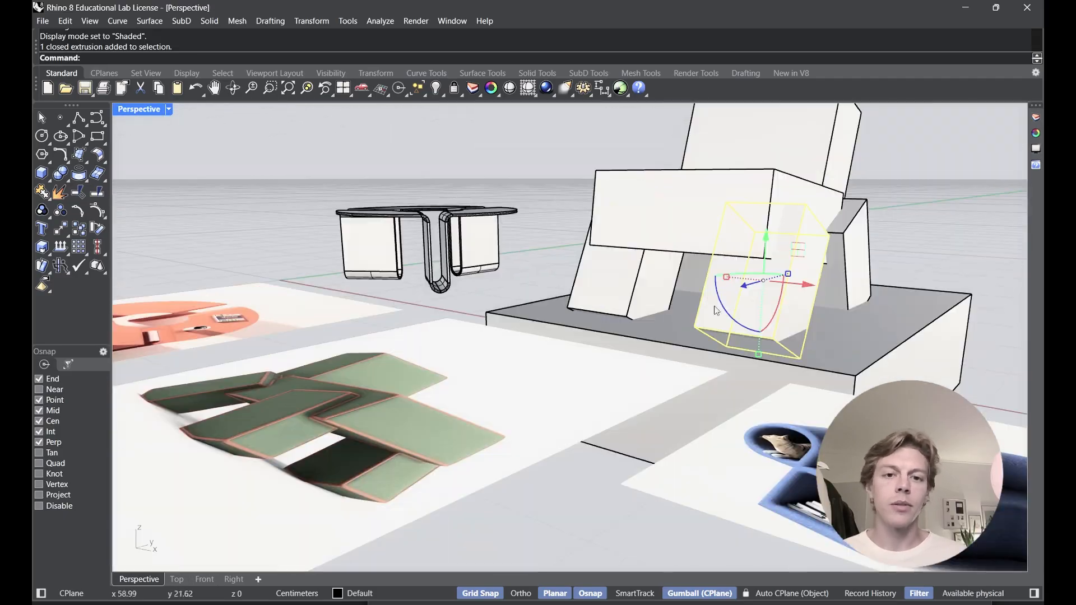
{"action": "left_click", "coordinate": [637, 286], "text": "shift"}
{"action": "right_click_drag", "start_coordinate": [715, 253], "coordinate": [953, 193]}
{"action": "left_click_drag", "start_coordinate": [514, 213], "coordinate": [514, 203]}
{"action": "right_click_drag", "start_coordinate": [572, 168], "coordinate": [605, 188]}
Nudge the legs slightly, and shift the whole chair vertically so all four feet sink into the box
{"action": "left_click", "coordinate": [628, 305]}
{"action": "left_click_drag", "start_coordinate": [660, 289], "coordinate": [665, 293]}
{"action": "right_click_drag", "start_coordinate": [645, 269], "coordinate": [477, 196]}
{"action": "left_click", "coordinate": [393, 314]}
{"action": "left_click_drag", "start_coordinate": [457, 337], "coordinate": [461, 343]}
{"action": "right_click_drag", "start_coordinate": [476, 252], "coordinate": [785, 280]}
{"action": "left_click_drag", "start_coordinate": [898, 274], "coordinate": [607, 200]}
{"action": "right_click_drag", "start_coordinate": [622, 207], "coordinate": [715, 249]}
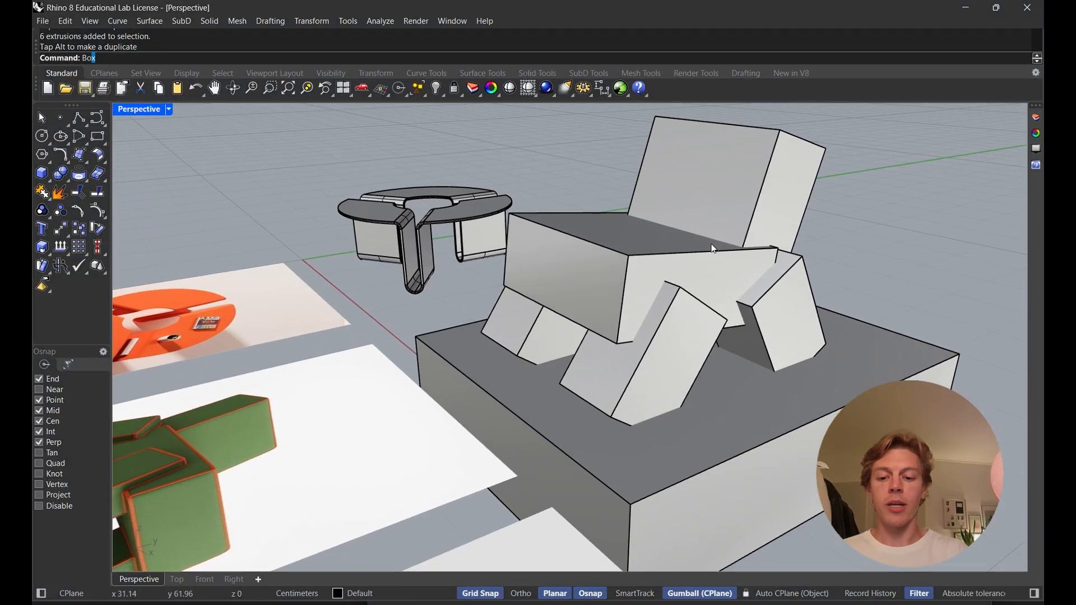
Subtract the large box from the four legs with BooleanDifference to cut their feet flat
{"action": "key", "text": "Return"}
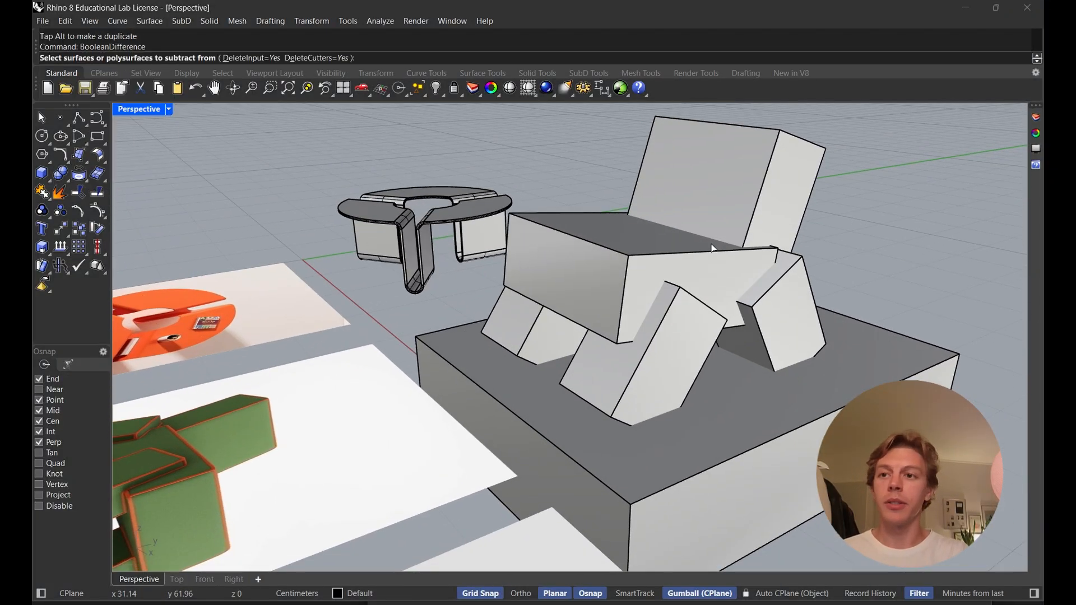
{"action": "right_click_drag", "start_coordinate": [624, 305], "coordinate": [693, 325]}
{"action": "left_click", "coordinate": [694, 328]}
{"action": "left_click", "coordinate": [784, 310]}
{"action": "left_click", "coordinate": [583, 330]}
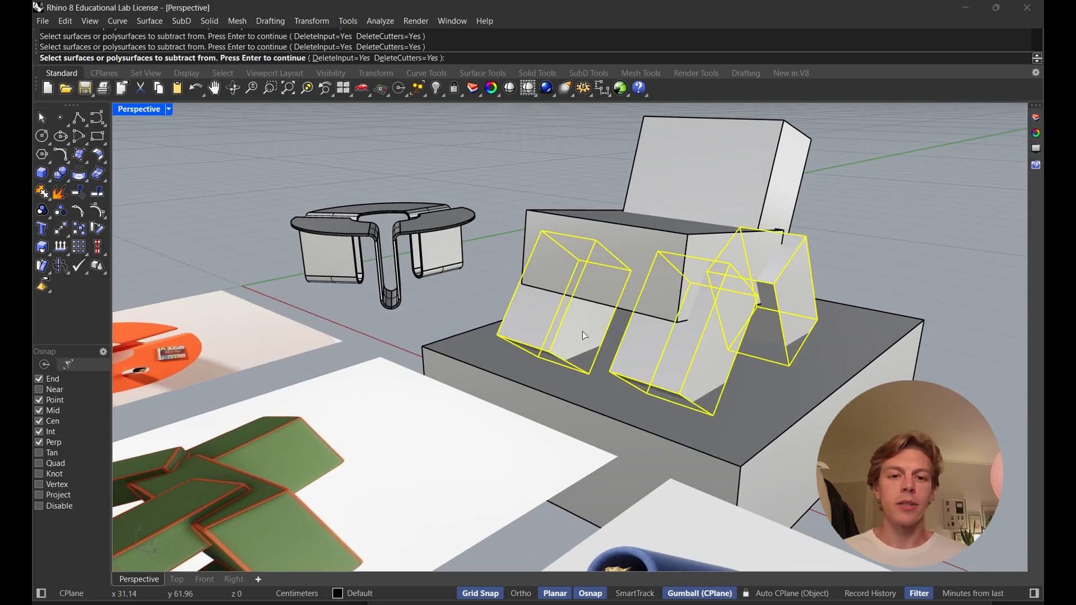
{"action": "right_click_drag", "start_coordinate": [583, 330], "coordinate": [596, 298]}
{"action": "left_click", "coordinate": [554, 274]}
{"action": "right_click_drag", "start_coordinate": [536, 252], "coordinate": [563, 262]}
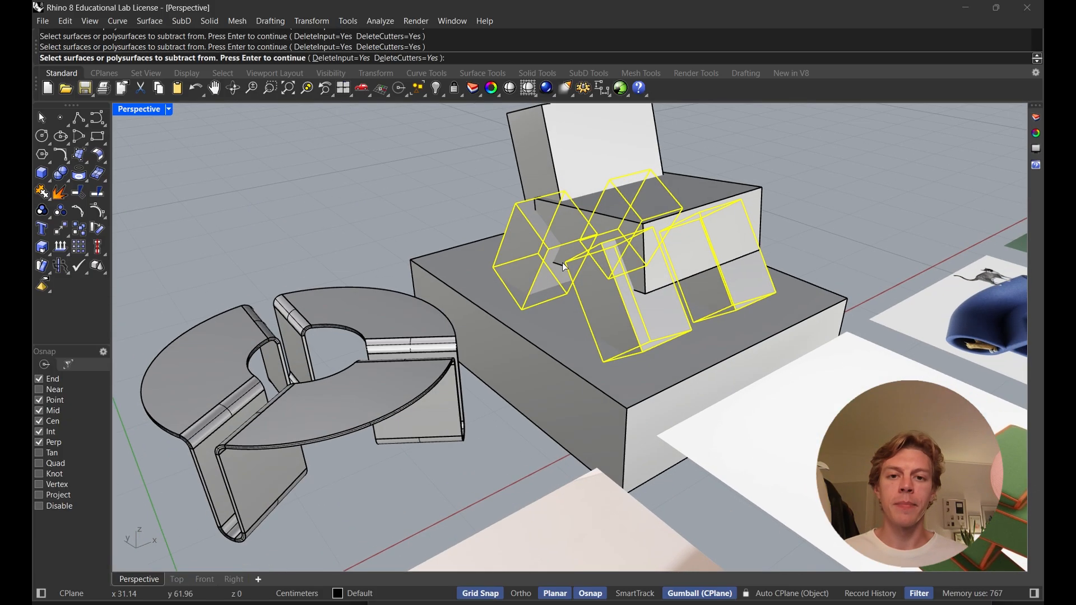
{"action": "key", "text": "Return"}
{"action": "left_click", "coordinate": [563, 349]}
{"action": "right_click_drag", "start_coordinate": [563, 349], "coordinate": [583, 440]}
{"action": "key", "text": "Return"}
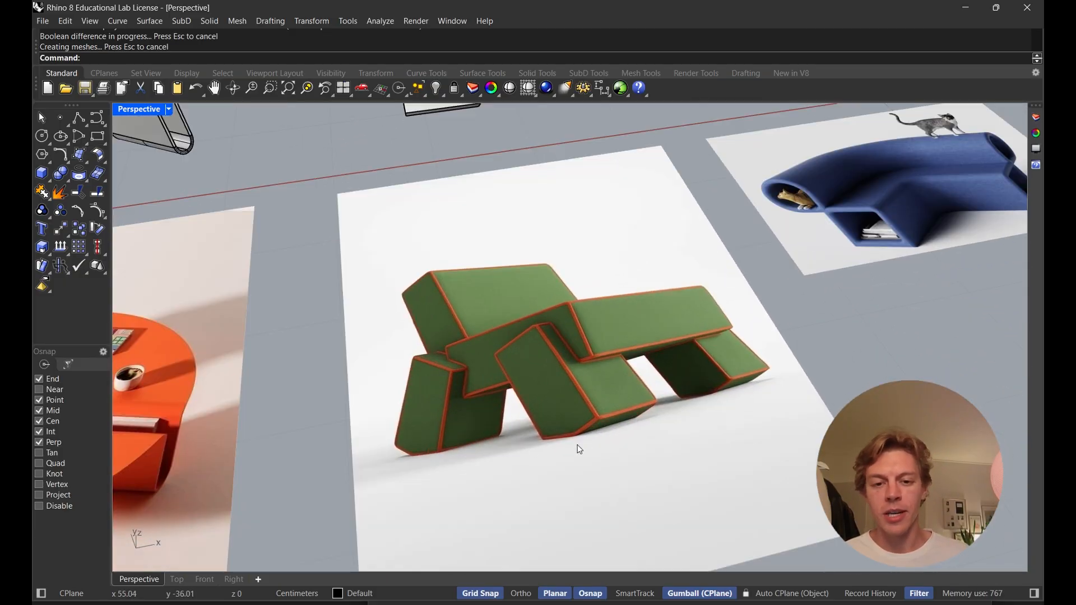
Join the seat, backrest and four legs into one solid with BooleanUnion
{"action": "right_click_drag", "start_coordinate": [649, 409], "coordinate": [616, 302]}
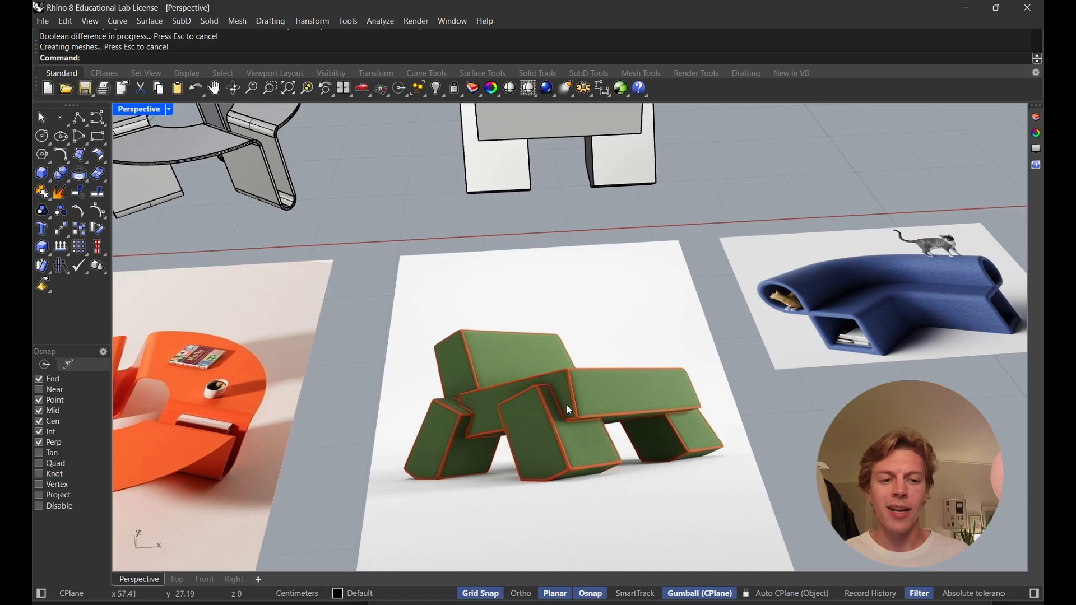
{"action": "right_click_drag", "start_coordinate": [567, 405], "coordinate": [593, 297]}
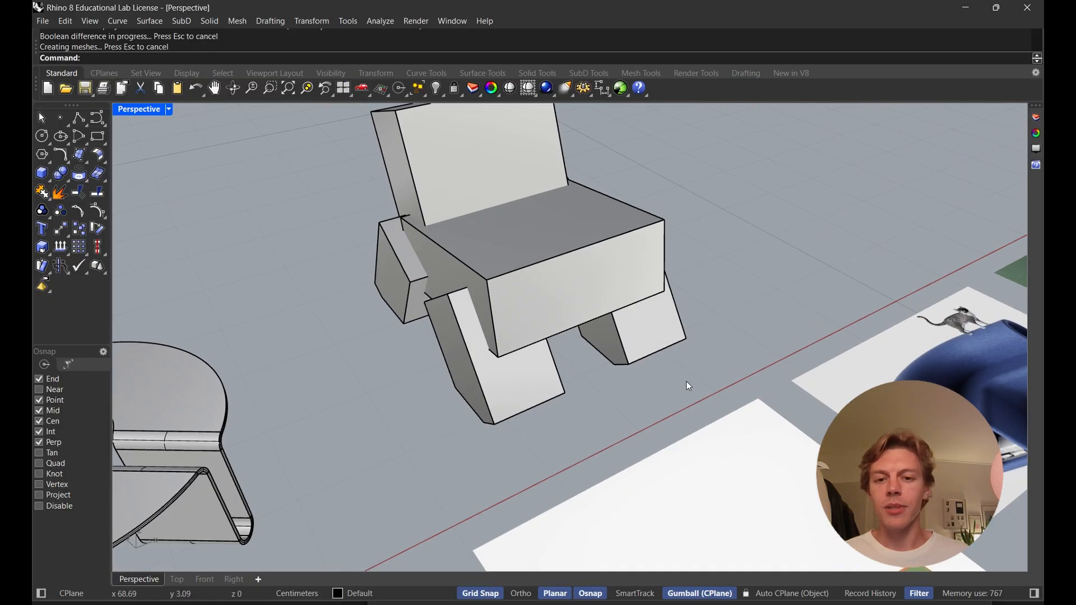
{"action": "right_click_drag", "start_coordinate": [687, 382], "coordinate": [662, 355]}
{"action": "type", "text": "BooleaUN"}
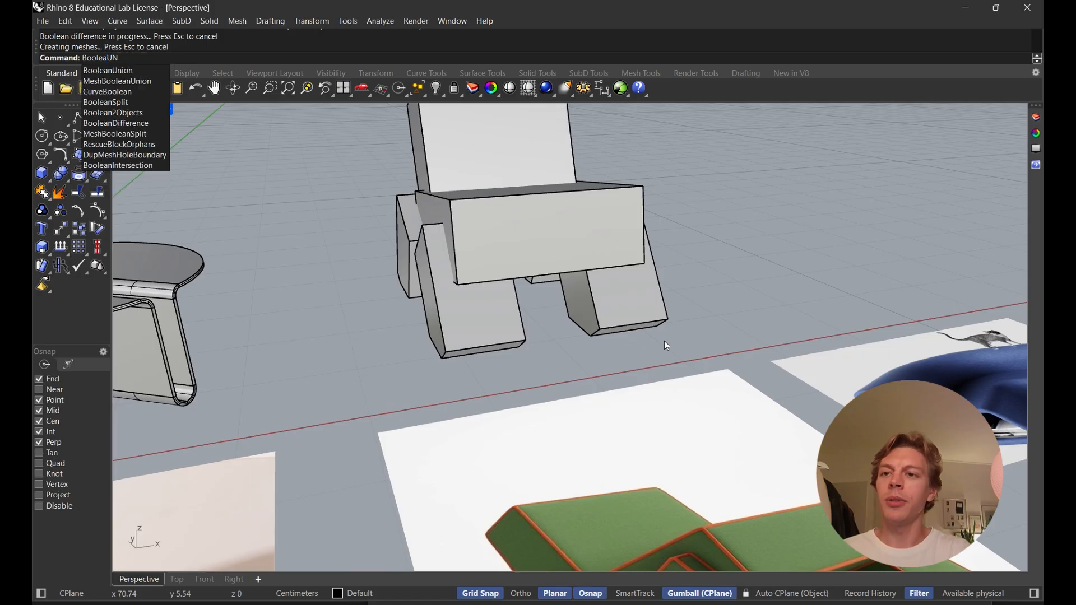
{"action": "key", "text": "Return"}
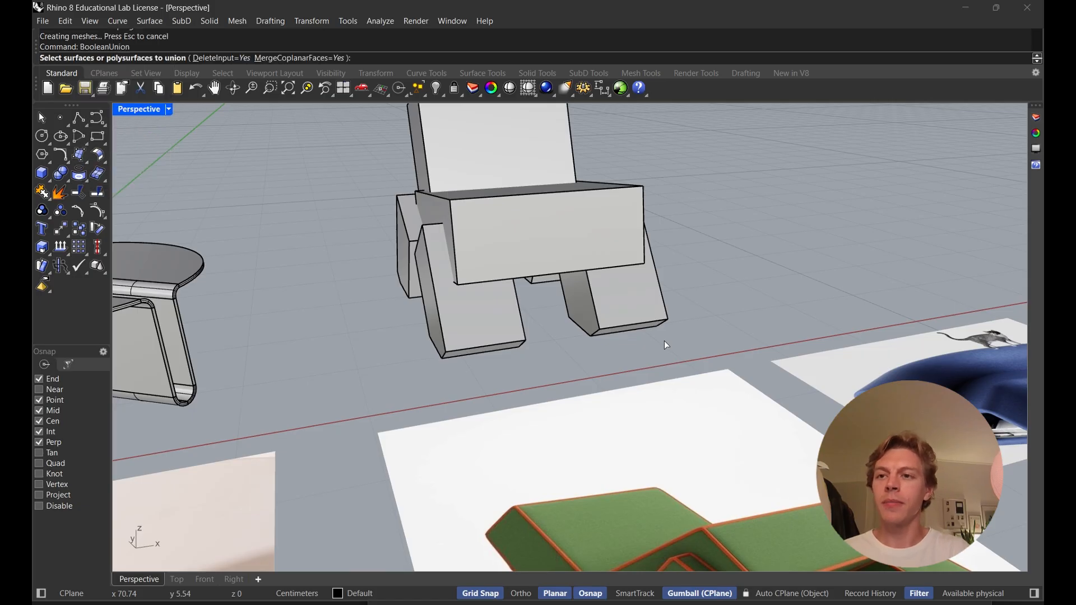
{"action": "right_click_drag", "start_coordinate": [664, 341], "coordinate": [712, 379]}
{"action": "left_click_drag", "start_coordinate": [712, 378], "coordinate": [392, 185]}
{"action": "right_click_drag", "start_coordinate": [393, 185], "coordinate": [460, 202]}
{"action": "key", "text": "Return"}
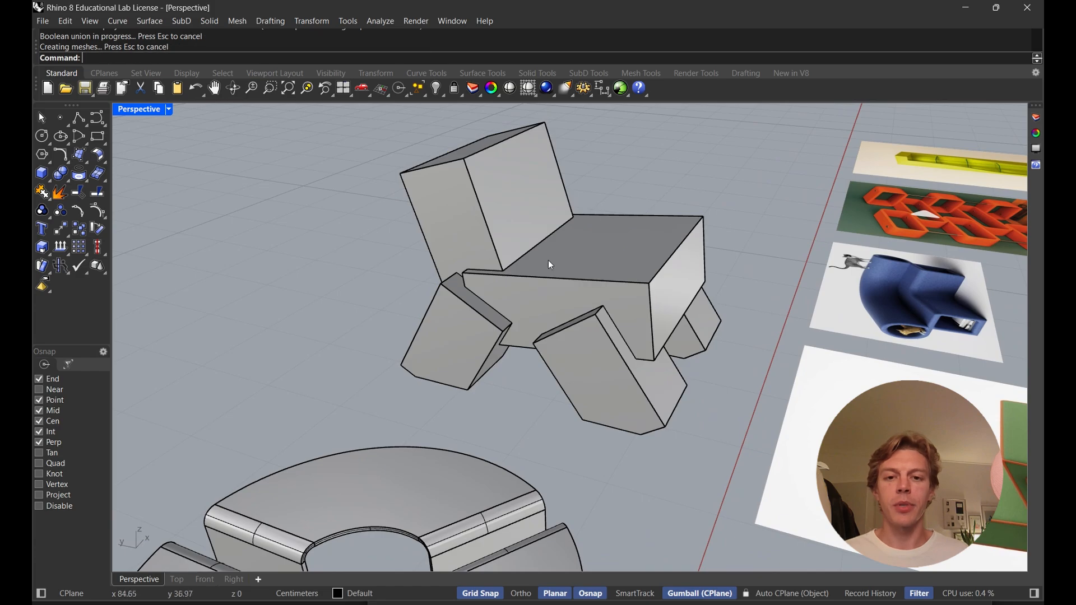
Move the united chair slightly along the Y axis and deselect it
{"action": "scroll", "coordinate": [508, 276], "scroll_direction": "up", "scroll_amount": 5}
{"action": "right_click_drag", "start_coordinate": [462, 283], "coordinate": [588, 288]}
{"action": "left_click", "coordinate": [677, 258]}
{"action": "right_click_drag", "start_coordinate": [680, 253], "coordinate": [529, 253]}
{"action": "left_click_drag", "start_coordinate": [555, 242], "coordinate": [532, 230]}
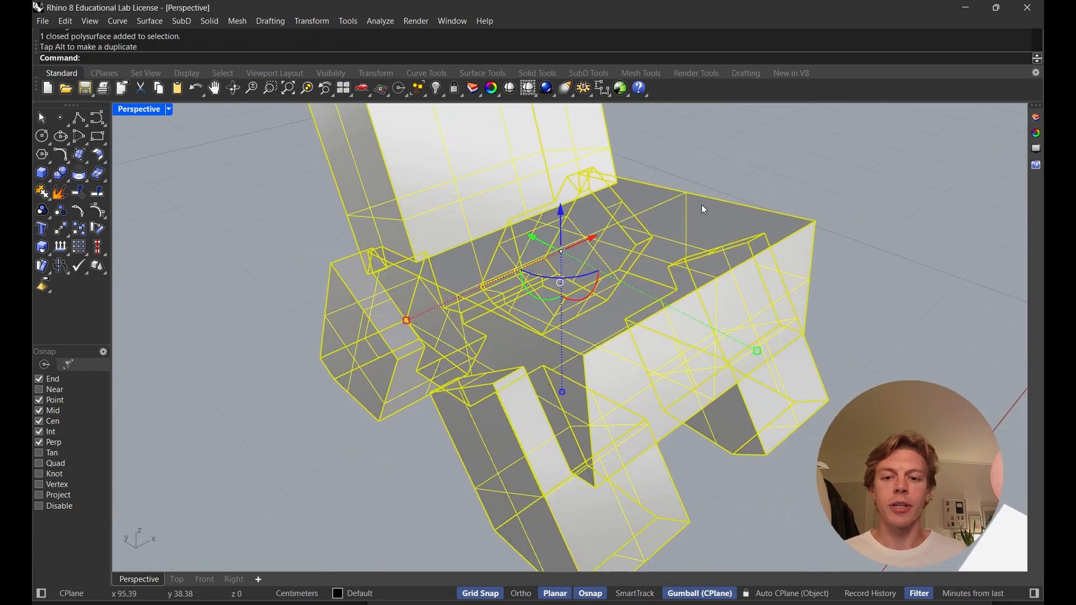
{"action": "key", "text": "Escape"}
{"action": "scroll", "coordinate": [716, 208], "scroll_direction": "down", "scroll_amount": 6}
Fillet all edges of the chair with FilletEdge at a radius of 0.3 cm
{"action": "right_click_drag", "start_coordinate": [716, 208], "coordinate": [657, 227]}
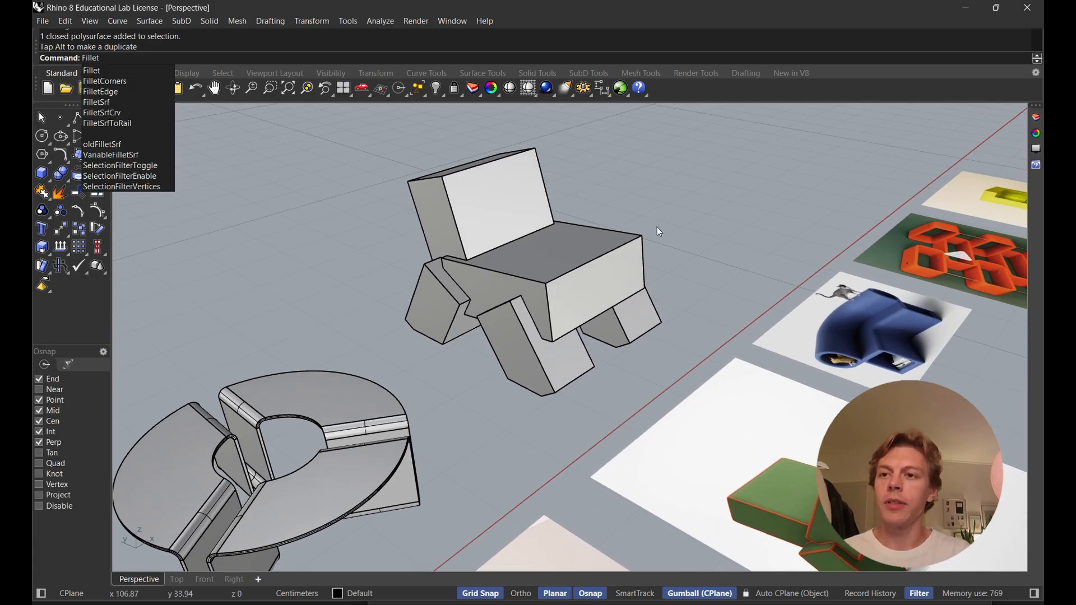
{"action": "type", "text": "Edge"}
{"action": "key", "text": "Return"}
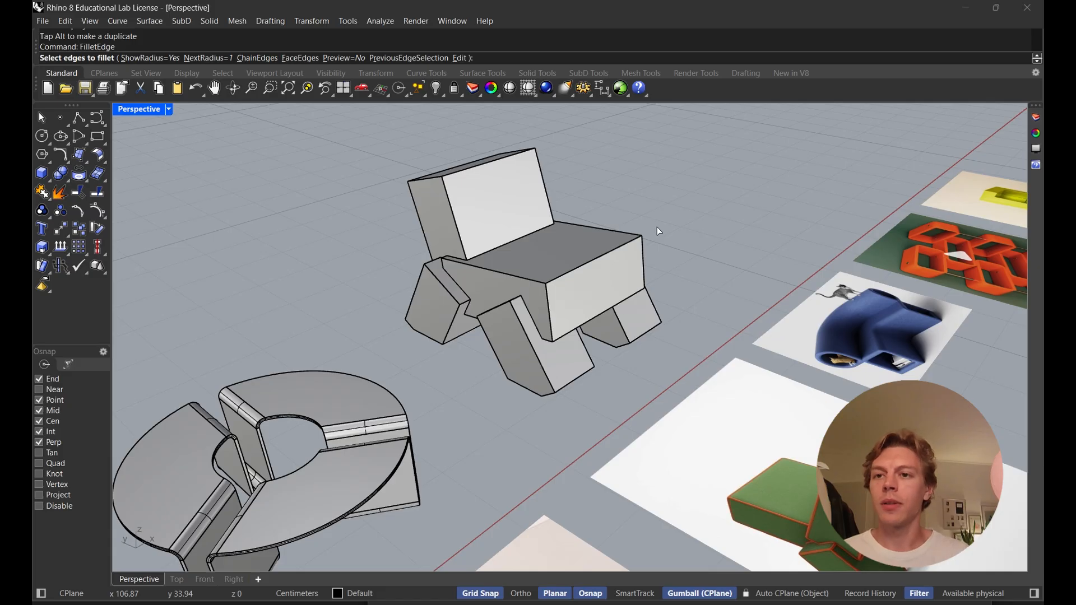
{"action": "left_click", "coordinate": [207, 58]}
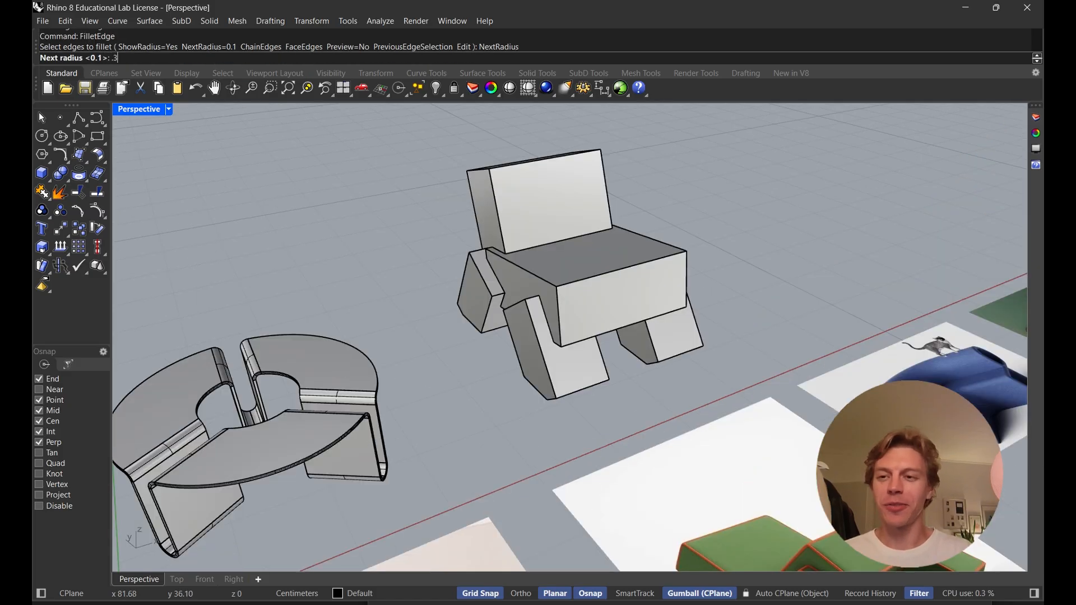
{"action": "key", "text": "Return"}
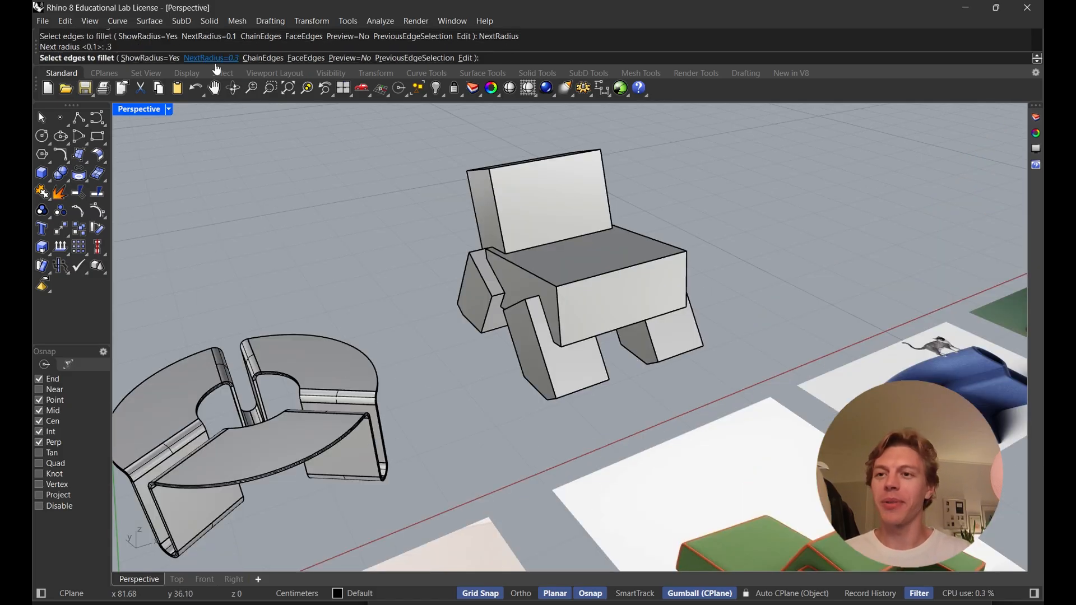
{"action": "right_click_drag", "start_coordinate": [505, 241], "coordinate": [427, 201]}
{"action": "left_click_drag", "start_coordinate": [703, 391], "coordinate": [452, 159]}
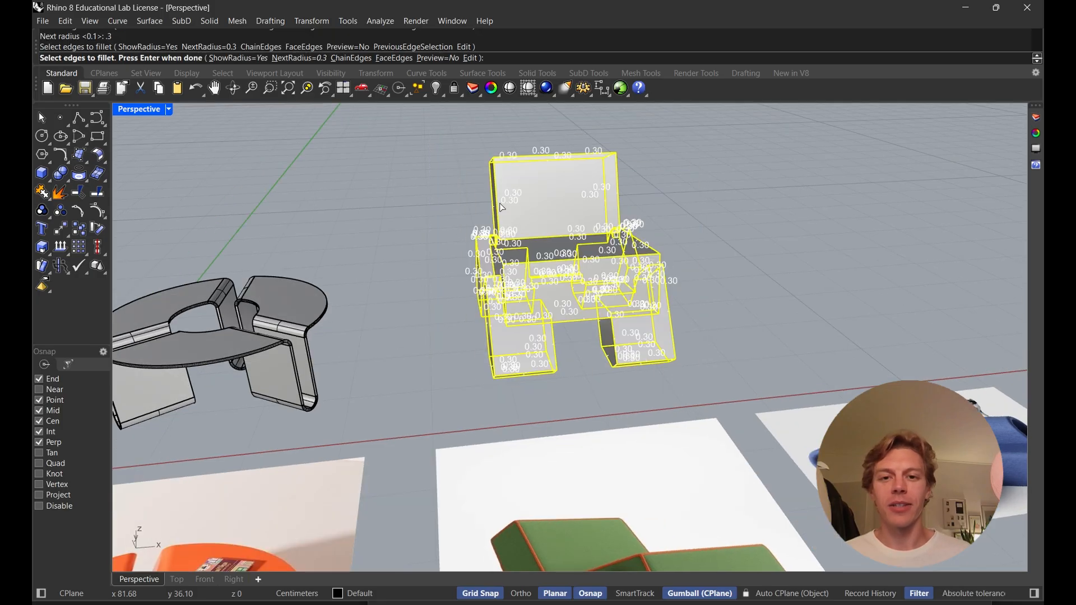
{"action": "key", "text": "Return"}
{"action": "key", "text": "Return"}
Move the filleted chair slightly along the X and Y axes so it lines up behind its reference image, and deselect it
{"action": "scroll", "coordinate": [503, 220], "scroll_direction": "up", "scroll_amount": 9}
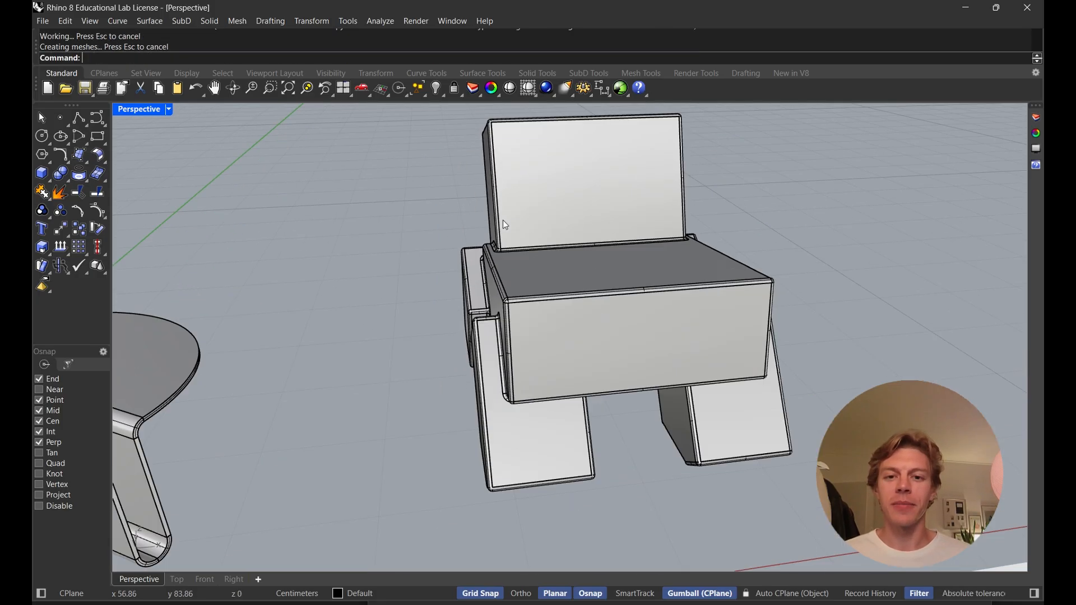
{"action": "right_click_drag", "start_coordinate": [504, 220], "coordinate": [713, 238]}
{"action": "scroll", "coordinate": [702, 281], "scroll_direction": "up", "scroll_amount": 6}
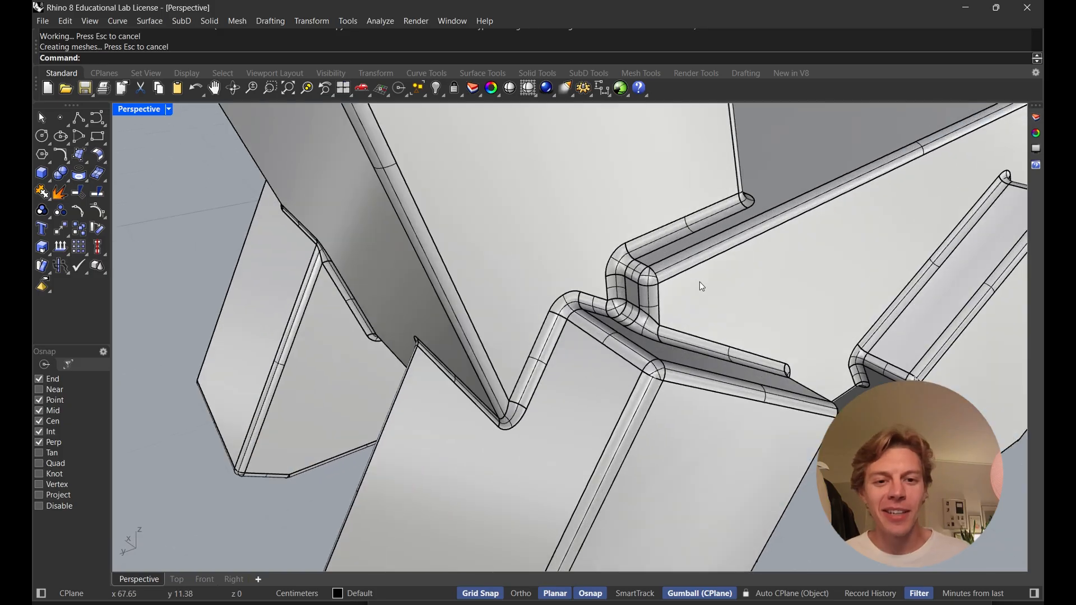
{"action": "scroll", "coordinate": [621, 270], "scroll_direction": "down", "scroll_amount": 6}
{"action": "right_click_drag", "start_coordinate": [574, 269], "coordinate": [586, 347]}
{"action": "scroll", "coordinate": [554, 248], "scroll_direction": "down", "scroll_amount": 7}
{"action": "left_click", "coordinate": [581, 216]}
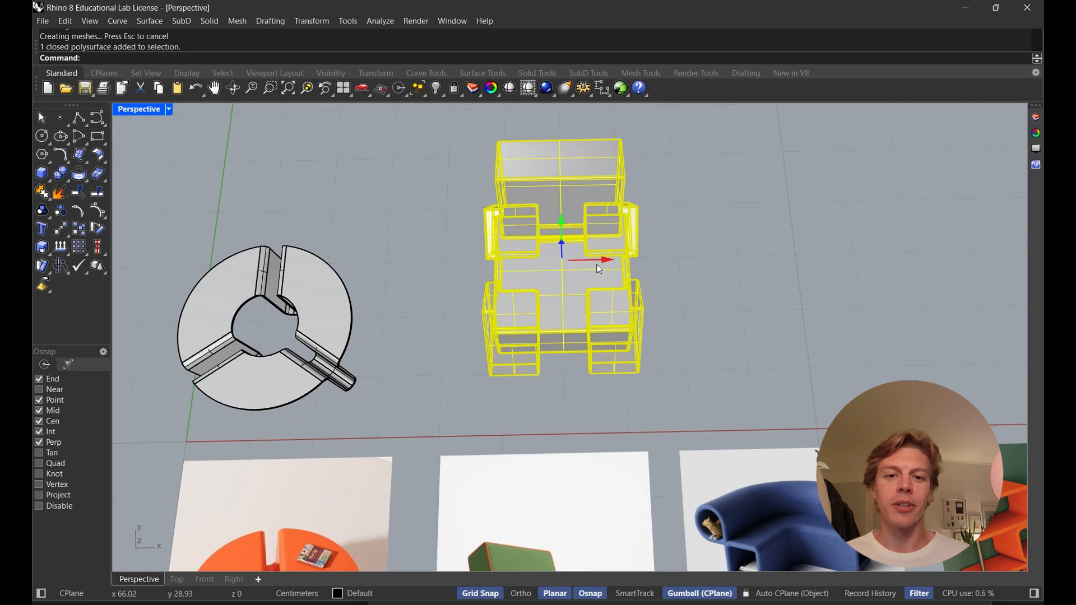
{"action": "left_click_drag", "start_coordinate": [597, 264], "coordinate": [577, 262]}
{"action": "left_click_drag", "start_coordinate": [540, 226], "coordinate": [660, 256]}
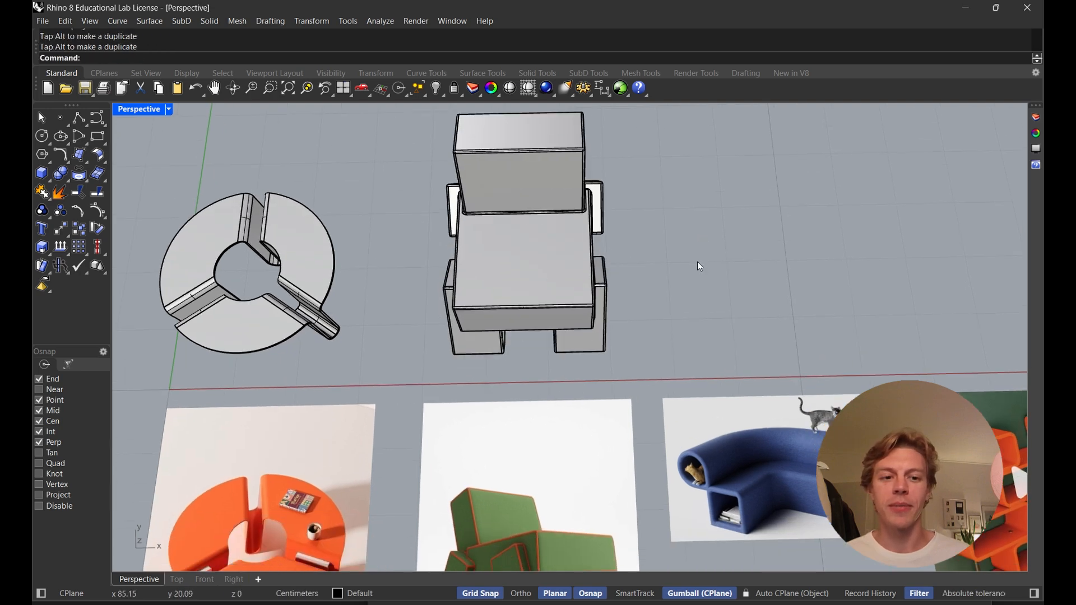
Examine the blue curved sofa reference image, studying its round backrest tube and square seat profile
{"action": "right_click_drag", "start_coordinate": [698, 265], "coordinate": [693, 230]}
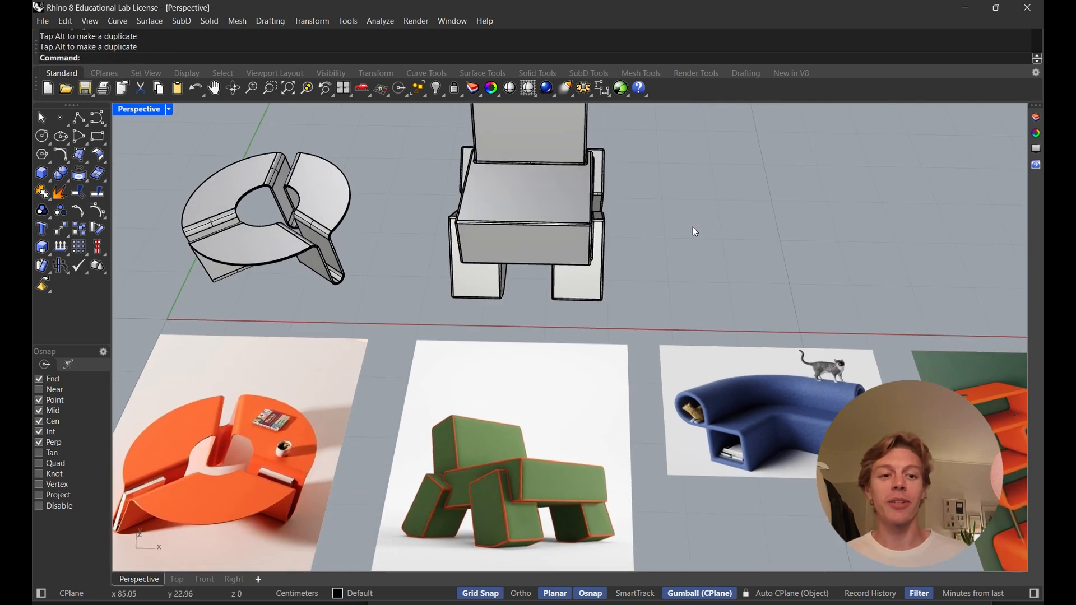
{"action": "right_click_drag", "start_coordinate": [696, 231], "coordinate": [695, 245]}
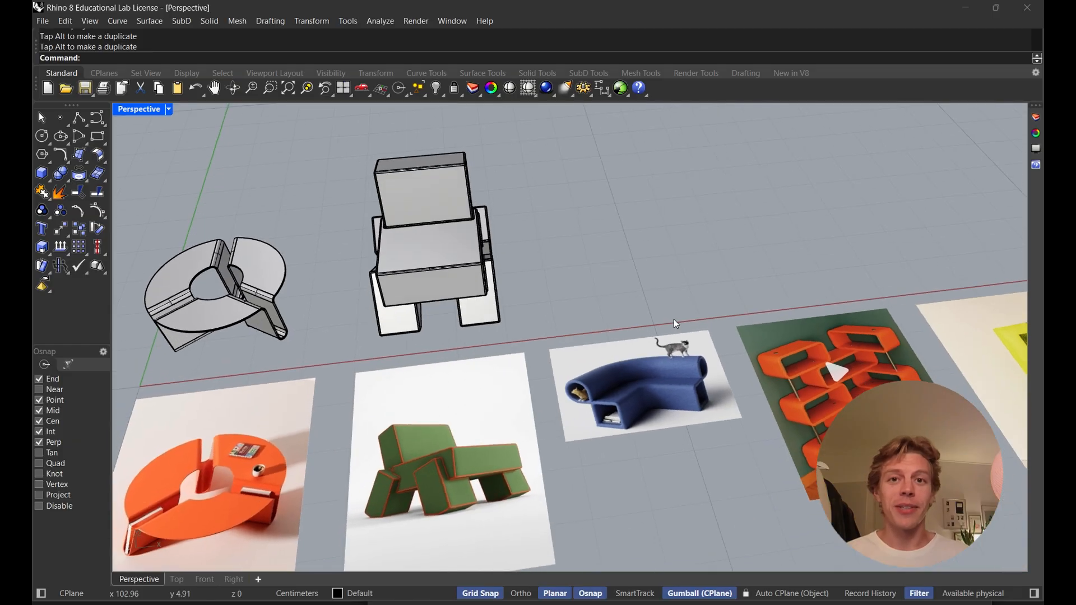
{"action": "right_click_drag", "start_coordinate": [674, 319], "coordinate": [578, 369]}
{"action": "scroll", "coordinate": [598, 357], "scroll_direction": "up", "scroll_amount": 10}
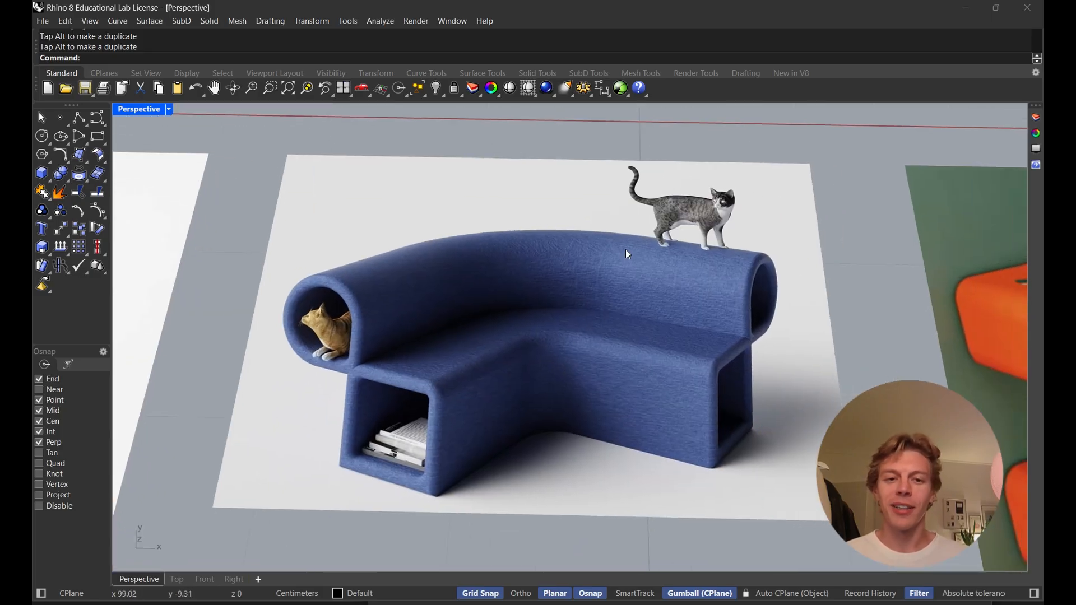
{"action": "scroll", "coordinate": [648, 271], "scroll_direction": "up", "scroll_amount": 8}
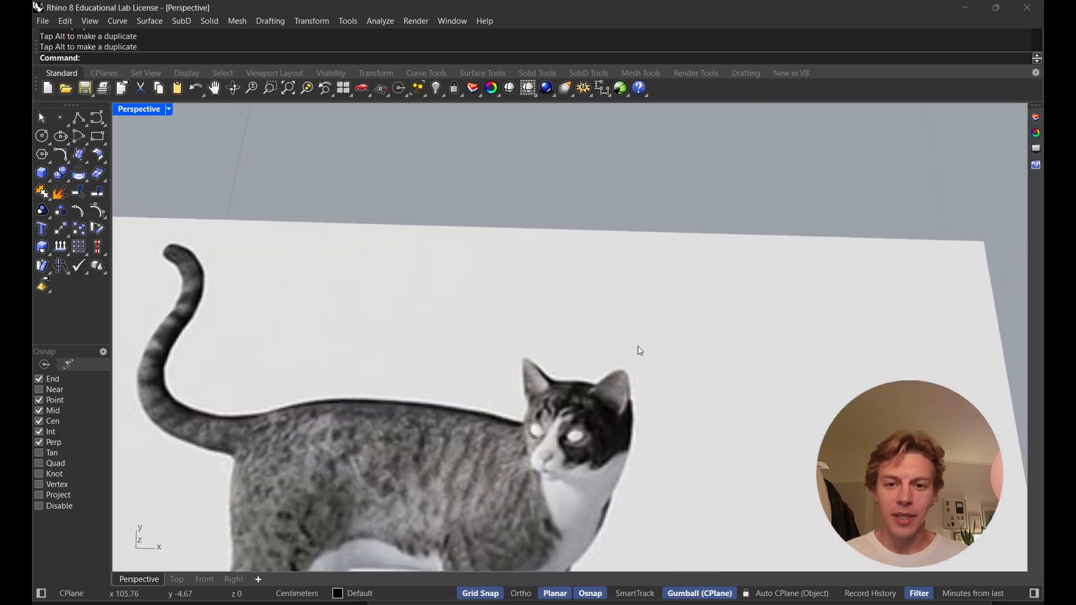
{"action": "scroll", "coordinate": [639, 337], "scroll_direction": "down", "scroll_amount": 8}
{"action": "scroll", "coordinate": [621, 321], "scroll_direction": "down", "scroll_amount": 9}
{"action": "right_click_drag", "start_coordinate": [471, 370], "coordinate": [552, 358], "text": "shift"}
{"action": "scroll", "coordinate": [596, 307], "scroll_direction": "down", "scroll_amount": 4}
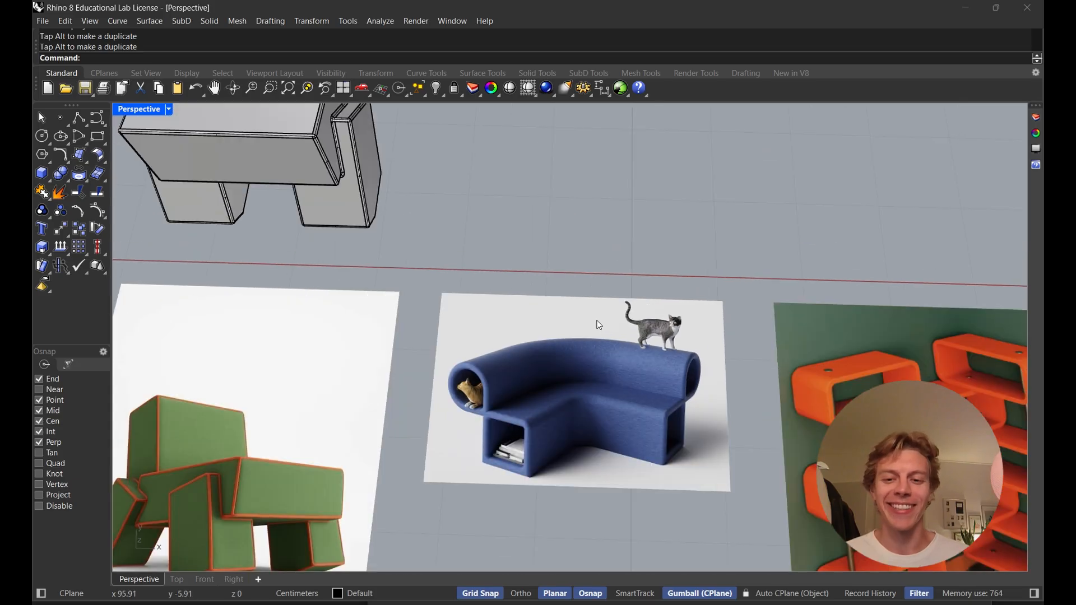
{"action": "right_click_drag", "start_coordinate": [536, 419], "coordinate": [544, 332]}
{"action": "scroll", "coordinate": [535, 408], "scroll_direction": "up", "scroll_amount": 6}
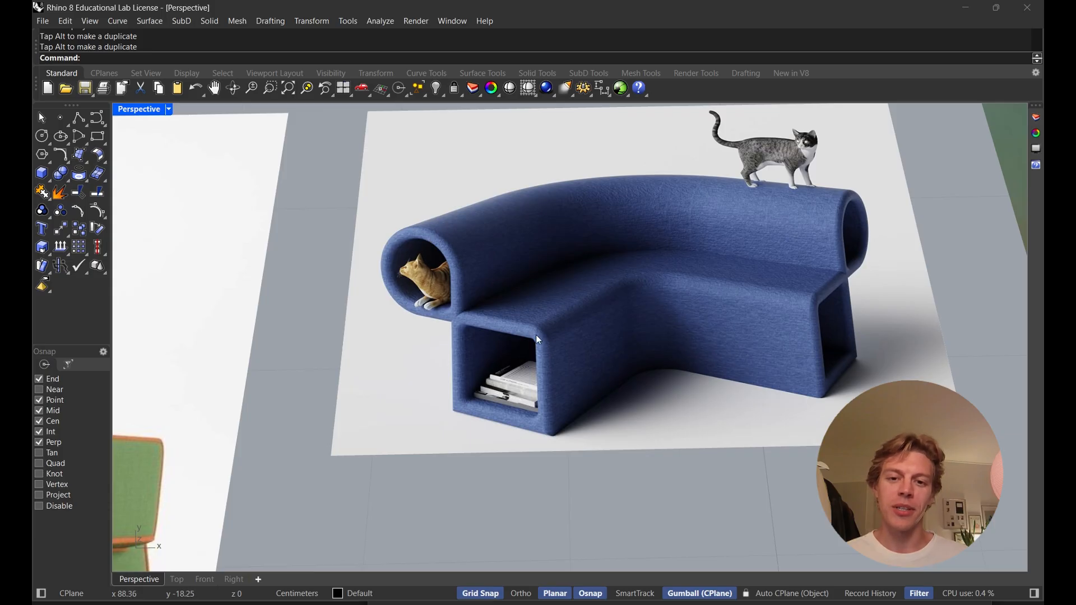
{"action": "scroll", "coordinate": [489, 336], "scroll_direction": "down", "scroll_amount": 7}
{"action": "right_click_drag", "start_coordinate": [524, 257], "coordinate": [520, 362], "text": "shift"}
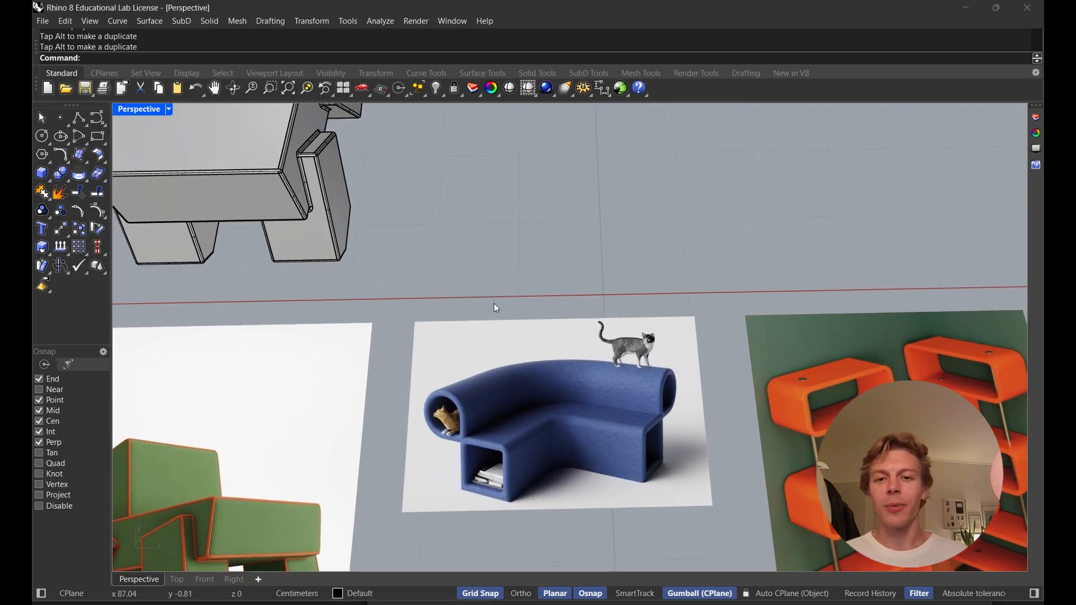
{"action": "right_click_drag", "start_coordinate": [424, 301], "coordinate": [428, 324], "text": "shift"}
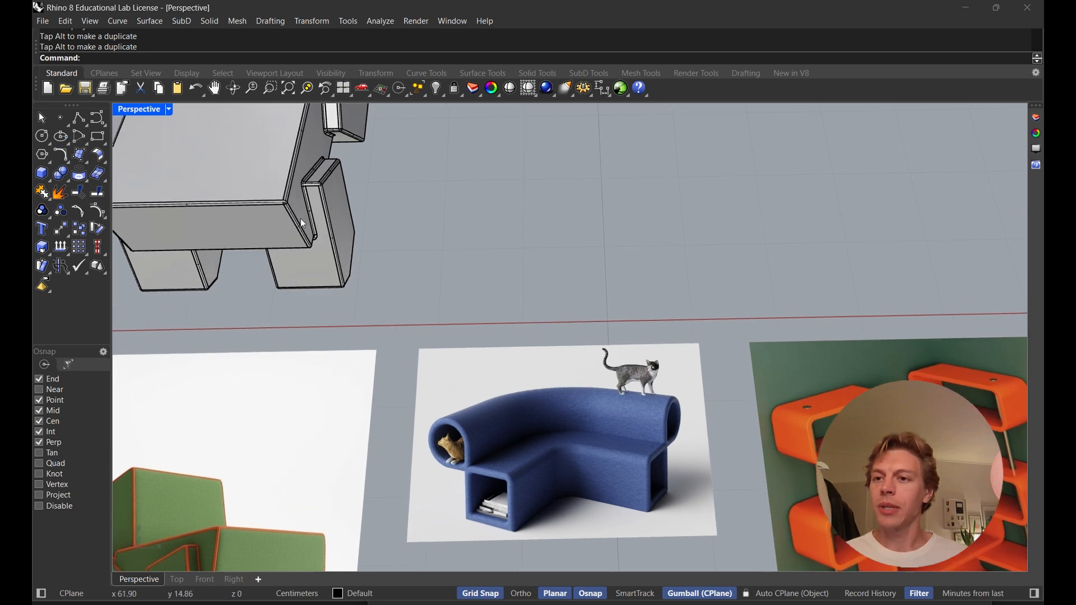
{"action": "right_click_drag", "start_coordinate": [445, 269], "coordinate": [442, 235], "text": "shift"}
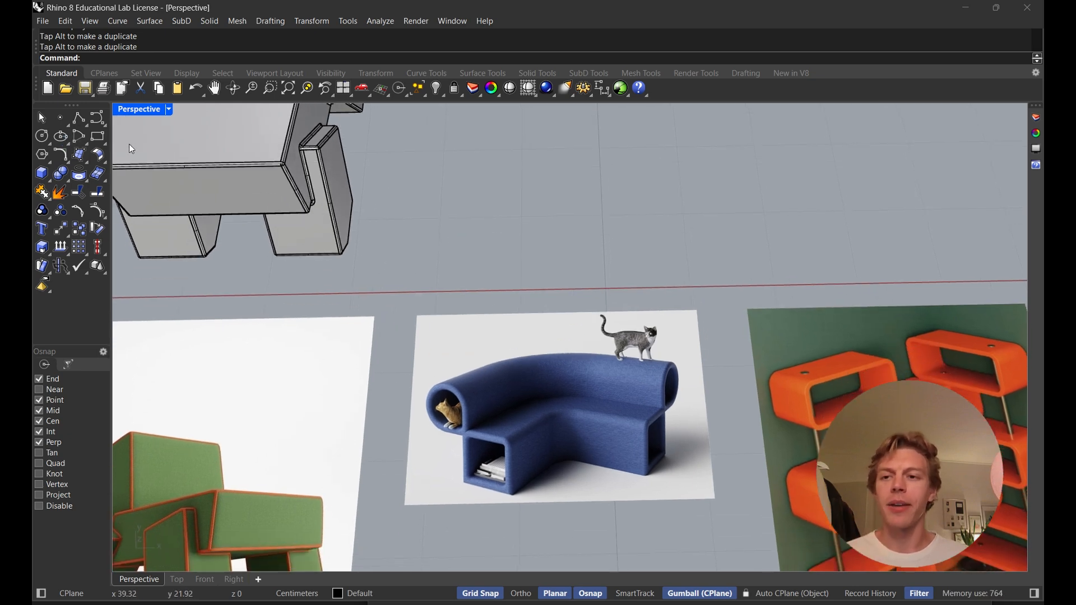
Draw a 10 cm square on the grid behind the blue sofa image, starting from X 90, Y 20
{"action": "left_click", "coordinate": [94, 140]}
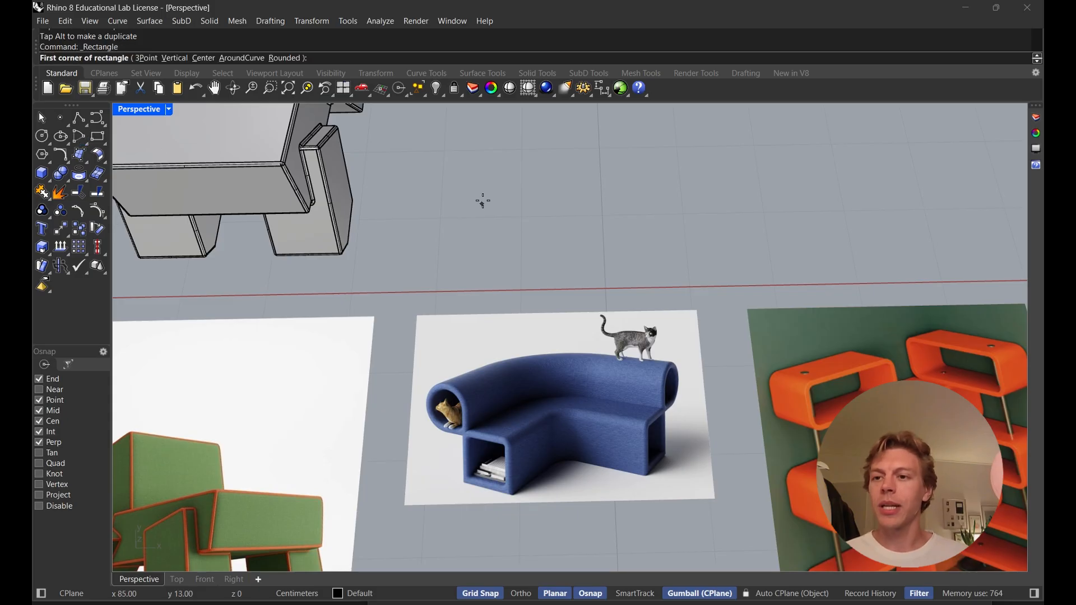
{"action": "right_click_drag", "start_coordinate": [483, 202], "coordinate": [517, 256]}
{"action": "scroll", "coordinate": [499, 235], "scroll_direction": "up", "scroll_amount": 3}
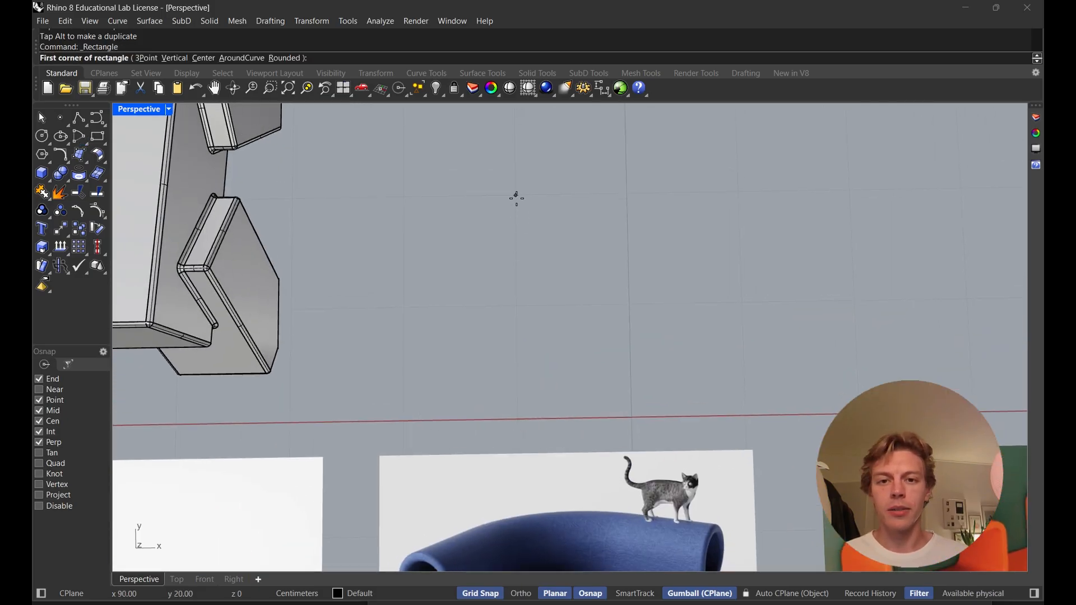
{"action": "left_click", "coordinate": [517, 197]}
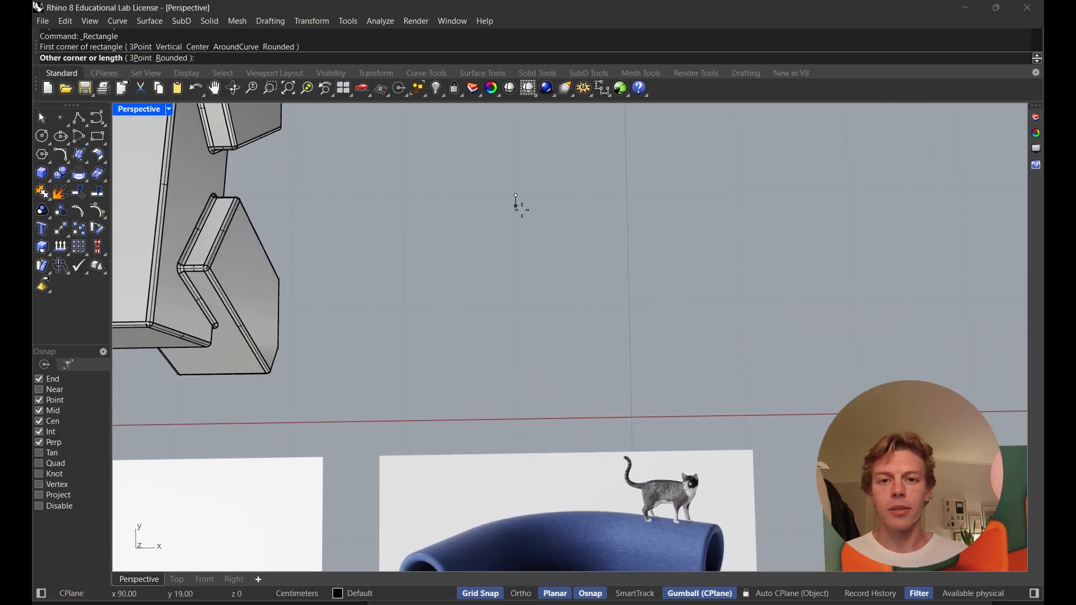
{"action": "left_click", "coordinate": [629, 304]}
Draw a second 10 cm square from X 80, Y 30 to the first square's corner at X 90, Y 20
{"action": "right_click_drag", "start_coordinate": [619, 220], "coordinate": [629, 321], "text": "shift"}
{"action": "left_click", "coordinate": [104, 138]}
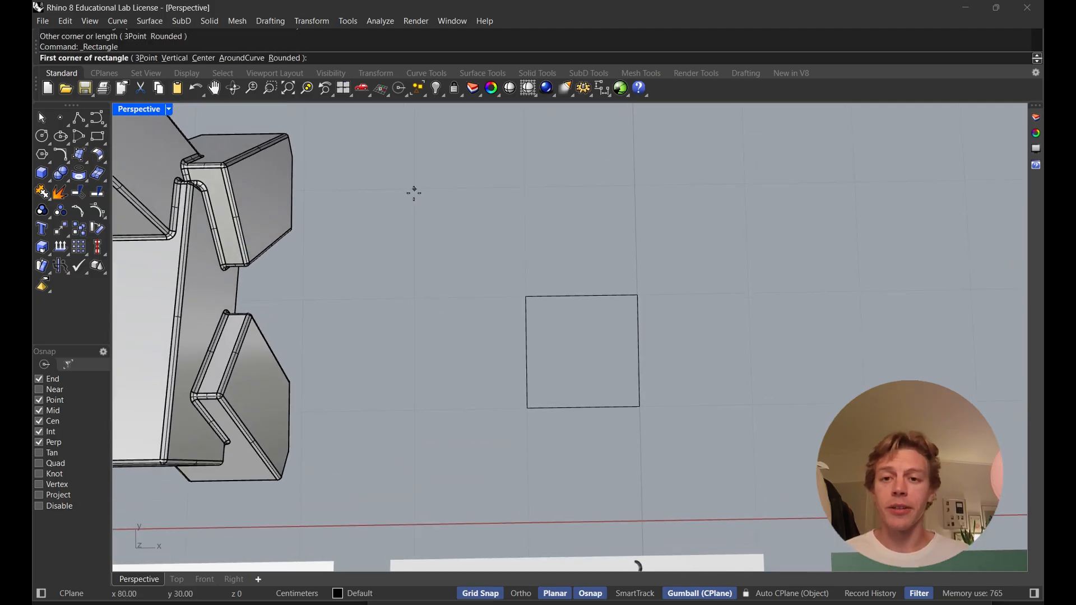
{"action": "left_click", "coordinate": [415, 193]}
{"action": "left_click", "coordinate": [526, 297]}
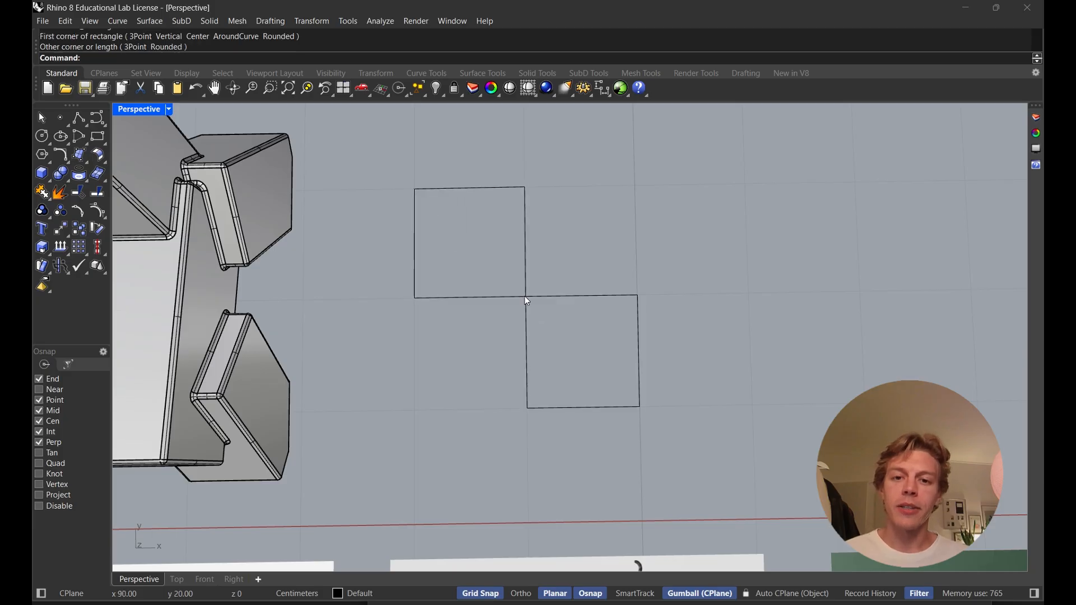
Draw a circle by diameter between the side midpoints of the square farther from the sofa image, with centre snapping turned off
{"action": "scroll", "coordinate": [525, 296], "scroll_direction": "down", "scroll_amount": 5}
{"action": "scroll", "coordinate": [549, 334], "scroll_direction": "up", "scroll_amount": 3}
{"action": "scroll", "coordinate": [497, 443], "scroll_direction": "up", "scroll_amount": 3}
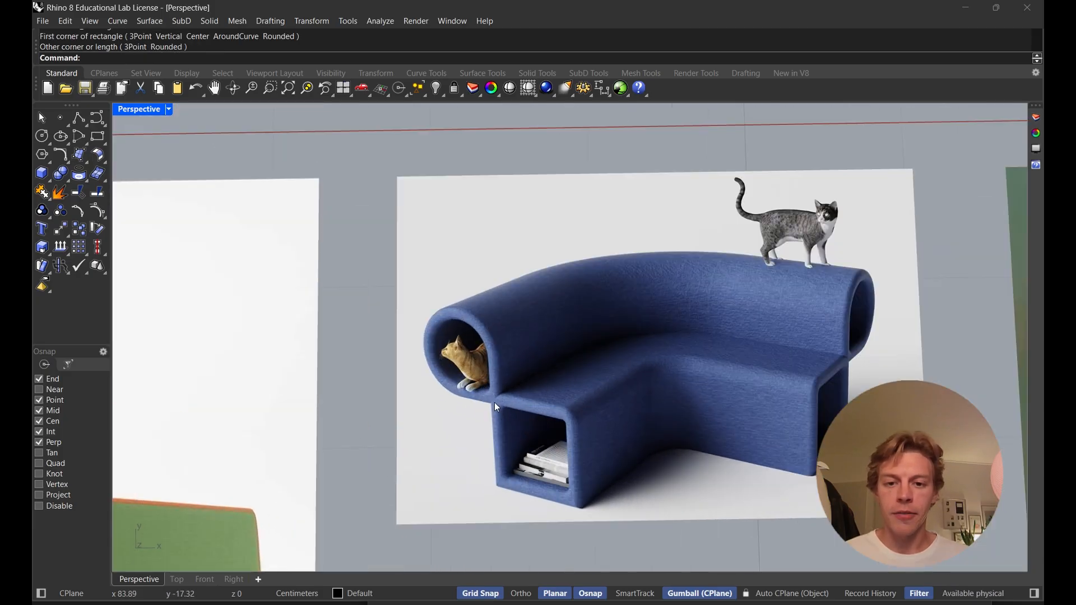
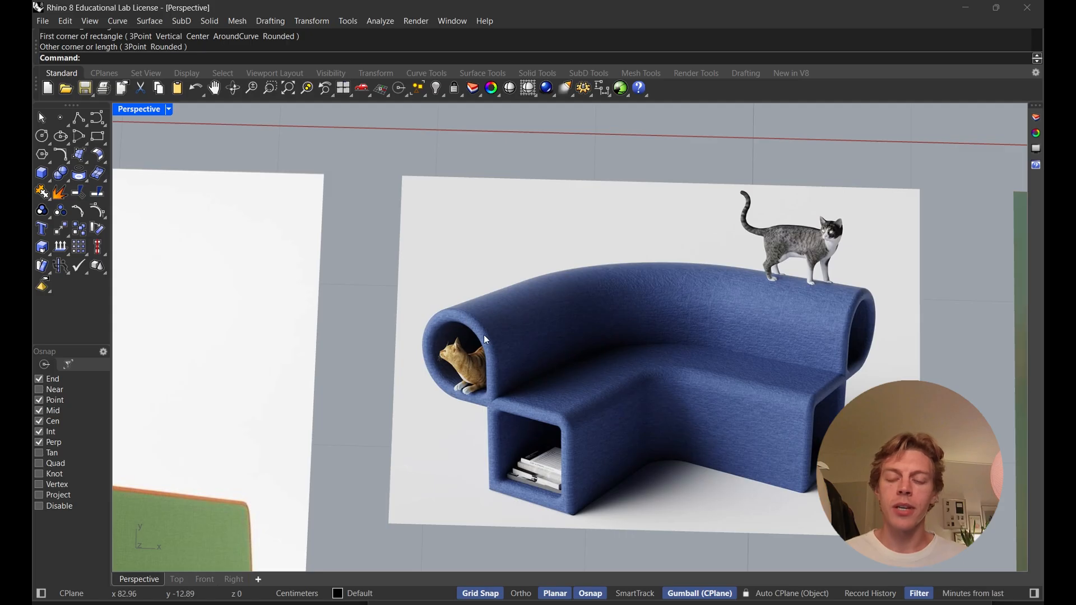
{"action": "scroll", "coordinate": [501, 329], "scroll_direction": "down", "scroll_amount": 3}
{"action": "right_click_drag", "start_coordinate": [509, 250], "coordinate": [498, 331], "text": "shift"}
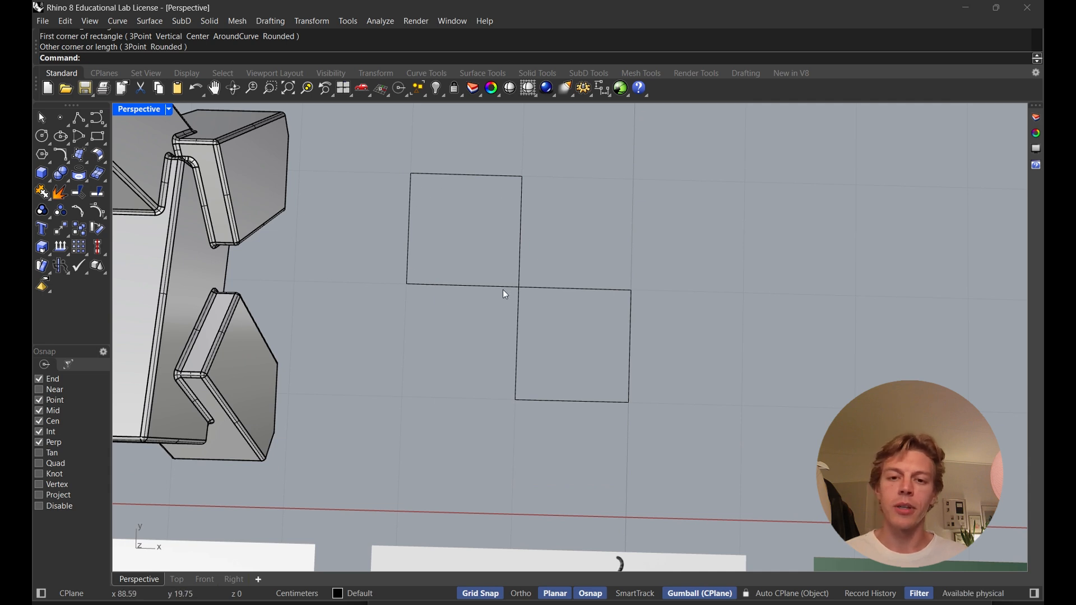
{"action": "left_click", "coordinate": [46, 143]}
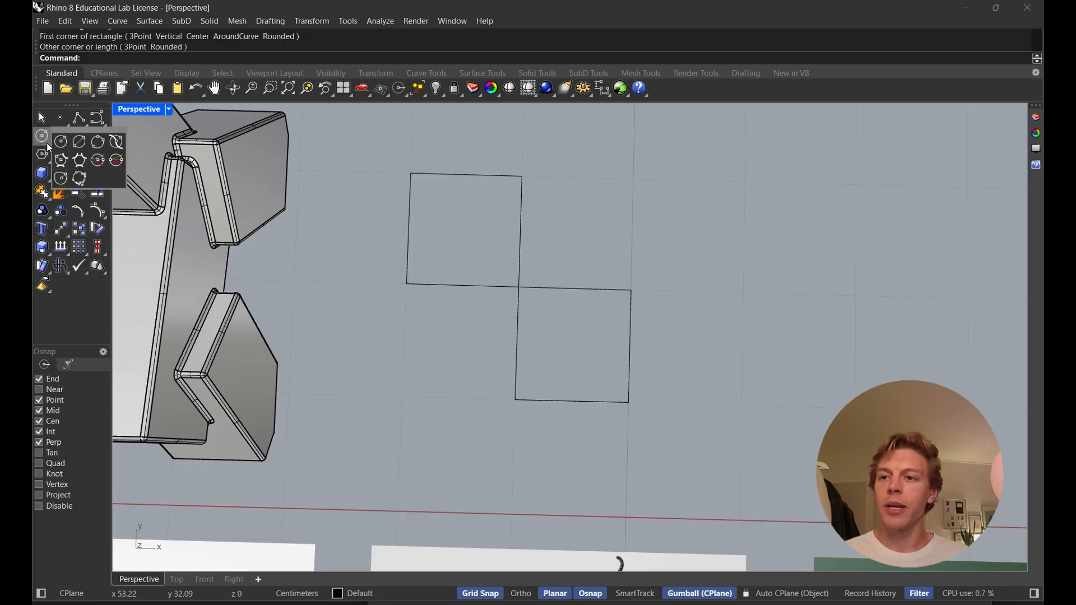
{"action": "left_click", "coordinate": [79, 144]}
{"action": "left_click", "coordinate": [409, 228]}
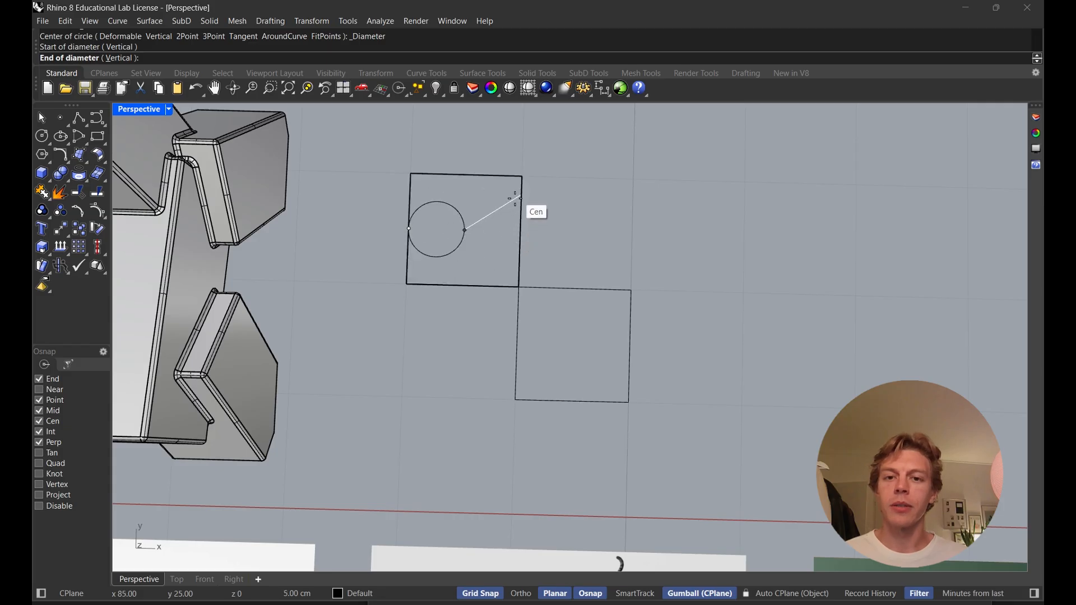
{"action": "left_click", "coordinate": [39, 421]}
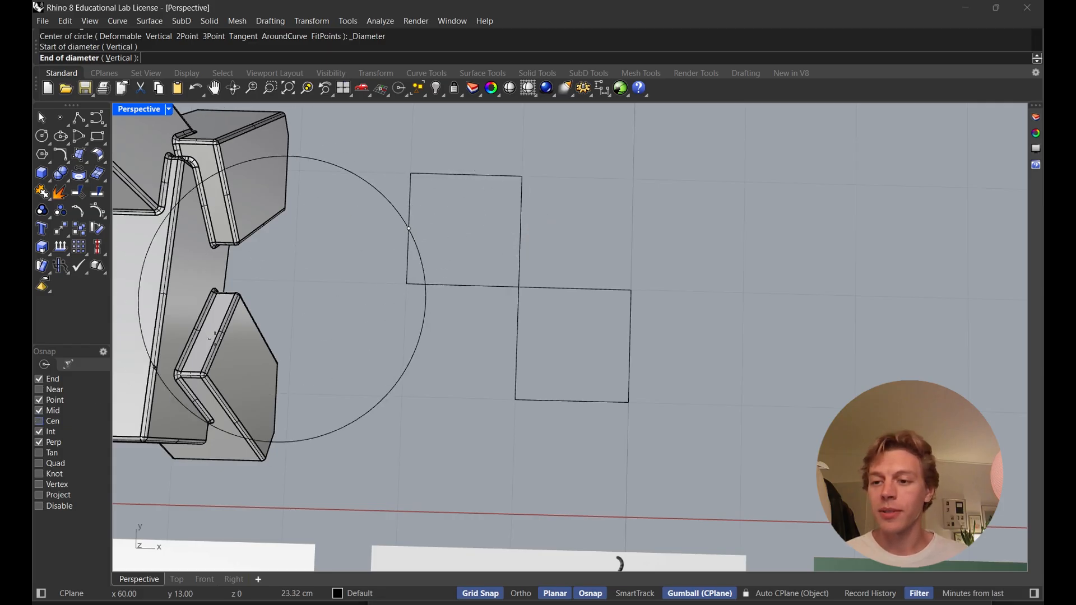
{"action": "left_click", "coordinate": [520, 234]}
Trim the circle and its square against each other into a teardrop, keeping only the square corner that touches the other square
{"action": "scroll", "coordinate": [553, 259], "scroll_direction": "down", "scroll_amount": 3}
{"action": "right_click_drag", "start_coordinate": [553, 259], "coordinate": [557, 309], "text": "shift"}
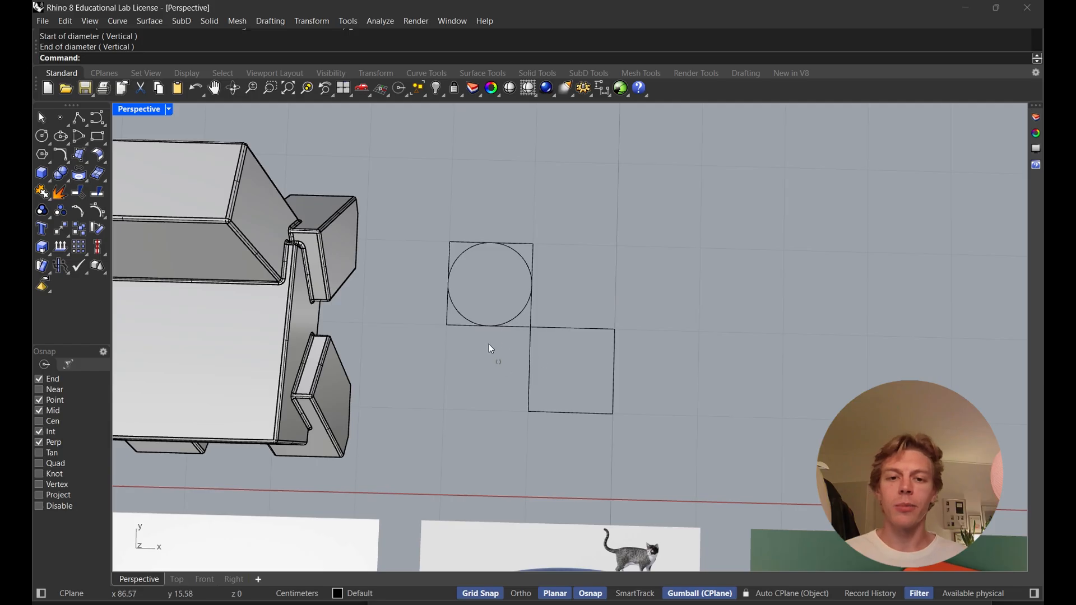
{"action": "left_click_drag", "start_coordinate": [491, 345], "coordinate": [453, 239]}
{"action": "type", "text": "trim"}
{"action": "key", "text": "Return"}
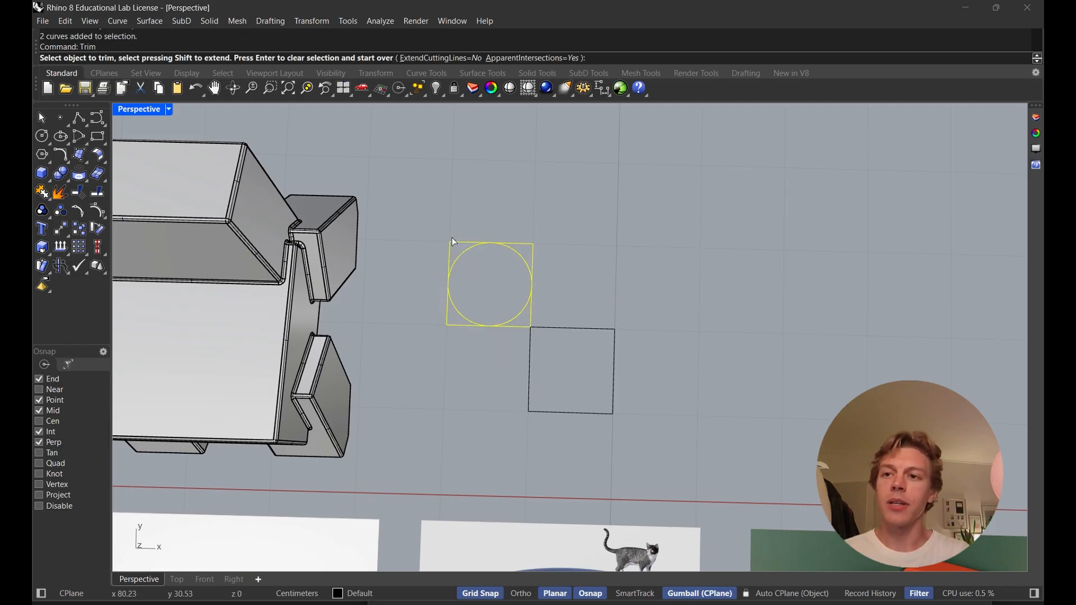
{"action": "scroll", "coordinate": [453, 242], "scroll_direction": "up", "scroll_amount": 5}
{"action": "left_click", "coordinate": [441, 384]}
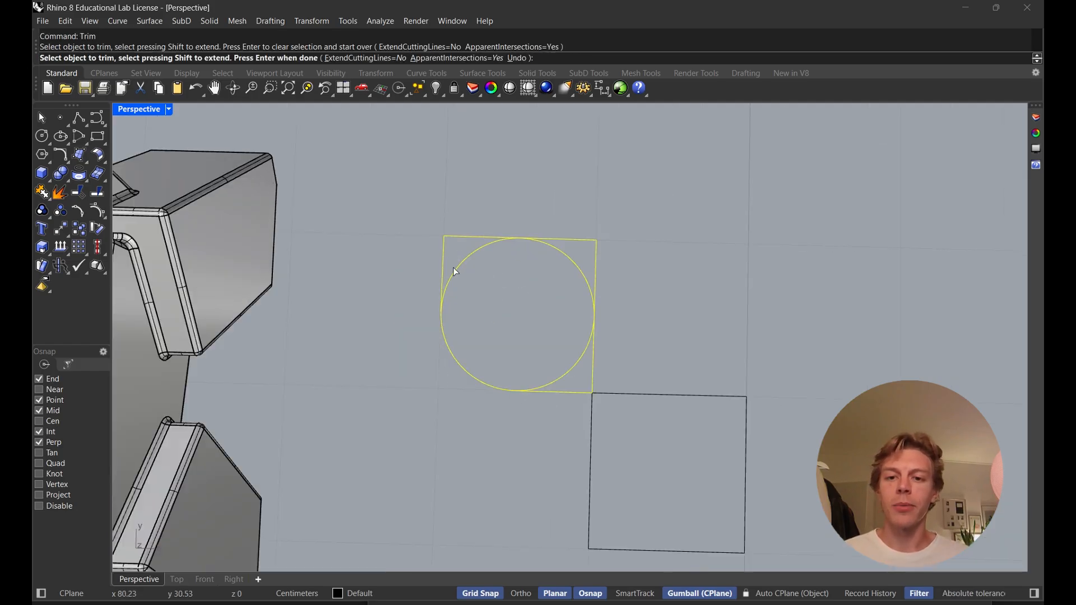
{"action": "left_click", "coordinate": [512, 241]}
{"action": "left_click", "coordinate": [570, 240]}
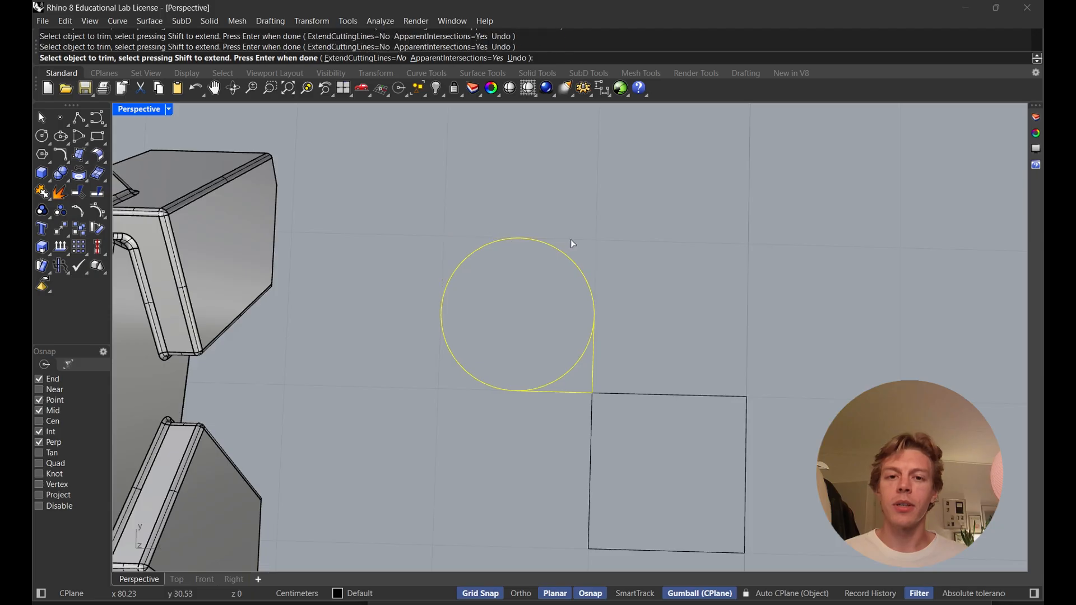
{"action": "left_click", "coordinate": [580, 358]}
{"action": "scroll", "coordinate": [620, 335], "scroll_direction": "down", "scroll_amount": 2}
{"action": "right_click_drag", "start_coordinate": [620, 335], "coordinate": [588, 227], "text": "shift"}
{"action": "key", "text": "Return"}
Compare the teardrop and square profile with the end openings in the blue sofa reference image
{"action": "scroll", "coordinate": [556, 280], "scroll_direction": "down", "scroll_amount": 5}
{"action": "left_click", "coordinate": [557, 280]}
{"action": "scroll", "coordinate": [482, 432], "scroll_direction": "up", "scroll_amount": 12}
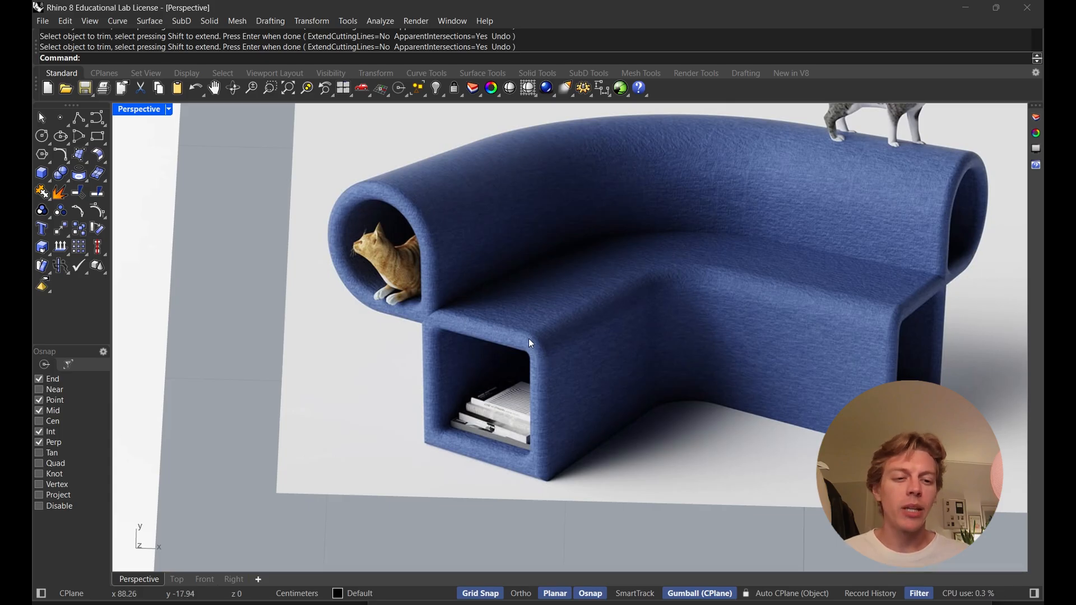
{"action": "scroll", "coordinate": [512, 349], "scroll_direction": "down", "scroll_amount": 3}
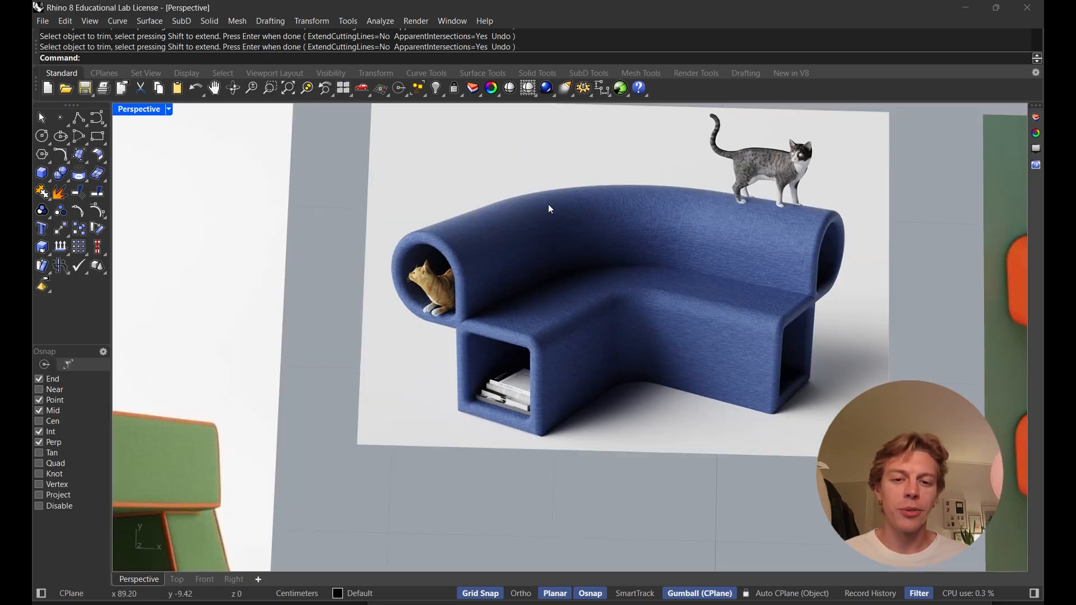
{"action": "mouse_move", "coordinate": [548, 204]}
{"action": "right_mouse_down", "text": "shift"}
{"action": "mouse_move", "coordinate": [508, 442]}
{"action": "mouse_move", "coordinate": [520, 414]}
{"action": "right_mouse_up", "text": "shift"}
{"action": "right_click_drag", "start_coordinate": [591, 150], "coordinate": [580, 238], "text": "shift"}
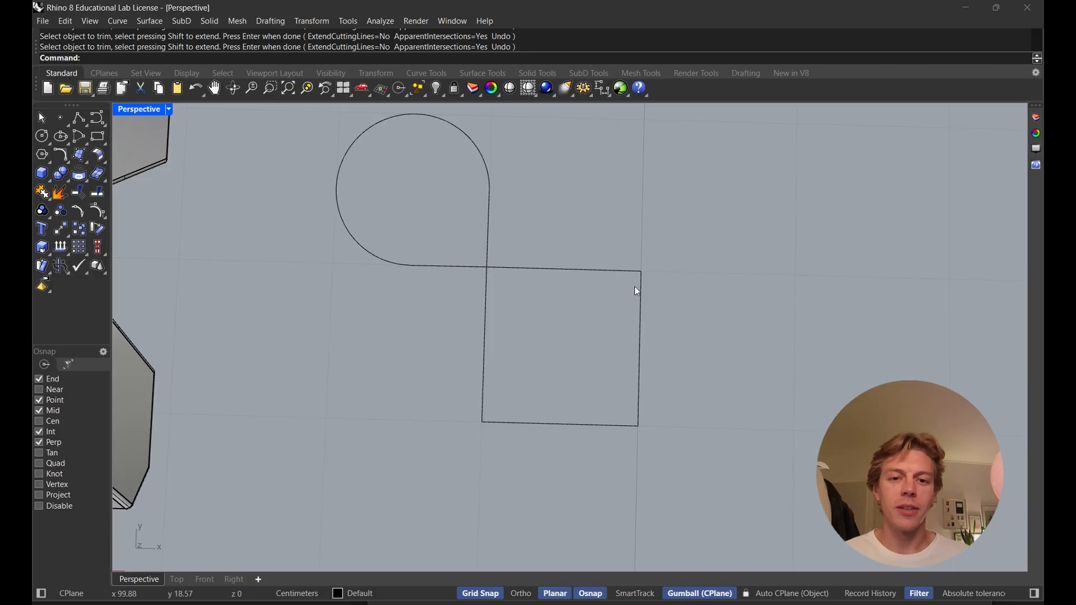
{"action": "scroll", "coordinate": [637, 277], "scroll_direction": "down", "scroll_amount": 3}
{"action": "right_click_drag", "start_coordinate": [645, 267], "coordinate": [619, 302], "text": "shift"}
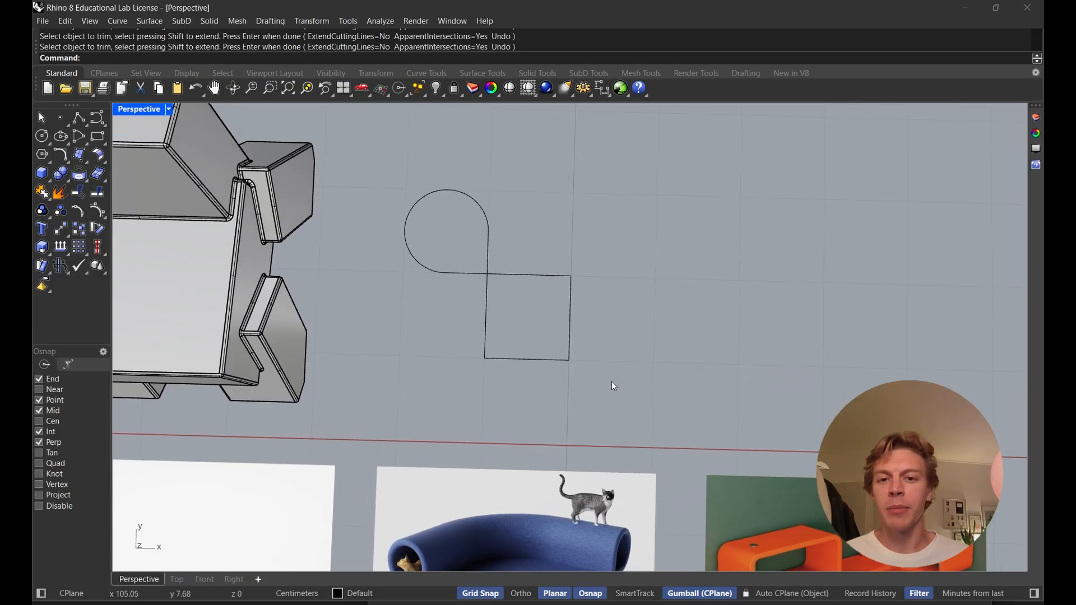
Join the trimmed arc and corner lines into one closed teardrop curve, and check it and the square by selecting them
{"action": "left_click_drag", "start_coordinate": [614, 361], "coordinate": [401, 179]}
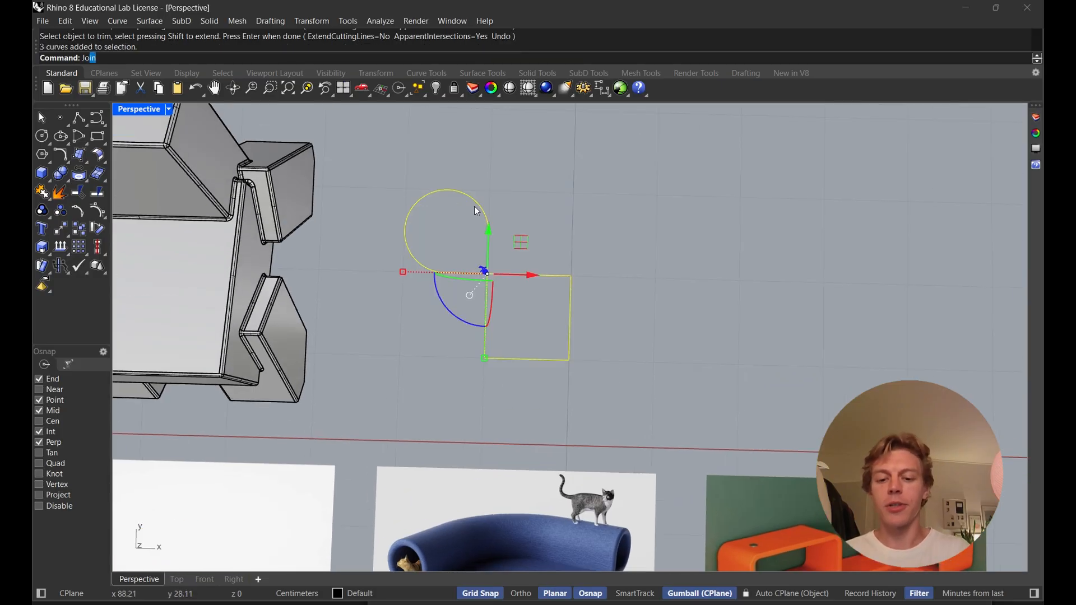
{"action": "key", "text": "ctrl+j"}
{"action": "left_click", "coordinate": [525, 196]}
{"action": "left_click", "coordinate": [477, 206]}
{"action": "left_click", "coordinate": [508, 254]}
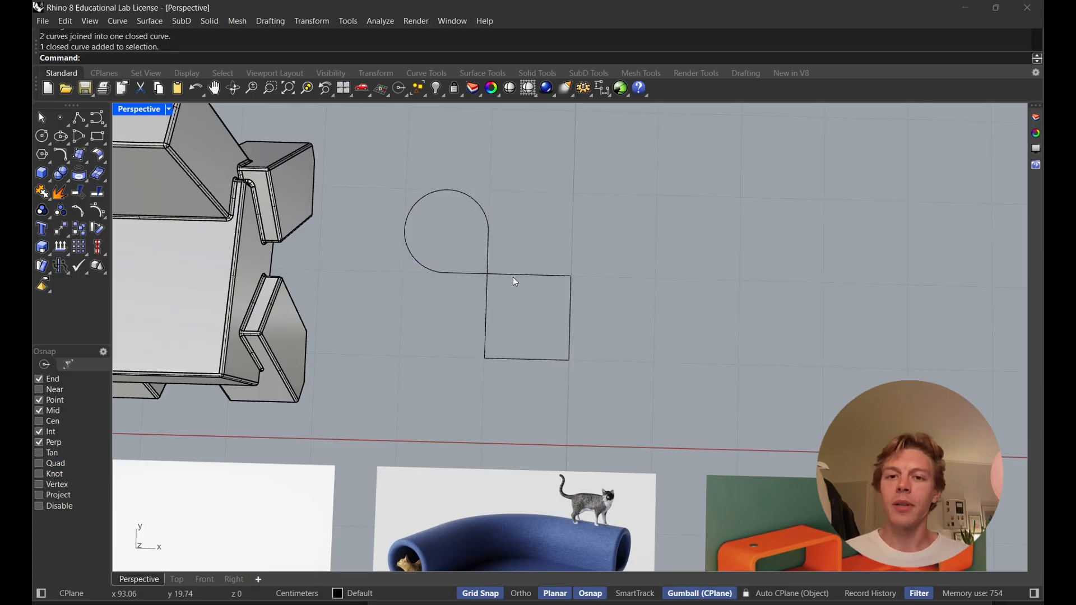
{"action": "left_click", "coordinate": [488, 252]}
{"action": "left_click", "coordinate": [507, 275]}
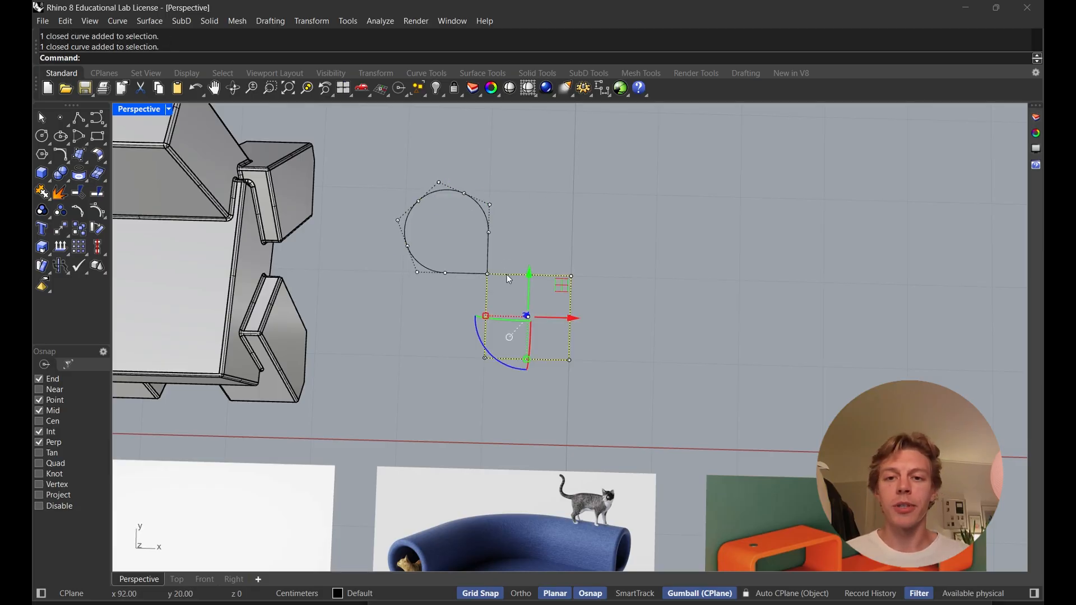
{"action": "left_click", "coordinate": [591, 245]}
{"action": "right_click_drag", "start_coordinate": [591, 246], "coordinate": [571, 278]}
{"action": "left_click_drag", "start_coordinate": [596, 315], "coordinate": [528, 245]}
{"action": "key", "text": "ctrl+z"}
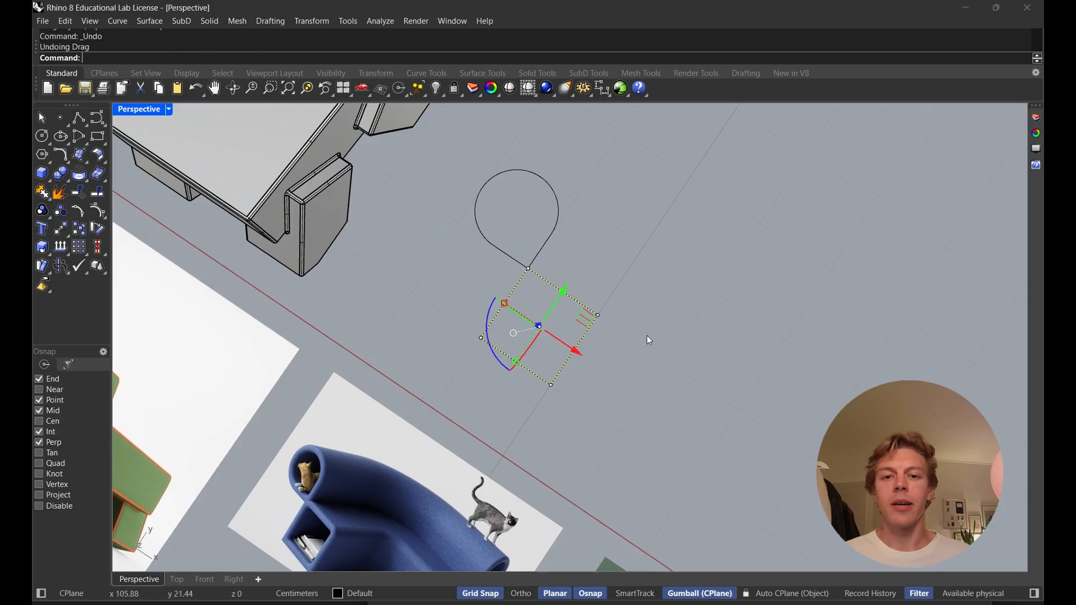
Rotate the teardrop and square curves together 90° about the X axis to stand upright, and raise them along the Z axis
{"action": "left_click_drag", "start_coordinate": [665, 375], "coordinate": [524, 223]}
{"action": "right_click_drag", "start_coordinate": [537, 245], "coordinate": [519, 337]}
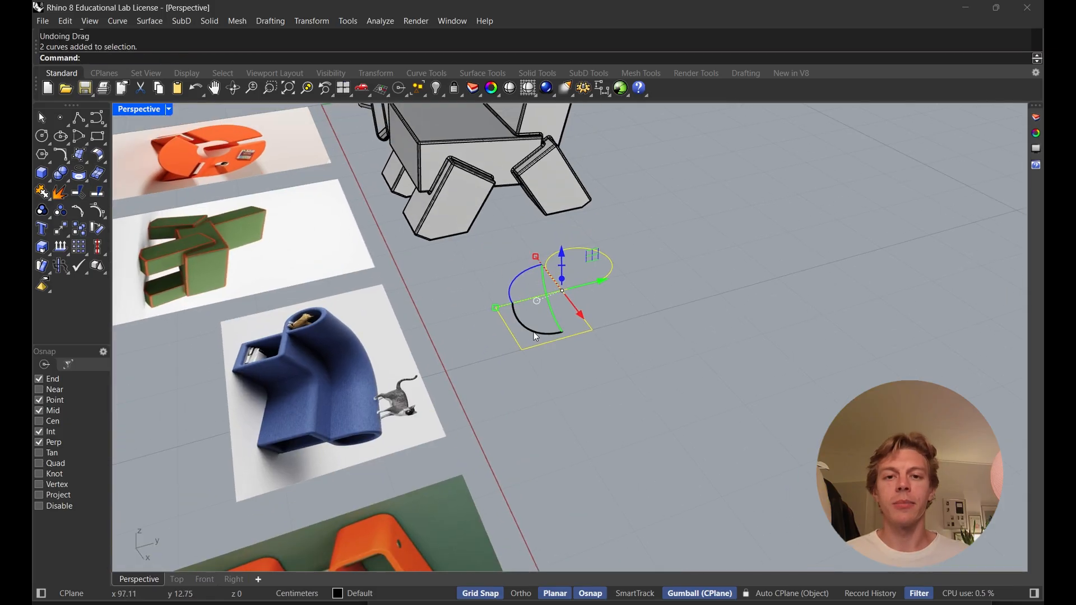
{"action": "left_click_drag", "start_coordinate": [534, 330], "coordinate": [583, 329]}
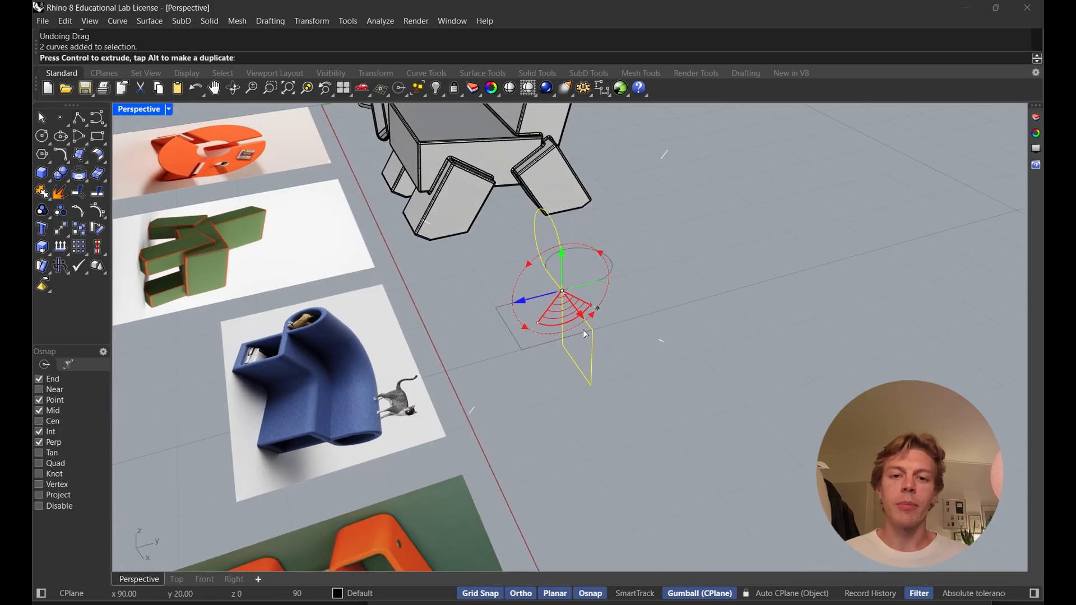
{"action": "right_click_drag", "start_coordinate": [583, 330], "coordinate": [533, 252]}
{"action": "left_click_drag", "start_coordinate": [535, 258], "coordinate": [500, 199]}
{"action": "right_click_drag", "start_coordinate": [497, 194], "coordinate": [545, 351]}
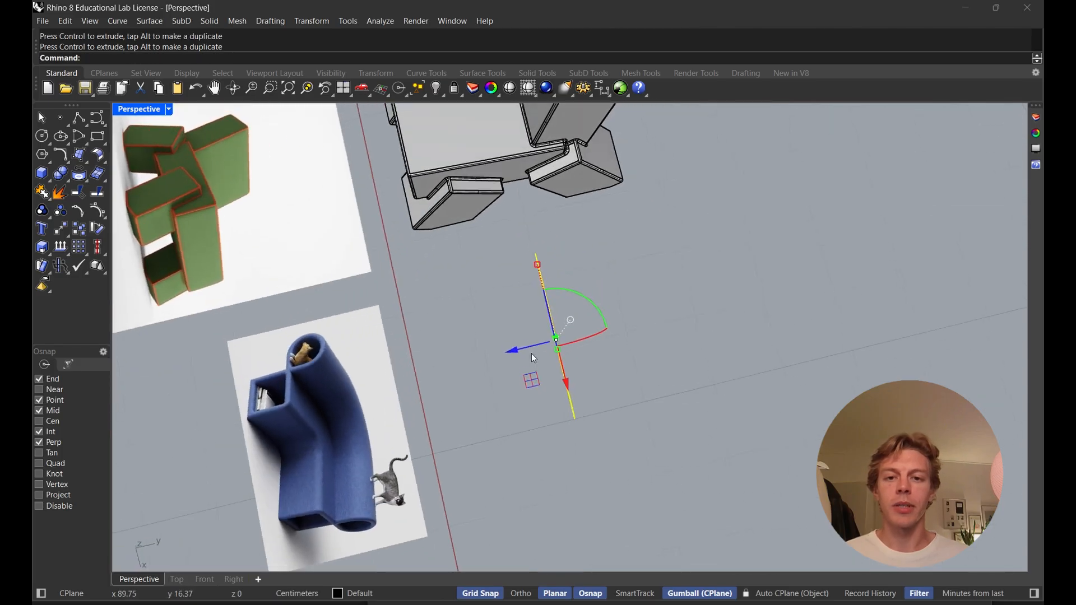
Move the upright teardrop and square curves together along the Y axis, closer to the reference images
{"action": "left_click_drag", "start_coordinate": [517, 349], "coordinate": [445, 361]}
{"action": "left_click", "coordinate": [670, 297]}
{"action": "right_click_drag", "start_coordinate": [670, 297], "coordinate": [667, 330]}
{"action": "right_click_drag", "start_coordinate": [617, 355], "coordinate": [604, 380], "text": "shift"}
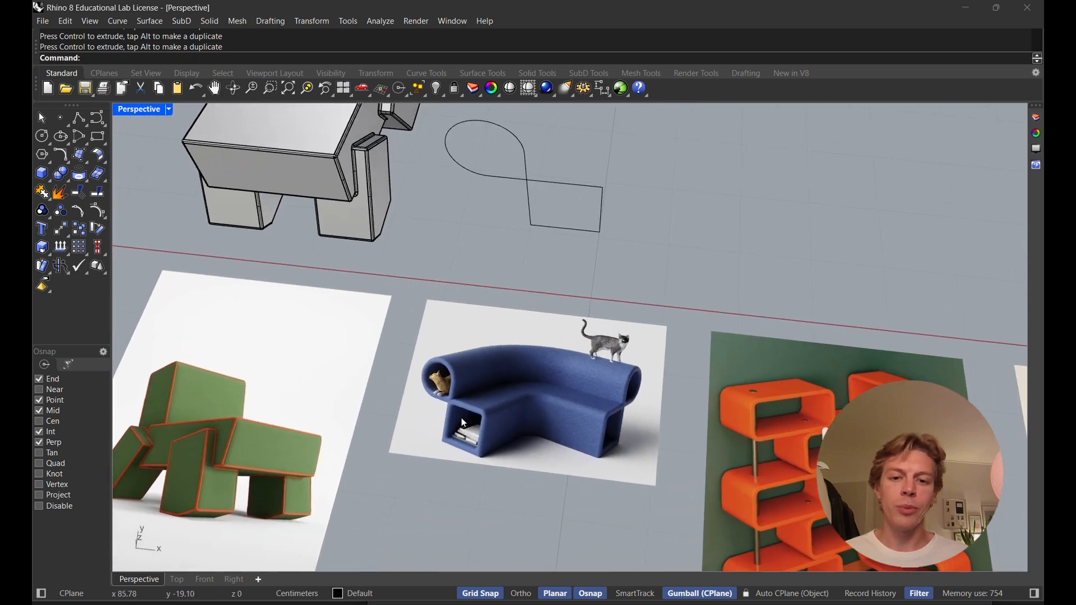
{"action": "right_click_drag", "start_coordinate": [567, 325], "coordinate": [560, 302]}
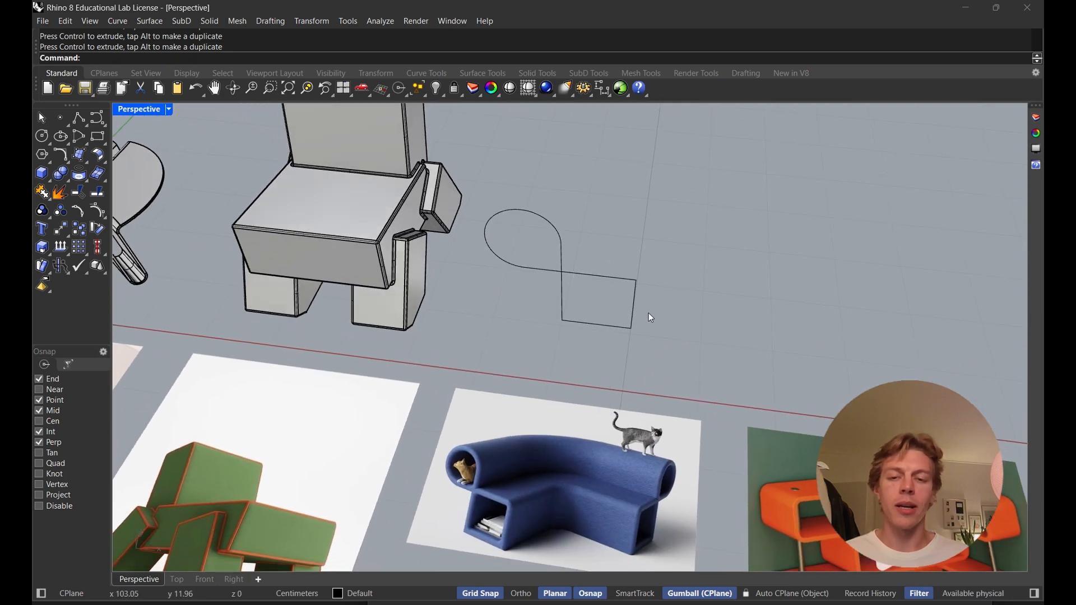
Try extruding the teardrop and square curves together along Y into one straight arm of the sofa
{"action": "left_click", "coordinate": [581, 275]}
{"action": "left_click", "coordinate": [562, 251], "text": "shift"}
{"action": "type", "text": "ExtrudeCrv"}
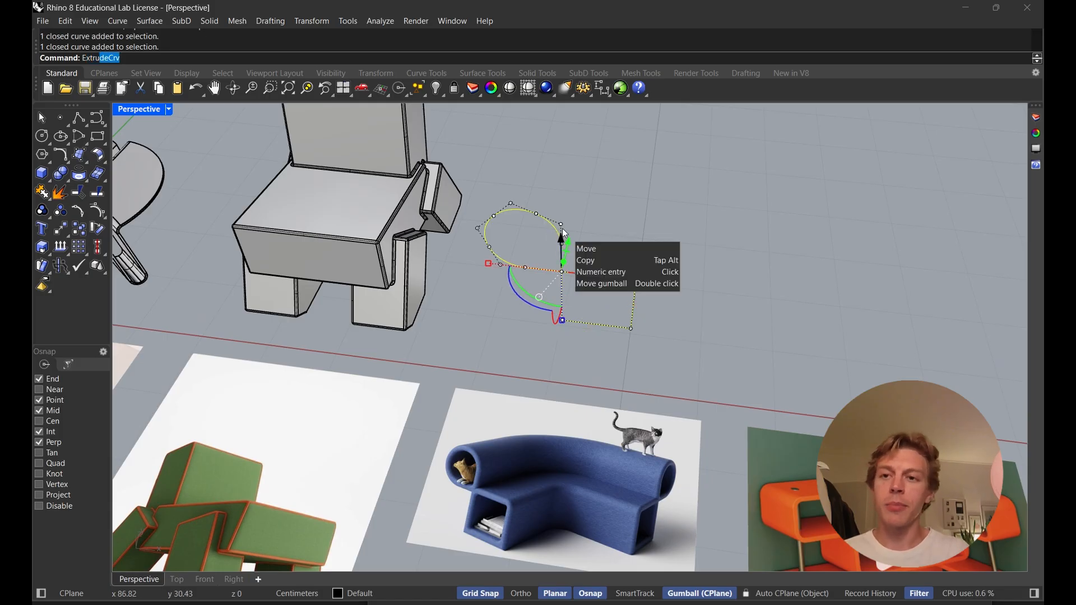
{"action": "key", "text": "Return"}
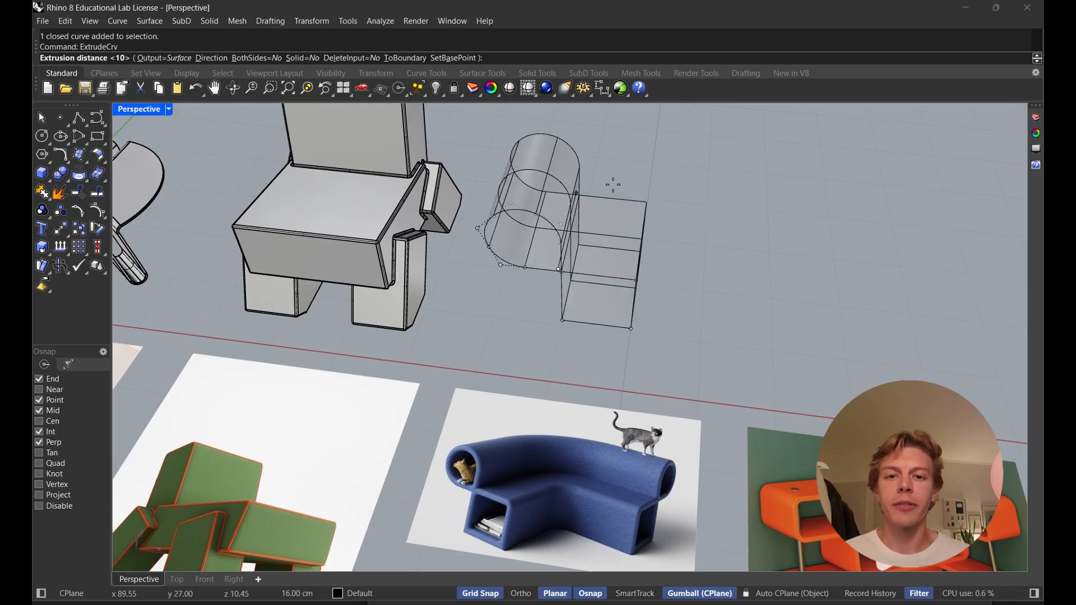
{"action": "left_click", "coordinate": [615, 183]}
{"action": "right_click_drag", "start_coordinate": [673, 163], "coordinate": [631, 292]}
Try rotating a copy of both extrusions to run at a right angle and shifting it to form the sofa's second arm
{"action": "left_click_drag", "start_coordinate": [631, 292], "coordinate": [570, 225]}
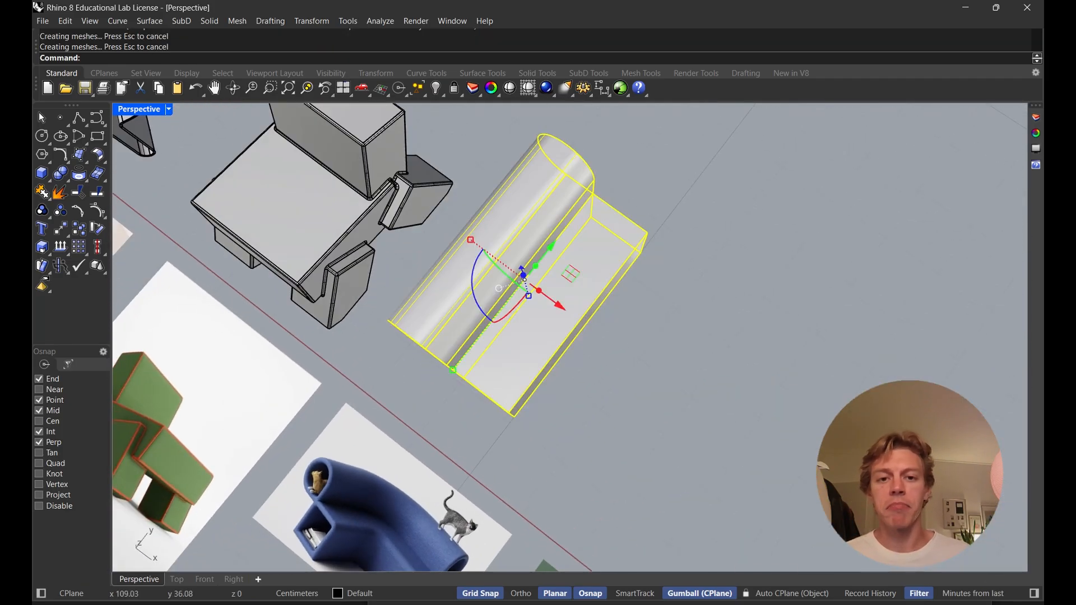
{"action": "left_click_drag", "start_coordinate": [478, 308], "coordinate": [545, 262]}
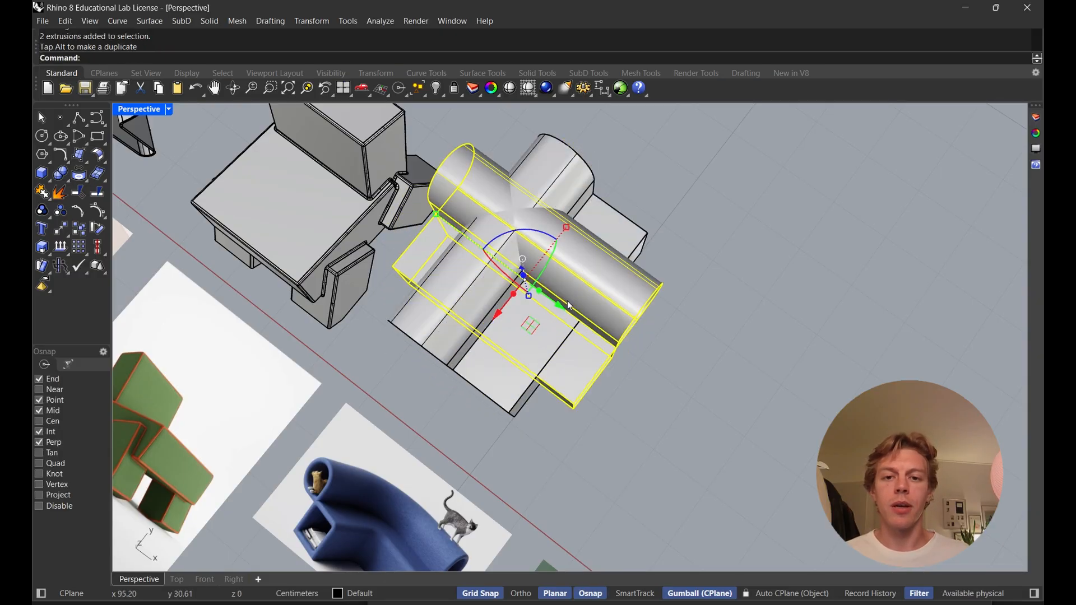
{"action": "left_click_drag", "start_coordinate": [562, 307], "coordinate": [588, 318]}
{"action": "left_click", "coordinate": [708, 236]}
{"action": "right_click_drag", "start_coordinate": [708, 237], "coordinate": [503, 196]}
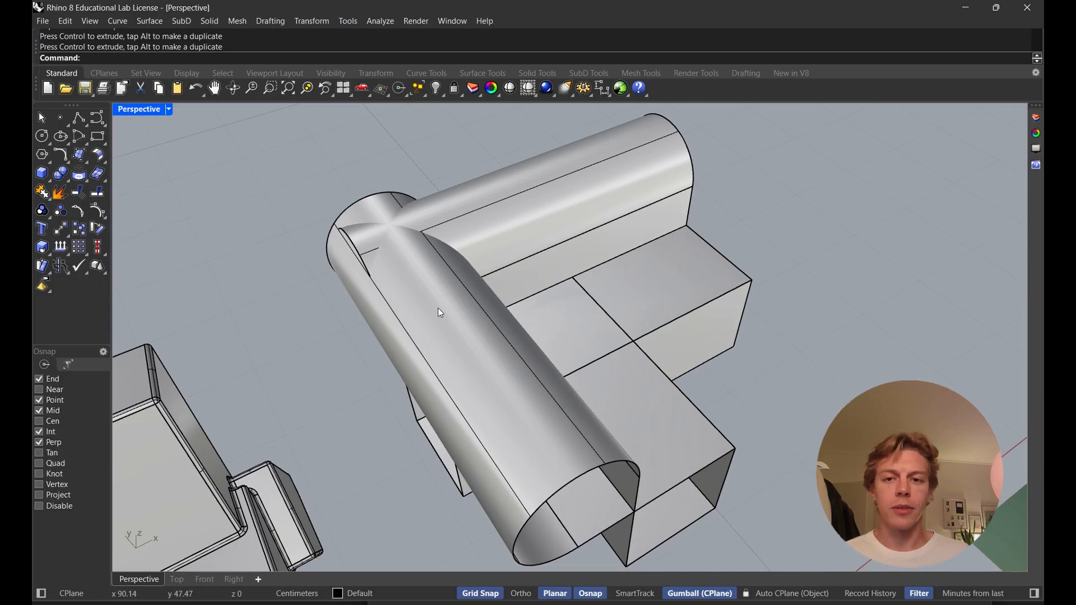
{"action": "right_click_drag", "start_coordinate": [438, 309], "coordinate": [394, 253]}
{"action": "scroll", "coordinate": [456, 312], "scroll_direction": "down", "scroll_amount": 6}
{"action": "right_click_drag", "start_coordinate": [456, 311], "coordinate": [594, 264]}
Undo the rotated copy and the extrusions, back to the two profile curves
{"action": "key", "text": "ctrl+z"}
{"action": "key", "text": "ctrl+z"}
{"action": "key", "text": "ctrl+z"}
{"action": "key", "text": "ctrl+z"}
{"action": "right_click_drag", "start_coordinate": [502, 265], "coordinate": [570, 227]}
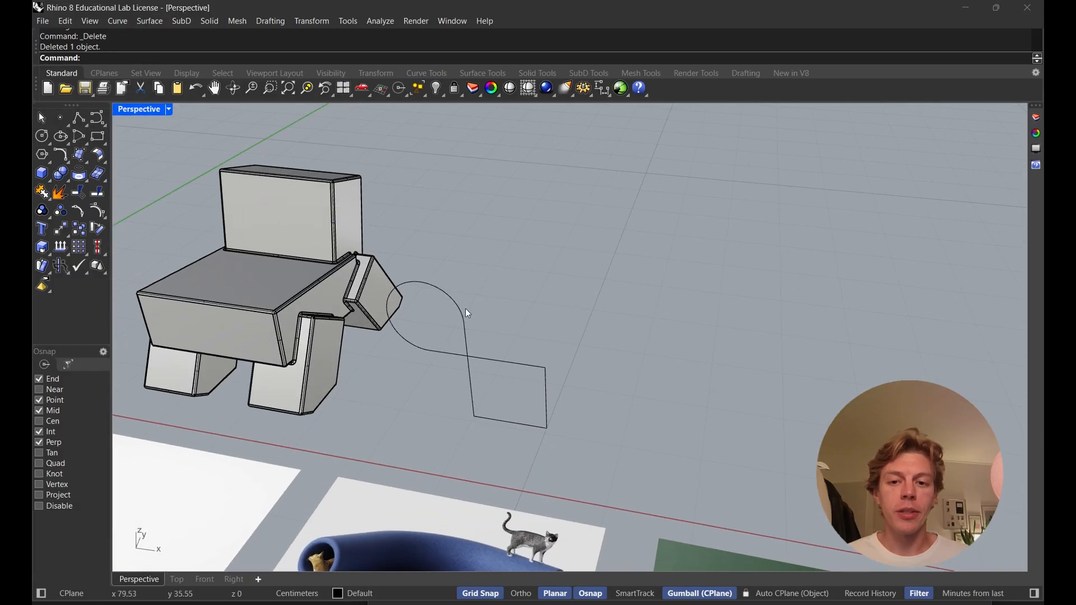
Check the two profile curves by selecting them, and examine how the seat and backrest bend in the blue sofa reference image
{"action": "left_click", "coordinate": [463, 309]}
{"action": "left_click", "coordinate": [496, 358]}
{"action": "left_click", "coordinate": [610, 315]}
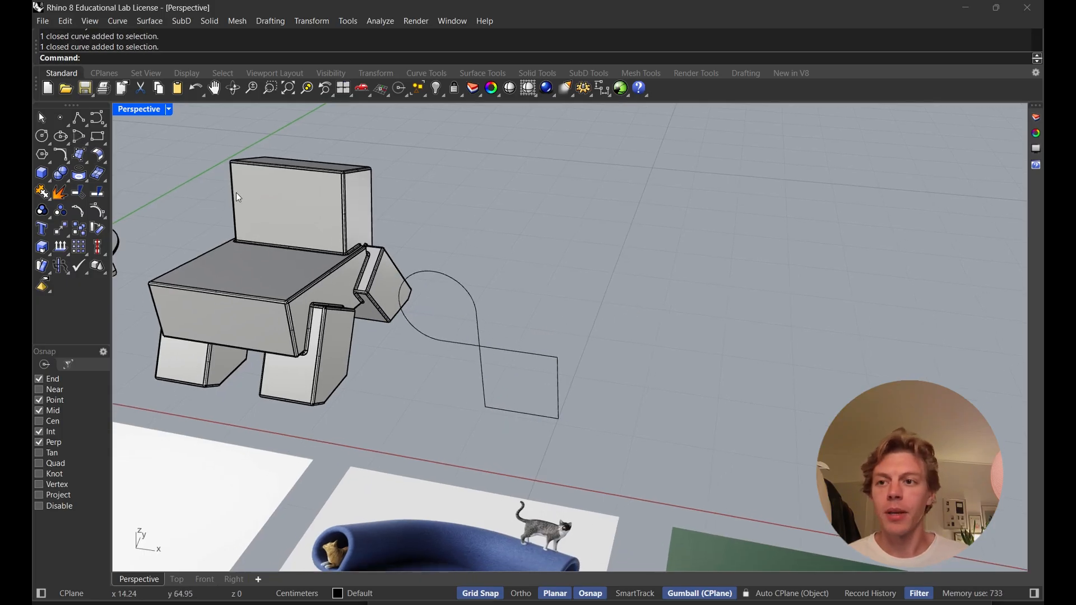
{"action": "right_click_drag", "start_coordinate": [418, 350], "coordinate": [461, 191], "text": "shift"}
{"action": "scroll", "coordinate": [462, 191], "scroll_direction": "down", "scroll_amount": 2}
{"action": "right_click_drag", "start_coordinate": [474, 306], "coordinate": [483, 361]}
{"action": "scroll", "coordinate": [493, 388], "scroll_direction": "up", "scroll_amount": 5}
{"action": "scroll", "coordinate": [499, 395], "scroll_direction": "up", "scroll_amount": 3}
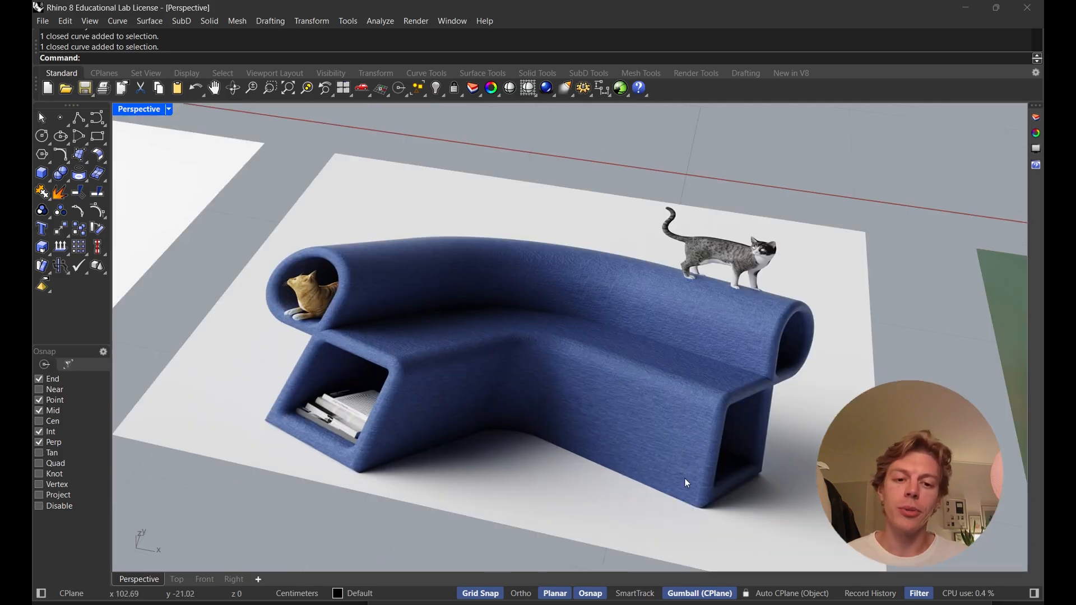
{"action": "scroll", "coordinate": [531, 341], "scroll_direction": "down", "scroll_amount": 5}
{"action": "scroll", "coordinate": [536, 329], "scroll_direction": "up", "scroll_amount": 2}
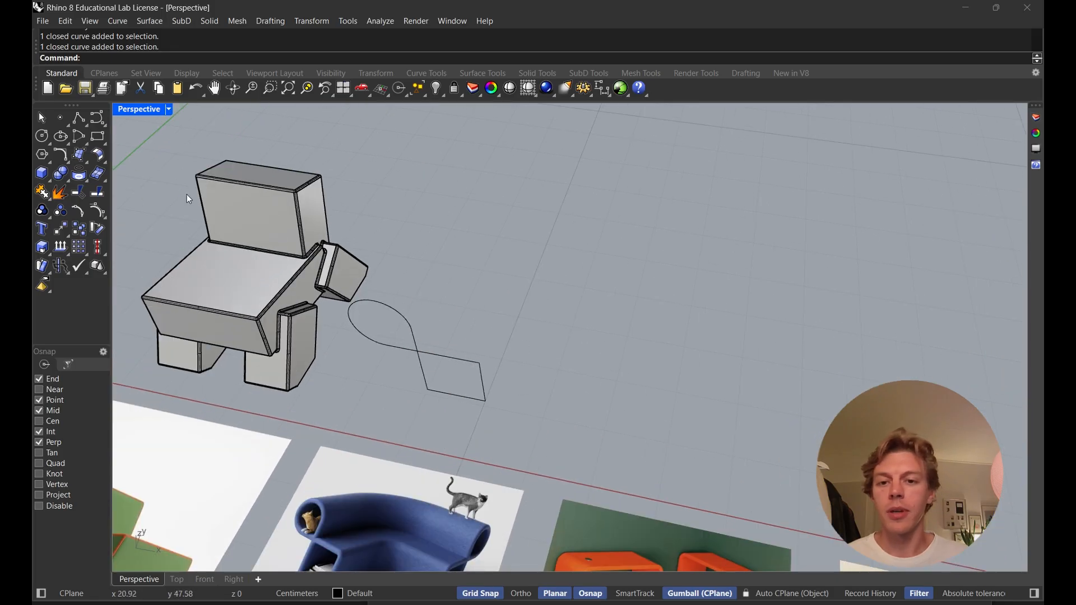
Draw an L-shaped polyline path from the square's outer bottom corner, running along Y and turning at a right angle along X
{"action": "left_click", "coordinate": [79, 117]}
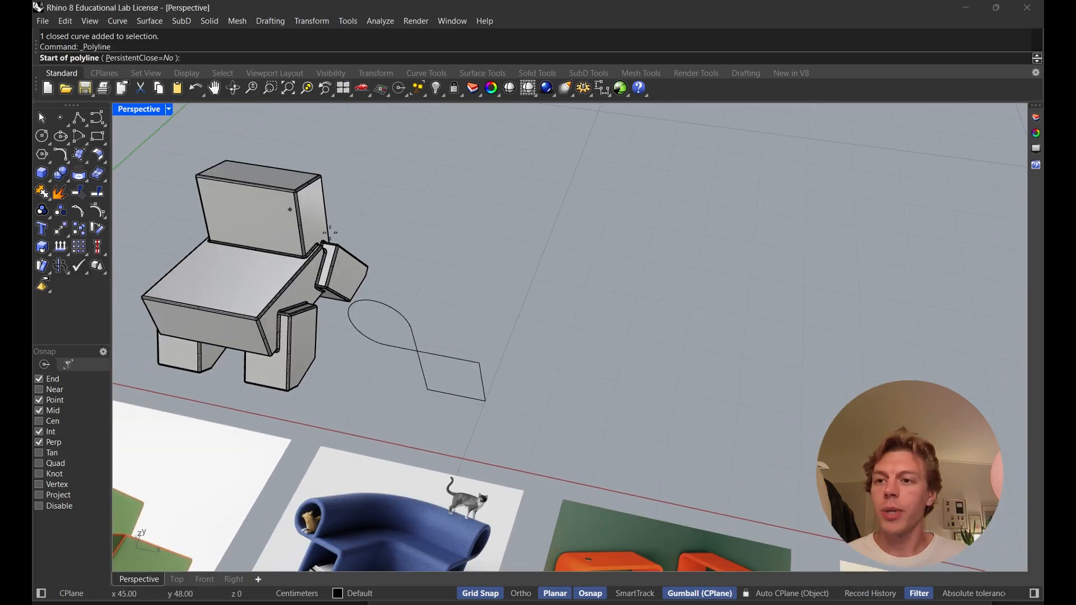
{"action": "left_click", "coordinate": [486, 401]}
{"action": "left_click", "coordinate": [534, 279]}
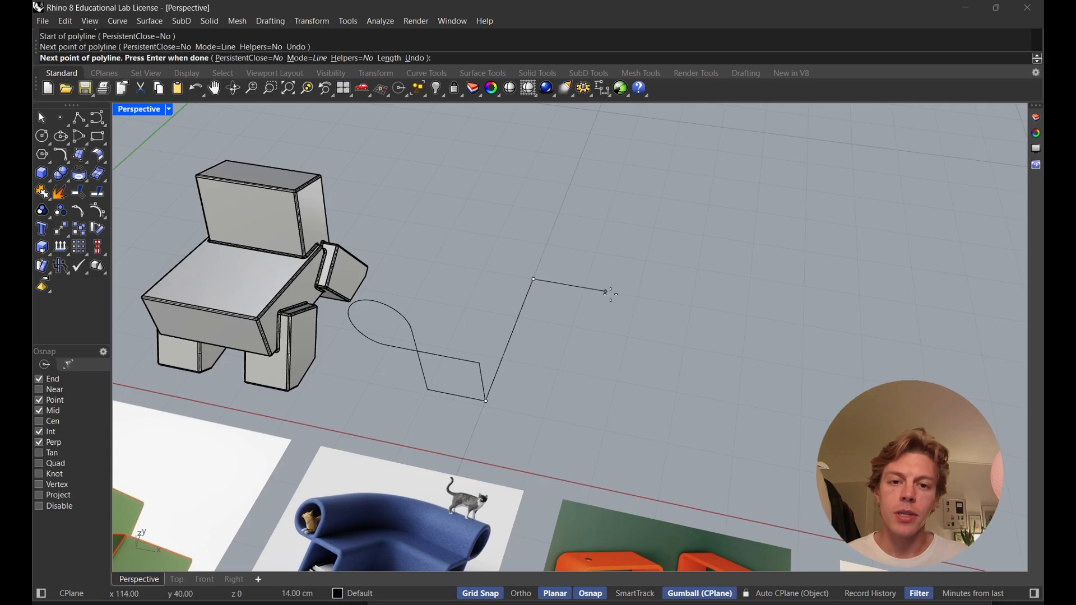
{"action": "left_click", "coordinate": [654, 301]}
{"action": "right_click", "coordinate": [654, 312]}
{"action": "right_click_drag", "start_coordinate": [653, 312], "coordinate": [544, 346]}
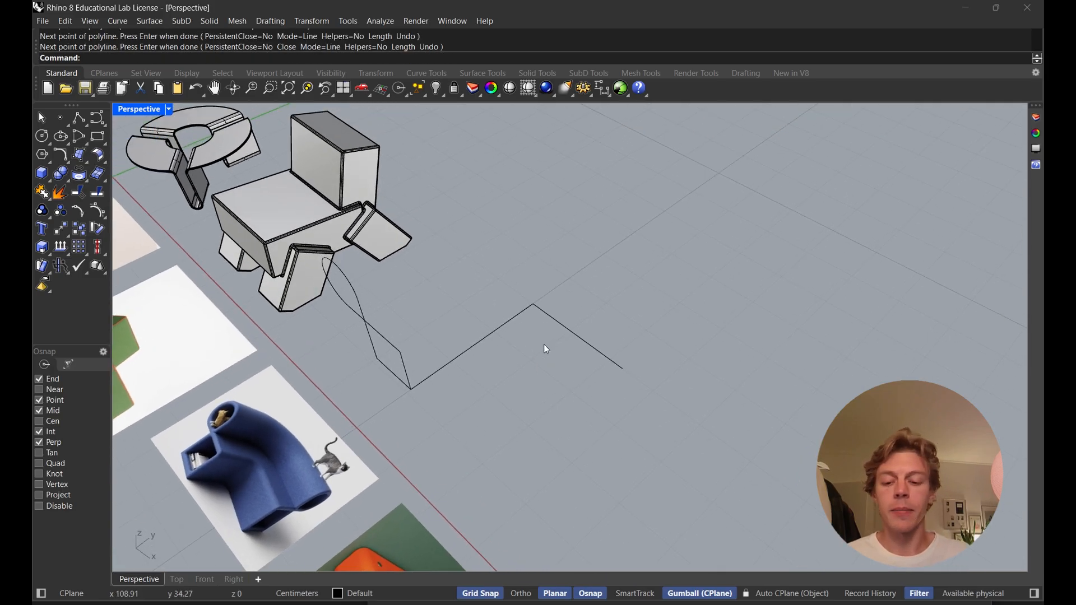
Fillet the corner of the L-shaped path with a radius of 8 cm, keeping the segments joined
{"action": "type", "text": "Fillet"}
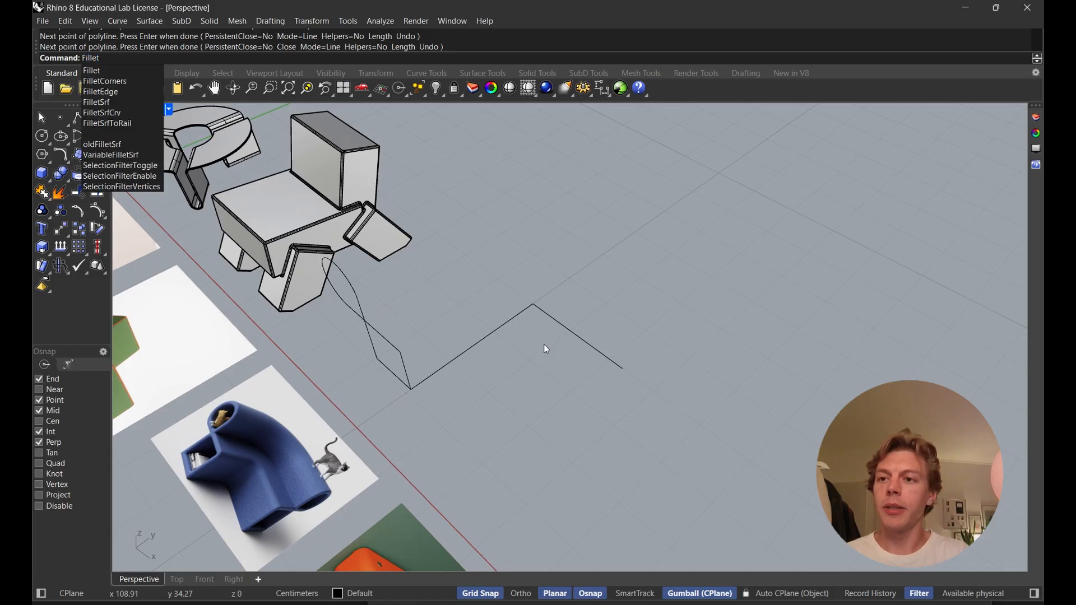
{"action": "key", "text": "Return"}
{"action": "scroll", "coordinate": [337, 434], "scroll_direction": "up", "scroll_amount": 5}
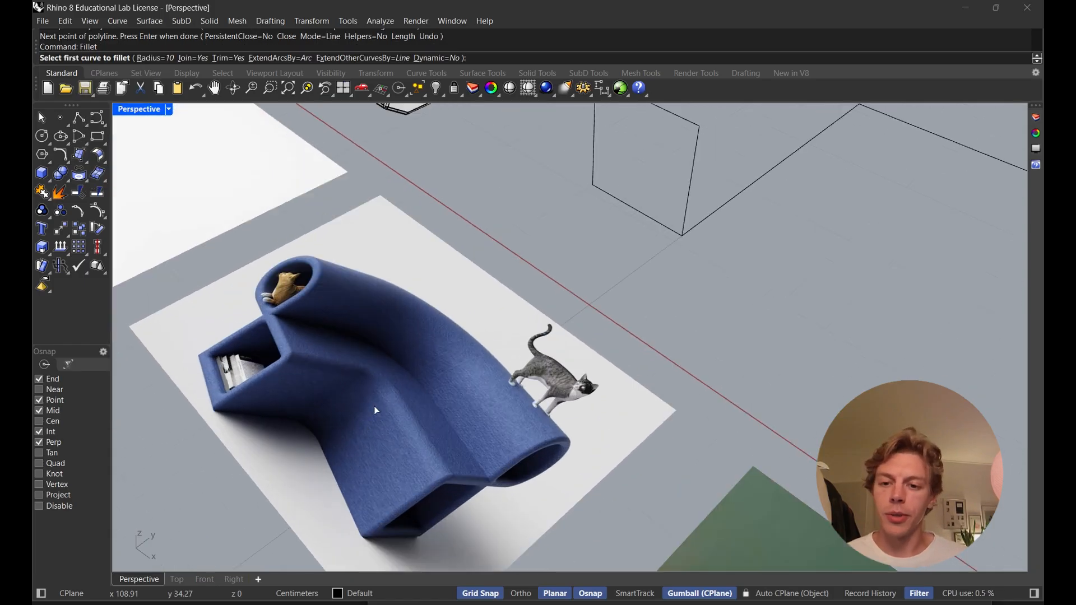
{"action": "right_click_drag", "start_coordinate": [830, 143], "coordinate": [618, 299], "text": "shift"}
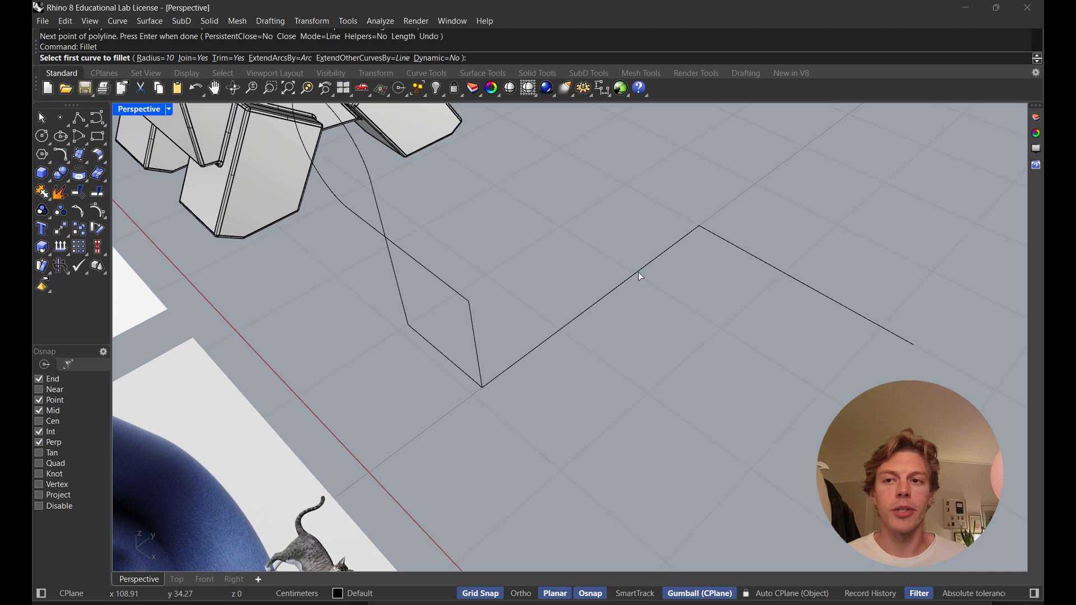
{"action": "right_click_drag", "start_coordinate": [723, 276], "coordinate": [634, 331], "text": "shift"}
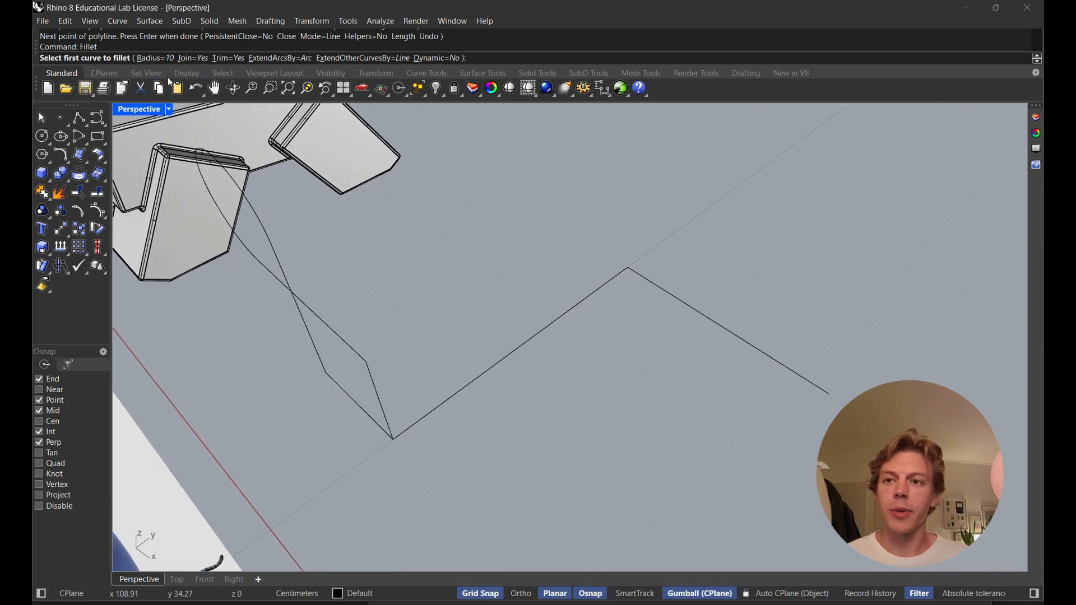
{"action": "left_click", "coordinate": [163, 59]}
{"action": "type", "text": "8"}
{"action": "key", "text": "Return"}
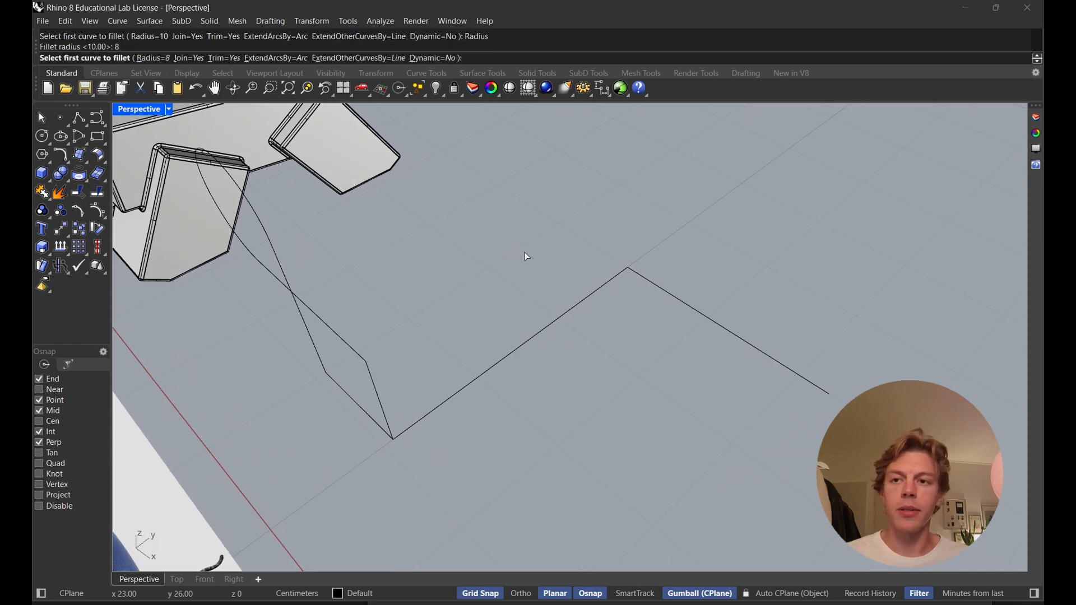
{"action": "left_click", "coordinate": [588, 292]}
{"action": "left_click", "coordinate": [679, 304]}
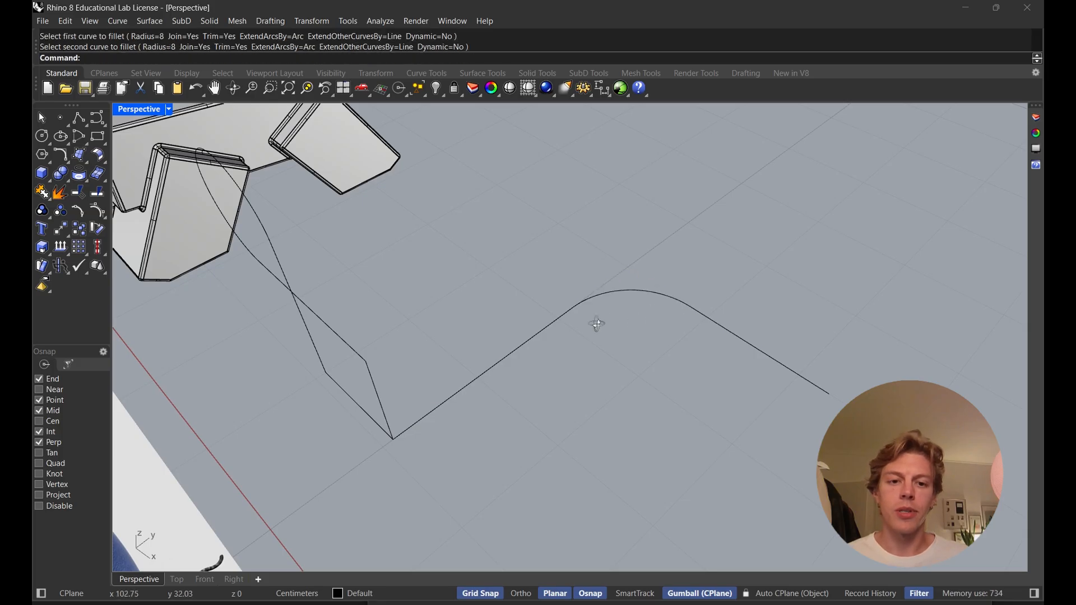
Compare the rounded path with the sofa reference image and start a one-rail sweep (Sweep1)
{"action": "right_click_drag", "start_coordinate": [596, 321], "coordinate": [645, 325]}
{"action": "scroll", "coordinate": [580, 299], "scroll_direction": "down", "scroll_amount": 6}
{"action": "scroll", "coordinate": [499, 424], "scroll_direction": "up", "scroll_amount": 3}
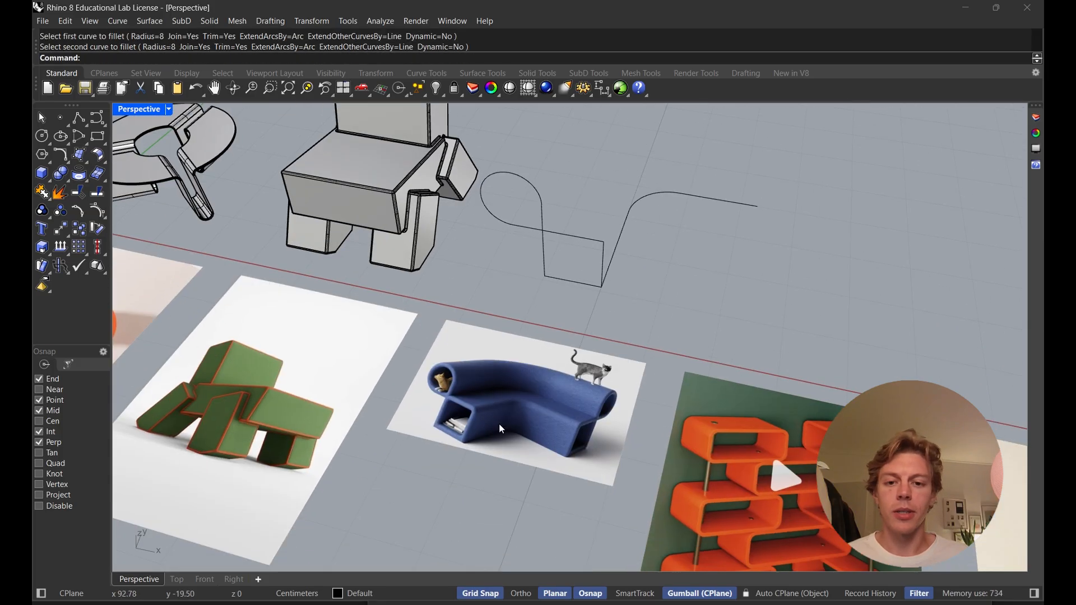
{"action": "scroll", "coordinate": [600, 327], "scroll_direction": "up", "scroll_amount": 4}
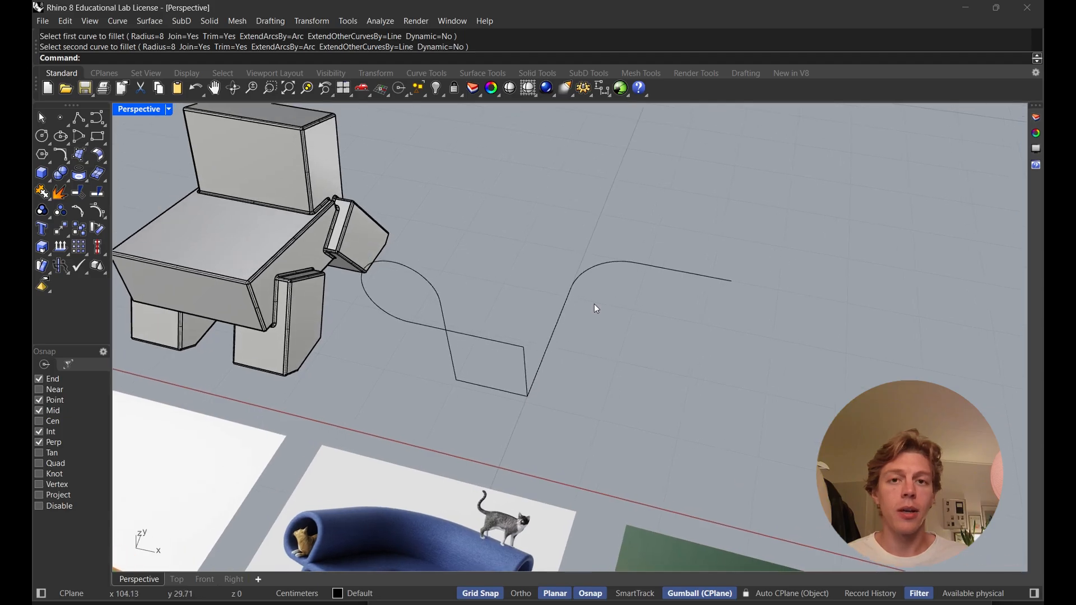
{"action": "right_click_drag", "start_coordinate": [579, 280], "coordinate": [567, 293]}
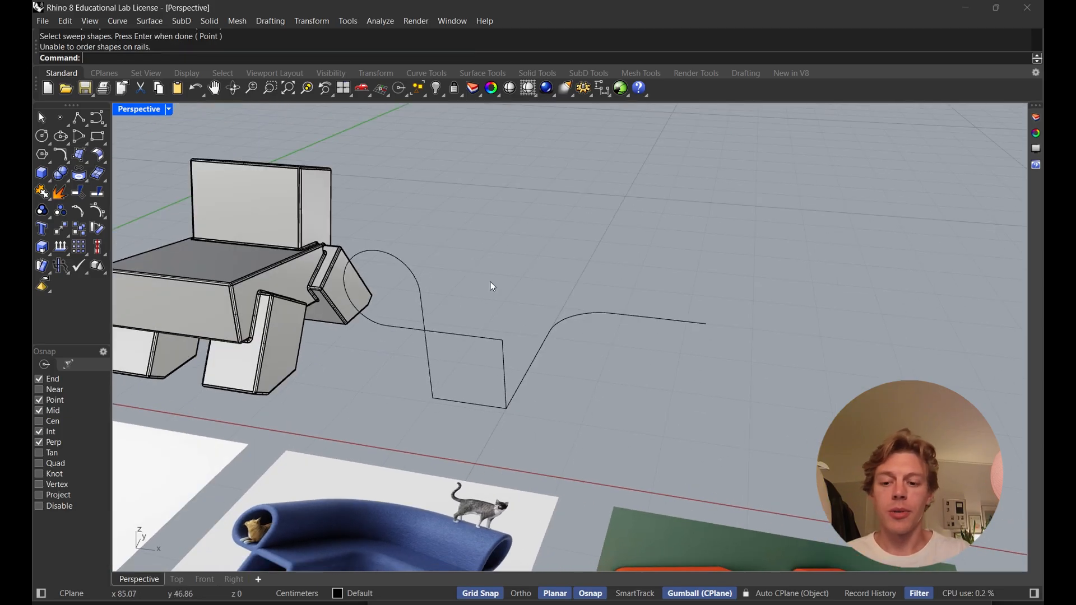
{"action": "type", "text": "weep1"}
{"action": "key", "text": "Return"}
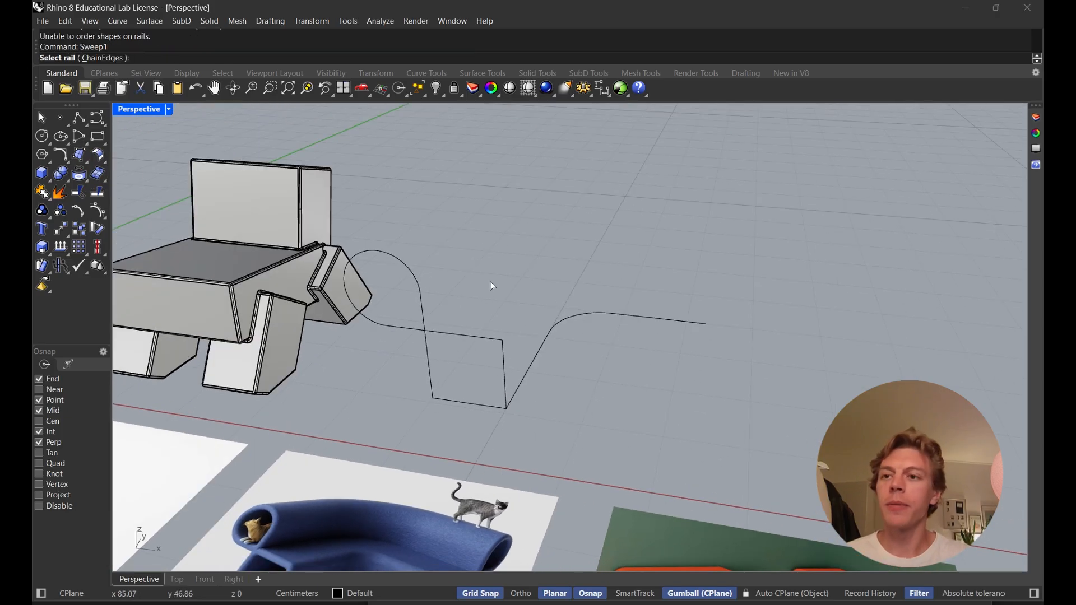
Sweep the square seat profile along the curved rail with Freeform frame style and unchanged cross sections
{"action": "left_click", "coordinate": [553, 338]}
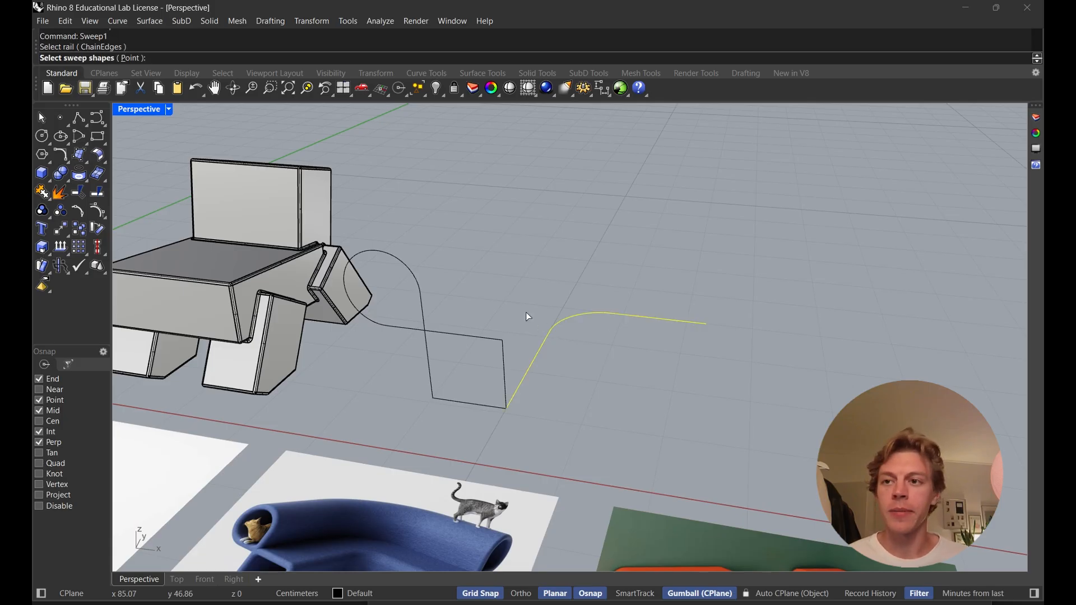
{"action": "left_click", "coordinate": [482, 339]}
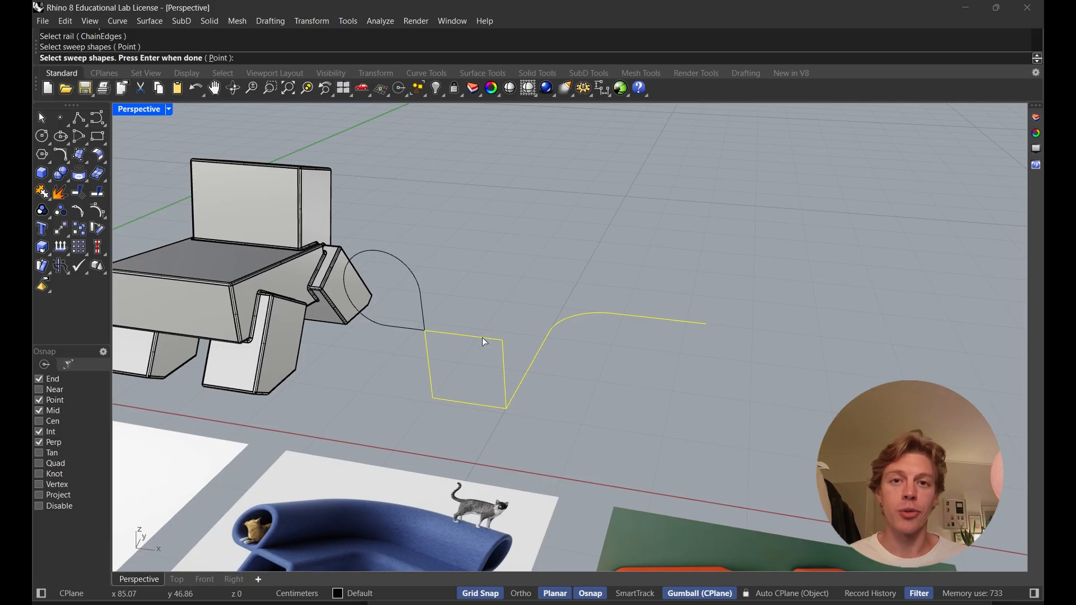
{"action": "key", "text": "Return"}
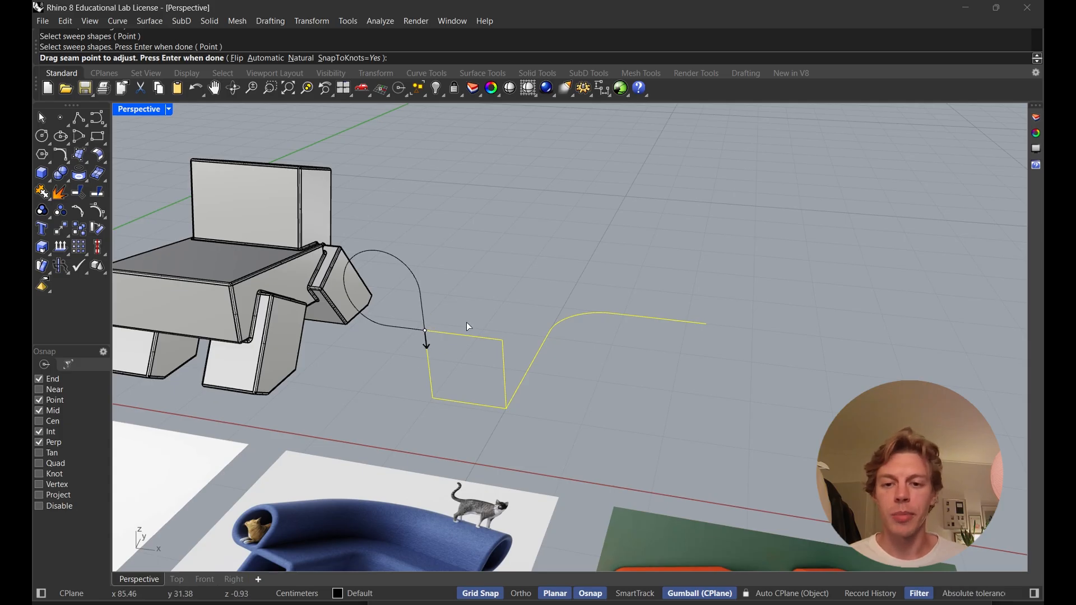
{"action": "key", "text": "Return"}
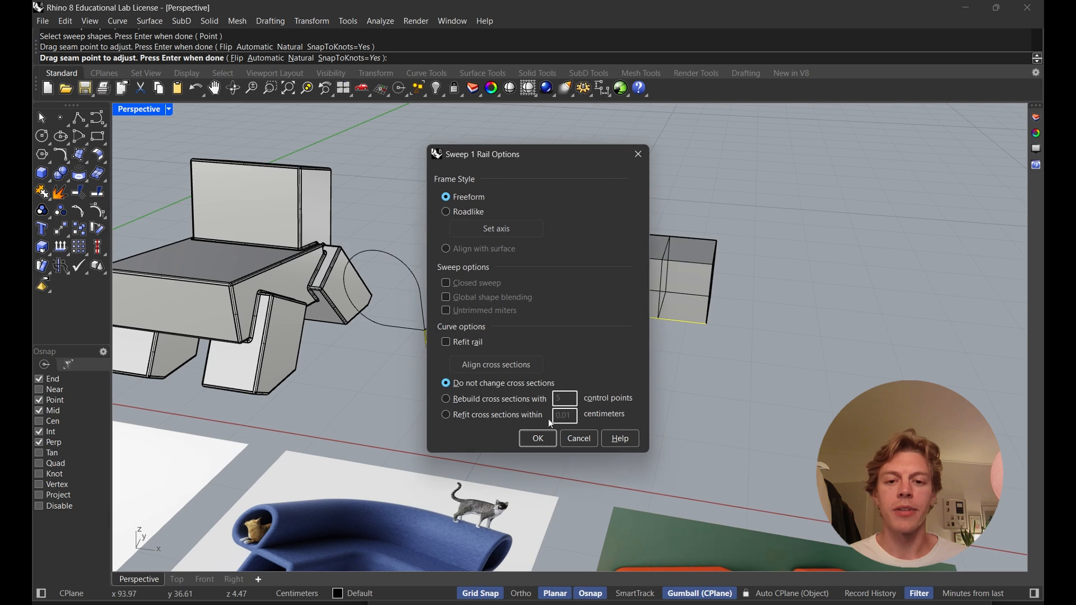
{"action": "left_click_drag", "start_coordinate": [562, 149], "coordinate": [355, 157]}
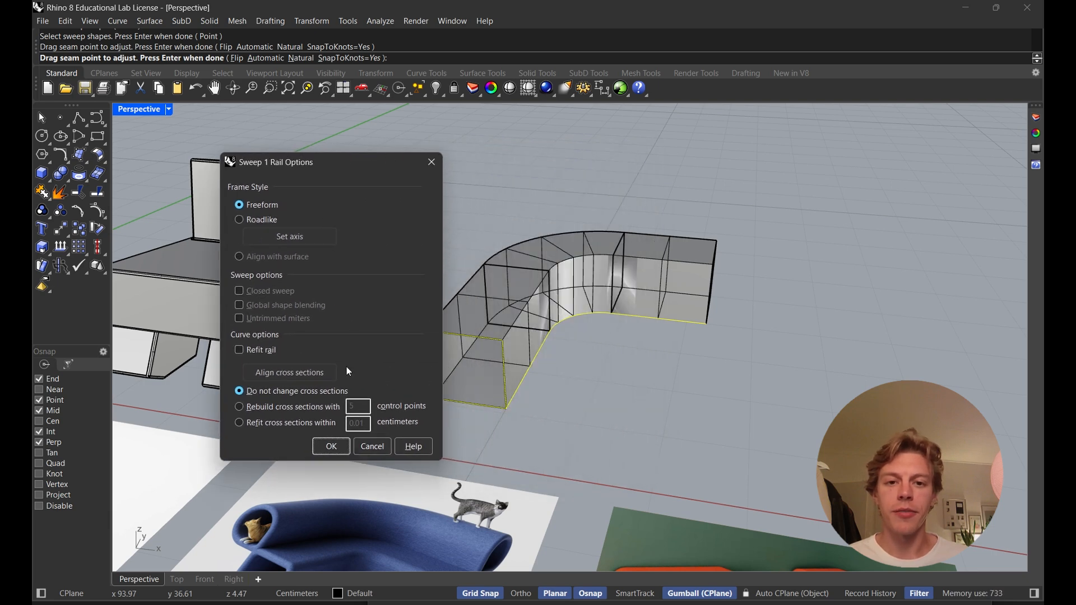
{"action": "left_click", "coordinate": [338, 448]}
Sweep the rounded backrest profile along the same curved rail with Freeform frame style and unchanged cross sections
{"action": "right_click_drag", "start_coordinate": [570, 376], "coordinate": [398, 446]}
{"action": "right_click_drag", "start_coordinate": [398, 446], "coordinate": [437, 395], "text": "shift"}
{"action": "right_click_drag", "start_coordinate": [567, 303], "coordinate": [577, 353], "text": "shift"}
{"action": "right_click", "coordinate": [532, 291]}
{"action": "left_click", "coordinate": [534, 321]}
{"action": "left_click", "coordinate": [564, 351]}
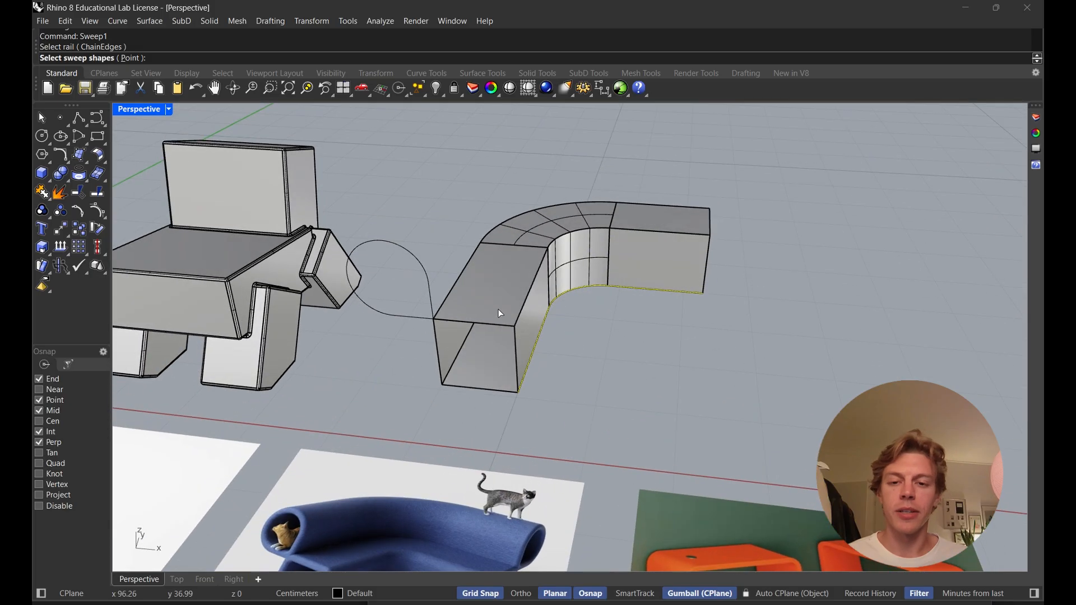
{"action": "left_click", "coordinate": [416, 262]}
{"action": "key", "text": "Return"}
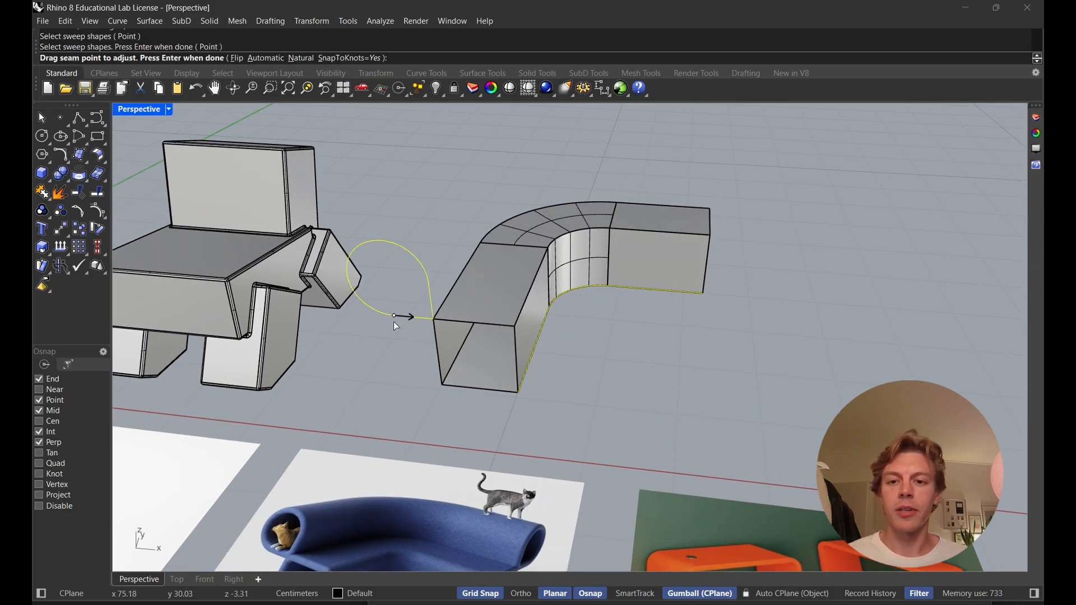
{"action": "key", "text": "Return"}
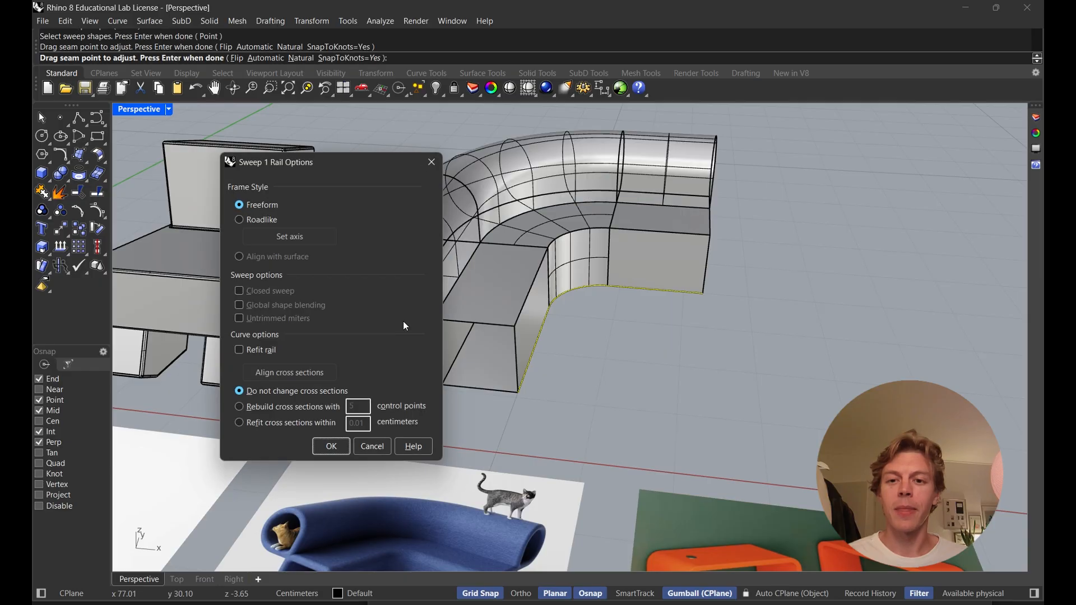
{"action": "left_click", "coordinate": [338, 446]}
Fillet the top front edge along the whole swept seat with a radius of 3
{"action": "right_click_drag", "start_coordinate": [426, 336], "coordinate": [522, 357]}
{"action": "scroll", "coordinate": [540, 280], "scroll_direction": "down", "scroll_amount": 3}
{"action": "right_click_drag", "start_coordinate": [490, 409], "coordinate": [564, 373]}
{"action": "scroll", "coordinate": [572, 373], "scroll_direction": "up", "scroll_amount": 2}
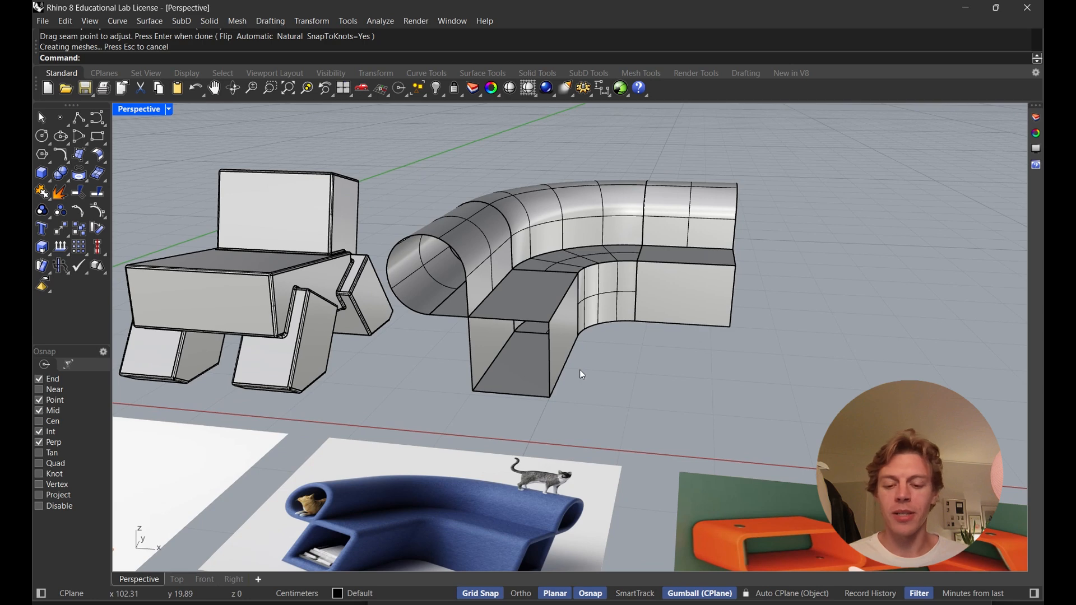
{"action": "type", "text": "letEdge"}
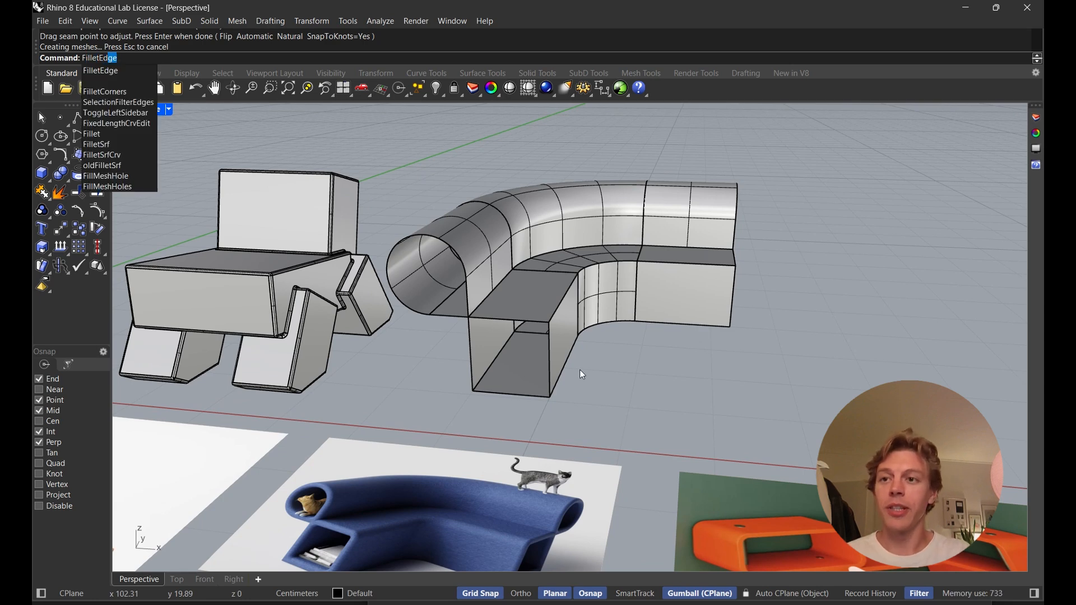
{"action": "key", "text": "Return"}
{"action": "left_click", "coordinate": [226, 60]}
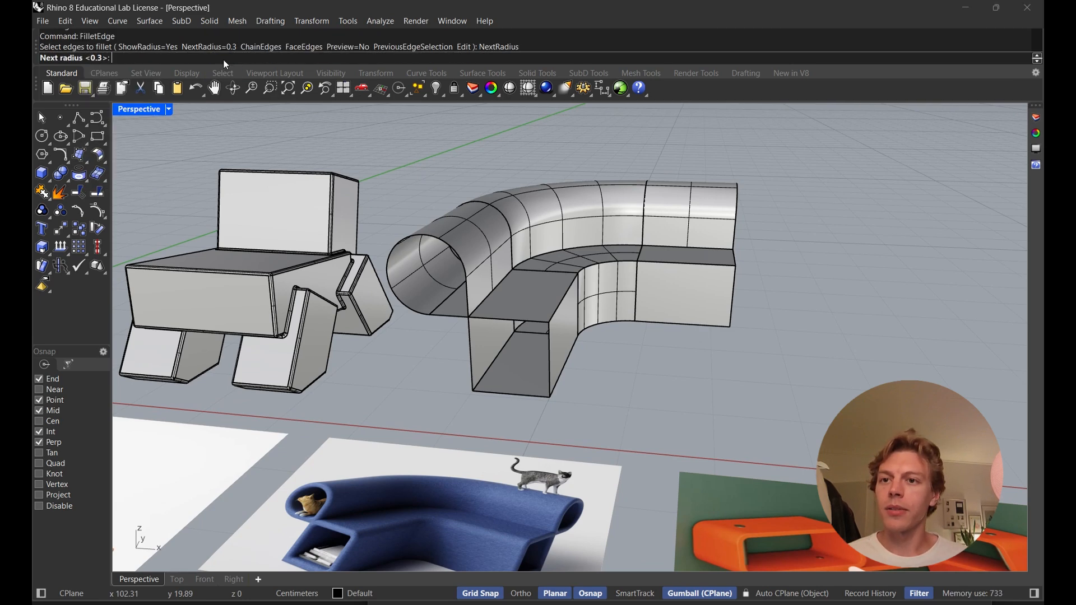
{"action": "type", "text": "3"}
{"action": "key", "text": "Return"}
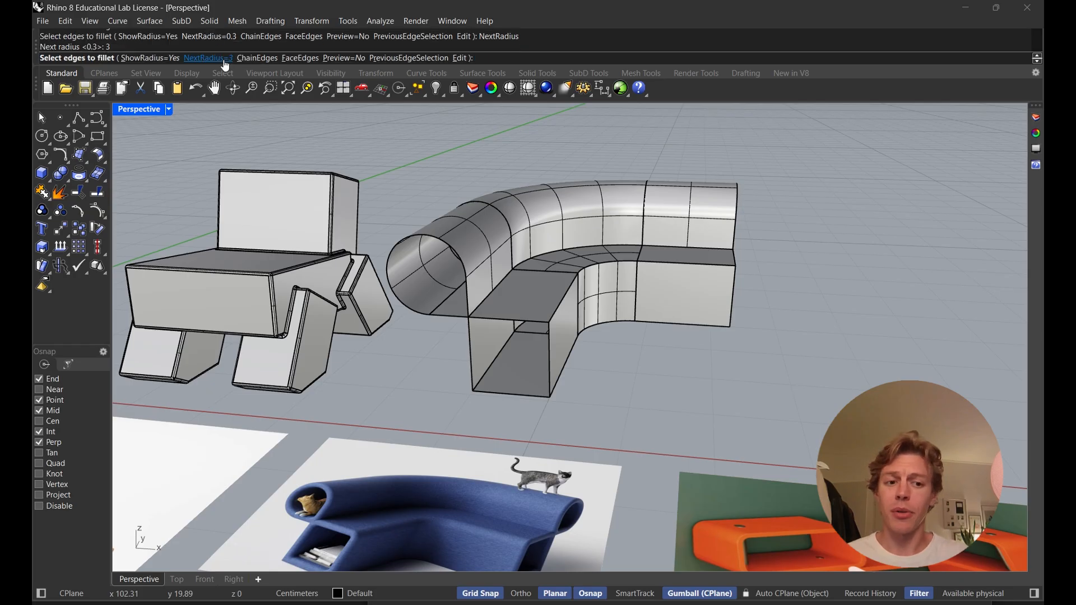
{"action": "scroll", "coordinate": [519, 311], "scroll_direction": "up", "scroll_amount": 4}
{"action": "left_click", "coordinate": [567, 306]}
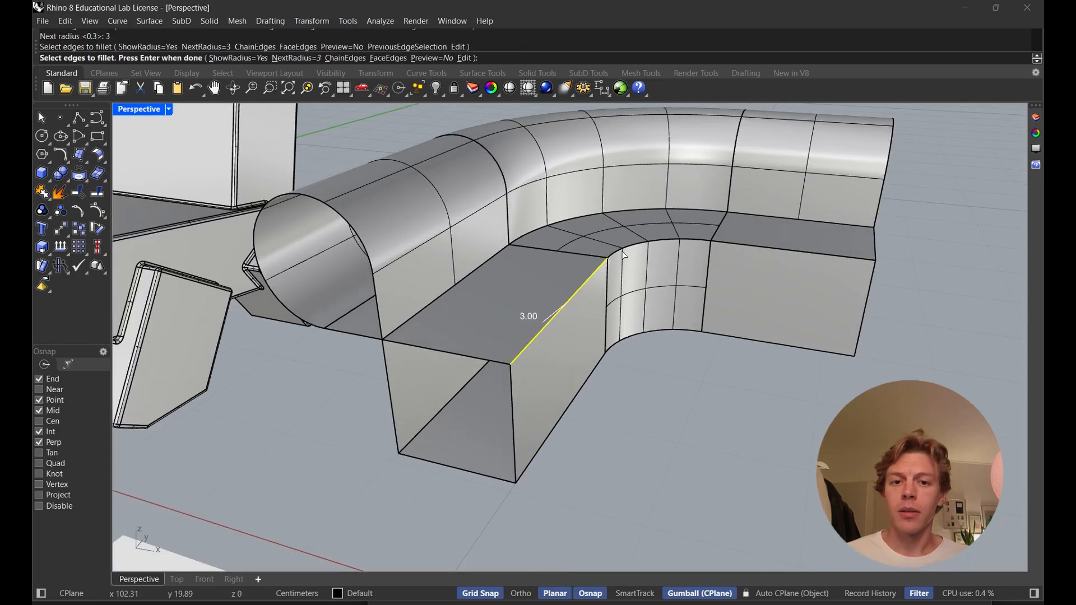
{"action": "left_click", "coordinate": [763, 248]}
{"action": "right_click_drag", "start_coordinate": [763, 247], "coordinate": [501, 343]}
{"action": "key", "text": "Return"}
{"action": "key", "text": "Return"}
Delete the leftover square profile curve at the open end of the seat
{"action": "scroll", "coordinate": [639, 244], "scroll_direction": "down", "scroll_amount": 5}
{"action": "scroll", "coordinate": [634, 247], "scroll_direction": "up", "scroll_amount": 5}
{"action": "left_click", "coordinate": [460, 361]}
{"action": "key", "text": "Delete"}
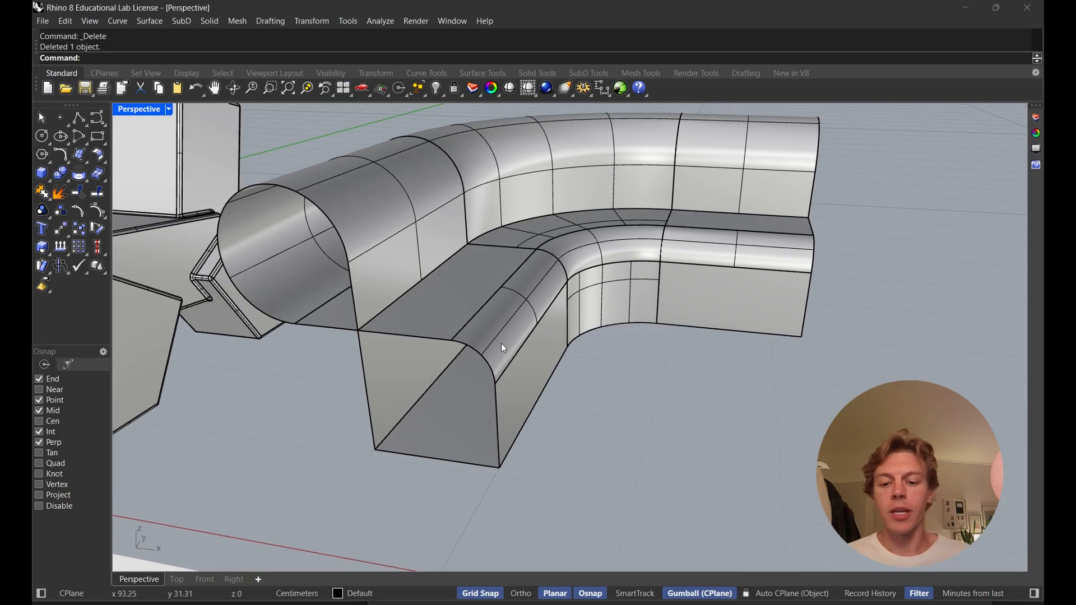
Offset the seat and backrest polysurfaces inward as solids with a distance of 1, flipping the offset directions
{"action": "type", "text": "OffsetSrf"}
{"action": "key", "text": "Return"}
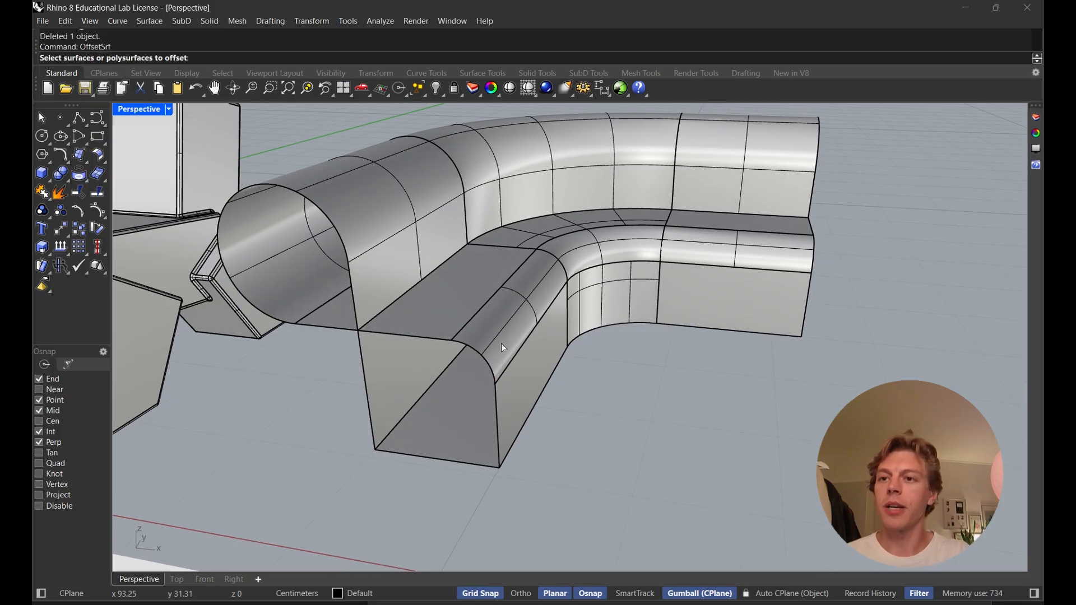
{"action": "right_click_drag", "start_coordinate": [501, 343], "coordinate": [486, 259]}
{"action": "left_click", "coordinate": [545, 243]}
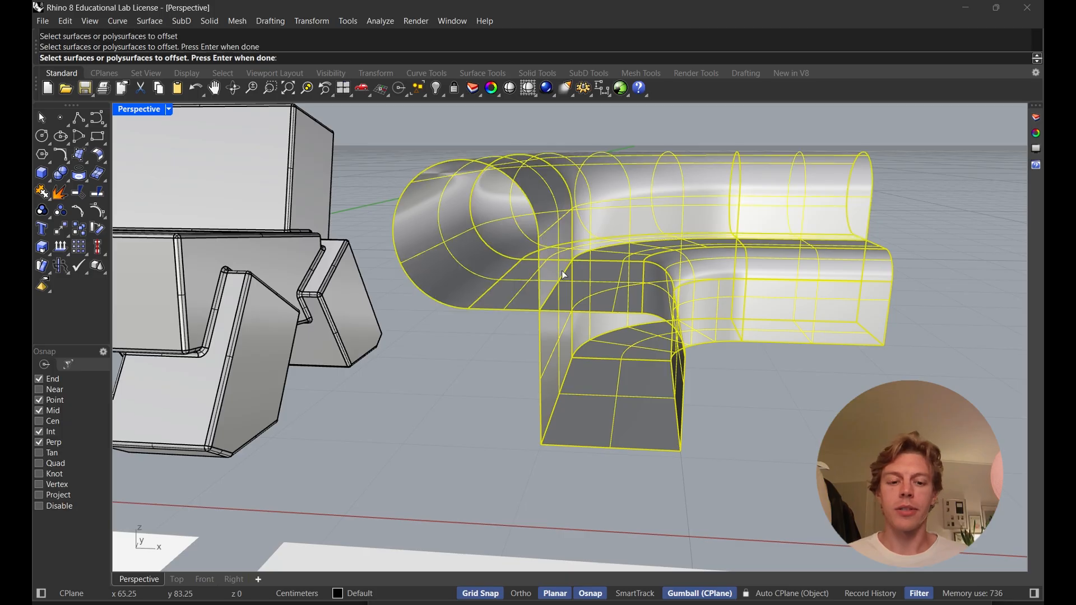
{"action": "key", "text": "Return"}
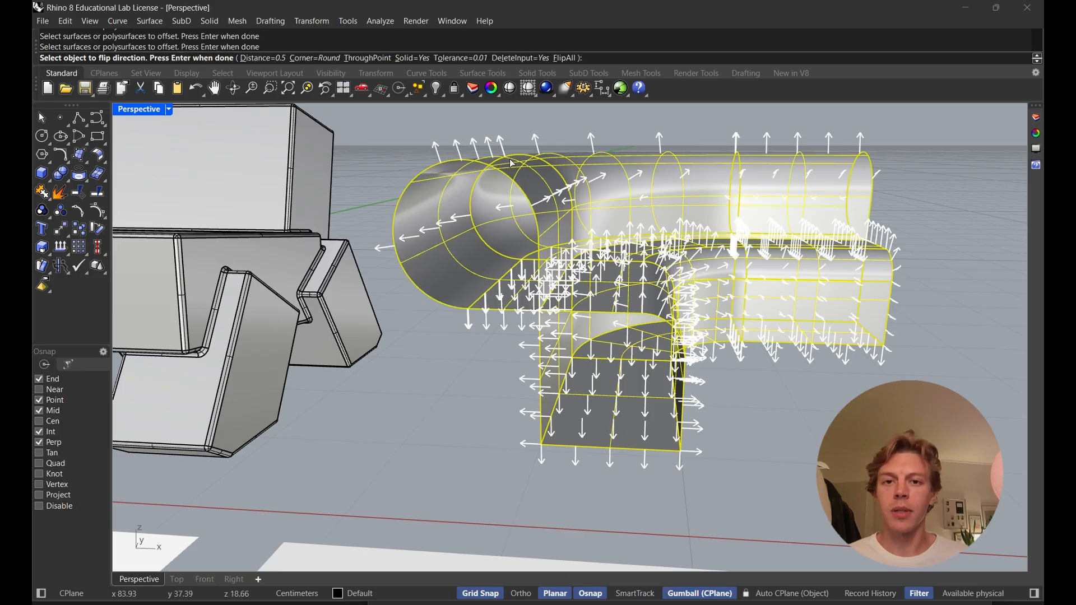
{"action": "left_click", "coordinate": [651, 343]}
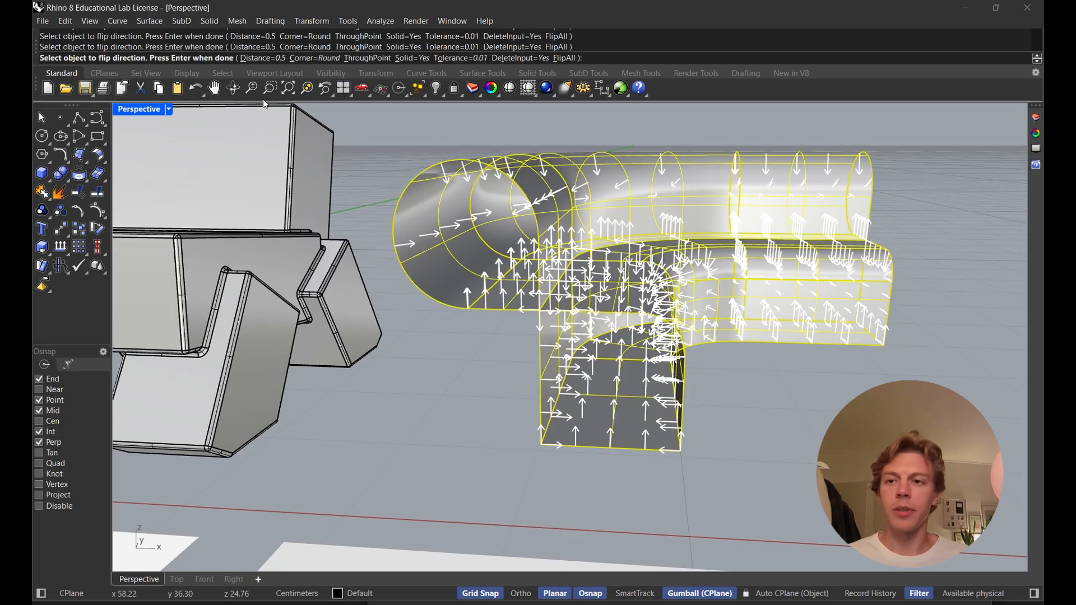
{"action": "left_click", "coordinate": [256, 59]}
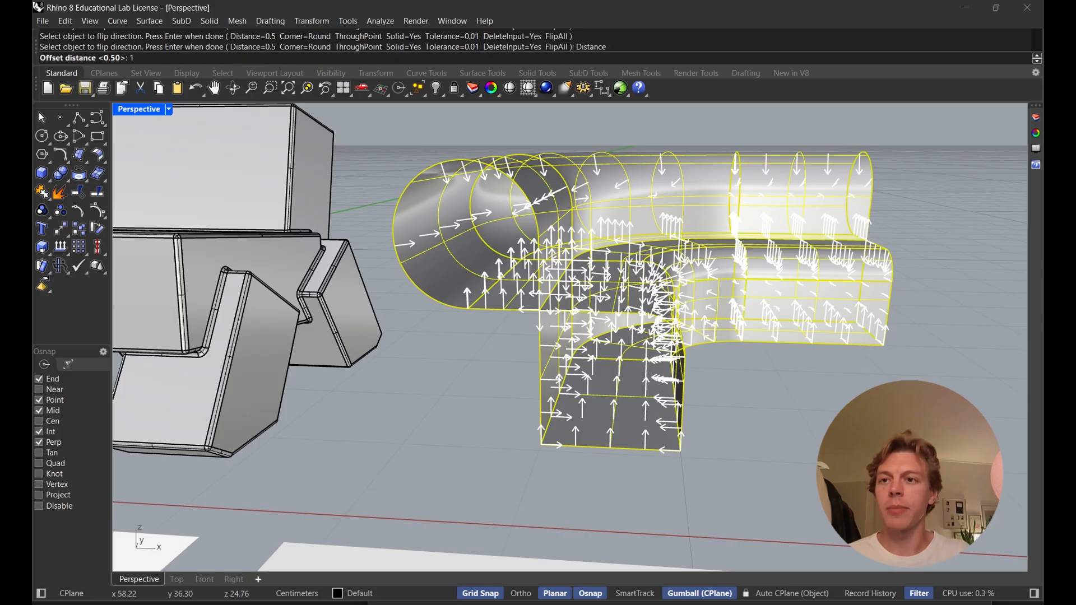
{"action": "type", "text": "1"}
{"action": "key", "text": "Return"}
{"action": "key", "text": "Return"}
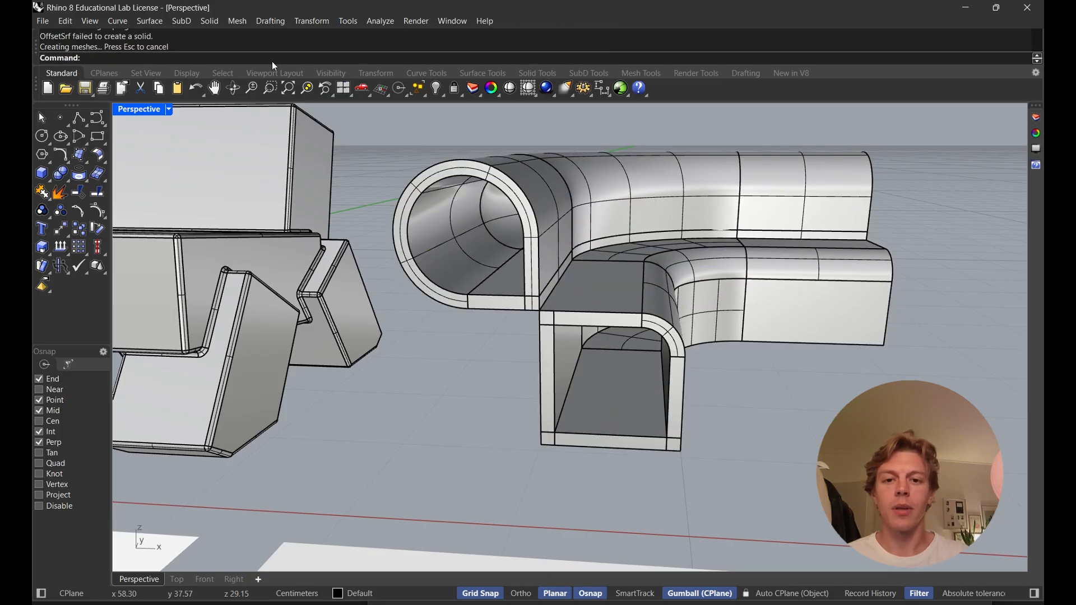
Fillet the three sharp inner lengthwise edges of the hollow seat with a radius of 1
{"action": "scroll", "coordinate": [476, 191], "scroll_direction": "down", "scroll_amount": 4}
{"action": "right_click_drag", "start_coordinate": [486, 185], "coordinate": [574, 241]}
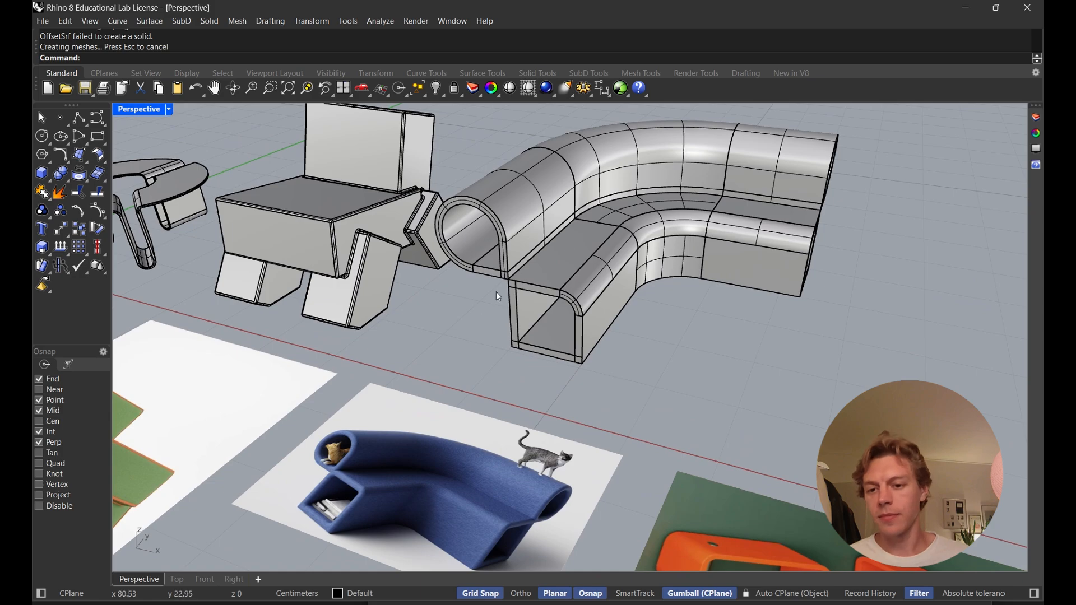
{"action": "right_click_drag", "start_coordinate": [496, 292], "coordinate": [551, 276]}
{"action": "scroll", "coordinate": [530, 295], "scroll_direction": "up", "scroll_amount": 6}
{"action": "scroll", "coordinate": [559, 256], "scroll_direction": "down", "scroll_amount": 6}
{"action": "right_click_drag", "start_coordinate": [404, 465], "coordinate": [414, 453], "text": "shift"}
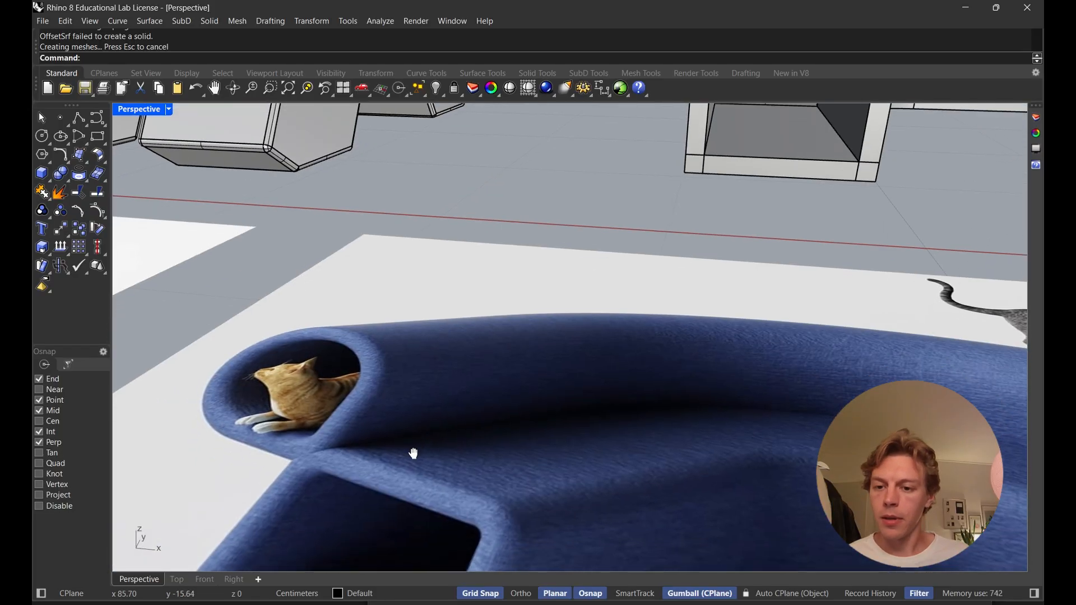
{"action": "right_click_drag", "start_coordinate": [572, 341], "coordinate": [499, 279]}
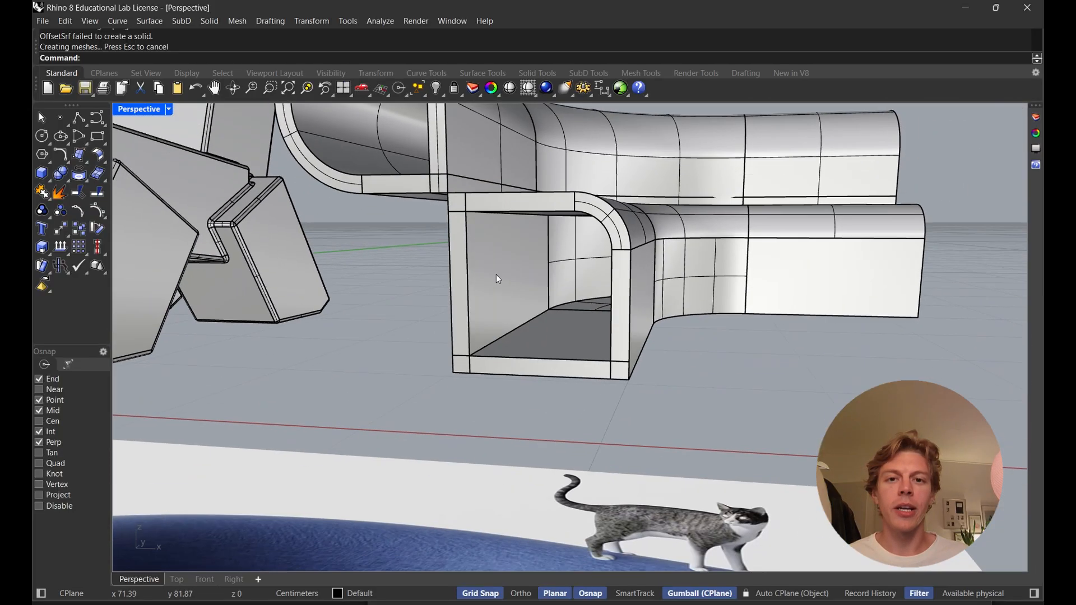
{"action": "type", "text": "Edge"}
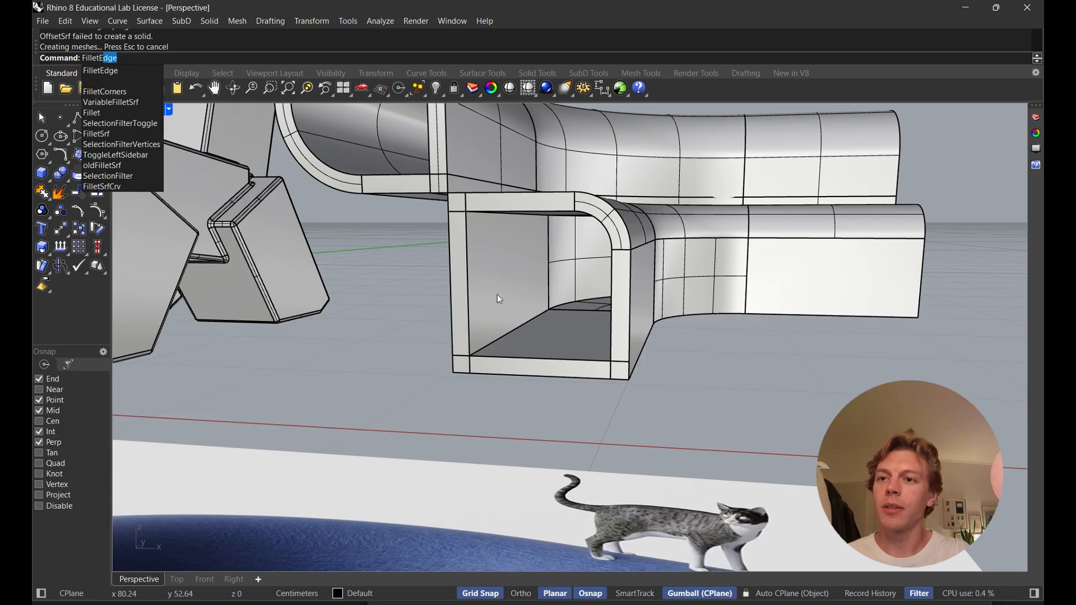
{"action": "key", "text": "Return"}
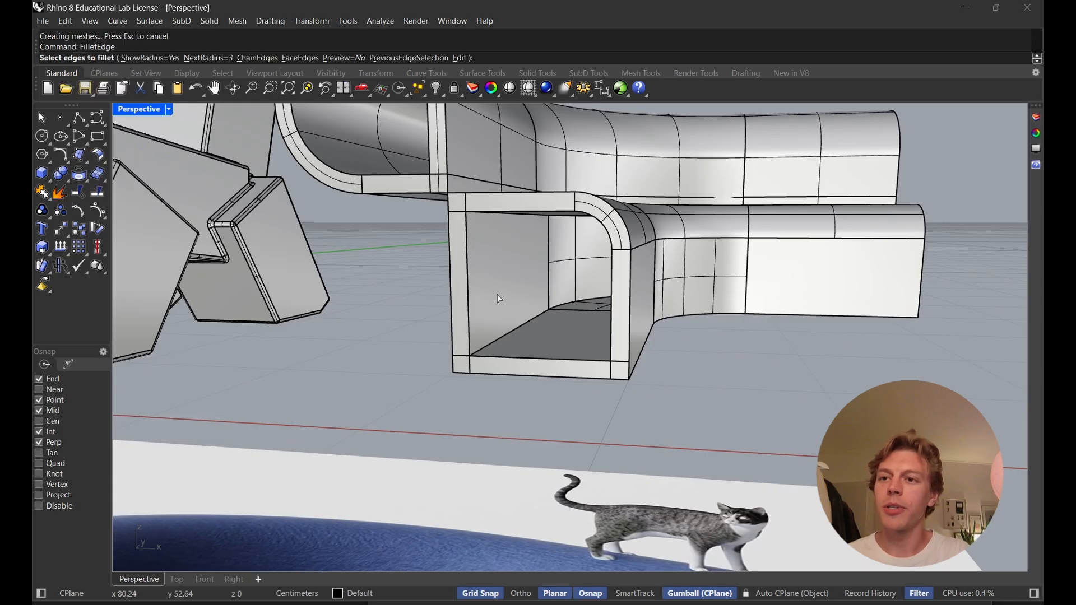
{"action": "left_click", "coordinate": [219, 59]}
{"action": "type", "text": "1"}
{"action": "key", "text": "Return"}
{"action": "right_click_drag", "start_coordinate": [404, 236], "coordinate": [435, 184]}
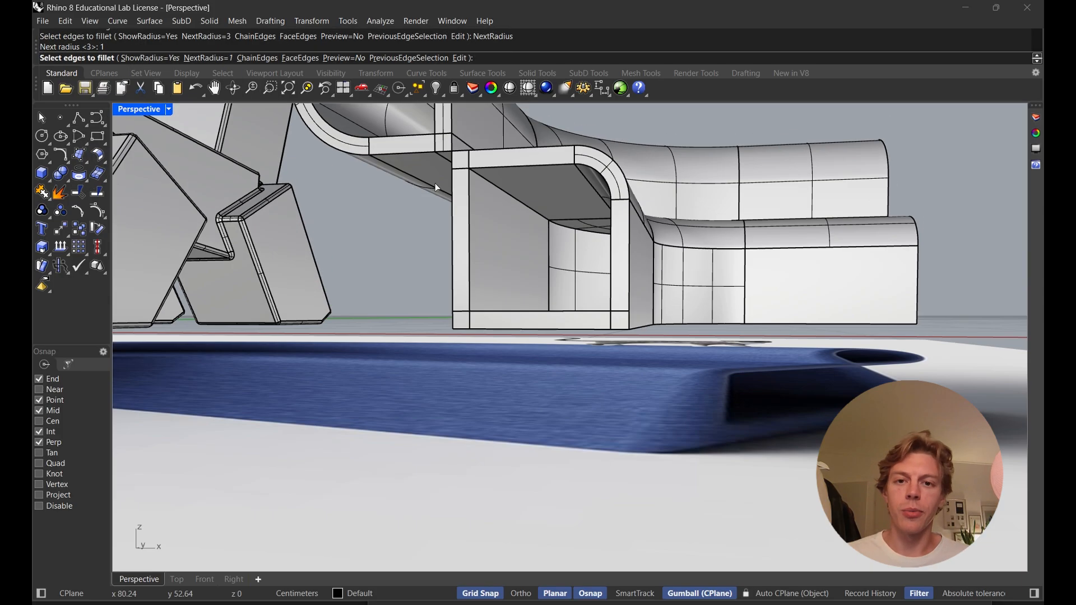
{"action": "left_click", "coordinate": [496, 189]}
{"action": "left_click", "coordinate": [563, 230]}
{"action": "right_click_drag", "start_coordinate": [563, 229], "coordinate": [372, 318]}
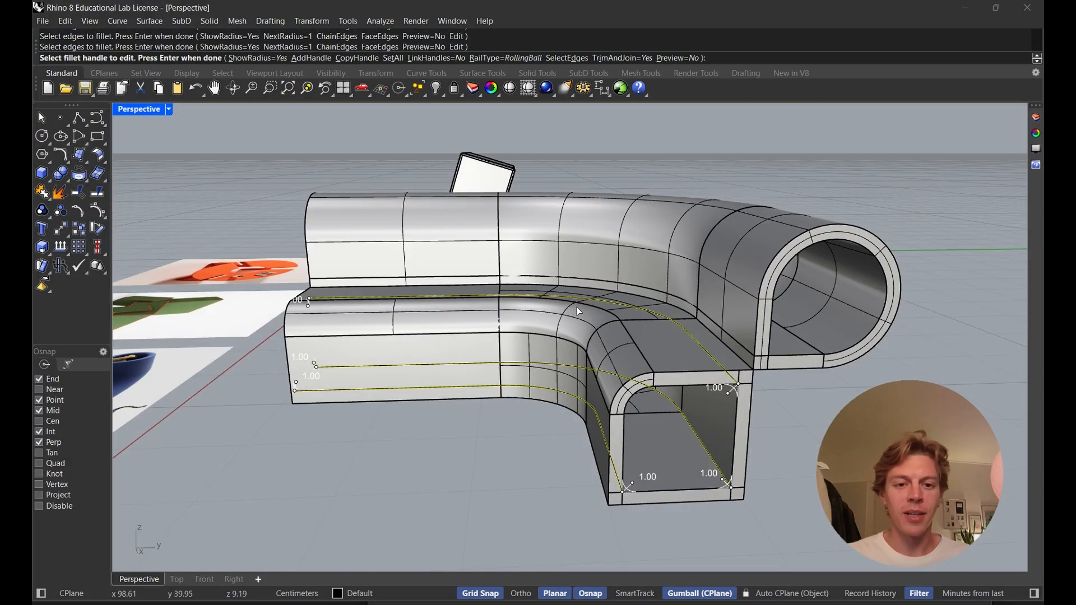
{"action": "key", "text": "Return"}
Scale the sofa and its curves down from the seat's lower front corner and move them slightly along X toward the chair
{"action": "right_click_drag", "start_coordinate": [577, 307], "coordinate": [383, 497]}
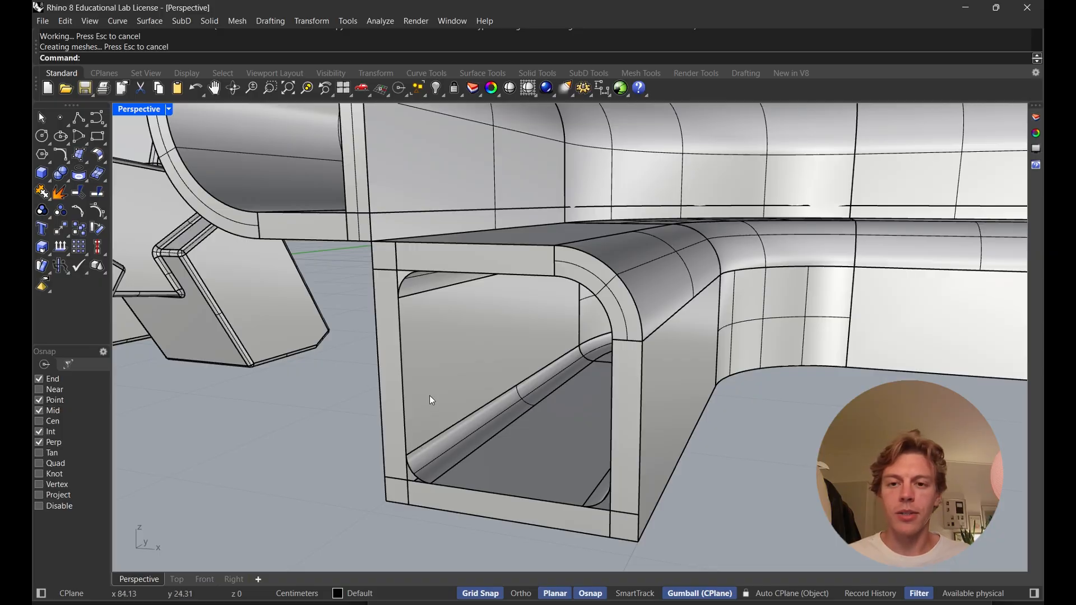
{"action": "scroll", "coordinate": [475, 369], "scroll_direction": "down", "scroll_amount": 8}
{"action": "right_click_drag", "start_coordinate": [475, 368], "coordinate": [665, 393]}
{"action": "scroll", "coordinate": [731, 425], "scroll_direction": "down", "scroll_amount": 7}
{"action": "right_click_drag", "start_coordinate": [731, 425], "coordinate": [737, 392], "text": "shift"}
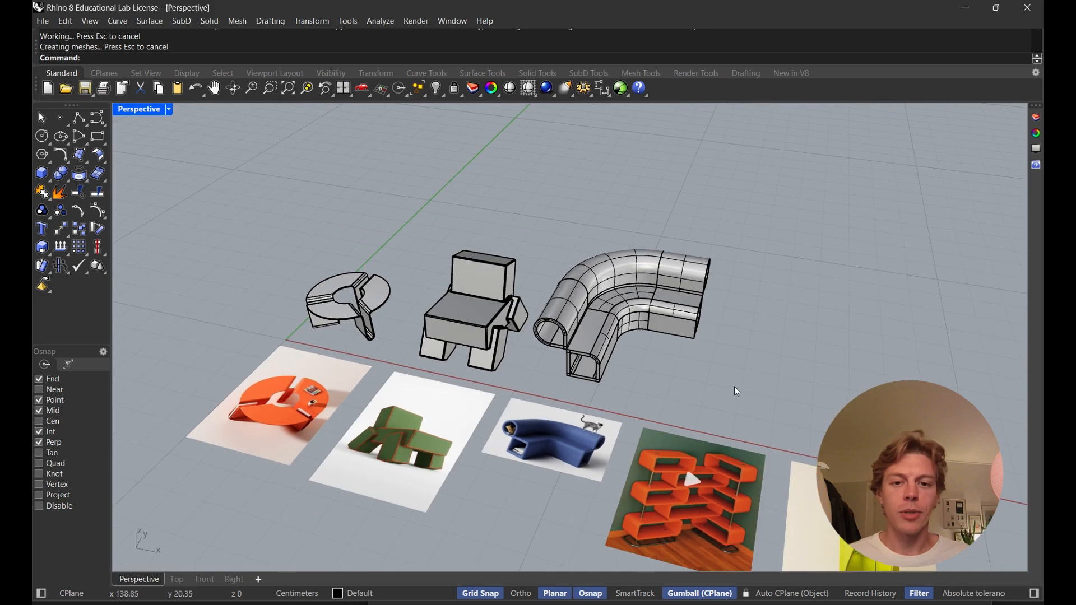
{"action": "left_click_drag", "start_coordinate": [564, 246], "coordinate": [563, 248]}
{"action": "type", "text": "Scale"}
{"action": "key", "text": "Return"}
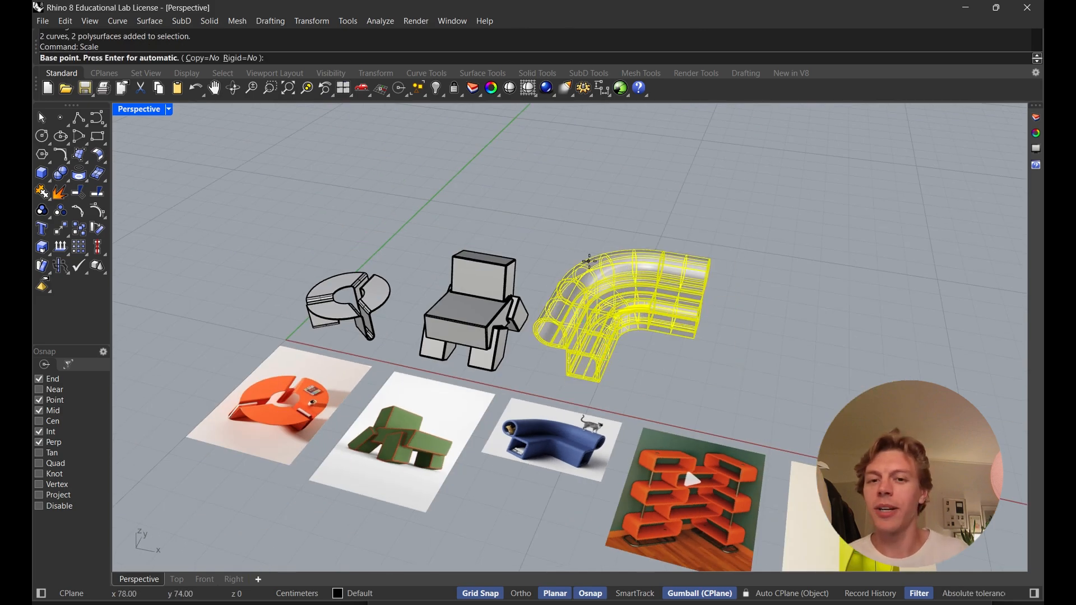
{"action": "scroll", "coordinate": [524, 432], "scroll_direction": "up", "scroll_amount": 5}
{"action": "left_click", "coordinate": [553, 416]}
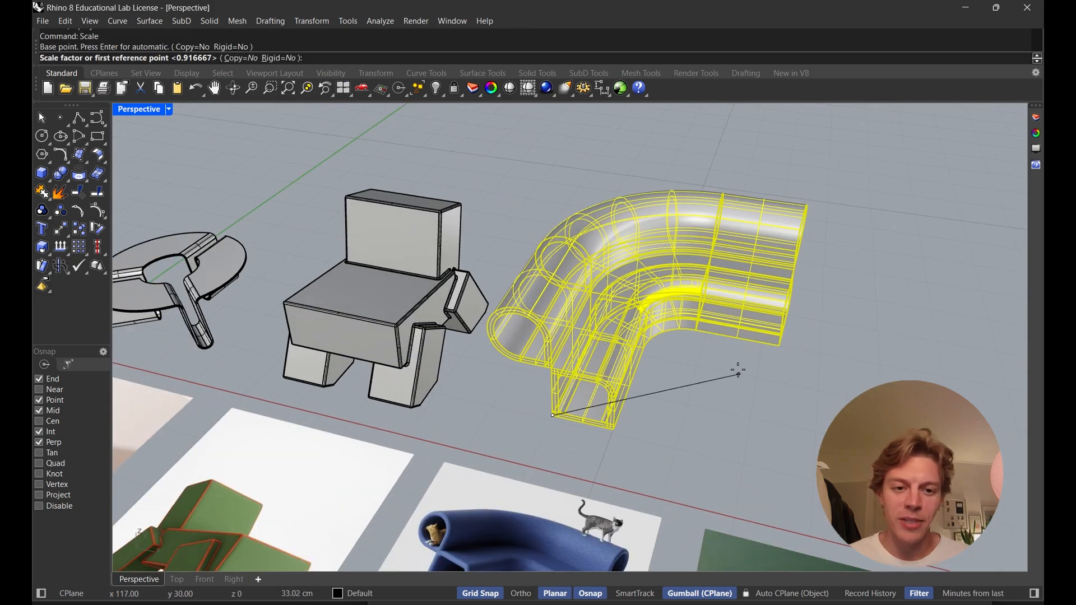
{"action": "left_click", "coordinate": [780, 346]}
{"action": "left_click", "coordinate": [716, 374]}
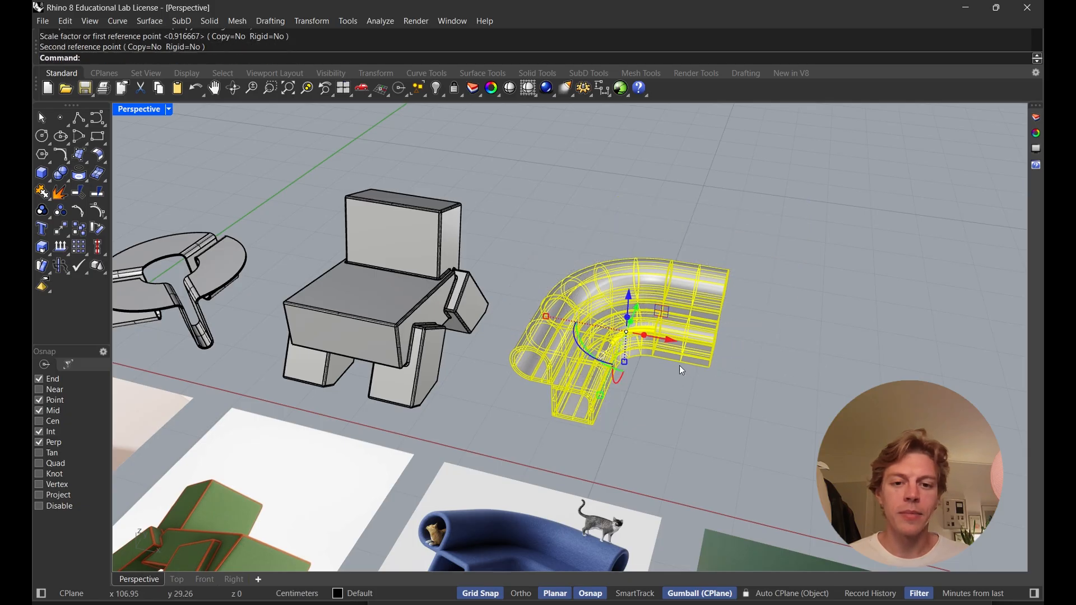
{"action": "left_click_drag", "start_coordinate": [664, 343], "coordinate": [647, 338]}
{"action": "left_click", "coordinate": [704, 416]}
Examine the reference image of the orange modular corner shelf
{"action": "right_click_drag", "start_coordinate": [705, 420], "coordinate": [743, 400]}
{"action": "right_click_drag", "start_coordinate": [743, 401], "coordinate": [688, 333], "text": "shift"}
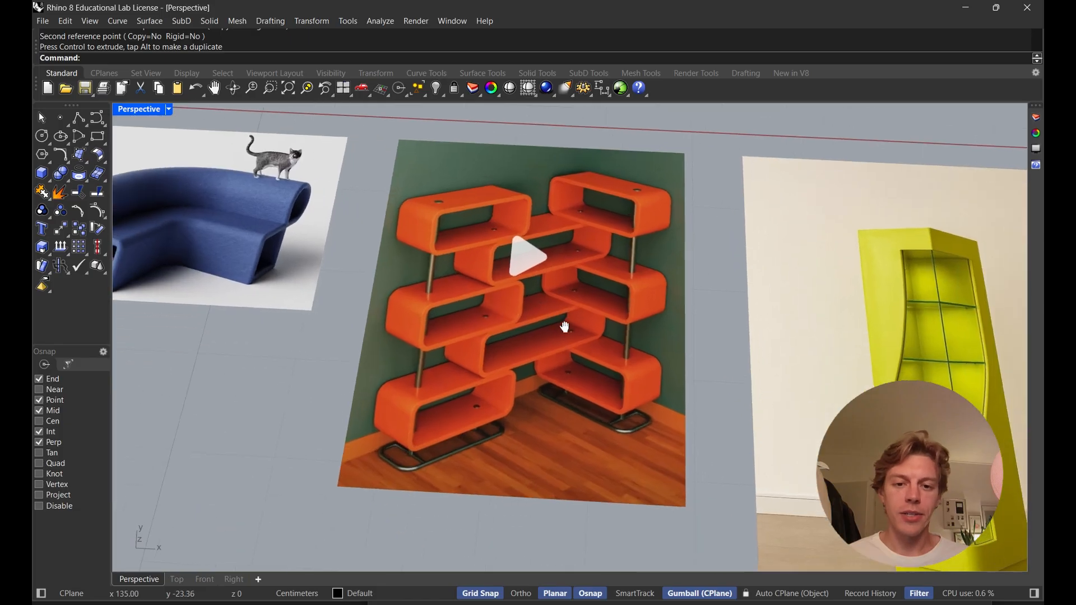
{"action": "right_click_drag", "start_coordinate": [492, 312], "coordinate": [485, 426]}
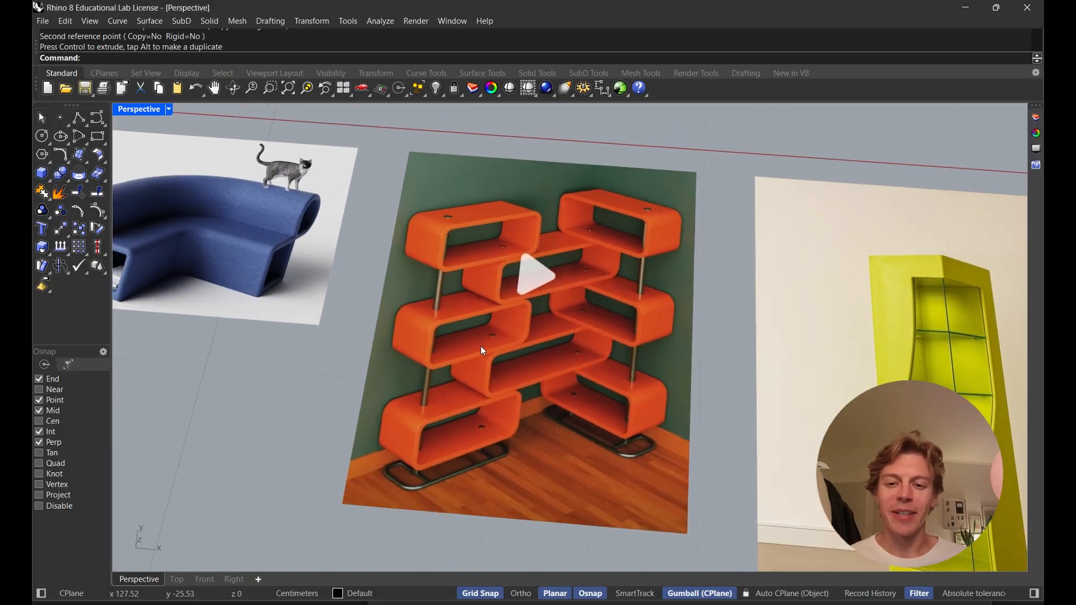
{"action": "right_click_drag", "start_coordinate": [483, 342], "coordinate": [478, 410]}
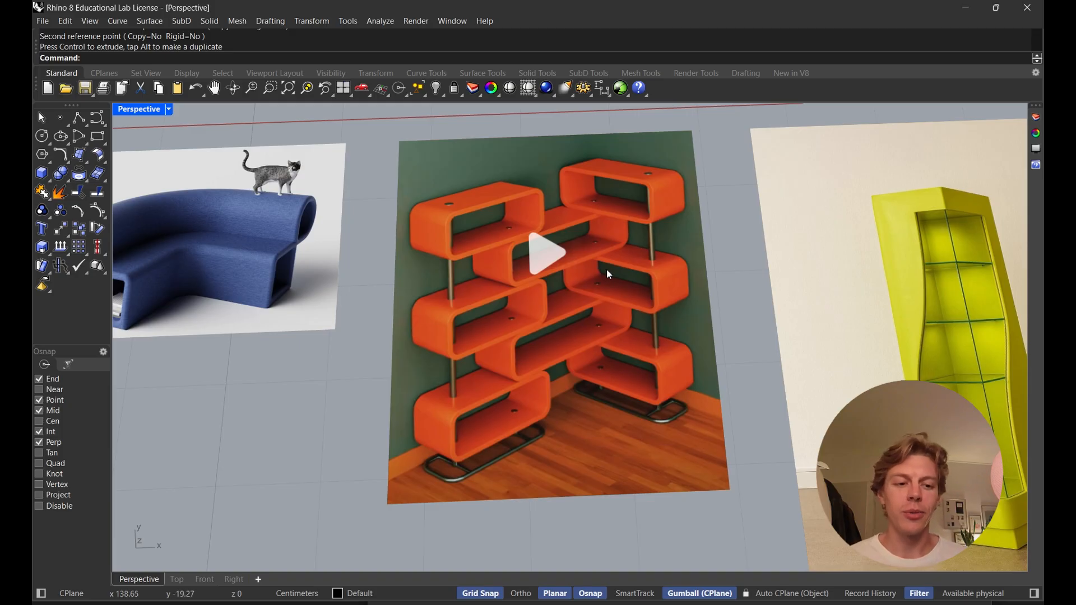
Draw a wide, low rectangle on the ground plane beside the curved sofa, behind the orange shelf reference image
{"action": "right_click_drag", "start_coordinate": [607, 271], "coordinate": [589, 287]}
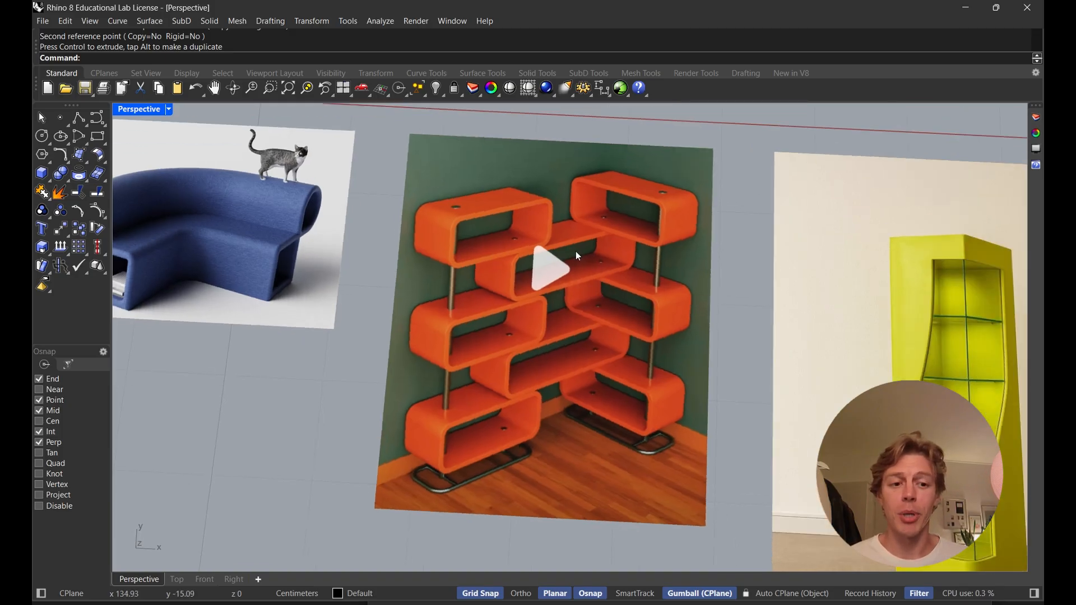
{"action": "right_click_drag", "start_coordinate": [645, 281], "coordinate": [598, 340], "text": "shift"}
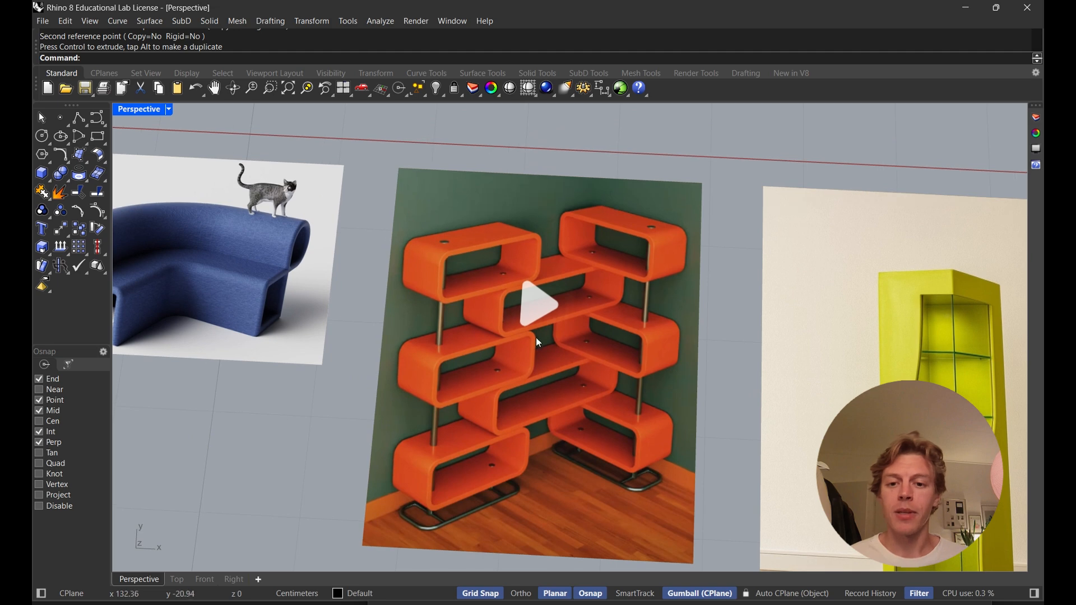
{"action": "right_click_drag", "start_coordinate": [479, 300], "coordinate": [431, 471], "text": "shift"}
{"action": "scroll", "coordinate": [481, 279], "scroll_direction": "down", "scroll_amount": 5}
{"action": "right_click_drag", "start_coordinate": [223, 156], "coordinate": [250, 229], "text": "shift"}
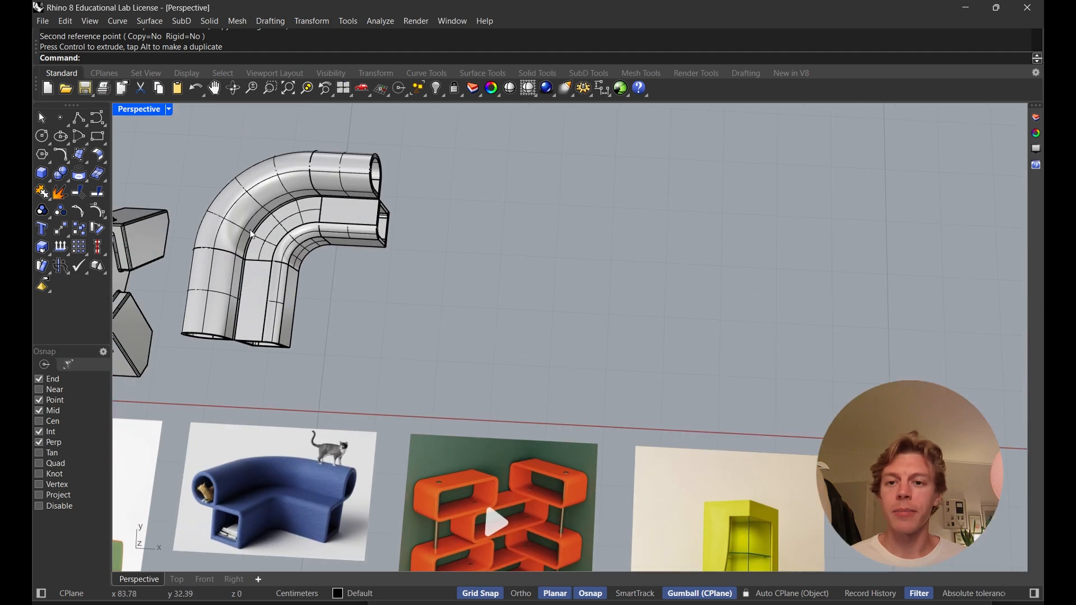
{"action": "right_click_drag", "start_coordinate": [147, 216], "coordinate": [370, 291]}
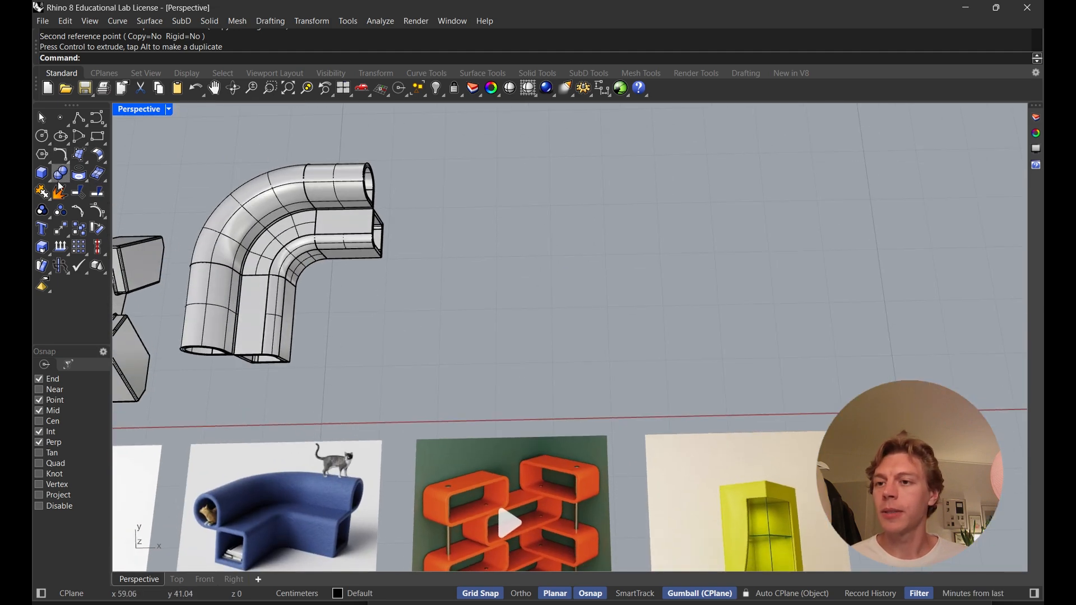
{"action": "left_click", "coordinate": [98, 137]}
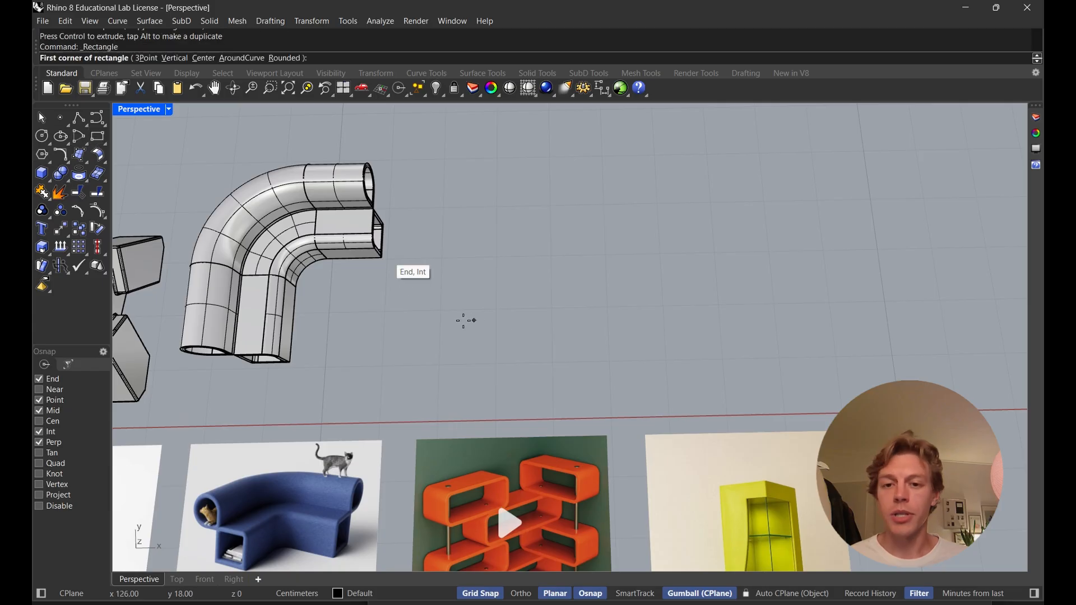
{"action": "left_click", "coordinate": [442, 314]}
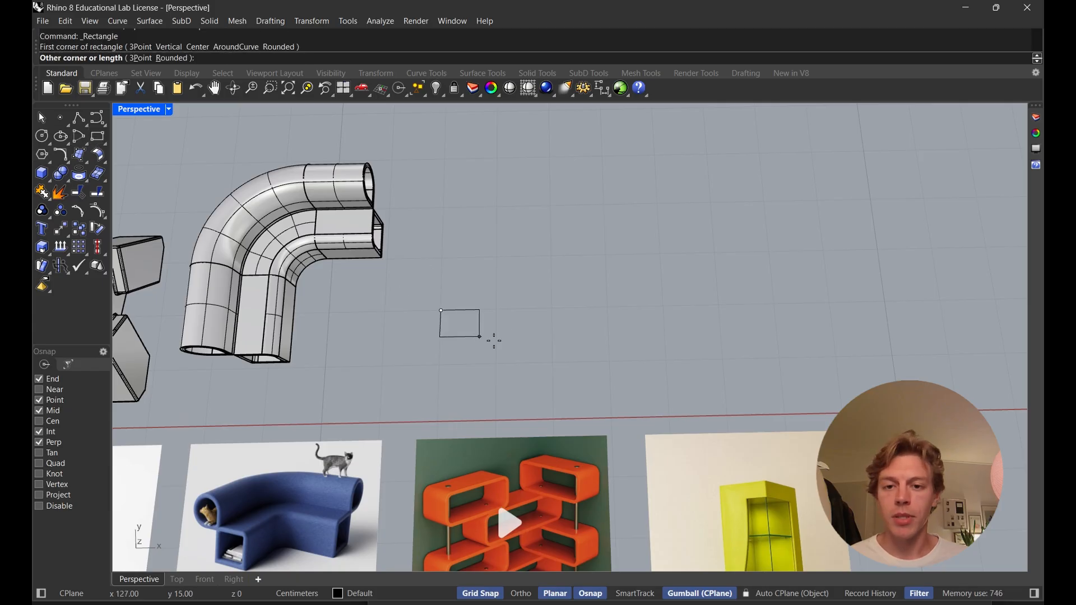
{"action": "left_click", "coordinate": [535, 352]}
{"action": "right_click_drag", "start_coordinate": [541, 349], "coordinate": [595, 316]}
{"action": "scroll", "coordinate": [596, 316], "scroll_direction": "up", "scroll_amount": 4}
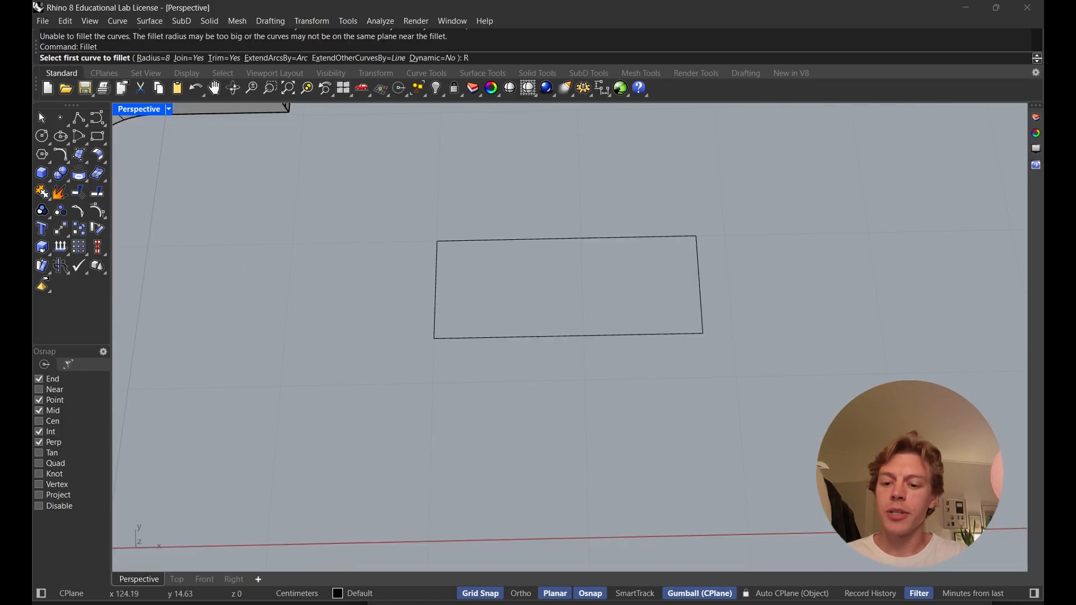
Try to fillet the rectangle's lower-left corner with a radius of 3 and undo the fillet
{"action": "key", "text": "Return"}
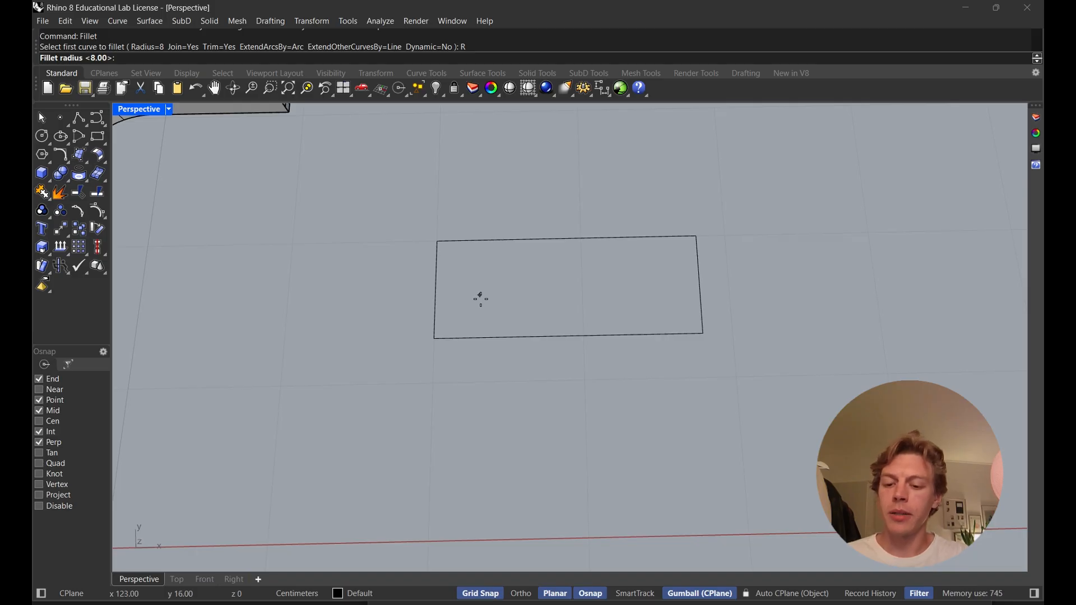
{"action": "type", "text": "3"}
{"action": "key", "text": "Return"}
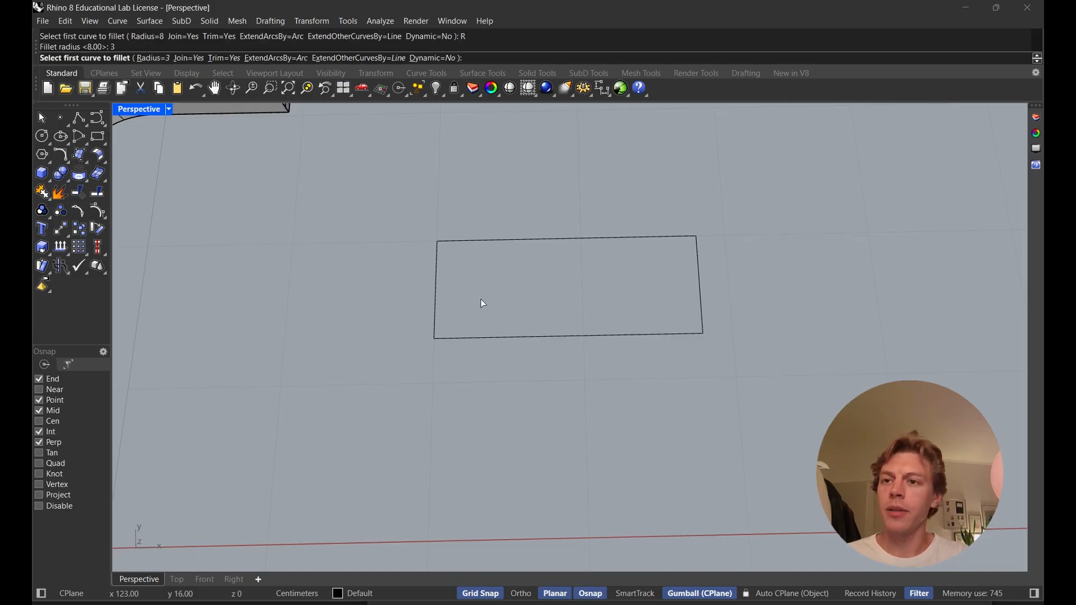
{"action": "left_click", "coordinate": [437, 314]}
{"action": "left_click", "coordinate": [460, 338]}
{"action": "key", "text": "ctrl+z"}
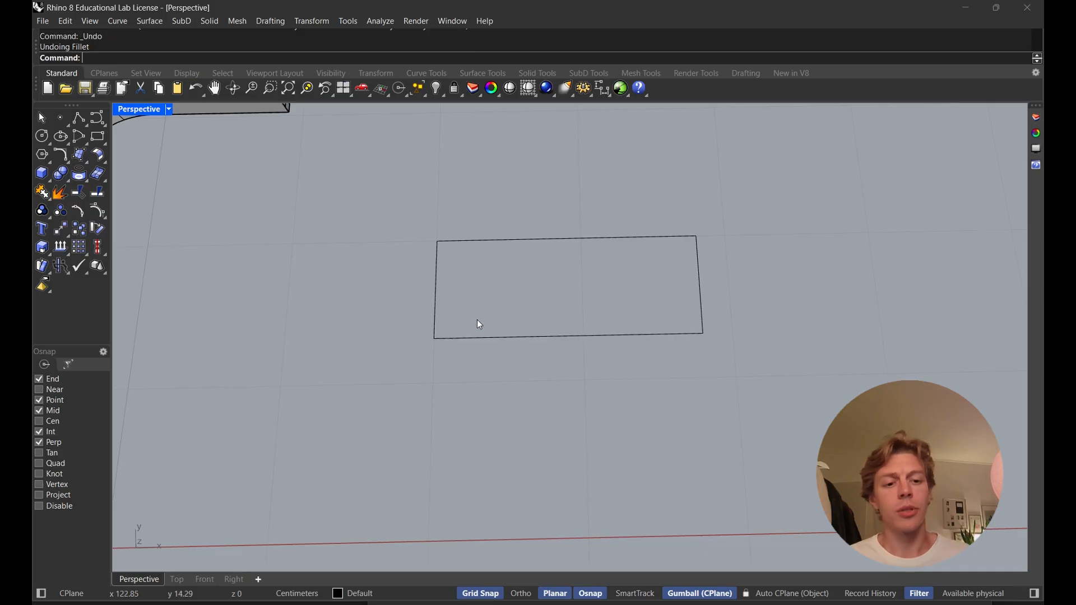
Fillet all four corners of the rectangle with a radius of 2
{"action": "key", "text": "Return"}
{"action": "type", "text": "2"}
{"action": "key", "text": "Return"}
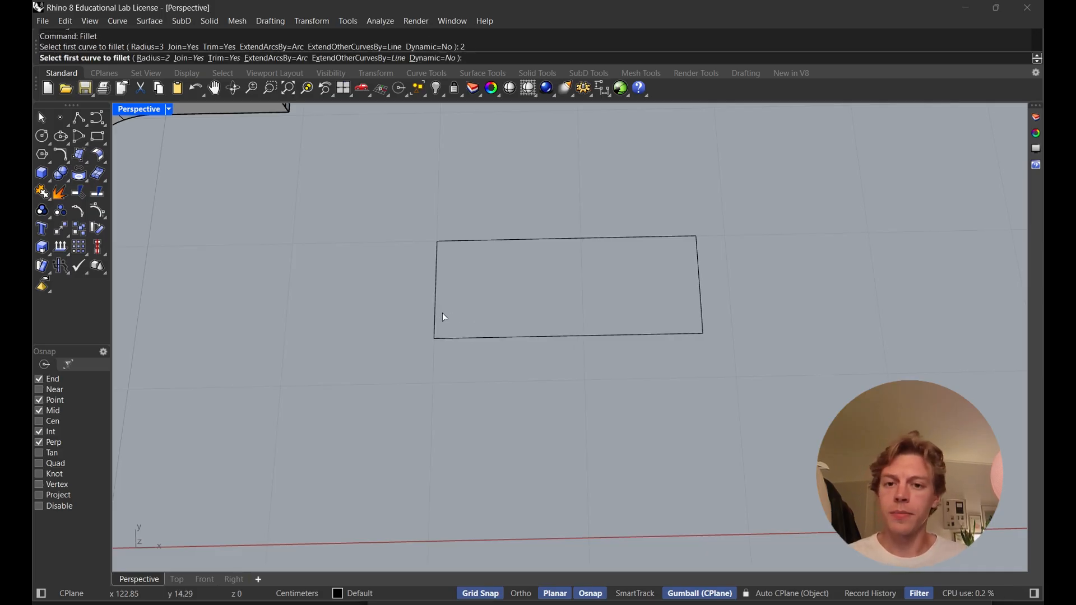
{"action": "left_click", "coordinate": [443, 313]}
{"action": "left_click", "coordinate": [464, 335]}
{"action": "key", "text": "Return"}
{"action": "left_click", "coordinate": [681, 334]}
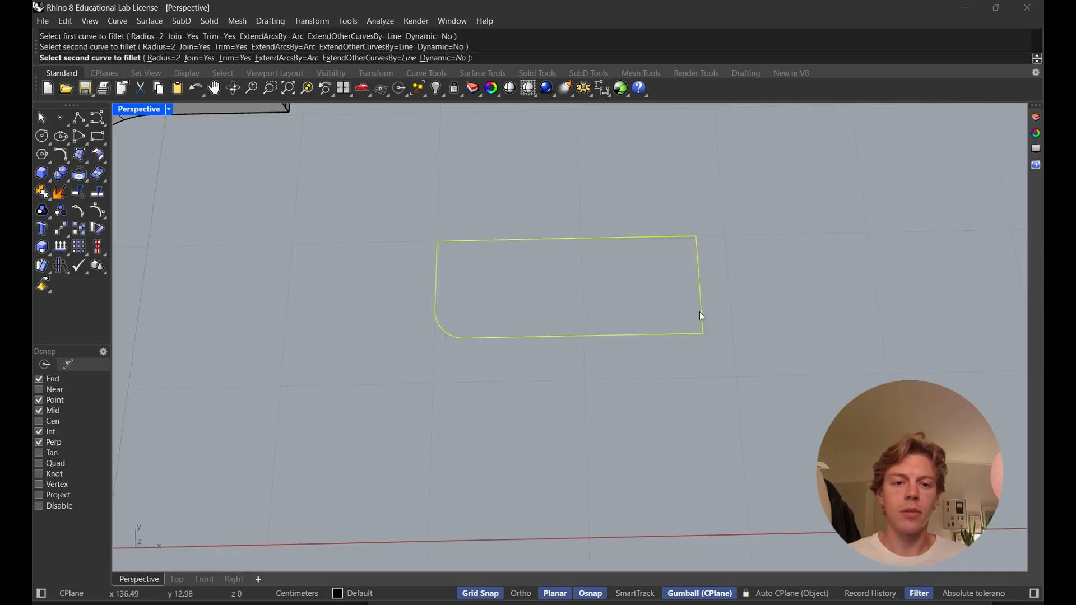
{"action": "left_click", "coordinate": [700, 312]}
{"action": "key", "text": "Return"}
{"action": "left_click", "coordinate": [677, 238]}
{"action": "left_click", "coordinate": [694, 259]}
{"action": "key", "text": "Return"}
{"action": "left_click", "coordinate": [437, 262]}
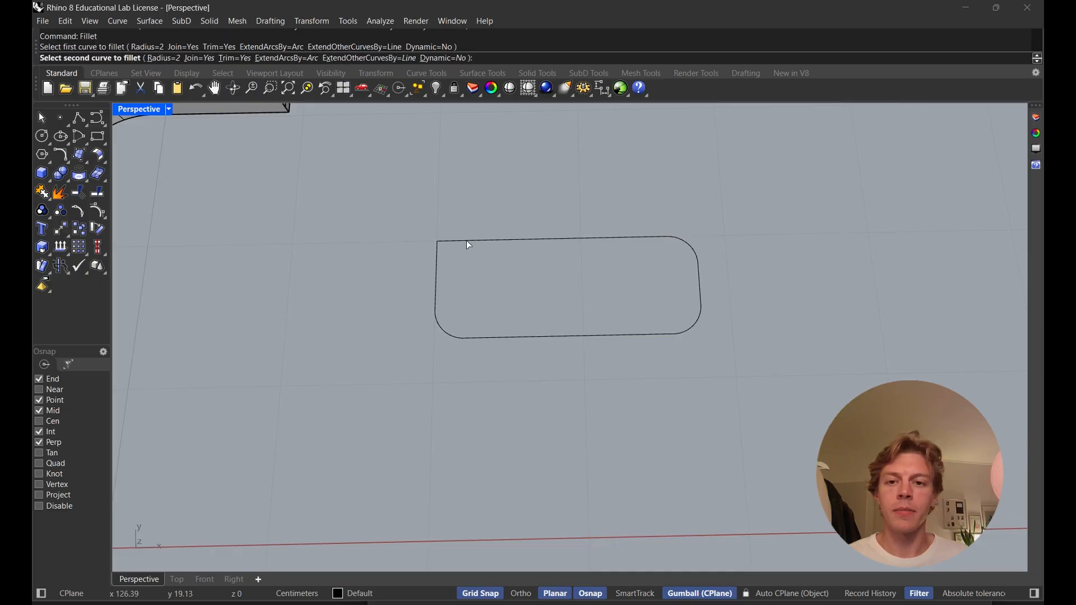
{"action": "left_click", "coordinate": [467, 240]}
Rotate the rounded rectangle curve about the X axis so it stands upright on its long side
{"action": "scroll", "coordinate": [488, 278], "scroll_direction": "down", "scroll_amount": 9}
{"action": "right_click_drag", "start_coordinate": [564, 342], "coordinate": [553, 298], "text": "shift"}
{"action": "scroll", "coordinate": [561, 291], "scroll_direction": "up", "scroll_amount": 8}
{"action": "left_click", "coordinate": [681, 298]}
{"action": "left_click", "coordinate": [741, 350]}
{"action": "right_click_drag", "start_coordinate": [741, 350], "coordinate": [712, 311]}
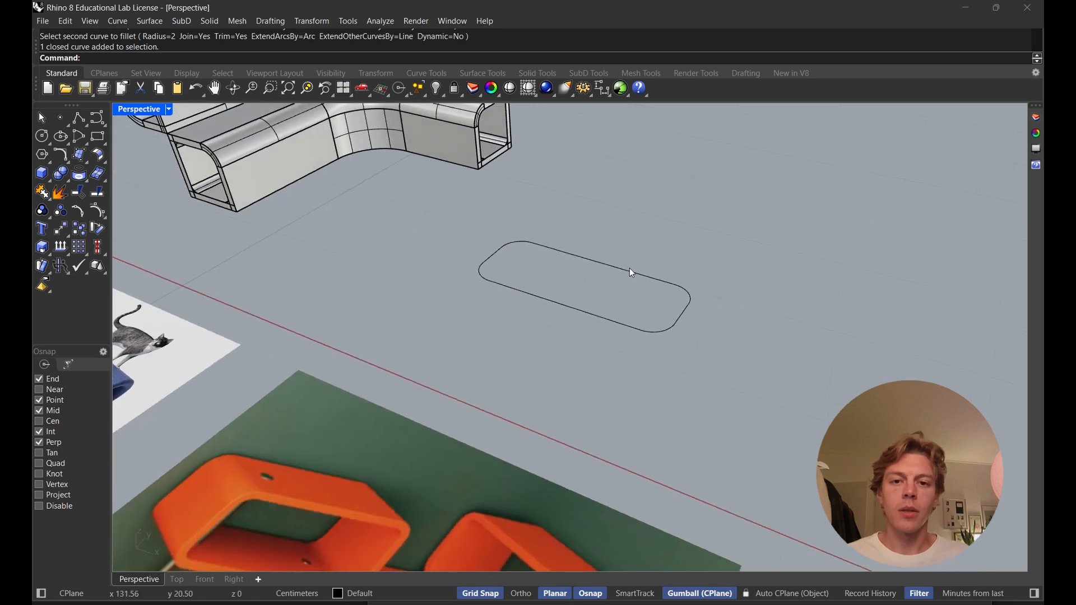
{"action": "left_click", "coordinate": [630, 270]}
{"action": "right_click_drag", "start_coordinate": [630, 270], "coordinate": [552, 246]}
{"action": "left_click_drag", "start_coordinate": [561, 315], "coordinate": [620, 341]}
{"action": "right_click_drag", "start_coordinate": [619, 340], "coordinate": [598, 297]}
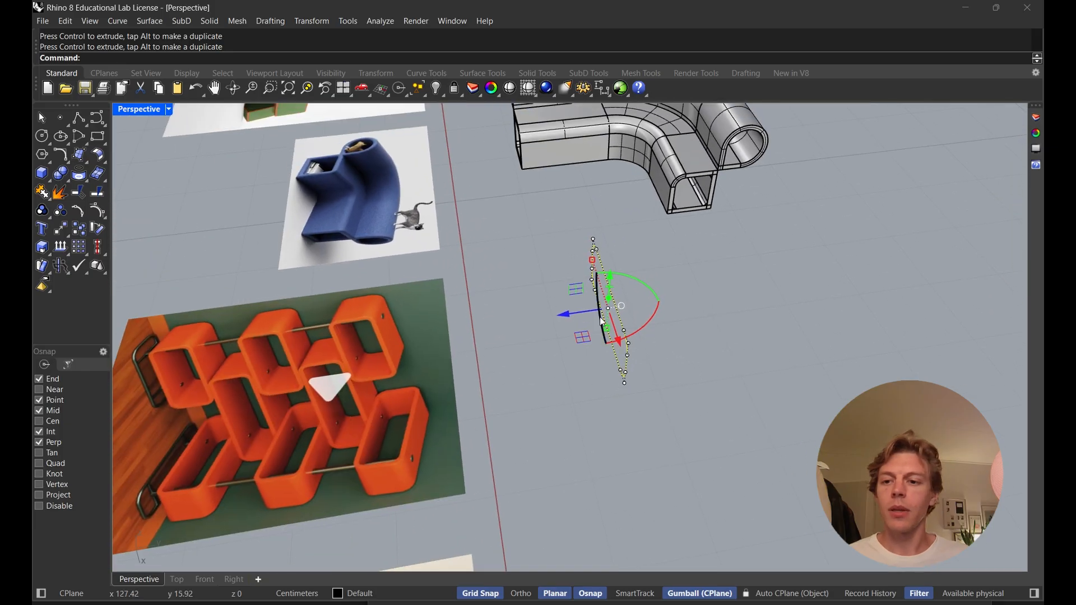
{"action": "left_click", "coordinate": [725, 338]}
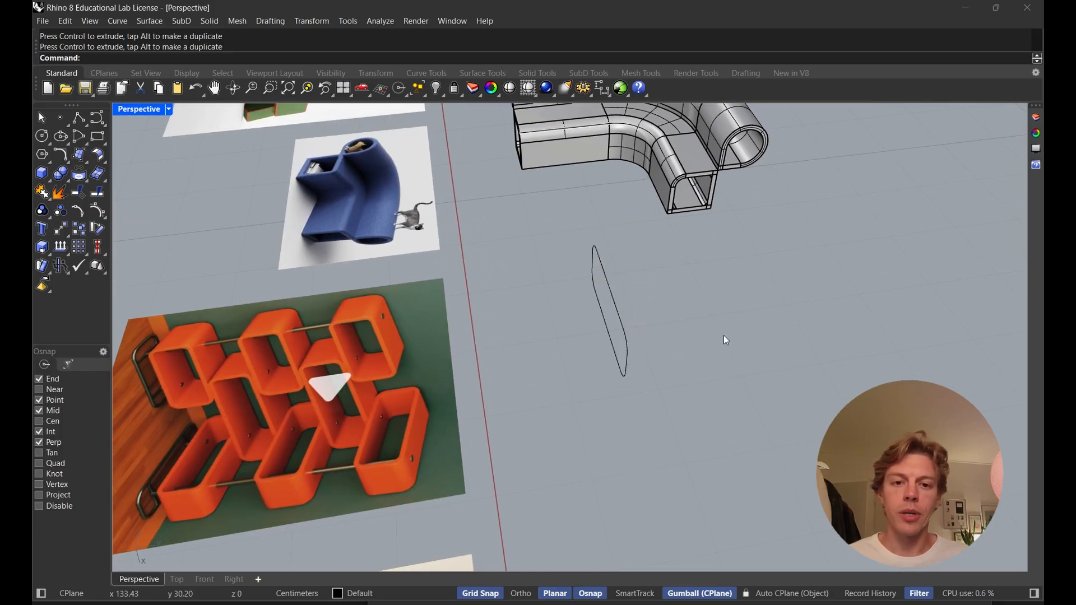
Extrude the upright rounded rectangle along Y into a closed solid the depth of one shelf module
{"action": "left_click", "coordinate": [621, 307]}
{"action": "left_click_drag", "start_coordinate": [621, 307], "coordinate": [681, 300]}
{"action": "key", "text": "ctrl"}
{"action": "right_click_drag", "start_coordinate": [681, 300], "coordinate": [780, 321]}
{"action": "right_click_drag", "start_coordinate": [688, 328], "coordinate": [359, 336]}
Delete the flat front and back faces of the extruded solid, leaving an open rounded shell
{"action": "left_click", "coordinate": [593, 332]}
{"action": "left_click", "coordinate": [714, 332], "text": "shift"}
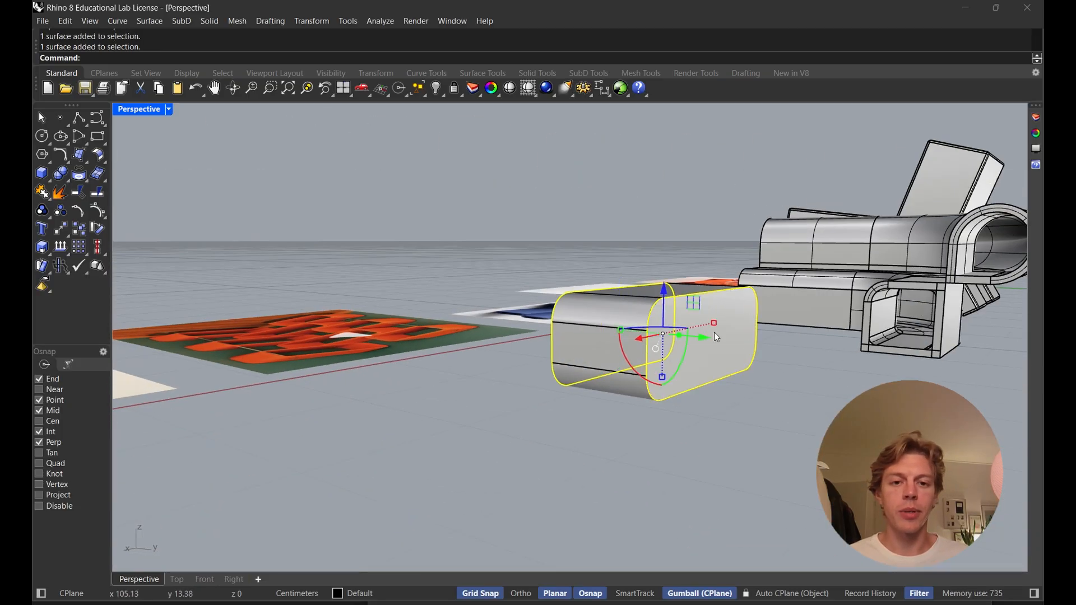
{"action": "right_click_drag", "start_coordinate": [715, 332], "coordinate": [581, 350]}
{"action": "key", "text": "Delete"}
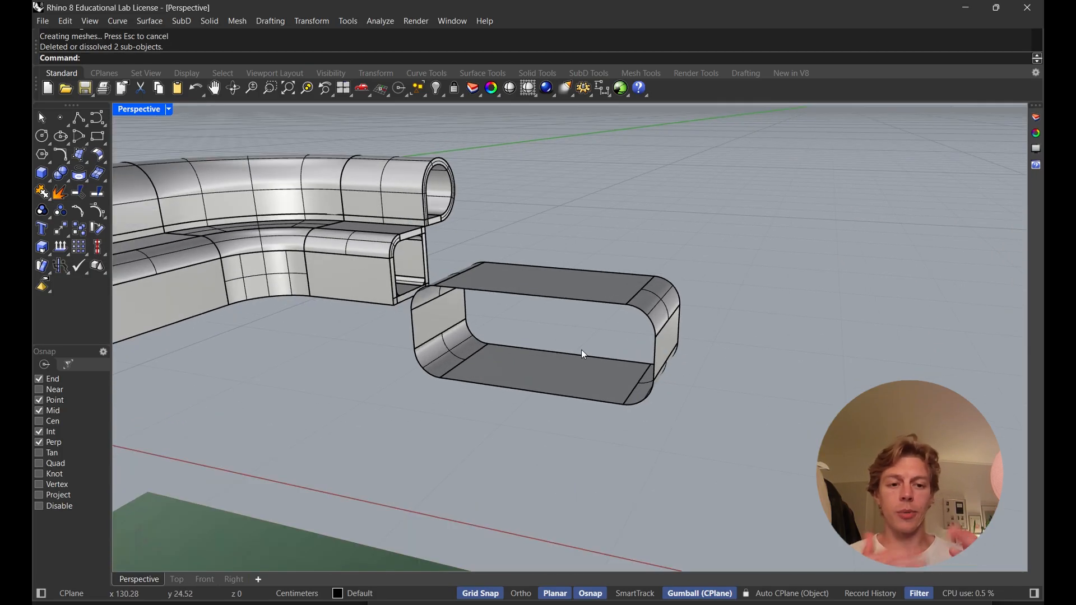
Offset the open shell inward as a solid with a distance of 0.5, flipping the offset direction
{"action": "left_click", "coordinate": [578, 360]}
{"action": "type", "text": "Offset"}
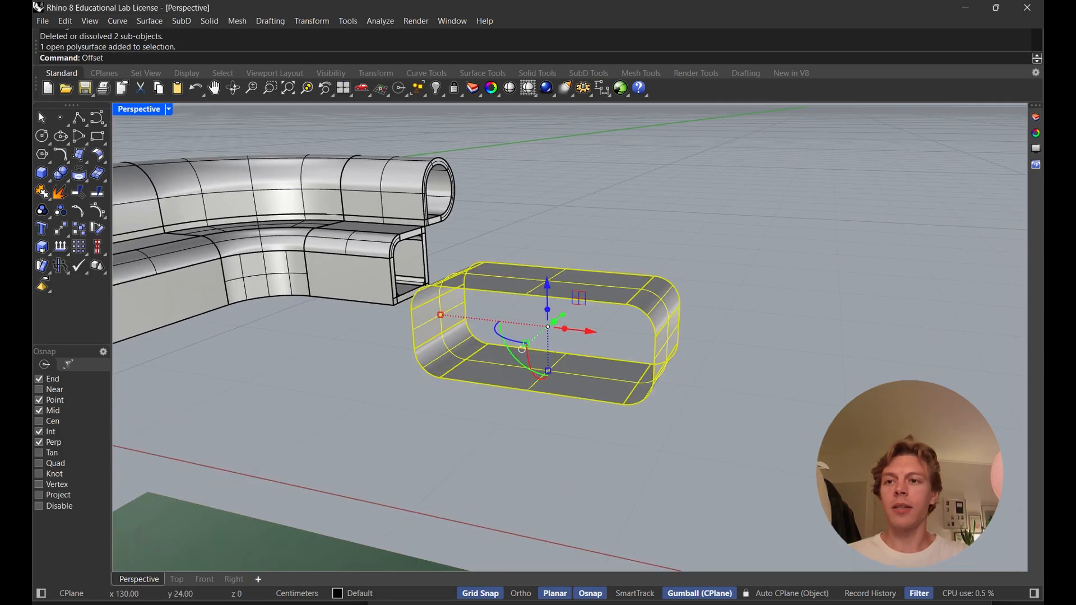
{"action": "type", "text": "S"}
{"action": "key", "text": "BackSpace"}
{"action": "key", "text": "BackSpace"}
{"action": "type", "text": "Srf"}
{"action": "key", "text": "Return"}
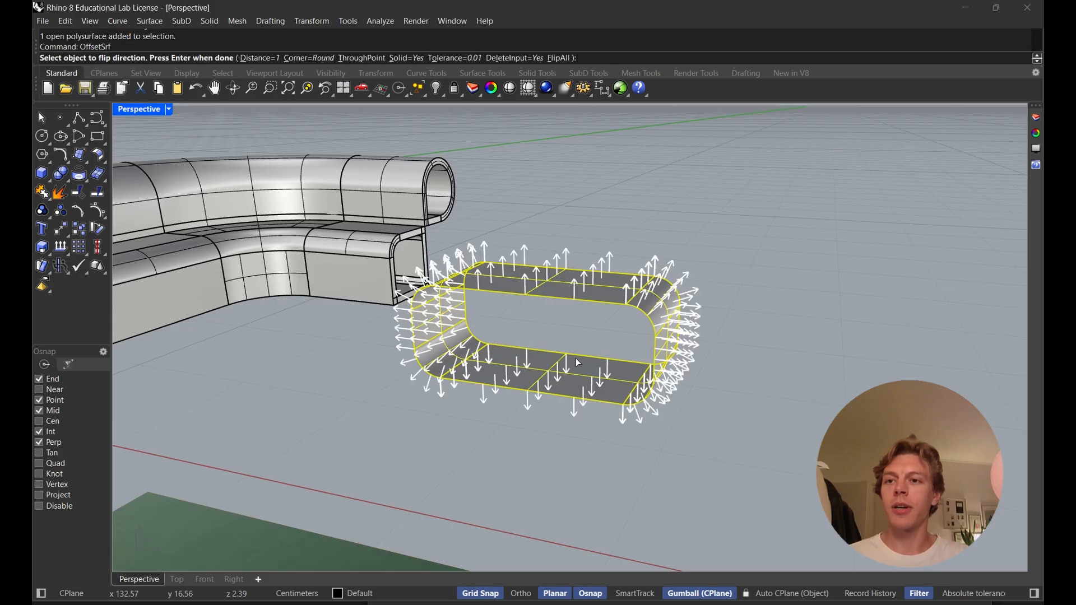
{"action": "right_click_drag", "start_coordinate": [562, 296], "coordinate": [558, 291]}
{"action": "left_click", "coordinate": [572, 278]}
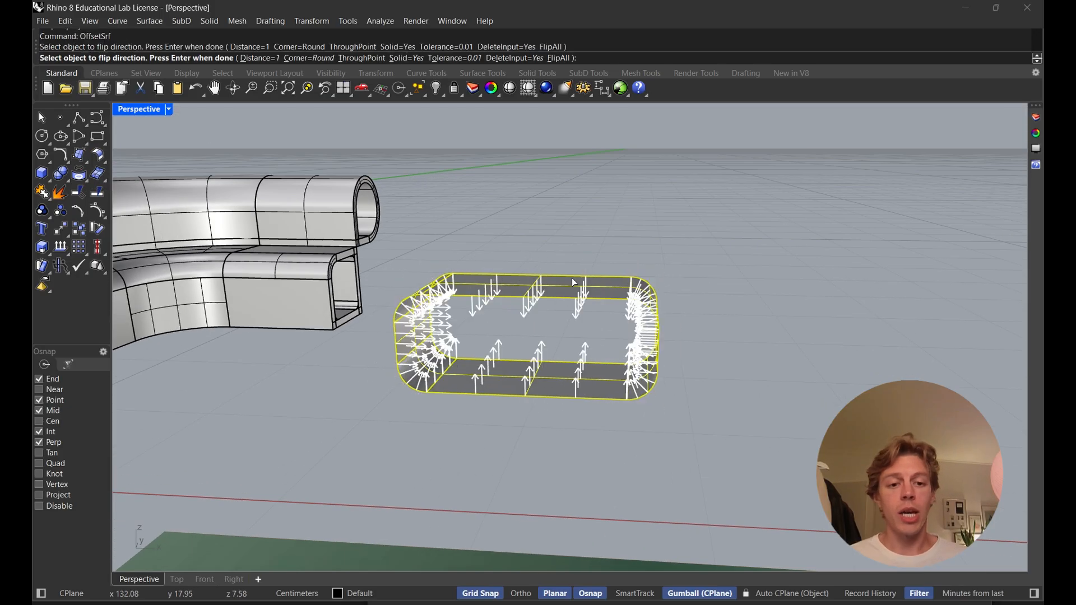
{"action": "left_click", "coordinate": [264, 57]}
{"action": "type", "text": ".5"}
{"action": "key", "text": "Return"}
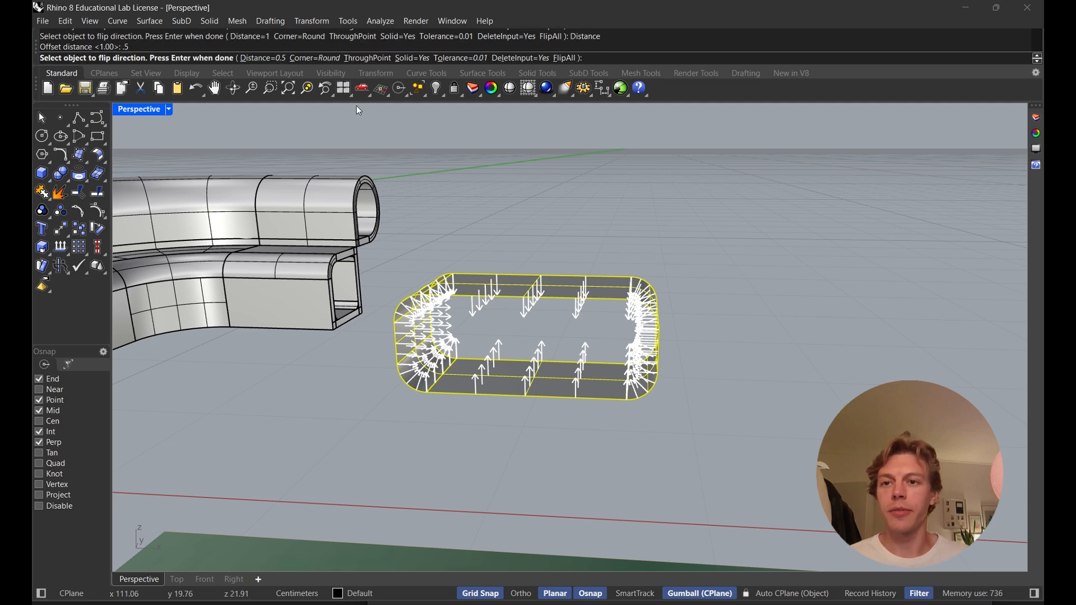
{"action": "key", "text": "Return"}
Compare the hollow shelf module with the stacked modules and rods in the orange shelf reference image
{"action": "right_click_drag", "start_coordinate": [517, 197], "coordinate": [551, 458]}
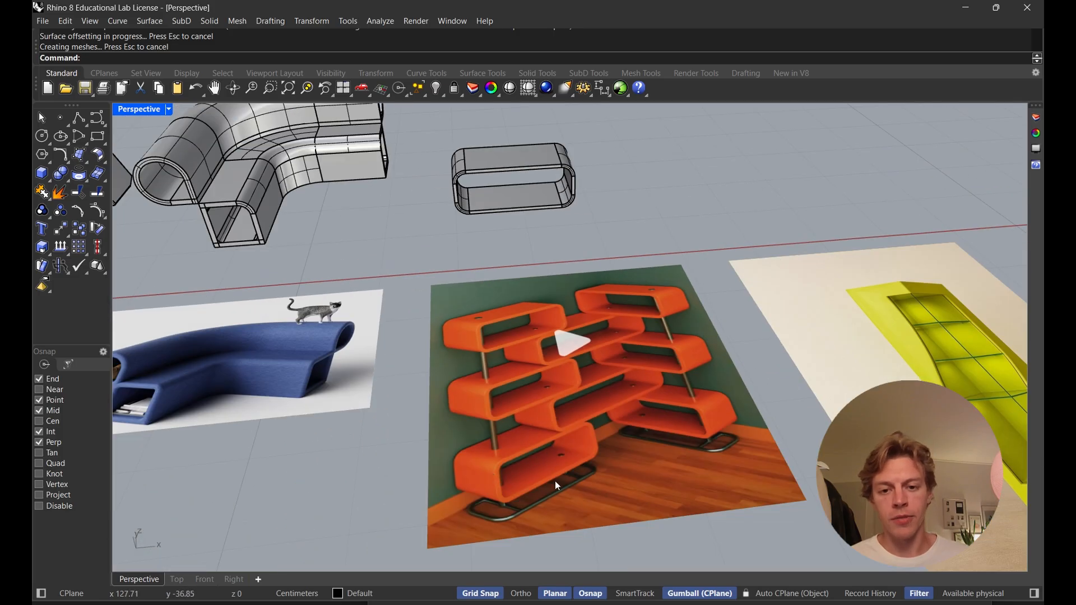
{"action": "right_click_drag", "start_coordinate": [560, 238], "coordinate": [533, 303]}
{"action": "right_click_drag", "start_coordinate": [546, 245], "coordinate": [567, 257]}
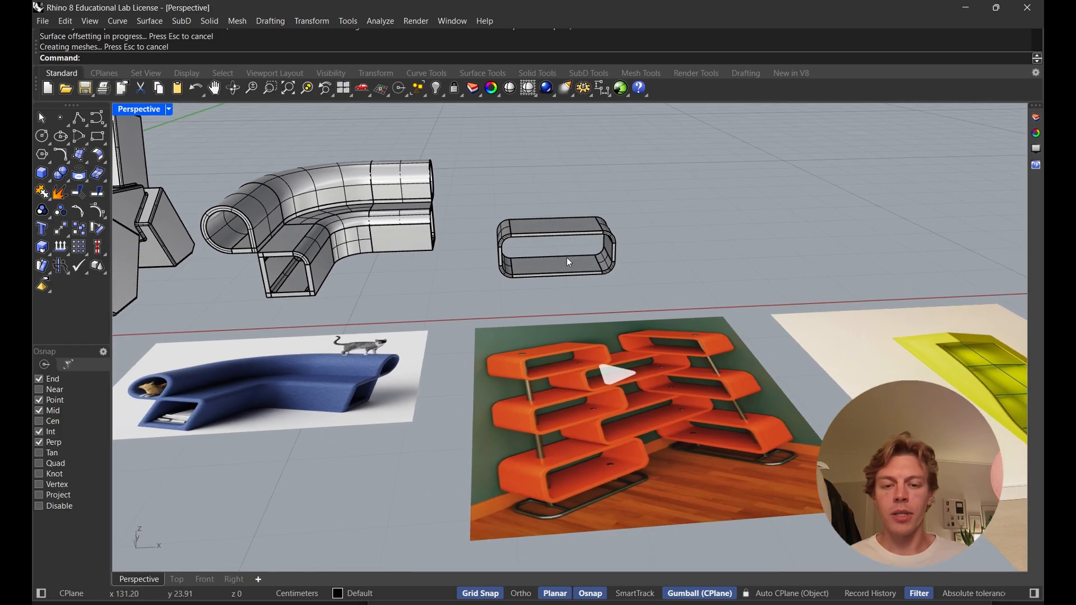
{"action": "mouse_move", "coordinate": [570, 429]}
{"action": "right_mouse_down"}
{"action": "mouse_move", "coordinate": [595, 459]}
{"action": "mouse_move", "coordinate": [605, 350]}
{"action": "mouse_move", "coordinate": [563, 481]}
{"action": "mouse_move", "coordinate": [571, 421]}
{"action": "right_mouse_up"}
{"action": "scroll", "coordinate": [597, 441], "scroll_direction": "up", "scroll_amount": 3}
{"action": "scroll", "coordinate": [557, 335], "scroll_direction": "down", "scroll_amount": 3}
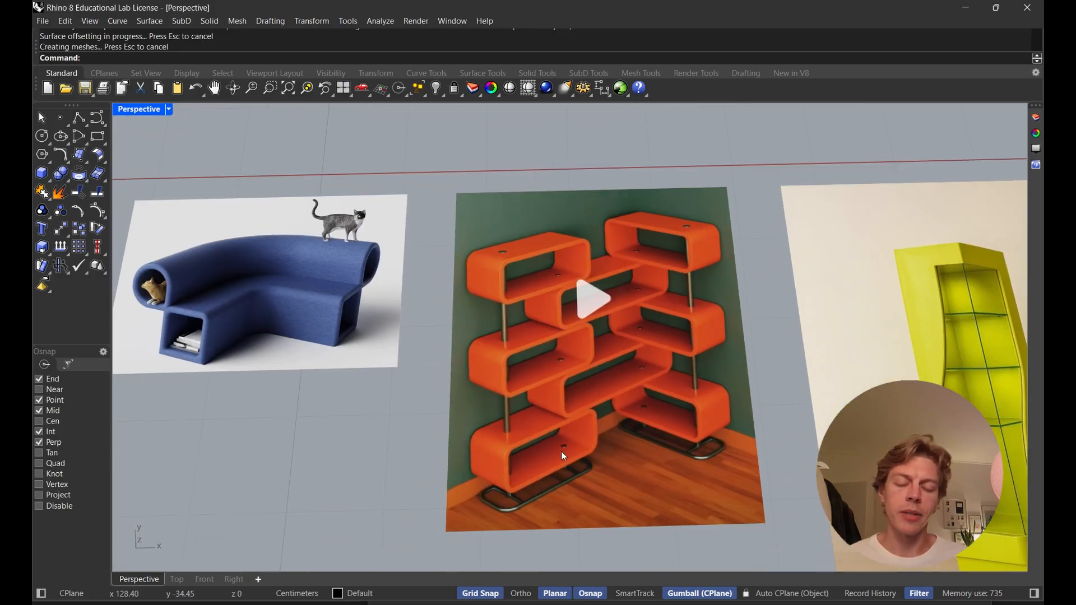
{"action": "right_click_drag", "start_coordinate": [591, 225], "coordinate": [541, 435], "text": "shift"}
Duplicate the hollow shelf module vertically to place a copy above the original
{"action": "left_click", "coordinate": [530, 300]}
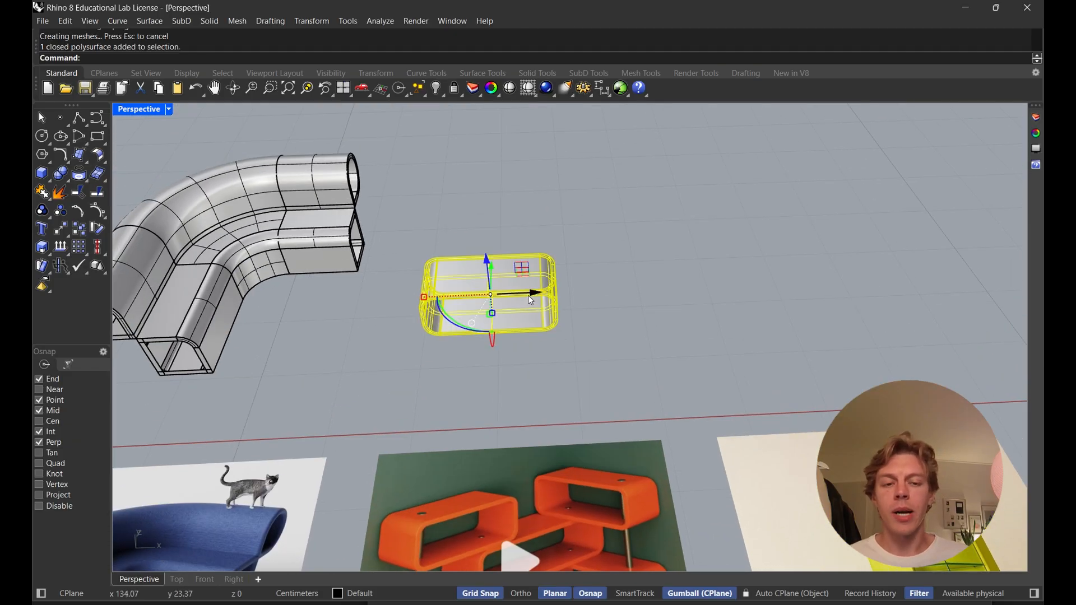
{"action": "right_click_drag", "start_coordinate": [528, 295], "coordinate": [526, 284]}
{"action": "left_click_drag", "start_coordinate": [485, 240], "coordinate": [475, 191]}
{"action": "key", "text": "alt"}
{"action": "scroll", "coordinate": [471, 278], "scroll_direction": "up", "scroll_amount": 6}
{"action": "right_click_drag", "start_coordinate": [471, 282], "coordinate": [513, 240]}
Try to stretch the upper module lengthwise along X and undo the scaling
{"action": "left_click_drag", "start_coordinate": [386, 219], "coordinate": [236, 221]}
{"action": "left_click", "coordinate": [718, 292]}
{"action": "right_click_drag", "start_coordinate": [718, 292], "coordinate": [494, 230]}
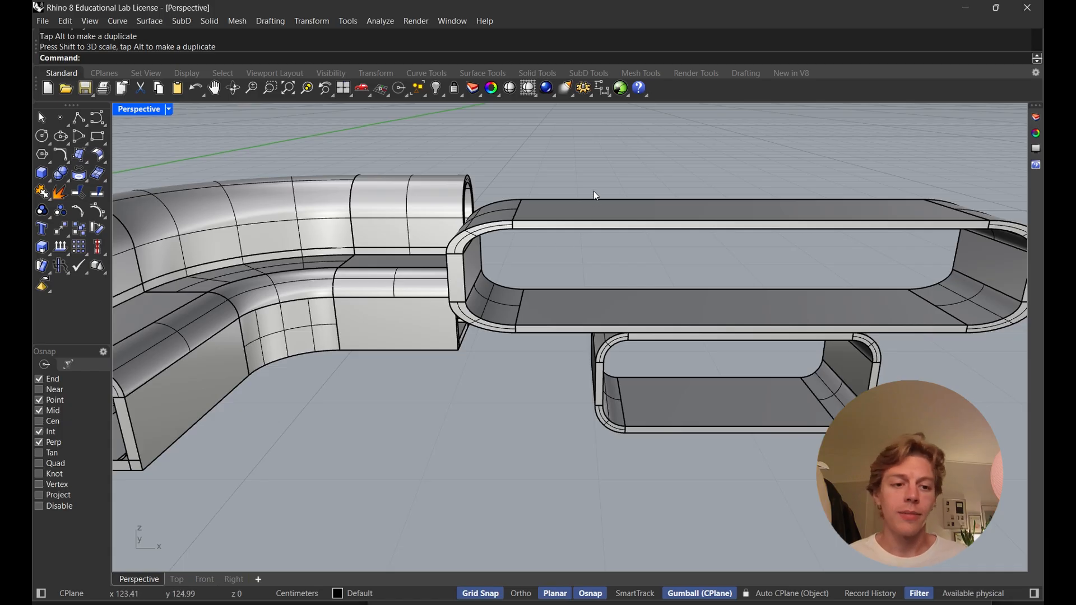
{"action": "right_click_drag", "start_coordinate": [594, 193], "coordinate": [520, 264]}
{"action": "left_click", "coordinate": [573, 217]}
{"action": "key", "text": "ctrl+z"}
Move the upper module along X until it is clear of the original module
{"action": "left_click_drag", "start_coordinate": [520, 264], "coordinate": [772, 259]}
{"action": "right_click_drag", "start_coordinate": [772, 259], "coordinate": [685, 180]}
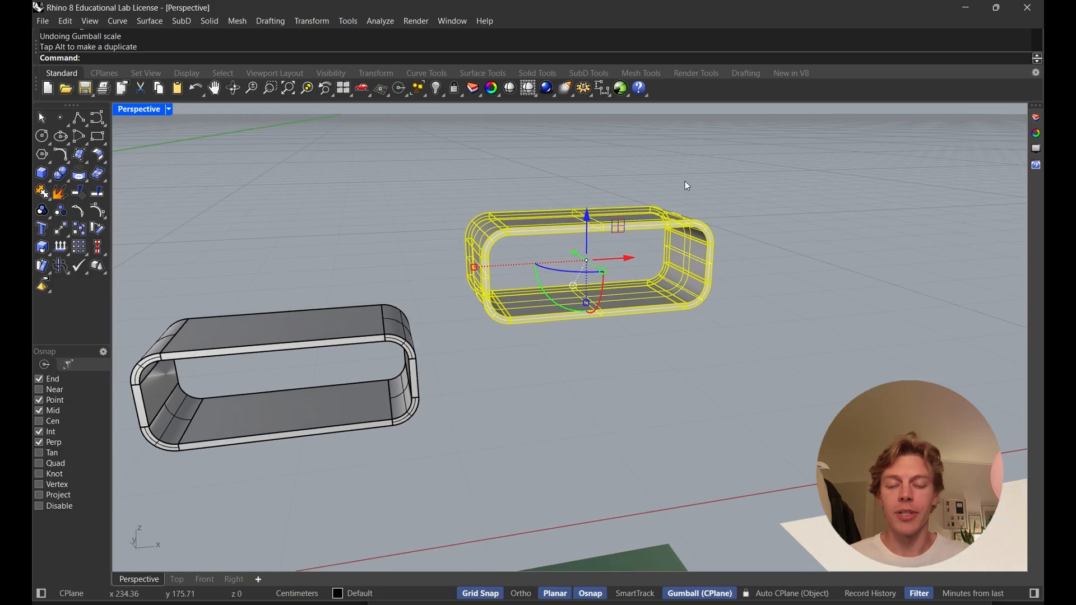
{"action": "left_click", "coordinate": [685, 180]}
Draw a roughly cubic box on the empty ground behind the shelf modules
{"action": "right_click_drag", "start_coordinate": [476, 308], "coordinate": [636, 294], "text": "shift"}
{"action": "scroll", "coordinate": [642, 292], "scroll_direction": "down", "scroll_amount": 5}
{"action": "right_click_drag", "start_coordinate": [448, 295], "coordinate": [359, 342], "text": "shift"}
{"action": "right_click_drag", "start_coordinate": [555, 319], "coordinate": [577, 337]}
{"action": "left_click", "coordinate": [42, 173]}
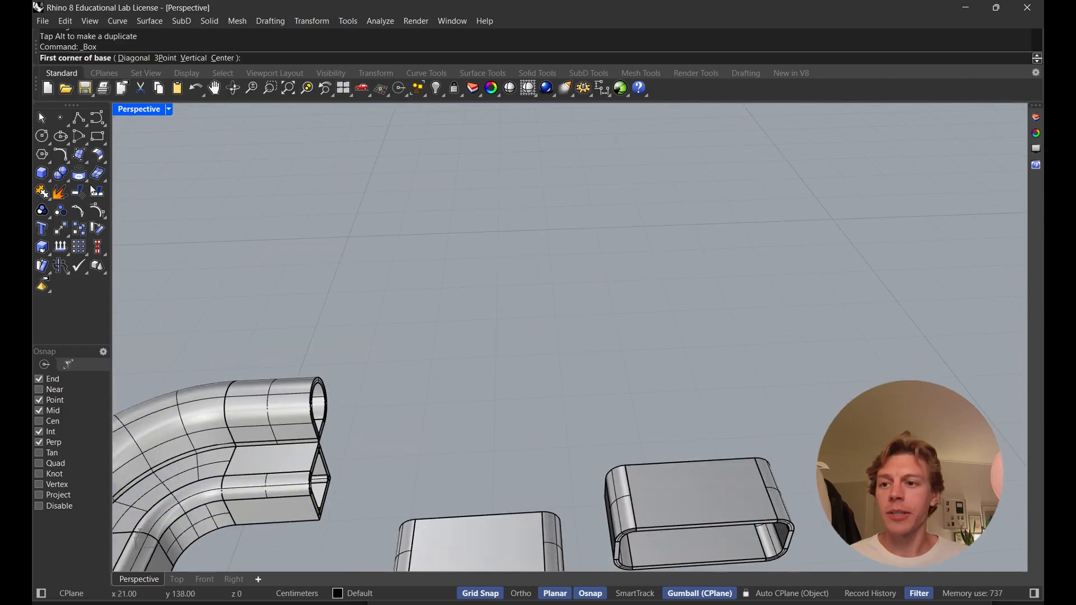
{"action": "left_click", "coordinate": [501, 286]}
{"action": "left_click", "coordinate": [571, 323]}
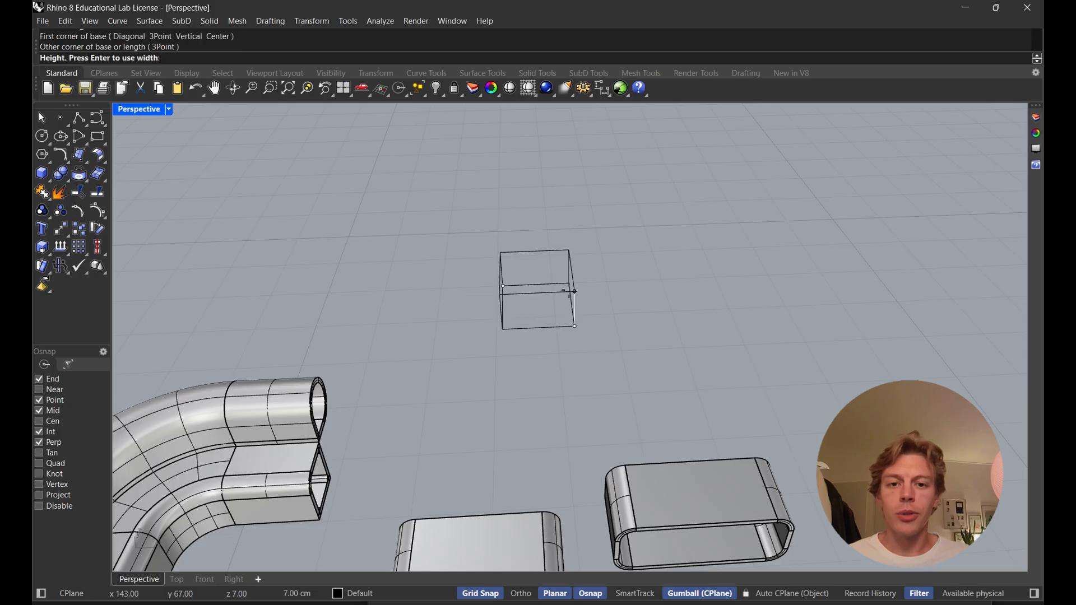
{"action": "left_click", "coordinate": [569, 269]}
{"action": "mouse_move", "coordinate": [569, 269]}
{"action": "right_mouse_down"}
{"action": "mouse_move", "coordinate": [552, 284]}
{"action": "mouse_move", "coordinate": [560, 271]}
{"action": "mouse_move", "coordinate": [171, 180]}
{"action": "mouse_move", "coordinate": [196, 193]}
{"action": "right_mouse_up"}
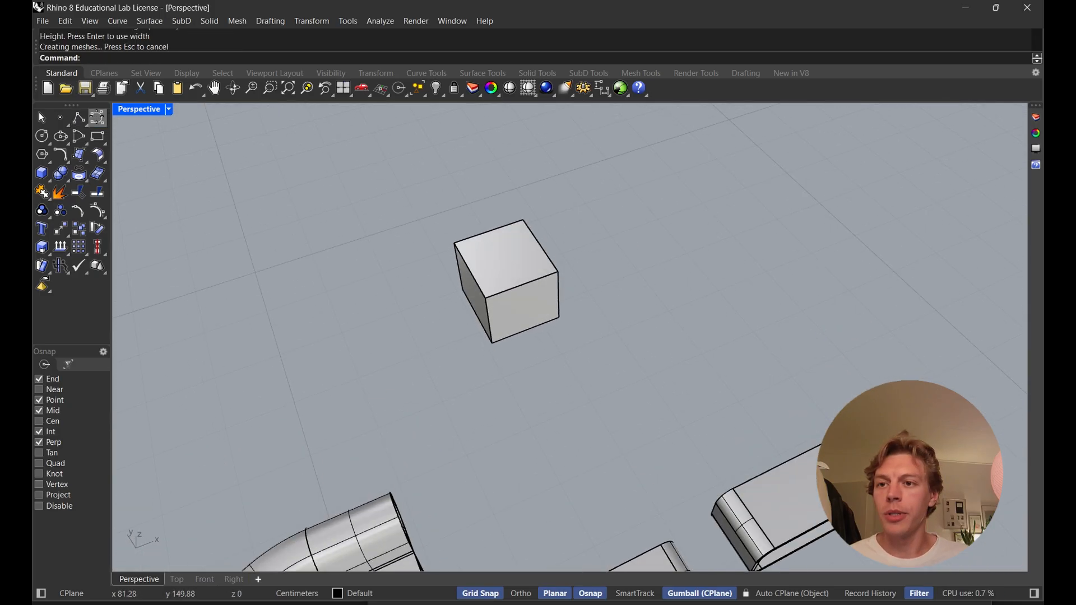
Draw an open, wavy degree-3 control point curve with six points beside the box
{"action": "left_click", "coordinate": [97, 118]}
{"action": "left_click", "coordinate": [648, 319]}
{"action": "left_click", "coordinate": [624, 237]}
{"action": "left_click", "coordinate": [671, 199]}
{"action": "left_click", "coordinate": [700, 283]}
{"action": "left_click", "coordinate": [759, 218]}
{"action": "left_click", "coordinate": [808, 256]}
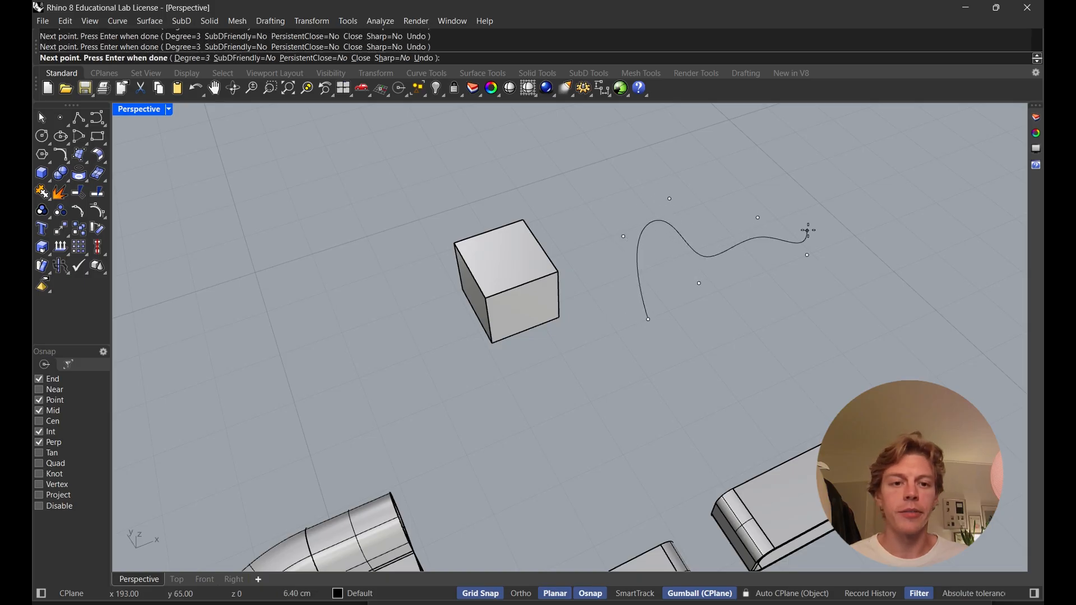
{"action": "key", "text": "Return"}
Move the wavy curve's second control point along negative X toward the box
{"action": "left_click", "coordinate": [775, 238]}
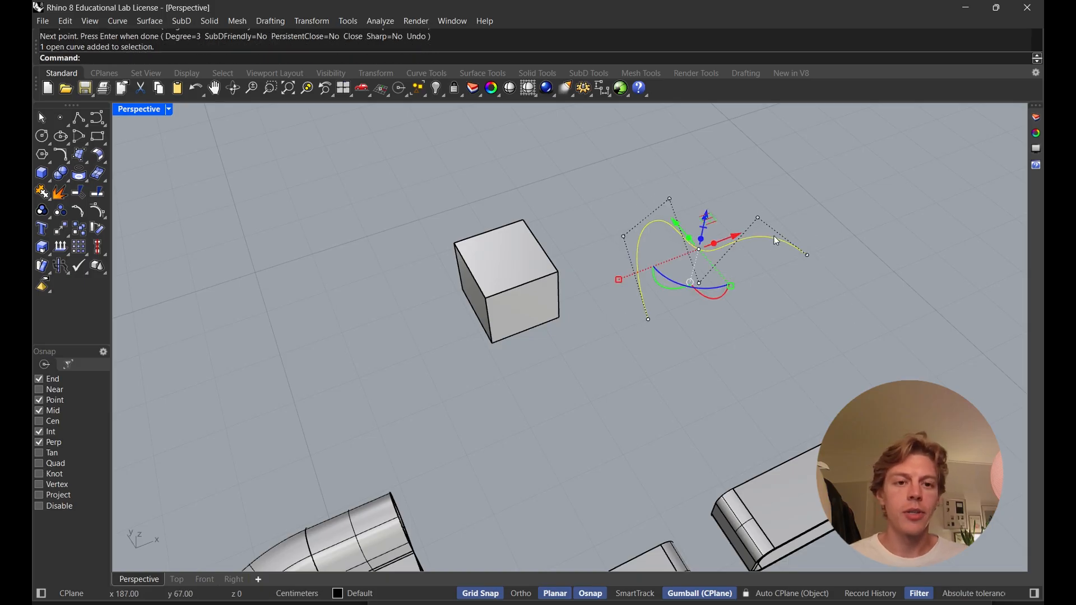
{"action": "left_click", "coordinate": [699, 284]}
{"action": "left_click", "coordinate": [671, 199]}
{"action": "left_click", "coordinate": [624, 237]}
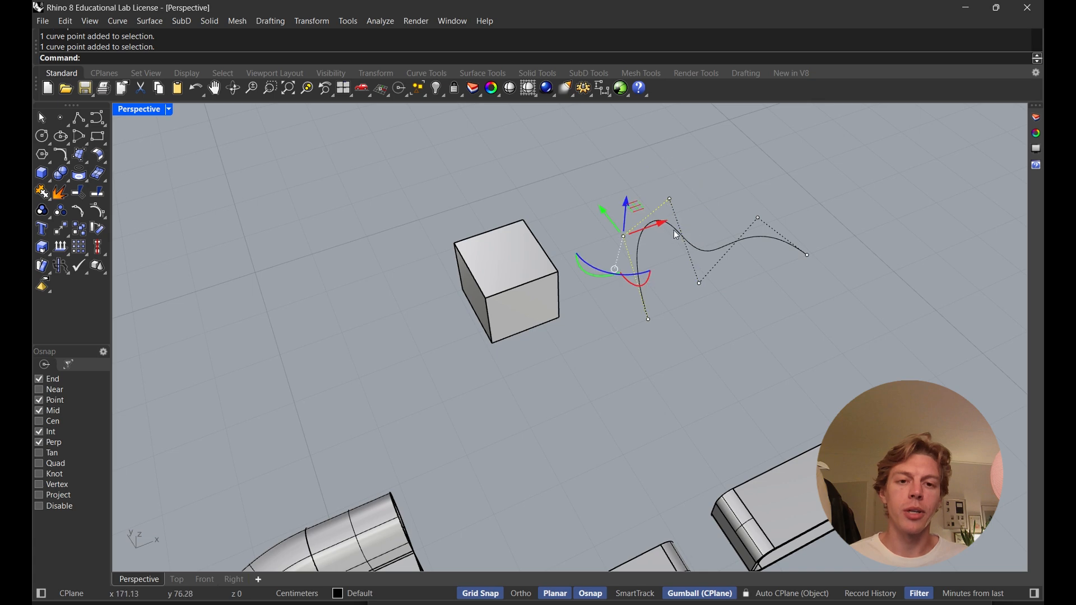
{"action": "left_click_drag", "start_coordinate": [662, 224], "coordinate": [628, 236]}
{"action": "left_click", "coordinate": [728, 245]}
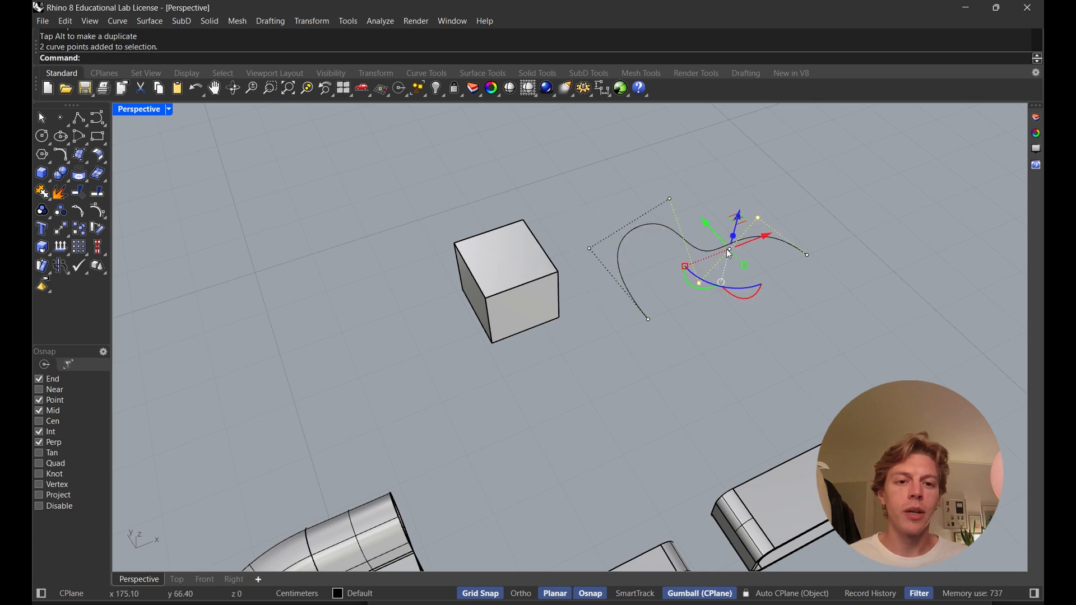
Shift one control point near the wavy curve's far end slightly along X, and delete the whole curve
{"action": "left_click", "coordinate": [758, 218]}
{"action": "left_click_drag", "start_coordinate": [794, 206], "coordinate": [807, 201]}
{"action": "left_click", "coordinate": [818, 314]}
{"action": "left_click_drag", "start_coordinate": [818, 315], "coordinate": [695, 246]}
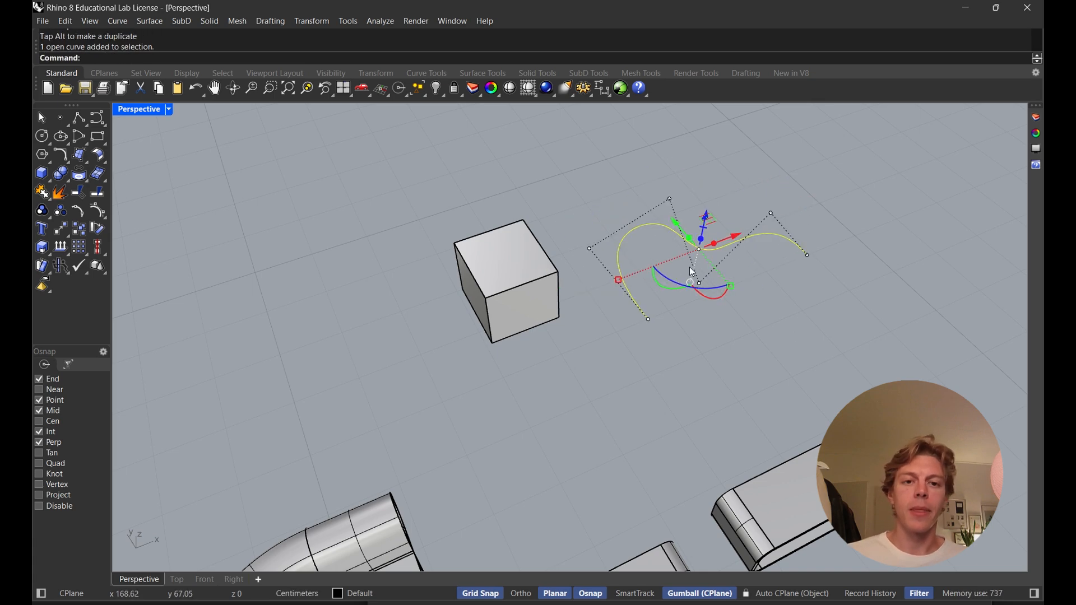
{"action": "key", "text": "Delete"}
Turn on solid edit points for the box with SolidPtOn
{"action": "left_click", "coordinate": [529, 262]}
{"action": "right_click_drag", "start_coordinate": [529, 261], "coordinate": [510, 317]}
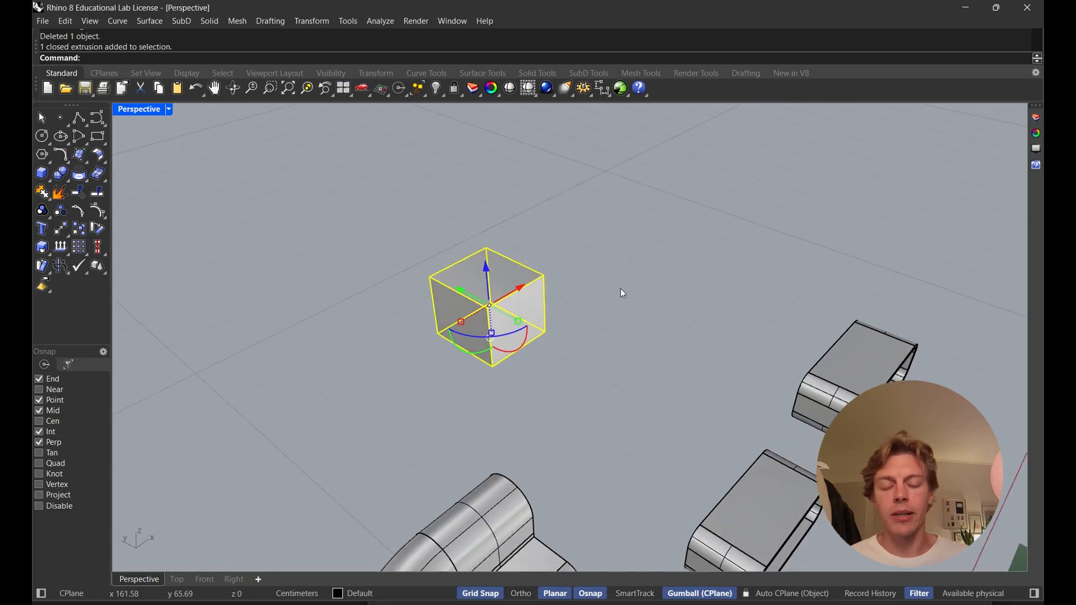
{"action": "right_click_drag", "start_coordinate": [621, 292], "coordinate": [577, 277]}
{"action": "left_click", "coordinate": [574, 276]}
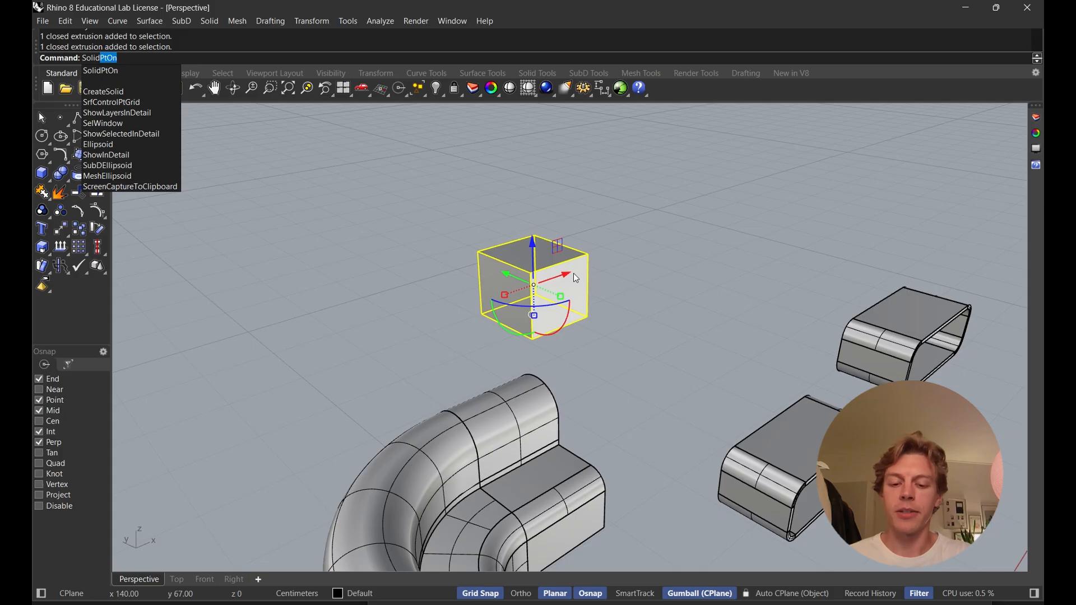
{"action": "type", "text": "PtOn"}
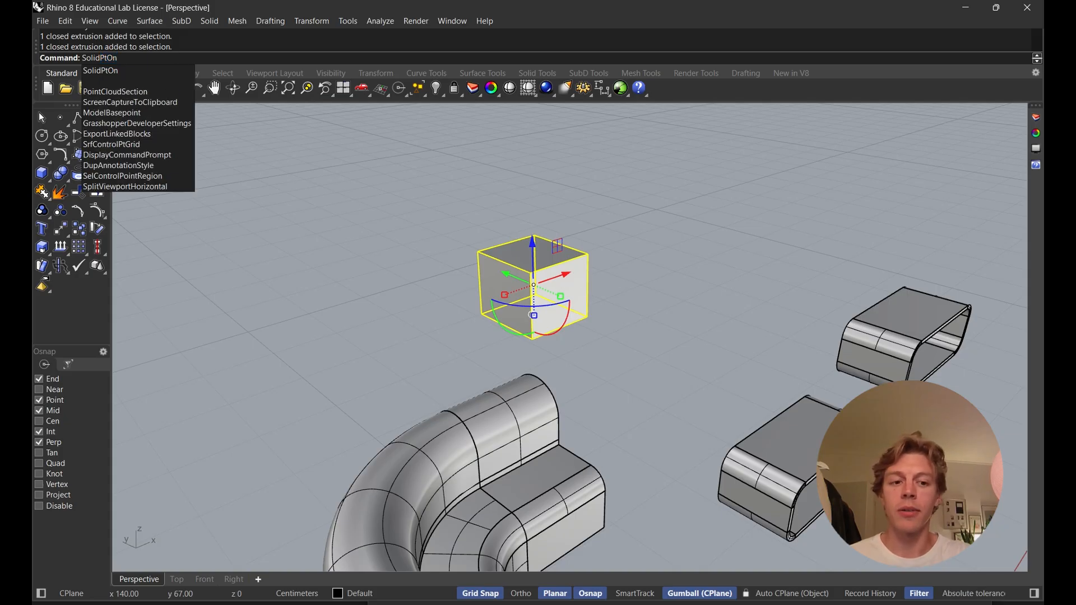
{"action": "key", "text": "Return"}
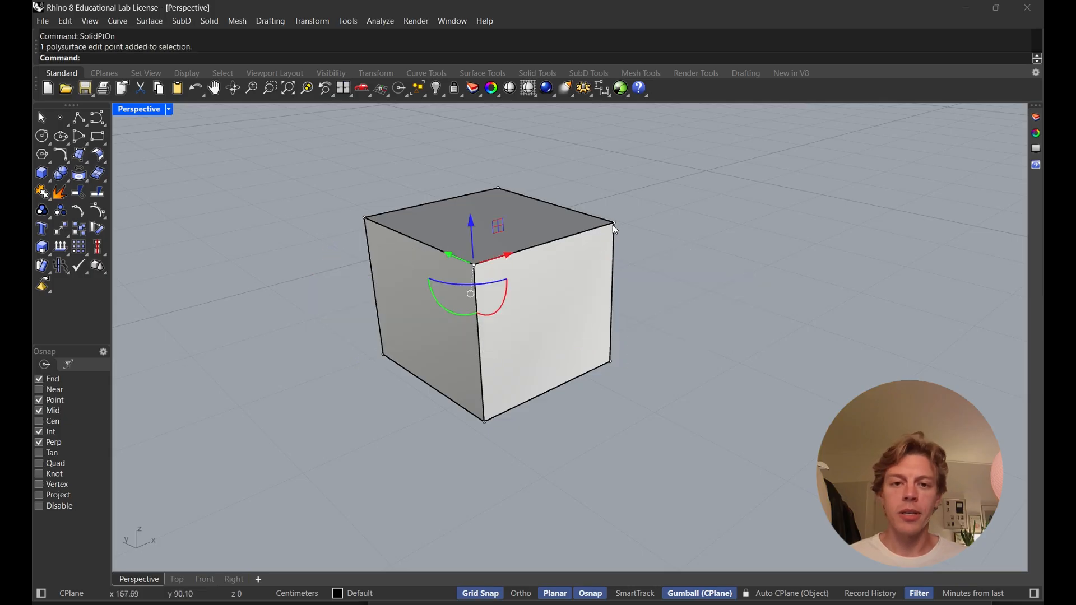
Lower the box's near top corner point along Z so the top face slopes down toward it
{"action": "left_click", "coordinate": [615, 224]}
{"action": "left_click", "coordinate": [611, 362]}
{"action": "left_click", "coordinate": [475, 265]}
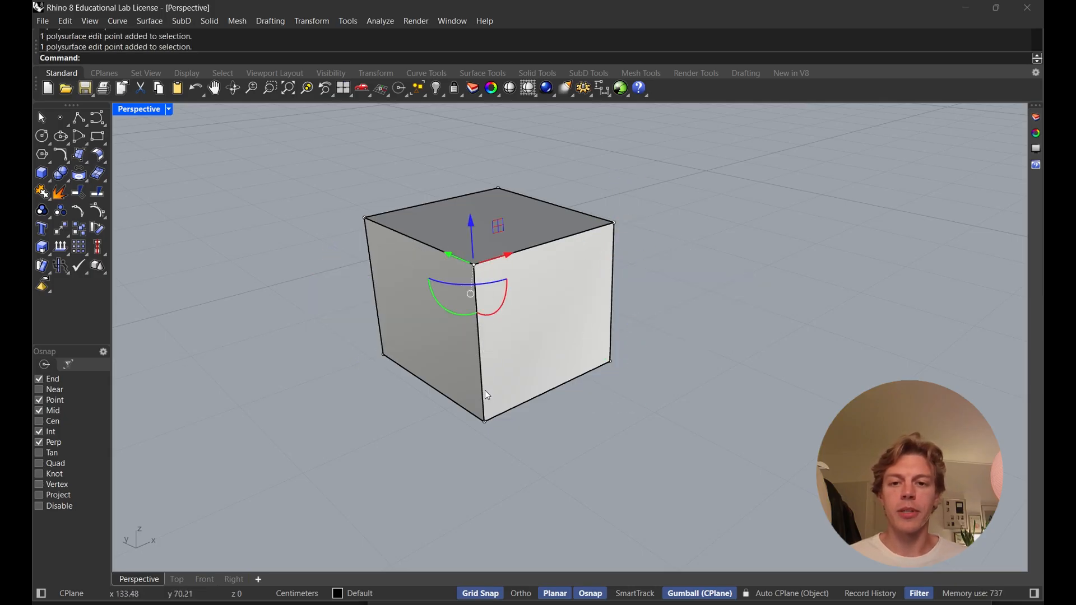
{"action": "left_click", "coordinate": [485, 419]}
{"action": "right_click_drag", "start_coordinate": [487, 415], "coordinate": [567, 339]}
{"action": "left_click", "coordinate": [536, 282]}
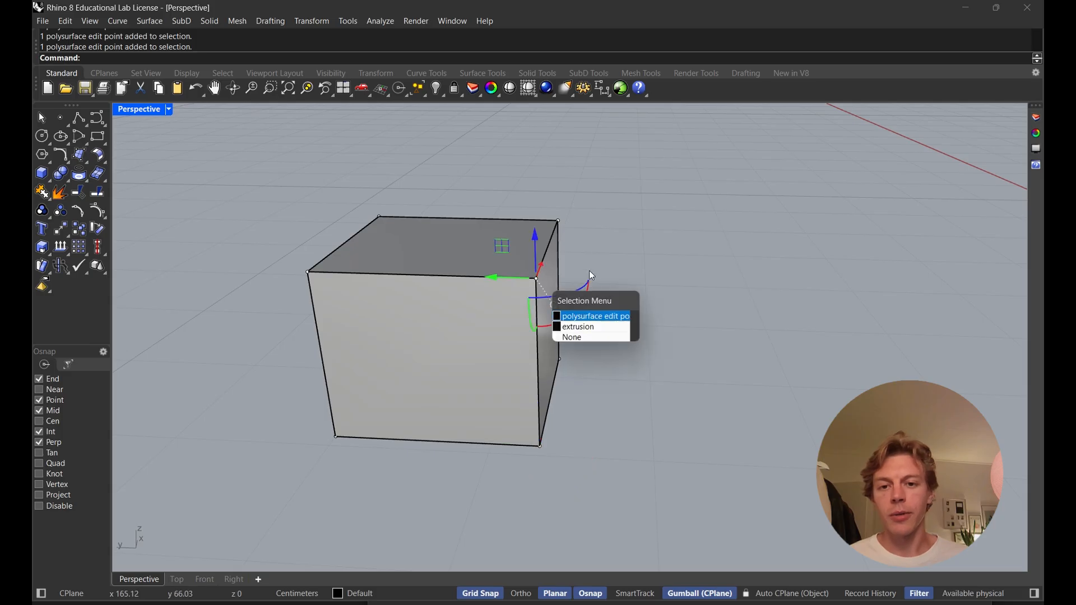
{"action": "right_click_drag", "start_coordinate": [592, 276], "coordinate": [567, 206]}
{"action": "left_click_drag", "start_coordinate": [567, 207], "coordinate": [566, 298]}
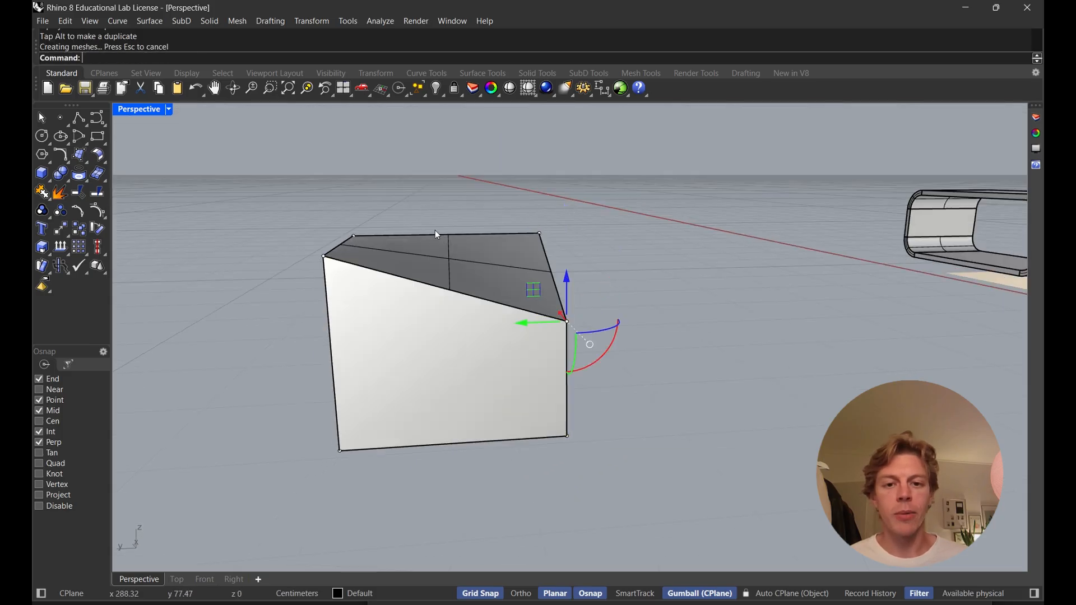
Raise the box's rear top corner point along Z, diagonally opposite the lowered corner
{"action": "right_click_drag", "start_coordinate": [435, 230], "coordinate": [489, 213]}
{"action": "left_click", "coordinate": [517, 213]}
{"action": "left_click", "coordinate": [527, 211]}
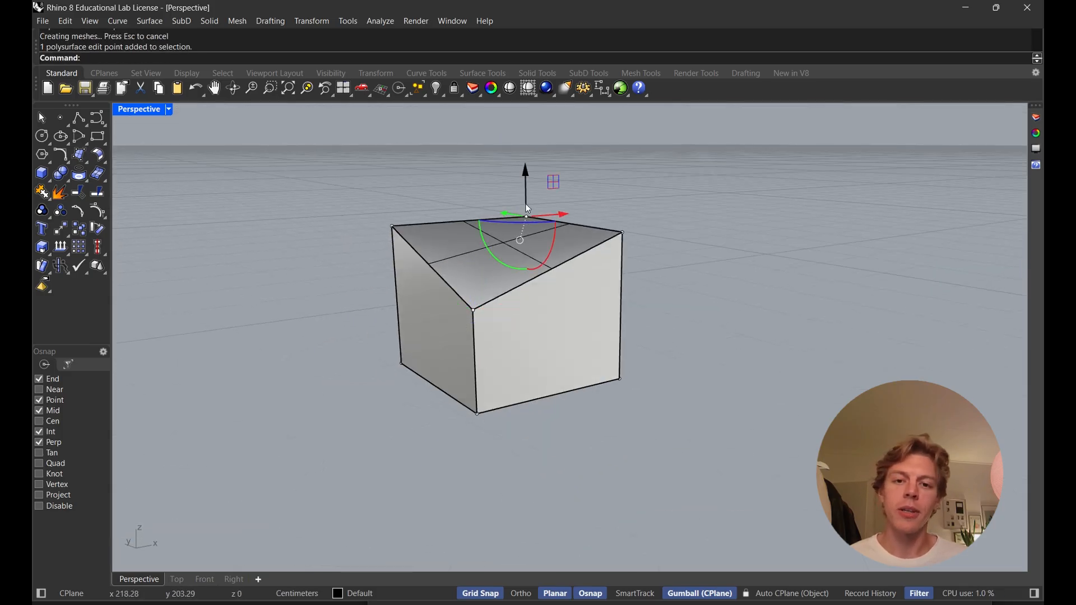
{"action": "left_click_drag", "start_coordinate": [529, 208], "coordinate": [526, 123]}
{"action": "right_click_drag", "start_coordinate": [526, 123], "coordinate": [576, 205]}
{"action": "right_click_drag", "start_coordinate": [552, 207], "coordinate": [650, 204]}
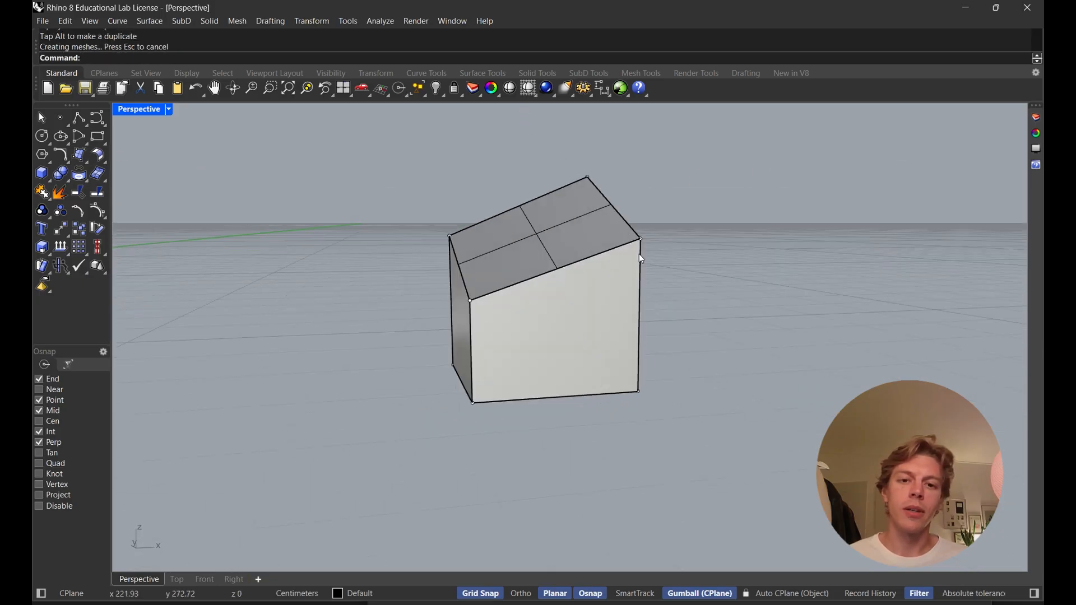
Lower another top corner point of the box along Z, between the raised and lowered corners
{"action": "left_click", "coordinate": [640, 239]}
{"action": "left_click_drag", "start_coordinate": [642, 192], "coordinate": [644, 237]}
{"action": "left_click", "coordinate": [708, 260]}
Turn on solid edit points for the shelf module standing clear of the original, using SolidPtOn
{"action": "right_click_drag", "start_coordinate": [707, 260], "coordinate": [587, 299]}
{"action": "scroll", "coordinate": [676, 308], "scroll_direction": "down", "scroll_amount": 5}
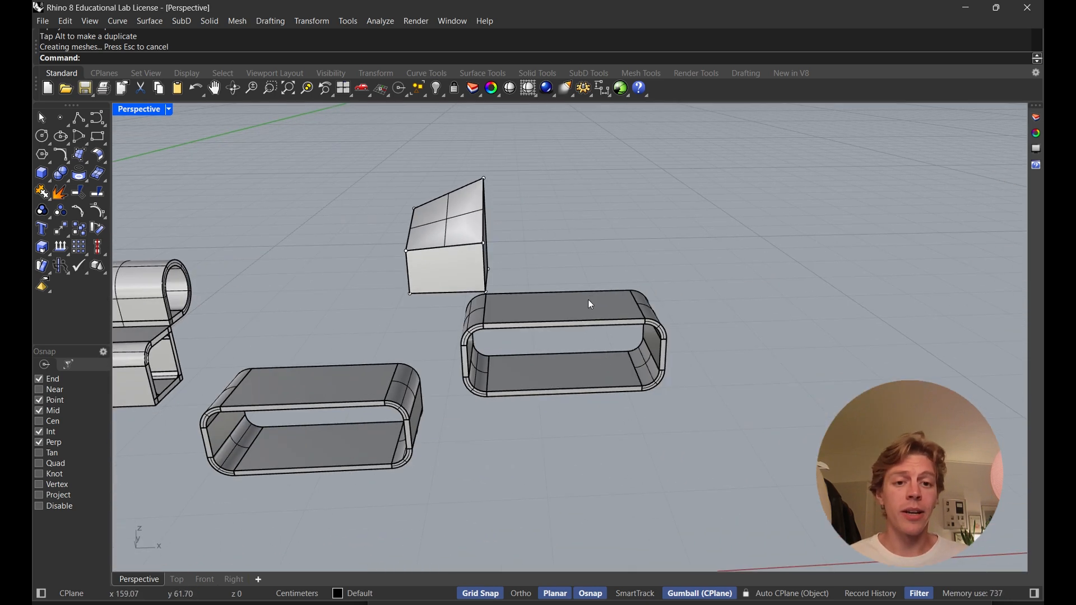
{"action": "left_click", "coordinate": [563, 307]}
{"action": "type", "text": "SolidPtOn"}
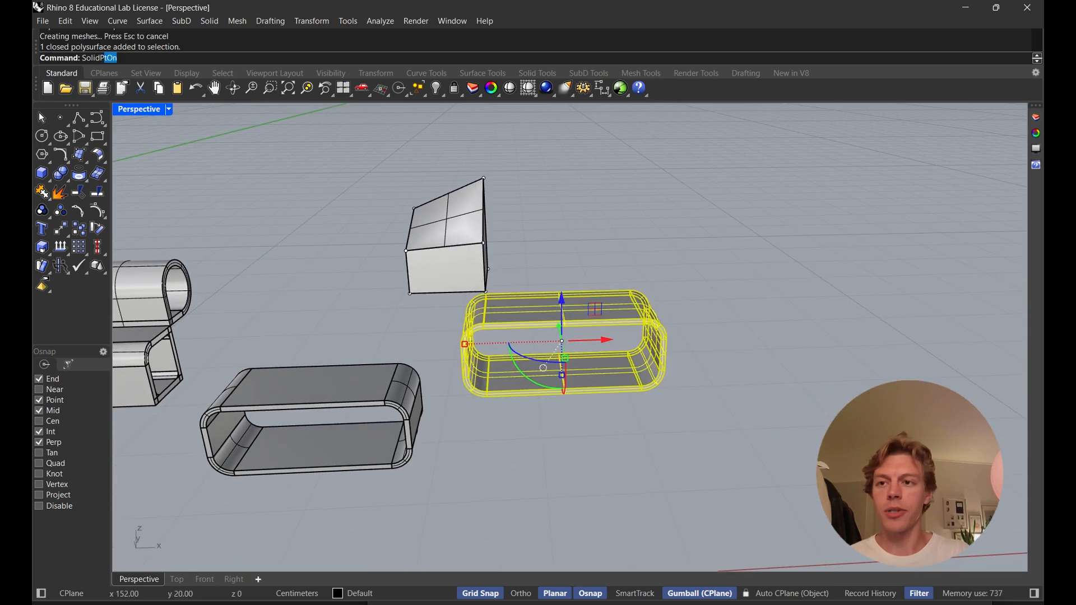
{"action": "key", "text": "Return"}
{"action": "right_click_drag", "start_coordinate": [563, 306], "coordinate": [569, 283]}
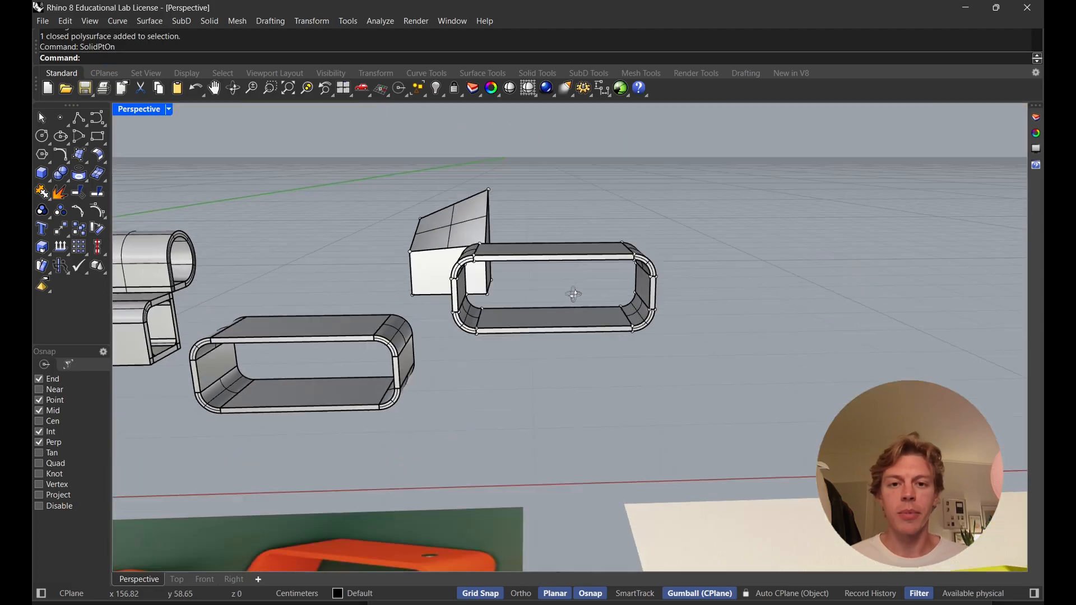
{"action": "scroll", "coordinate": [543, 301], "scroll_direction": "up", "scroll_amount": 3}
Lengthen the shelf module by selecting the 16 edit points at its positive X end and moving them along positive X
{"action": "left_click_drag", "start_coordinate": [606, 204], "coordinate": [742, 450]}
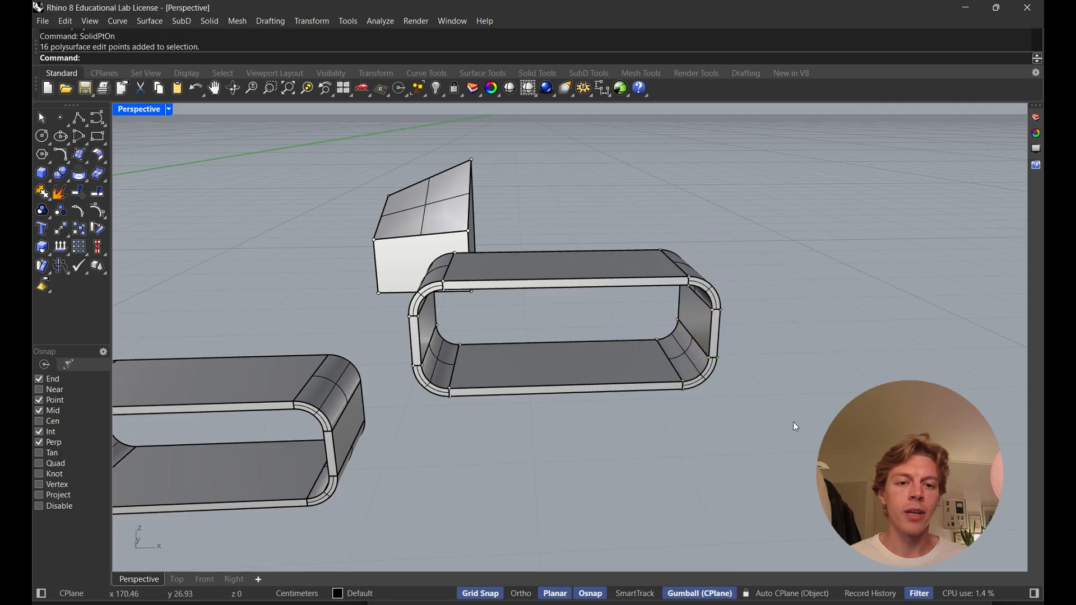
{"action": "left_click_drag", "start_coordinate": [695, 361], "coordinate": [593, 227]}
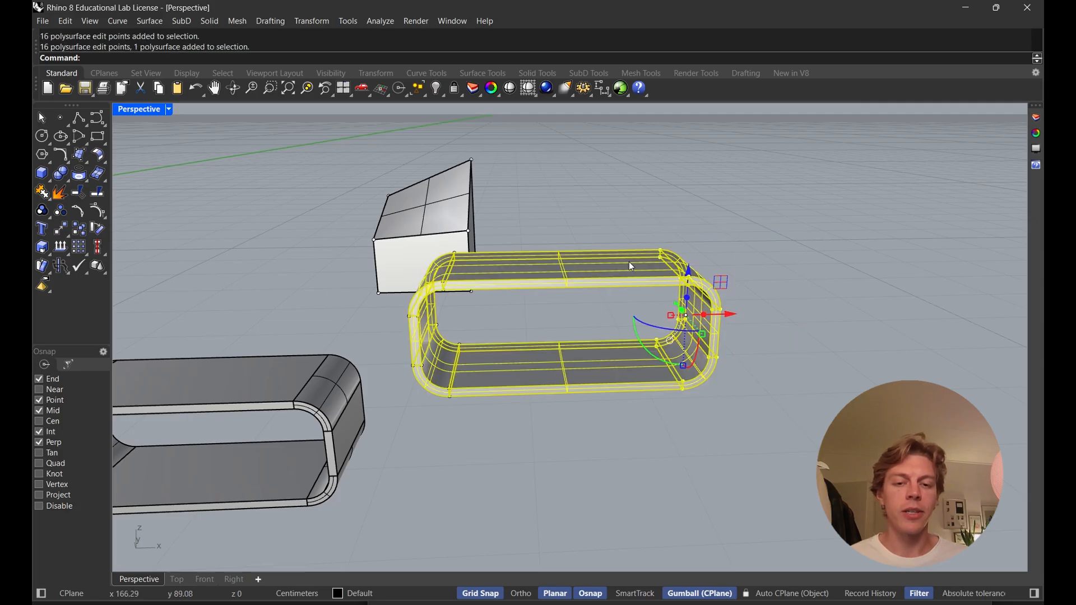
{"action": "mouse_move", "coordinate": [772, 442]}
{"action": "left_mouse_down"}
{"action": "mouse_move", "coordinate": [717, 355]}
{"action": "mouse_move", "coordinate": [588, 202]}
{"action": "mouse_move", "coordinate": [751, 437]}
{"action": "left_mouse_up"}
{"action": "left_click", "coordinate": [564, 156]}
{"action": "right_click_drag", "start_coordinate": [751, 438], "coordinate": [388, 308]}
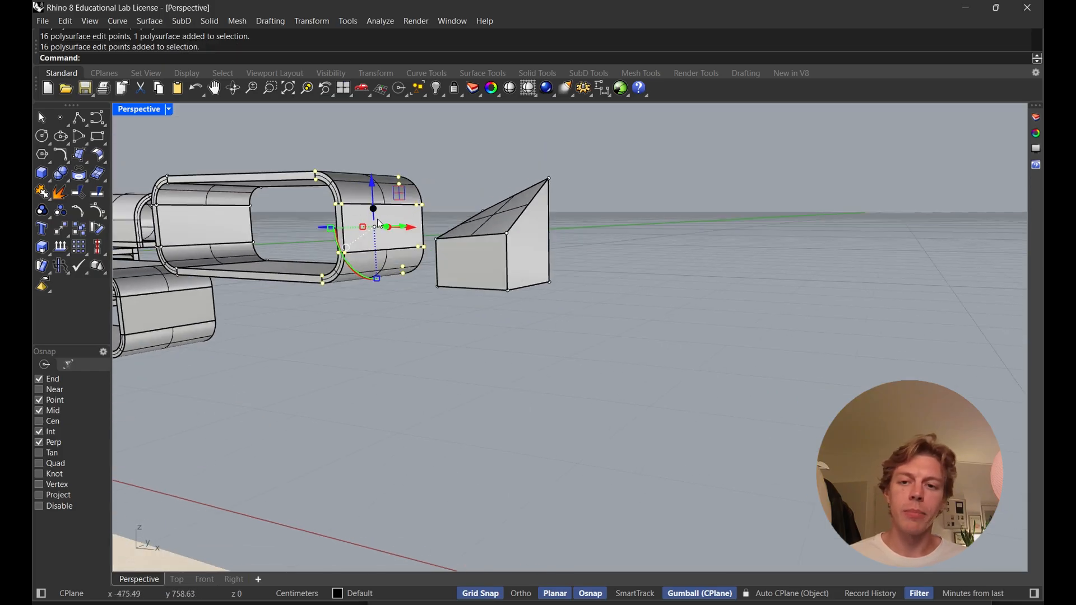
{"action": "right_click_drag", "start_coordinate": [380, 223], "coordinate": [570, 308]}
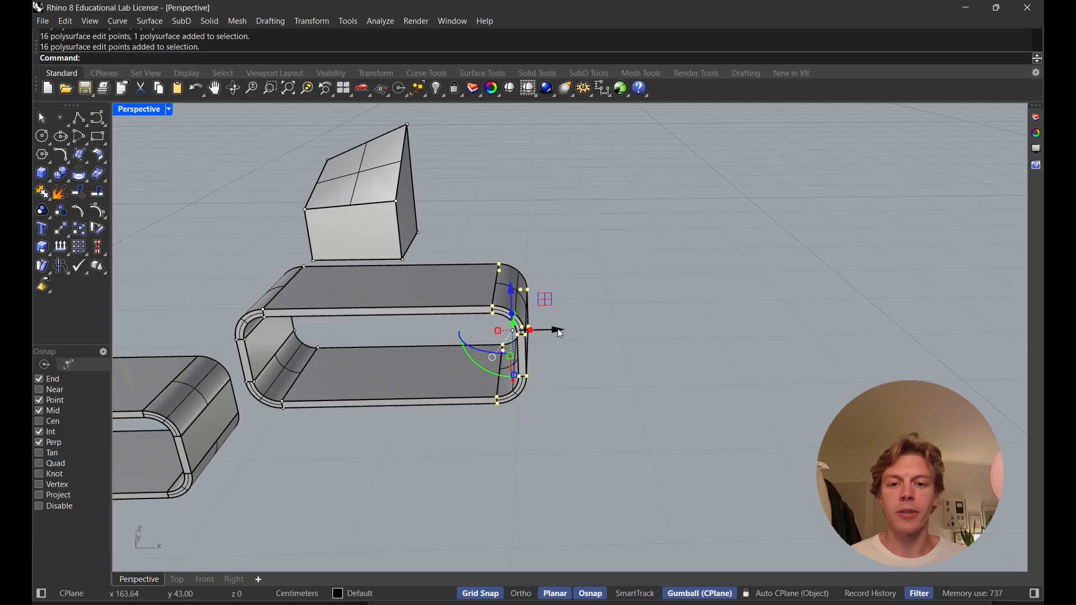
{"action": "left_click_drag", "start_coordinate": [560, 332], "coordinate": [679, 333]}
{"action": "right_click_drag", "start_coordinate": [736, 329], "coordinate": [659, 357]}
{"action": "scroll", "coordinate": [530, 330], "scroll_direction": "up", "scroll_amount": 4}
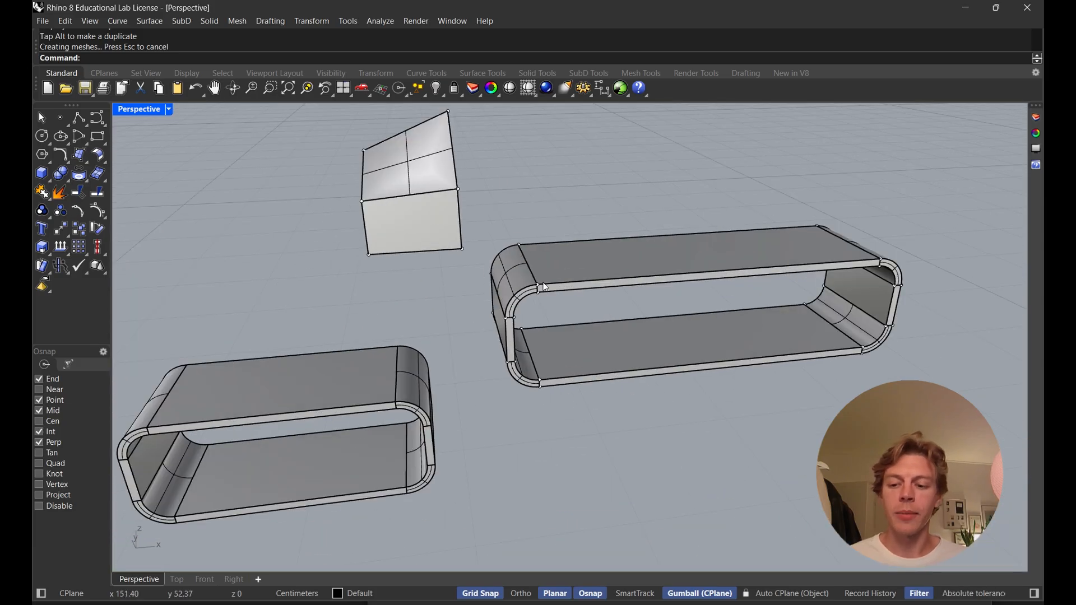
Turn off the solid edit points and delete the deformed box
{"action": "key", "text": "Escape"}
{"action": "left_click", "coordinate": [430, 219]}
{"action": "right_click_drag", "start_coordinate": [465, 215], "coordinate": [530, 210]}
{"action": "key", "text": "Delete"}
{"action": "scroll", "coordinate": [640, 243], "scroll_direction": "down", "scroll_amount": 5}
{"action": "type", "text": "Z"}
Move the lengthened module back along negative X until it partly overlaps the end of the original short module
{"action": "mouse_move", "coordinate": [641, 243]}
{"action": "right_mouse_down"}
{"action": "mouse_move", "coordinate": [628, 269]}
{"action": "mouse_move", "coordinate": [634, 241]}
{"action": "right_mouse_up"}
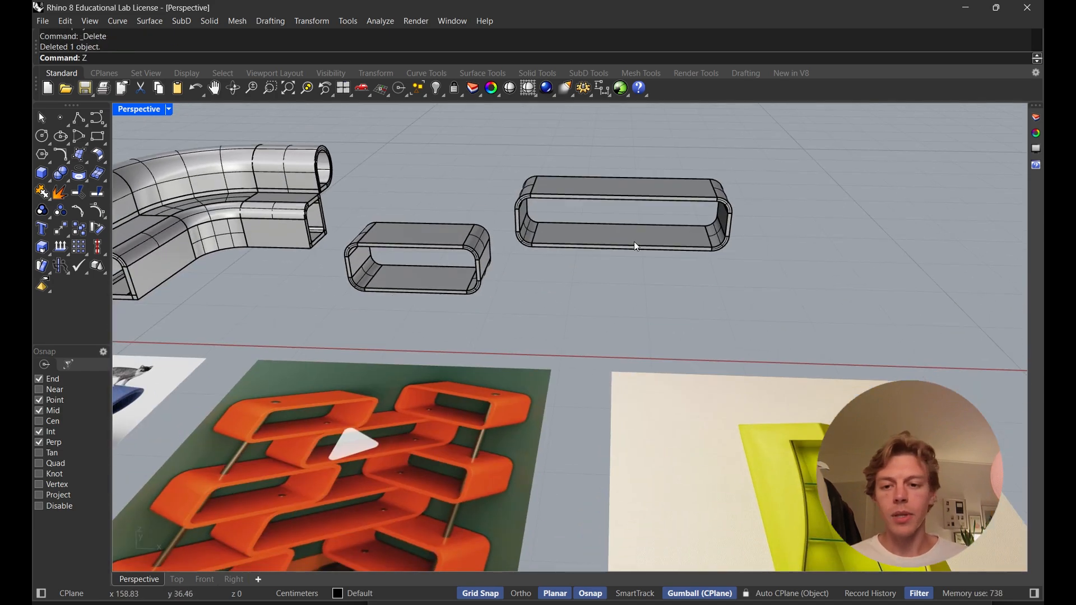
{"action": "scroll", "coordinate": [634, 241], "scroll_direction": "down", "scroll_amount": 3}
{"action": "scroll", "coordinate": [613, 241], "scroll_direction": "up", "scroll_amount": 5}
{"action": "left_click", "coordinate": [614, 195]}
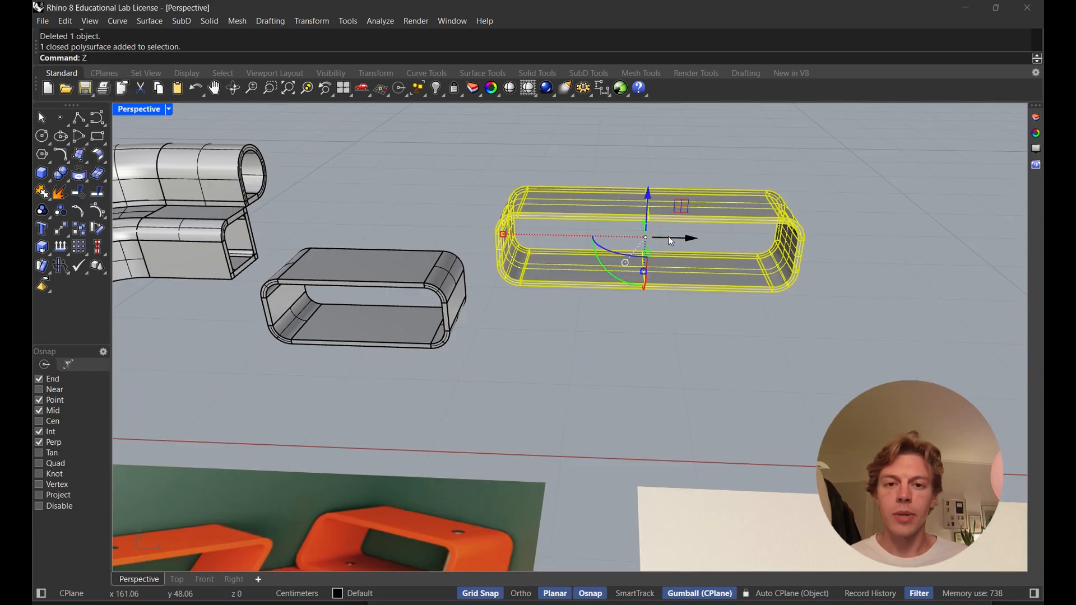
{"action": "left_click_drag", "start_coordinate": [668, 237], "coordinate": [548, 243]}
{"action": "left_click", "coordinate": [583, 348]}
{"action": "right_click_drag", "start_coordinate": [583, 349], "coordinate": [633, 221], "text": "shift"}
{"action": "scroll", "coordinate": [722, 292], "scroll_direction": "down", "scroll_amount": 6}
Copy the short shelf module straight up along Z so it sits on top of the long module
{"action": "left_click", "coordinate": [529, 201]}
{"action": "right_click_drag", "start_coordinate": [529, 201], "coordinate": [563, 277]}
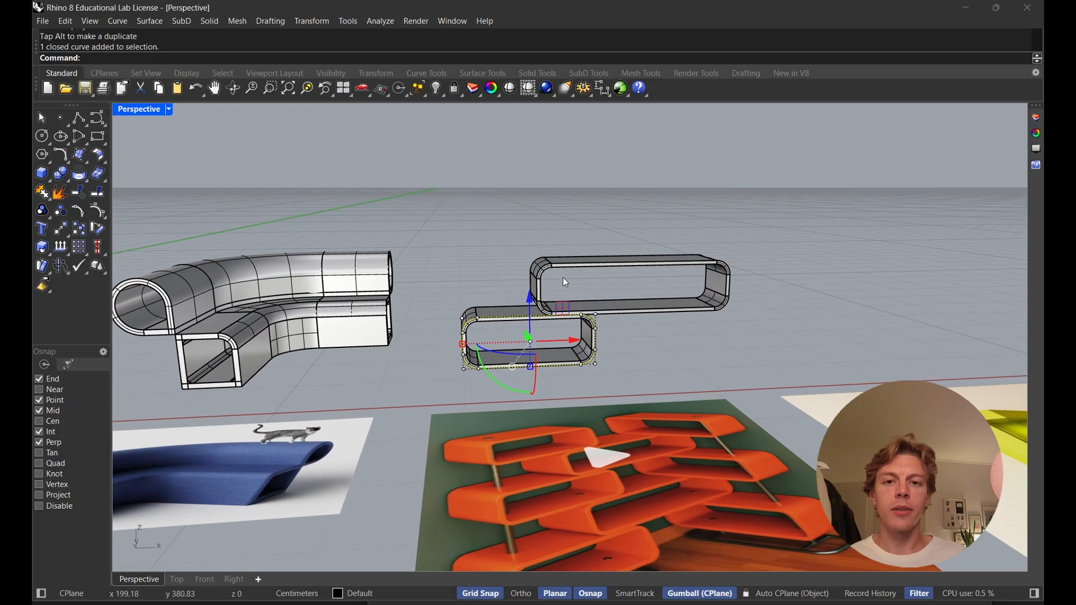
{"action": "left_click", "coordinate": [494, 253]}
{"action": "left_click", "coordinate": [507, 308]}
{"action": "key", "text": "alt"}
{"action": "left_click_drag", "start_coordinate": [525, 297], "coordinate": [519, 194]}
{"action": "left_click", "coordinate": [641, 191]}
Copy the long module and the upper short module together up along Z to stack two more levels
{"action": "left_click", "coordinate": [628, 261]}
{"action": "left_click", "coordinate": [594, 220], "text": "shift"}
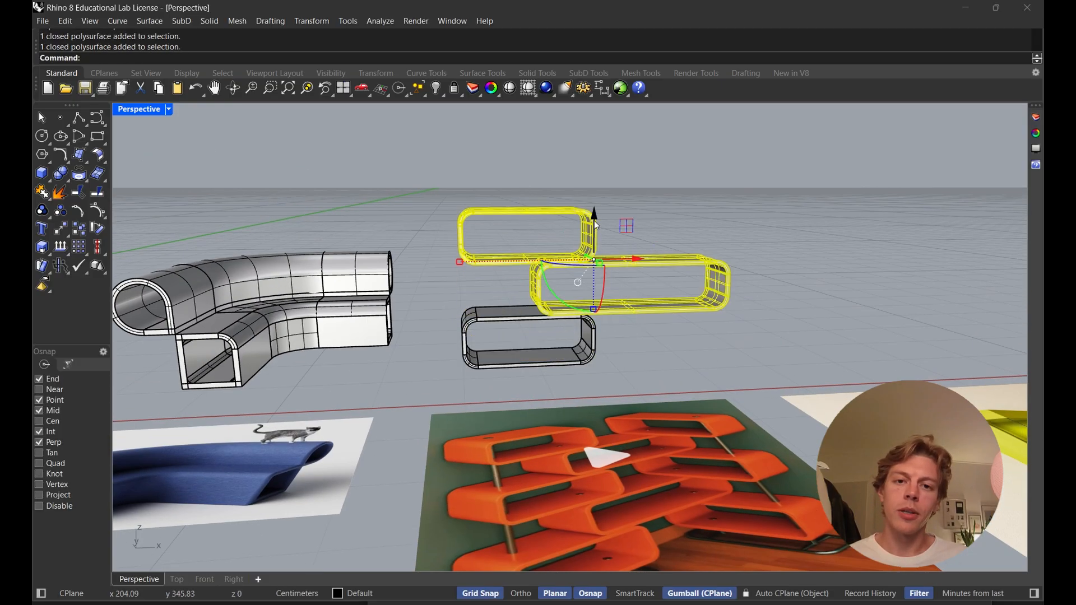
{"action": "right_click_drag", "start_coordinate": [594, 220], "coordinate": [593, 275], "text": "shift"}
{"action": "key", "text": "alt"}
{"action": "left_click_drag", "start_coordinate": [593, 274], "coordinate": [594, 174]}
{"action": "left_click", "coordinate": [763, 251]}
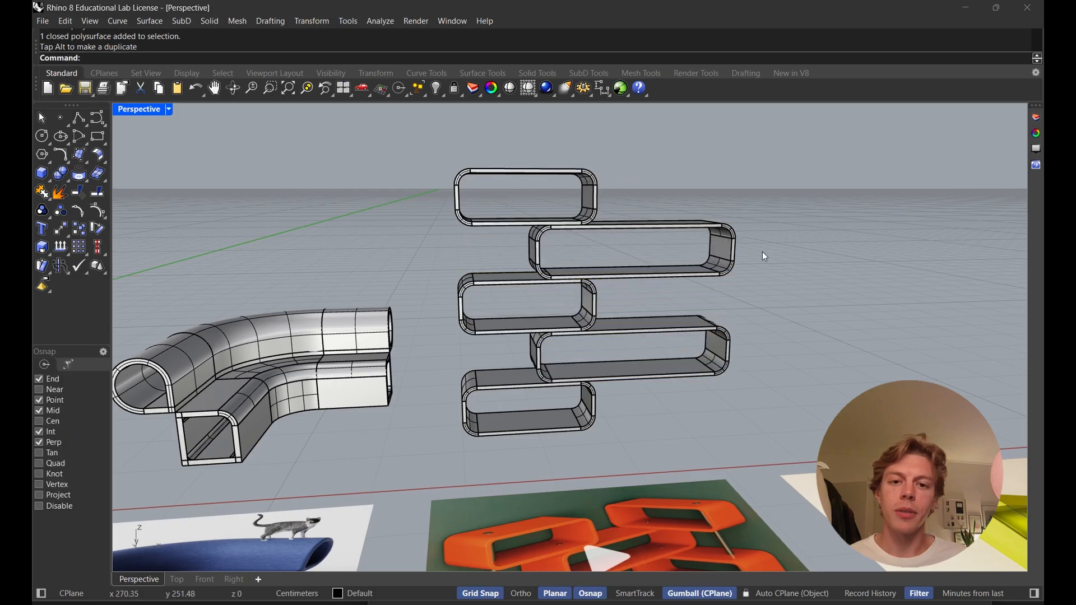
Mirror the three short modules across a plane through the midpoint of the long modules, keeping the originals
{"action": "scroll", "coordinate": [627, 238], "scroll_direction": "up", "scroll_amount": 5}
{"action": "right_click_drag", "start_coordinate": [620, 245], "coordinate": [375, 318]}
{"action": "left_click", "coordinate": [370, 333]}
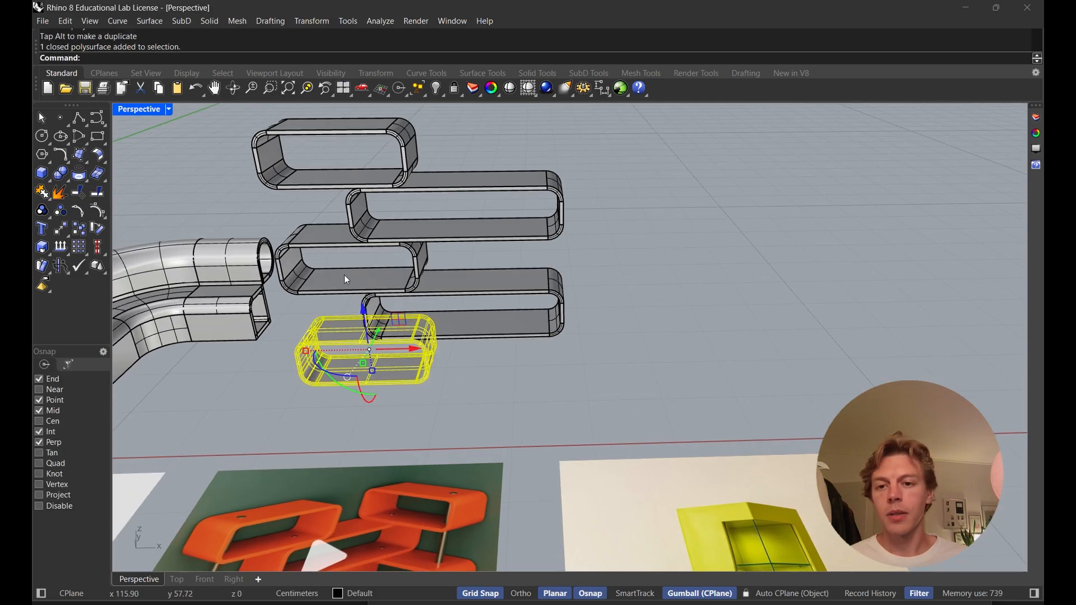
{"action": "left_click", "coordinate": [344, 274], "text": "shift"}
{"action": "left_click", "coordinate": [324, 178], "text": "shift"}
{"action": "type", "text": "mirror"}
{"action": "key", "text": "Return"}
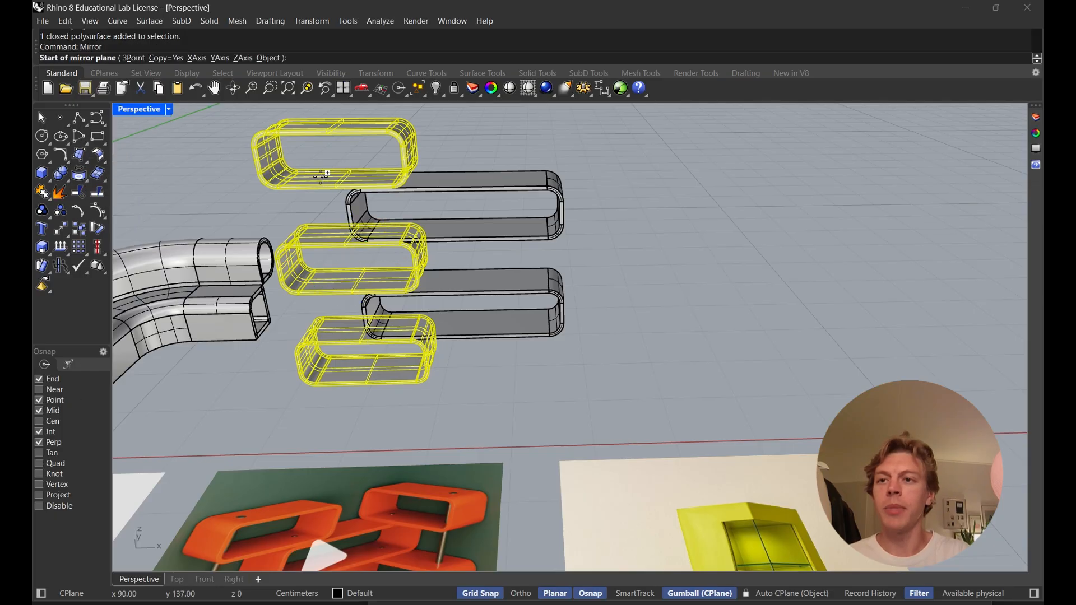
{"action": "left_click", "coordinate": [477, 203]}
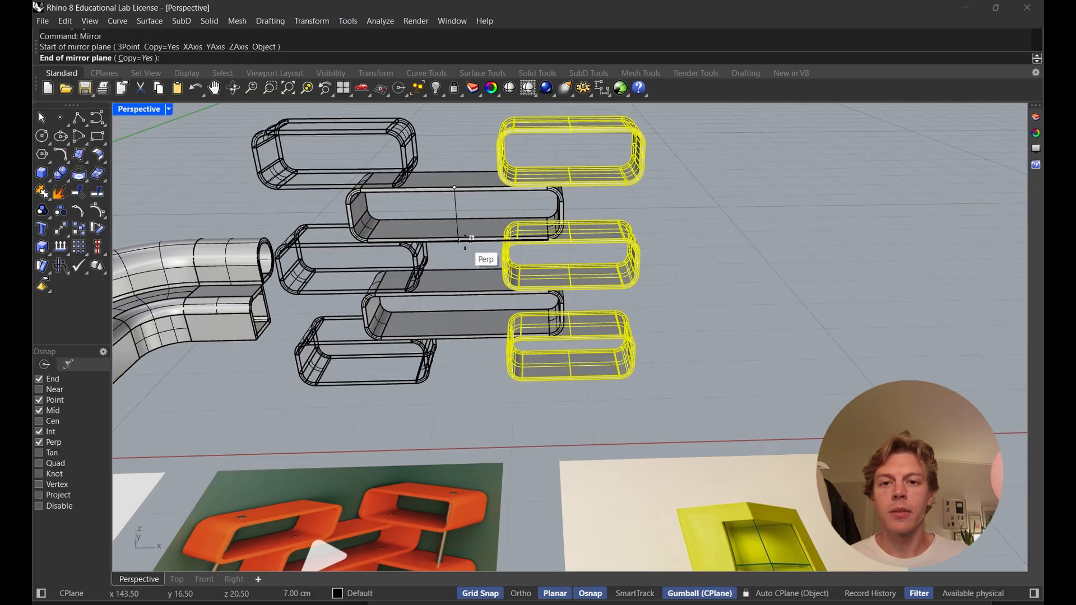
{"action": "left_click", "coordinate": [484, 251]}
{"action": "left_click", "coordinate": [673, 269]}
Examine the holes and support rods in the orange shelf reference, and maximize the Top viewport over the shelf modules
{"action": "right_click_drag", "start_coordinate": [673, 269], "coordinate": [650, 398]}
{"action": "scroll", "coordinate": [706, 275], "scroll_direction": "down", "scroll_amount": 6}
{"action": "right_click_drag", "start_coordinate": [650, 398], "coordinate": [498, 311], "text": "shift"}
{"action": "scroll", "coordinate": [526, 331], "scroll_direction": "up", "scroll_amount": 5}
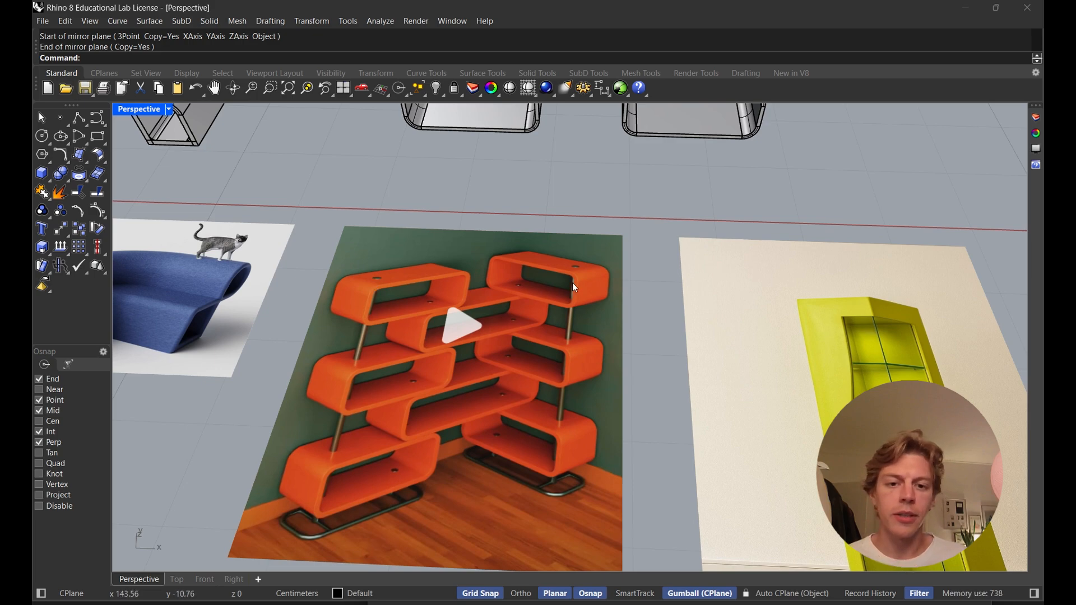
{"action": "right_click_drag", "start_coordinate": [481, 393], "coordinate": [395, 227]}
{"action": "double_click", "coordinate": [130, 110]}
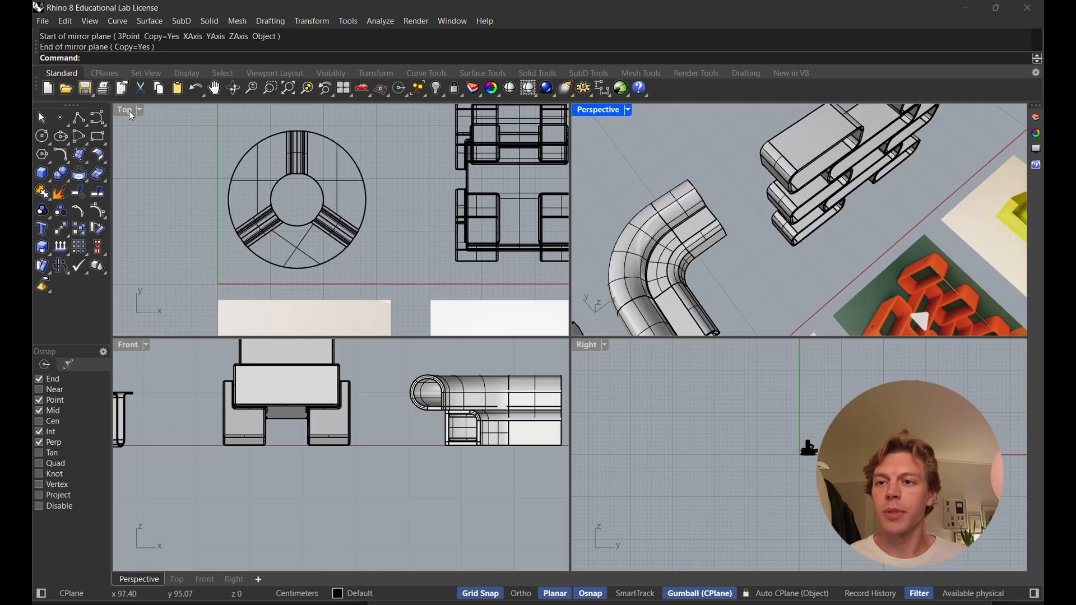
{"action": "scroll", "coordinate": [387, 257], "scroll_direction": "down", "scroll_amount": 5}
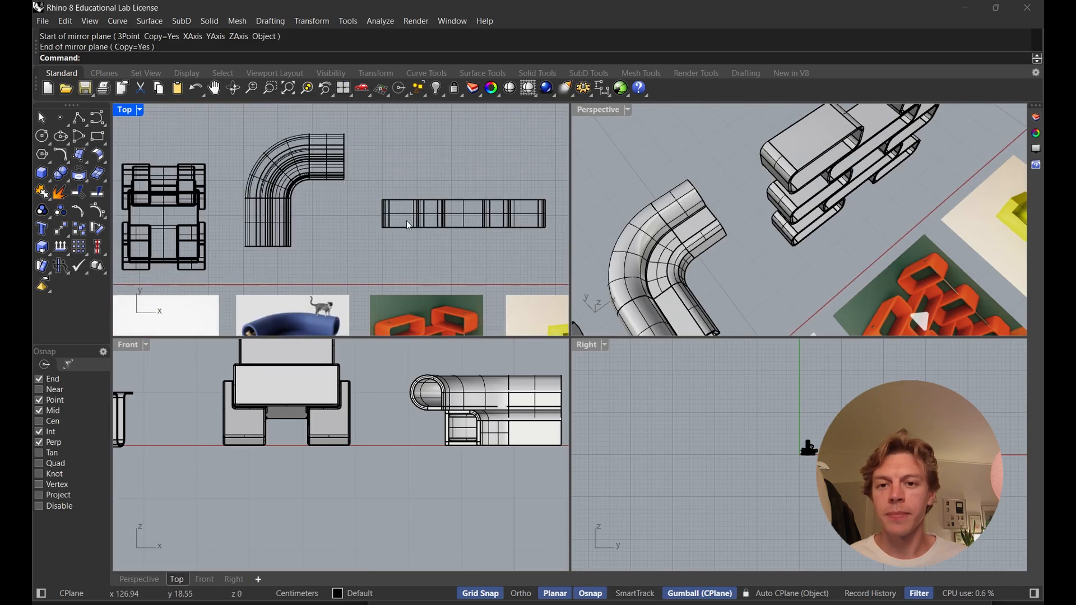
{"action": "scroll", "coordinate": [409, 226], "scroll_direction": "down", "scroll_amount": 2}
{"action": "double_click", "coordinate": [127, 116]}
{"action": "scroll", "coordinate": [685, 324], "scroll_direction": "up", "scroll_amount": 6}
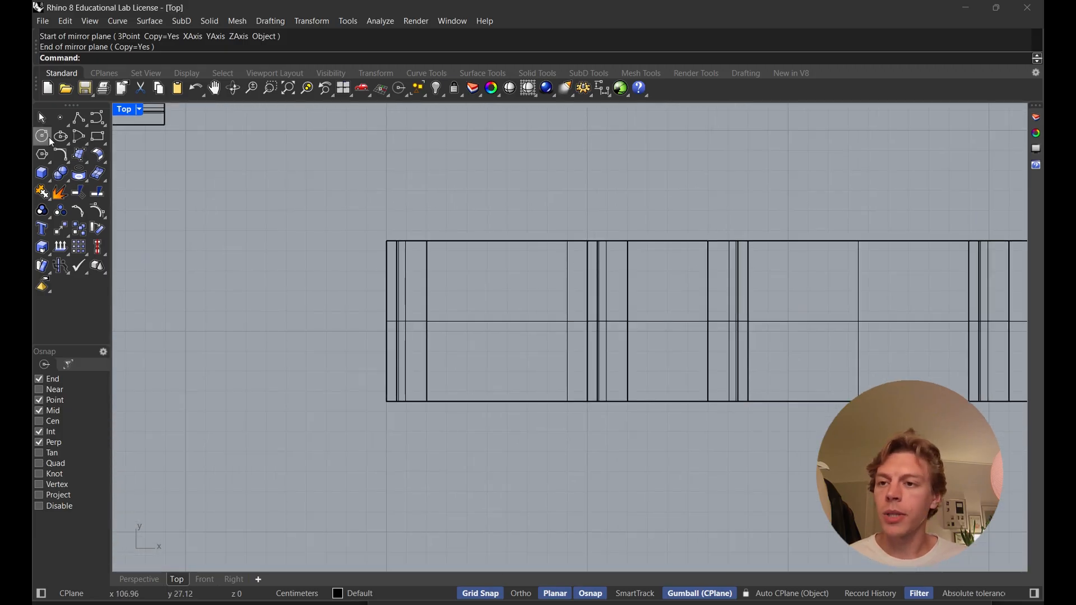
Draw a small circle centred on the midpoint of the outermost short module's end edge in the Top view
{"action": "left_click", "coordinate": [45, 140]}
{"action": "scroll", "coordinate": [465, 325], "scroll_direction": "up", "scroll_amount": 1}
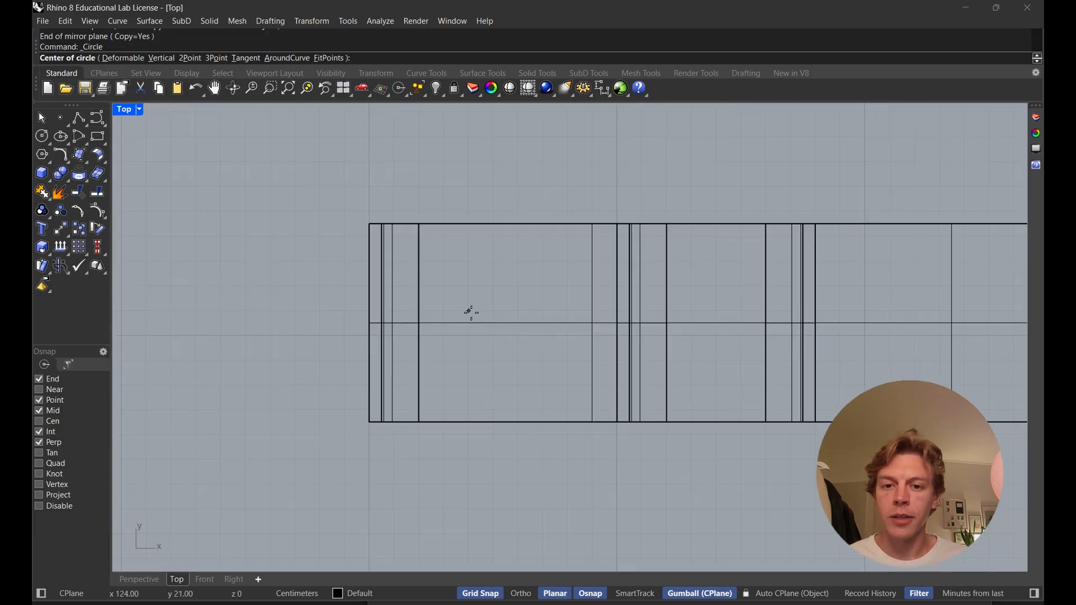
{"action": "scroll", "coordinate": [370, 325], "scroll_direction": "up", "scroll_amount": 1}
{"action": "left_click", "coordinate": [370, 323]}
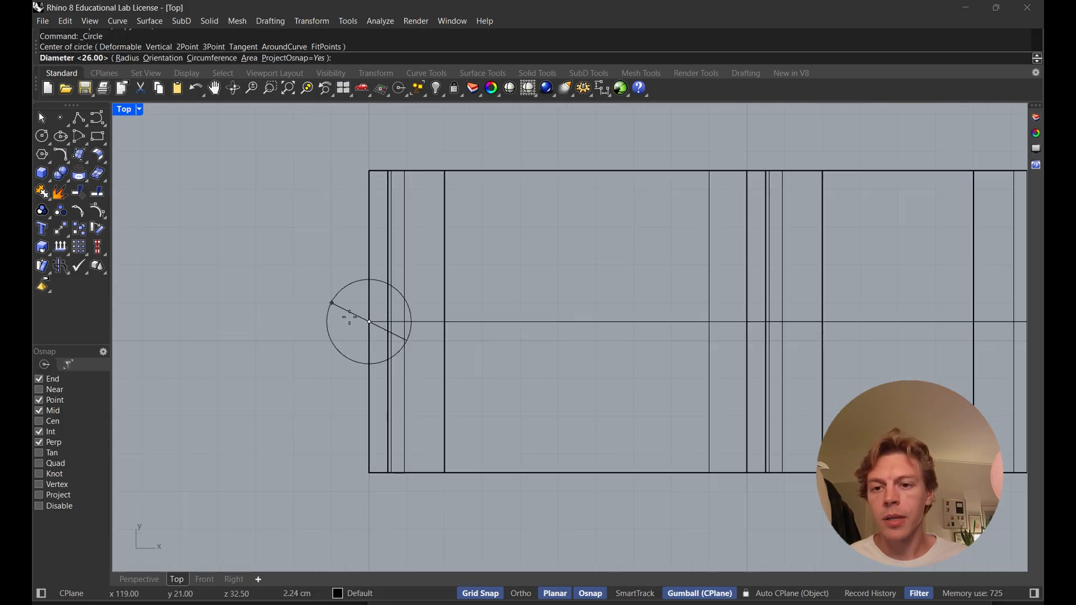
{"action": "left_click", "coordinate": [352, 320]}
{"action": "scroll", "coordinate": [356, 318], "scroll_direction": "down", "scroll_amount": 2}
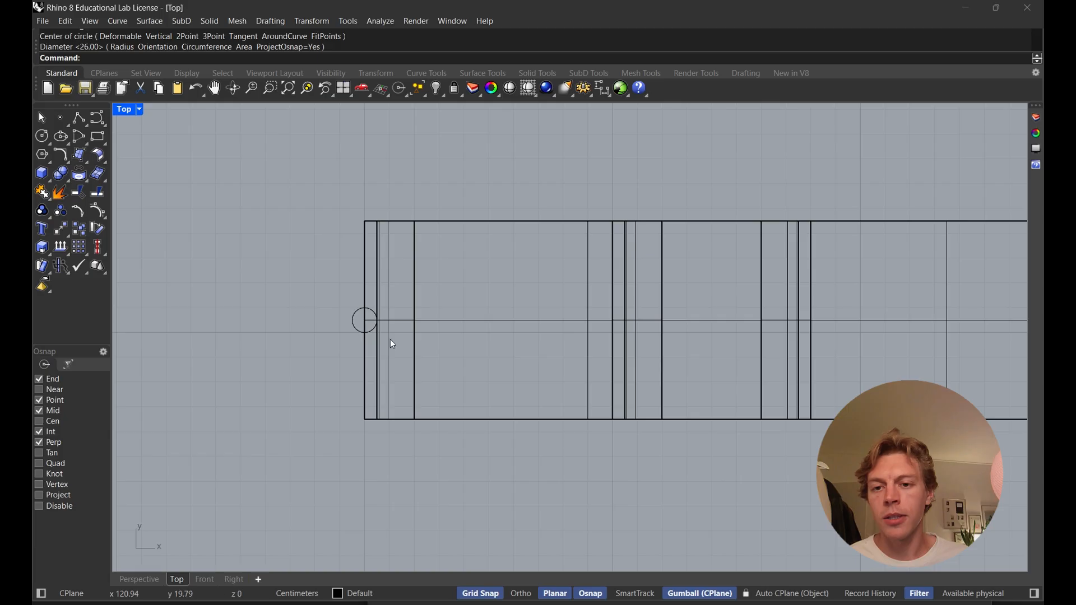
Move the circle along positive X onto the short module's face, and return to the four-viewport layout with Perspective active
{"action": "left_click", "coordinate": [355, 309]}
{"action": "left_click_drag", "start_coordinate": [417, 320], "coordinate": [520, 329]}
{"action": "scroll", "coordinate": [519, 328], "scroll_direction": "down", "scroll_amount": 4}
{"action": "right_click_drag", "start_coordinate": [534, 332], "coordinate": [411, 323]}
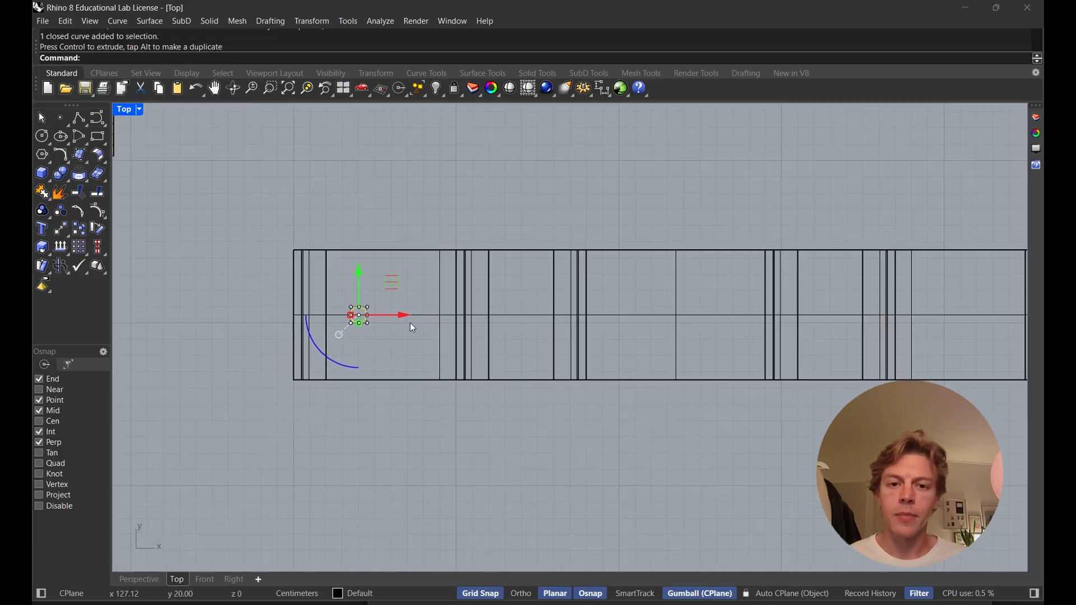
{"action": "double_click", "coordinate": [128, 109]}
{"action": "left_click", "coordinate": [592, 108]}
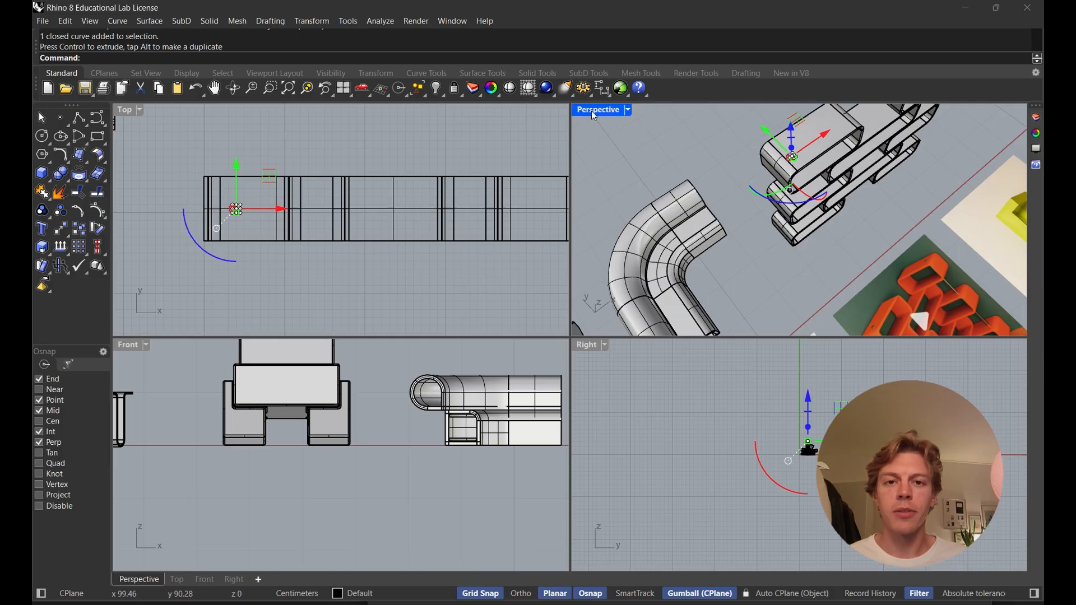
Maximize the Perspective view and raise the small circle along Z to the top face of the outermost short module
{"action": "double_click", "coordinate": [592, 112]}
{"action": "right_click_drag", "start_coordinate": [662, 236], "coordinate": [608, 185]}
{"action": "right_click_drag", "start_coordinate": [608, 185], "coordinate": [610, 364], "text": "shift"}
{"action": "scroll", "coordinate": [508, 238], "scroll_direction": "up", "scroll_amount": 7}
{"action": "right_click_drag", "start_coordinate": [553, 286], "coordinate": [550, 342]}
{"action": "scroll", "coordinate": [471, 272], "scroll_direction": "up", "scroll_amount": 6}
{"action": "right_click_drag", "start_coordinate": [416, 268], "coordinate": [578, 324]}
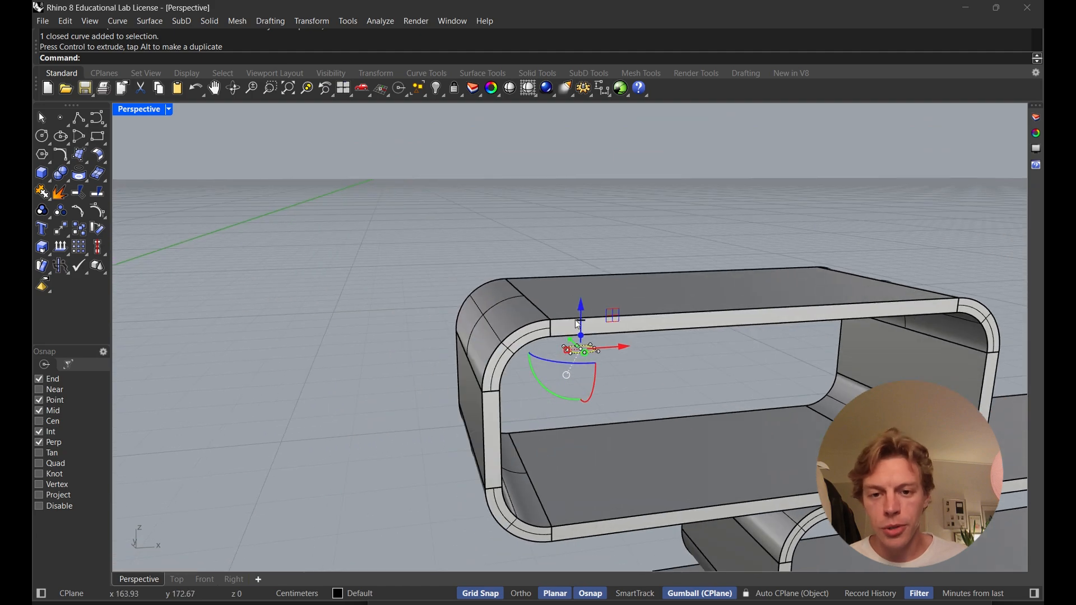
{"action": "left_click_drag", "start_coordinate": [580, 307], "coordinate": [567, 249]}
{"action": "left_click", "coordinate": [526, 221]}
Copy the circle along X toward the other end of the short module and lower the copy to its bottom board
{"action": "right_click_drag", "start_coordinate": [526, 223], "coordinate": [484, 313]}
{"action": "left_click", "coordinate": [482, 331]}
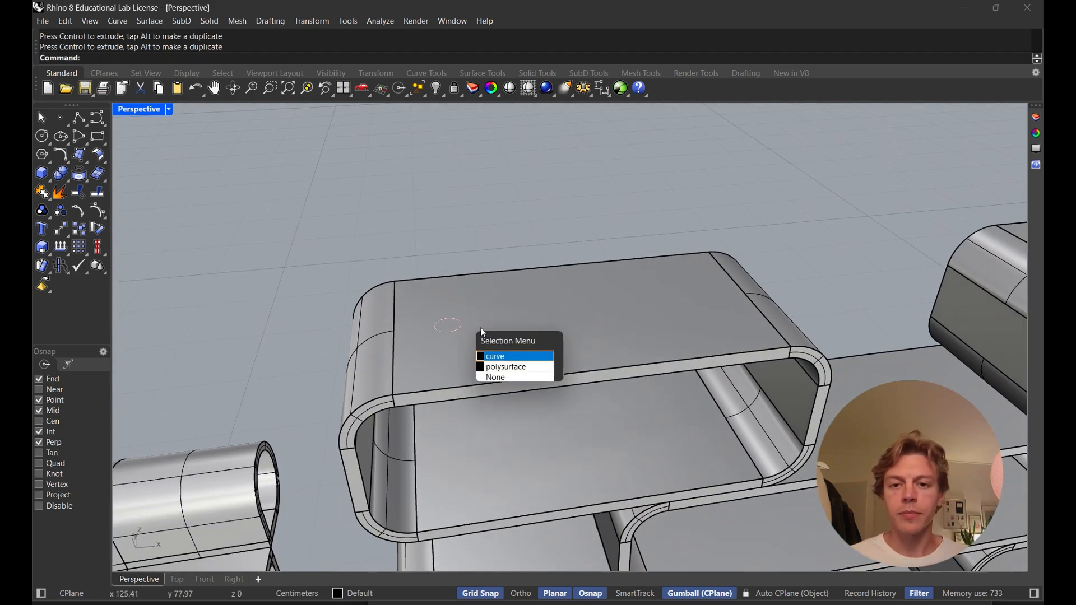
{"action": "left_click", "coordinate": [511, 357]}
{"action": "scroll", "coordinate": [545, 336], "scroll_direction": "down", "scroll_amount": 8}
{"action": "right_click_drag", "start_coordinate": [547, 335], "coordinate": [492, 313], "text": "shift"}
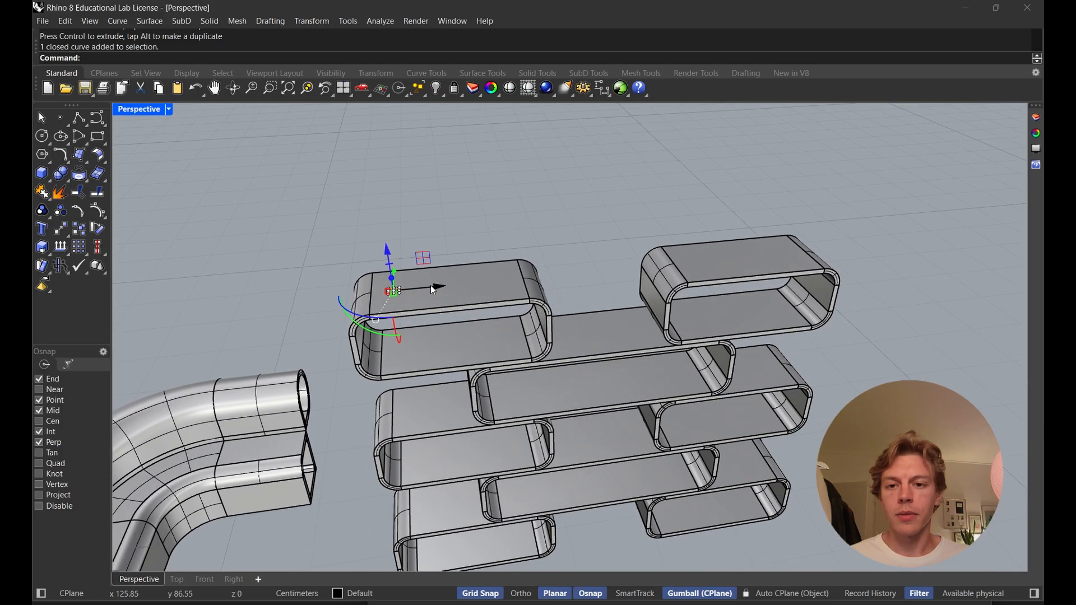
{"action": "left_click_drag", "start_coordinate": [434, 289], "coordinate": [541, 278]}
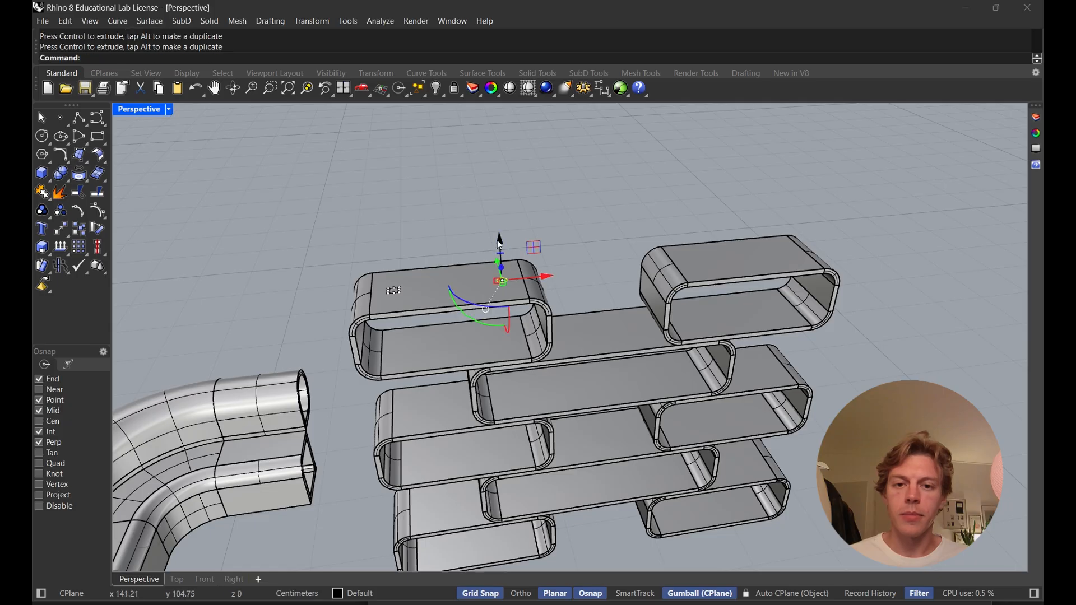
{"action": "left_click_drag", "start_coordinate": [501, 239], "coordinate": [503, 342]}
{"action": "scroll", "coordinate": [503, 342], "scroll_direction": "up", "scroll_amount": 5}
Hide the top short module that covers the copied circle
{"action": "left_click", "coordinate": [513, 334]}
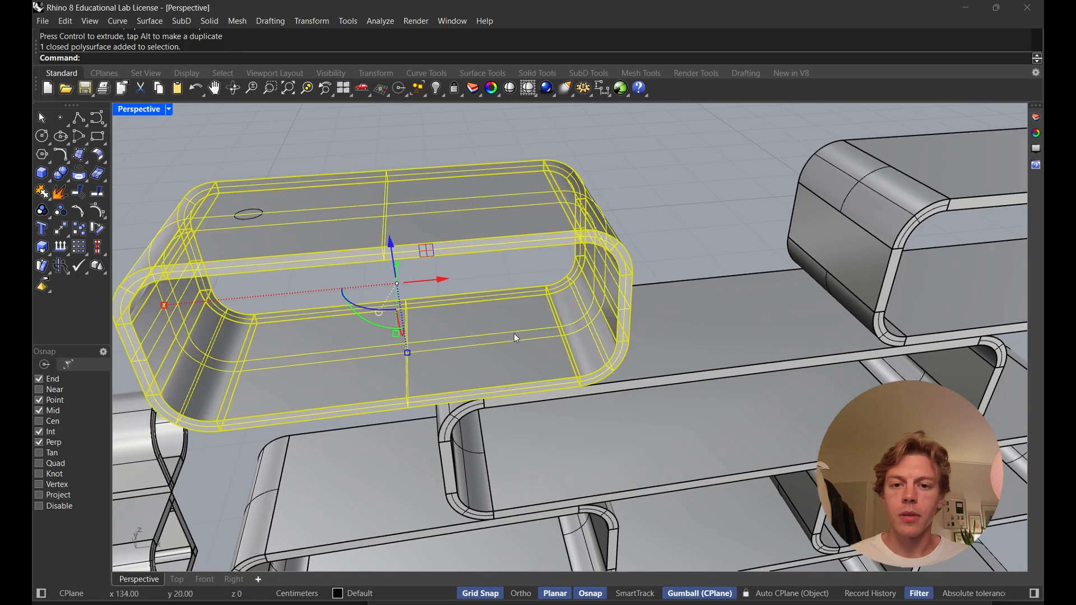
{"action": "key", "text": "Escape"}
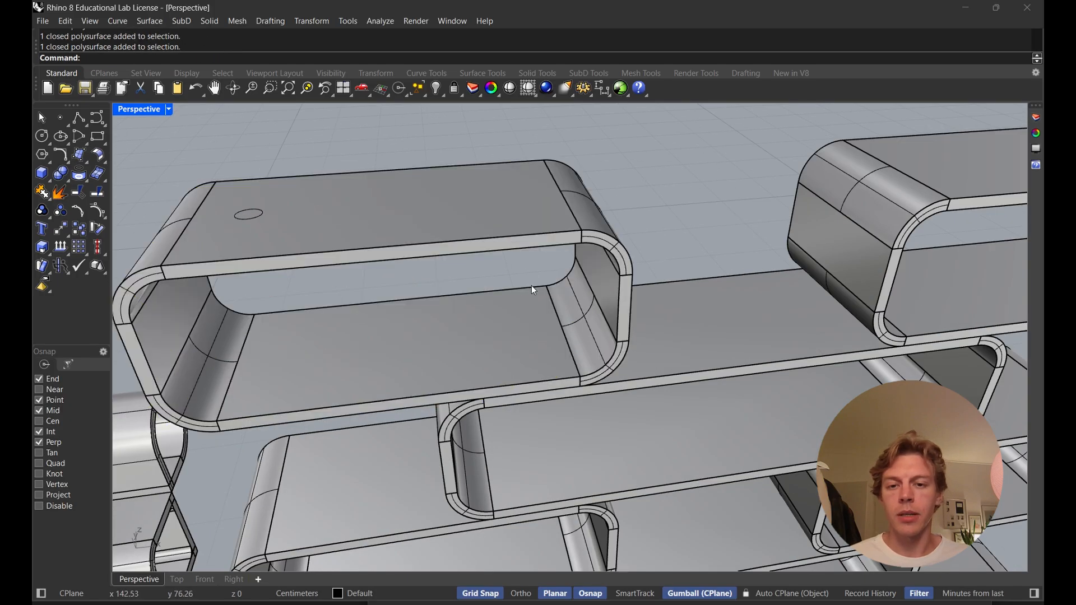
{"action": "left_click", "coordinate": [520, 336]}
{"action": "left_click", "coordinate": [491, 413]}
{"action": "left_click", "coordinate": [382, 469]}
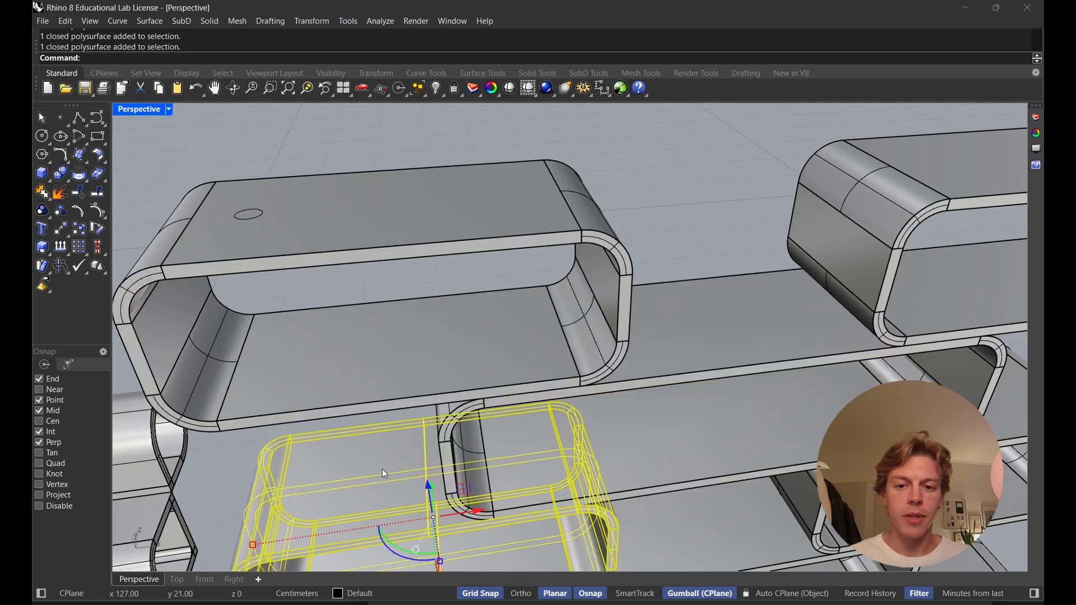
{"action": "left_click", "coordinate": [604, 270]}
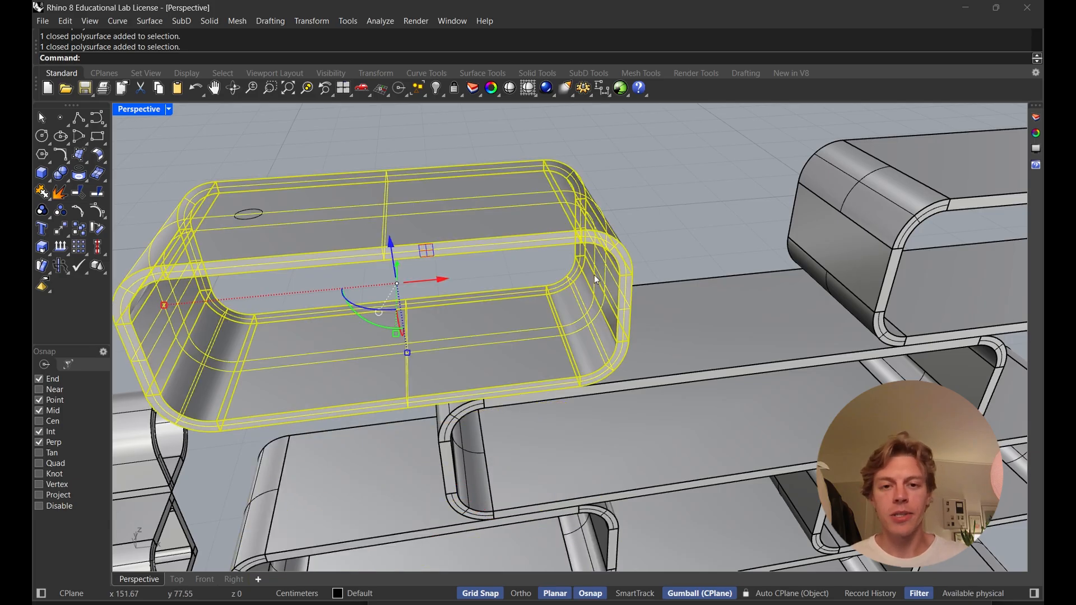
{"action": "left_click", "coordinate": [642, 199]}
{"action": "left_click", "coordinate": [592, 253]}
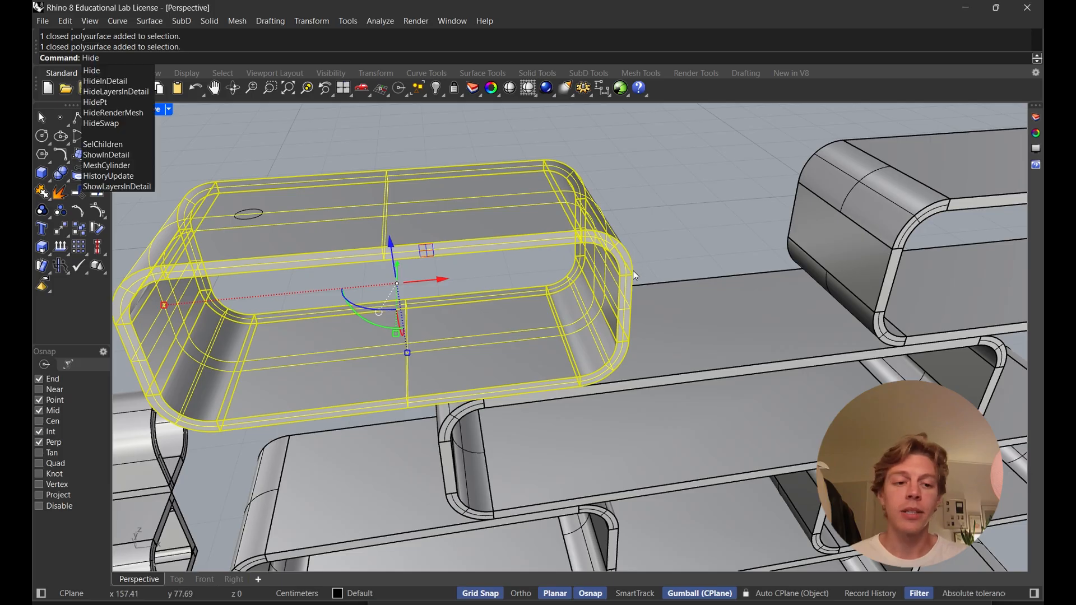
{"action": "key", "text": "Return"}
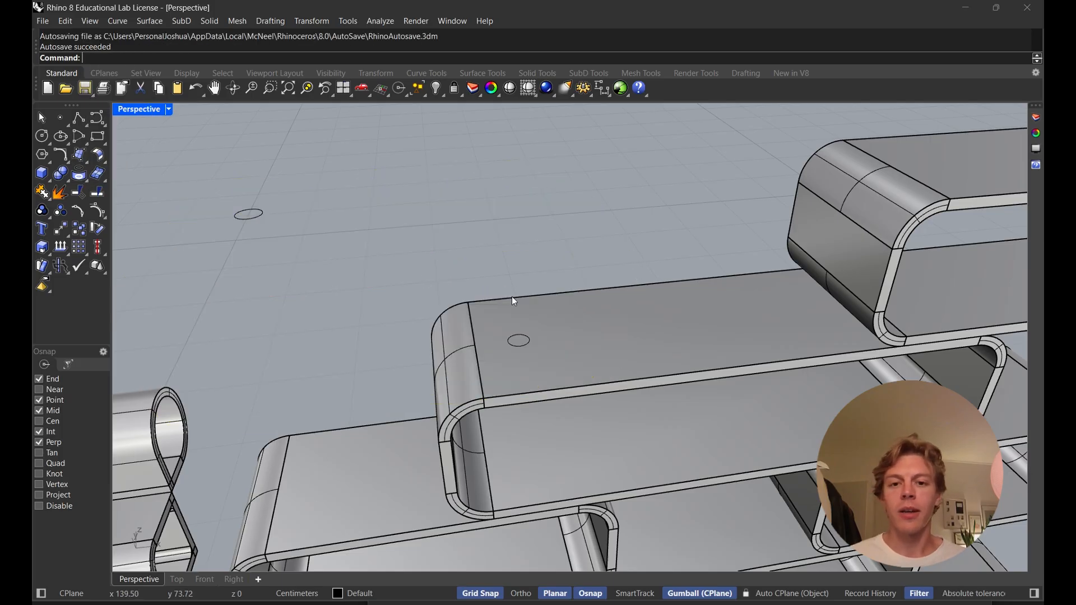
Raise the copied circle above the long module and show the hidden short module again
{"action": "left_click", "coordinate": [522, 342]}
{"action": "left_click_drag", "start_coordinate": [518, 310], "coordinate": [512, 234]}
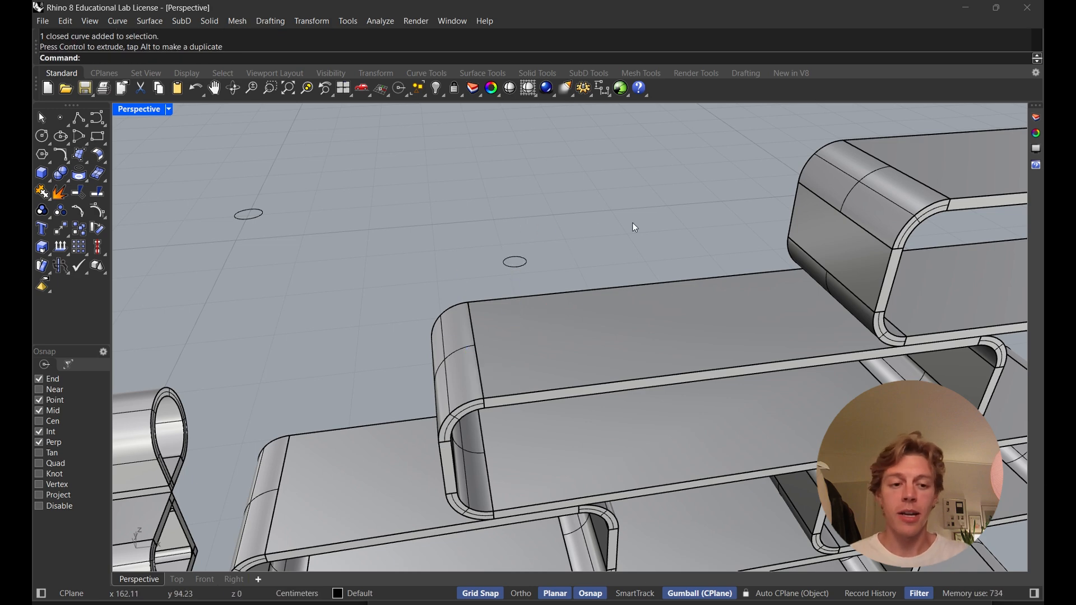
{"action": "type", "text": "Show"}
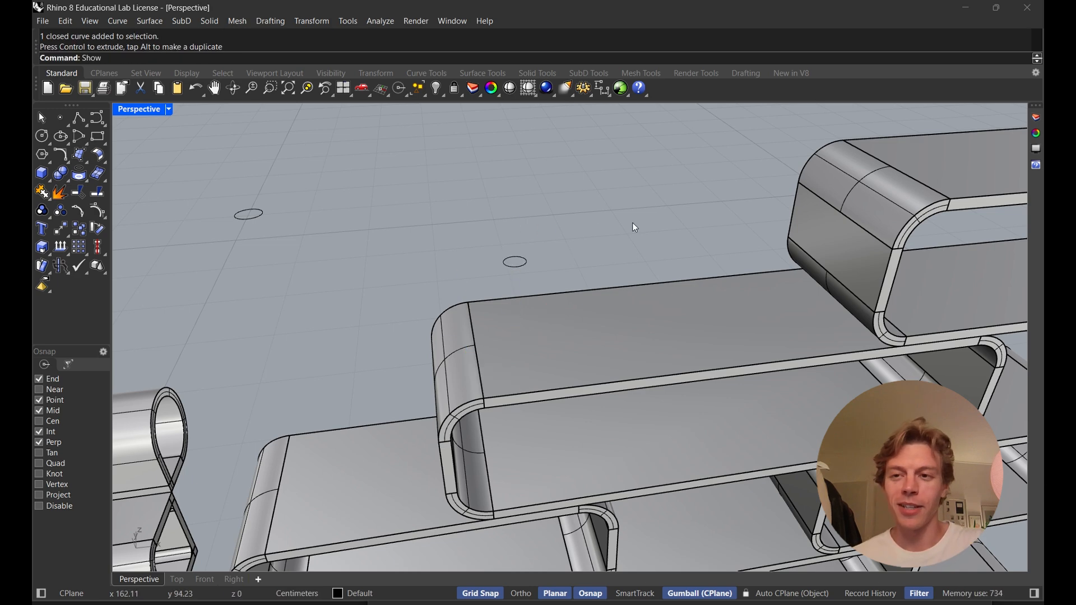
{"action": "key", "text": "Return"}
Adjust the copied circle's height along Z so it lies on the inner face of the short module's bottom board
{"action": "left_click", "coordinate": [509, 267]}
{"action": "right_click_drag", "start_coordinate": [510, 269], "coordinate": [500, 366]}
{"action": "scroll", "coordinate": [499, 236], "scroll_direction": "up", "scroll_amount": 6}
{"action": "left_click_drag", "start_coordinate": [499, 176], "coordinate": [507, 257]}
{"action": "right_click_drag", "start_coordinate": [501, 211], "coordinate": [508, 306]}
{"action": "left_click_drag", "start_coordinate": [507, 257], "coordinate": [513, 318]}
{"action": "right_click_drag", "start_coordinate": [623, 392], "coordinate": [616, 263]}
{"action": "right_click_drag", "start_coordinate": [605, 253], "coordinate": [625, 333], "text": "shift"}
{"action": "left_click_drag", "start_coordinate": [486, 147], "coordinate": [498, 380]}
{"action": "right_click_drag", "start_coordinate": [500, 379], "coordinate": [521, 350]}
{"action": "mouse_move", "coordinate": [562, 344]}
{"action": "left_mouse_down"}
{"action": "mouse_move", "coordinate": [564, 376]}
{"action": "mouse_move", "coordinate": [563, 343]}
{"action": "left_mouse_up"}
{"action": "left_click", "coordinate": [508, 339]}
{"action": "mouse_move", "coordinate": [507, 340]}
{"action": "right_mouse_down"}
{"action": "mouse_move", "coordinate": [501, 325]}
{"action": "mouse_move", "coordinate": [507, 337]}
{"action": "right_mouse_up"}
{"action": "right_click_drag", "start_coordinate": [517, 367], "coordinate": [555, 211], "text": "shift"}
{"action": "scroll", "coordinate": [523, 341], "scroll_direction": "up", "scroll_amount": 6}
{"action": "scroll", "coordinate": [533, 340], "scroll_direction": "down", "scroll_amount": 6}
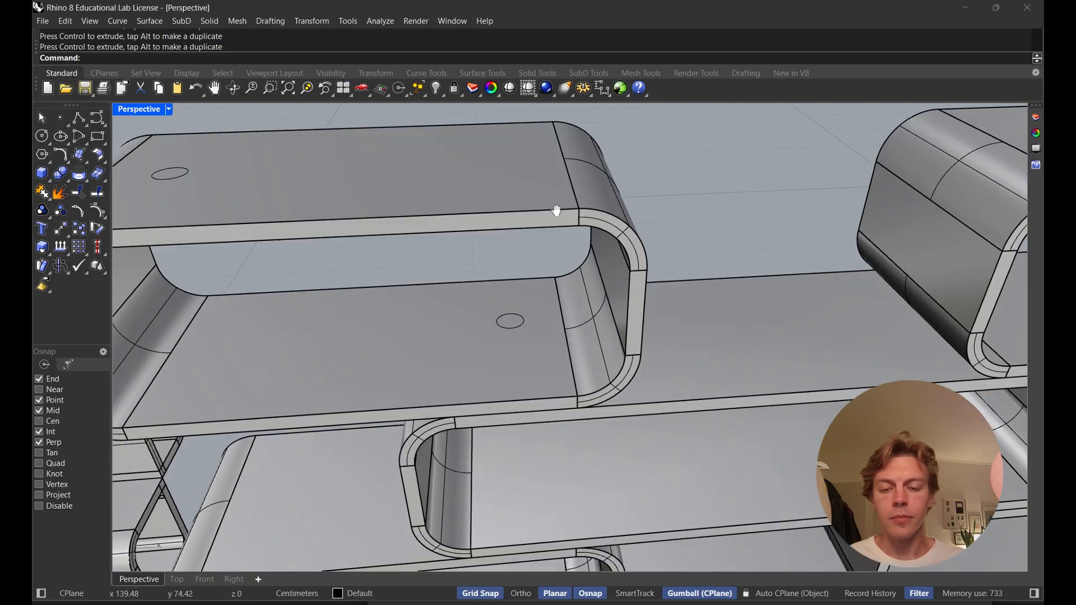
Move the lower circle by its edge point to the start of the module's inner bend, and shift it back along X onto the flat board
{"action": "scroll", "coordinate": [535, 286], "scroll_direction": "up", "scroll_amount": 5}
{"action": "left_click", "coordinate": [517, 319]}
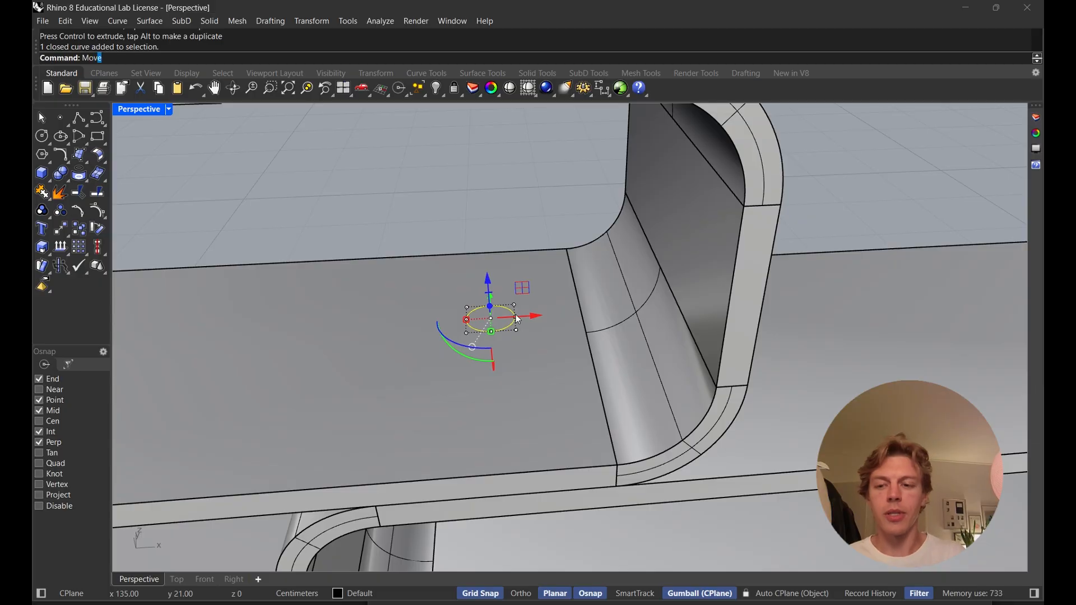
{"action": "type", "text": "Move"}
{"action": "key", "text": "Return"}
{"action": "left_click", "coordinate": [515, 317]}
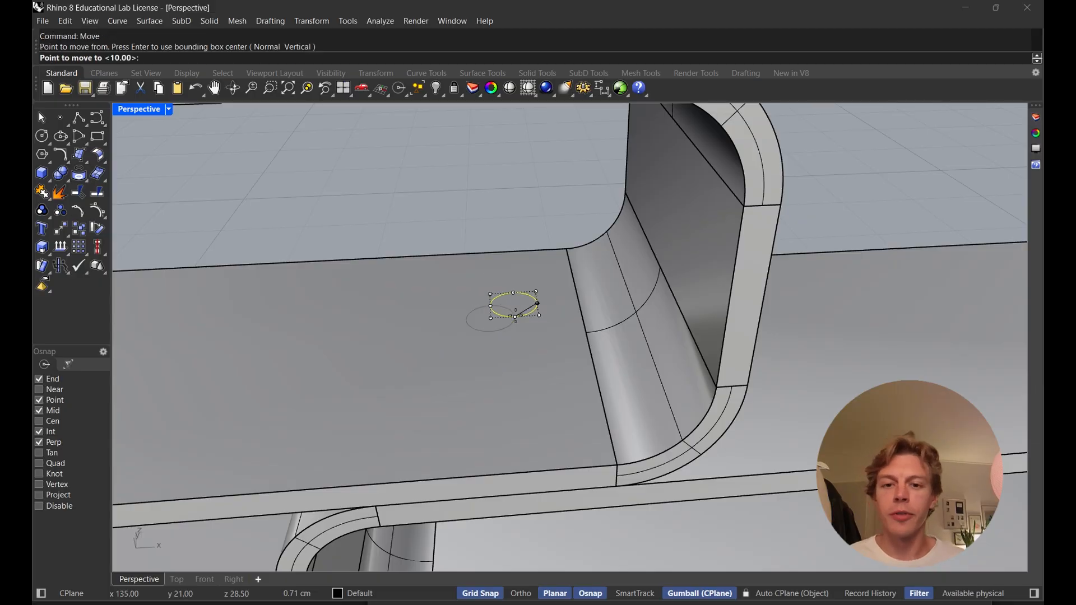
{"action": "left_click", "coordinate": [594, 336]}
{"action": "left_click_drag", "start_coordinate": [602, 332], "coordinate": [553, 333]}
{"action": "left_click", "coordinate": [530, 286]}
{"action": "scroll", "coordinate": [529, 284], "scroll_direction": "down", "scroll_amount": 6}
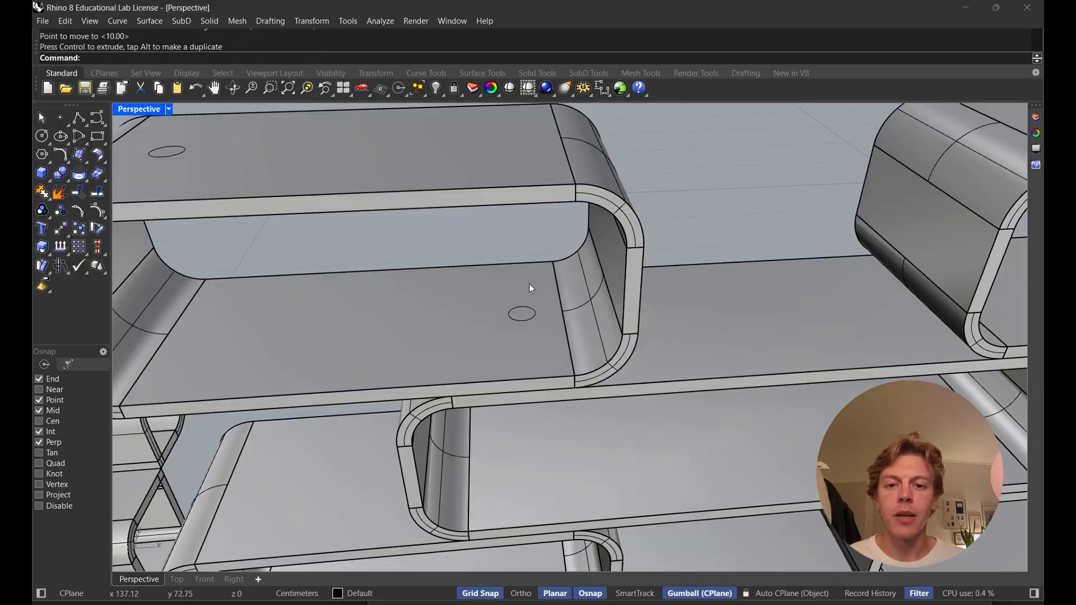
{"action": "right_click_drag", "start_coordinate": [531, 288], "coordinate": [668, 343]}
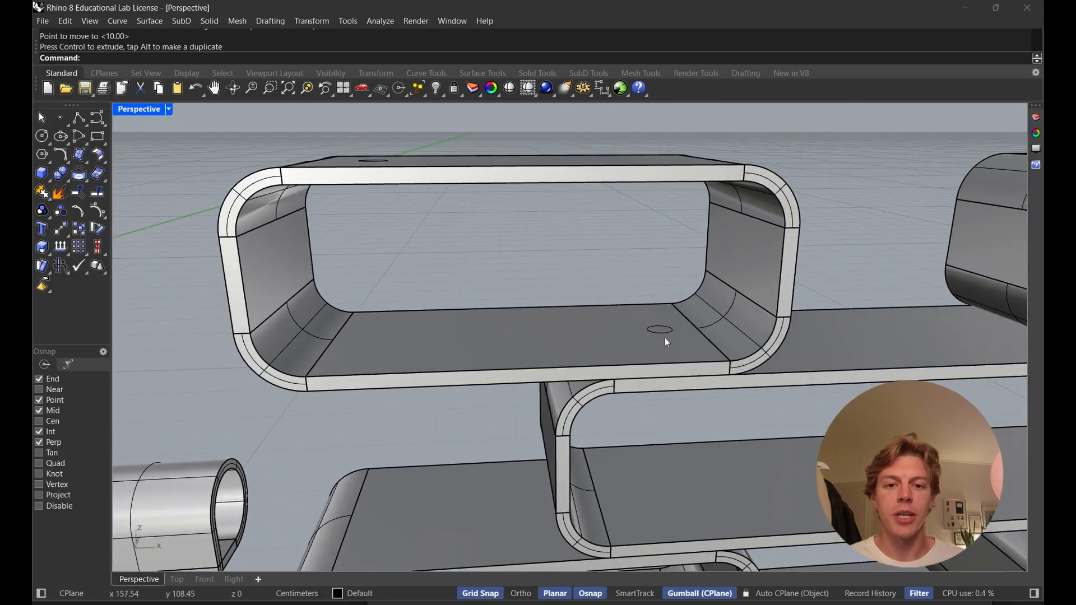
{"action": "left_click", "coordinate": [663, 333]}
{"action": "key", "text": "Escape"}
Extrude the top circle 35 cm downward to the underside of the lowest short module as a support rod
{"action": "right_click_drag", "start_coordinate": [662, 305], "coordinate": [424, 275]}
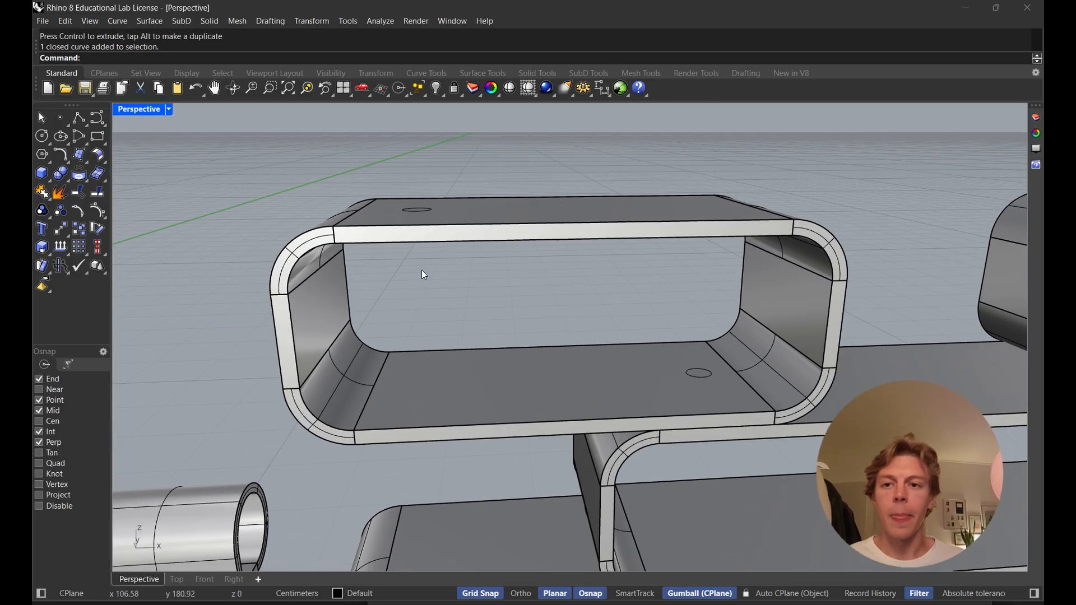
{"action": "left_click", "coordinate": [428, 210]}
{"action": "left_click", "coordinate": [497, 234]}
{"action": "right_click_drag", "start_coordinate": [493, 255], "coordinate": [551, 215], "text": "shift"}
{"action": "scroll", "coordinate": [552, 211], "scroll_direction": "down", "scroll_amount": 4}
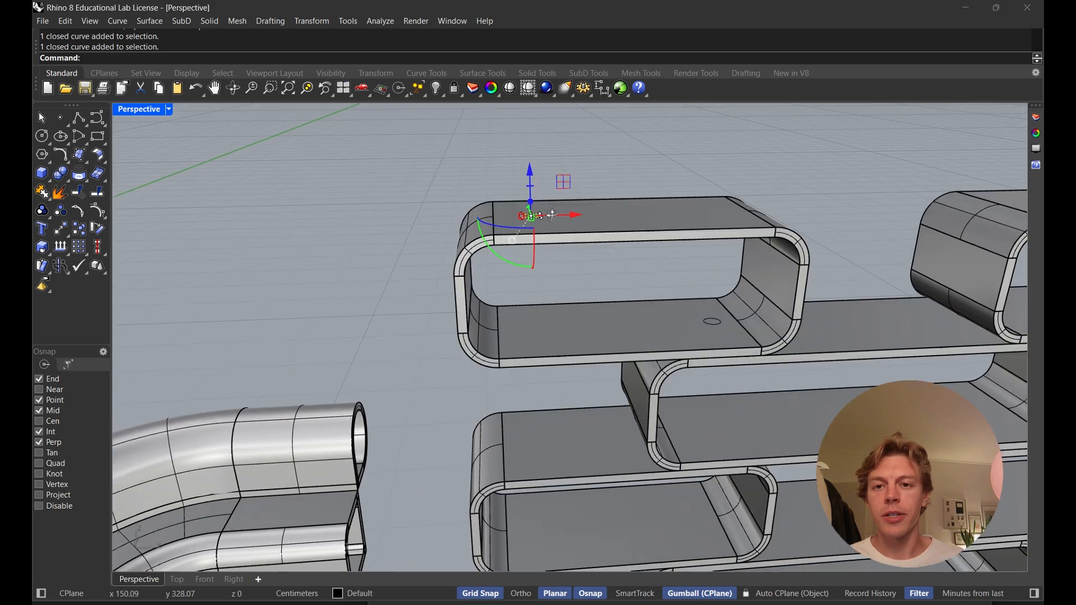
{"action": "type", "text": "Extru"}
{"action": "key", "text": "Return"}
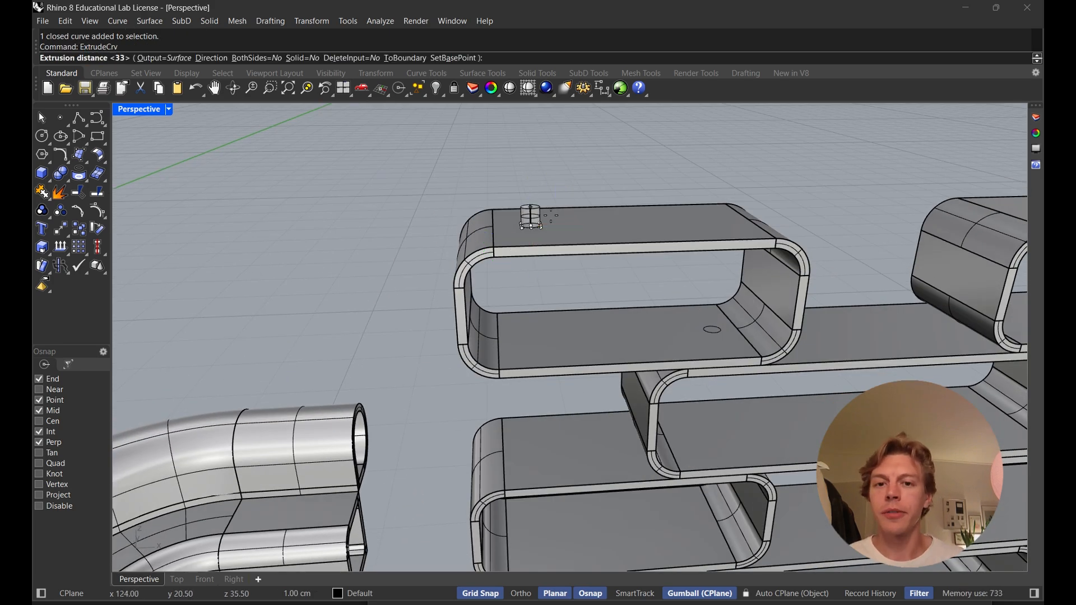
{"action": "scroll", "coordinate": [551, 215], "scroll_direction": "down", "scroll_amount": 4}
{"action": "right_click_drag", "start_coordinate": [601, 378], "coordinate": [595, 173], "text": "shift"}
{"action": "scroll", "coordinate": [566, 363], "scroll_direction": "up", "scroll_amount": 6}
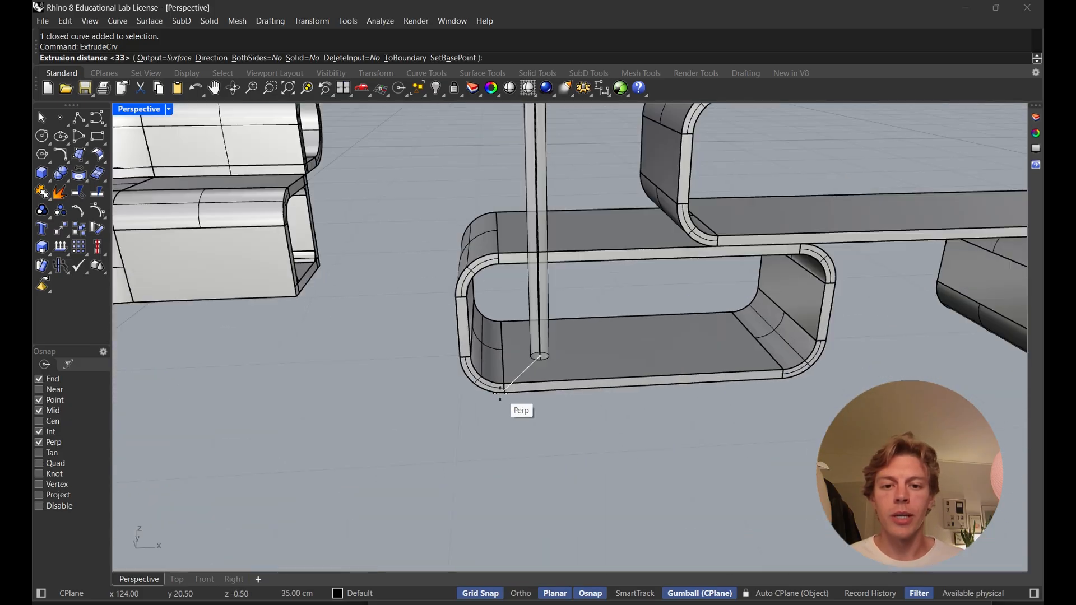
{"action": "left_click", "coordinate": [501, 391]}
{"action": "scroll", "coordinate": [504, 394], "scroll_direction": "down", "scroll_amount": 5}
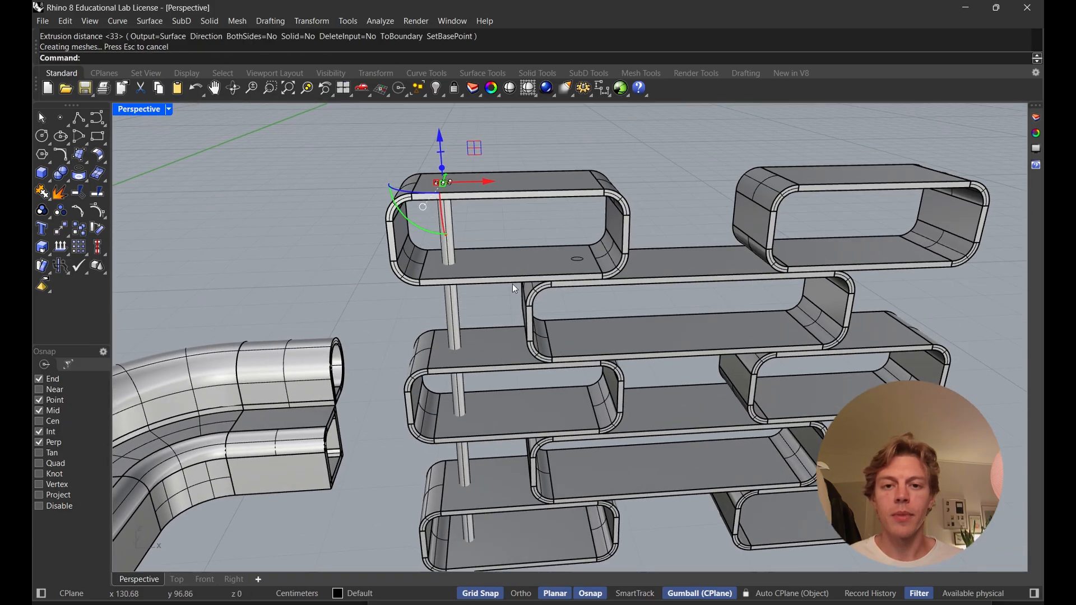
Examine the rods and holes in the orange shelf reference and compare them with the lower circle on the module
{"action": "right_click_drag", "start_coordinate": [515, 287], "coordinate": [562, 440]}
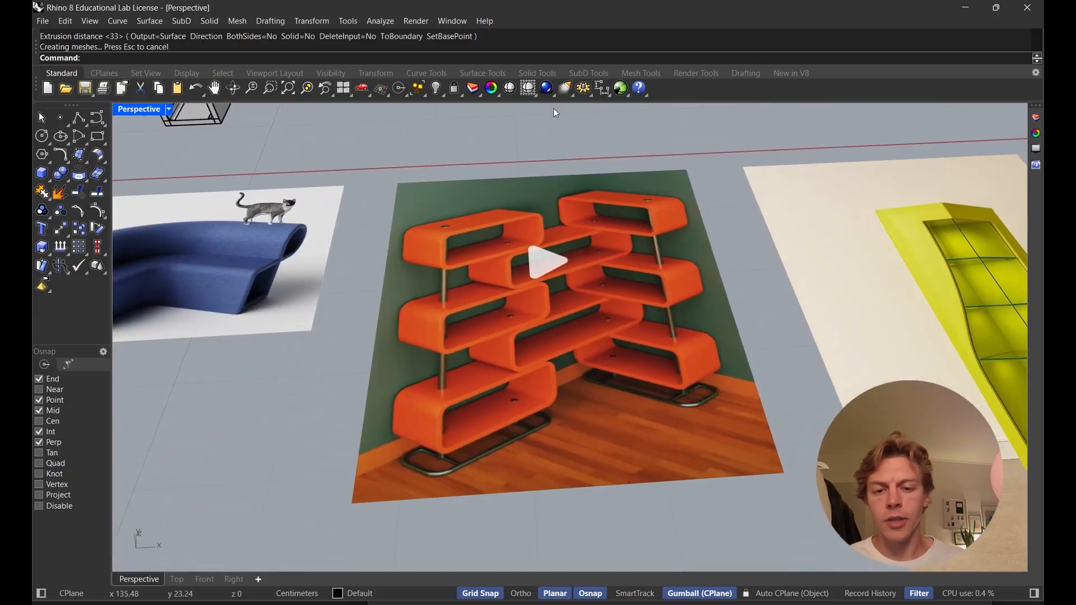
{"action": "scroll", "coordinate": [506, 354], "scroll_direction": "up", "scroll_amount": 3}
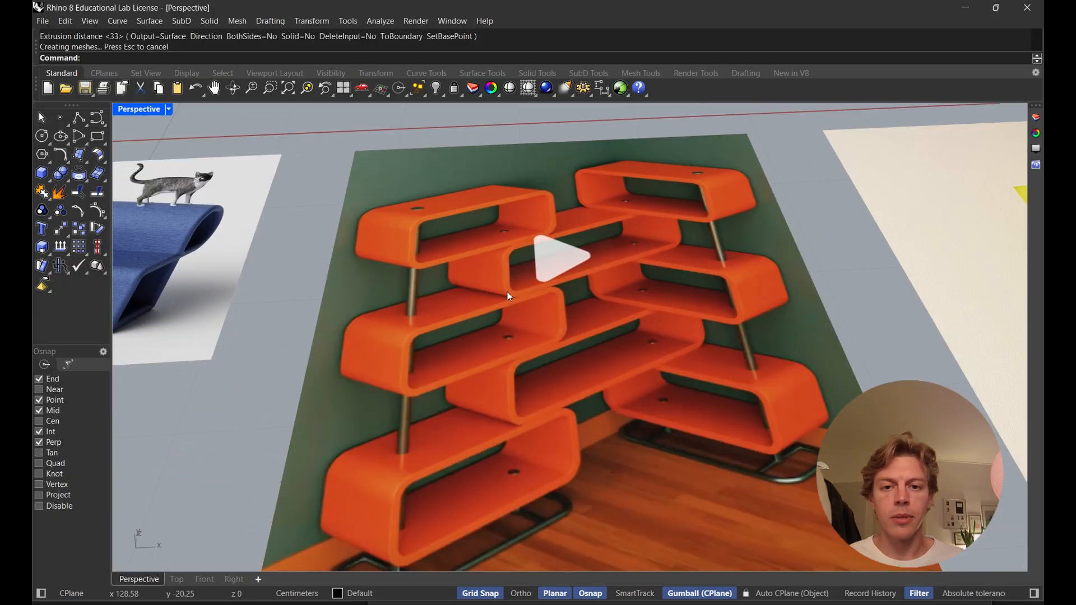
{"action": "right_click_drag", "start_coordinate": [561, 151], "coordinate": [557, 409], "text": "shift"}
{"action": "scroll", "coordinate": [557, 409], "scroll_direction": "down", "scroll_amount": 4}
{"action": "right_click_drag", "start_coordinate": [558, 359], "coordinate": [542, 337]}
{"action": "scroll", "coordinate": [552, 225], "scroll_direction": "up", "scroll_amount": 7}
{"action": "scroll", "coordinate": [542, 337], "scroll_direction": "up", "scroll_amount": 5}
{"action": "right_click_drag", "start_coordinate": [541, 493], "coordinate": [561, 274], "text": "shift"}
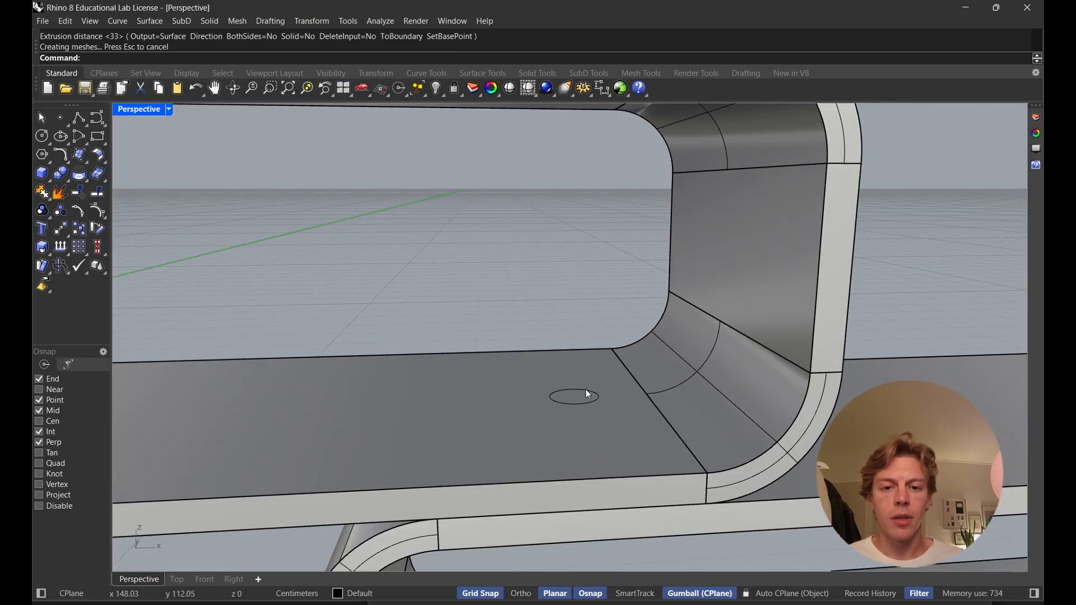
Try extruding the lower circle 1 cm downward through the touching boards of the short and long modules
{"action": "left_click", "coordinate": [587, 389]}
{"action": "type", "text": "ExtrudeCrv"}
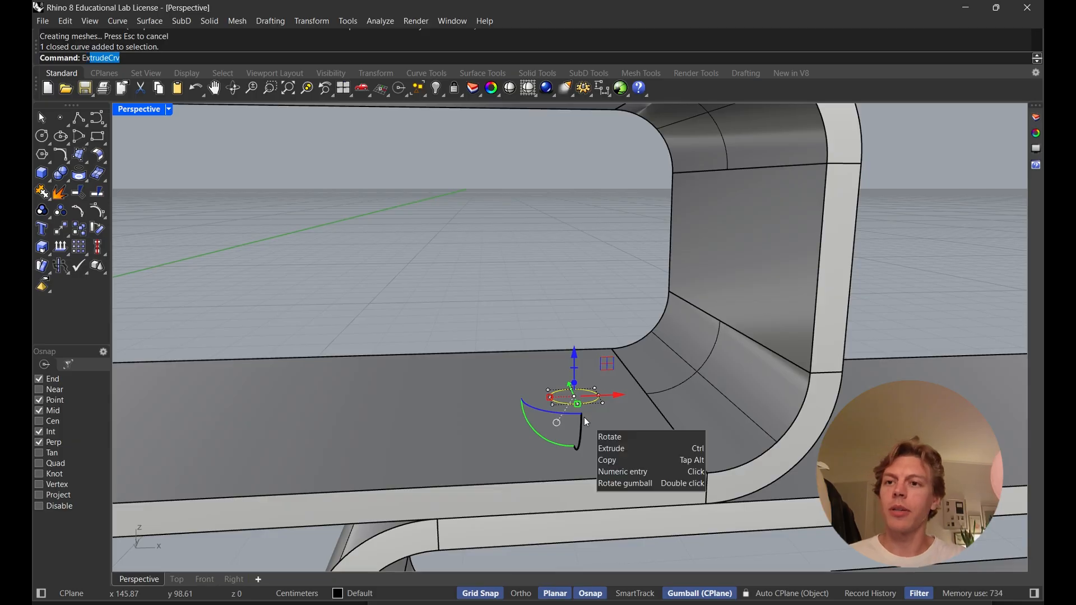
{"action": "key", "text": "Return"}
{"action": "right_click_drag", "start_coordinate": [568, 433], "coordinate": [548, 421]}
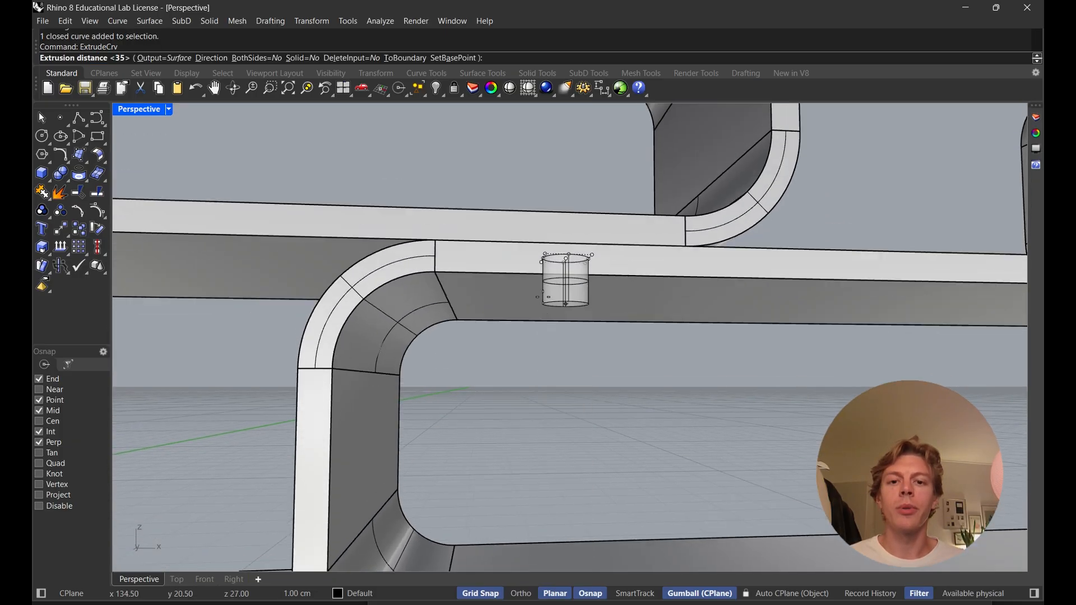
{"action": "left_click", "coordinate": [457, 308]}
{"action": "right_click_drag", "start_coordinate": [456, 308], "coordinate": [543, 298]}
{"action": "left_click", "coordinate": [531, 294]}
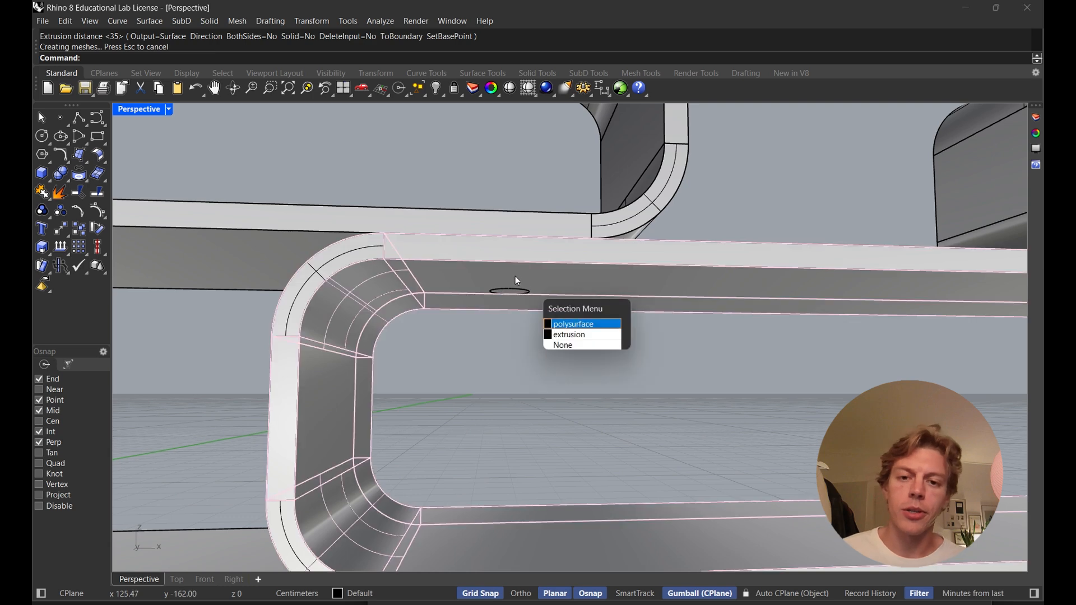
{"action": "key", "text": "ctrl+z"}
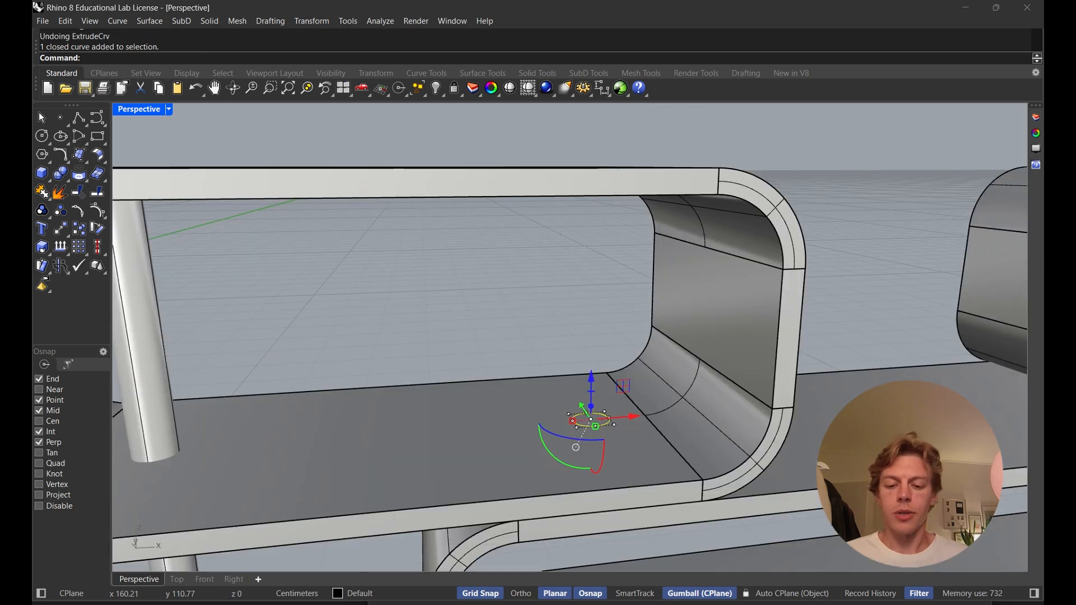
Extrude the lower circle about 2 cm downward through the touching boards of the short and long modules
{"action": "type", "text": "ExtrudeCrv"}
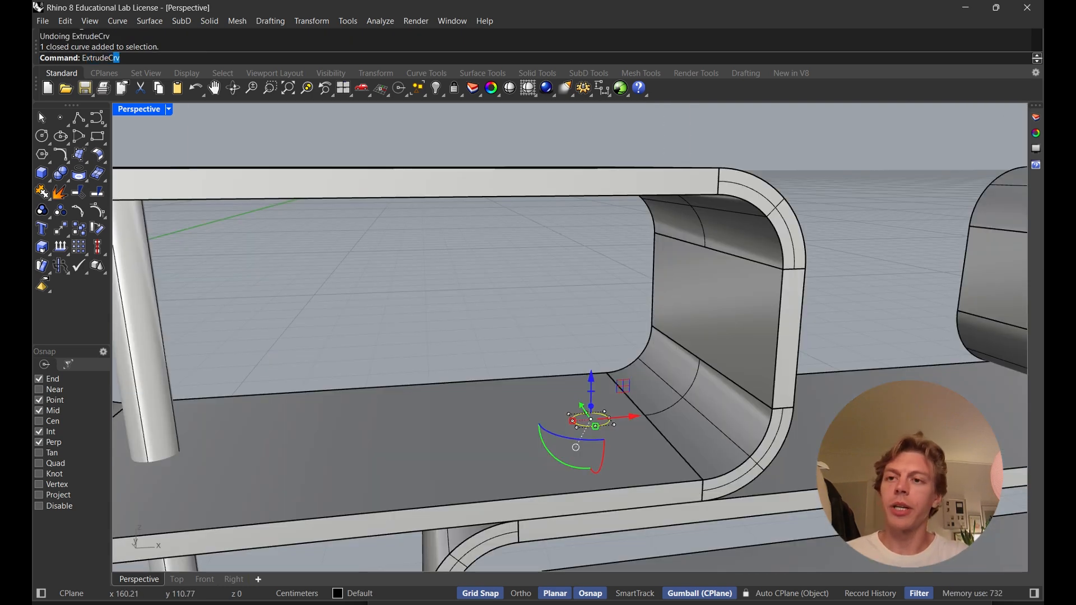
{"action": "key", "text": "Return"}
{"action": "right_click_drag", "start_coordinate": [603, 370], "coordinate": [540, 252]}
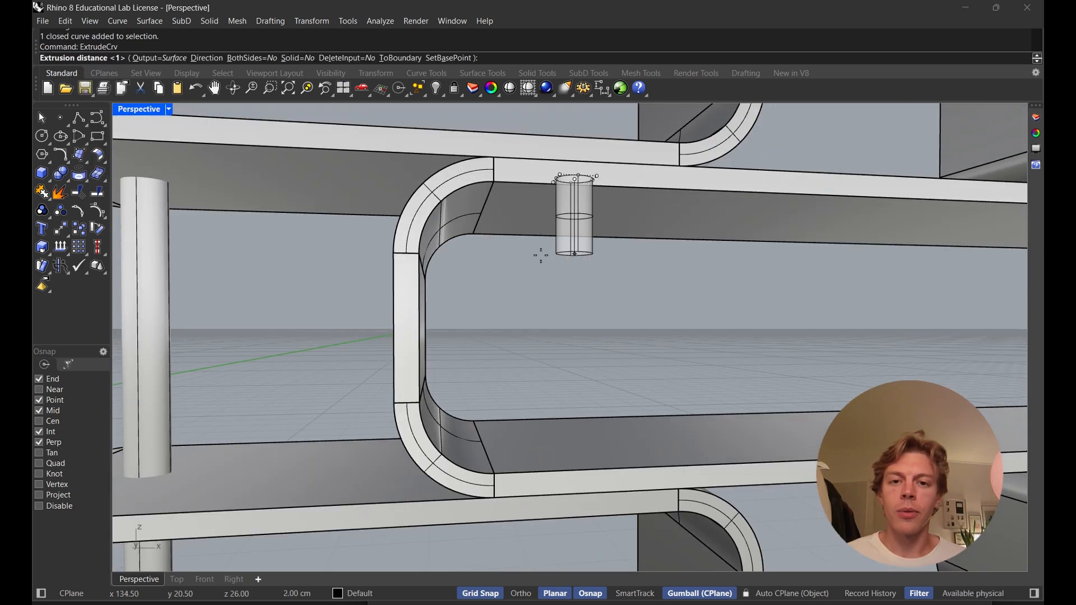
{"action": "left_click", "coordinate": [478, 245]}
{"action": "right_click_drag", "start_coordinate": [477, 245], "coordinate": [541, 393]}
{"action": "left_click", "coordinate": [592, 358]}
{"action": "left_click", "coordinate": [605, 377]}
{"action": "key", "text": "Escape"}
Hide the top short module to expose the support rod and the short cylinder
{"action": "scroll", "coordinate": [536, 345], "scroll_direction": "down", "scroll_amount": 4}
{"action": "right_click_drag", "start_coordinate": [297, 465], "coordinate": [395, 346], "text": "shift"}
{"action": "left_click", "coordinate": [385, 324]}
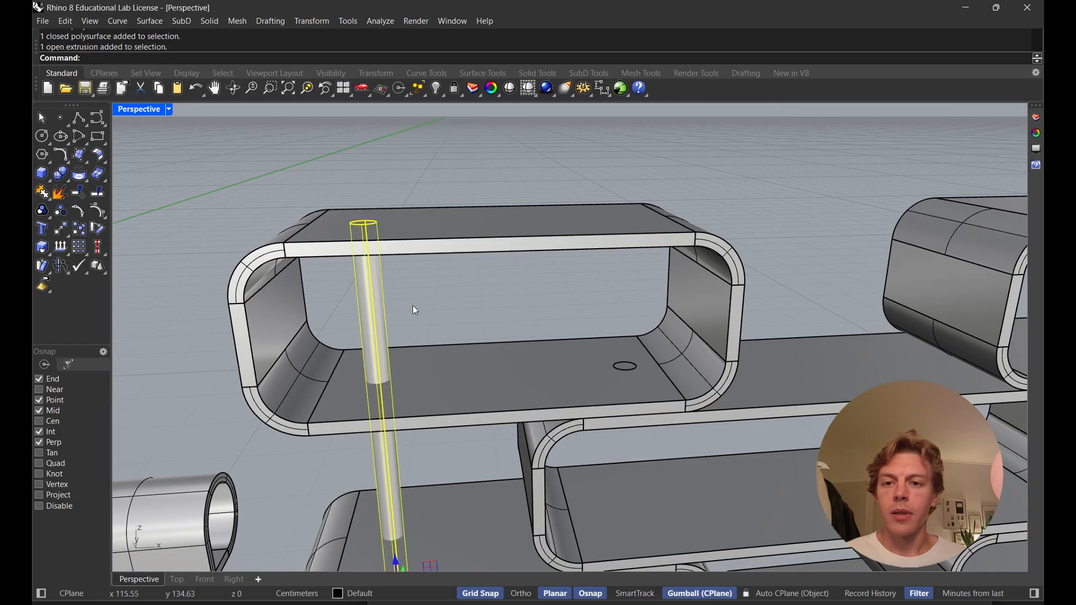
{"action": "left_click", "coordinate": [413, 308]}
{"action": "left_click", "coordinate": [438, 240]}
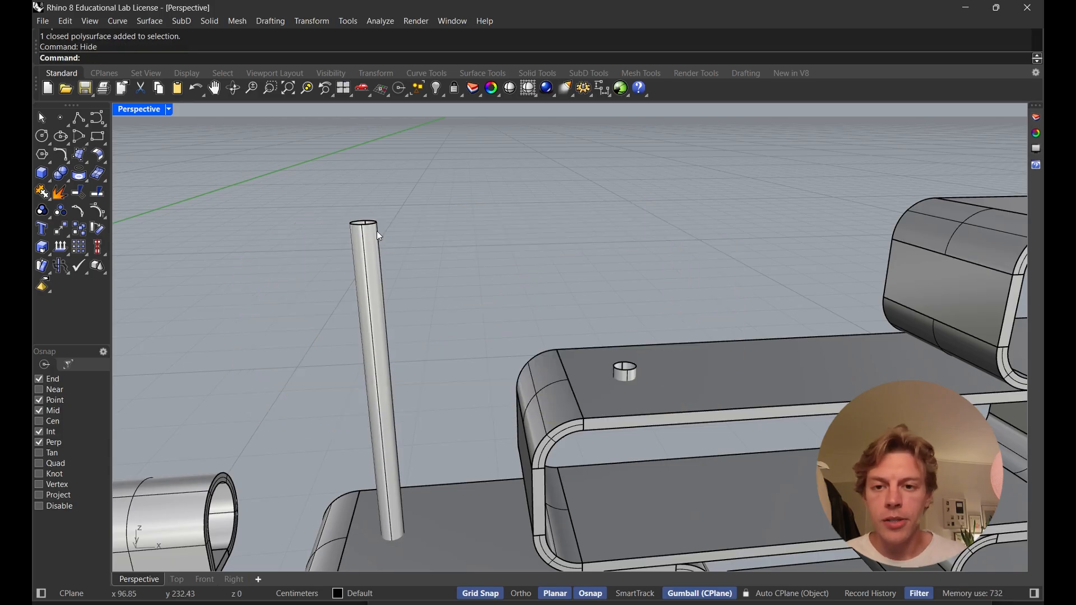
Cap the open ends of the long support rod and the short connecting cylinder to make them closed solids
{"action": "right_click_drag", "start_coordinate": [376, 231], "coordinate": [477, 264]}
{"action": "right_click_drag", "start_coordinate": [469, 352], "coordinate": [536, 311]}
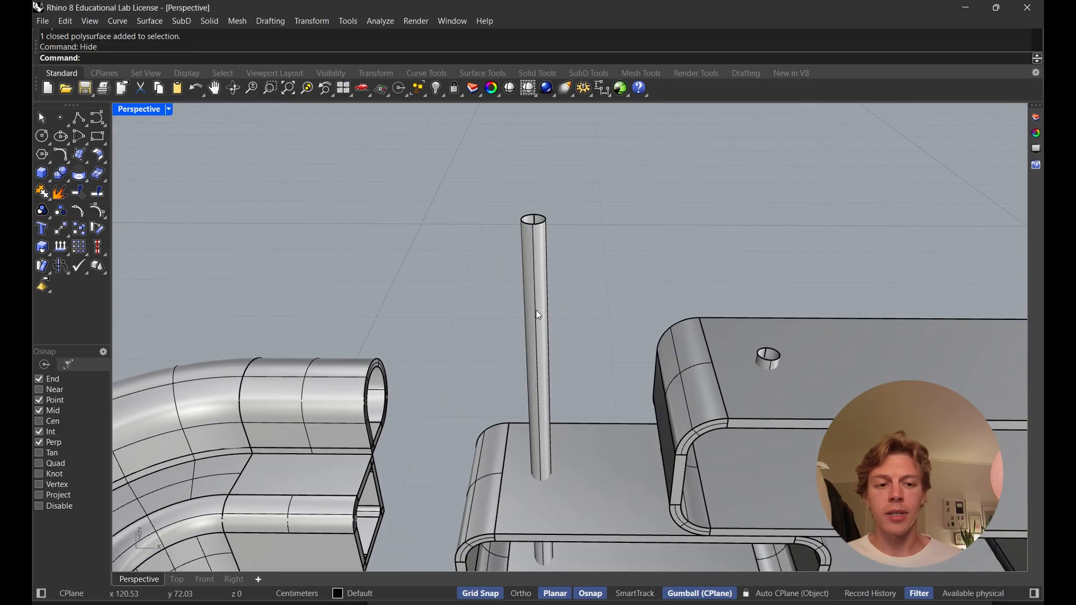
{"action": "left_click", "coordinate": [534, 282]}
{"action": "left_click", "coordinate": [769, 360], "text": "shift"}
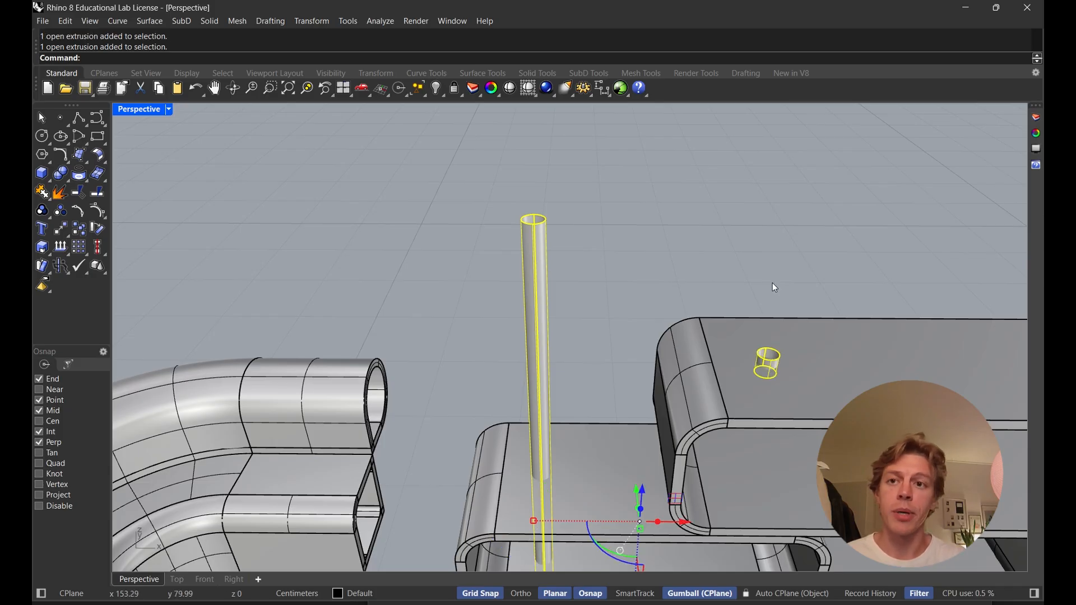
{"action": "type", "text": "cap"}
{"action": "key", "text": "Return"}
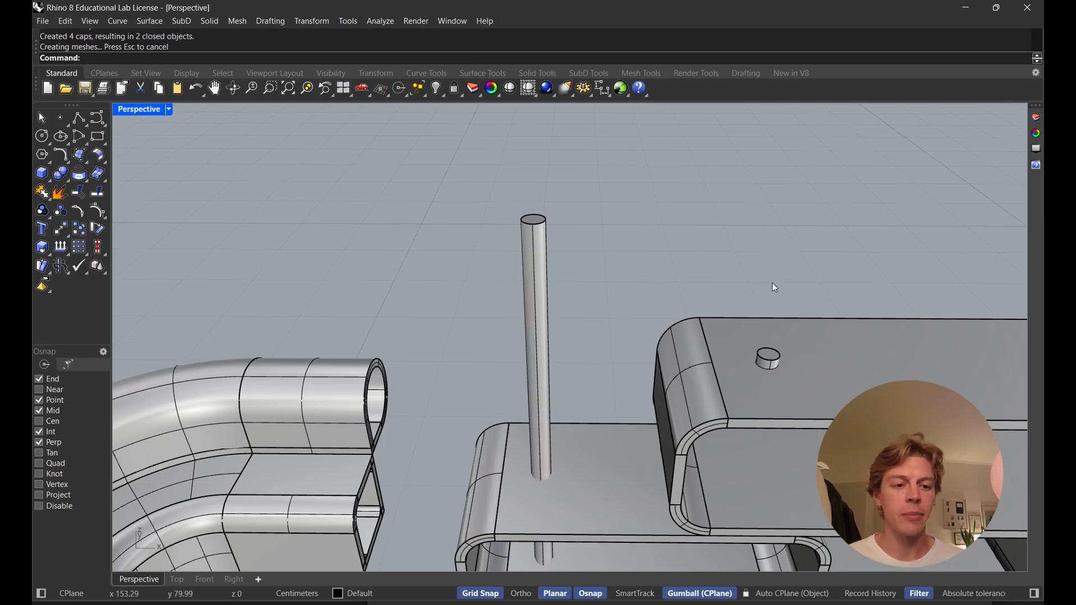
Show the hidden top short module again around the capped support rod and connecting cylinder
{"action": "right_click_drag", "start_coordinate": [772, 282], "coordinate": [728, 235]}
{"action": "type", "text": "Show"}
{"action": "key", "text": "Return"}
{"action": "left_click", "coordinate": [433, 266]}
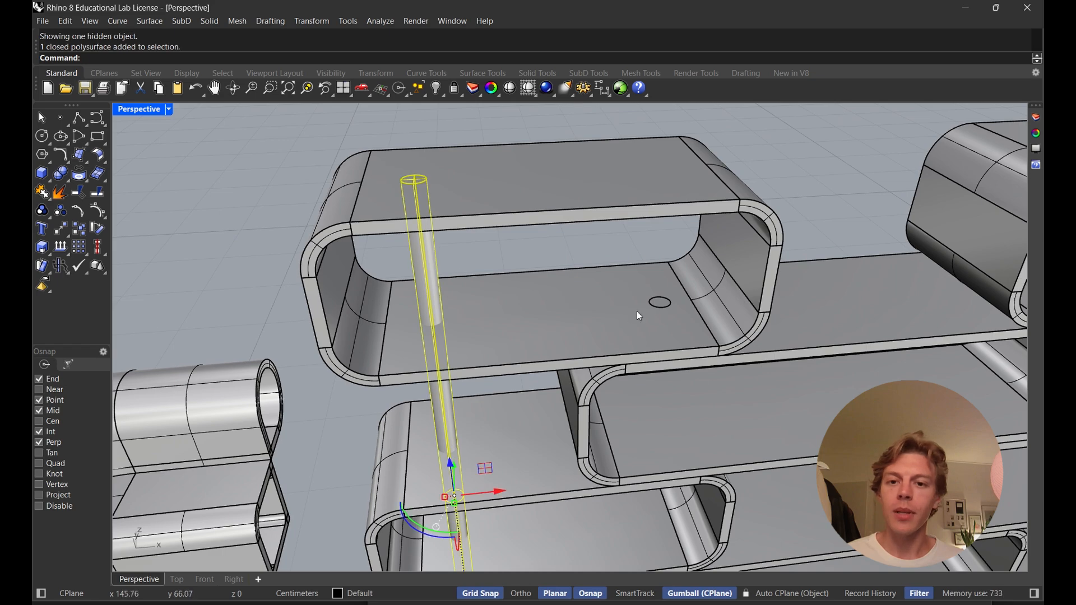
{"action": "left_click", "coordinate": [685, 307]}
{"action": "scroll", "coordinate": [588, 254], "scroll_direction": "down", "scroll_amount": 10}
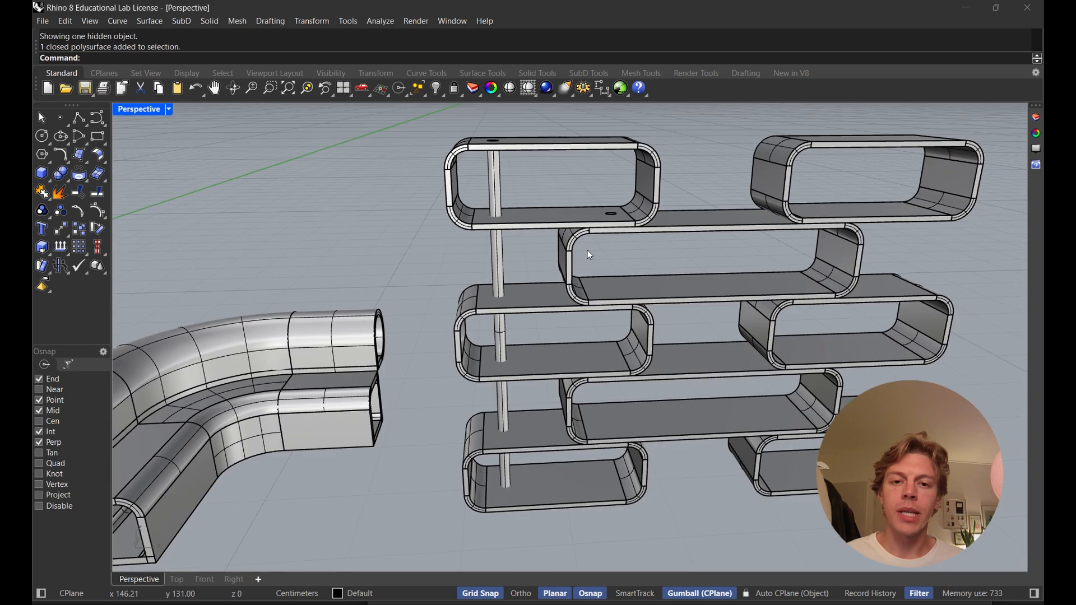
{"action": "scroll", "coordinate": [581, 274], "scroll_direction": "up", "scroll_amount": 4}
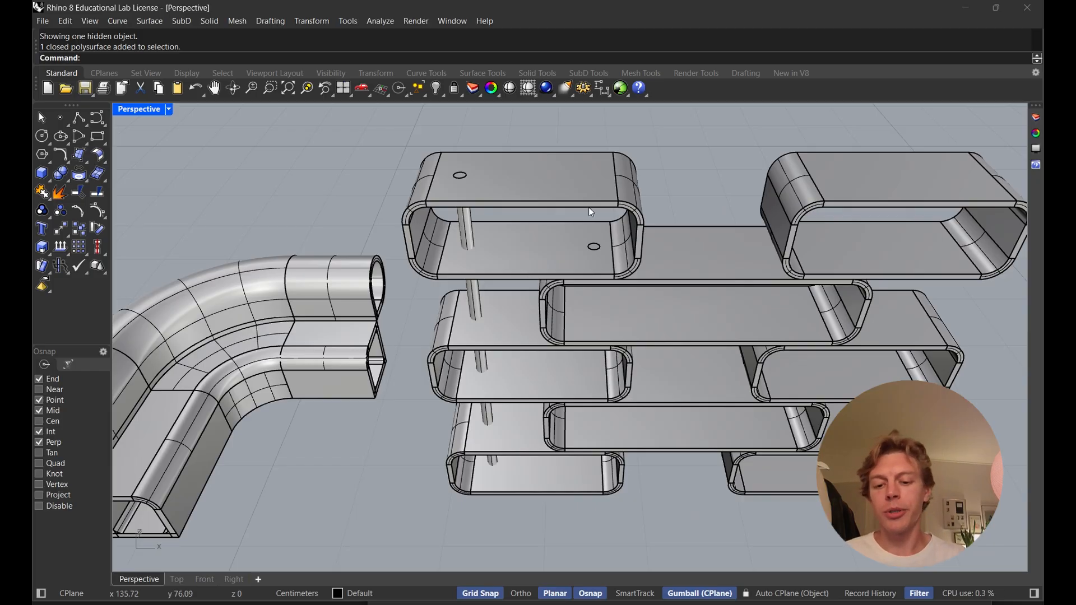
Copy the short connecting cylinder vertically down to each lower joint between the left-hand short modules and the long modules
{"action": "left_click", "coordinate": [595, 247]}
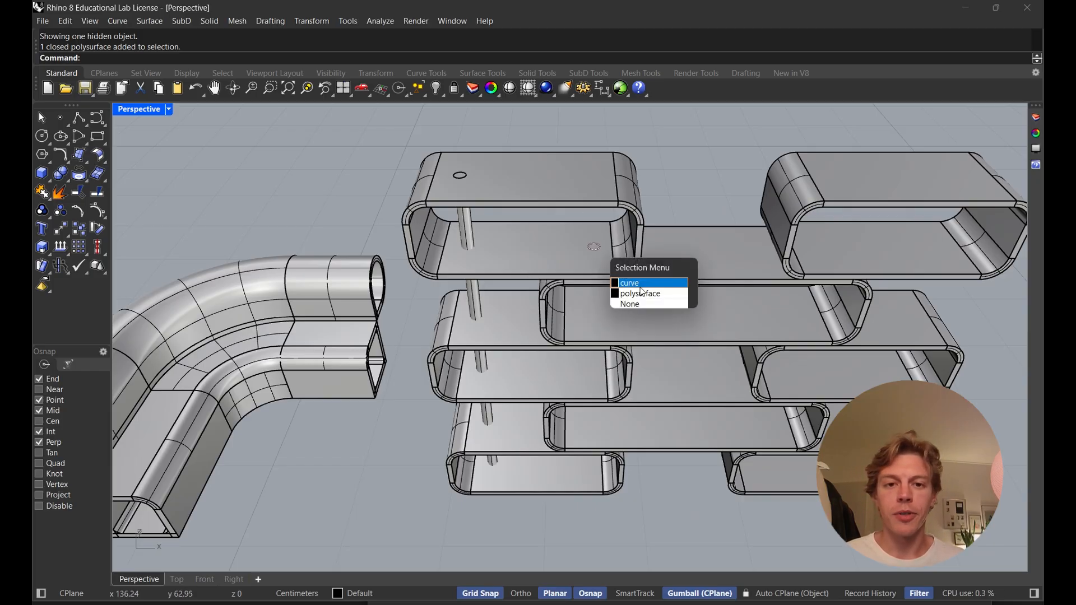
{"action": "left_click", "coordinate": [637, 293]}
{"action": "right_click_drag", "start_coordinate": [634, 292], "coordinate": [614, 211]}
{"action": "left_click_drag", "start_coordinate": [584, 137], "coordinate": [588, 288]}
{"action": "right_click_drag", "start_coordinate": [588, 287], "coordinate": [586, 228]}
{"action": "left_click_drag", "start_coordinate": [587, 226], "coordinate": [592, 299]}
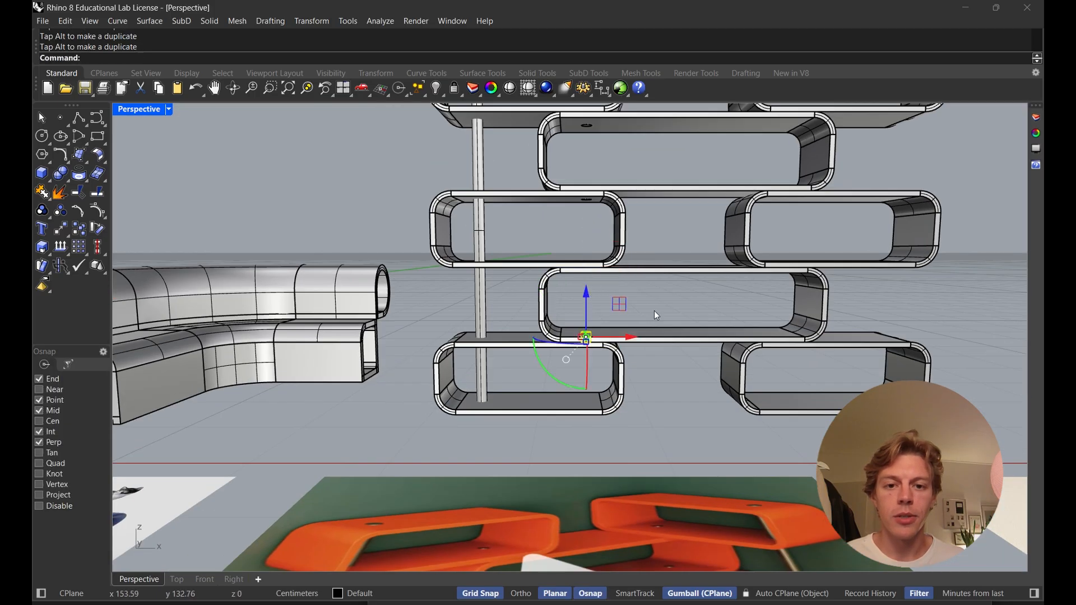
{"action": "left_click", "coordinate": [655, 311]}
{"action": "right_click_drag", "start_coordinate": [656, 312], "coordinate": [542, 251]}
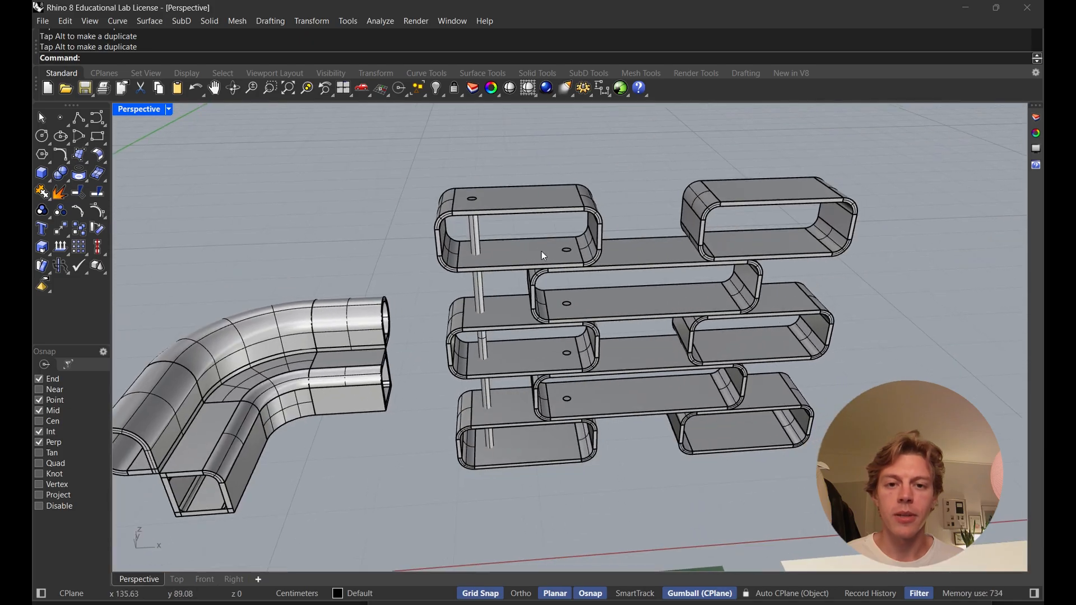
Mirror the support rod and the four connecting cylinders to the opposite side about the midpoint of the long module
{"action": "left_click_drag", "start_coordinate": [551, 167], "coordinate": [581, 432]}
{"action": "mouse_move", "coordinate": [527, 308]}
{"action": "right_mouse_down"}
{"action": "mouse_move", "coordinate": [580, 317]}
{"action": "mouse_move", "coordinate": [529, 316]}
{"action": "right_mouse_up"}
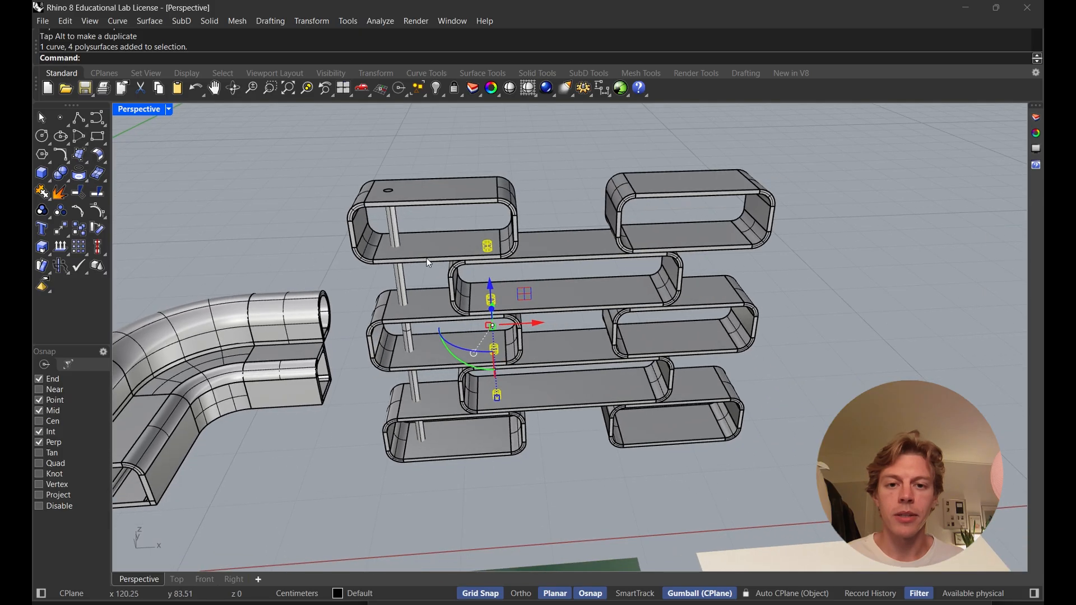
{"action": "left_click", "coordinate": [395, 221], "text": "shift"}
{"action": "right_click", "coordinate": [548, 238]}
{"action": "right_click_drag", "start_coordinate": [549, 237], "coordinate": [455, 236], "text": "shift"}
{"action": "type", "text": "Mirror"}
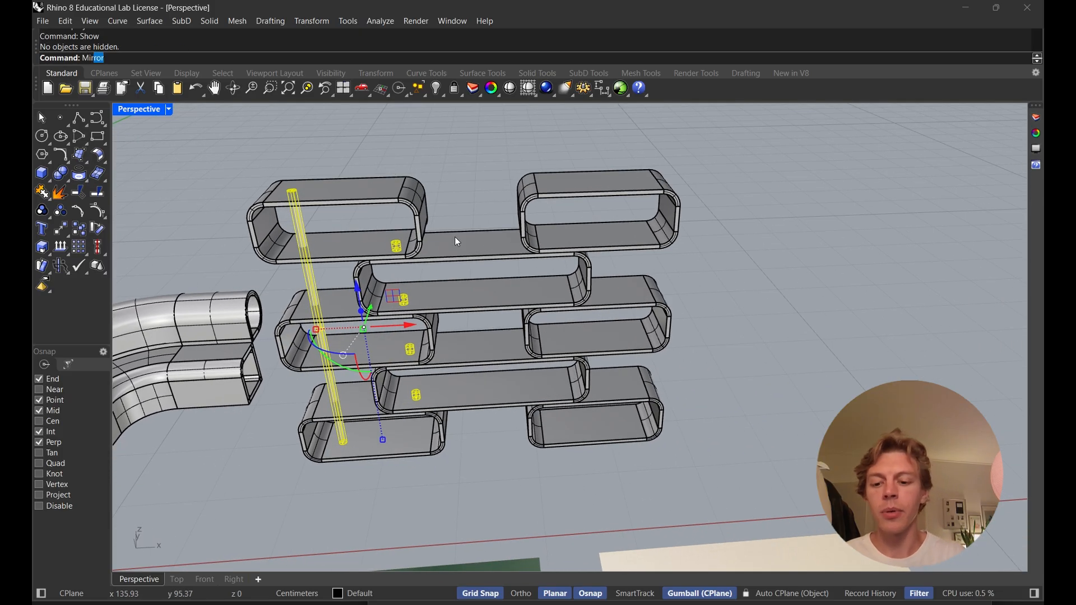
{"action": "key", "text": "Return"}
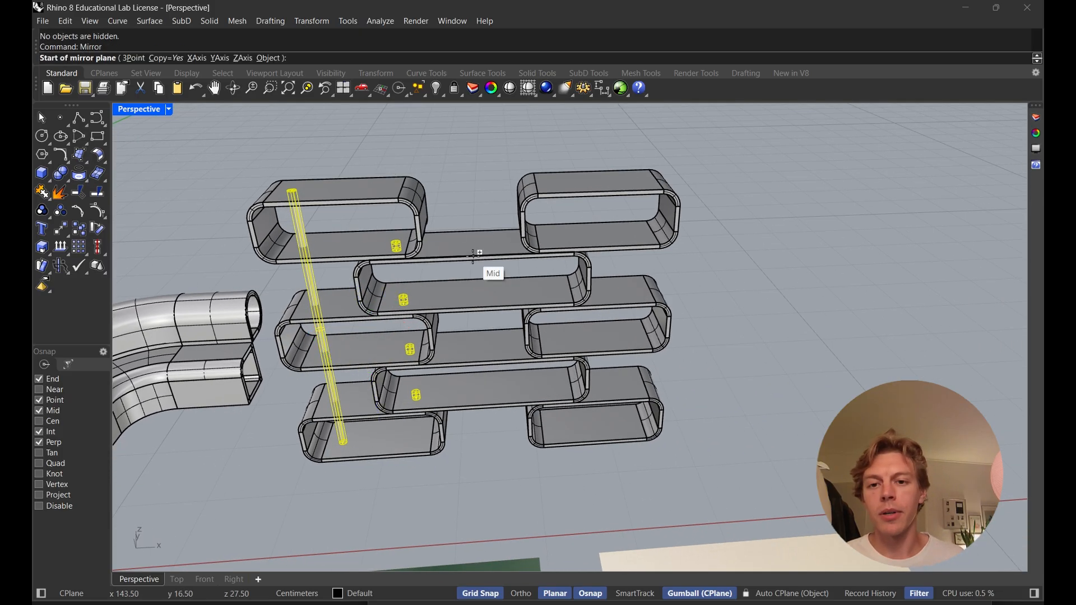
{"action": "left_click", "coordinate": [474, 256]}
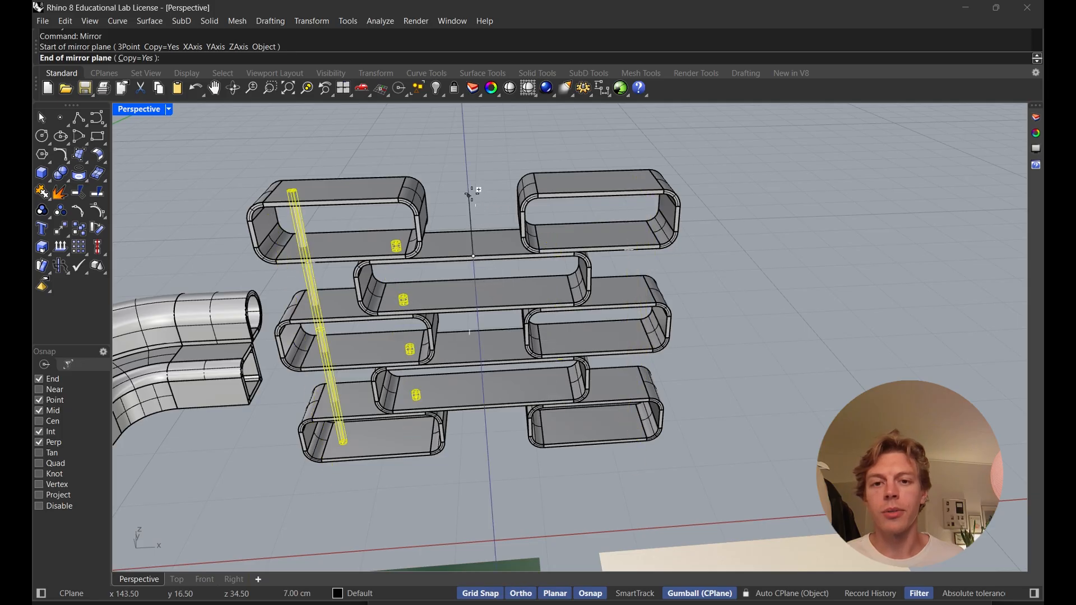
{"action": "left_click", "coordinate": [475, 201], "text": "shift"}
{"action": "right_click_drag", "start_coordinate": [605, 258], "coordinate": [645, 222]}
{"action": "left_click", "coordinate": [738, 237]}
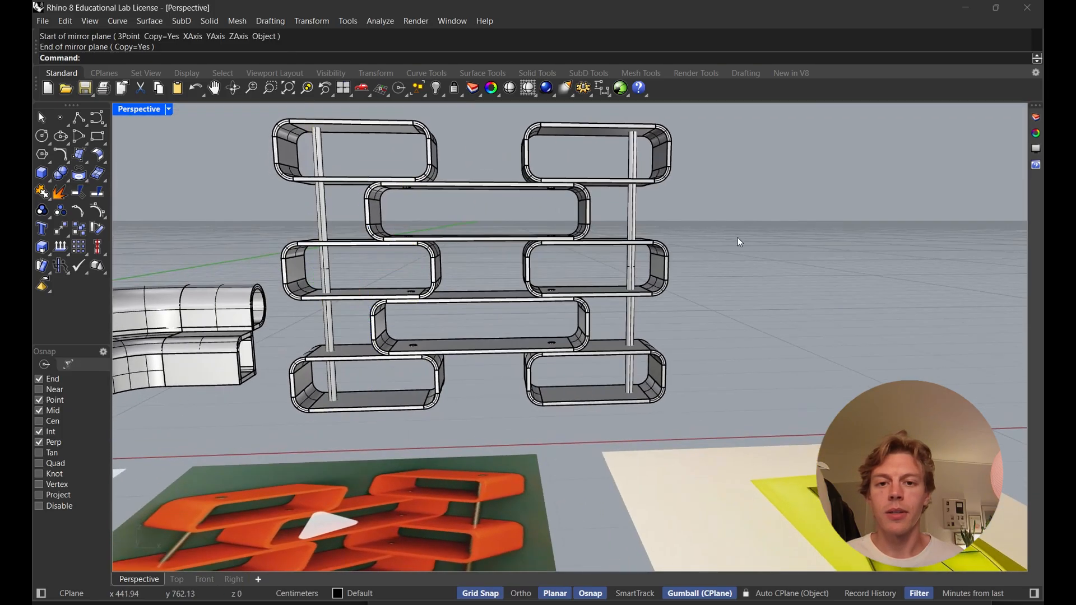
Check the orange shelf reference, and set up a Boolean Difference with DeleteInput=Yes and DeleteCutters=No
{"action": "right_click_drag", "start_coordinate": [737, 238], "coordinate": [618, 335]}
{"action": "scroll", "coordinate": [768, 256], "scroll_direction": "down", "scroll_amount": 5}
{"action": "scroll", "coordinate": [513, 403], "scroll_direction": "up", "scroll_amount": 5}
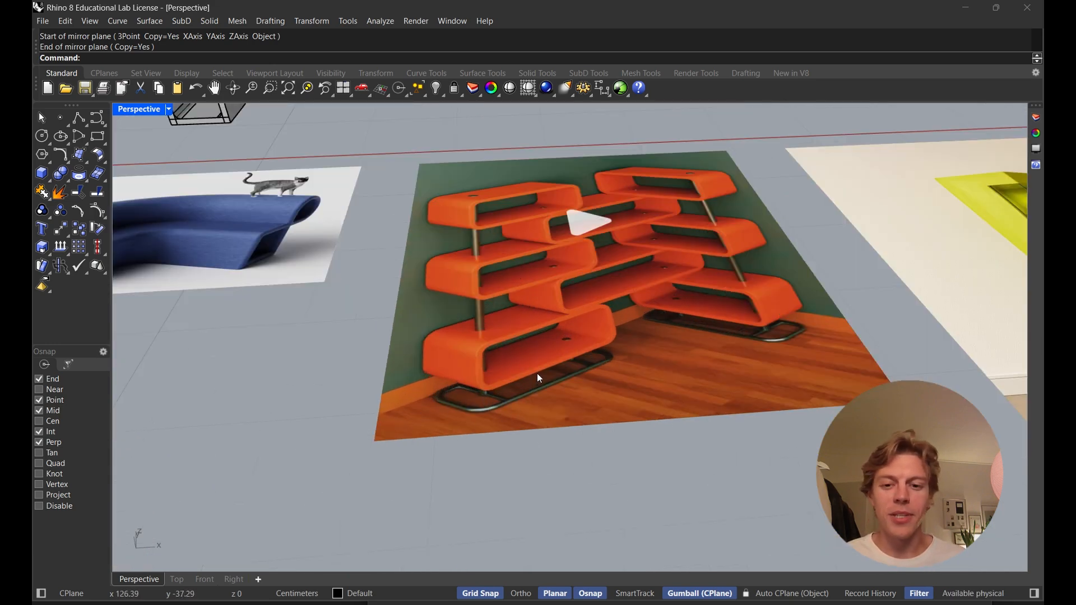
{"action": "right_click_drag", "start_coordinate": [624, 272], "coordinate": [561, 299]}
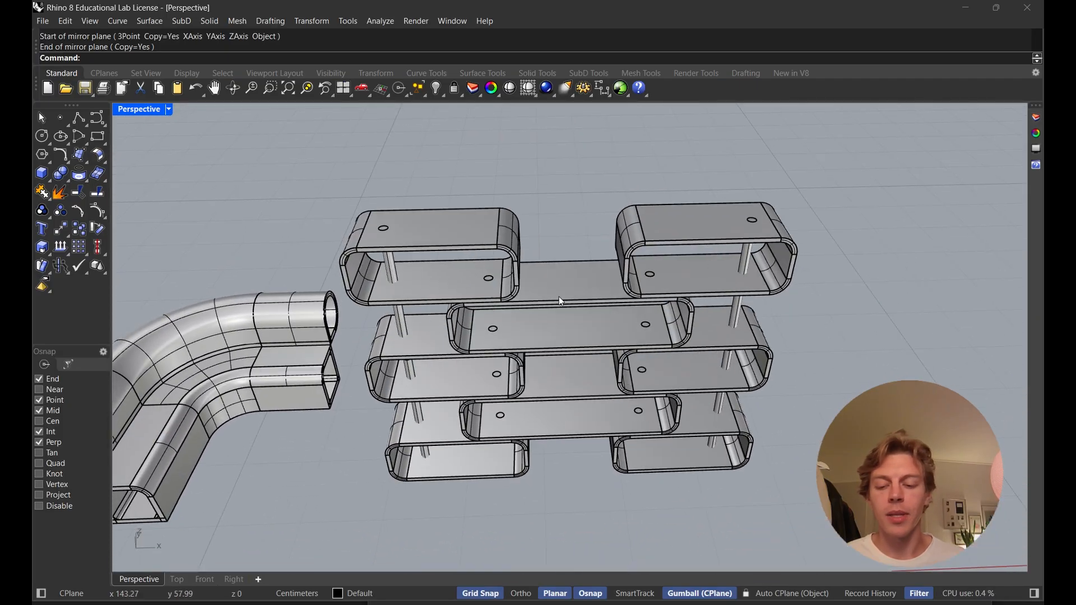
{"action": "type", "text": "BooleanDifference"}
{"action": "key", "text": "Return"}
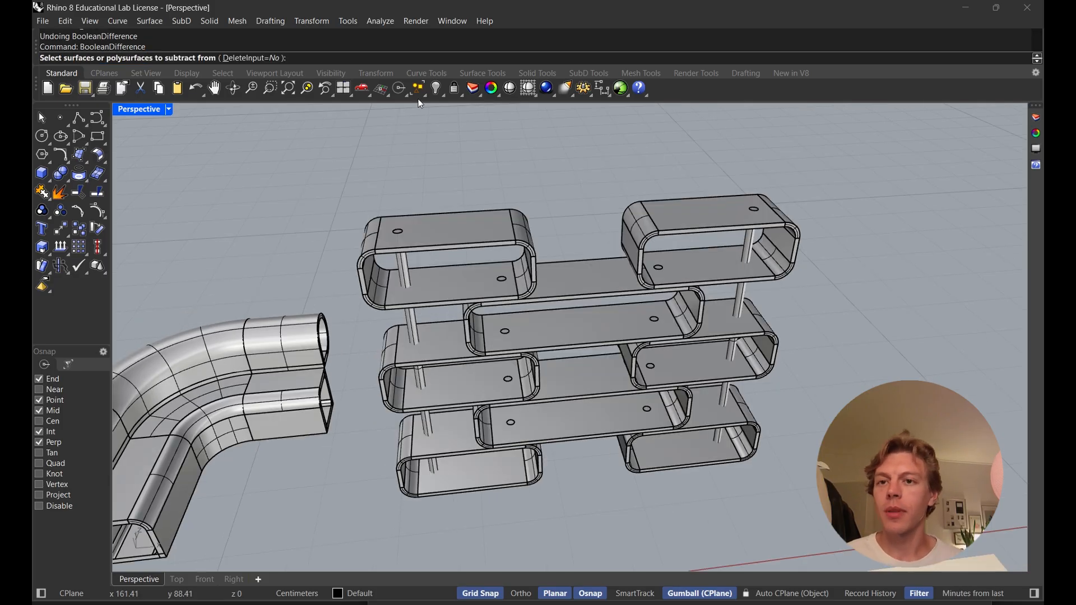
{"action": "left_click", "coordinate": [241, 62]}
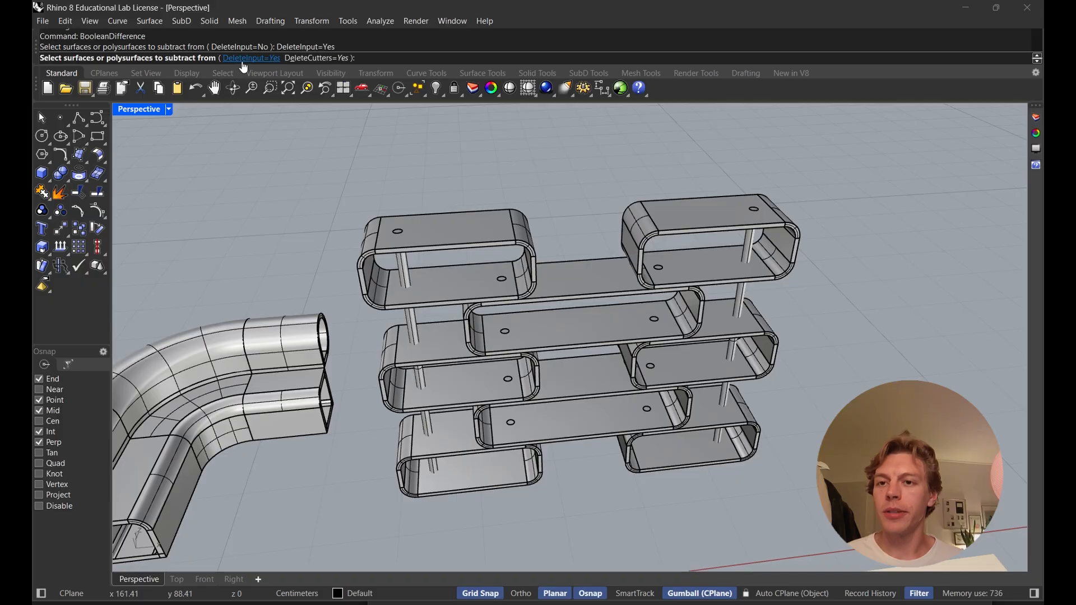
{"action": "left_click", "coordinate": [320, 59]}
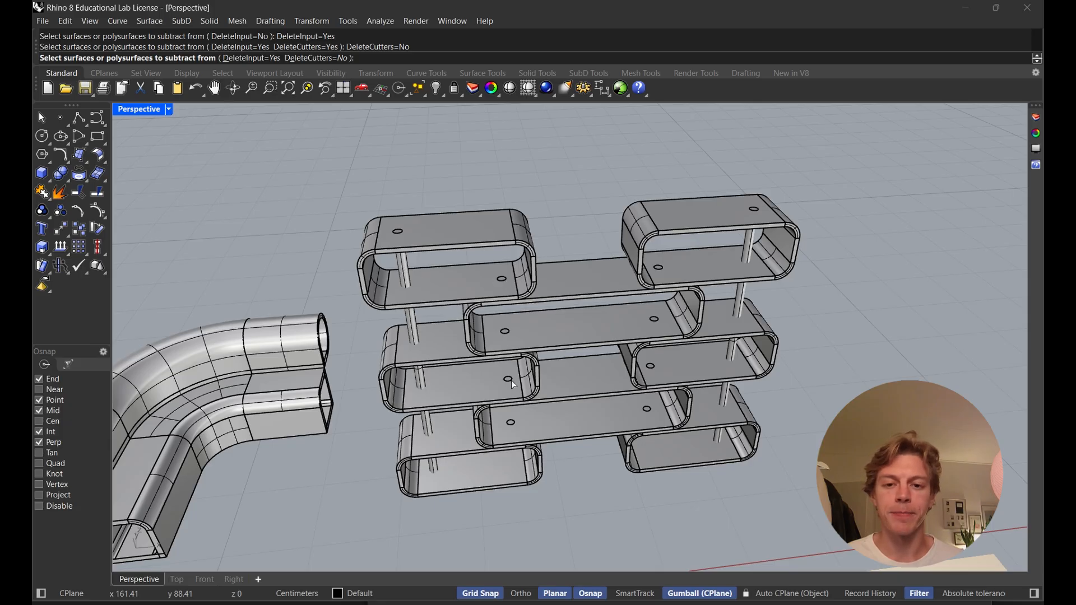
Choose all six short modules and both long modules as the objects to subtract from
{"action": "right_click_drag", "start_coordinate": [448, 314], "coordinate": [429, 304]}
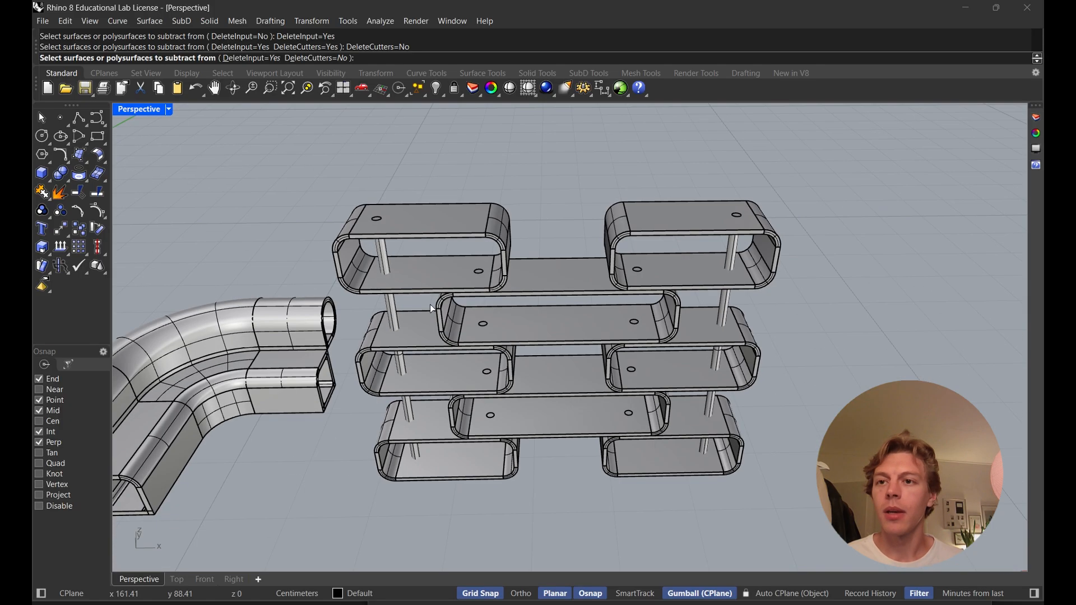
{"action": "left_click", "coordinate": [429, 292]}
{"action": "left_click", "coordinate": [428, 350]}
{"action": "left_click", "coordinate": [433, 432]}
{"action": "left_click", "coordinate": [549, 395]}
{"action": "left_click", "coordinate": [563, 347]}
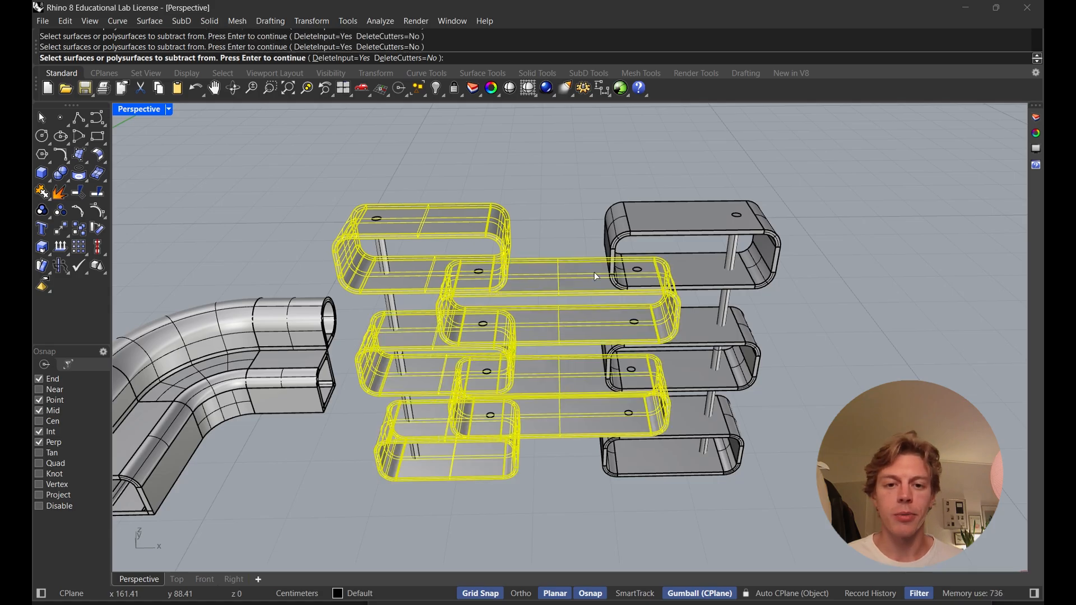
{"action": "left_click", "coordinate": [599, 271]}
{"action": "left_click", "coordinate": [695, 359]}
{"action": "left_click", "coordinate": [686, 416]}
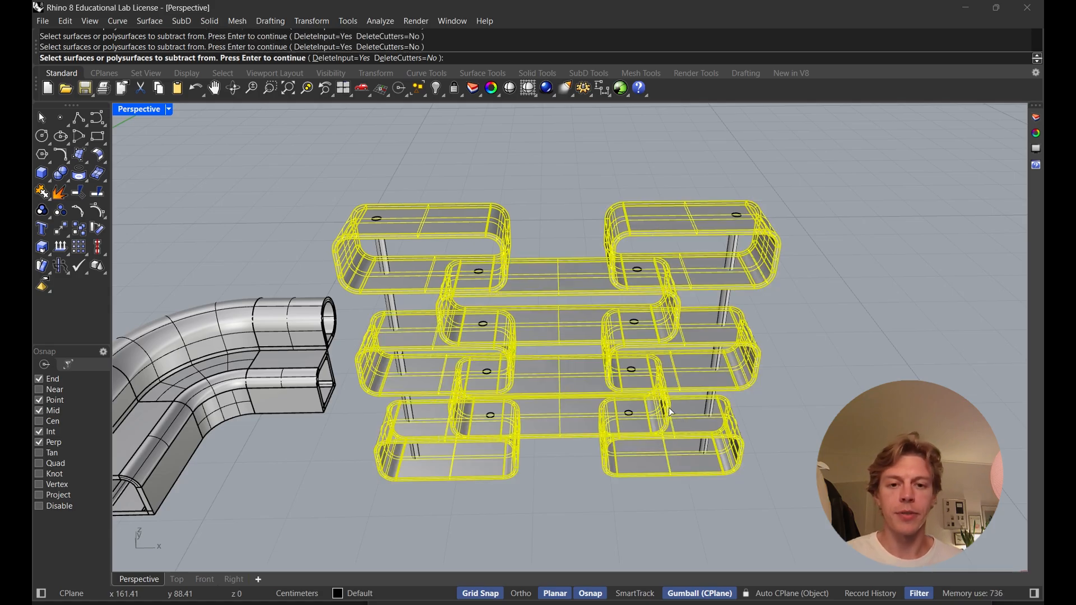
{"action": "key", "text": "Return"}
Subtract both support rods and all the short connecting cylinders from the shelf modules
{"action": "scroll", "coordinate": [653, 400], "scroll_direction": "down", "scroll_amount": 3}
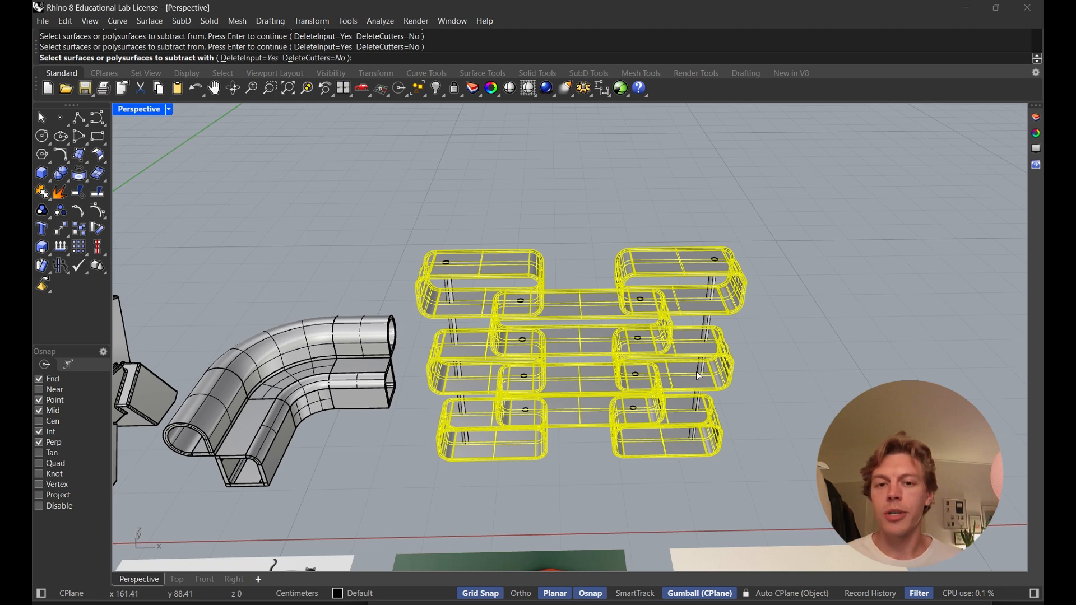
{"action": "left_click_drag", "start_coordinate": [766, 458], "coordinate": [440, 222]}
{"action": "key", "text": "Return"}
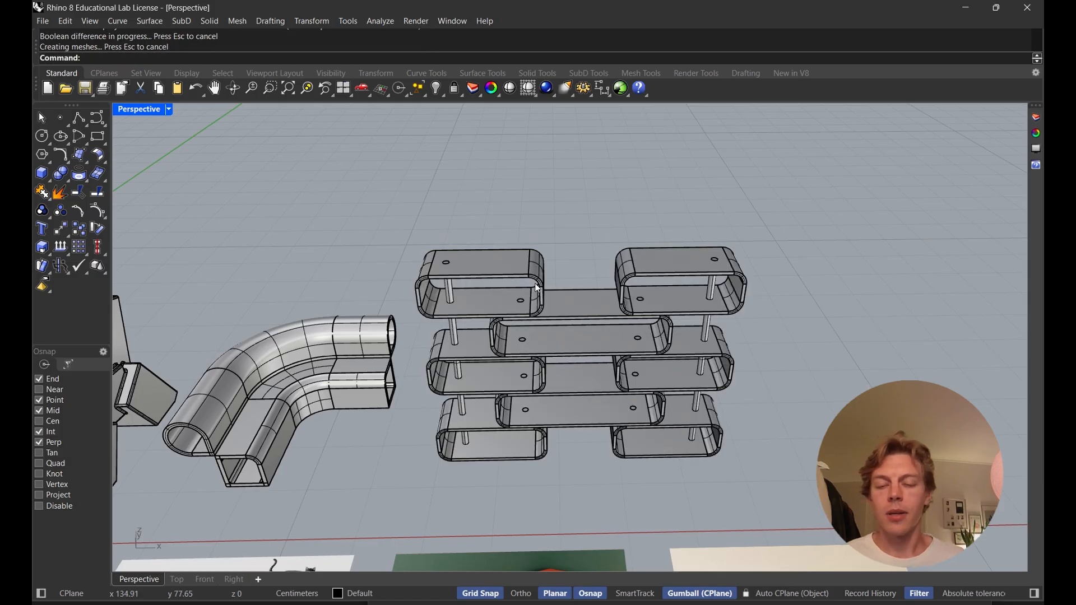
{"action": "scroll", "coordinate": [535, 284], "scroll_direction": "up", "scroll_amount": 3}
{"action": "right_click_drag", "start_coordinate": [535, 284], "coordinate": [559, 251]}
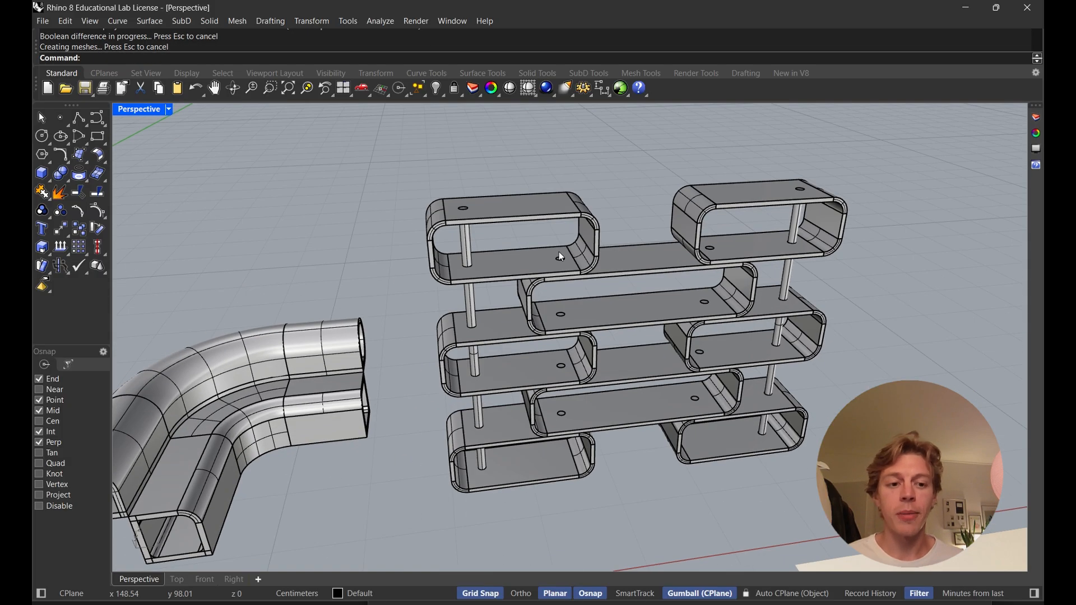
Hide the left-hand support rod and inspect the holes cut through the short modules
{"action": "scroll", "coordinate": [559, 251], "scroll_direction": "up", "scroll_amount": 5}
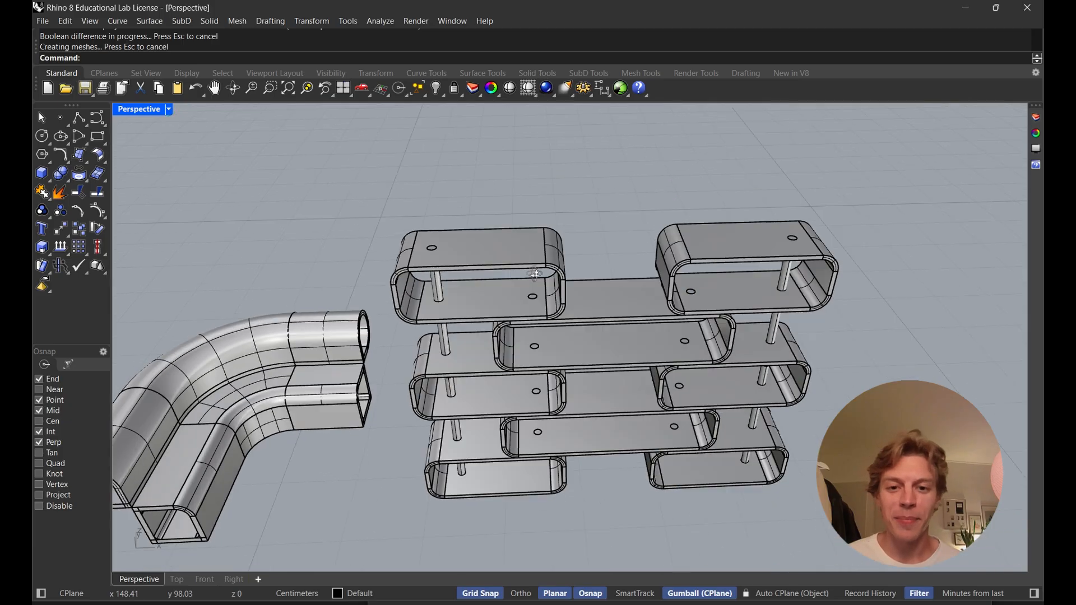
{"action": "left_click", "coordinate": [384, 315]}
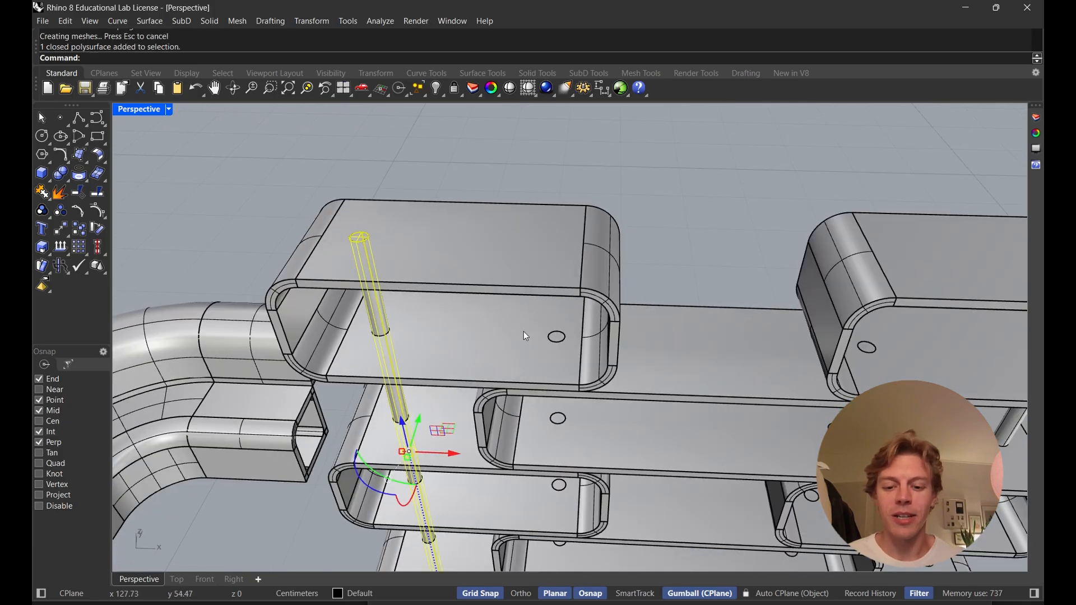
{"action": "key", "text": "ctrl+h"}
{"action": "right_click_drag", "start_coordinate": [524, 331], "coordinate": [497, 297]}
{"action": "scroll", "coordinate": [542, 429], "scroll_direction": "up", "scroll_amount": 5}
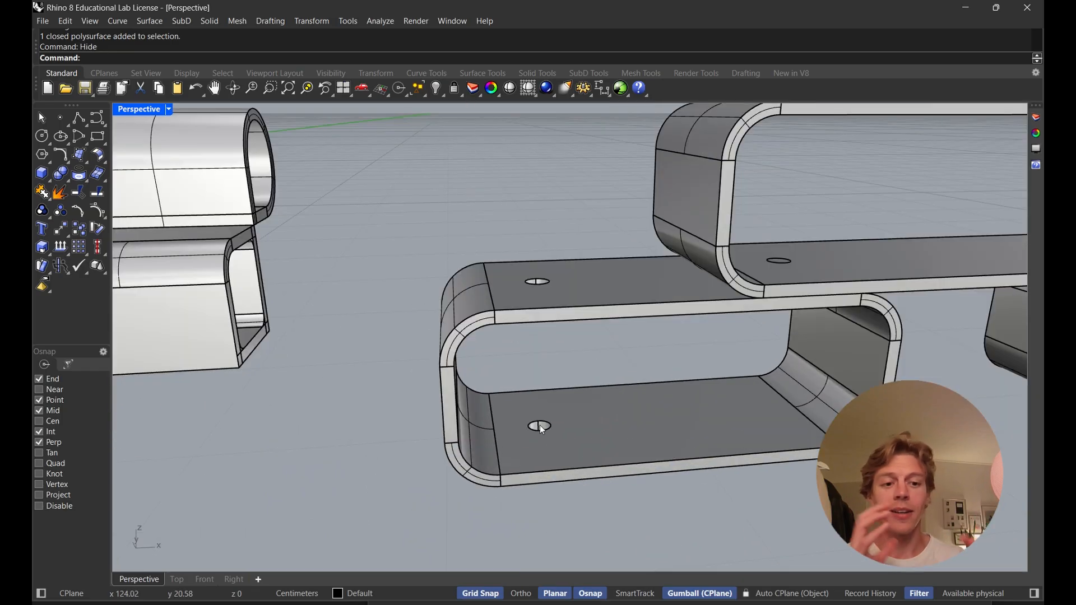
{"action": "scroll", "coordinate": [540, 425], "scroll_direction": "down", "scroll_amount": 3}
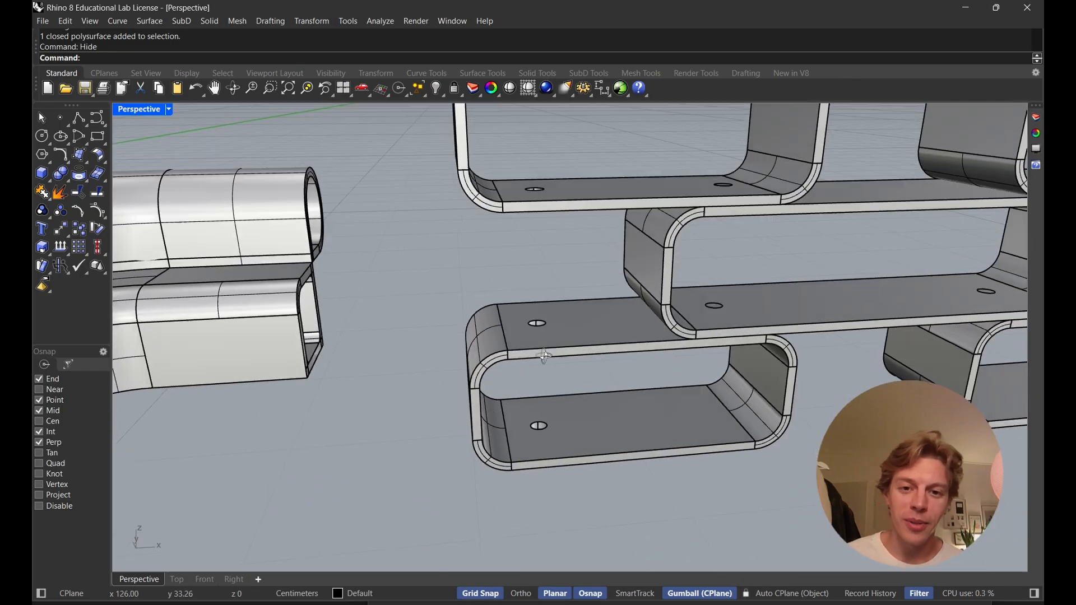
{"action": "right_click_drag", "start_coordinate": [543, 275], "coordinate": [469, 269]}
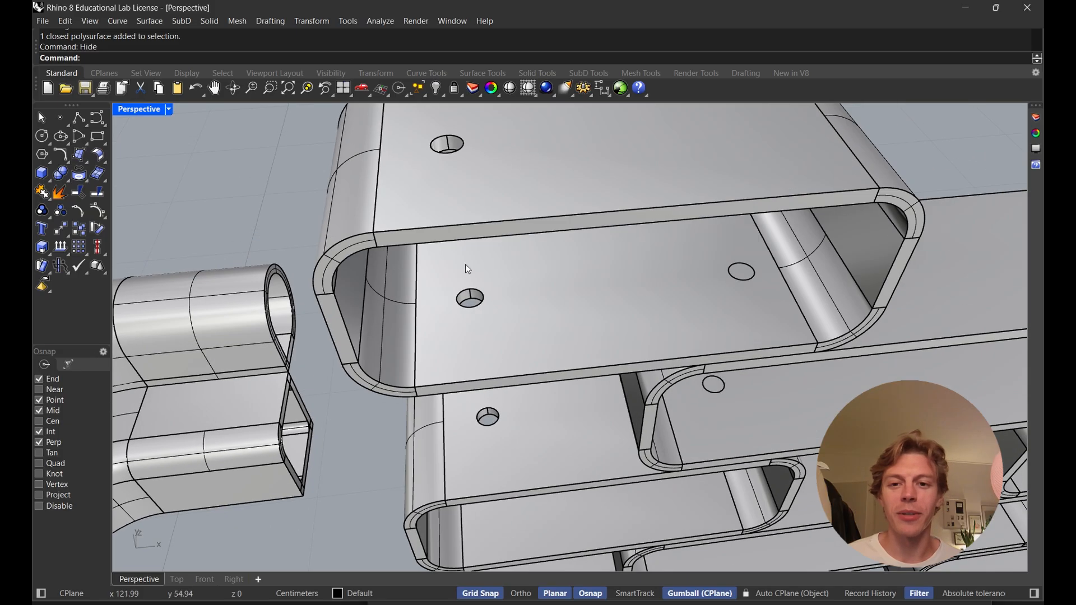
{"action": "right_click_drag", "start_coordinate": [645, 296], "coordinate": [611, 282]}
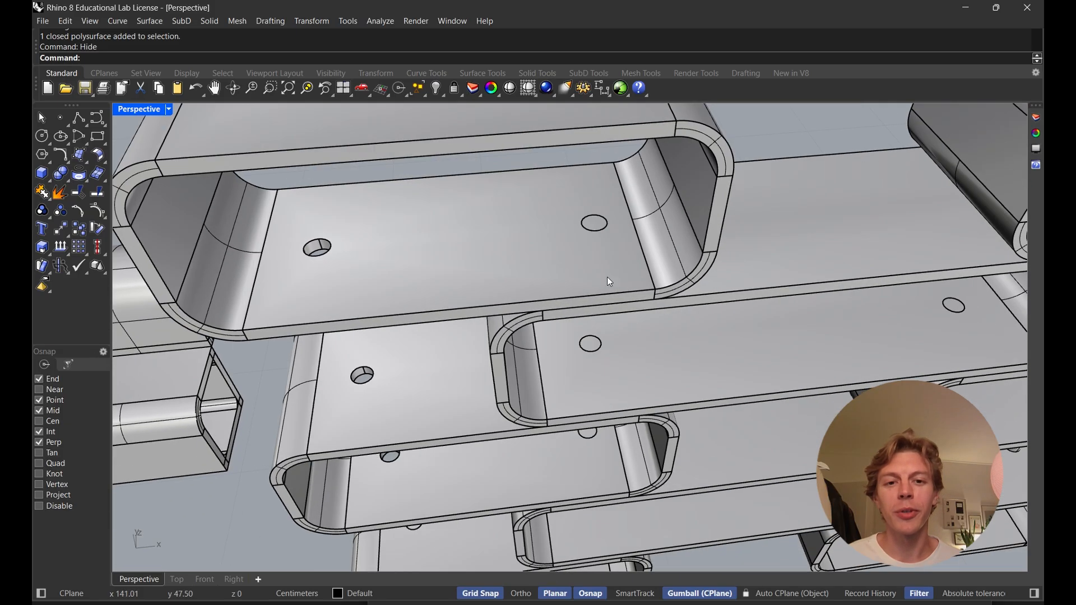
Hide the two uppermost left-hand connecting cylinders and inspect their holes through the touching boards
{"action": "left_click", "coordinate": [604, 230]}
{"action": "left_click", "coordinate": [594, 349], "text": "shift"}
{"action": "left_click", "coordinate": [593, 436], "text": "shift"}
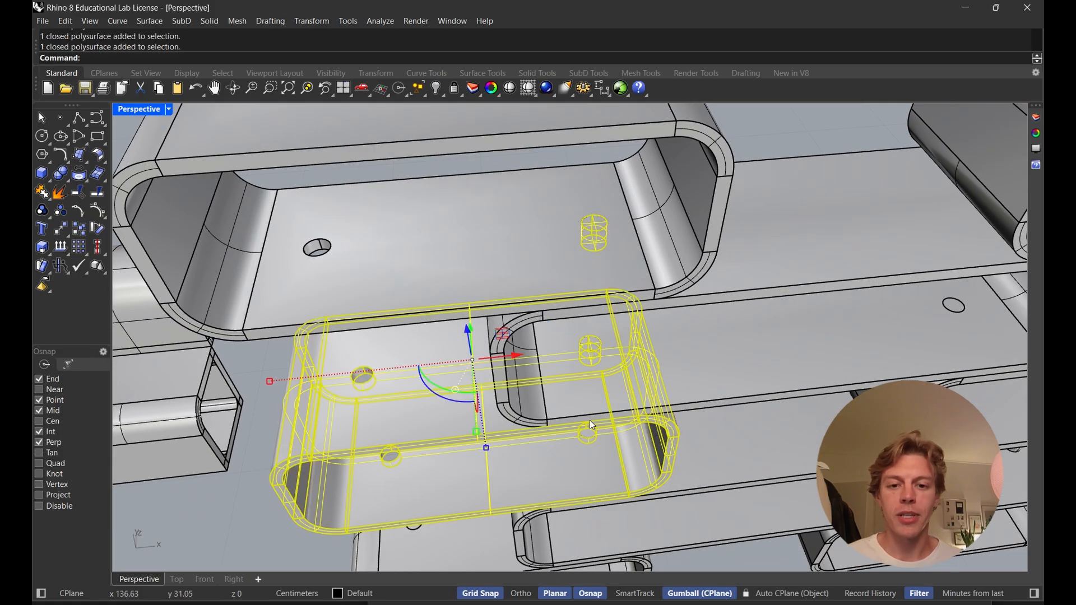
{"action": "right_click_drag", "start_coordinate": [590, 421], "coordinate": [575, 388]}
{"action": "left_click_drag", "start_coordinate": [614, 470], "coordinate": [616, 428], "text": "shift"}
{"action": "key", "text": "ctrl+z"}
{"action": "right_click_drag", "start_coordinate": [569, 353], "coordinate": [571, 378]}
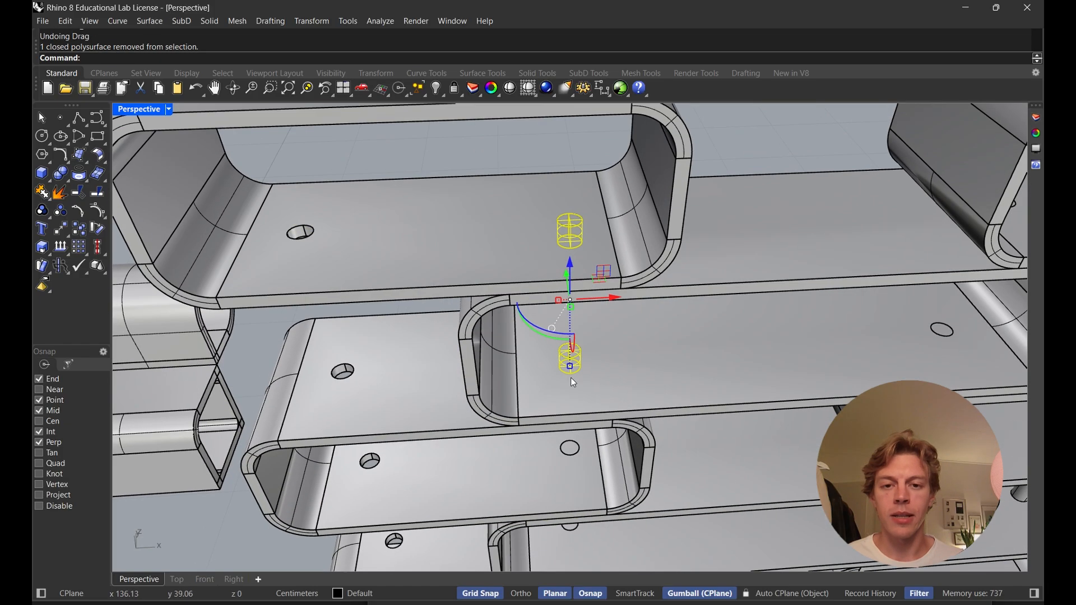
{"action": "key", "text": "ctrl+h"}
{"action": "scroll", "coordinate": [572, 336], "scroll_direction": "up", "scroll_amount": 8}
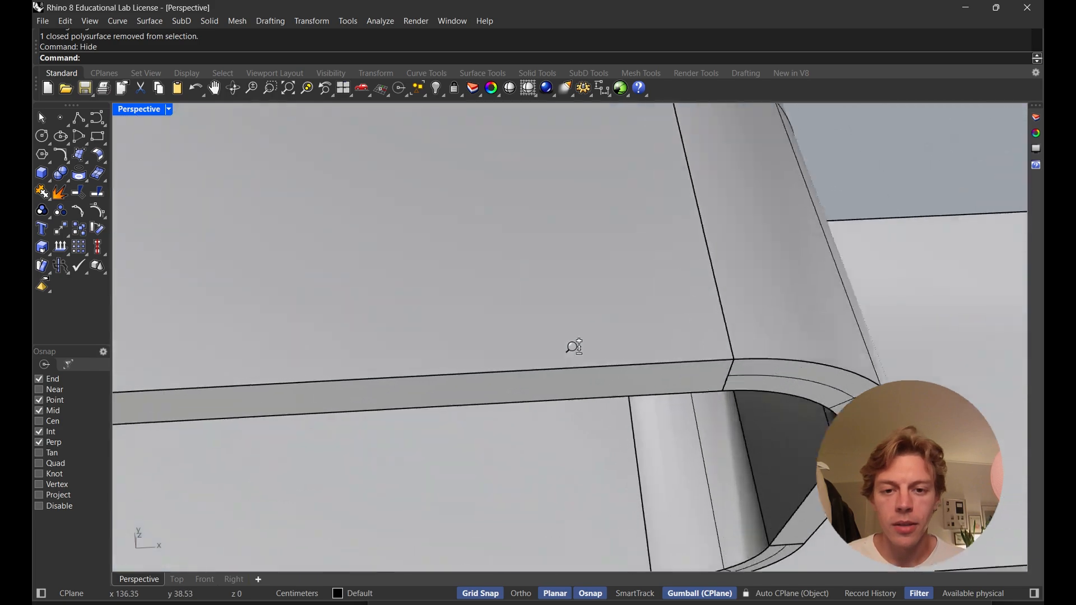
{"action": "scroll", "coordinate": [573, 343], "scroll_direction": "up", "scroll_amount": 4}
{"action": "scroll", "coordinate": [519, 391], "scroll_direction": "down", "scroll_amount": 8}
{"action": "right_click_drag", "start_coordinate": [519, 391], "coordinate": [536, 364]}
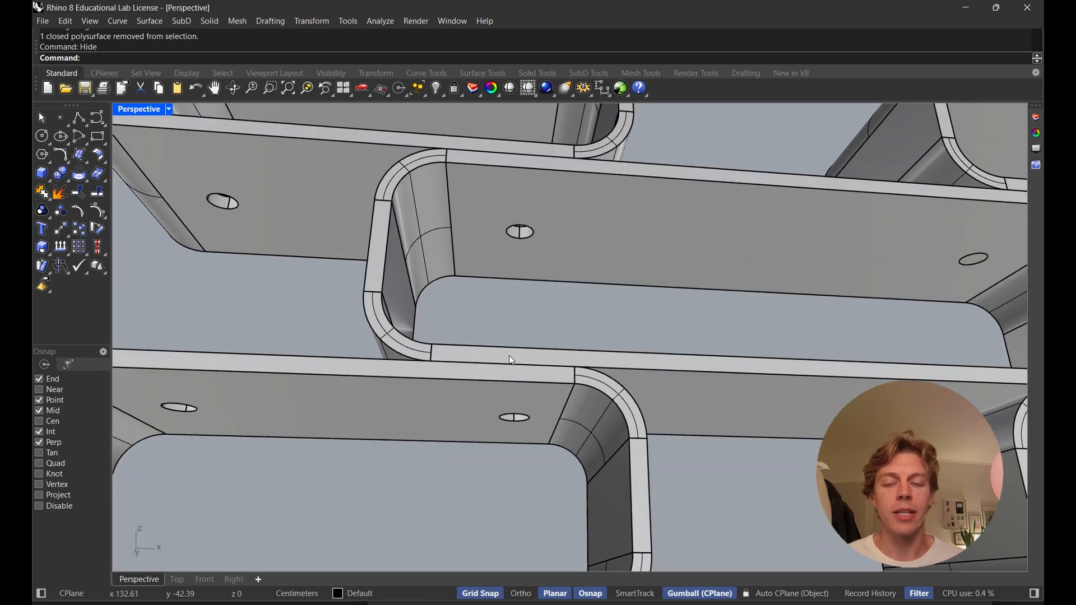
Show all the hidden support rods and connecting cylinders again, comparing the whole shelf unit with its reference image
{"action": "scroll", "coordinate": [505, 348], "scroll_direction": "down", "scroll_amount": 7}
{"action": "mouse_move", "coordinate": [580, 313]}
{"action": "right_mouse_down"}
{"action": "mouse_move", "coordinate": [579, 381]}
{"action": "mouse_move", "coordinate": [584, 317]}
{"action": "right_mouse_up"}
{"action": "type", "text": "Show"}
{"action": "key", "text": "Return"}
{"action": "right_click_drag", "start_coordinate": [591, 269], "coordinate": [619, 393]}
{"action": "right_click_drag", "start_coordinate": [619, 393], "coordinate": [614, 271], "text": "shift"}
{"action": "scroll", "coordinate": [634, 262], "scroll_direction": "down", "scroll_amount": 3}
{"action": "right_click_drag", "start_coordinate": [536, 370], "coordinate": [547, 352], "text": "shift"}
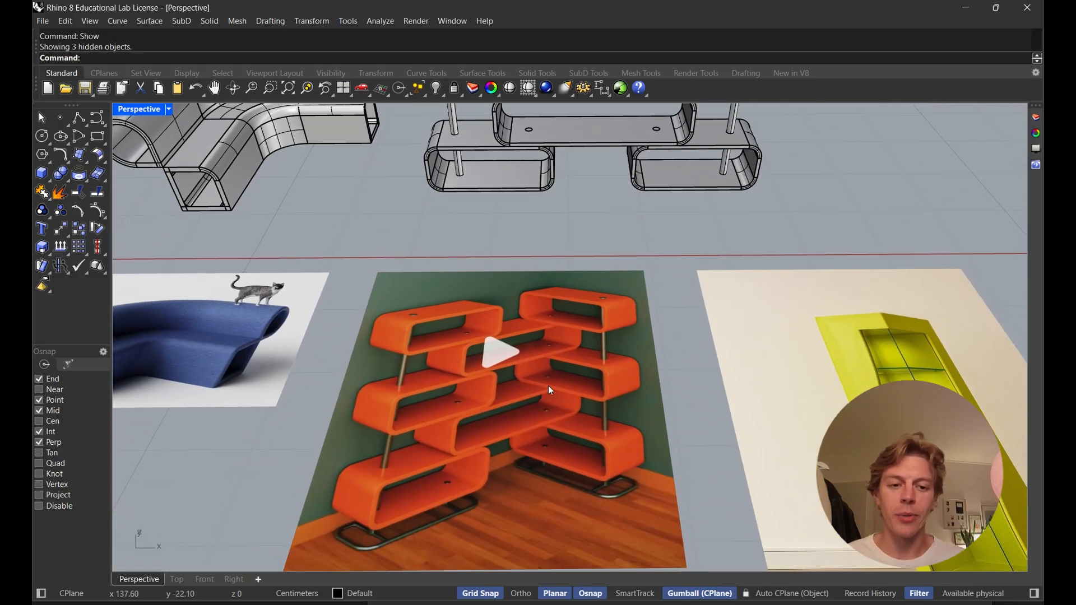
{"action": "right_click_drag", "start_coordinate": [563, 294], "coordinate": [503, 452], "text": "shift"}
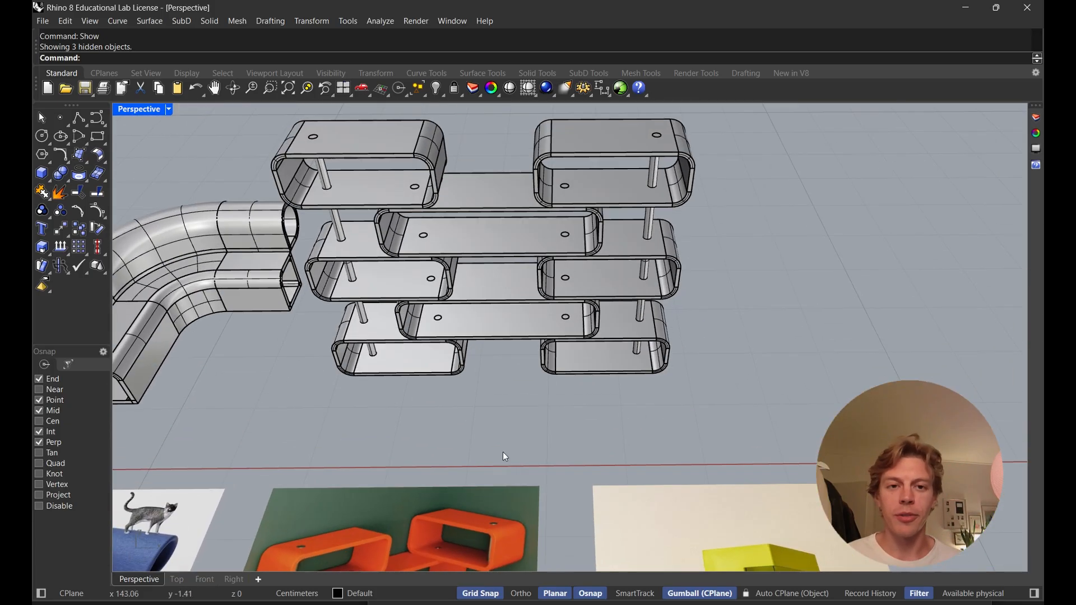
Enable the center object snap and choose the three right-hand short modules with their support rod as the objects to rotate
{"action": "left_click", "coordinate": [48, 425]}
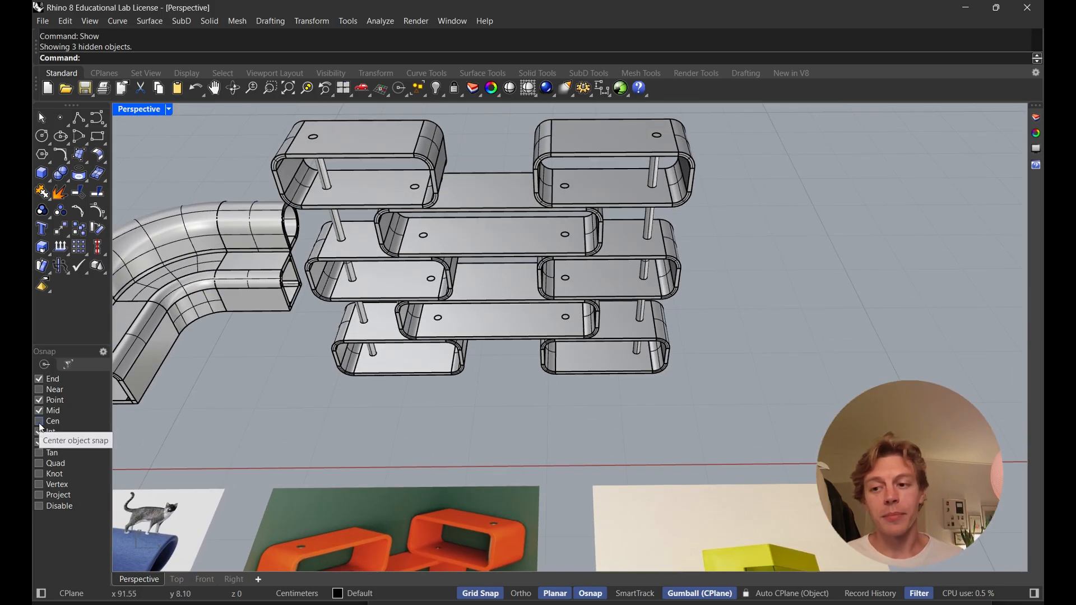
{"action": "scroll", "coordinate": [535, 367], "scroll_direction": "up", "scroll_amount": 4}
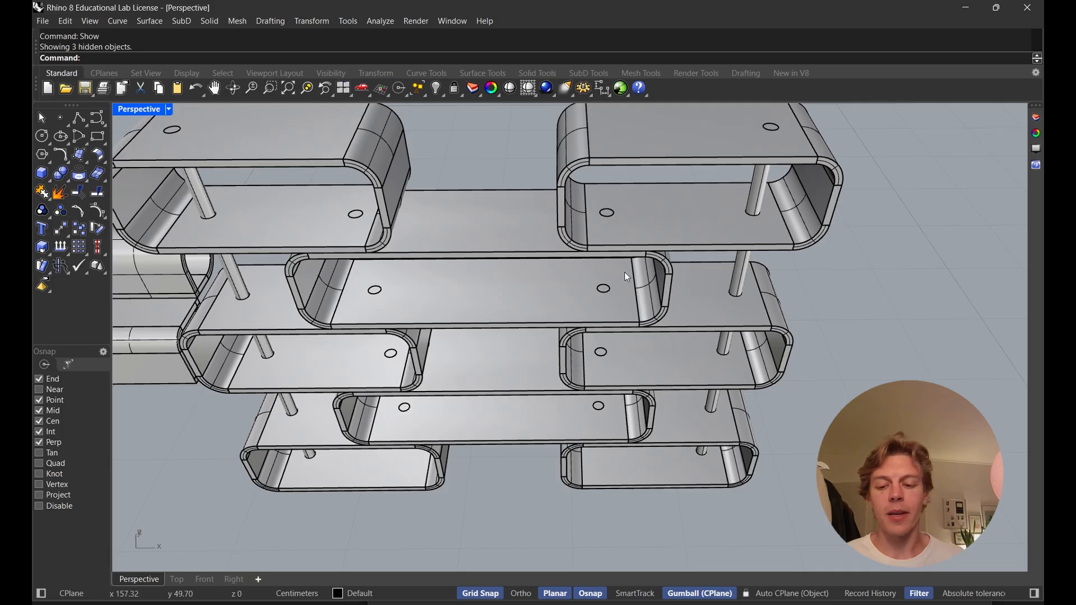
{"action": "type", "text": "rotate"}
{"action": "key", "text": "Return"}
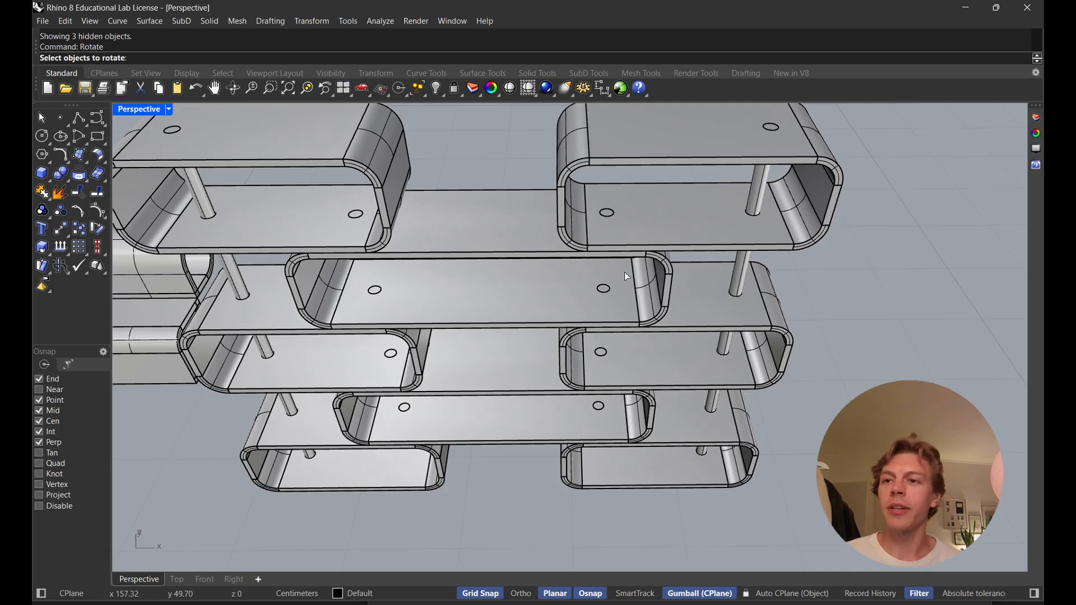
{"action": "left_click", "coordinate": [691, 231]}
{"action": "left_click", "coordinate": [704, 359]}
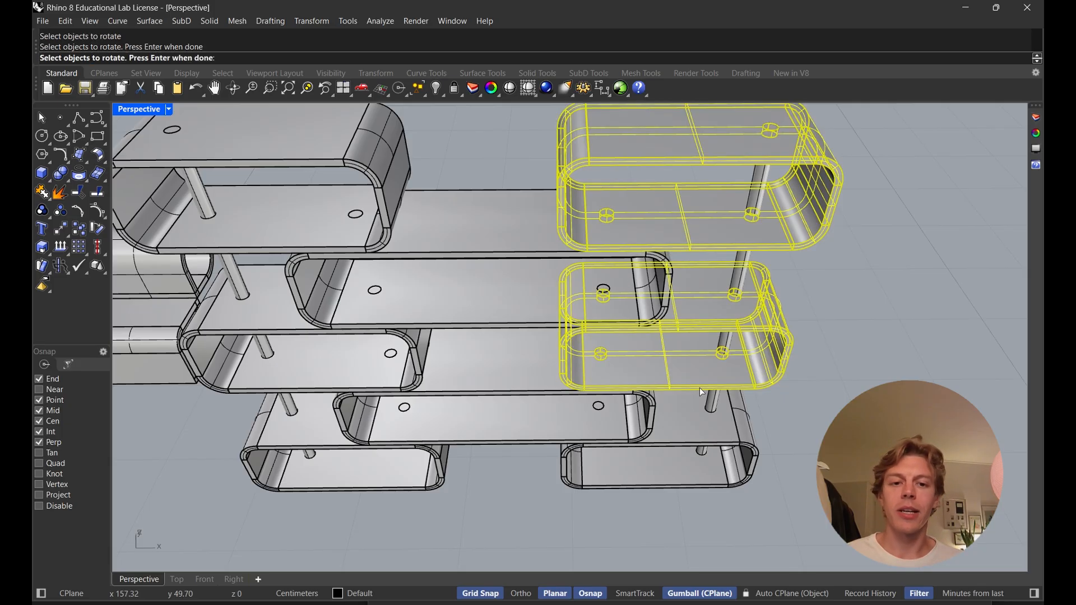
{"action": "left_click", "coordinate": [688, 423]}
{"action": "left_click", "coordinate": [739, 271]}
{"action": "right_click_drag", "start_coordinate": [718, 255], "coordinate": [622, 297], "text": "shift"}
{"action": "scroll", "coordinate": [629, 284], "scroll_direction": "up", "scroll_amount": 2}
{"action": "key", "text": "Return"}
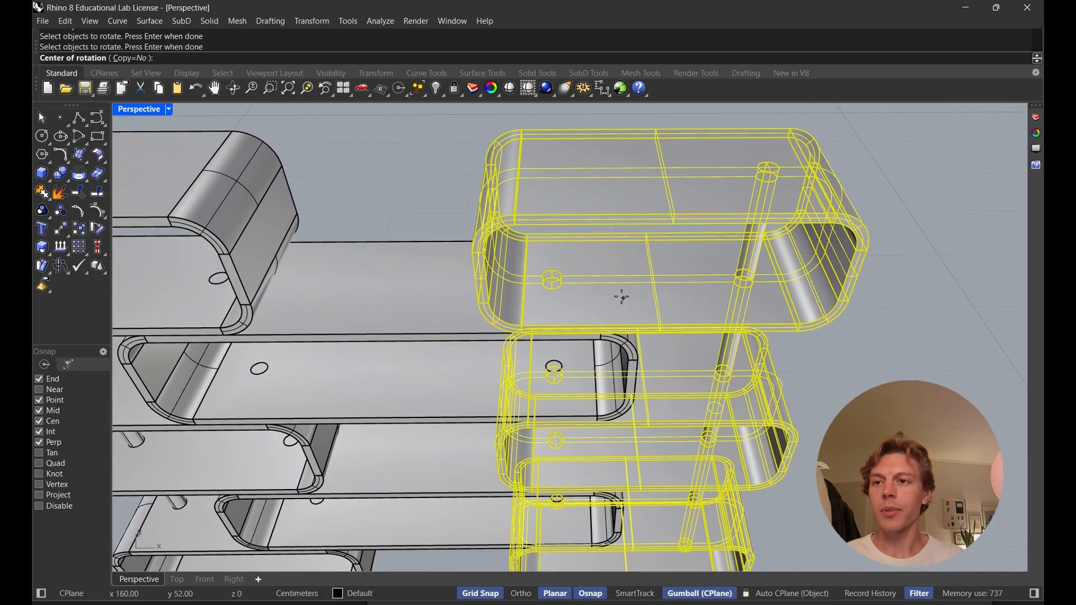
Rotate the right-hand stack about 94° clockwise around its inner connector hole's center, using the rod hole as first reference
{"action": "scroll", "coordinate": [620, 298], "scroll_direction": "up", "scroll_amount": 4}
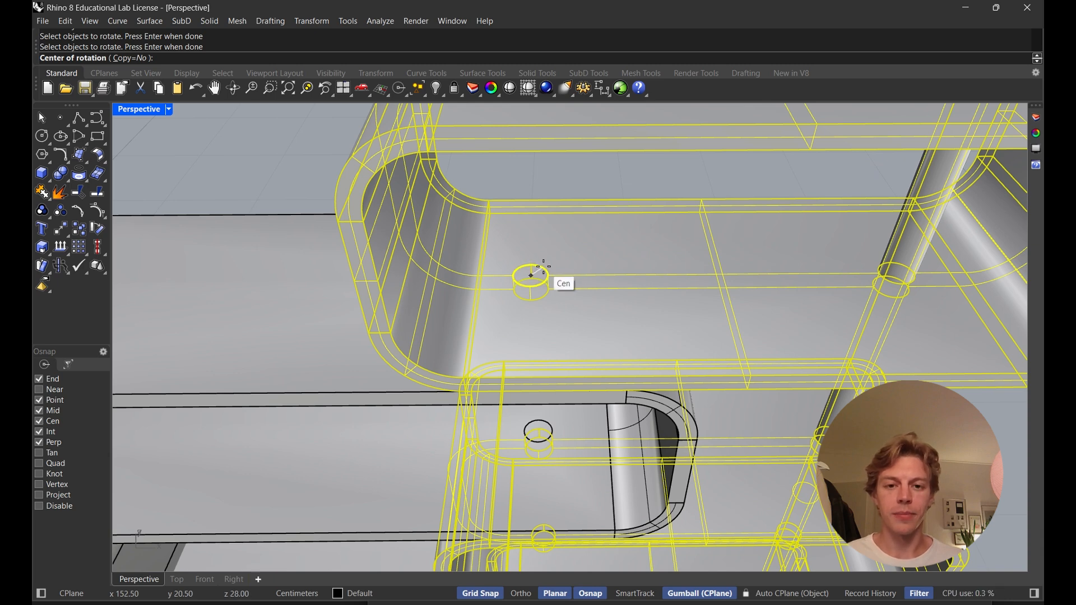
{"action": "left_click", "coordinate": [541, 270]}
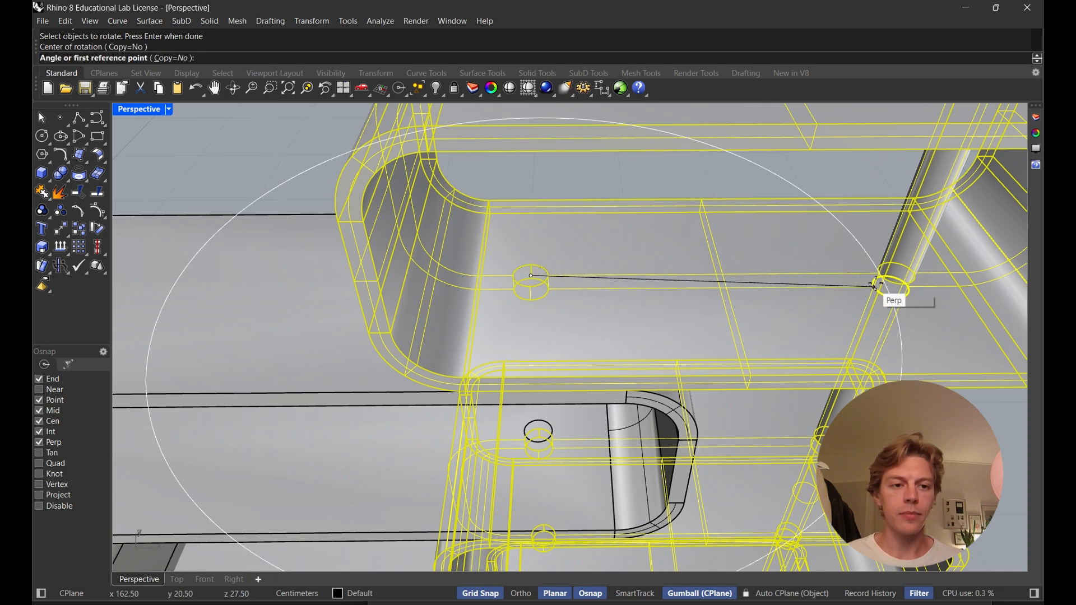
{"action": "left_click", "coordinate": [901, 271]}
{"action": "scroll", "coordinate": [901, 270], "scroll_direction": "down", "scroll_amount": 5}
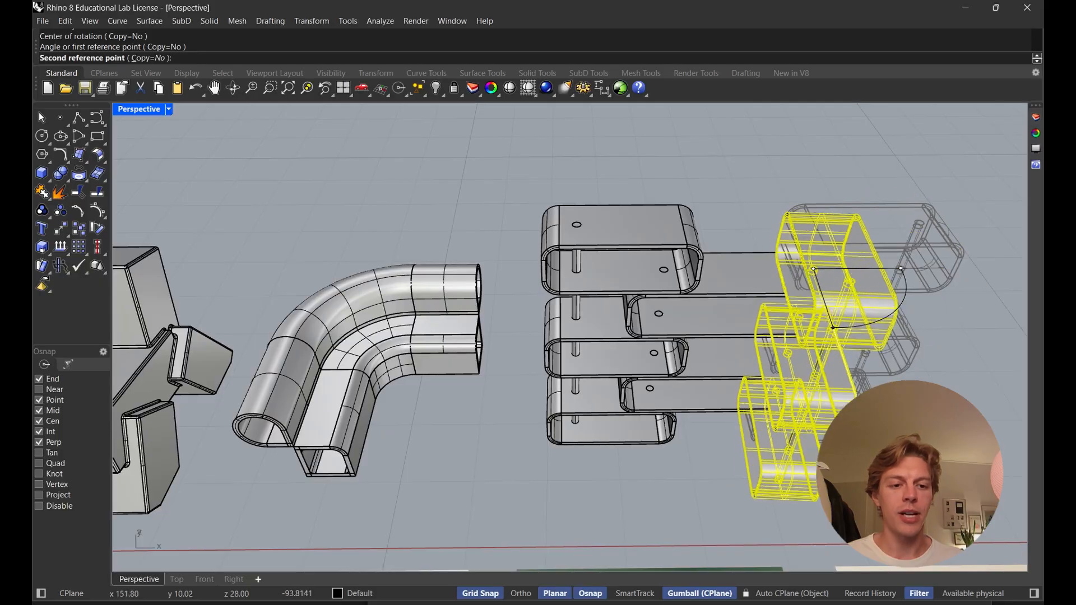
{"action": "left_click", "coordinate": [839, 328]}
{"action": "right_click_drag", "start_coordinate": [636, 410], "coordinate": [608, 379]}
{"action": "scroll", "coordinate": [655, 408], "scroll_direction": "down", "scroll_amount": 2}
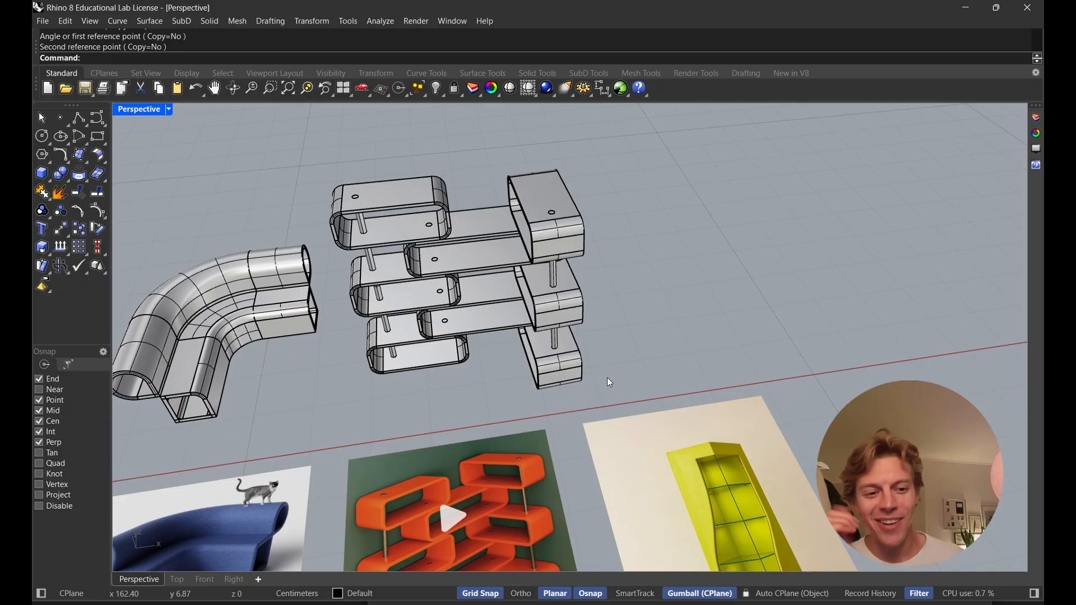
Move the entire shelf unit along the X axis, closer to the curved sofa model
{"action": "right_click_drag", "start_coordinate": [560, 340], "coordinate": [645, 414]}
{"action": "left_click_drag", "start_coordinate": [673, 412], "coordinate": [425, 189]}
{"action": "left_click_drag", "start_coordinate": [586, 313], "coordinate": [546, 316]}
{"action": "left_click", "coordinate": [742, 364]}
Shift all the furniture models together slightly in the negative X direction above their reference images
{"action": "scroll", "coordinate": [681, 317], "scroll_direction": "down", "scroll_amount": 9}
{"action": "left_click_drag", "start_coordinate": [664, 345], "coordinate": [228, 246]}
{"action": "right_click_drag", "start_coordinate": [667, 266], "coordinate": [574, 290]}
{"action": "left_click_drag", "start_coordinate": [506, 272], "coordinate": [486, 268]}
{"action": "left_click", "coordinate": [731, 315]}
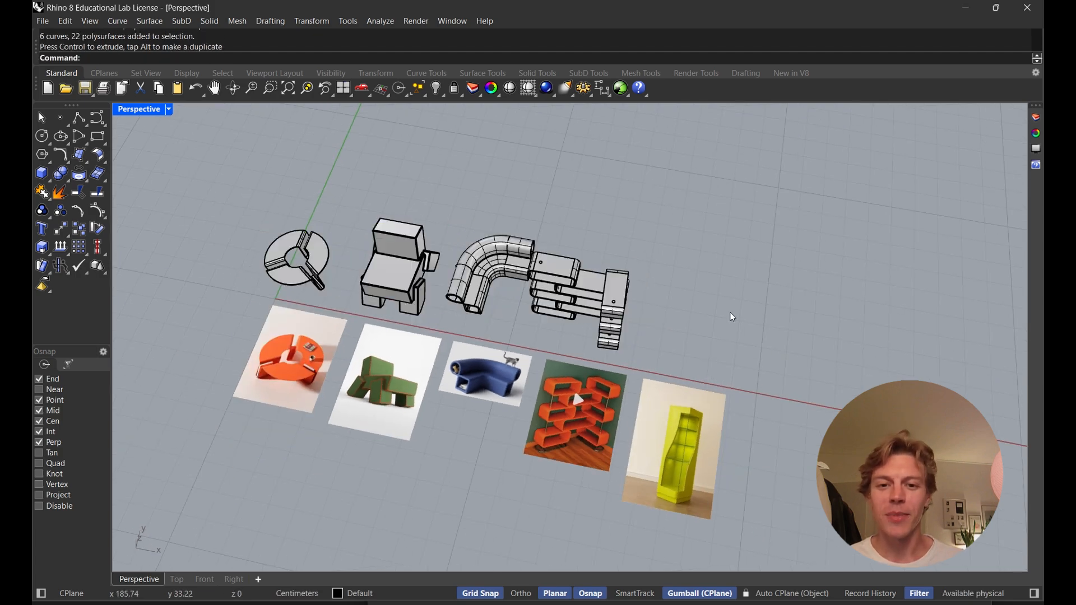
Examine the yellow display cabinet's reference image for its overall shape, curved front opening and glass shelves
{"action": "right_click_drag", "start_coordinate": [552, 353], "coordinate": [624, 343]}
{"action": "scroll", "coordinate": [696, 393], "scroll_direction": "up", "scroll_amount": 4}
{"action": "right_click_drag", "start_coordinate": [696, 393], "coordinate": [576, 357], "text": "shift"}
{"action": "scroll", "coordinate": [575, 356], "scroll_direction": "up", "scroll_amount": 3}
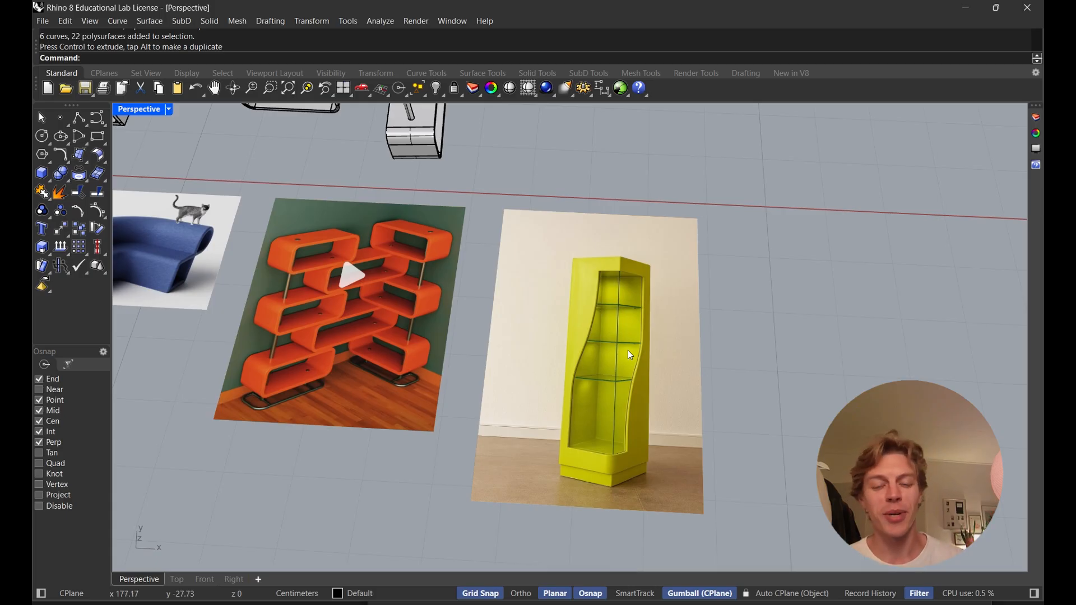
{"action": "right_click_drag", "start_coordinate": [620, 173], "coordinate": [564, 358]}
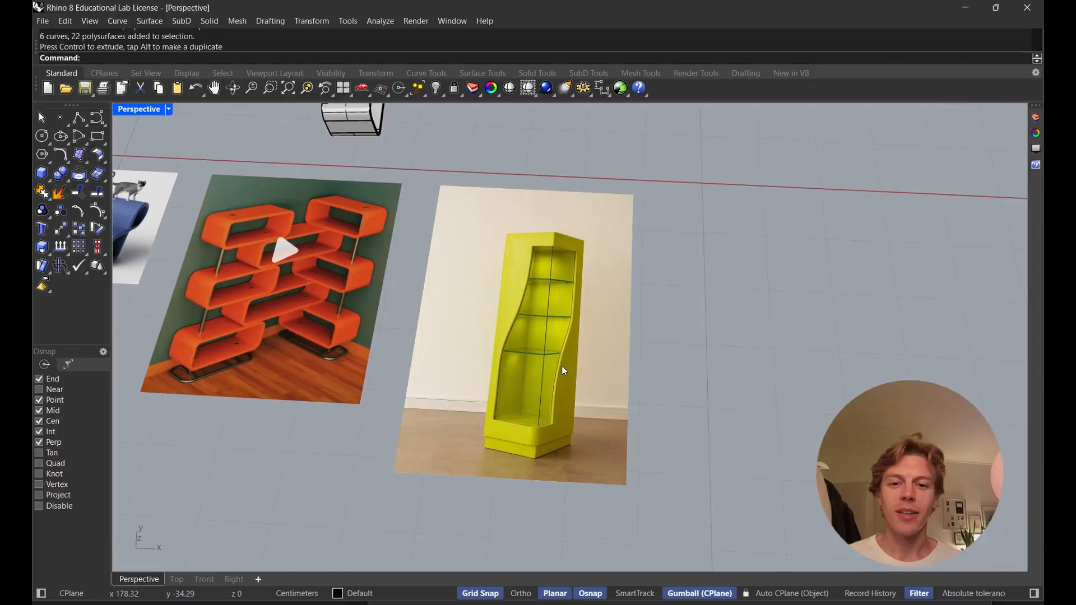
{"action": "right_click_drag", "start_coordinate": [562, 366], "coordinate": [526, 417]}
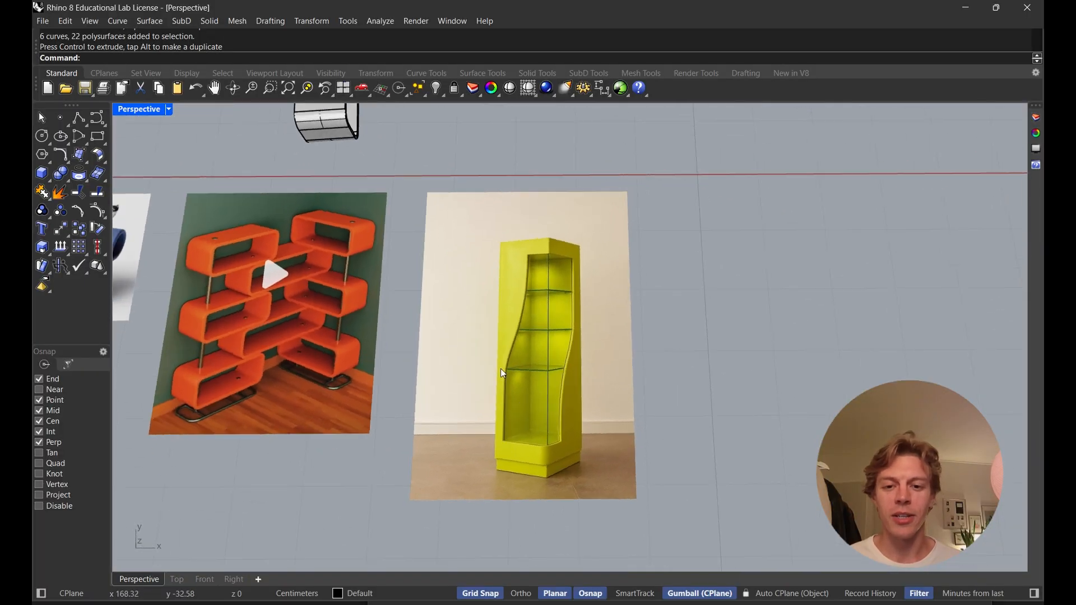
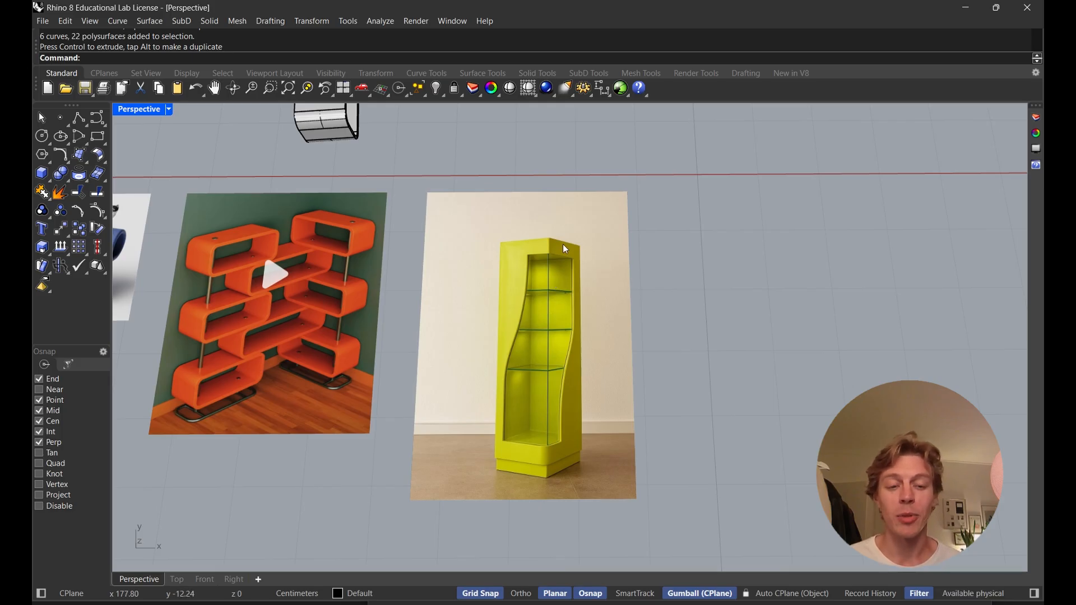
{"action": "right_click_drag", "start_coordinate": [563, 244], "coordinate": [576, 281], "text": "shift"}
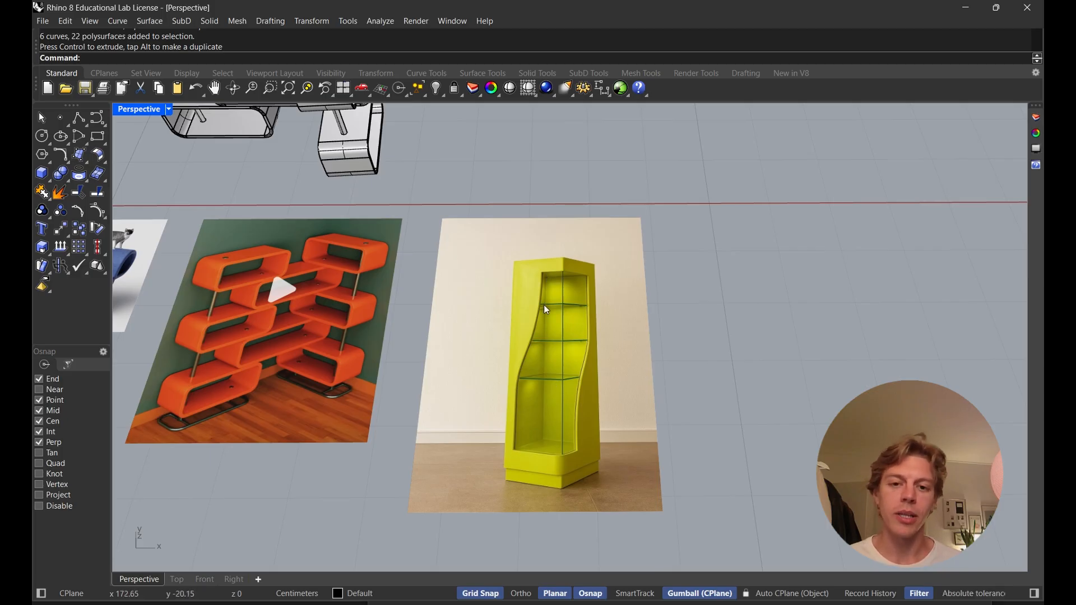
{"action": "right_click_drag", "start_coordinate": [561, 254], "coordinate": [566, 376], "text": "shift"}
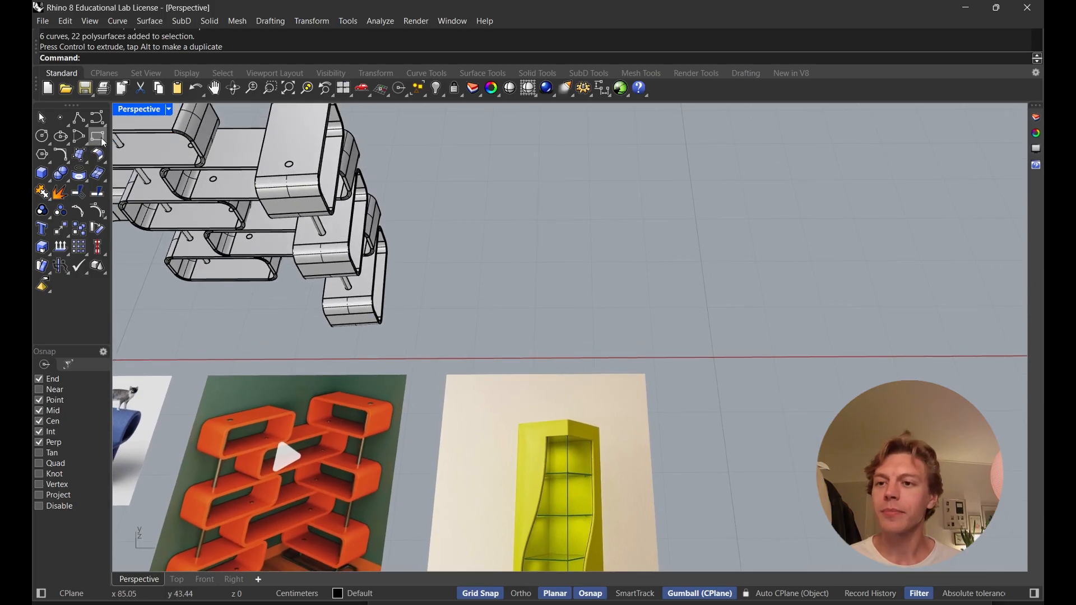
{"action": "right_click_drag", "start_coordinate": [470, 246], "coordinate": [550, 281]}
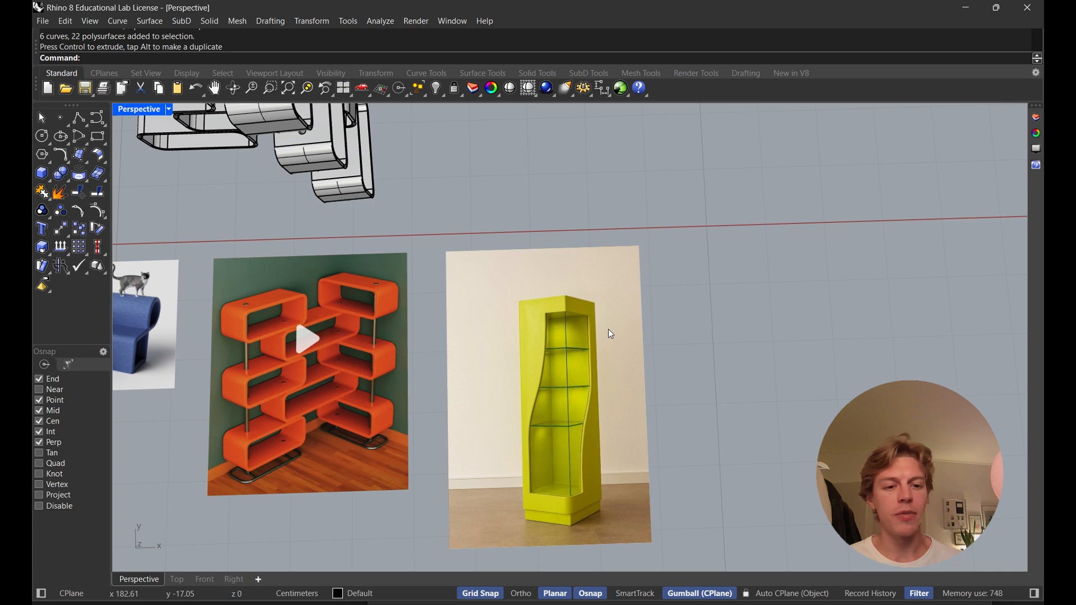
{"action": "right_click_drag", "start_coordinate": [625, 291], "coordinate": [615, 403], "text": "shift"}
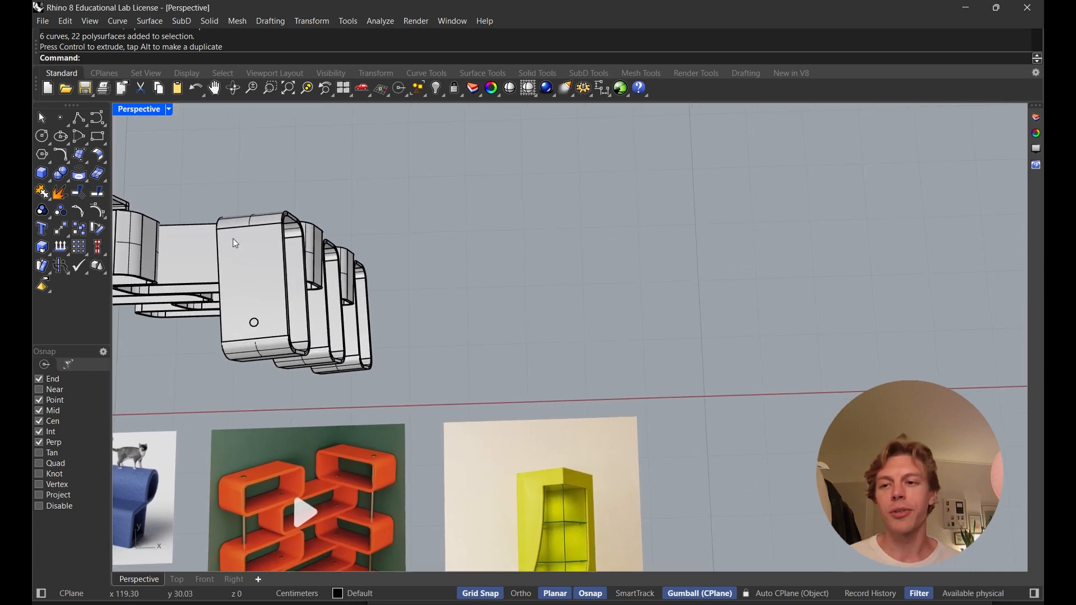
Draw an open three-segment S-shaped polyline above the cabinet image, starting at X 170, Y 10 with a 10 cm segment along Y
{"action": "left_click", "coordinate": [79, 118]}
{"action": "left_click", "coordinate": [527, 345]}
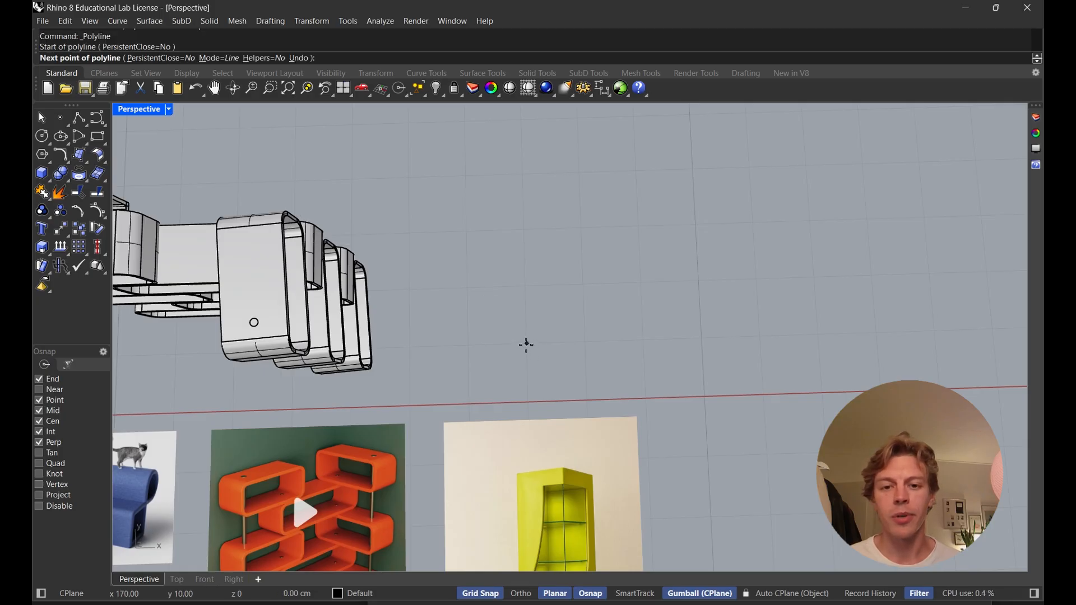
{"action": "left_click", "coordinate": [526, 283]}
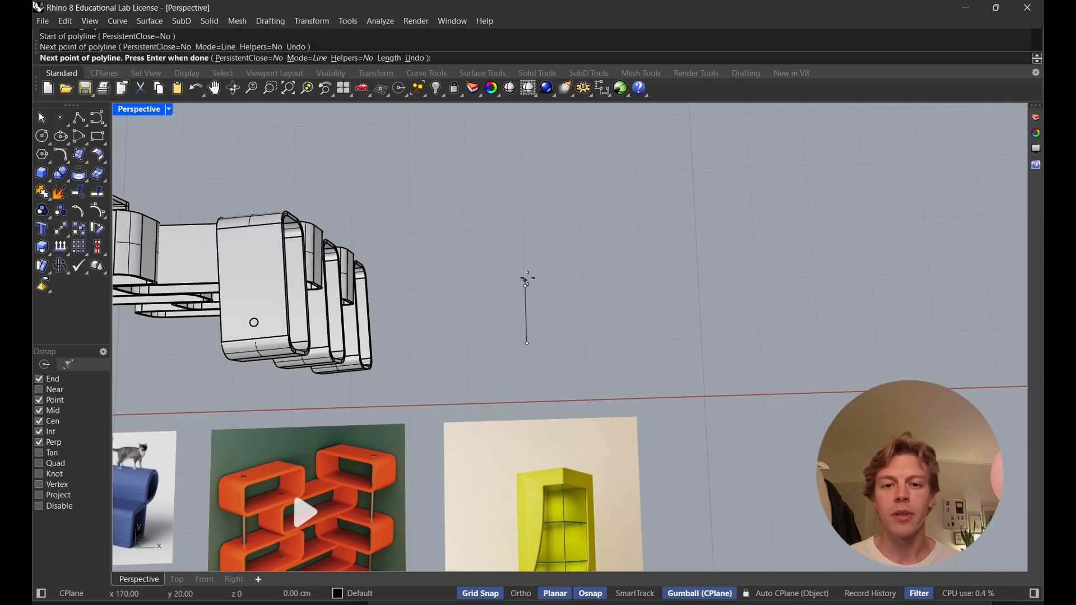
{"action": "left_click", "coordinate": [558, 218]}
{"action": "left_click", "coordinate": [557, 167]}
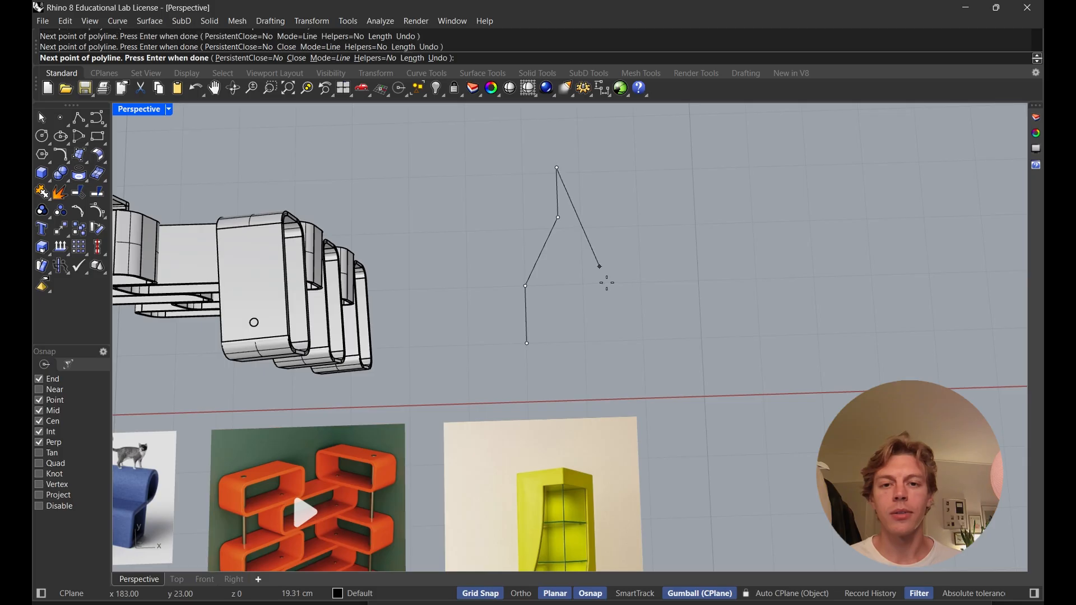
{"action": "right_click", "coordinate": [589, 267]}
{"action": "right_click_drag", "start_coordinate": [589, 281], "coordinate": [580, 249]}
{"action": "right_click", "coordinate": [576, 299]}
{"action": "key", "text": "Escape"}
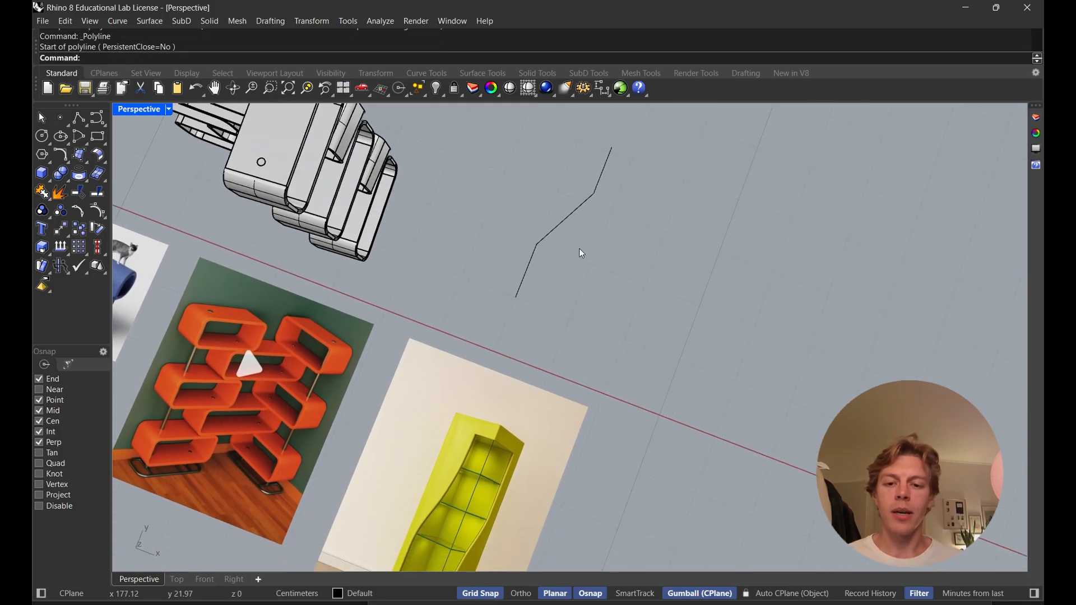
Fillet both corners of the S-shaped polyline with a radius of 10 cm
{"action": "type", "text": "Fillet"}
{"action": "key", "text": "Return"}
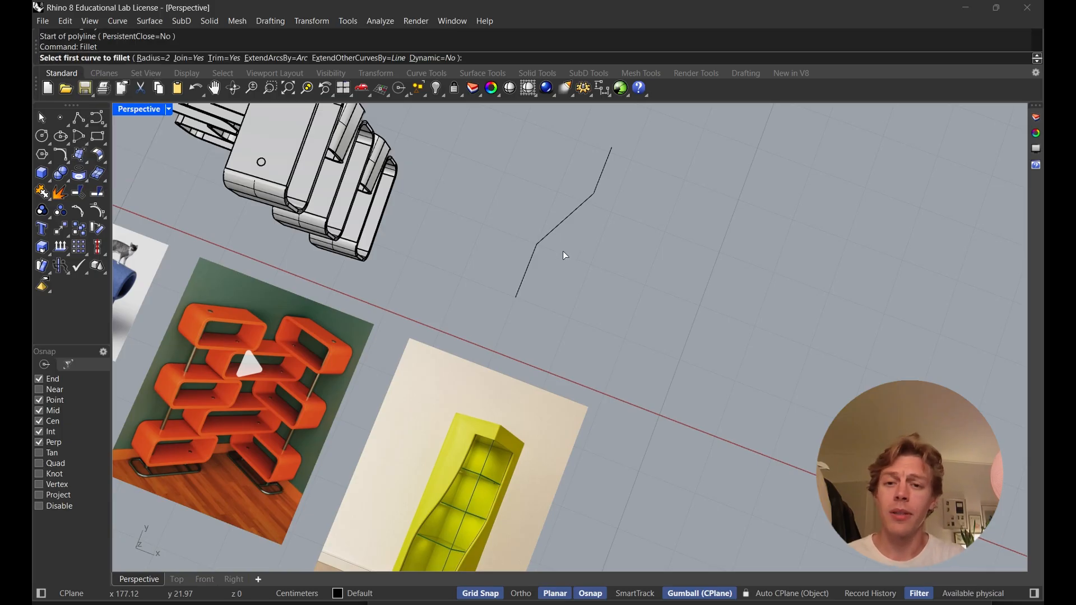
{"action": "type", "text": "10"}
{"action": "key", "text": "Return"}
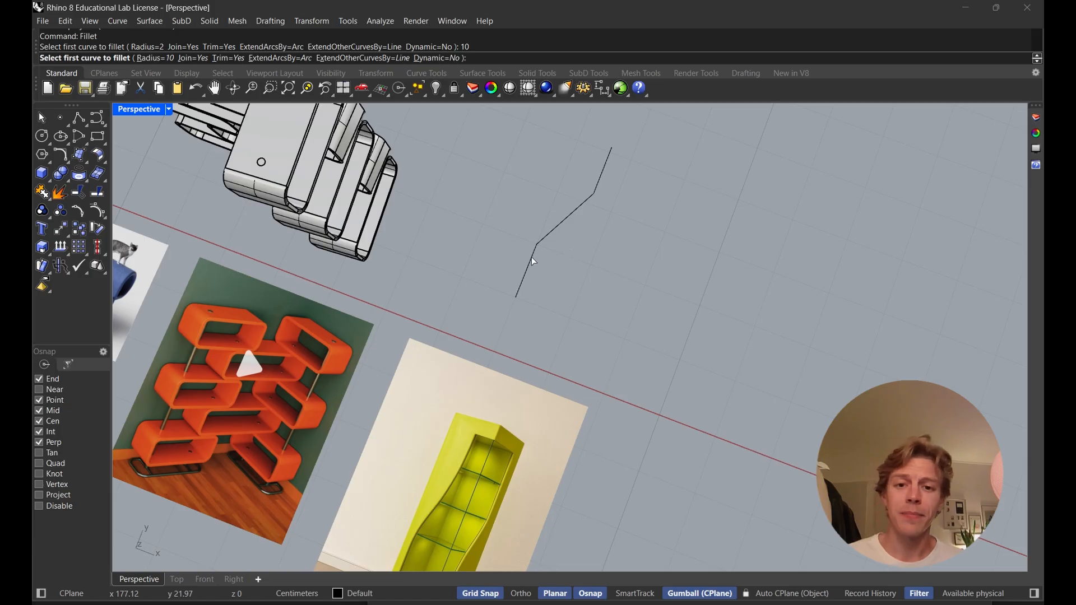
{"action": "left_click", "coordinate": [532, 257]}
{"action": "left_click", "coordinate": [553, 230]}
{"action": "scroll", "coordinate": [555, 274], "scroll_direction": "up", "scroll_amount": 3}
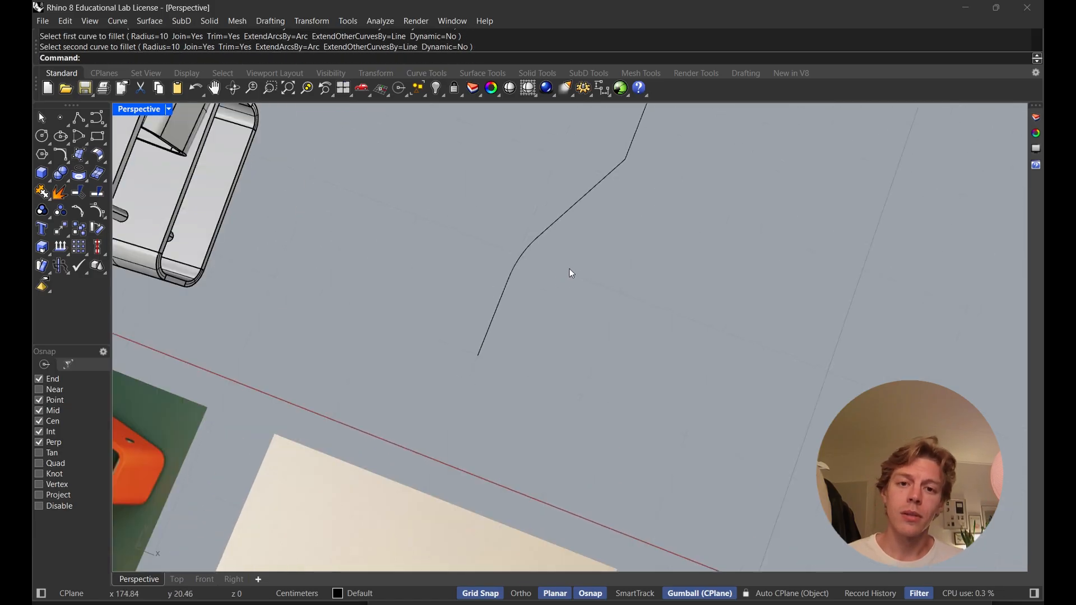
{"action": "right_click_drag", "start_coordinate": [572, 274], "coordinate": [595, 295]}
{"action": "key", "text": "Return"}
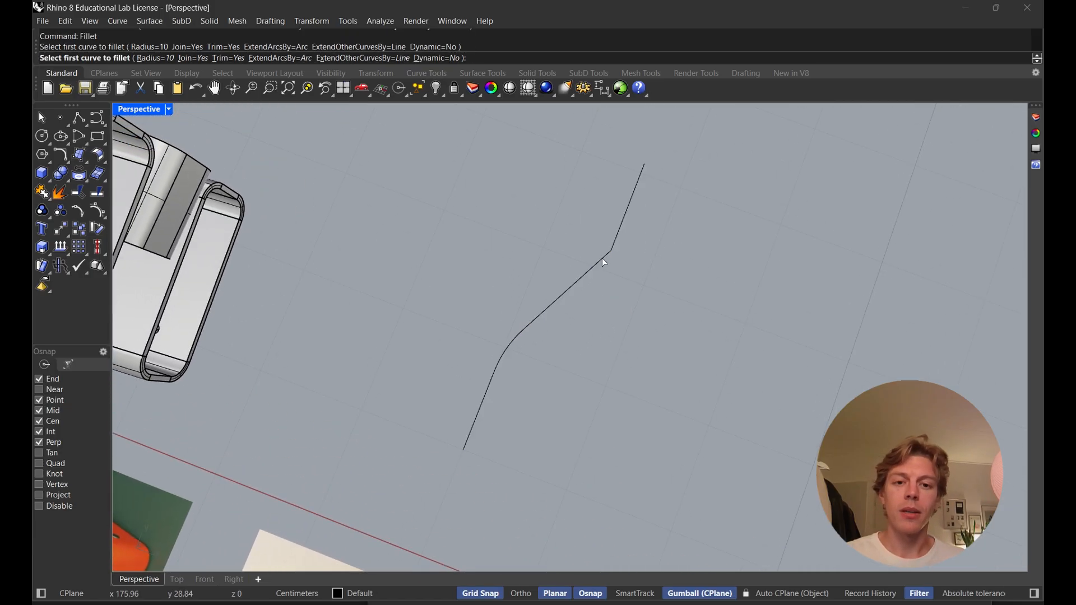
{"action": "left_click", "coordinate": [602, 259]}
{"action": "left_click", "coordinate": [618, 235]}
Duplicate the filleted S-curve in the positive X direction as the opposite edge of the cabinet's opening
{"action": "scroll", "coordinate": [638, 253], "scroll_direction": "down", "scroll_amount": 6}
{"action": "right_click_drag", "start_coordinate": [640, 263], "coordinate": [596, 325]}
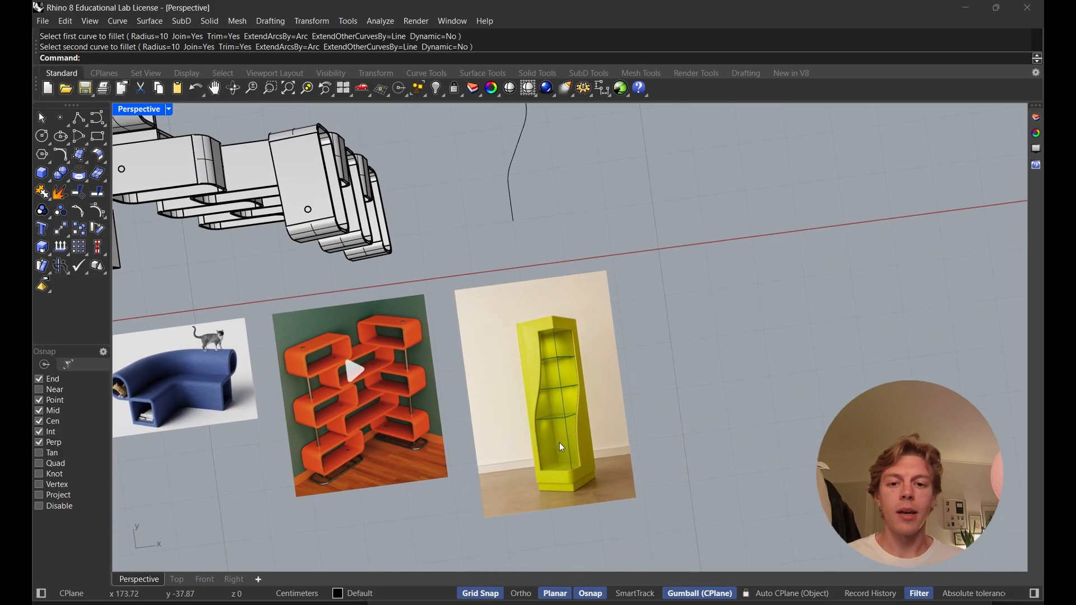
{"action": "scroll", "coordinate": [560, 447], "scroll_direction": "up", "scroll_amount": 10}
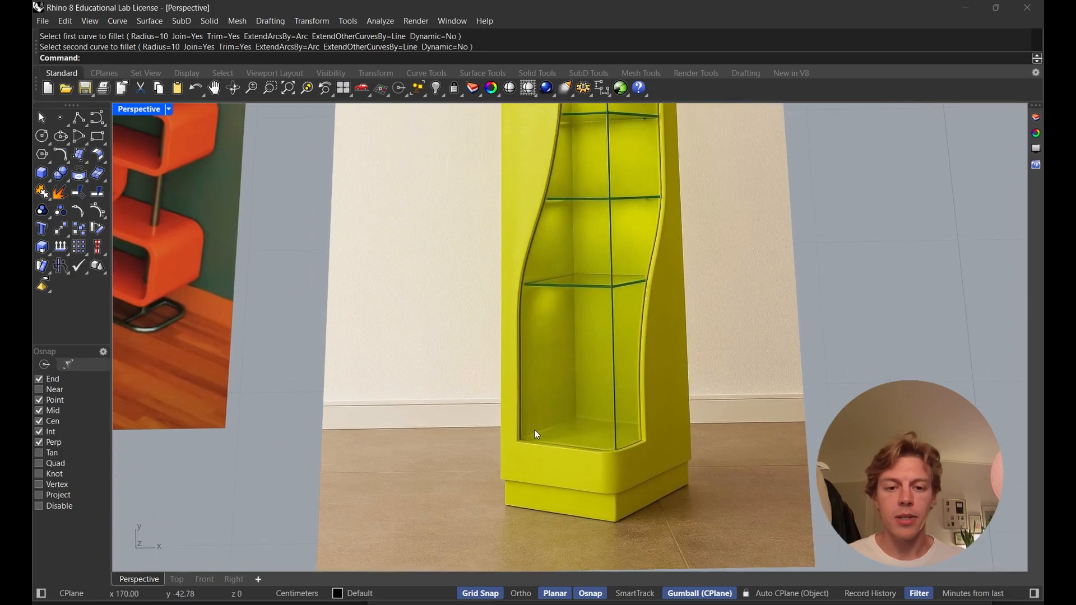
{"action": "scroll", "coordinate": [536, 435], "scroll_direction": "down", "scroll_amount": 2}
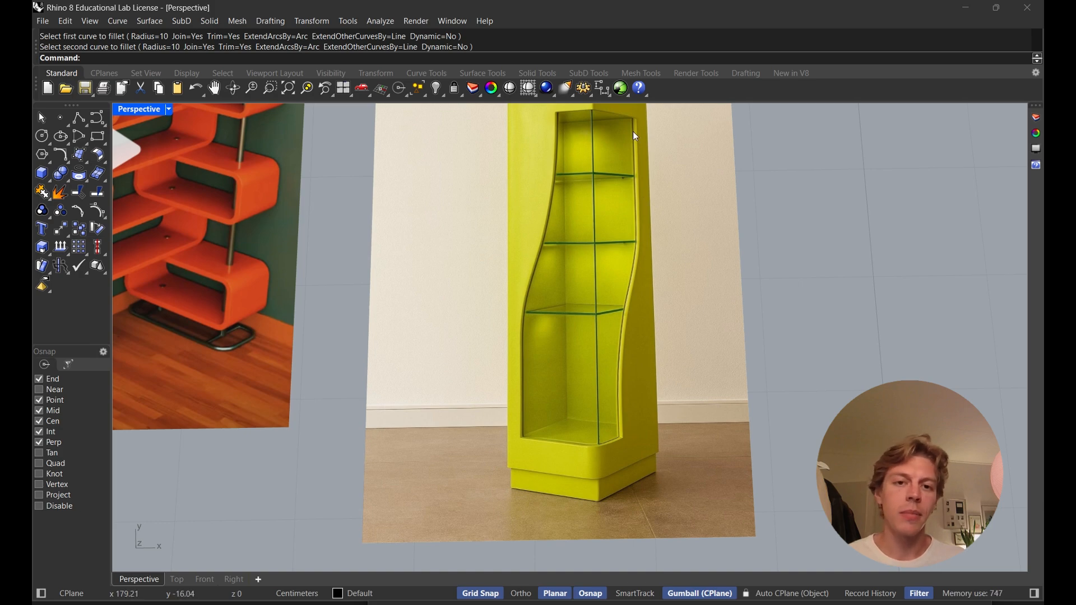
{"action": "scroll", "coordinate": [571, 436], "scroll_direction": "down", "scroll_amount": 5}
{"action": "left_click", "coordinate": [519, 250]}
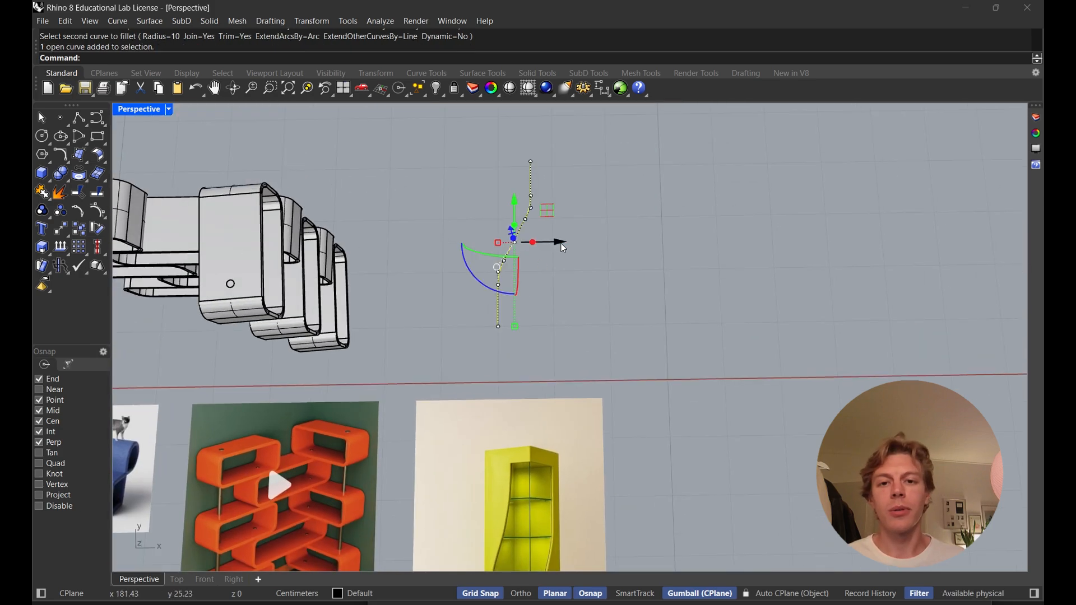
{"action": "left_click_drag", "start_coordinate": [563, 249], "coordinate": [608, 242]}
{"action": "left_click", "coordinate": [650, 329]}
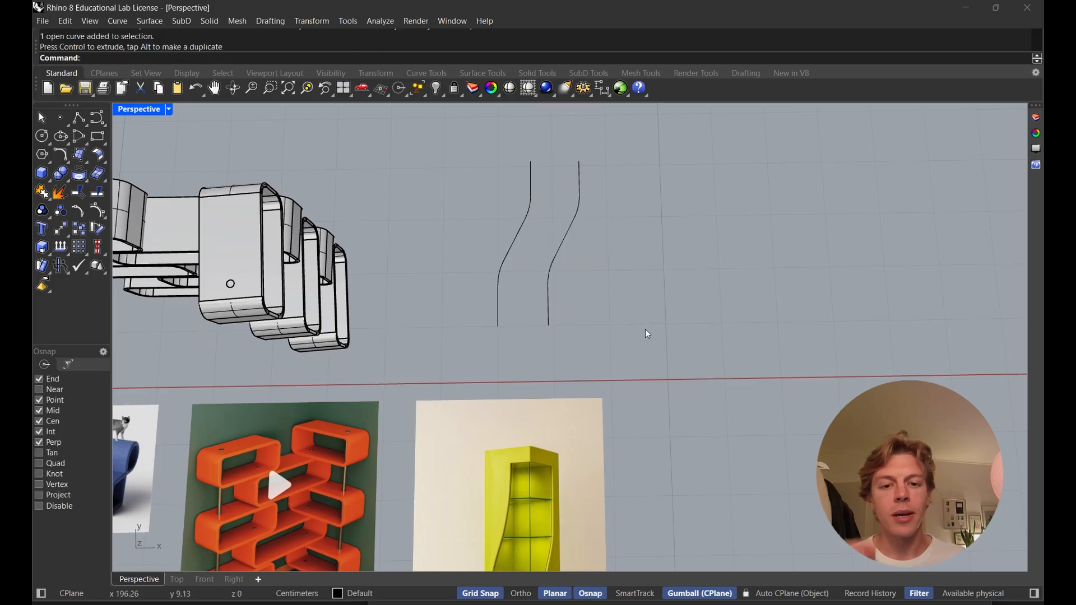
{"action": "right_click_drag", "start_coordinate": [646, 335], "coordinate": [641, 233]}
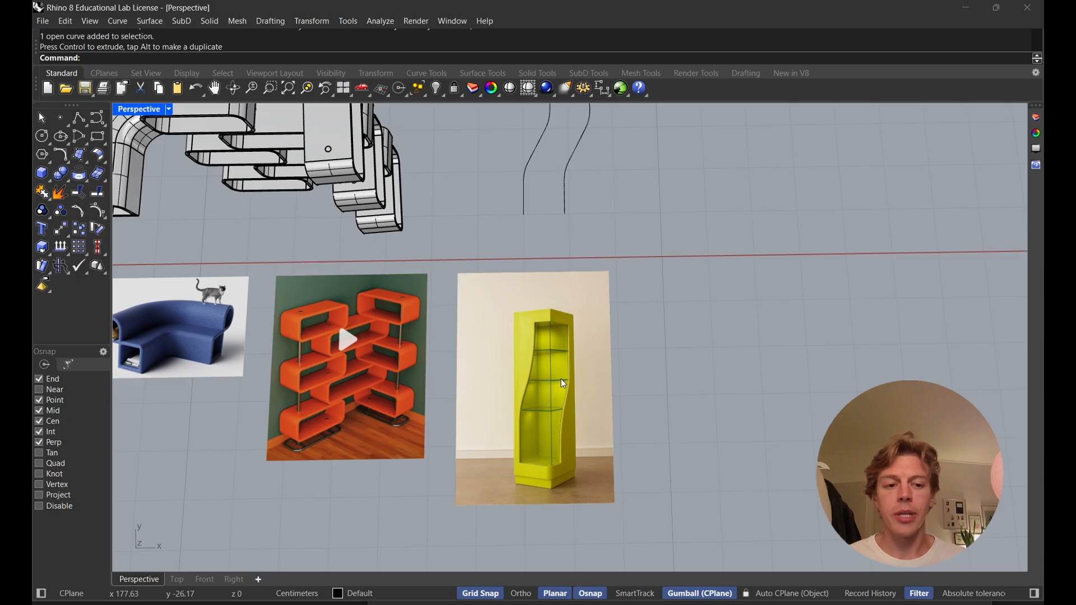
{"action": "right_click_drag", "start_coordinate": [561, 379], "coordinate": [601, 328]}
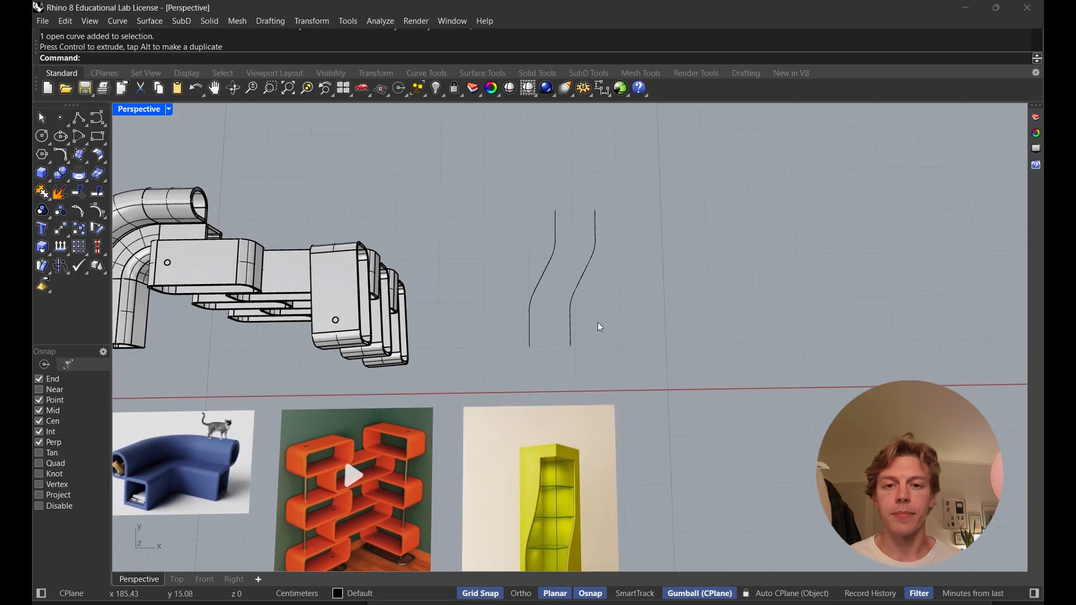
Draw a rectangle about 10 by 10 cm on the ground plane at the far ends of the S-curves as the cabinet base
{"action": "left_click", "coordinate": [98, 141]}
{"action": "right_click_drag", "start_coordinate": [354, 163], "coordinate": [538, 266]}
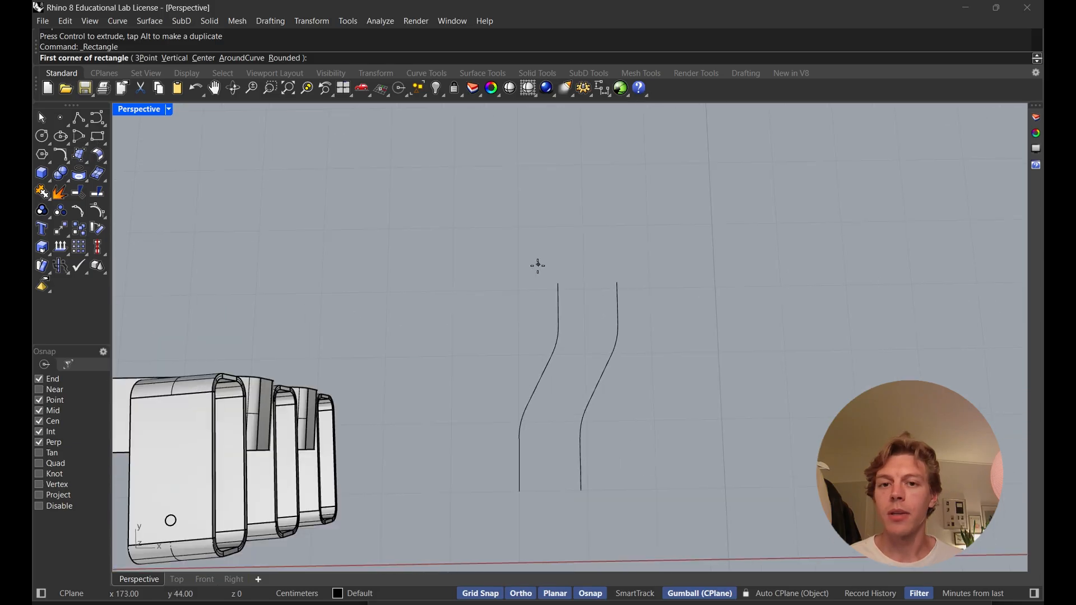
{"action": "left_click", "coordinate": [518, 228]}
{"action": "left_click", "coordinate": [584, 290]}
{"action": "right_click_drag", "start_coordinate": [634, 361], "coordinate": [577, 317]}
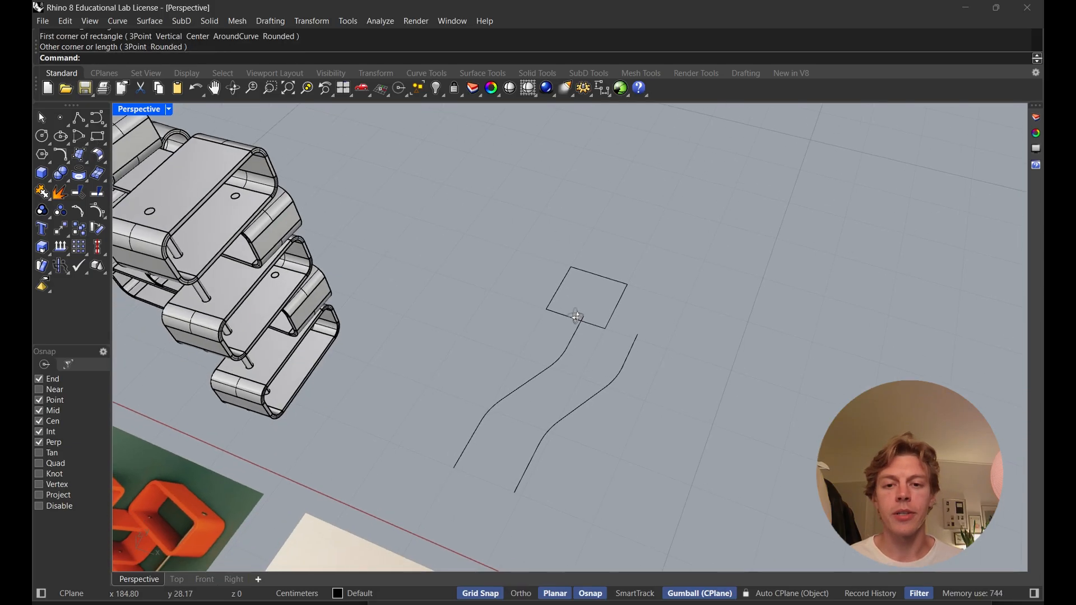
Select both S-curves and rotate them 90 degrees so they stand upright
{"action": "left_click_drag", "start_coordinate": [510, 372], "coordinate": [503, 368]}
{"action": "right_click_drag", "start_coordinate": [503, 367], "coordinate": [485, 359]}
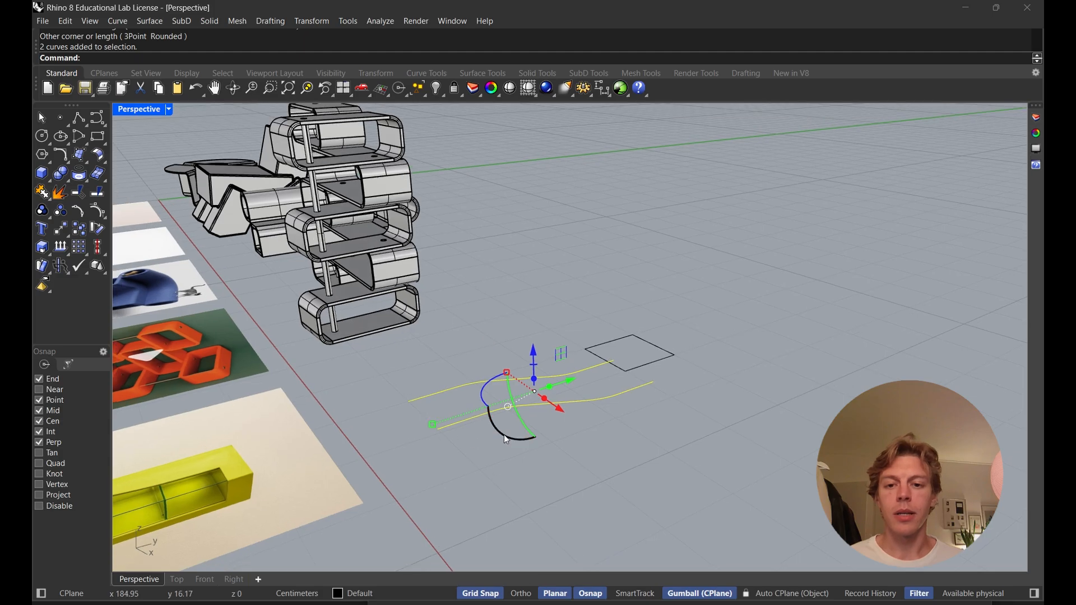
{"action": "left_click_drag", "start_coordinate": [504, 435], "coordinate": [564, 442]}
{"action": "right_click_drag", "start_coordinate": [564, 442], "coordinate": [712, 306]}
{"action": "left_click", "coordinate": [643, 474]}
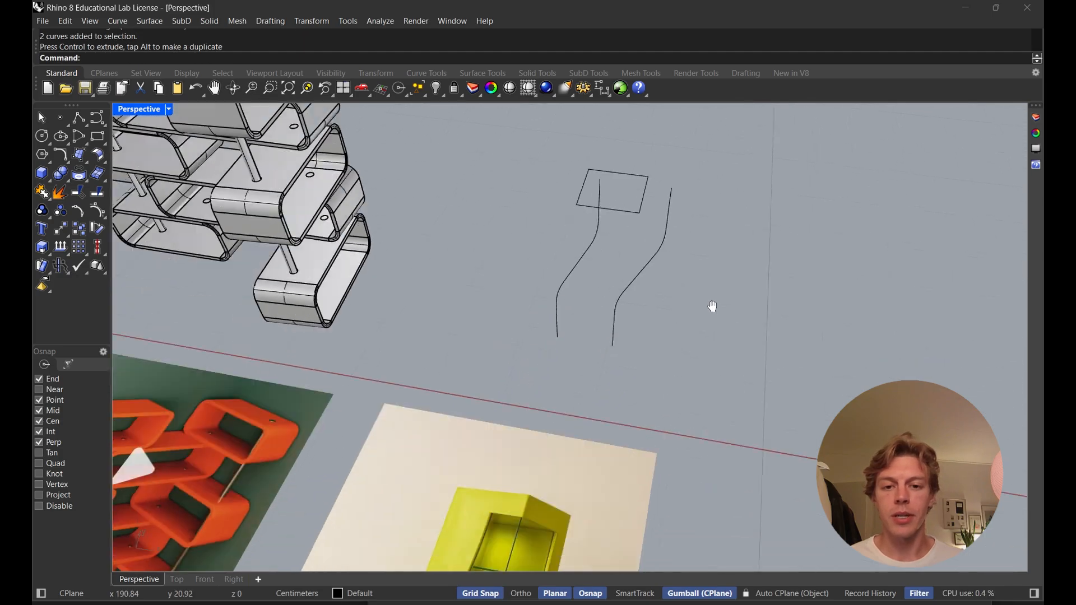
Move the first S-curve by its lower end onto the base rectangle's front edge near the left corner, with Near snapping enabled
{"action": "scroll", "coordinate": [709, 331], "scroll_direction": "down", "scroll_amount": 3}
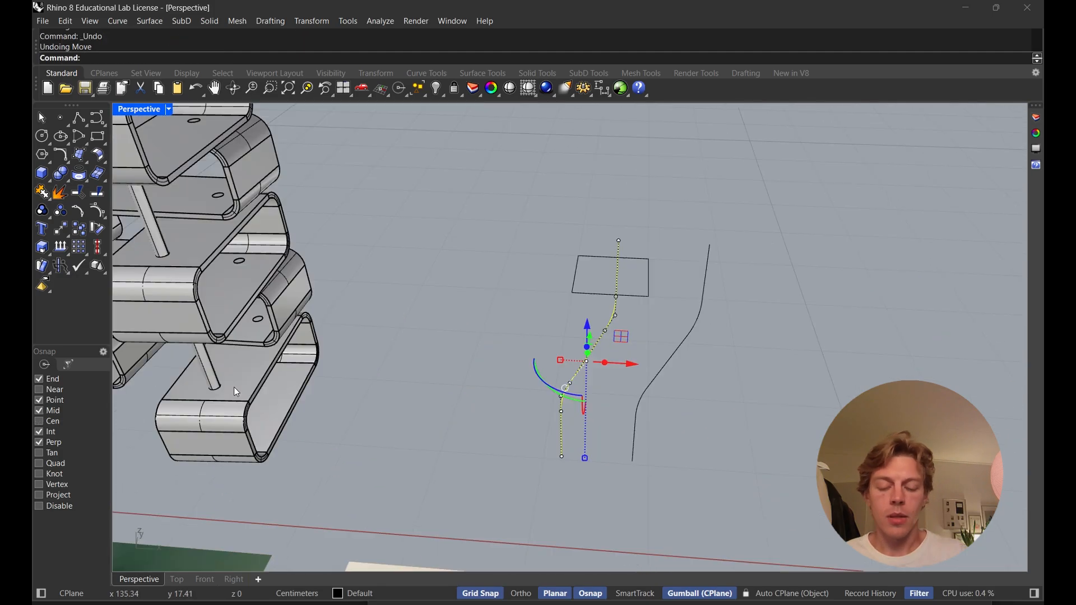
{"action": "type", "text": "Move"}
{"action": "key", "text": "Return"}
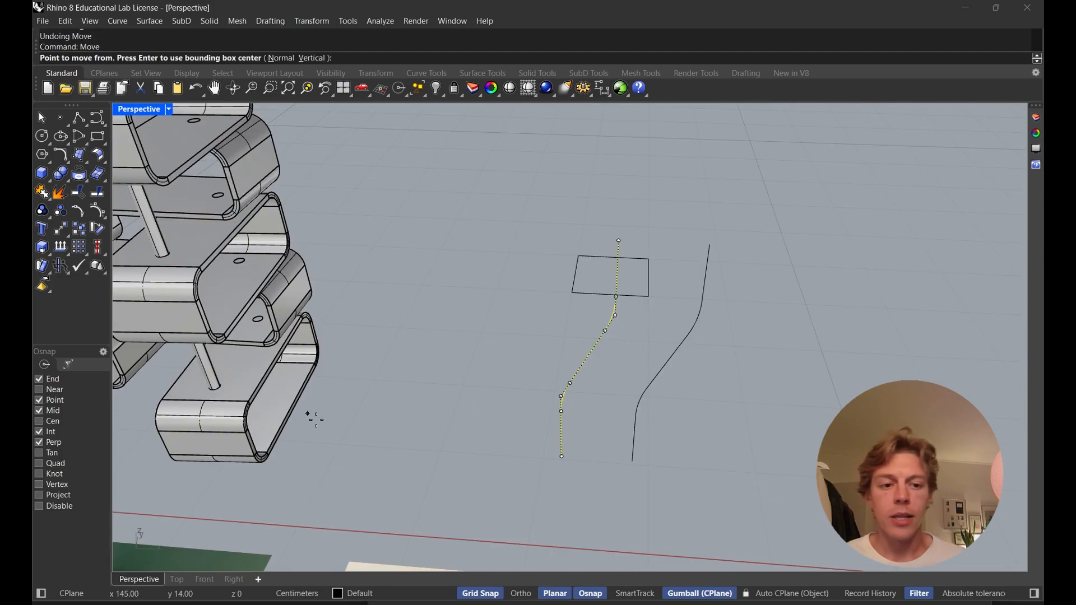
{"action": "left_click", "coordinate": [562, 456]}
{"action": "scroll", "coordinate": [509, 416], "scroll_direction": "up", "scroll_amount": 5}
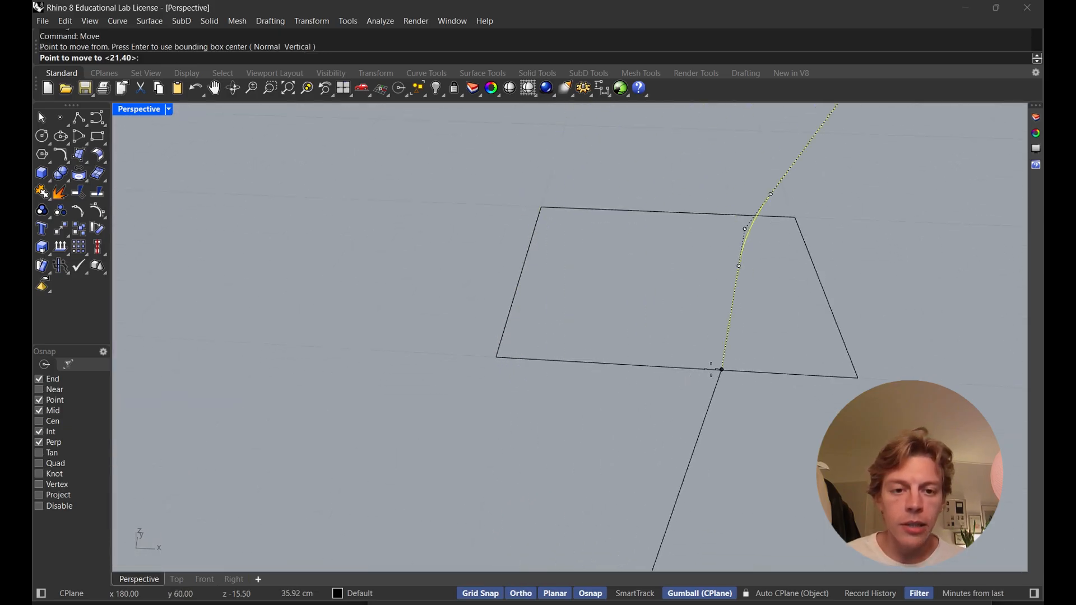
{"action": "left_click", "coordinate": [39, 390]}
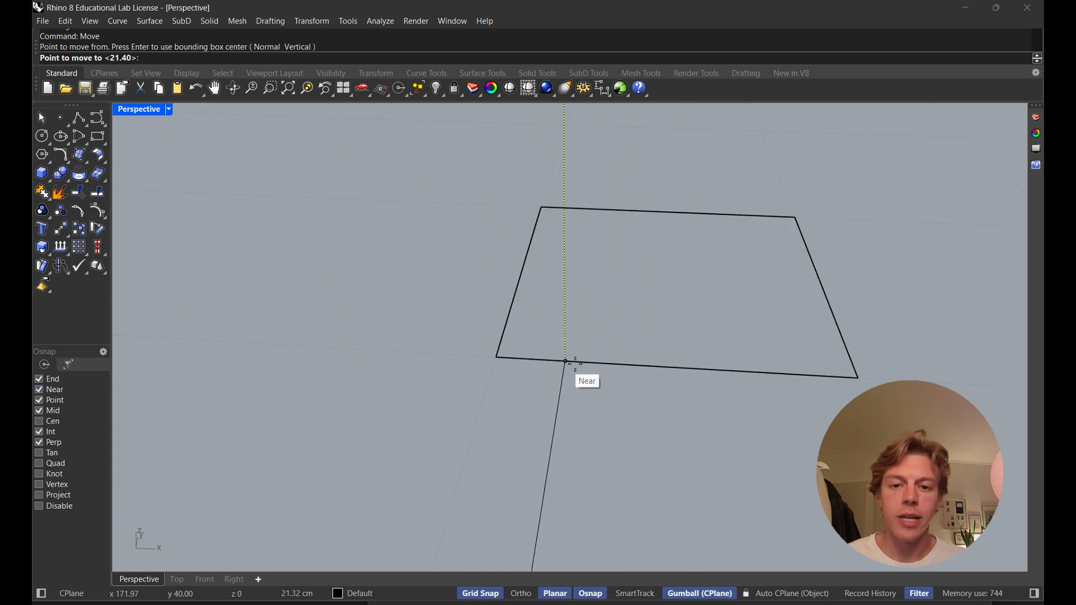
{"action": "left_click", "coordinate": [539, 360]}
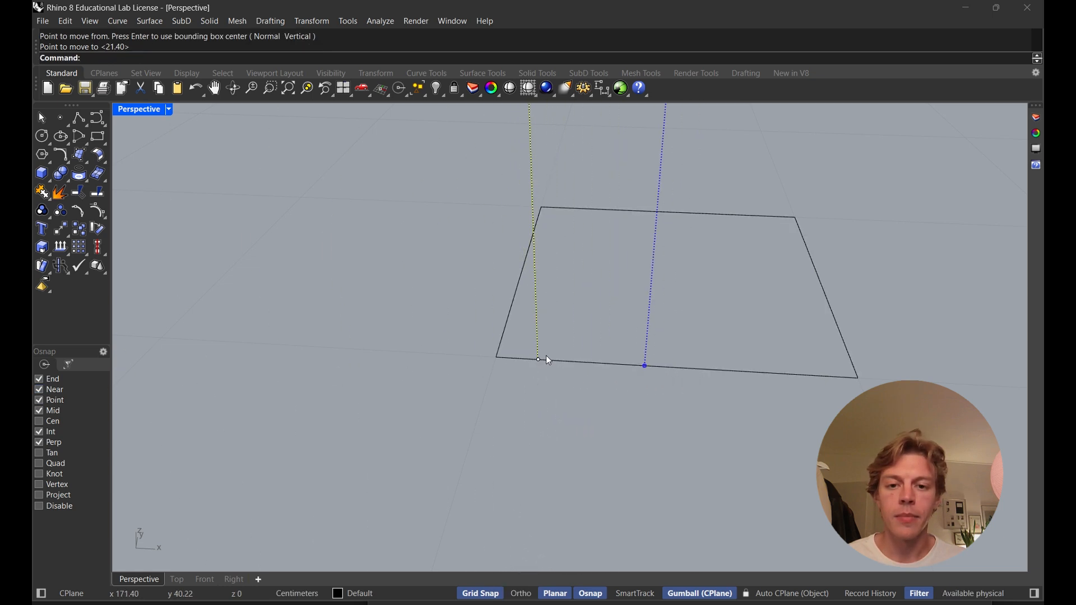
Move the second S-curve by its lower end onto the base rectangle's front right corner
{"action": "scroll", "coordinate": [668, 337], "scroll_direction": "down", "scroll_amount": 12}
{"action": "right_click_drag", "start_coordinate": [635, 356], "coordinate": [571, 398]}
{"action": "type", "text": "Move"}
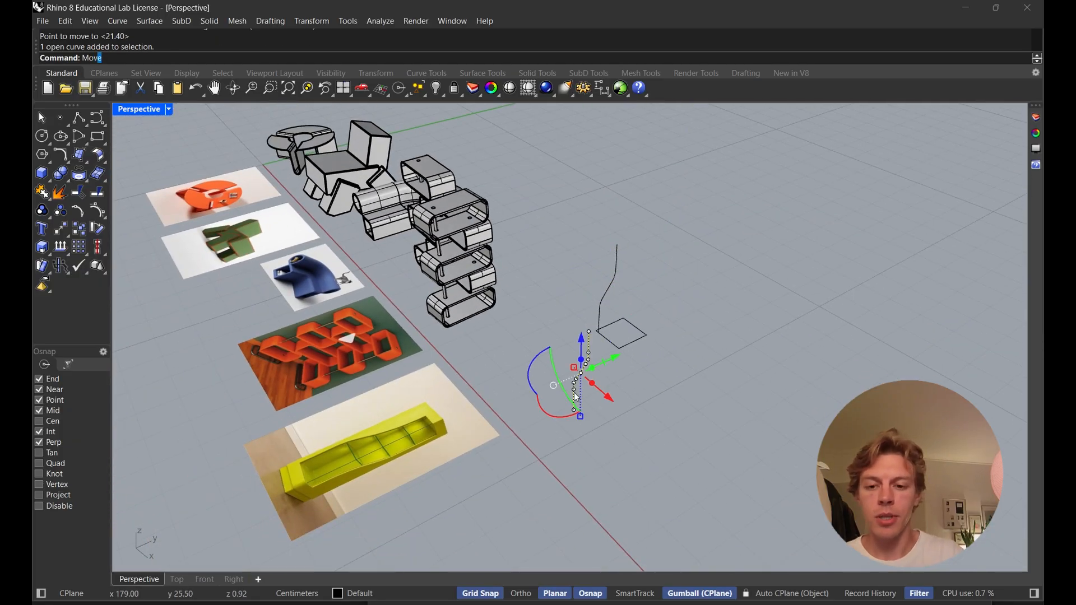
{"action": "key", "text": "Return"}
{"action": "left_click", "coordinate": [574, 410]}
{"action": "scroll", "coordinate": [631, 357], "scroll_direction": "up", "scroll_amount": 5}
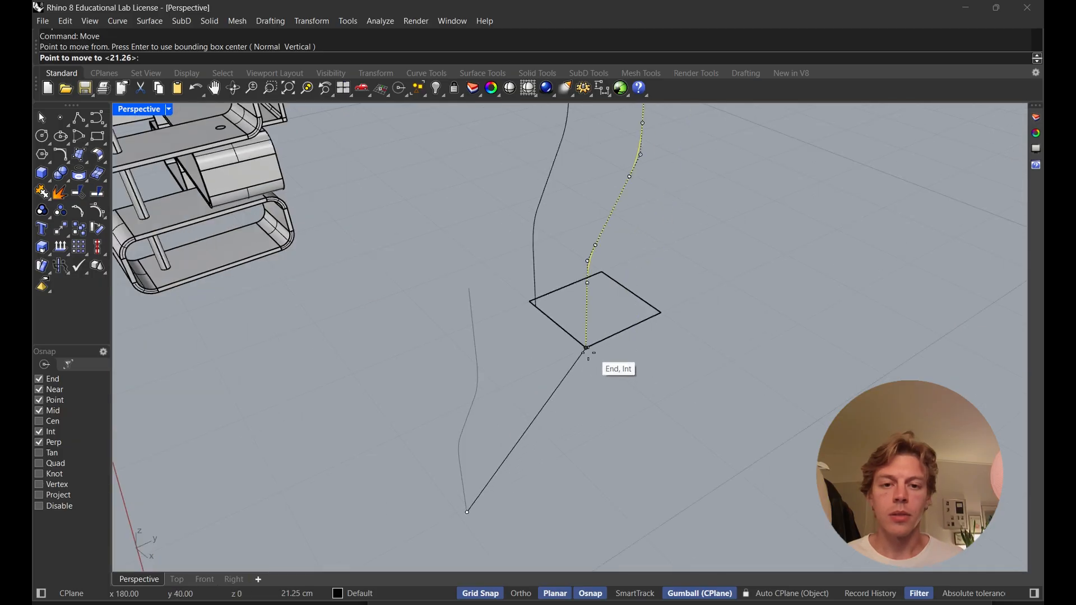
{"action": "left_click", "coordinate": [584, 354]}
{"action": "right_click_drag", "start_coordinate": [584, 354], "coordinate": [511, 399]}
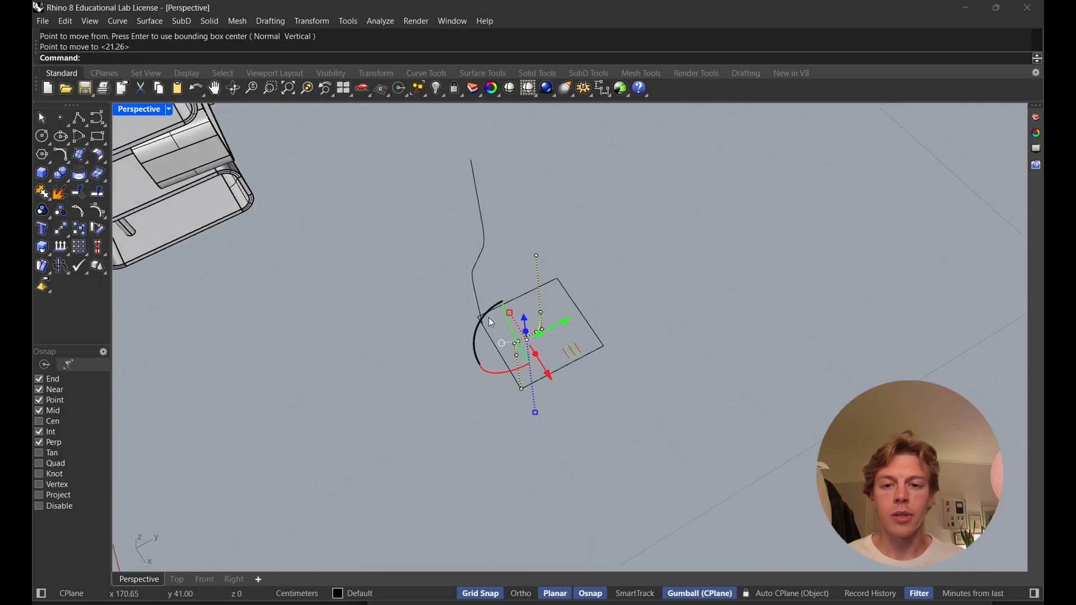
Rotate the second S-curve 90 degrees about the vertical axis and move its lower end onto the base's right side edge near the front corner
{"action": "left_click_drag", "start_coordinate": [490, 322], "coordinate": [466, 385]}
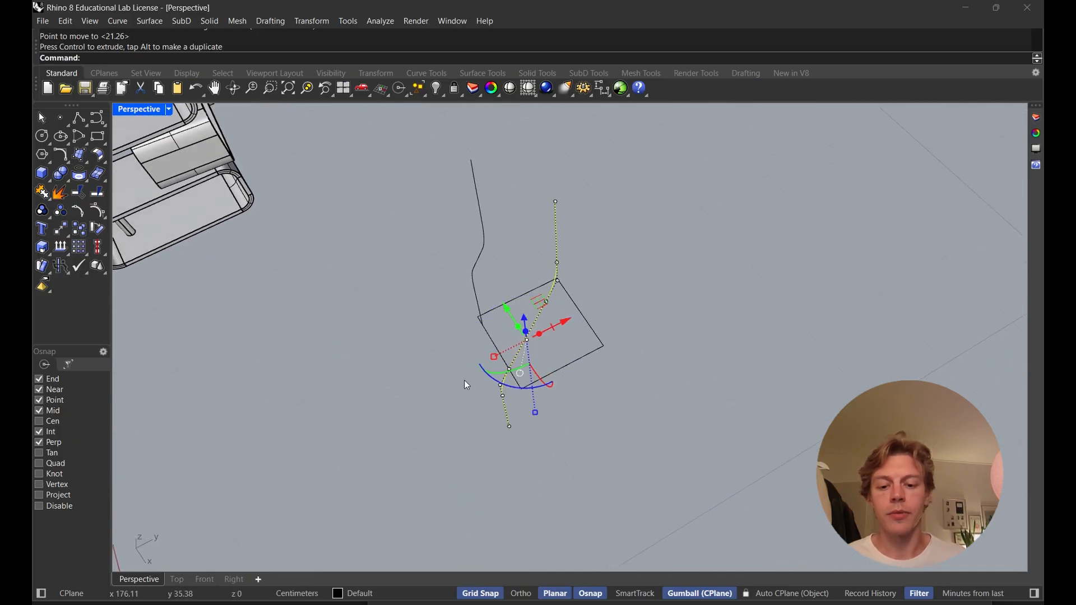
{"action": "type", "text": "Move"}
{"action": "key", "text": "Return"}
{"action": "left_click", "coordinate": [509, 428]}
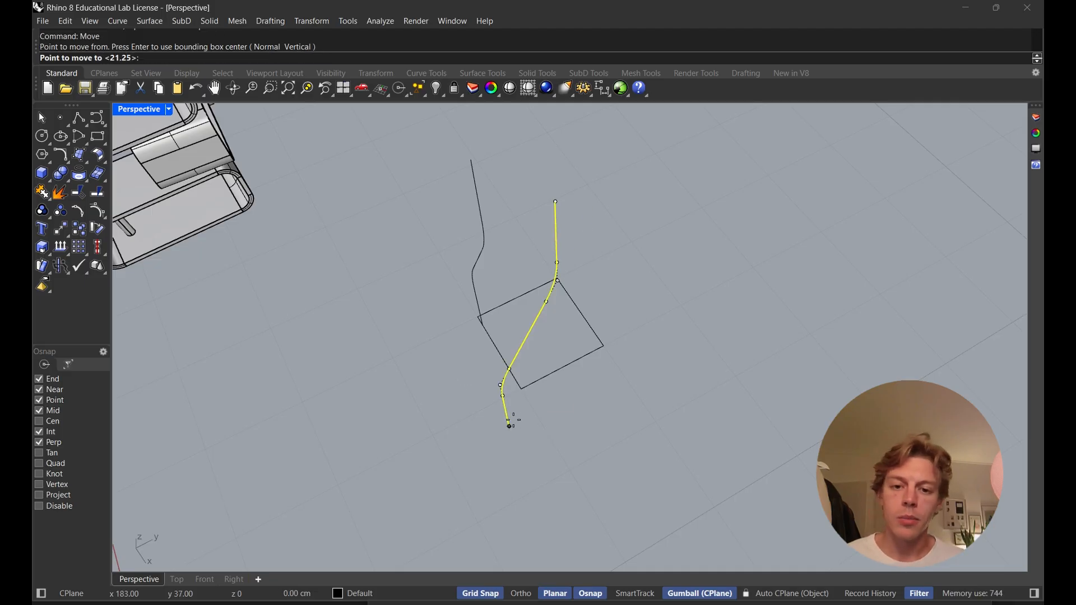
{"action": "left_click", "coordinate": [536, 381]}
{"action": "right_click_drag", "start_coordinate": [566, 384], "coordinate": [675, 388]}
{"action": "left_click", "coordinate": [675, 389]}
Duplicate the base rectangle about 31 cm straight up to the top ends of the S-curves
{"action": "left_click", "coordinate": [638, 389]}
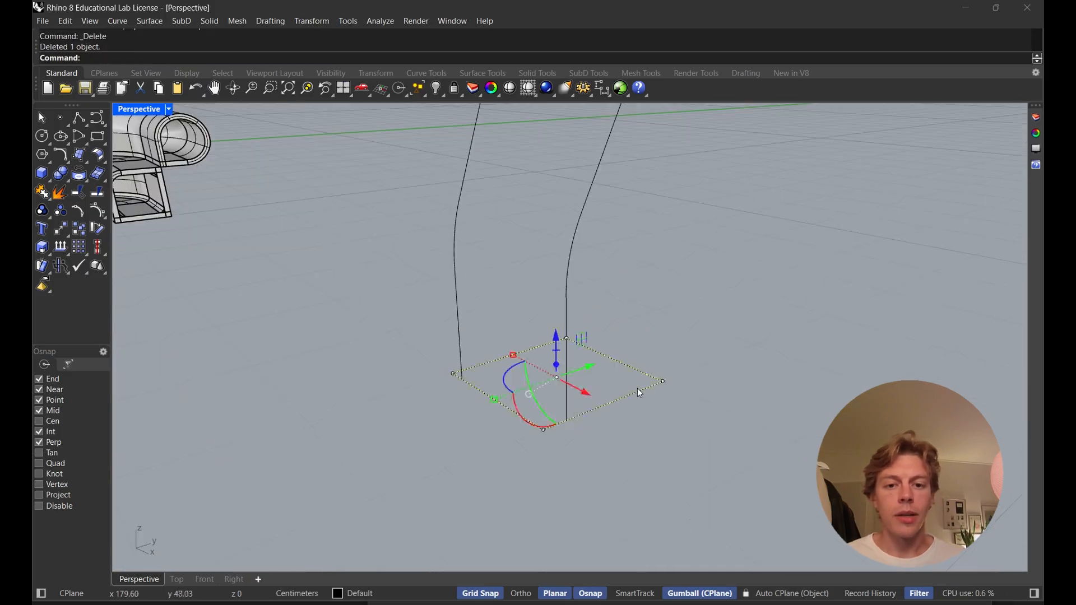
{"action": "scroll", "coordinate": [667, 328], "scroll_direction": "down", "scroll_amount": 4}
{"action": "right_click_drag", "start_coordinate": [579, 311], "coordinate": [559, 401], "text": "shift"}
{"action": "left_click_drag", "start_coordinate": [547, 442], "coordinate": [548, 416], "text": "alt"}
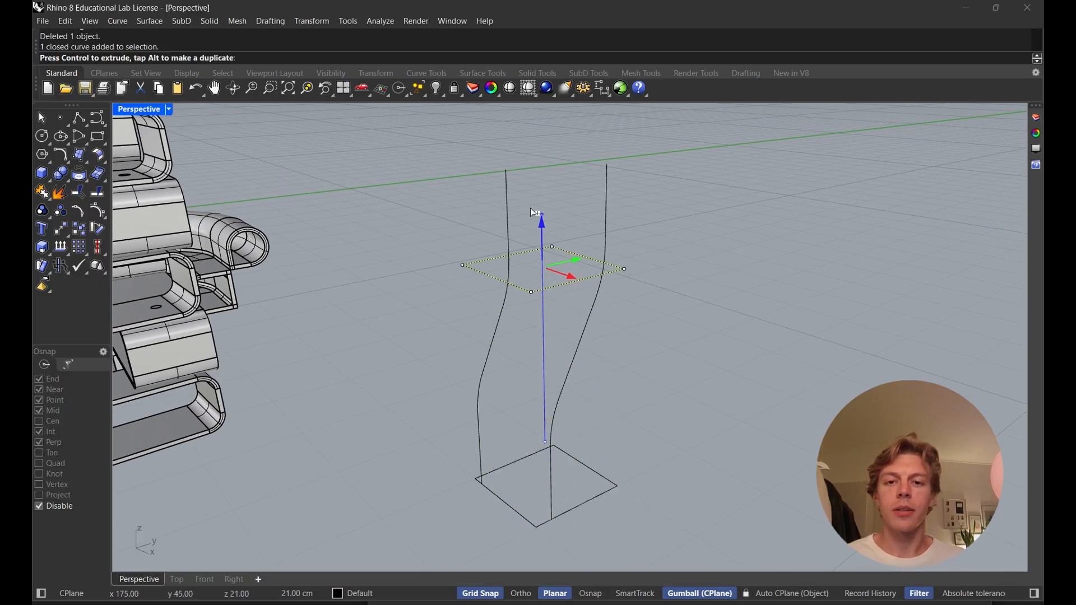
{"action": "left_click_drag", "start_coordinate": [523, 123], "coordinate": [523, 107], "text": "alt"}
{"action": "left_click", "coordinate": [678, 256]}
Fill the top and base rectangles with planar surfaces
{"action": "right_click_drag", "start_coordinate": [678, 256], "coordinate": [611, 358]}
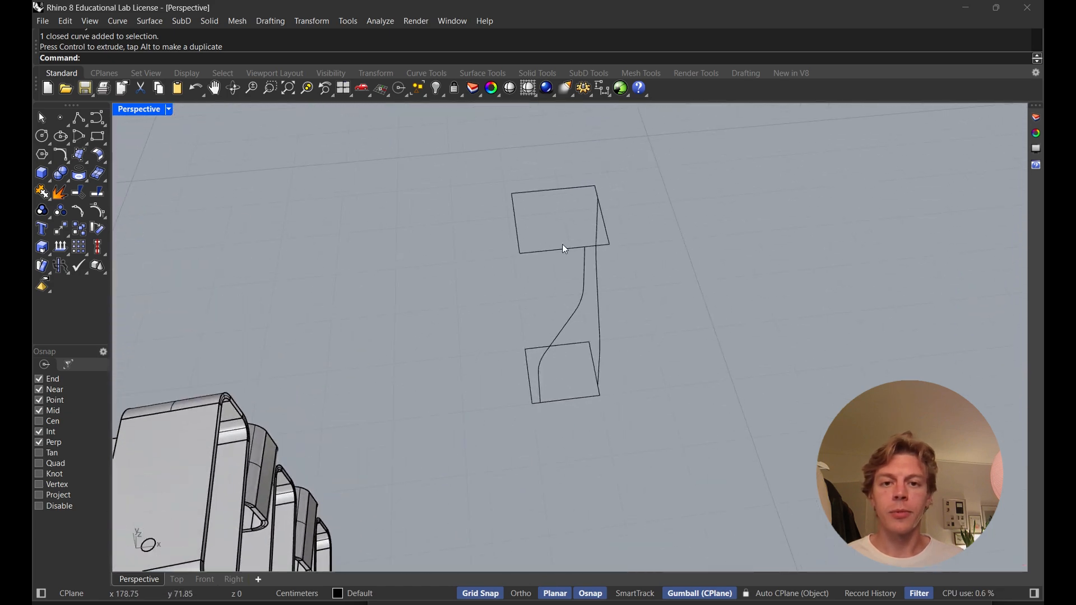
{"action": "left_click", "coordinate": [564, 247]}
{"action": "type", "text": "PlanarSrf"}
{"action": "key", "text": "Return"}
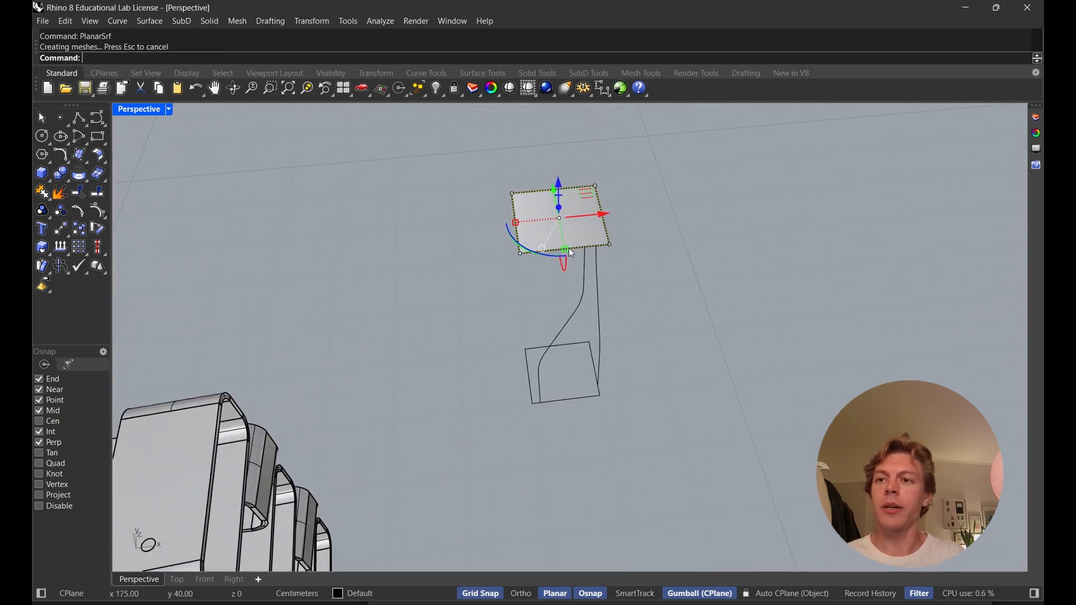
{"action": "left_click", "coordinate": [578, 342]}
{"action": "key", "text": "Return"}
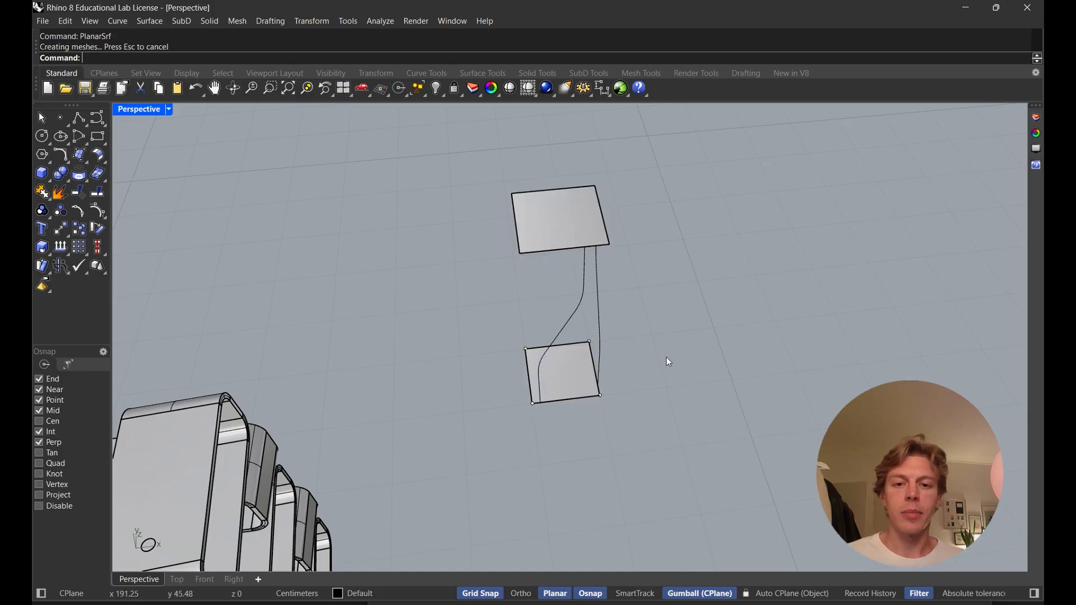
Create the cabinet's left side wall as a four-corner surface between the base and top rectangles
{"action": "right_click_drag", "start_coordinate": [667, 358], "coordinate": [463, 308]}
{"action": "left_click", "coordinate": [82, 159]}
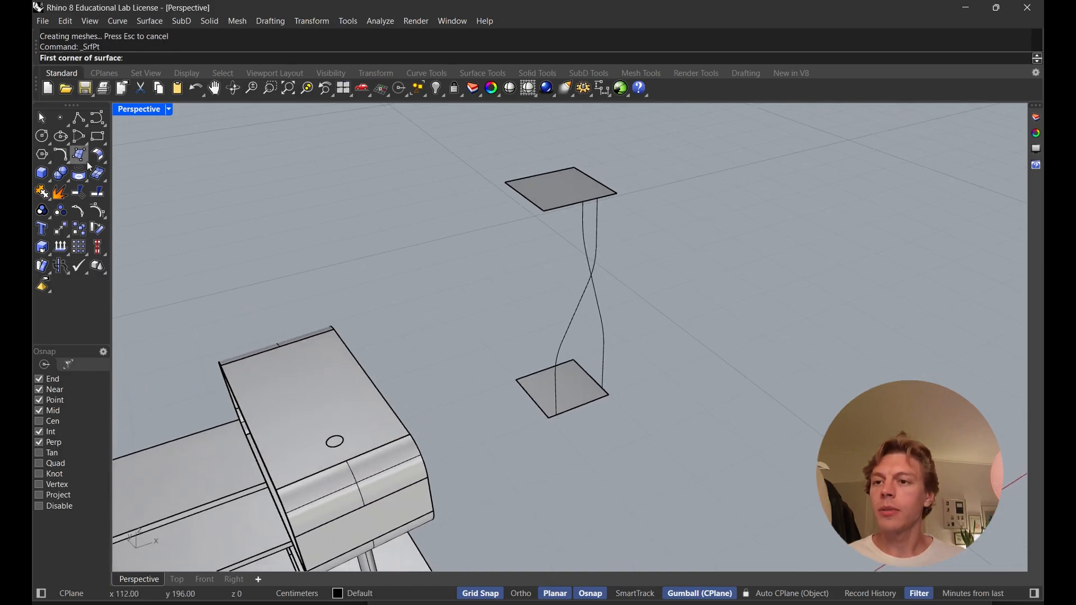
{"action": "left_click", "coordinate": [516, 382]}
{"action": "left_click", "coordinate": [550, 418]}
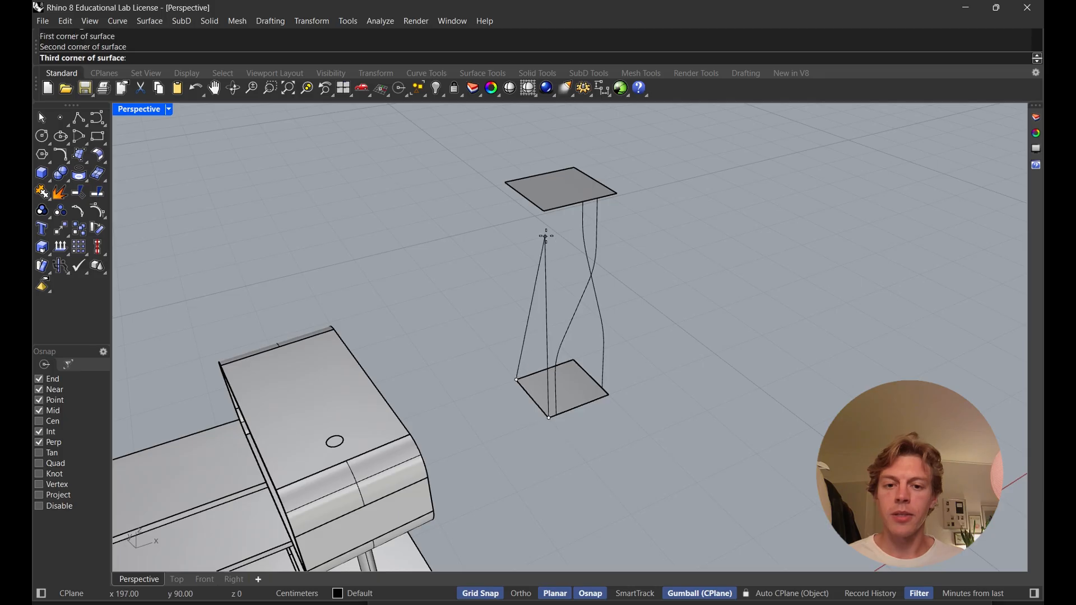
{"action": "left_click", "coordinate": [545, 211]}
{"action": "left_click", "coordinate": [507, 183]}
{"action": "right_click_drag", "start_coordinate": [612, 291], "coordinate": [434, 259]}
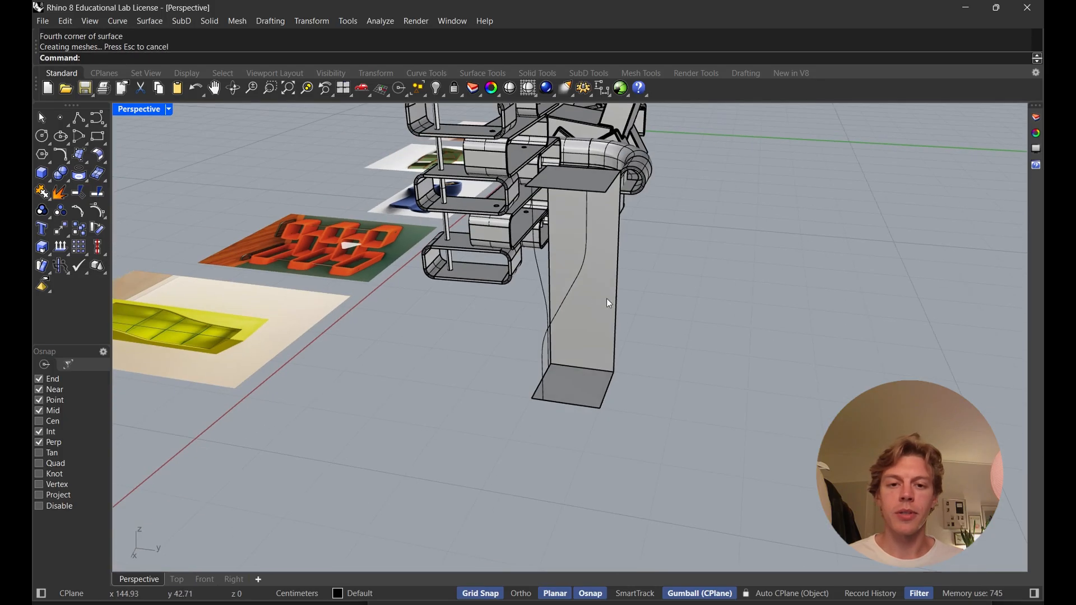
Create the cabinet's back wall as a four-corner surface between the rear edges of the base and top
{"action": "right_click_drag", "start_coordinate": [623, 178], "coordinate": [556, 199]}
{"action": "left_click", "coordinate": [574, 218]}
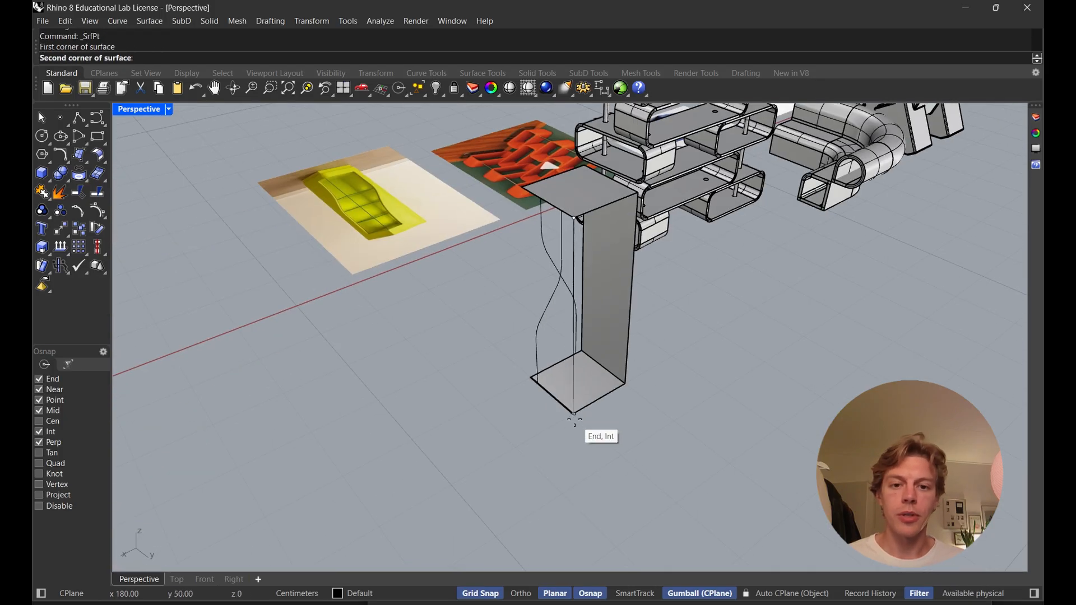
{"action": "left_click", "coordinate": [574, 414]}
{"action": "left_click", "coordinate": [625, 384]}
{"action": "left_click", "coordinate": [637, 193]}
{"action": "right_click_drag", "start_coordinate": [638, 193], "coordinate": [583, 352]}
{"action": "scroll", "coordinate": [610, 346], "scroll_direction": "up", "scroll_amount": 4}
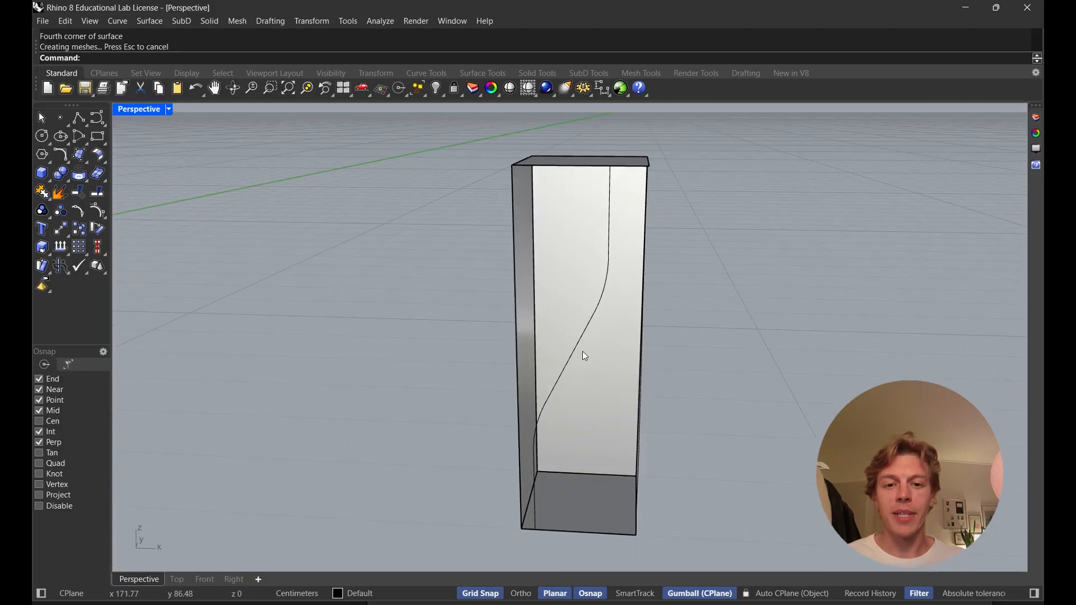
{"action": "left_click", "coordinate": [572, 345]}
{"action": "right_click_drag", "start_coordinate": [429, 199], "coordinate": [448, 257]}
{"action": "left_click", "coordinate": [486, 277]}
{"action": "left_click", "coordinate": [447, 222]}
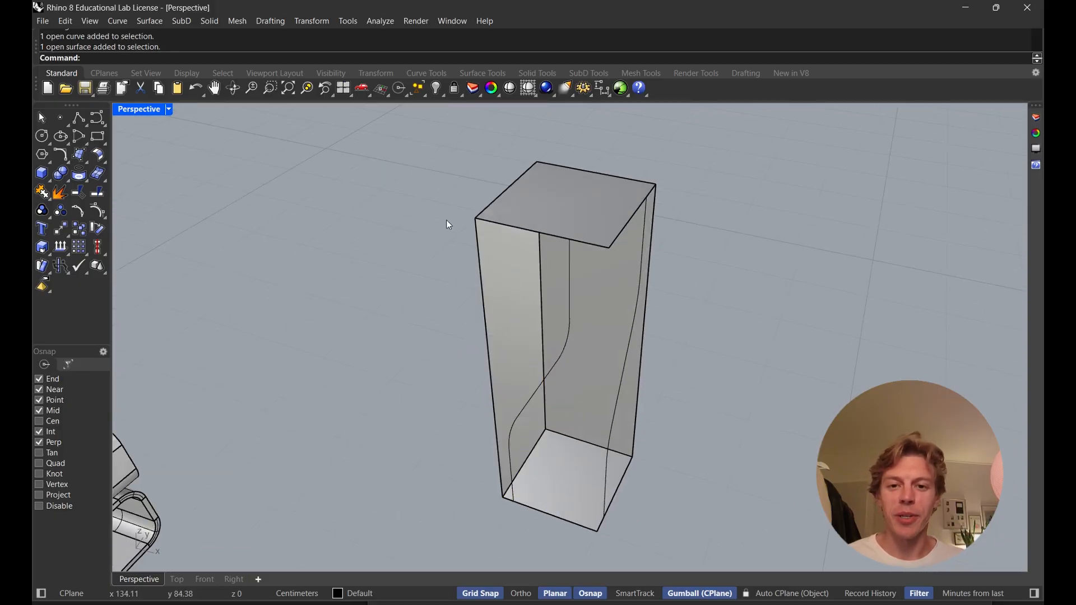
{"action": "left_click", "coordinate": [530, 231]}
{"action": "left_click", "coordinate": [456, 241]}
{"action": "left_click", "coordinate": [483, 235]}
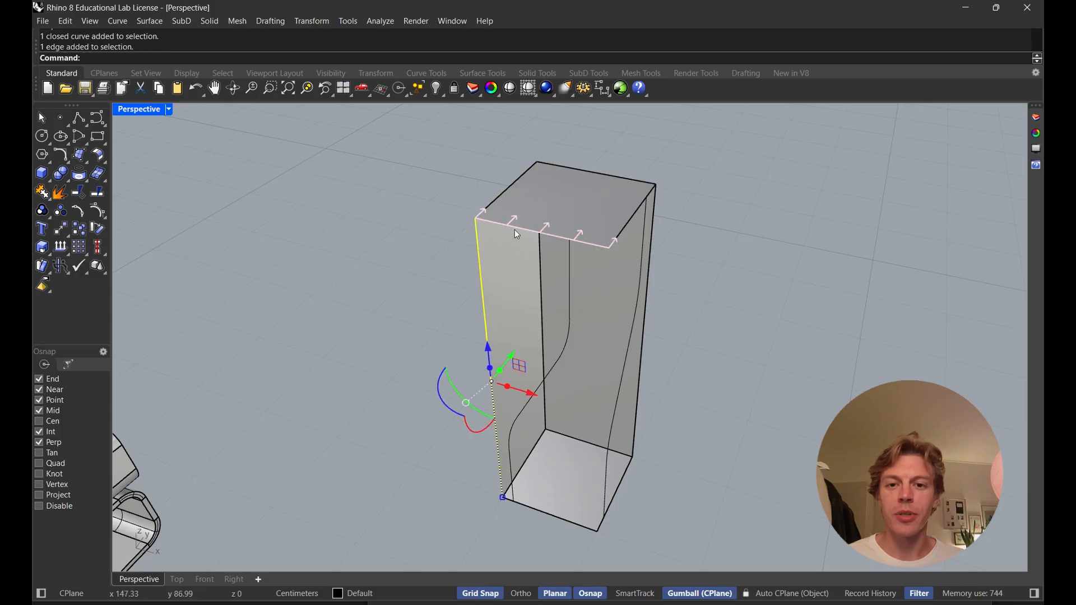
{"action": "left_click", "coordinate": [392, 305]}
{"action": "right_click_drag", "start_coordinate": [399, 310], "coordinate": [421, 247]}
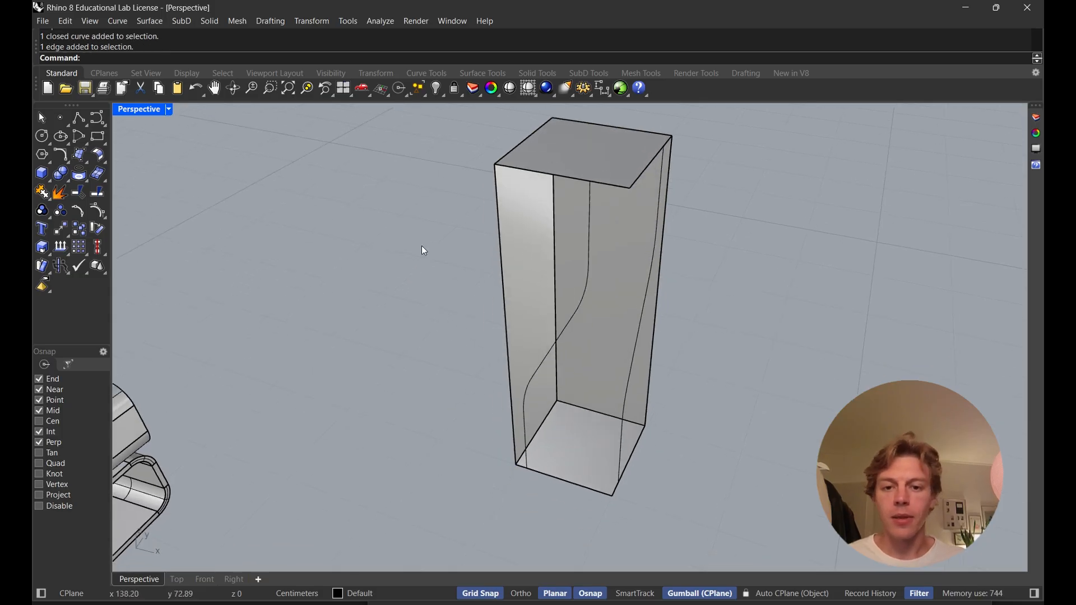
Draw a polyline from the front S-curve's top end through the upper and lower left cabinet corners to the curve's bottom end
{"action": "left_click", "coordinate": [79, 118]}
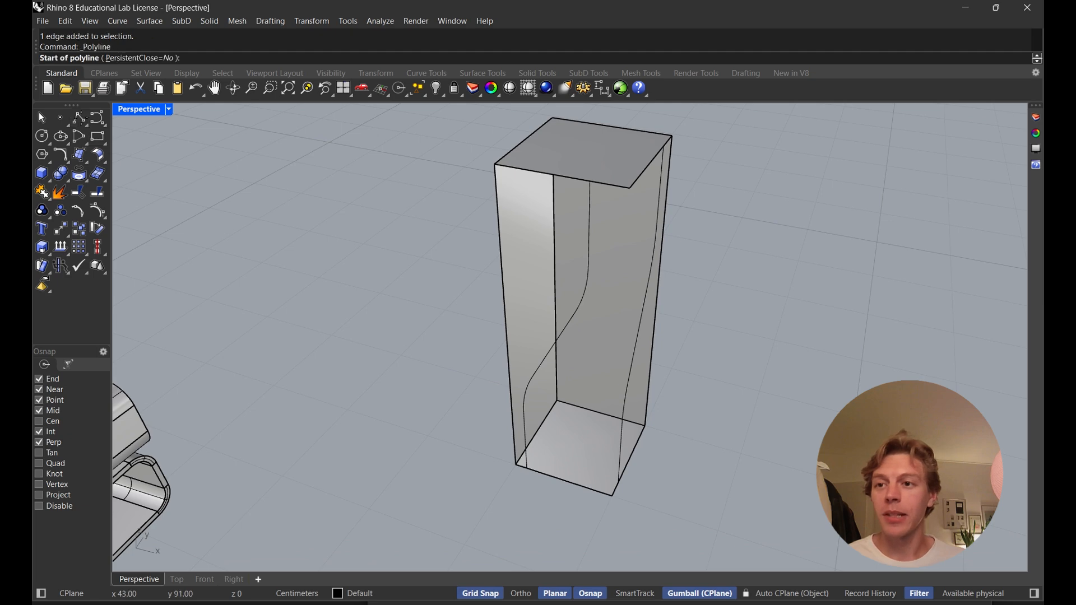
{"action": "left_click", "coordinate": [585, 182]}
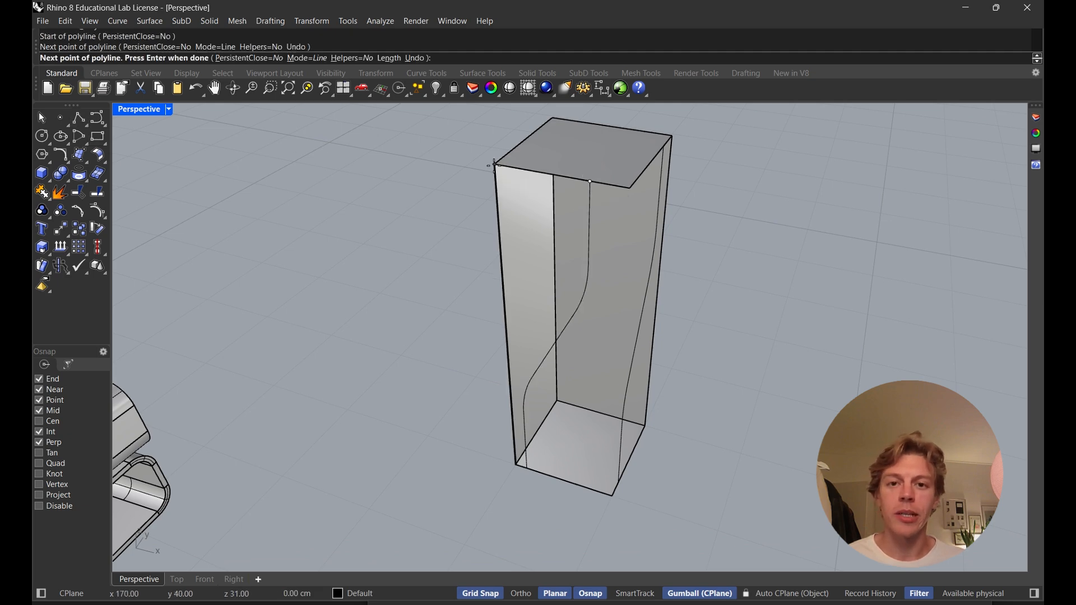
{"action": "left_click", "coordinate": [517, 465]}
{"action": "left_click", "coordinate": [528, 470]}
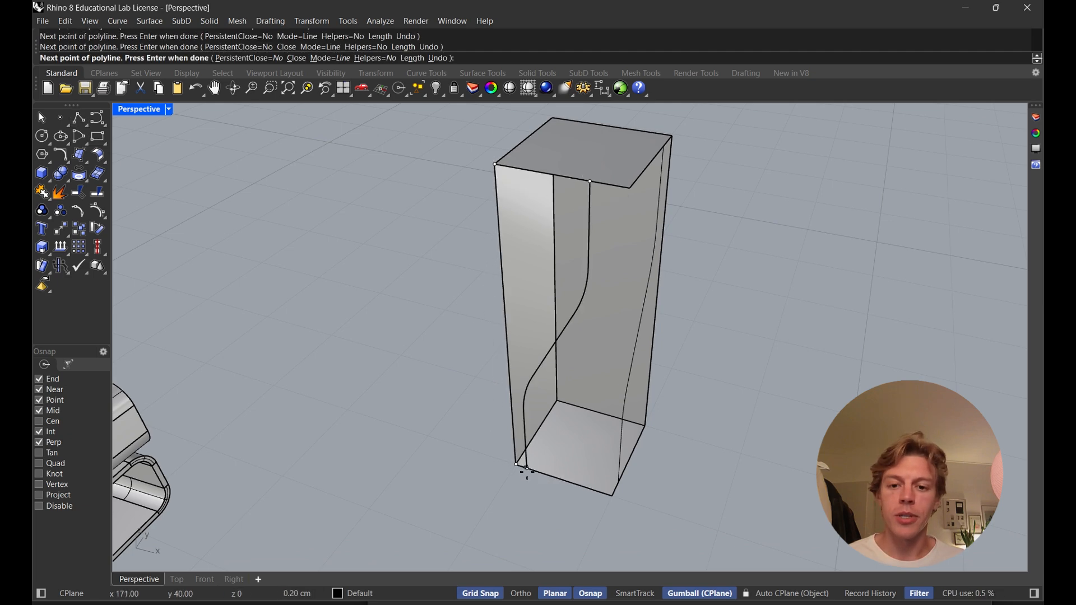
{"action": "key", "text": "Return"}
Join the new polyline with the front S-curve into one closed outline
{"action": "left_click", "coordinate": [519, 466]}
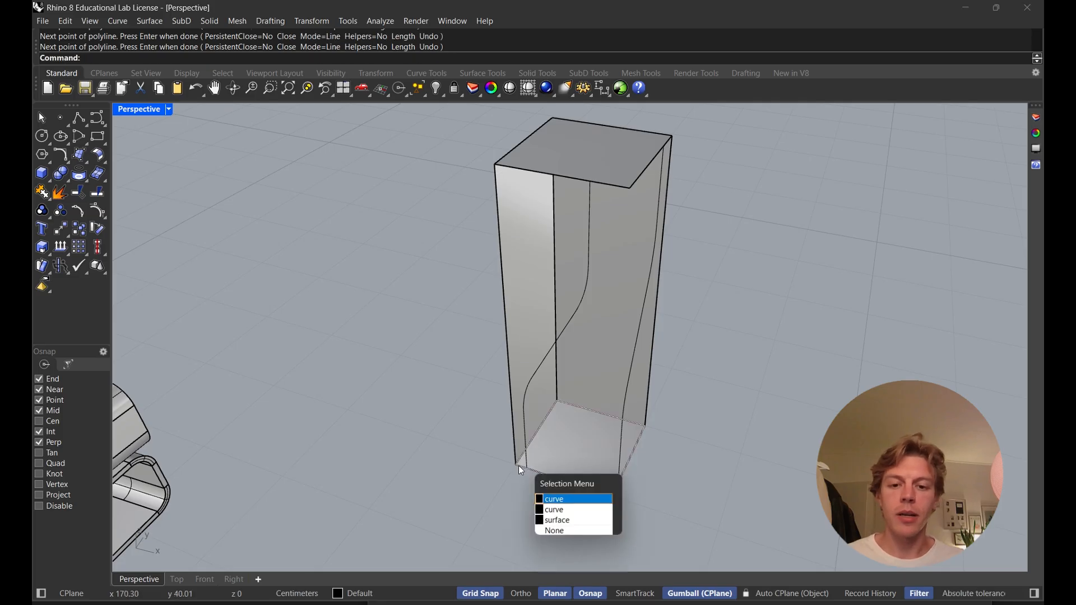
{"action": "left_click", "coordinate": [572, 508]}
{"action": "left_click", "coordinate": [590, 242], "text": "shift"}
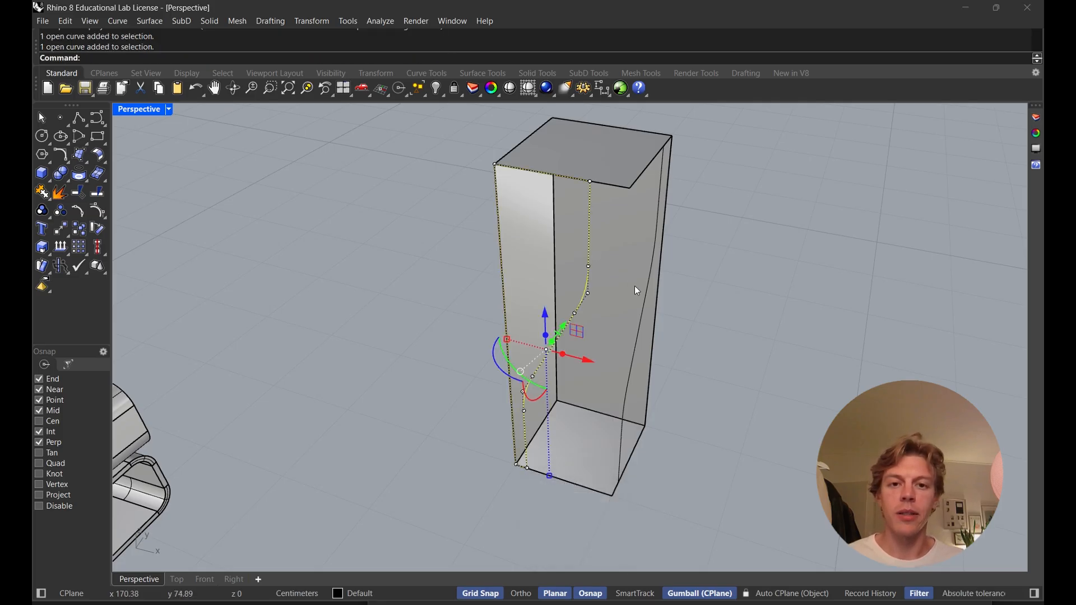
{"action": "right_click_drag", "start_coordinate": [635, 286], "coordinate": [546, 308]}
{"action": "type", "text": "Join"}
{"action": "key", "text": "Return"}
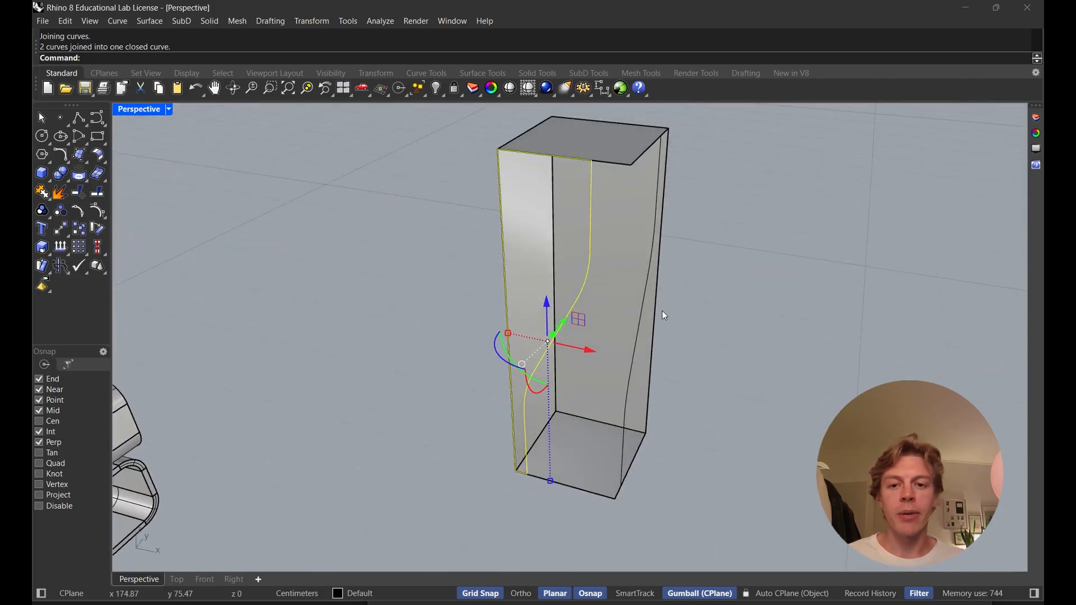
Fill the closed front outline with a planar surface to form the left part of the cabinet's front
{"action": "type", "text": "PlanarSrf"}
{"action": "key", "text": "Return"}
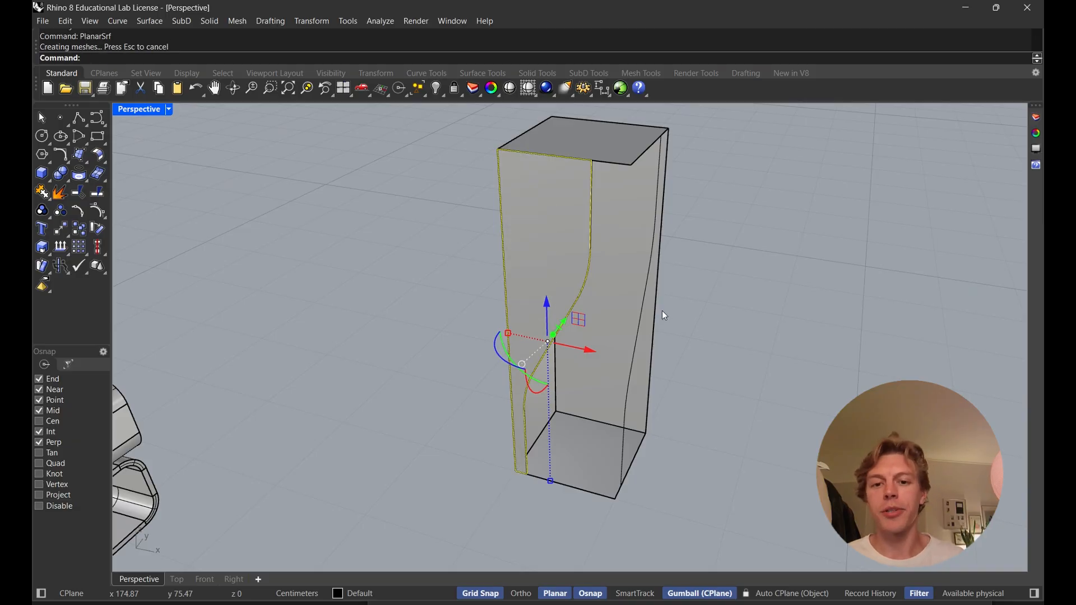
{"action": "right_click_drag", "start_coordinate": [663, 311], "coordinate": [516, 297]}
{"action": "left_click", "coordinate": [697, 297]}
{"action": "right_click_drag", "start_coordinate": [697, 298], "coordinate": [709, 293]}
{"action": "scroll", "coordinate": [511, 311], "scroll_direction": "down", "scroll_amount": 2}
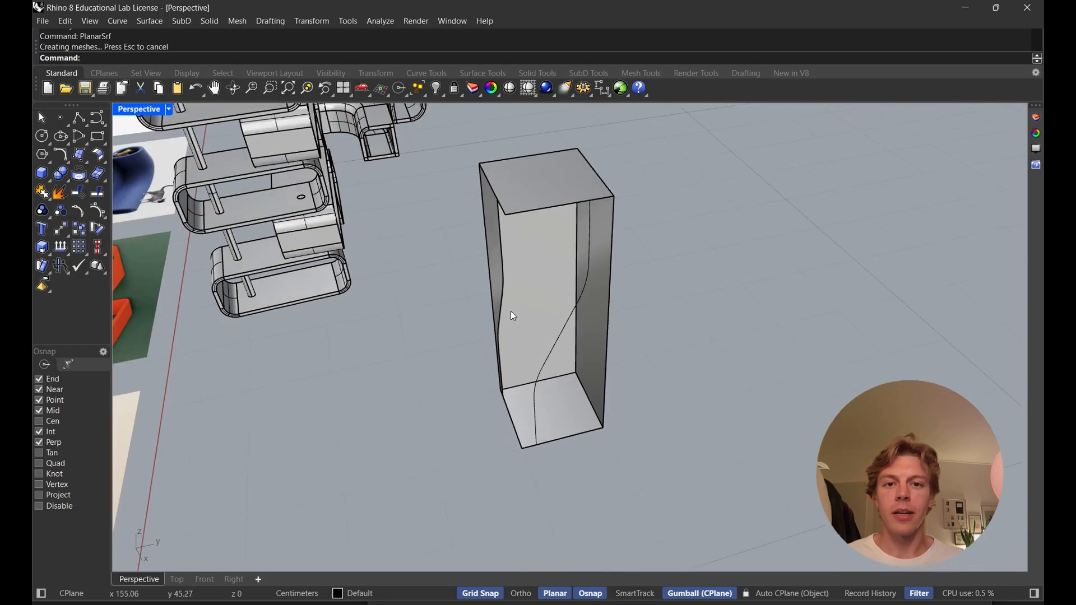
Draw a polyline from the right front S-curve's bottom end through the lower and upper outer cabinet corners to the curve's top end
{"action": "right_click_drag", "start_coordinate": [514, 317], "coordinate": [676, 308]}
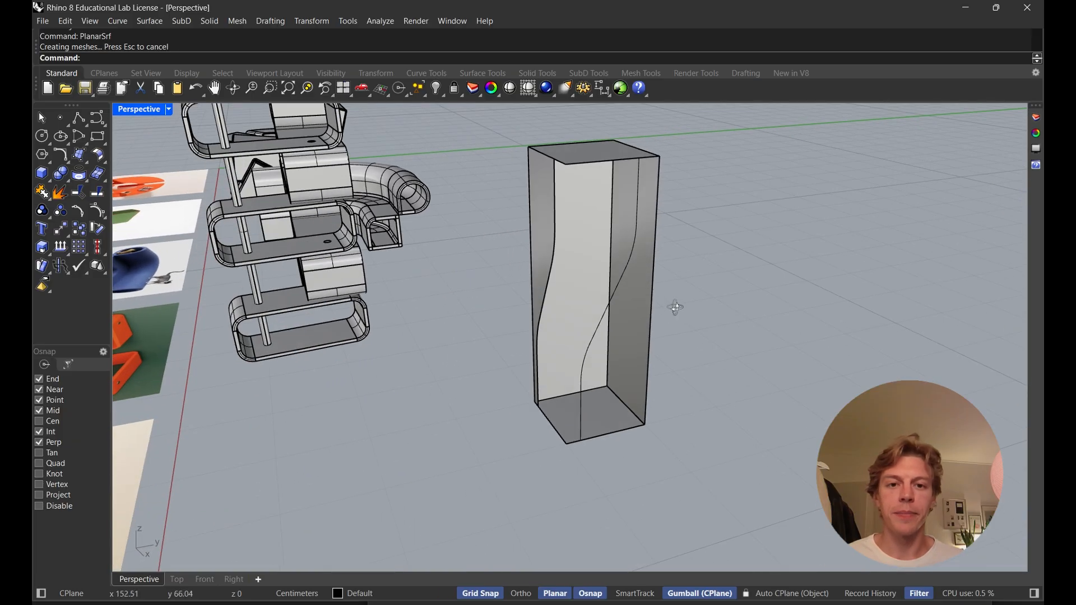
{"action": "left_click", "coordinate": [82, 118]}
{"action": "left_click", "coordinate": [581, 441]}
{"action": "left_click", "coordinate": [646, 424]}
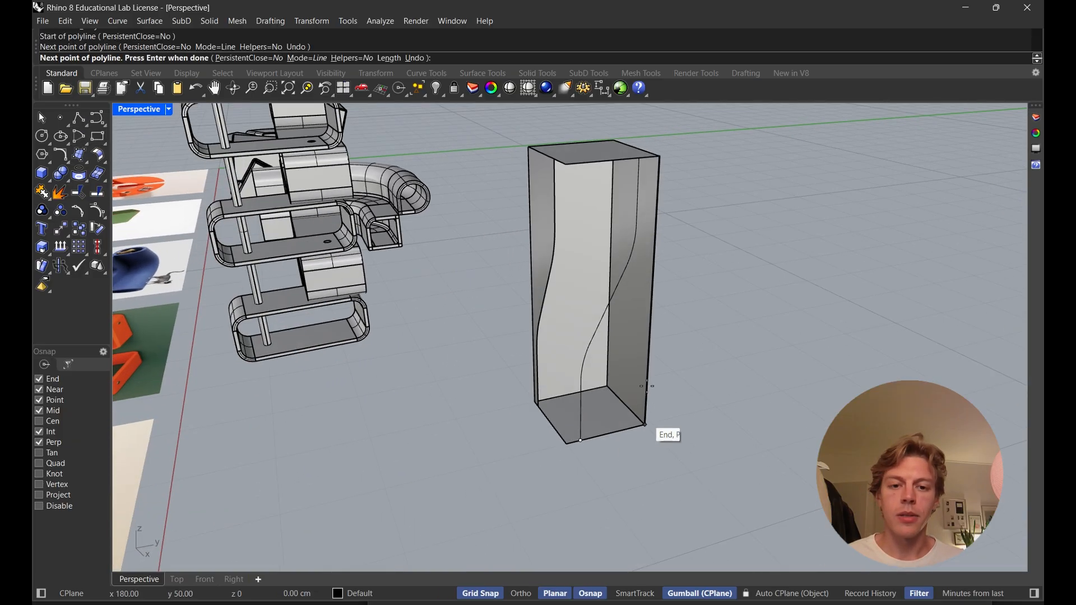
{"action": "left_click", "coordinate": [660, 156]}
{"action": "left_click", "coordinate": [639, 159]}
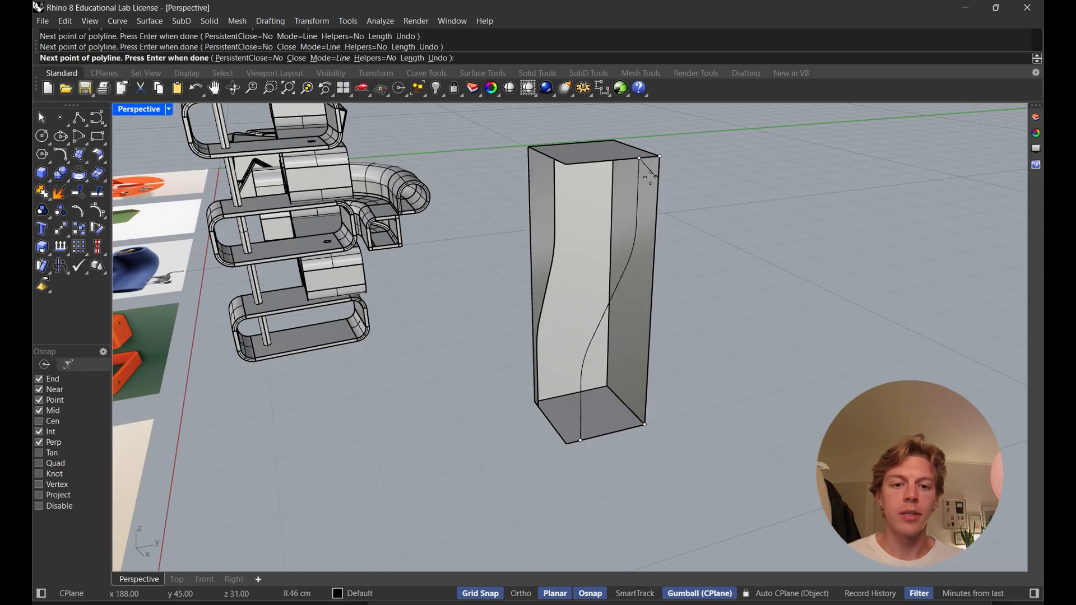
{"action": "key", "text": "Return"}
Join the new polyline with the right S-curve into a closed outline and fill it with a planar surface
{"action": "left_click", "coordinate": [639, 193]}
{"action": "left_click", "coordinate": [662, 199]}
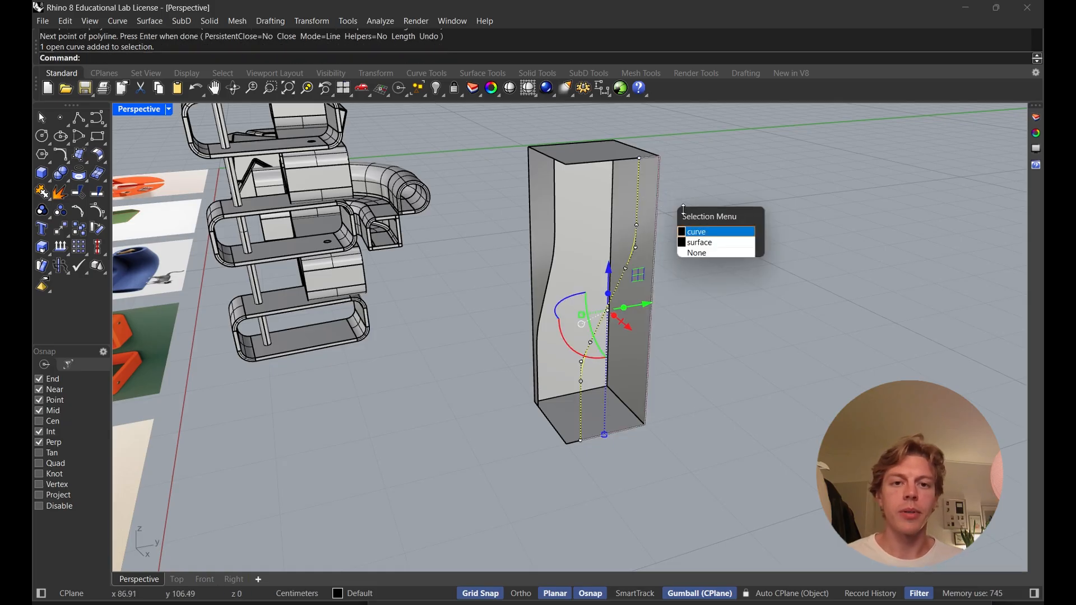
{"action": "left_click", "coordinate": [703, 232]}
{"action": "type", "text": "Join"}
{"action": "key", "text": "Return"}
{"action": "type", "text": "PlanarSrf"}
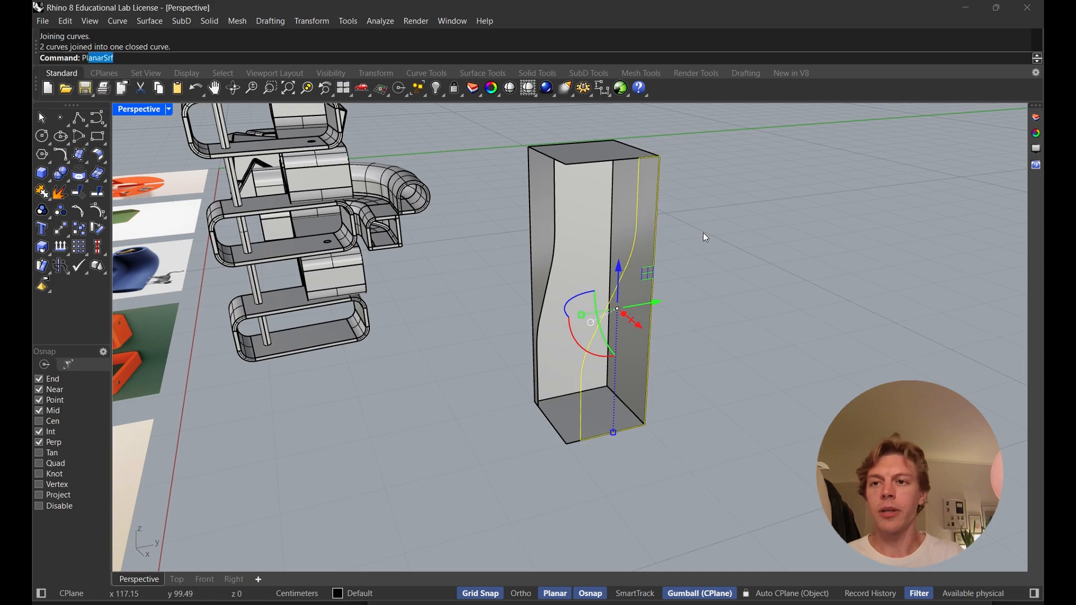
{"action": "key", "text": "Return"}
{"action": "left_click", "coordinate": [706, 239]}
Extrude the cabinet's rectangular top outline a short way downward as a header band, with the Near object snap turned off
{"action": "right_click_drag", "start_coordinate": [706, 238], "coordinate": [664, 316]}
{"action": "scroll", "coordinate": [663, 314], "scroll_direction": "down", "scroll_amount": 4}
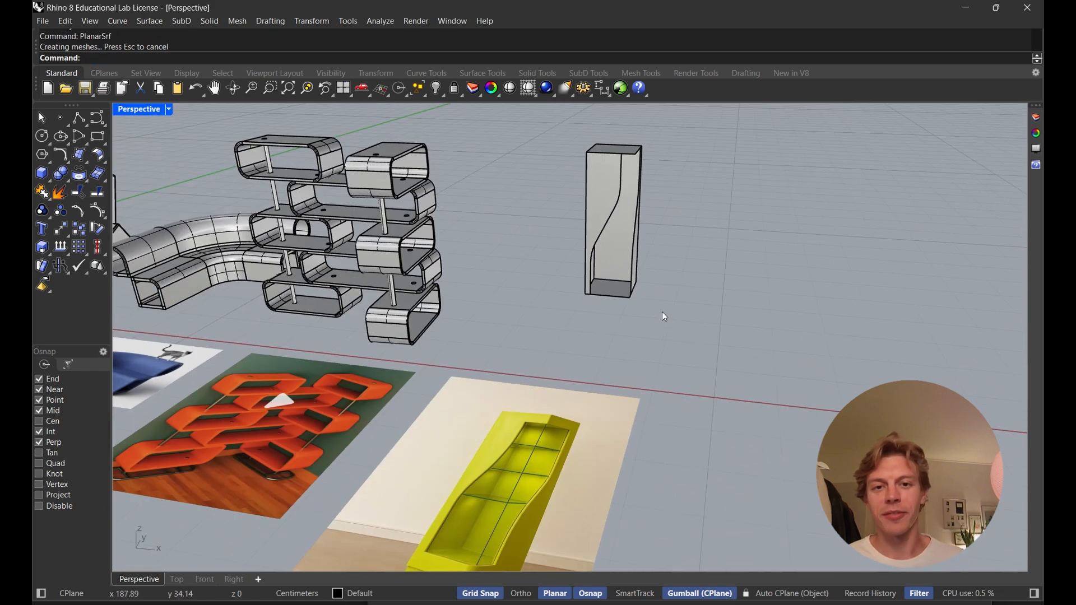
{"action": "right_click_drag", "start_coordinate": [599, 400], "coordinate": [536, 418], "text": "shift"}
{"action": "scroll", "coordinate": [569, 381], "scroll_direction": "up", "scroll_amount": 4}
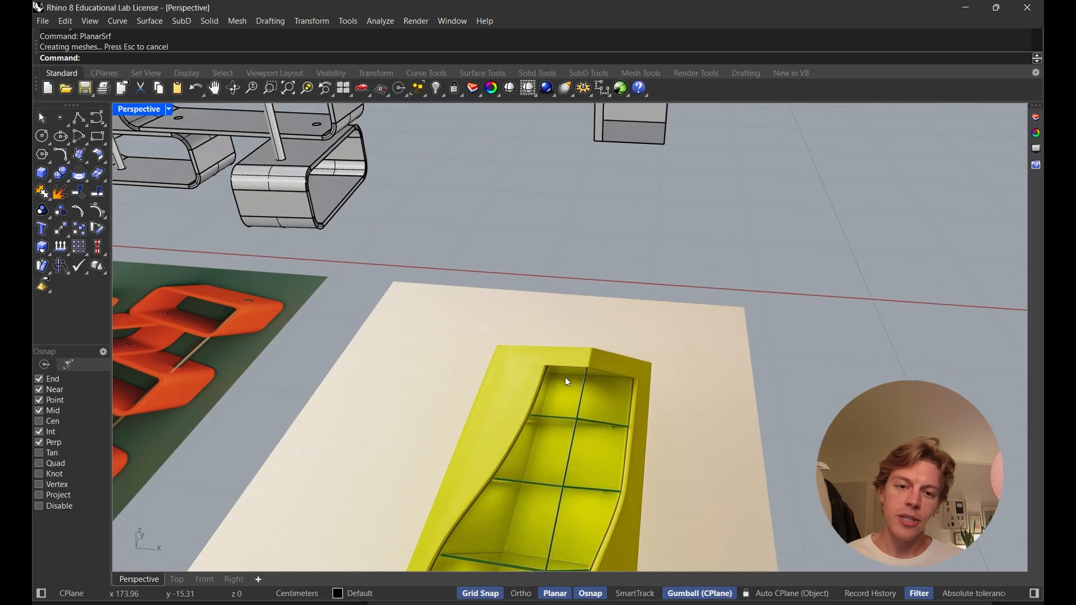
{"action": "right_click_drag", "start_coordinate": [651, 217], "coordinate": [616, 359], "text": "shift"}
{"action": "scroll", "coordinate": [620, 331], "scroll_direction": "up", "scroll_amount": 4}
{"action": "left_click", "coordinate": [493, 315]}
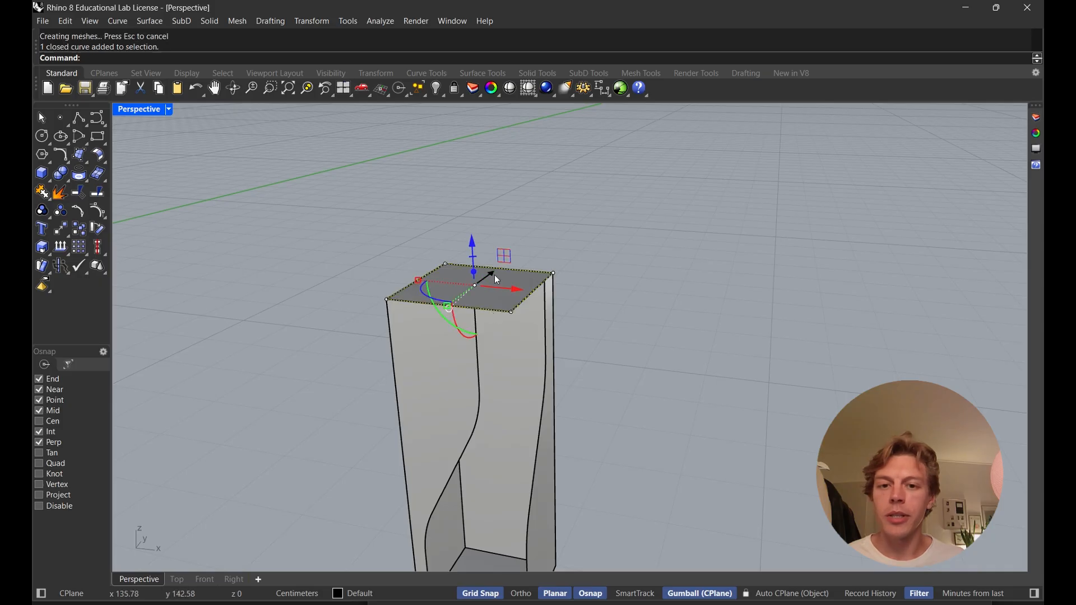
{"action": "right_click_drag", "start_coordinate": [496, 276], "coordinate": [456, 290]}
{"action": "right_click_drag", "start_coordinate": [517, 264], "coordinate": [557, 237], "text": "shift"}
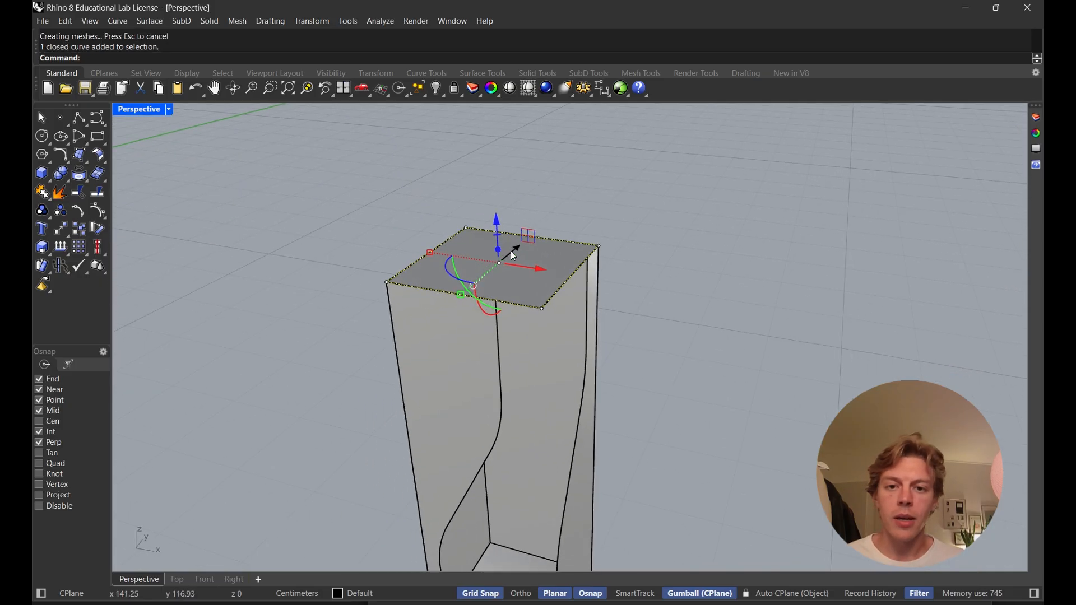
{"action": "type", "text": "ExtrudeCrv"}
{"action": "key", "text": "Return"}
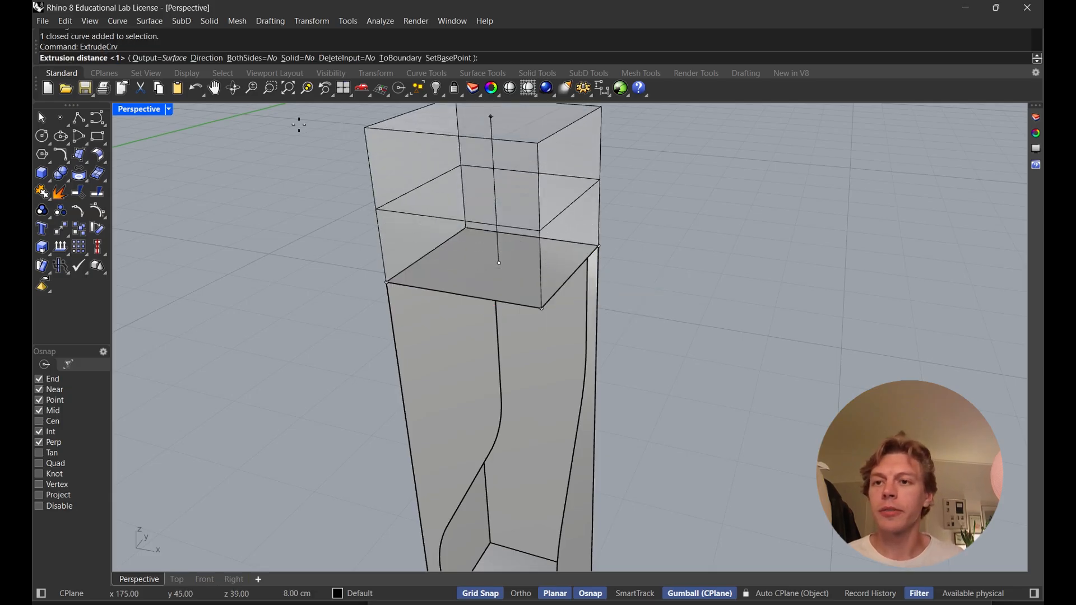
{"action": "right_click_drag", "start_coordinate": [632, 268], "coordinate": [608, 226]}
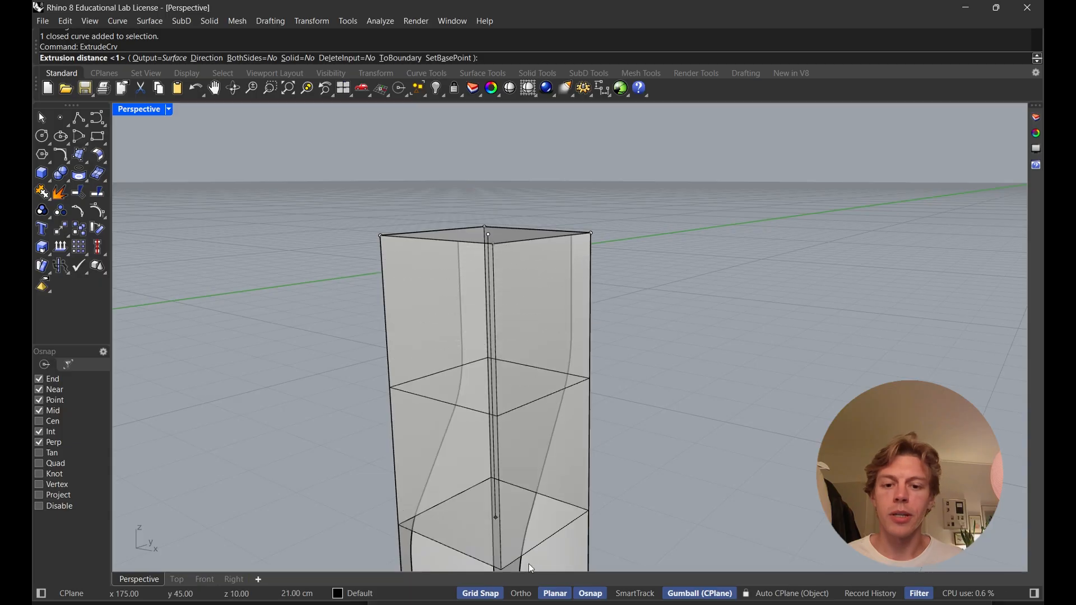
{"action": "left_click", "coordinate": [47, 392]}
{"action": "left_click", "coordinate": [583, 261]}
Select all of the cabinet's curves and surfaces and move them straight up above the ground plane
{"action": "right_click_drag", "start_coordinate": [583, 261], "coordinate": [530, 386]}
{"action": "scroll", "coordinate": [667, 298], "scroll_direction": "down", "scroll_amount": 8}
{"action": "scroll", "coordinate": [614, 311], "scroll_direction": "up", "scroll_amount": 5}
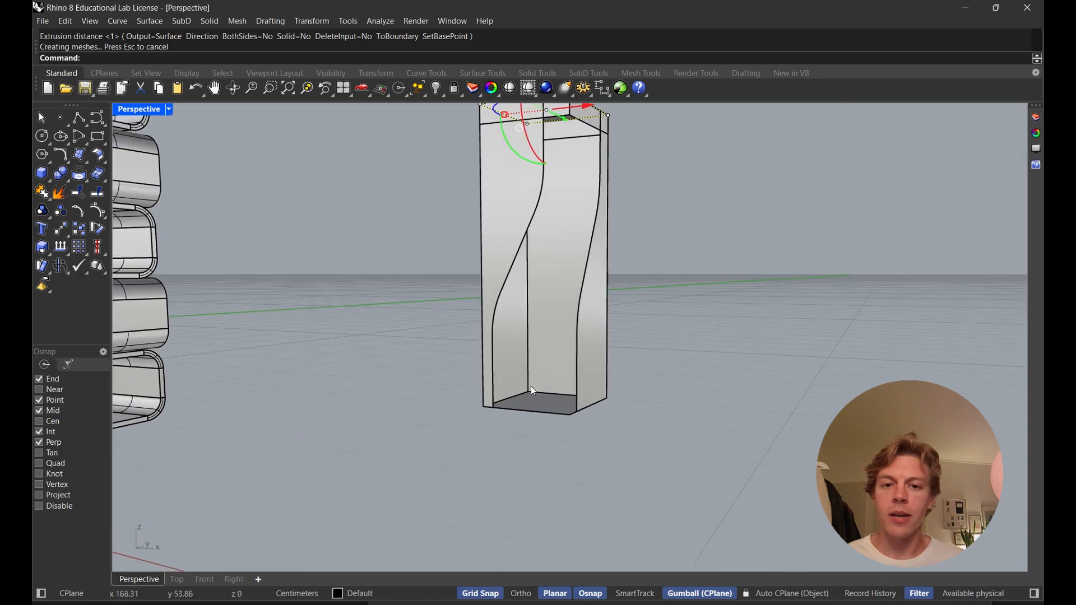
{"action": "left_click", "coordinate": [594, 405]}
{"action": "scroll", "coordinate": [634, 370], "scroll_direction": "down", "scroll_amount": 5}
{"action": "right_click_drag", "start_coordinate": [654, 369], "coordinate": [675, 428], "text": "shift"}
{"action": "left_click_drag", "start_coordinate": [676, 428], "coordinate": [548, 233]}
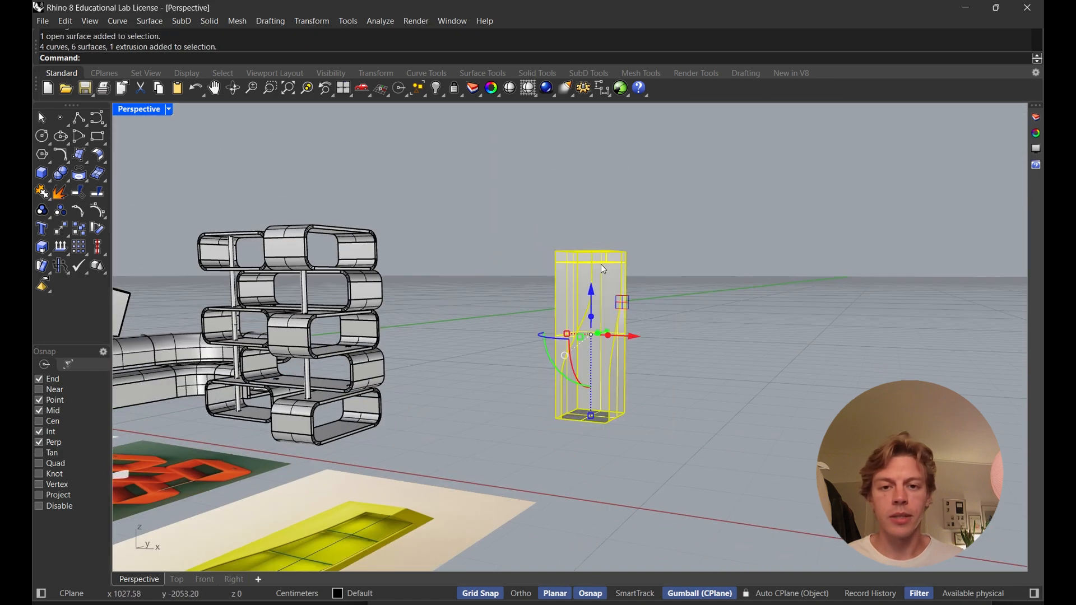
{"action": "left_click_drag", "start_coordinate": [589, 288], "coordinate": [589, 245]}
Extrude the cabinet's bottom surface downward into a solid base slab, following the reference image
{"action": "right_click_drag", "start_coordinate": [589, 247], "coordinate": [575, 402]}
{"action": "right_click_drag", "start_coordinate": [566, 499], "coordinate": [529, 244], "text": "shift"}
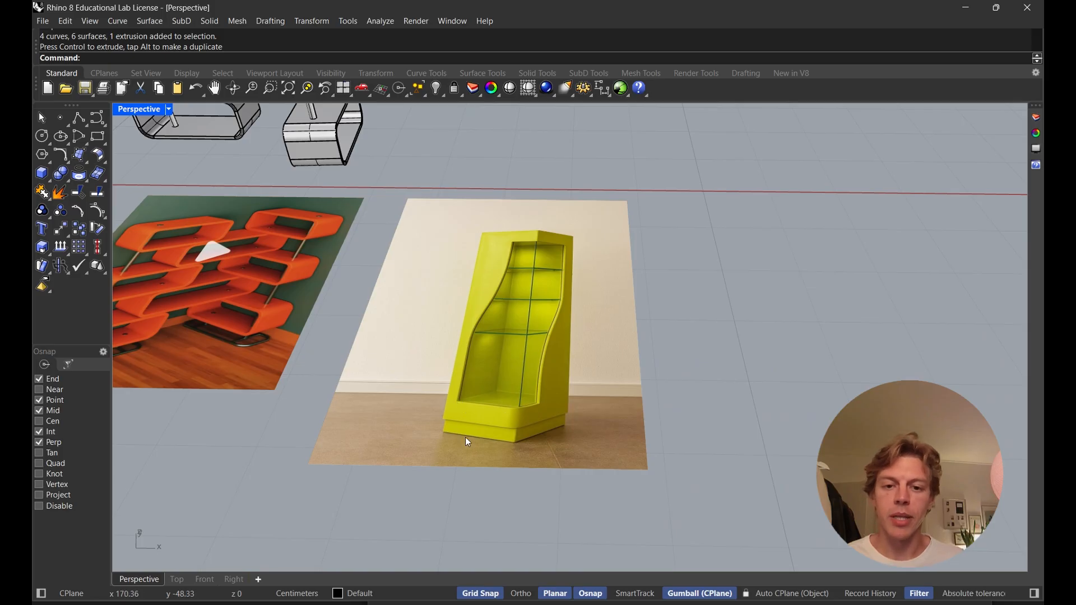
{"action": "right_click_drag", "start_coordinate": [490, 433], "coordinate": [546, 353]}
{"action": "right_click_drag", "start_coordinate": [583, 246], "coordinate": [586, 421]}
{"action": "left_click", "coordinate": [543, 408]}
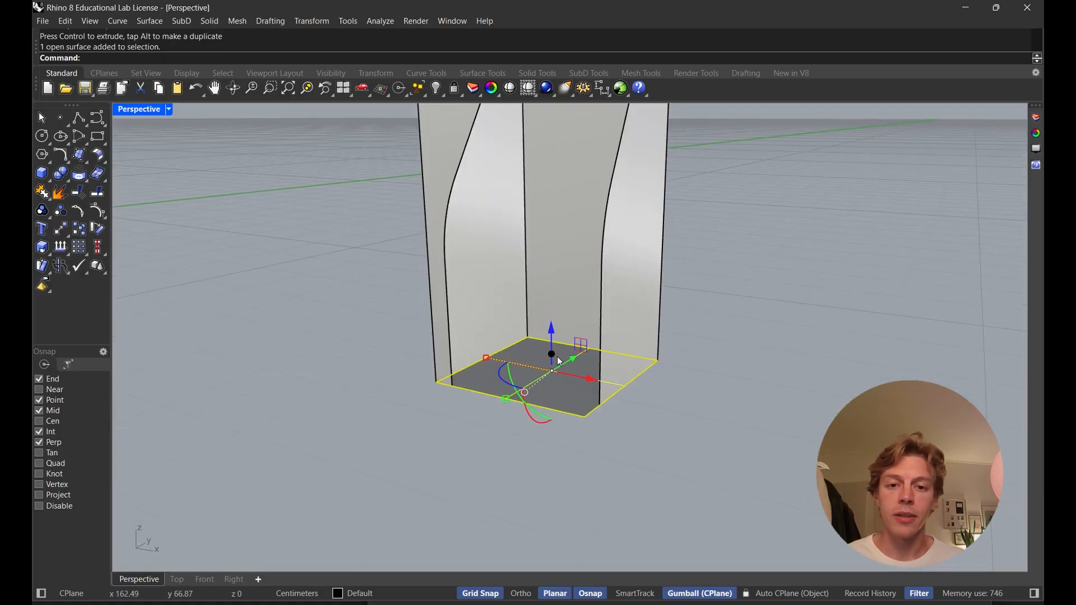
{"action": "left_click_drag", "start_coordinate": [553, 355], "coordinate": [554, 384]}
Duplicate the solid base slab directly below itself as a plinth
{"action": "right_click_drag", "start_coordinate": [671, 443], "coordinate": [608, 423]}
{"action": "right_click_drag", "start_coordinate": [608, 423], "coordinate": [601, 340], "text": "shift"}
{"action": "left_click", "coordinate": [633, 392]}
{"action": "right_click_drag", "start_coordinate": [633, 393], "coordinate": [601, 329]}
{"action": "left_click", "coordinate": [622, 403]}
{"action": "left_click_drag", "start_coordinate": [590, 338], "coordinate": [591, 377], "text": "alt"}
{"action": "right_click_drag", "start_coordinate": [591, 377], "coordinate": [561, 395]}
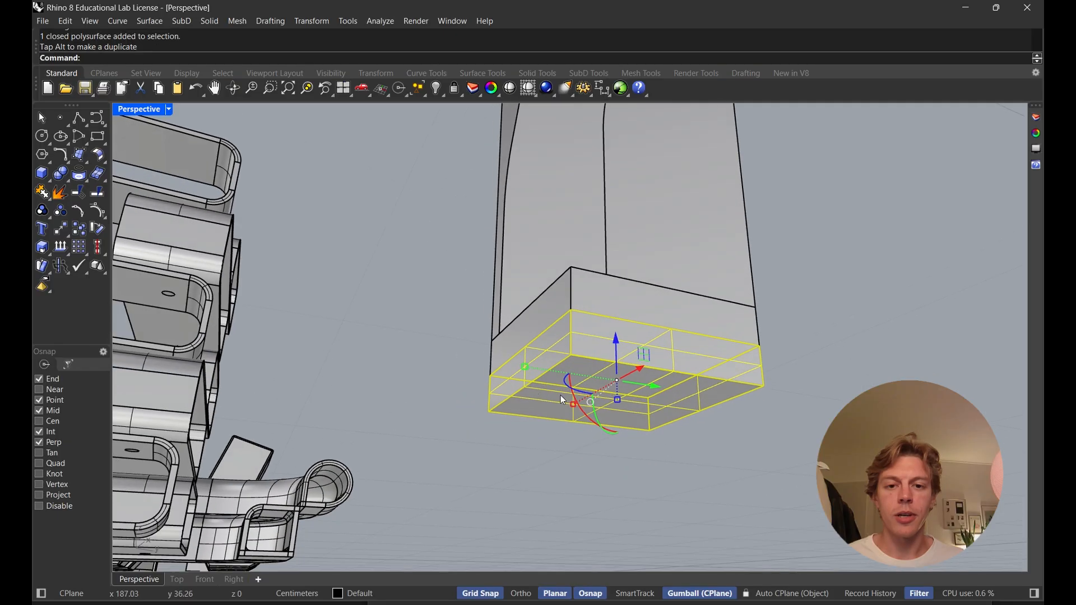
Scale the lower slab slightly inward in both horizontal directions to form a recessed plinth
{"action": "left_click_drag", "start_coordinate": [527, 370], "coordinate": [537, 370]}
{"action": "right_click_drag", "start_coordinate": [537, 370], "coordinate": [647, 382]}
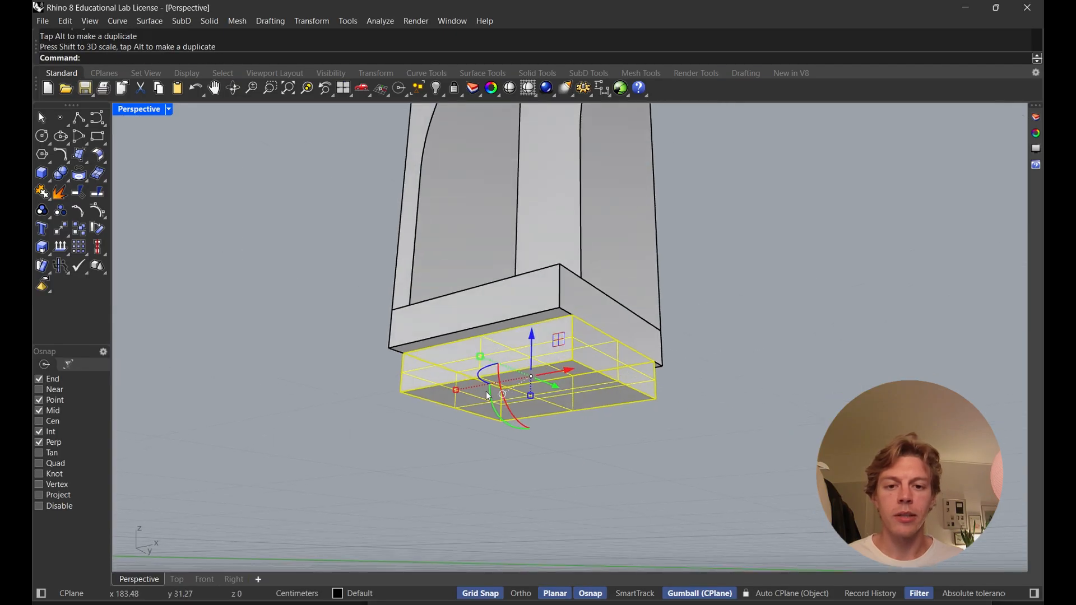
{"action": "left_click_drag", "start_coordinate": [456, 390], "coordinate": [468, 388]}
{"action": "left_click", "coordinate": [690, 362]}
Select the whole cabinet including its base and plinth and move it down toward the ground plane
{"action": "right_click_drag", "start_coordinate": [690, 362], "coordinate": [656, 415]}
{"action": "scroll", "coordinate": [689, 373], "scroll_direction": "down", "scroll_amount": 8}
{"action": "left_click_drag", "start_coordinate": [659, 418], "coordinate": [565, 142]}
{"action": "left_click_drag", "start_coordinate": [598, 210], "coordinate": [599, 237]}
{"action": "right_click_drag", "start_coordinate": [681, 272], "coordinate": [644, 344]}
{"action": "left_click", "coordinate": [688, 274]}
{"action": "scroll", "coordinate": [623, 376], "scroll_direction": "up", "scroll_amount": 6}
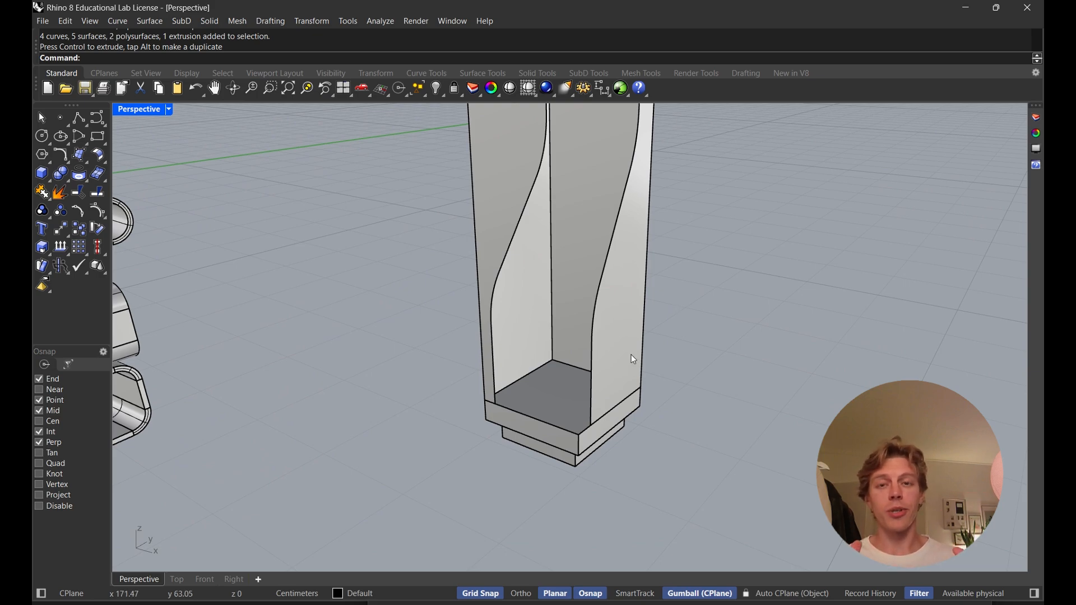
{"action": "scroll", "coordinate": [695, 308], "scroll_direction": "down", "scroll_amount": 5}
{"action": "right_click_drag", "start_coordinate": [692, 378], "coordinate": [596, 261]}
{"action": "scroll", "coordinate": [603, 252], "scroll_direction": "up", "scroll_amount": 5}
{"action": "left_click", "coordinate": [609, 241]}
{"action": "left_click", "coordinate": [547, 280]}
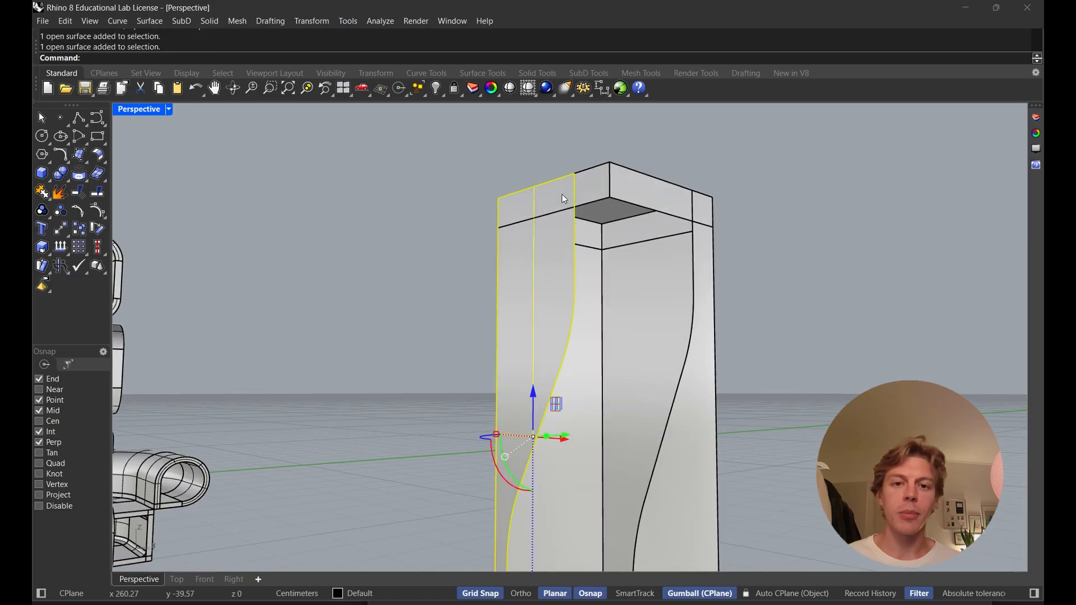
{"action": "left_click", "coordinate": [563, 195]}
{"action": "left_click", "coordinate": [772, 280]}
{"action": "scroll", "coordinate": [773, 281], "scroll_direction": "down", "scroll_amount": 5}
{"action": "right_click_drag", "start_coordinate": [773, 280], "coordinate": [657, 291]}
{"action": "right_click", "coordinate": [657, 291]}
{"action": "right_click", "coordinate": [657, 292]}
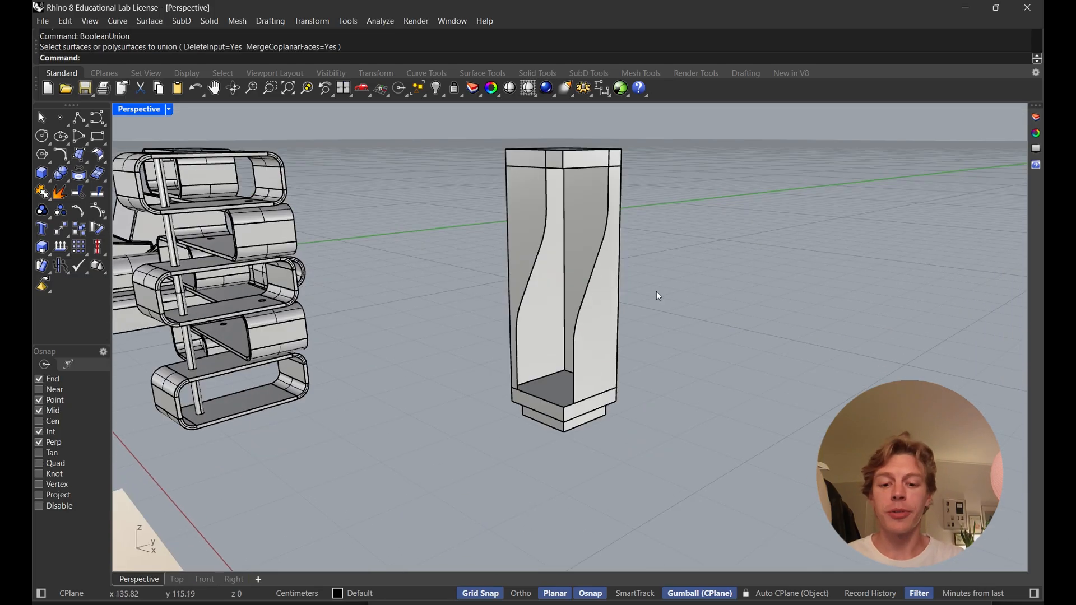
Start OffsetSrf on the cabinet's back walls, both curved front panels, the header band and the top surface
{"action": "type", "text": "Offset"}
{"action": "key", "text": "BackSpace"}
{"action": "type", "text": "tSrf"}
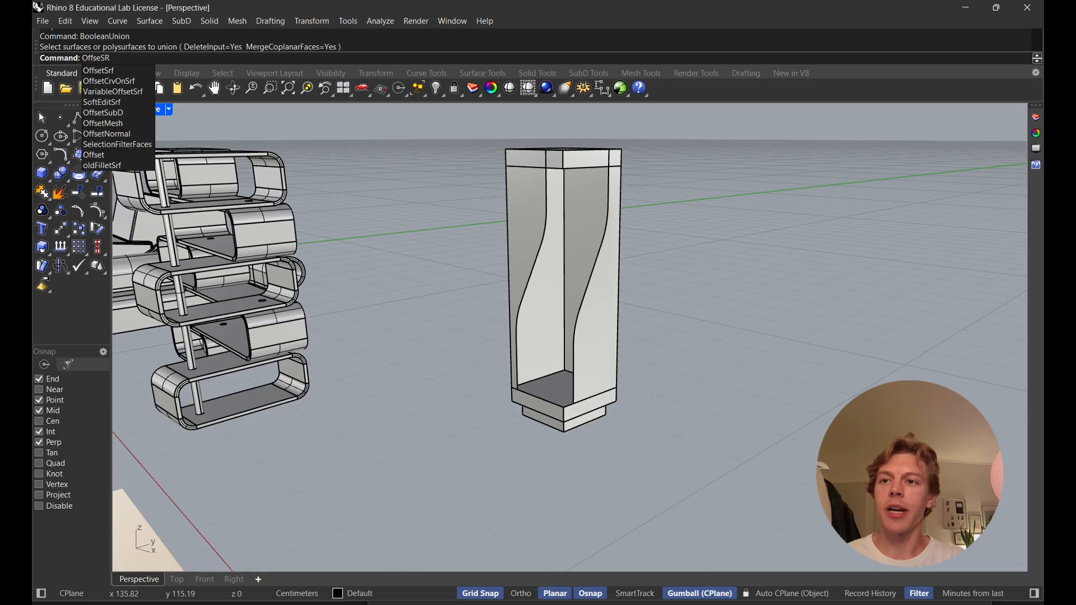
{"action": "key", "text": "Down"}
{"action": "key", "text": "Return"}
{"action": "scroll", "coordinate": [657, 290], "scroll_direction": "up", "scroll_amount": 3}
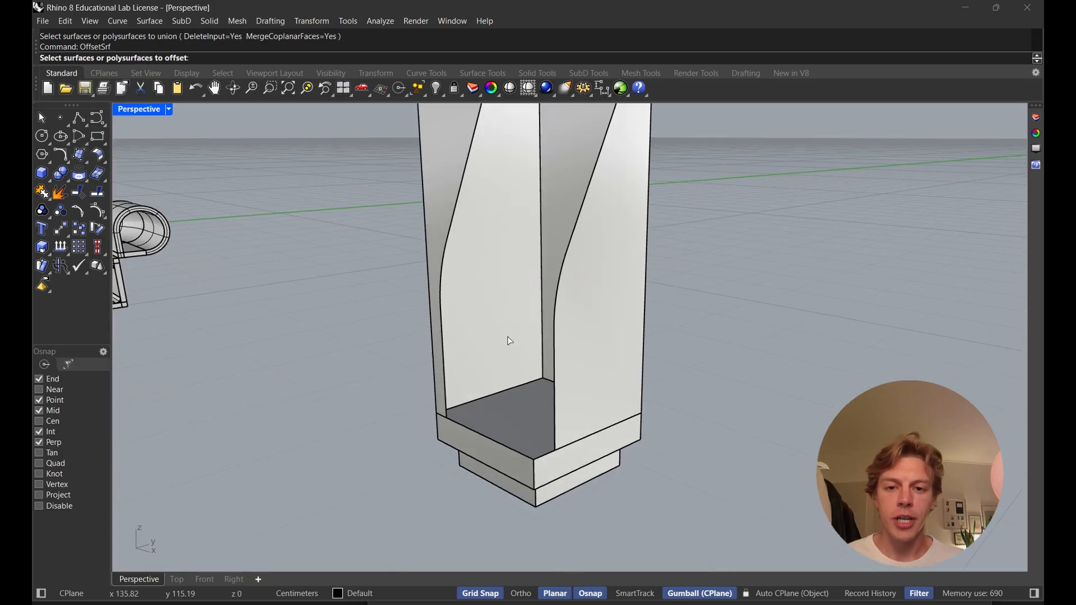
{"action": "left_click", "coordinate": [514, 320]}
{"action": "left_click", "coordinate": [565, 186]}
{"action": "right_click_drag", "start_coordinate": [564, 184], "coordinate": [568, 307], "text": "shift"}
{"action": "left_click", "coordinate": [613, 363]}
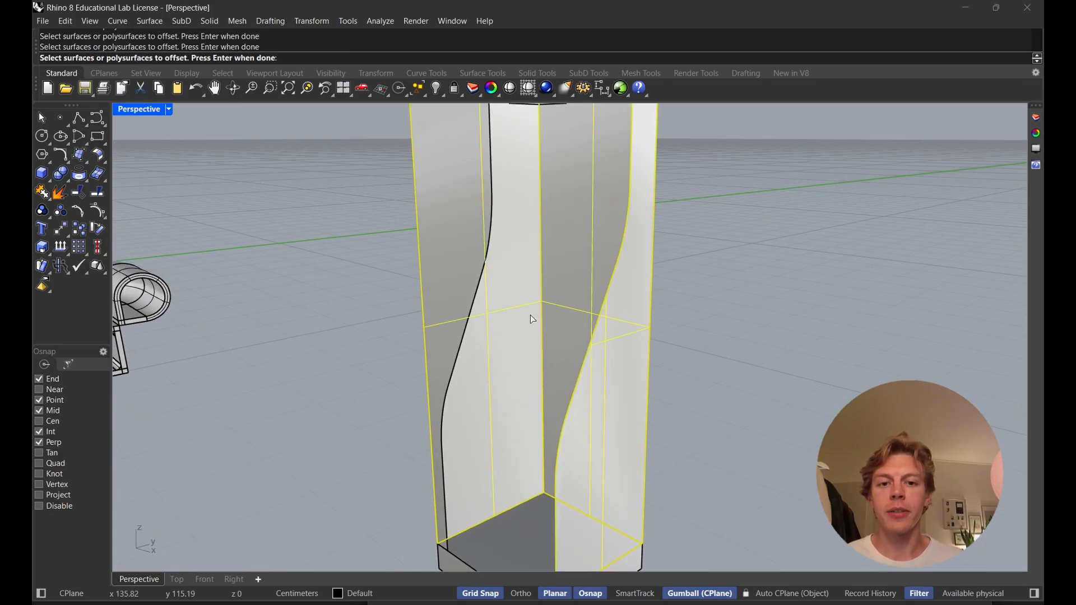
{"action": "left_click", "coordinate": [487, 233]}
{"action": "right_click_drag", "start_coordinate": [537, 201], "coordinate": [567, 345], "text": "shift"}
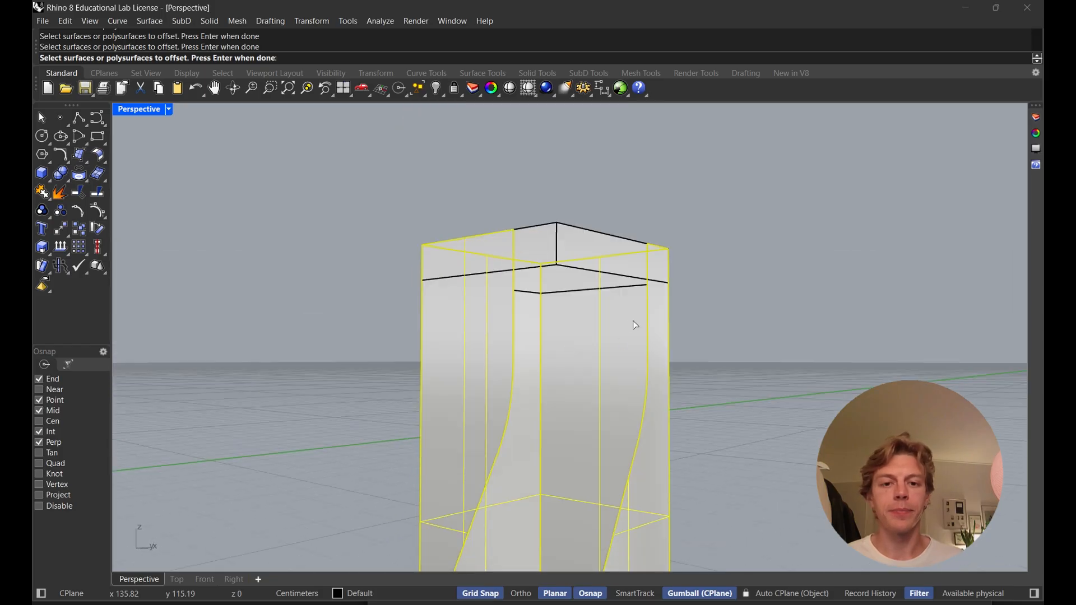
{"action": "right_click_drag", "start_coordinate": [633, 325], "coordinate": [626, 268]}
{"action": "right_click_drag", "start_coordinate": [543, 255], "coordinate": [527, 388]}
{"action": "left_click", "coordinate": [548, 260]}
{"action": "key", "text": "Return"}
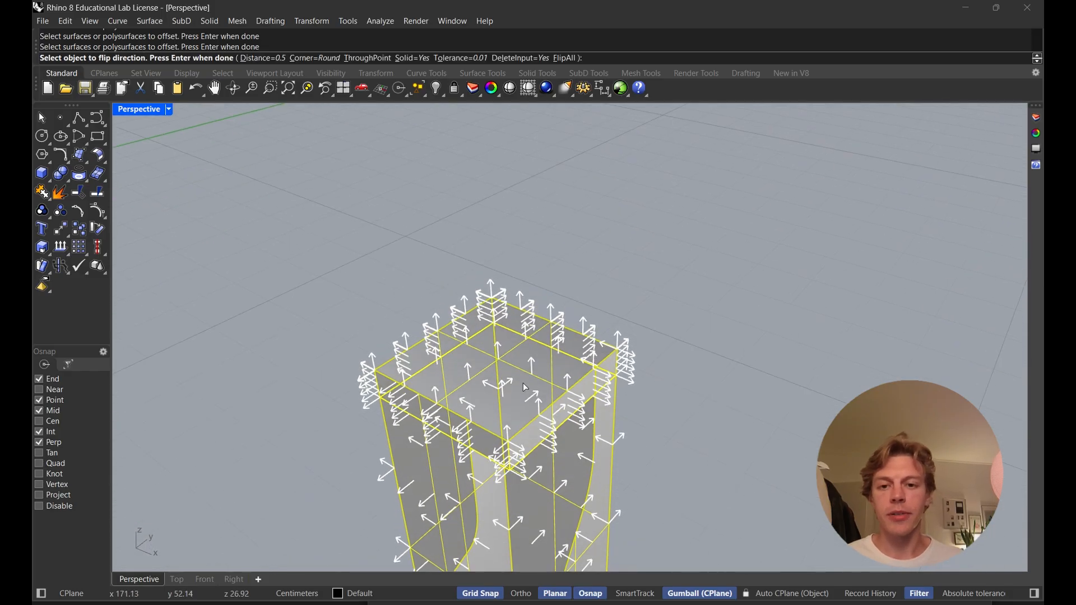
Flip the outward-facing offset directions inward and create solid offsets with a distance of 0.5 cm
{"action": "left_click", "coordinate": [498, 359]}
{"action": "right_click_drag", "start_coordinate": [552, 335], "coordinate": [286, 366]}
{"action": "left_click", "coordinate": [552, 338]}
{"action": "right_click_drag", "start_coordinate": [712, 312], "coordinate": [457, 279]}
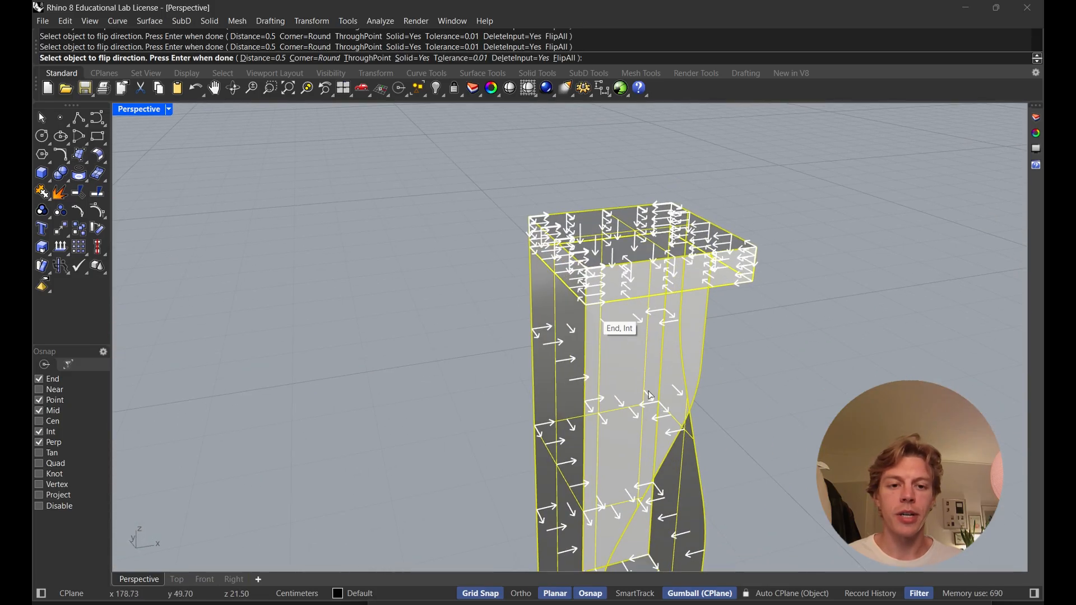
{"action": "right_click_drag", "start_coordinate": [671, 411], "coordinate": [637, 280]}
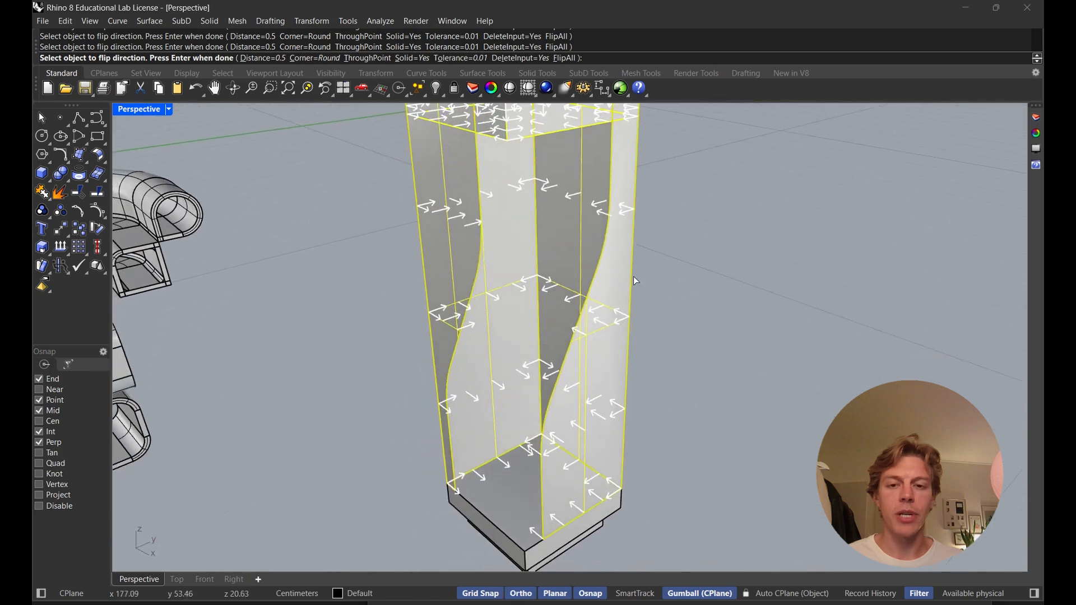
{"action": "scroll", "coordinate": [636, 281], "scroll_direction": "down", "scroll_amount": 3}
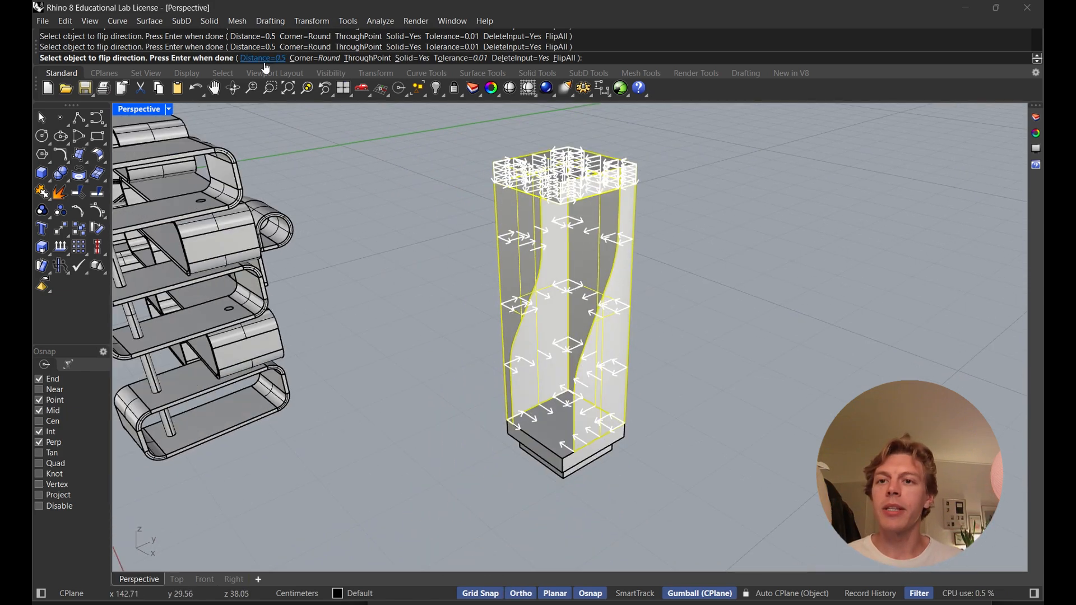
{"action": "right_click_drag", "start_coordinate": [507, 185], "coordinate": [552, 265]}
{"action": "key", "text": "Return"}
{"action": "scroll", "coordinate": [619, 300], "scroll_direction": "up", "scroll_amount": 5}
{"action": "left_click", "coordinate": [519, 248]}
{"action": "left_click", "coordinate": [577, 158]}
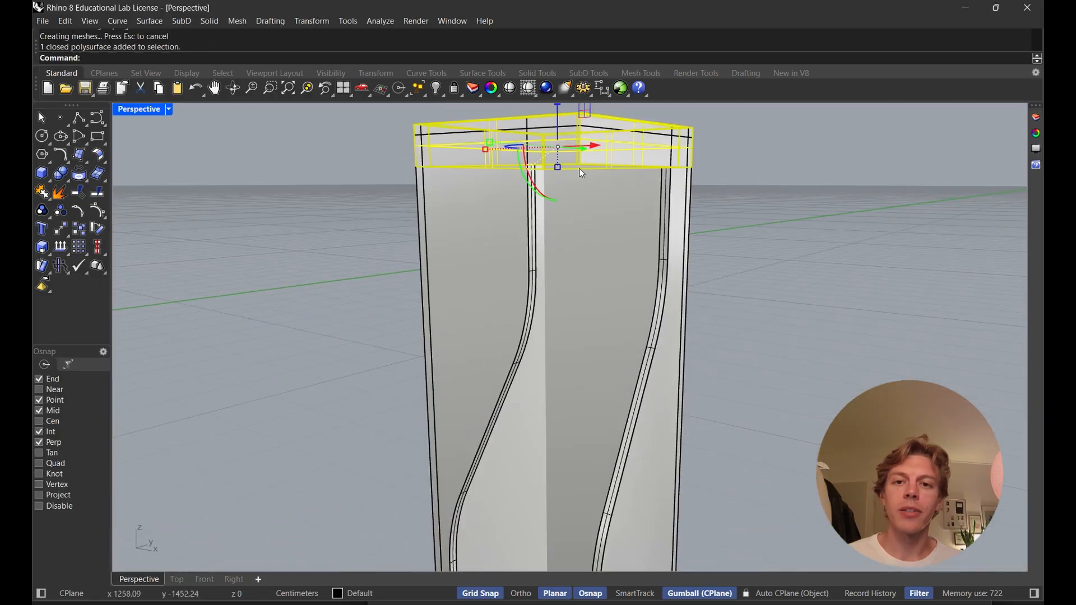
{"action": "left_click", "coordinate": [688, 213]}
{"action": "scroll", "coordinate": [742, 278], "scroll_direction": "down", "scroll_amount": 5}
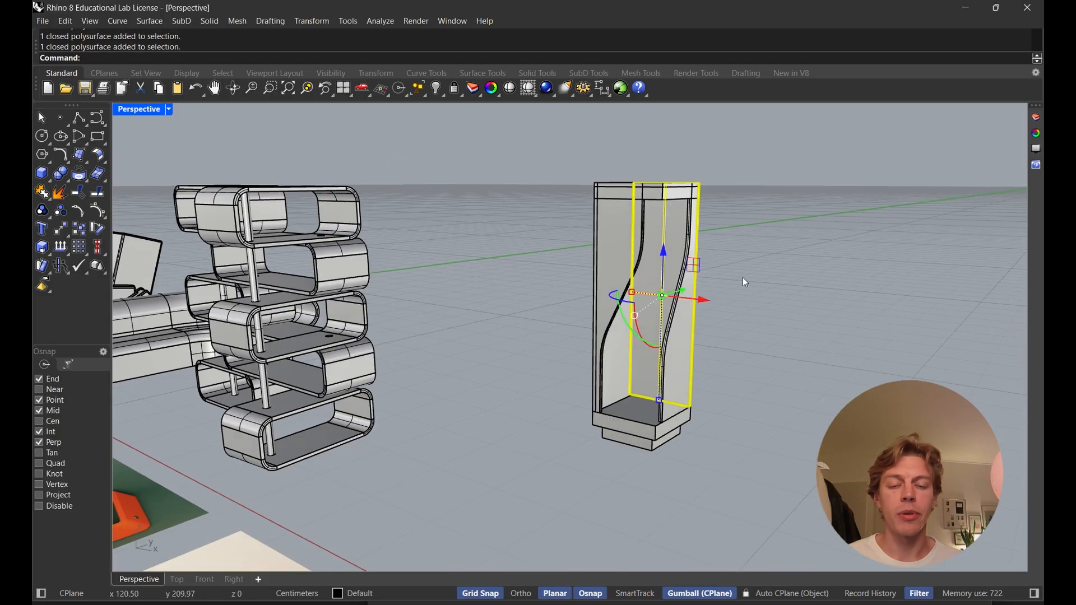
{"action": "left_click", "coordinate": [782, 281]}
Combine the thickened walls, front panels, header band and top into one solid with BooleanUnion
{"action": "type", "text": "ool"}
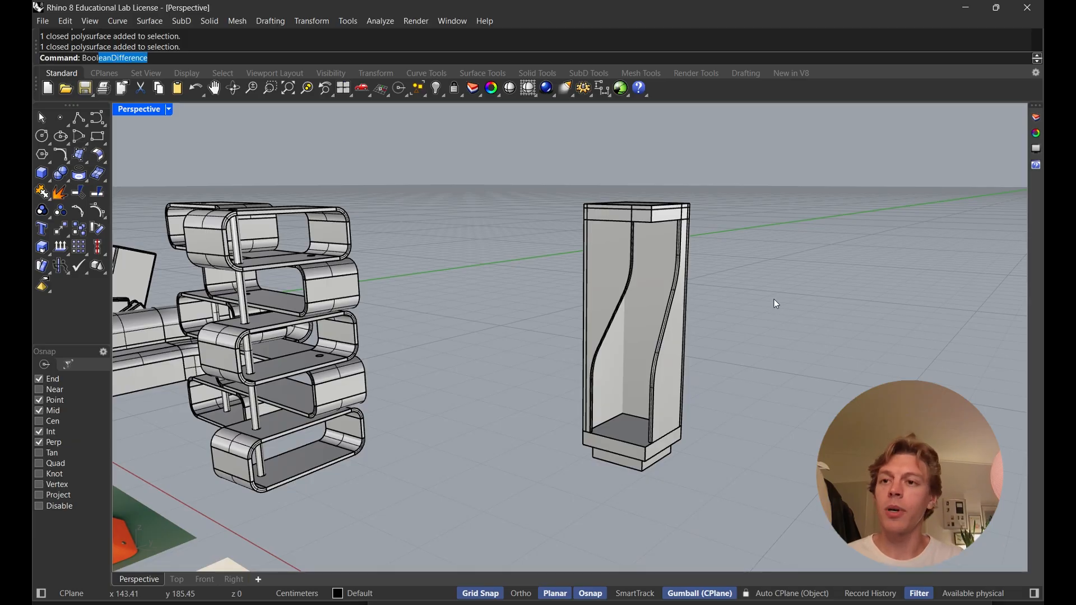
{"action": "type", "text": "eanU"}
{"action": "key", "text": "Return"}
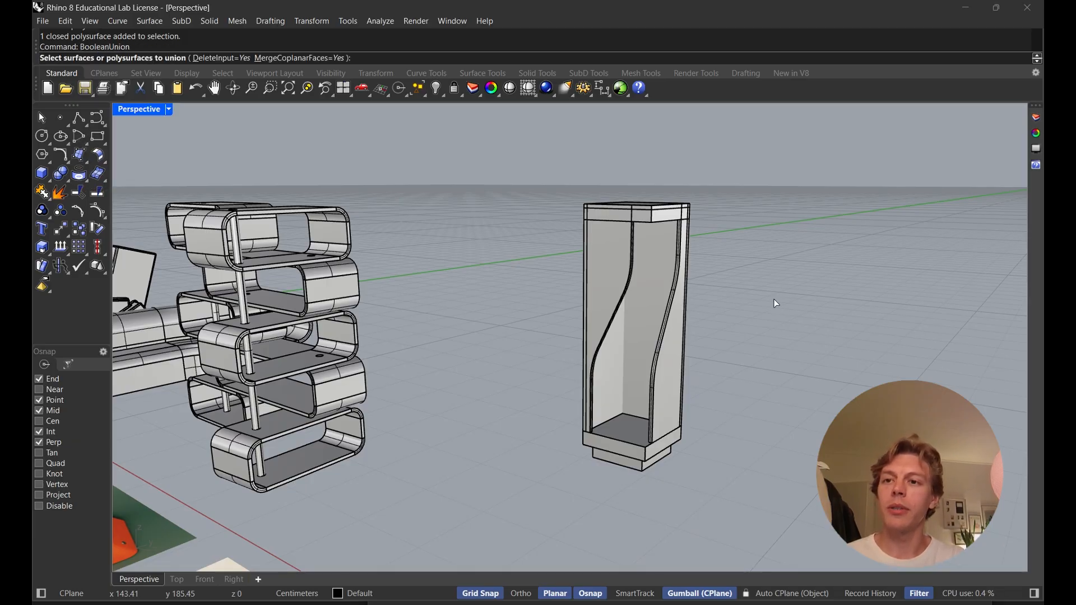
{"action": "scroll", "coordinate": [768, 309], "scroll_direction": "up", "scroll_amount": 6}
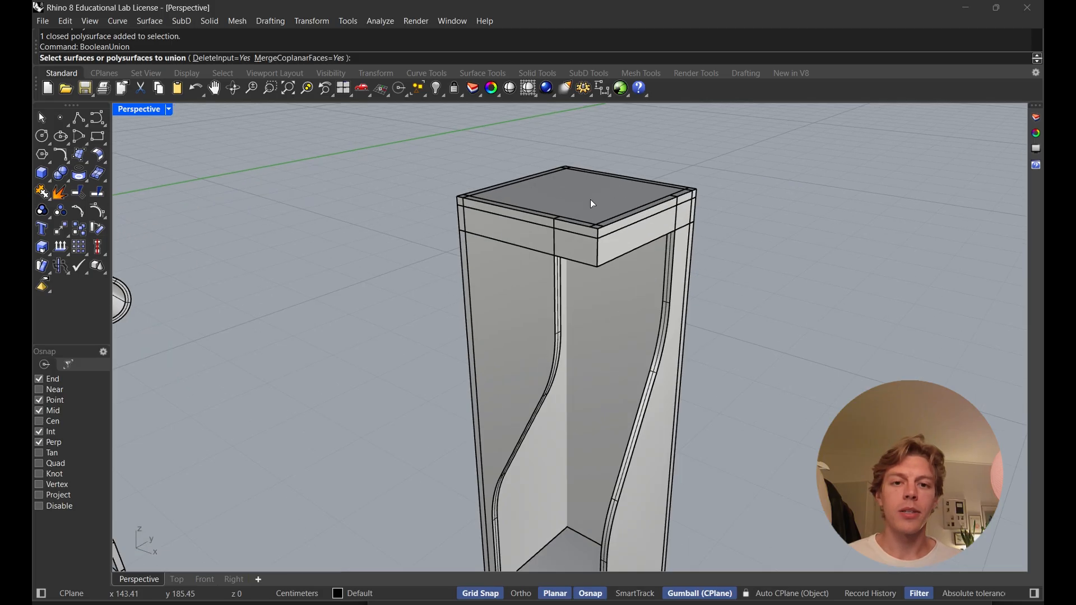
{"action": "scroll", "coordinate": [594, 202], "scroll_direction": "down", "scroll_amount": 2}
{"action": "right_click_drag", "start_coordinate": [654, 269], "coordinate": [631, 188]}
{"action": "left_click_drag", "start_coordinate": [776, 326], "coordinate": [581, 185]}
{"action": "right_click_drag", "start_coordinate": [608, 188], "coordinate": [642, 267]}
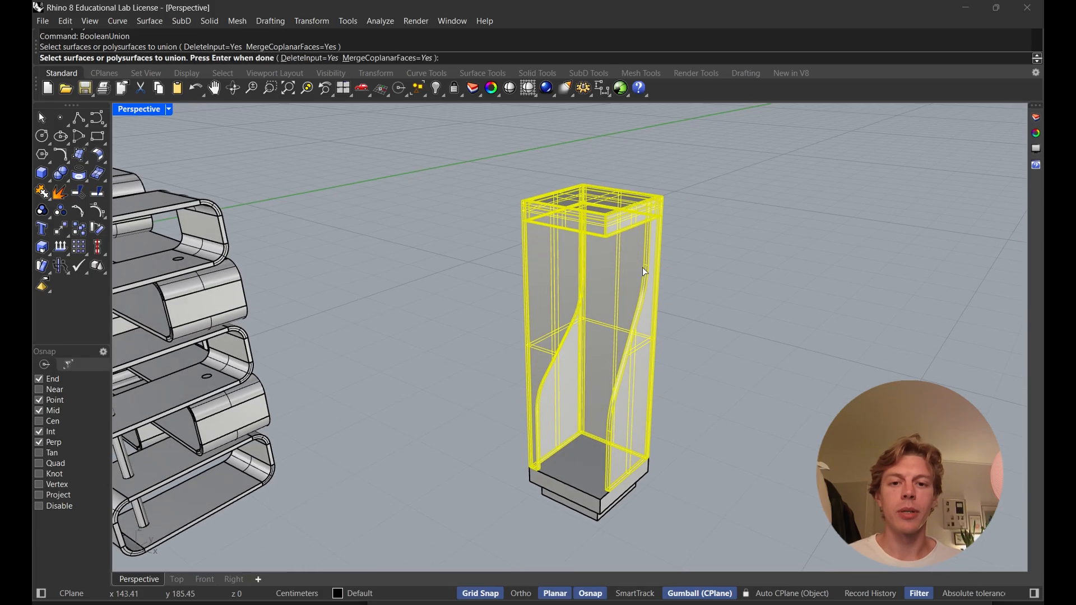
{"action": "right_click_drag", "start_coordinate": [723, 262], "coordinate": [553, 406], "text": "shift"}
{"action": "key", "text": "Return"}
{"action": "left_click", "coordinate": [554, 405]}
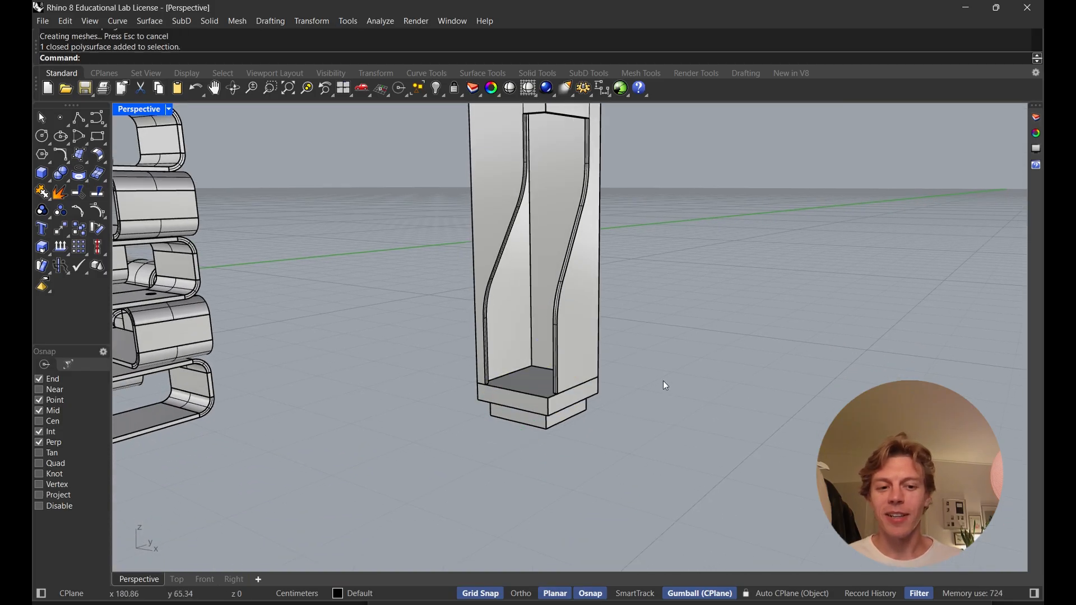
Combine the cabinet body with its base and plinth using BooleanUnion
{"action": "key", "text": "Return"}
{"action": "left_click_drag", "start_coordinate": [675, 437], "coordinate": [464, 265]}
{"action": "right_click_drag", "start_coordinate": [610, 305], "coordinate": [621, 365], "text": "shift"}
{"action": "key", "text": "Return"}
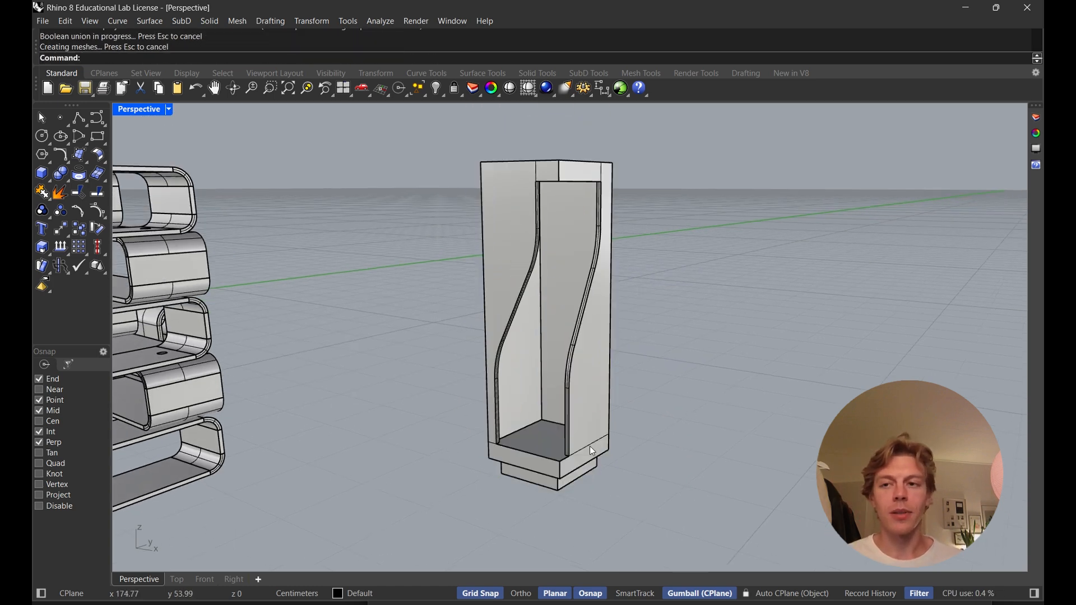
{"action": "left_click", "coordinate": [591, 443]}
{"action": "key", "text": "Escape"}
Select the solid cabinet with its base and move it about 17 cm along the X axis, away from the construction curves
{"action": "scroll", "coordinate": [560, 448], "scroll_direction": "up", "scroll_amount": 5}
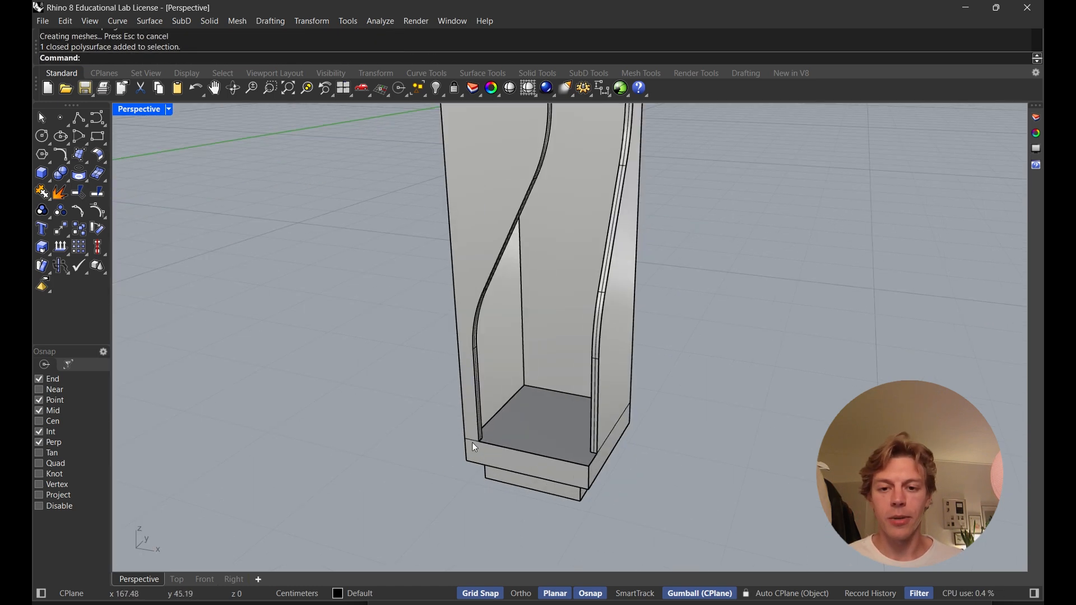
{"action": "left_click", "coordinate": [472, 442]}
{"action": "left_click", "coordinate": [526, 481]}
{"action": "scroll", "coordinate": [594, 415], "scroll_direction": "down", "scroll_amount": 5}
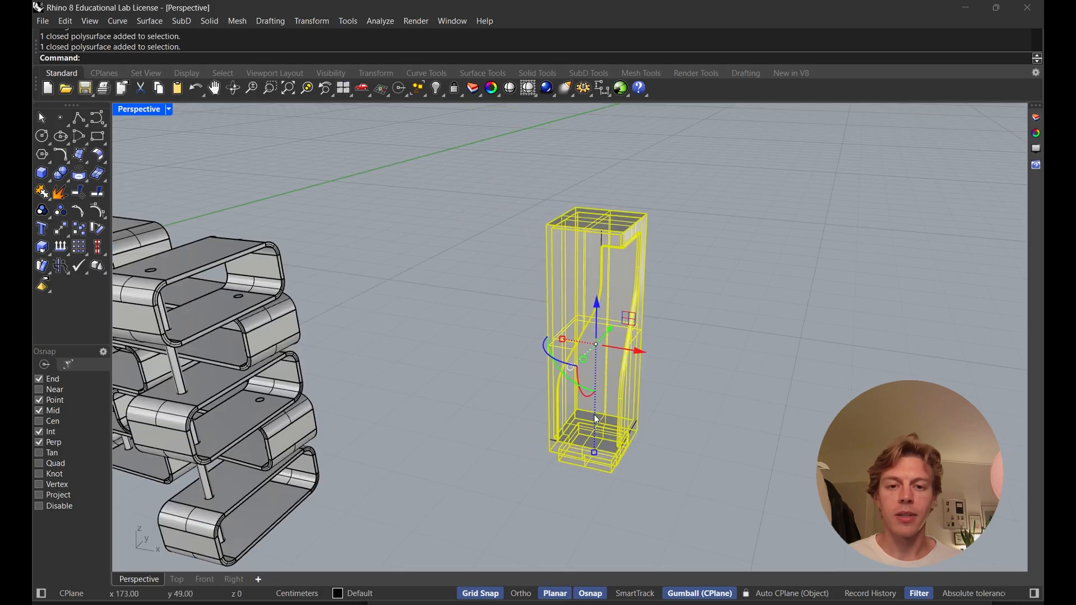
{"action": "left_click_drag", "start_coordinate": [630, 328], "coordinate": [755, 342]}
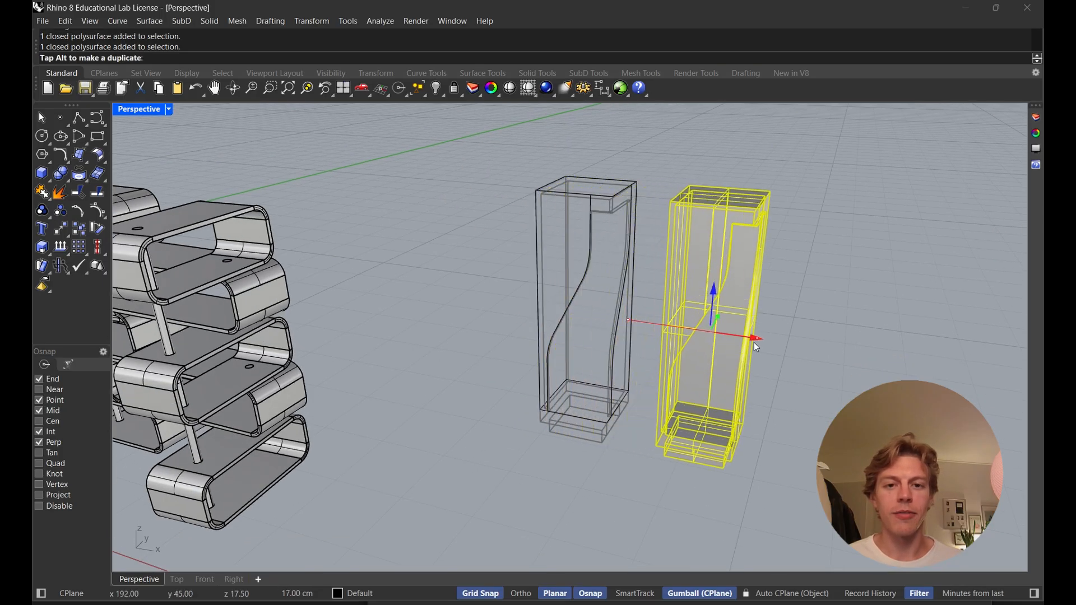
{"action": "key", "text": "Escape"}
Examine the cabinet's top, back and front opening, and compare it with the yellow reference image
{"action": "right_click_drag", "start_coordinate": [835, 337], "coordinate": [675, 300]}
{"action": "right_click_drag", "start_coordinate": [572, 284], "coordinate": [713, 333]}
{"action": "right_click_drag", "start_coordinate": [713, 333], "coordinate": [657, 274], "text": "shift"}
{"action": "scroll", "coordinate": [616, 300], "scroll_direction": "up", "scroll_amount": 5}
{"action": "right_click_drag", "start_coordinate": [572, 418], "coordinate": [481, 297]}
{"action": "scroll", "coordinate": [681, 376], "scroll_direction": "down", "scroll_amount": 6}
{"action": "scroll", "coordinate": [558, 357], "scroll_direction": "up", "scroll_amount": 5}
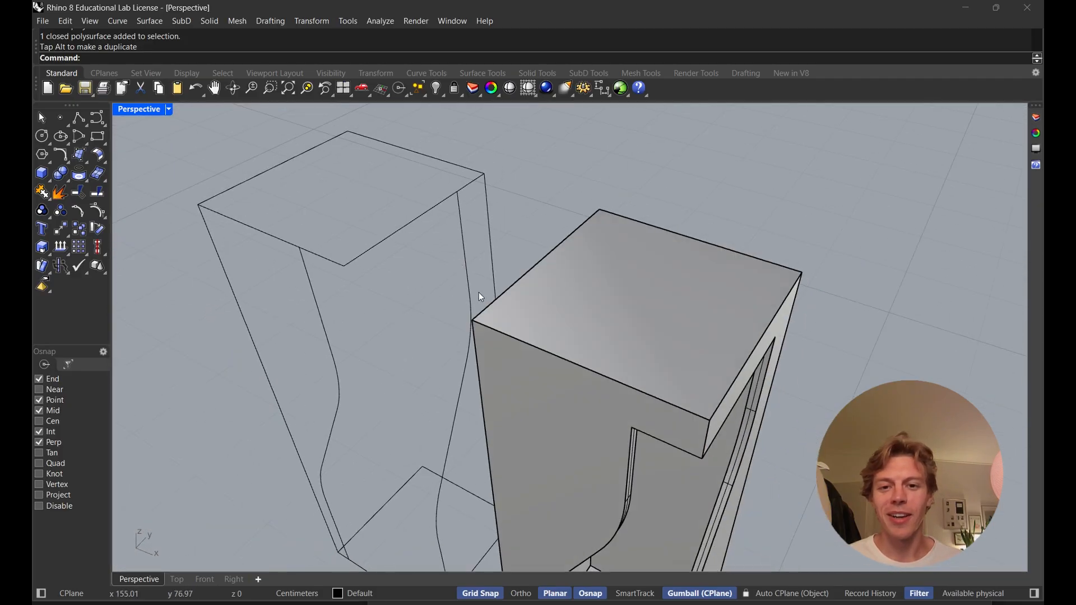
{"action": "right_click_drag", "start_coordinate": [379, 295], "coordinate": [604, 248]}
{"action": "scroll", "coordinate": [559, 261], "scroll_direction": "down", "scroll_amount": 5}
{"action": "scroll", "coordinate": [607, 252], "scroll_direction": "down", "scroll_amount": 4}
{"action": "right_click_drag", "start_coordinate": [538, 285], "coordinate": [772, 324]}
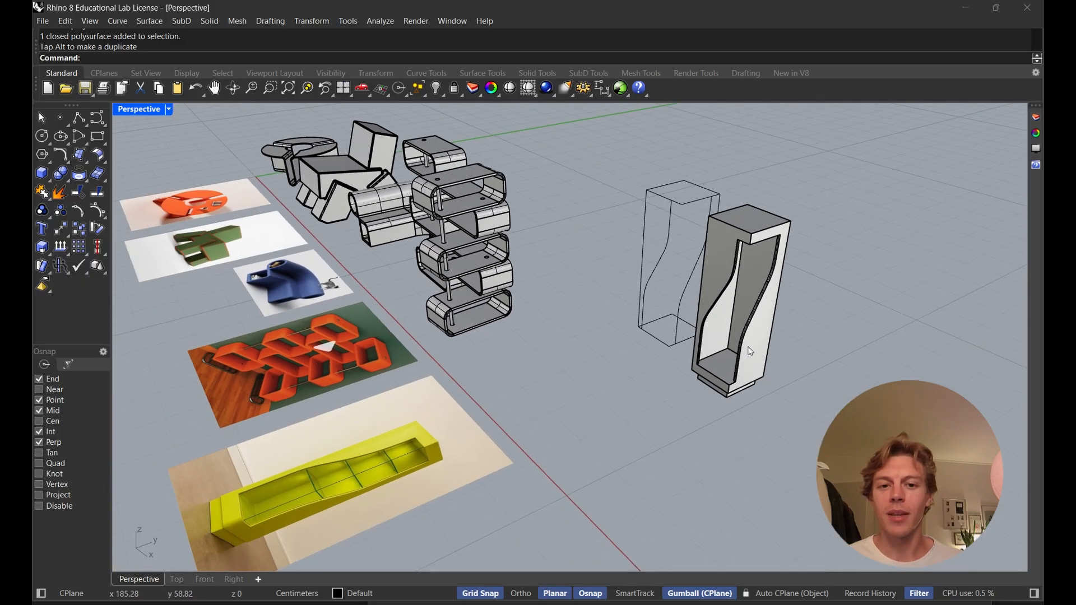
Move the cabinet along the Y axis toward the row of reference images, in front of its construction curves
{"action": "left_click", "coordinate": [772, 324]}
{"action": "left_click_drag", "start_coordinate": [773, 324], "coordinate": [549, 353]}
{"action": "right_click_drag", "start_coordinate": [557, 370], "coordinate": [770, 393]}
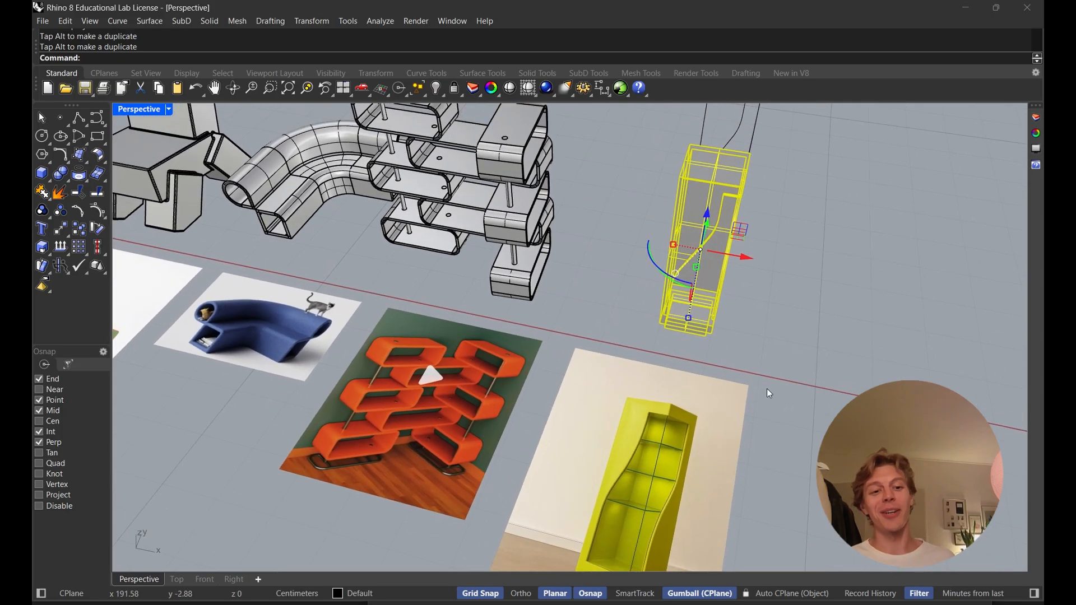
{"action": "right_click_drag", "start_coordinate": [766, 390], "coordinate": [630, 359]}
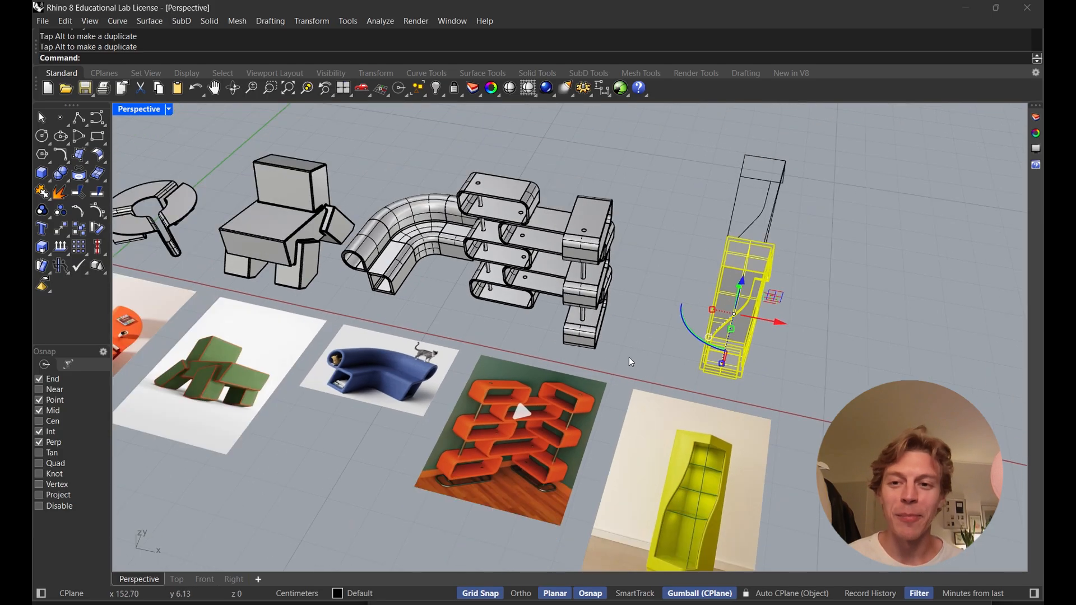
Review all five furniture models from several angles alongside their reference images
{"action": "right_click", "coordinate": [630, 359]}
{"action": "scroll", "coordinate": [630, 362], "scroll_direction": "down", "scroll_amount": 3}
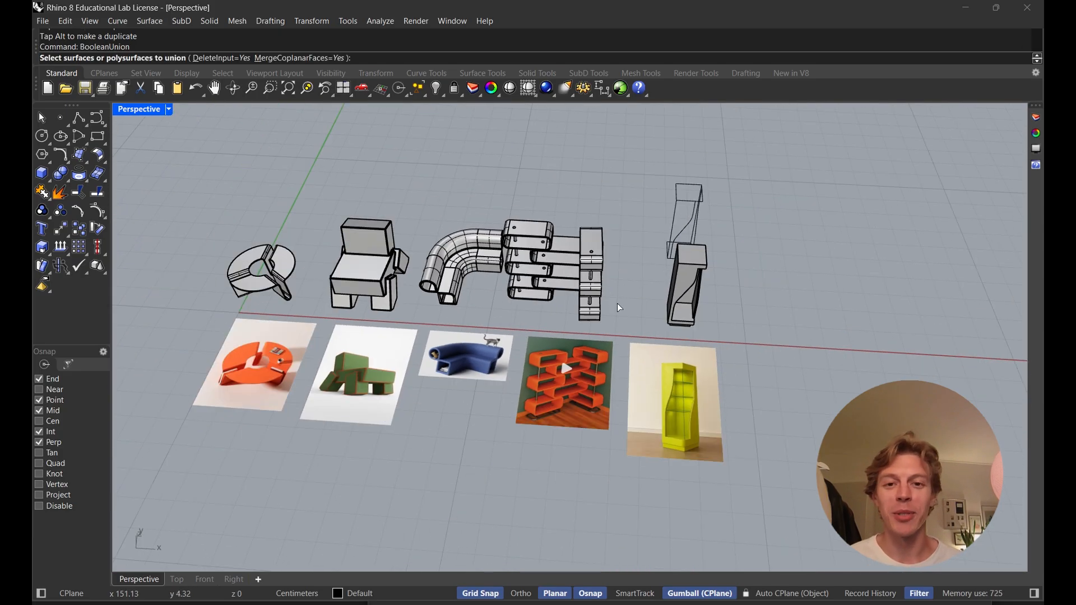
{"action": "mouse_move", "coordinate": [618, 305]}
{"action": "right_mouse_down", "text": "shift"}
{"action": "mouse_move", "coordinate": [605, 330]}
{"action": "mouse_move", "coordinate": [629, 316]}
{"action": "right_mouse_up", "text": "shift"}
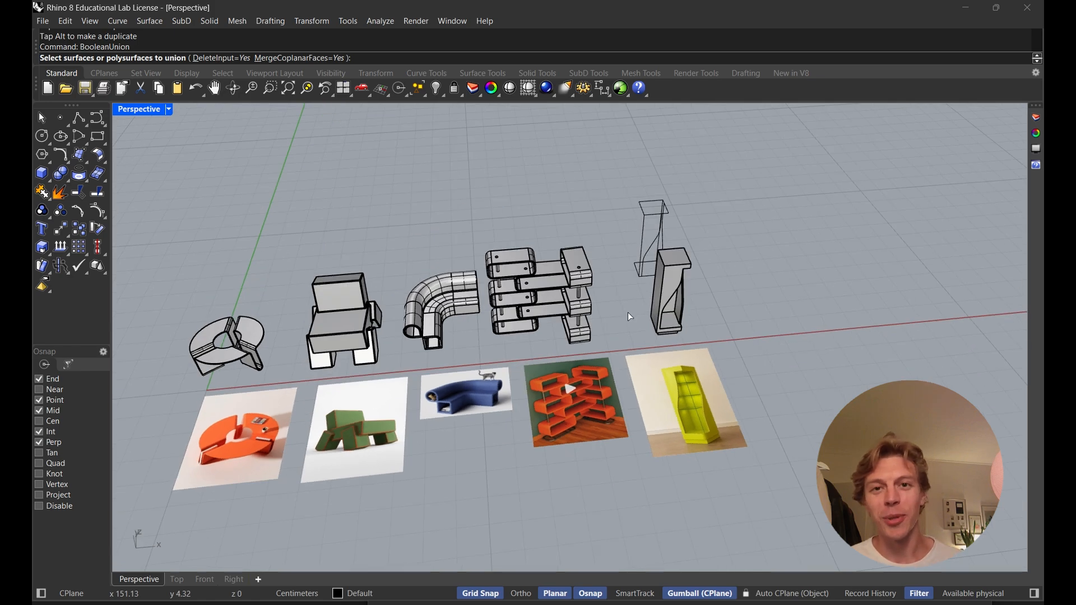
{"action": "right_click_drag", "start_coordinate": [640, 327], "coordinate": [643, 358]}
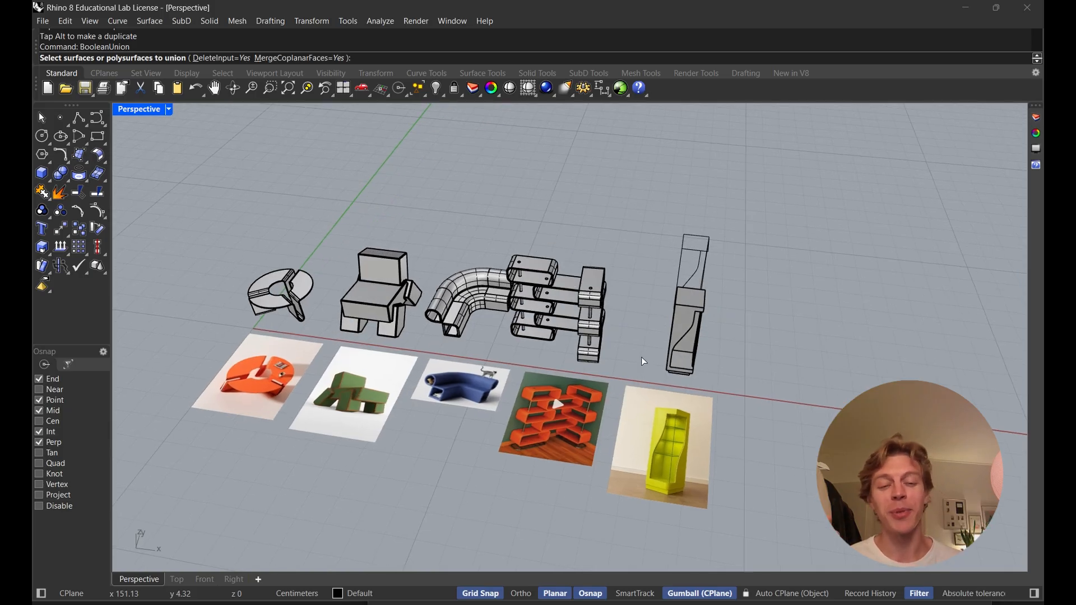
{"action": "right_click_drag", "start_coordinate": [643, 359], "coordinate": [705, 333]}
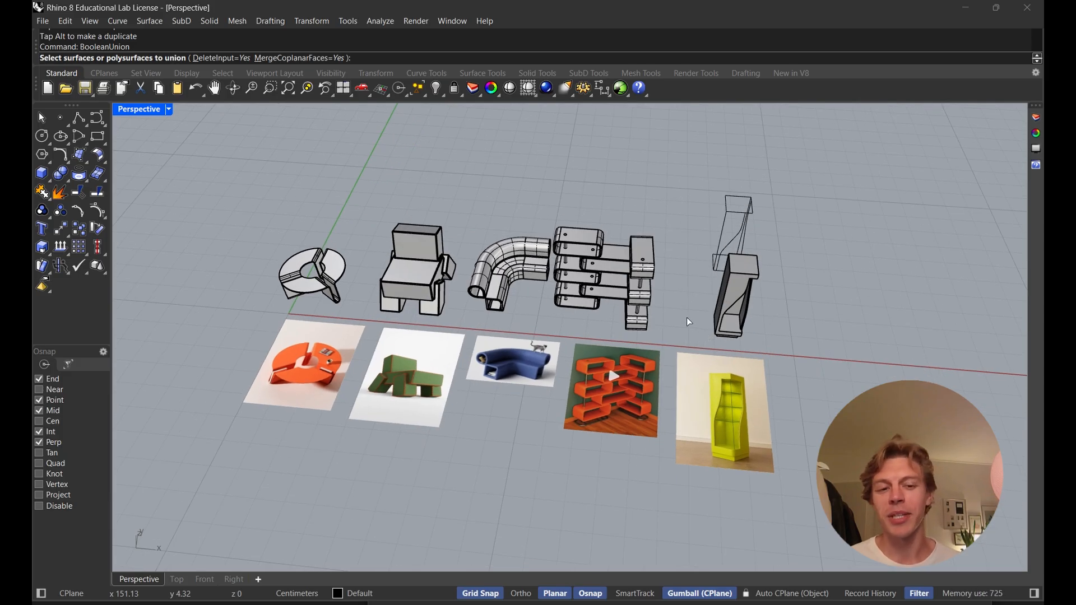
{"action": "mouse_move", "coordinate": [688, 317]}
{"action": "right_mouse_down"}
{"action": "mouse_move", "coordinate": [675, 368]}
{"action": "mouse_move", "coordinate": [685, 338]}
{"action": "right_mouse_up"}
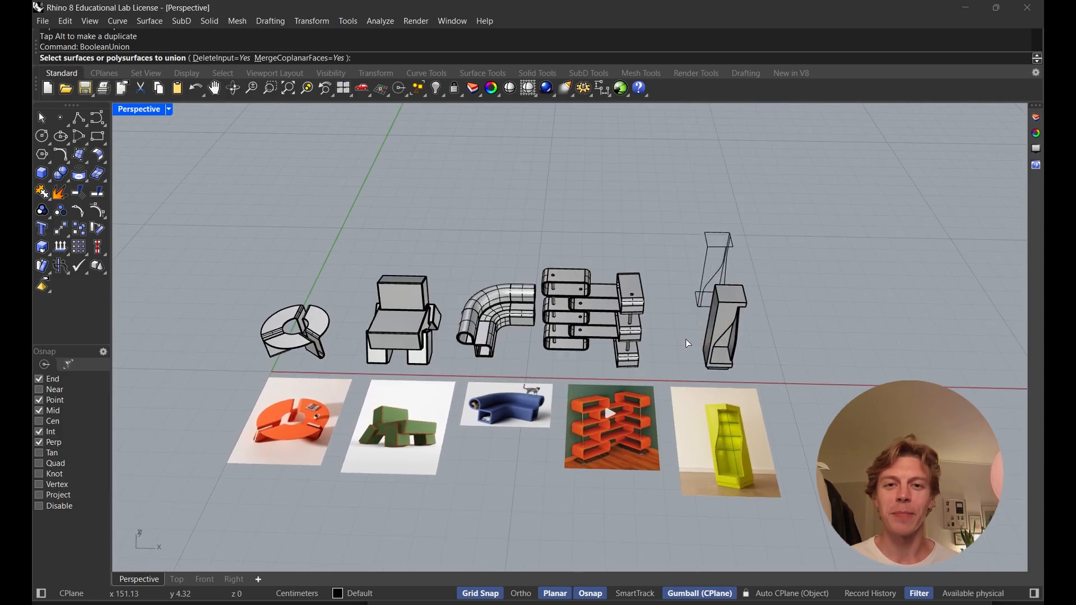